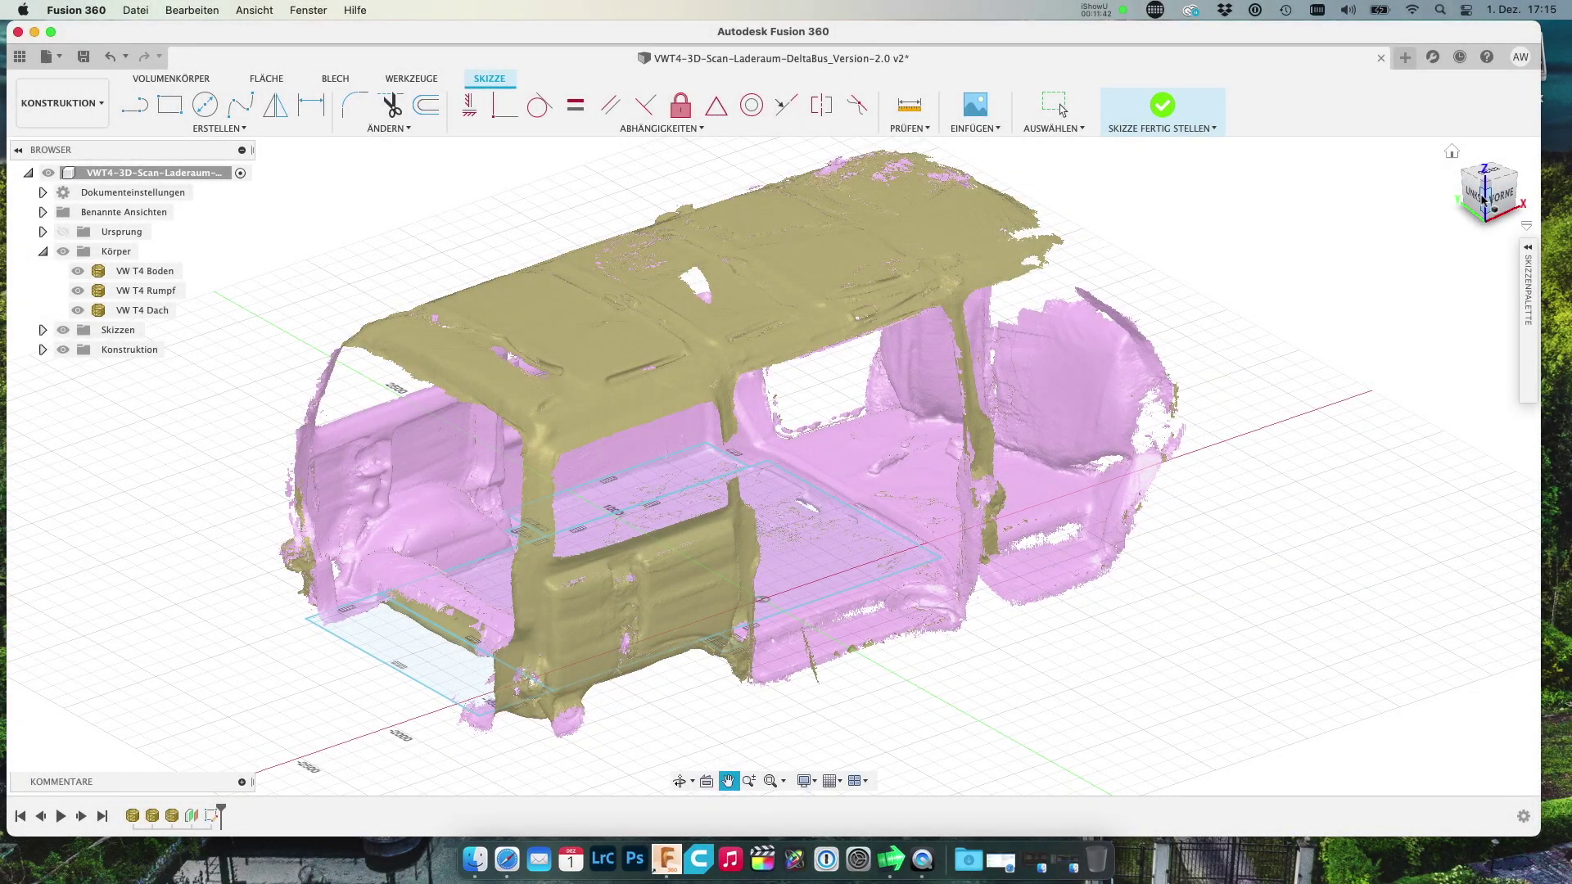
Orbit around the van scan to check it, then return to the home view
mouse_move(1483, 199)
mouse_down()
mouse_move(1540, 186)
mouse_move(25, 175)
mouse_move(1544, 182)
mouse_move(62, 173)
mouse_move(663, 342)
mouse_up()
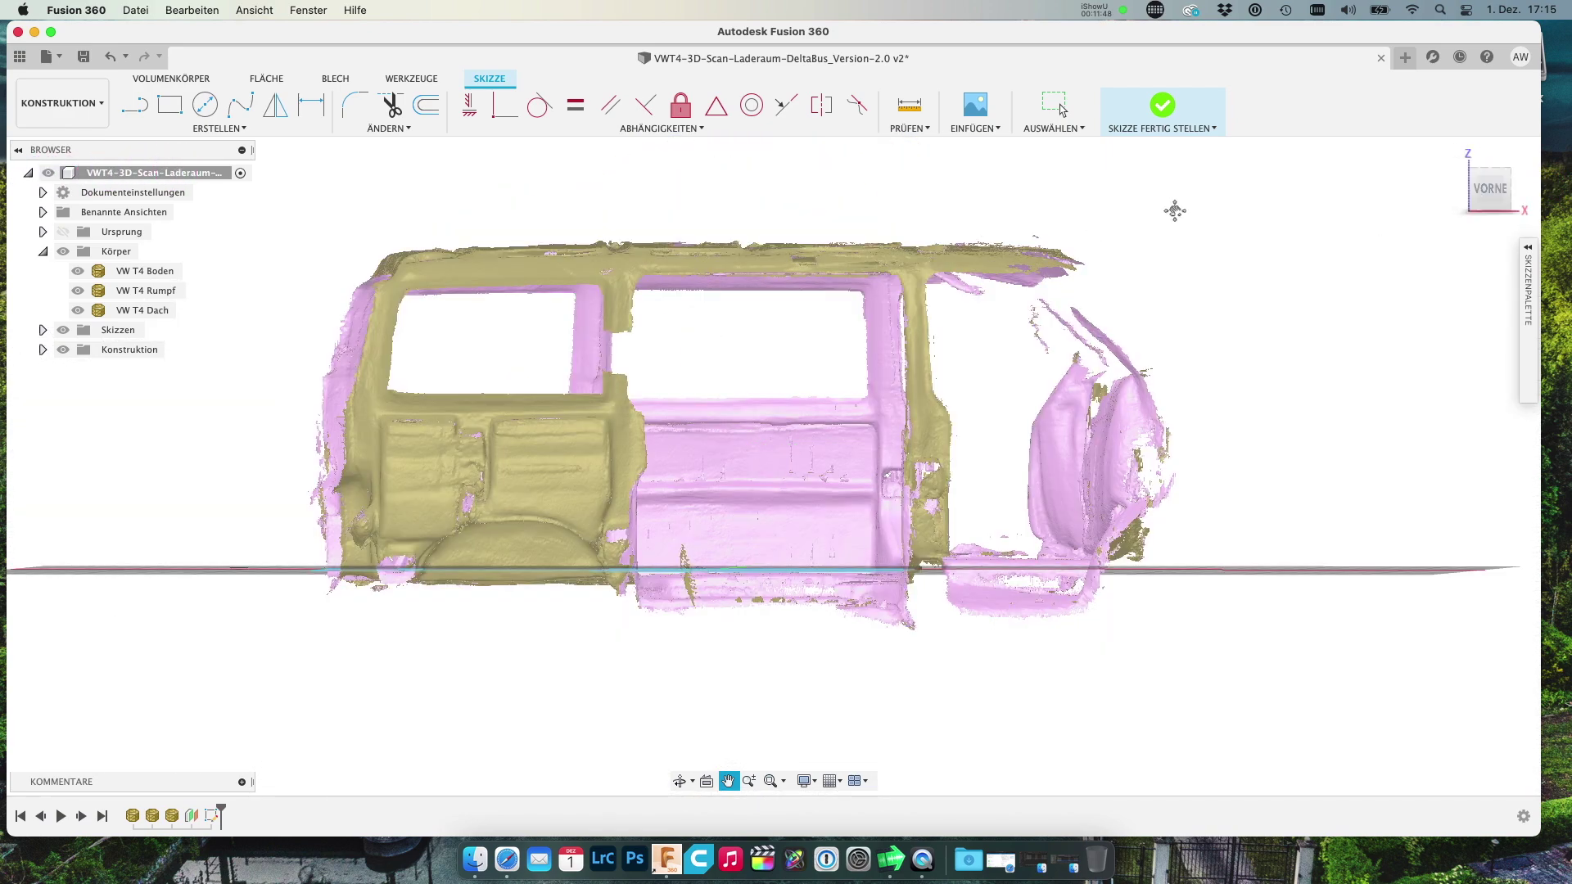
click(1452, 153)
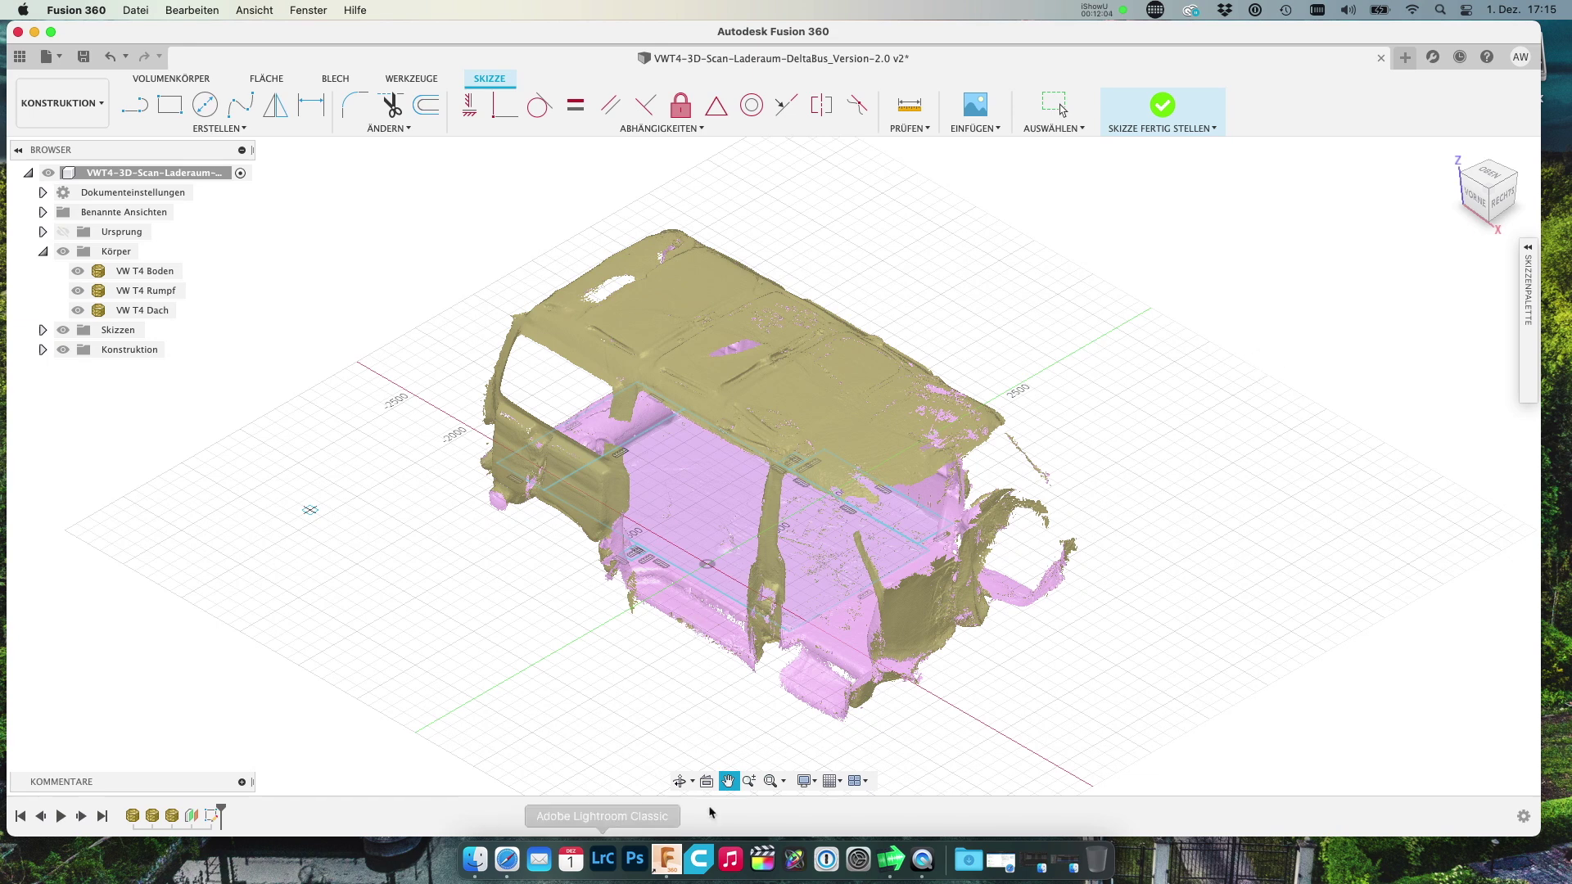
click(728, 781)
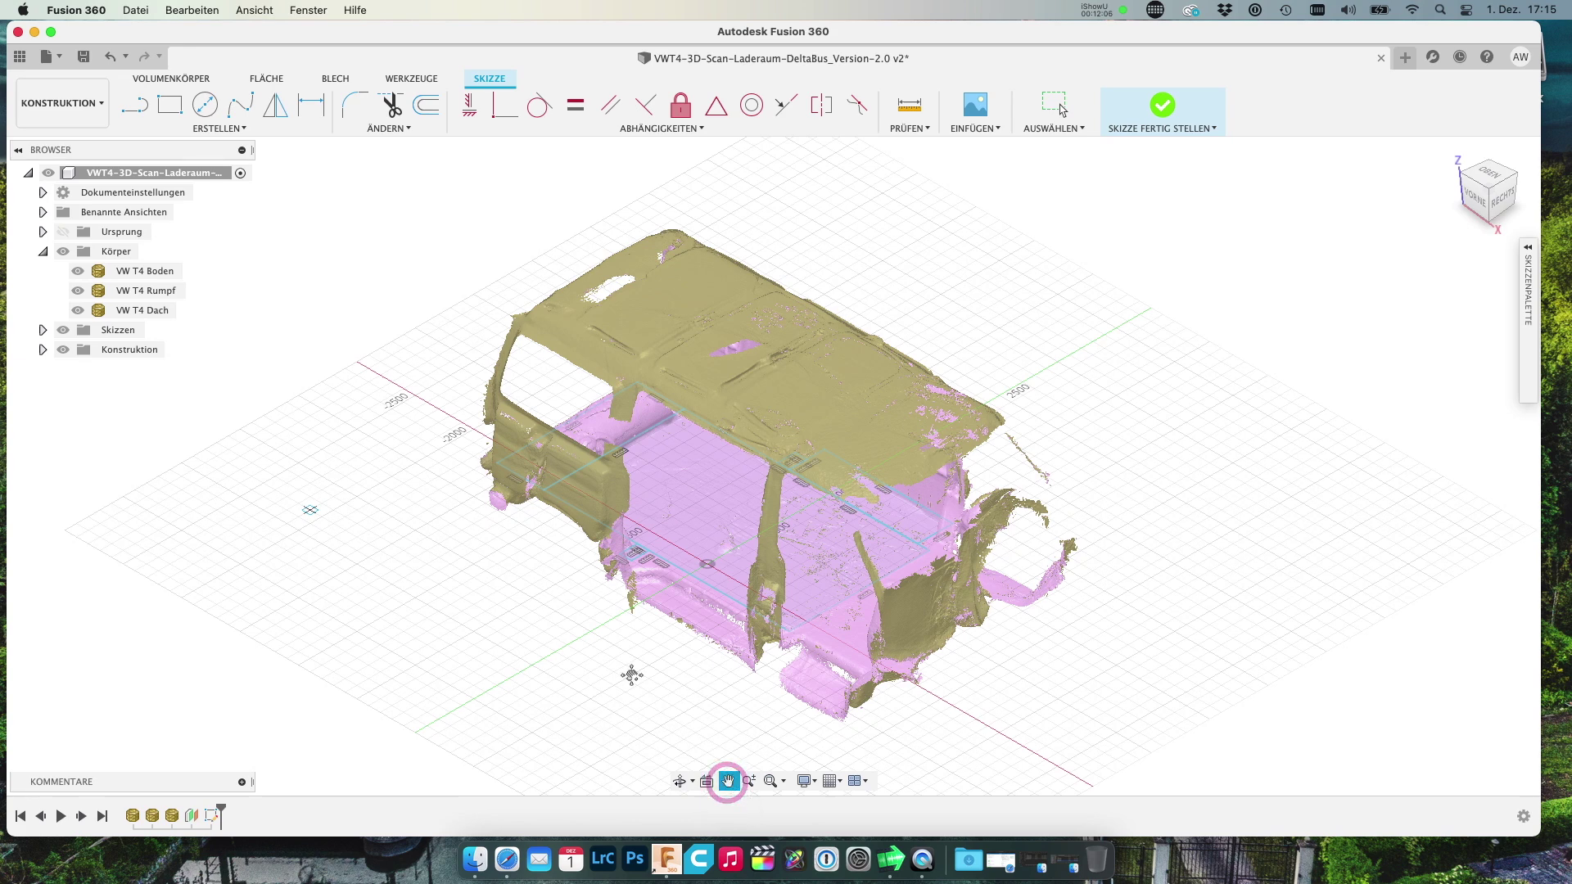
Start the sketch Rectangle tool, zoom in and orbit to look at the van from above
key(r)
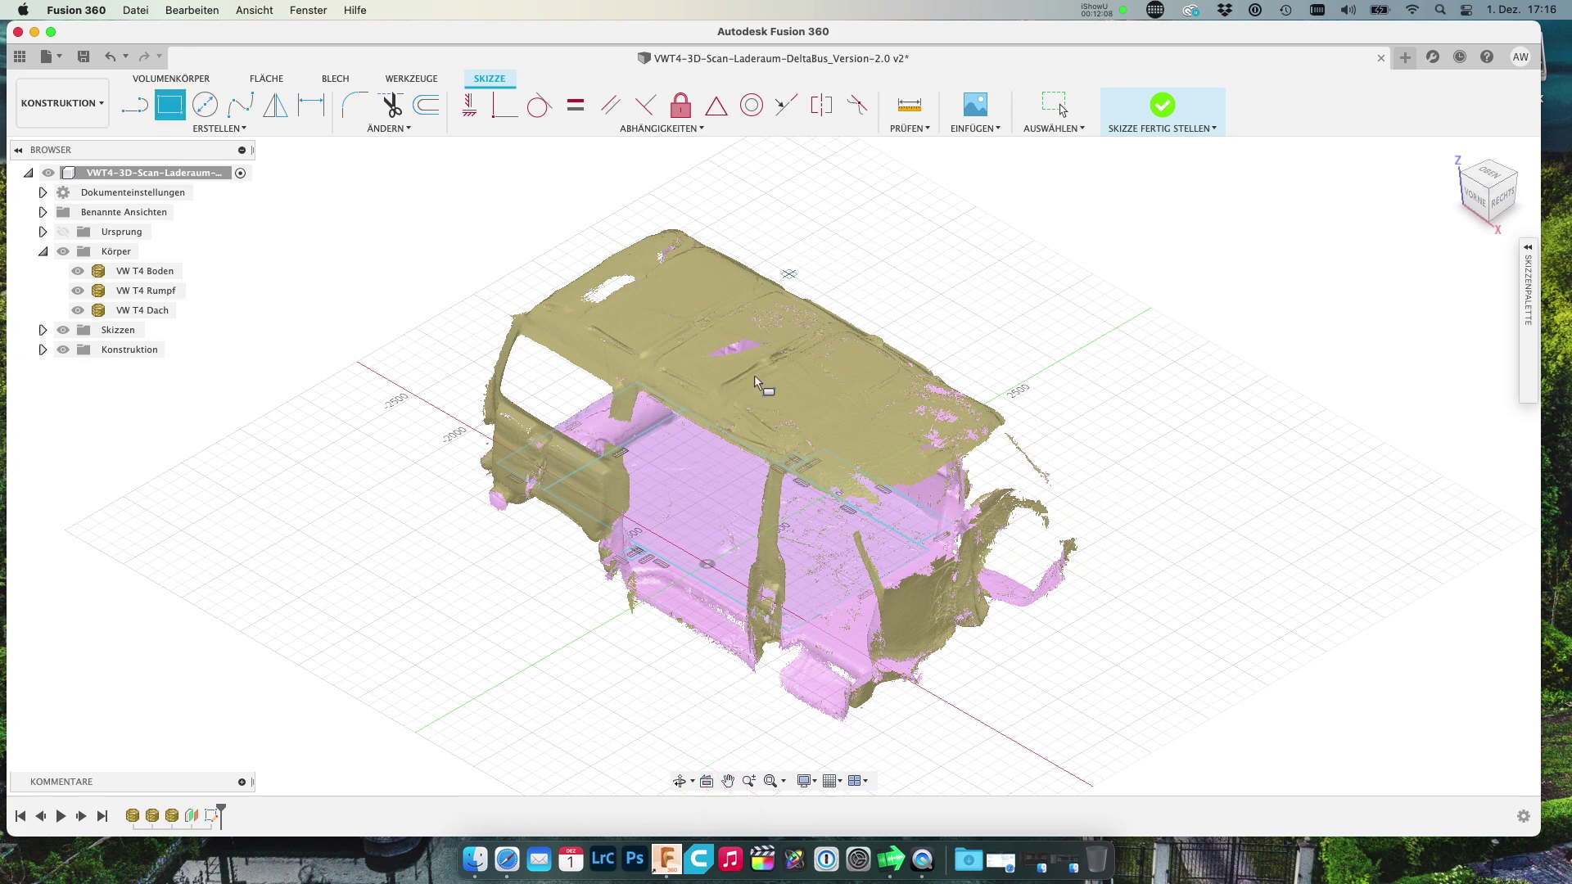
scroll(819, 401, up, 1)
scroll(914, 442, up, 1)
scroll(914, 442, up, 1)
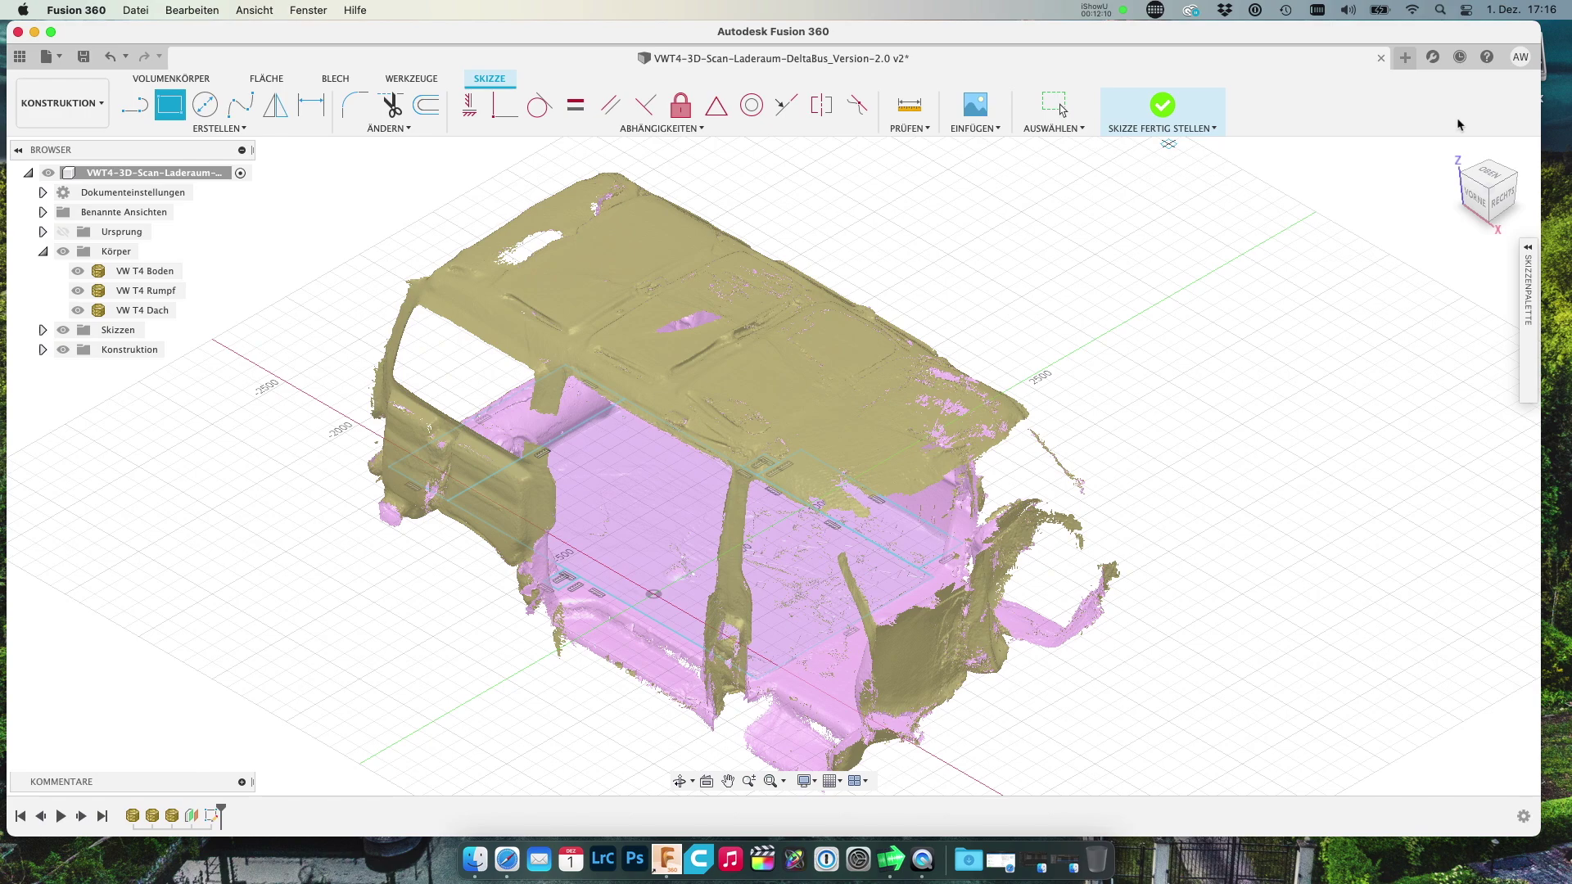
mouse_move(1458, 198)
mouse_down()
mouse_move(1324, 201)
mouse_move(1331, 168)
mouse_move(1308, 189)
mouse_move(1473, 193)
mouse_move(10, 199)
mouse_up()
mouse_move(1531, 200)
mouse_down()
mouse_move(1155, 193)
mouse_move(1172, 169)
mouse_move(1126, 183)
mouse_up()
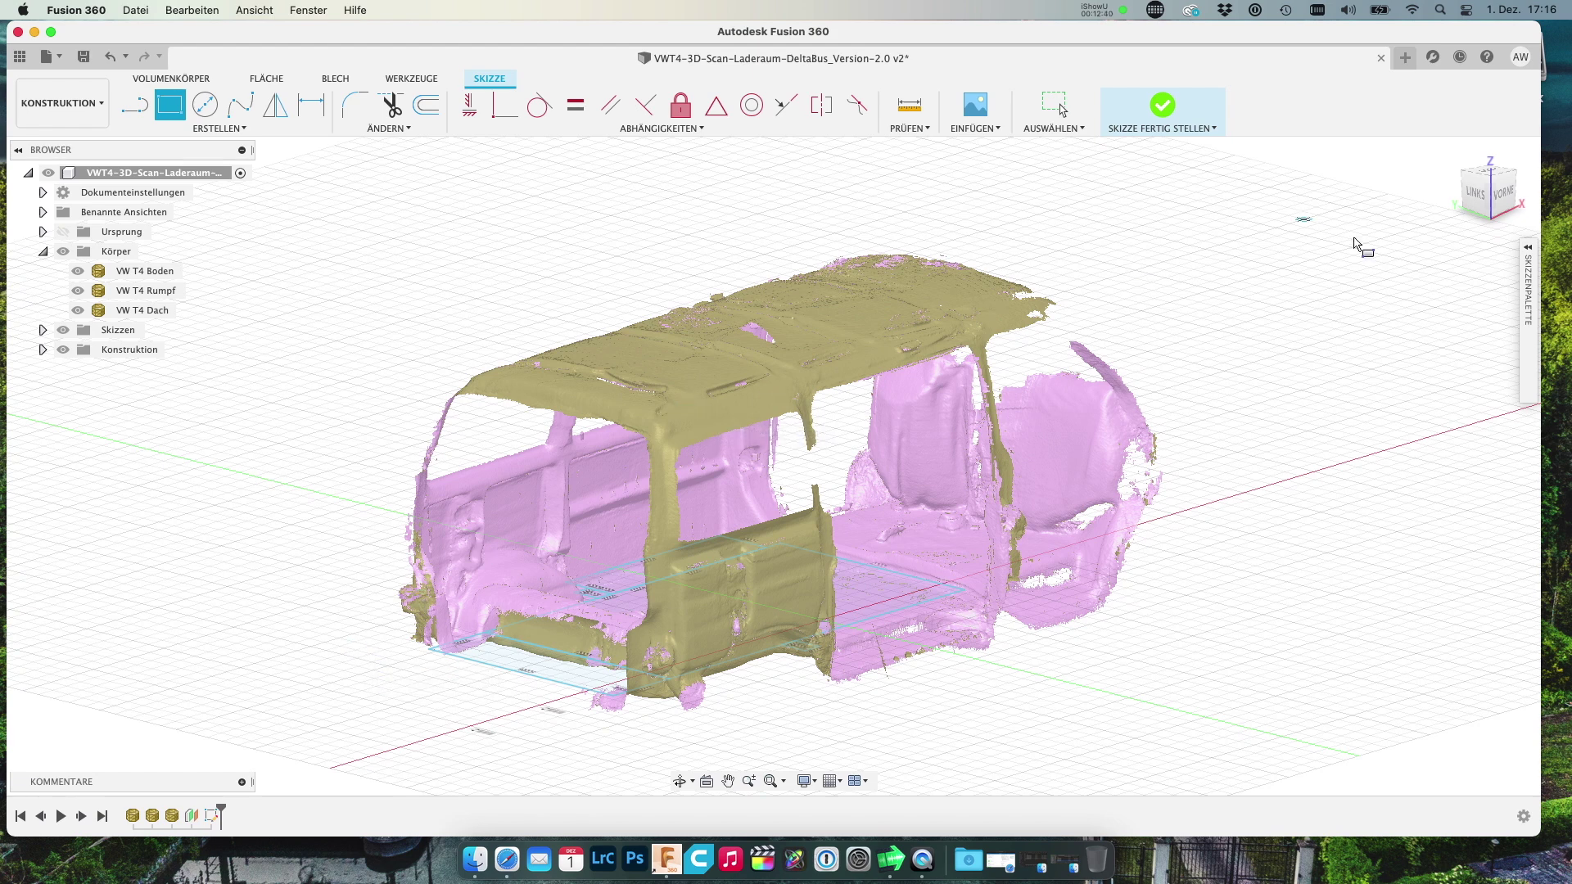
mouse_move(1485, 193)
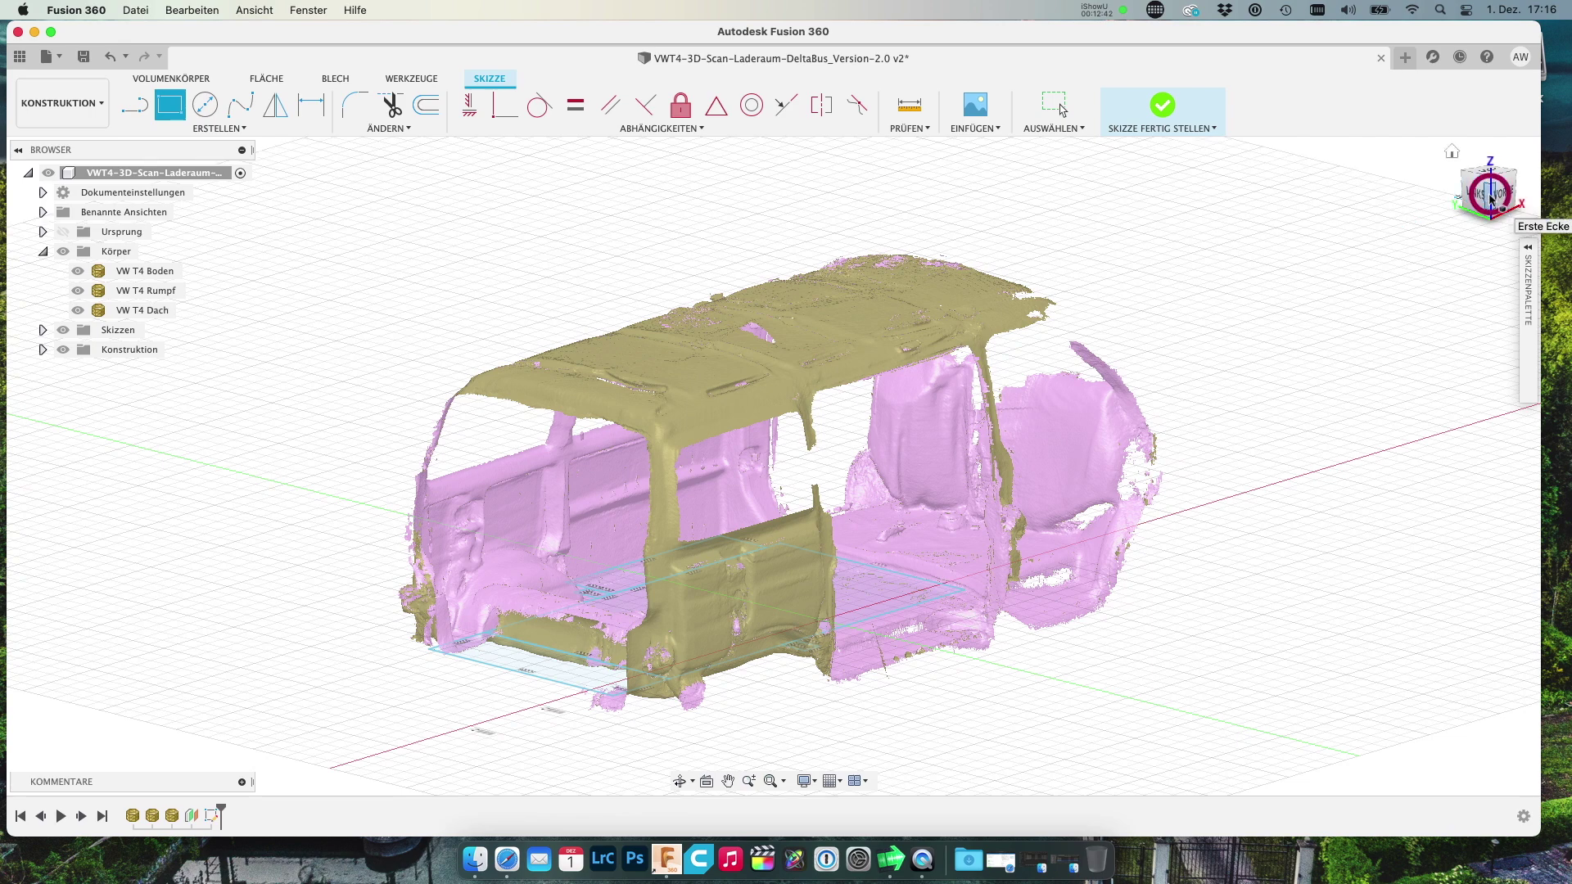
Orbit the van scan slightly, then pan it upward in the view
drag(1484, 194, 1490, 211)
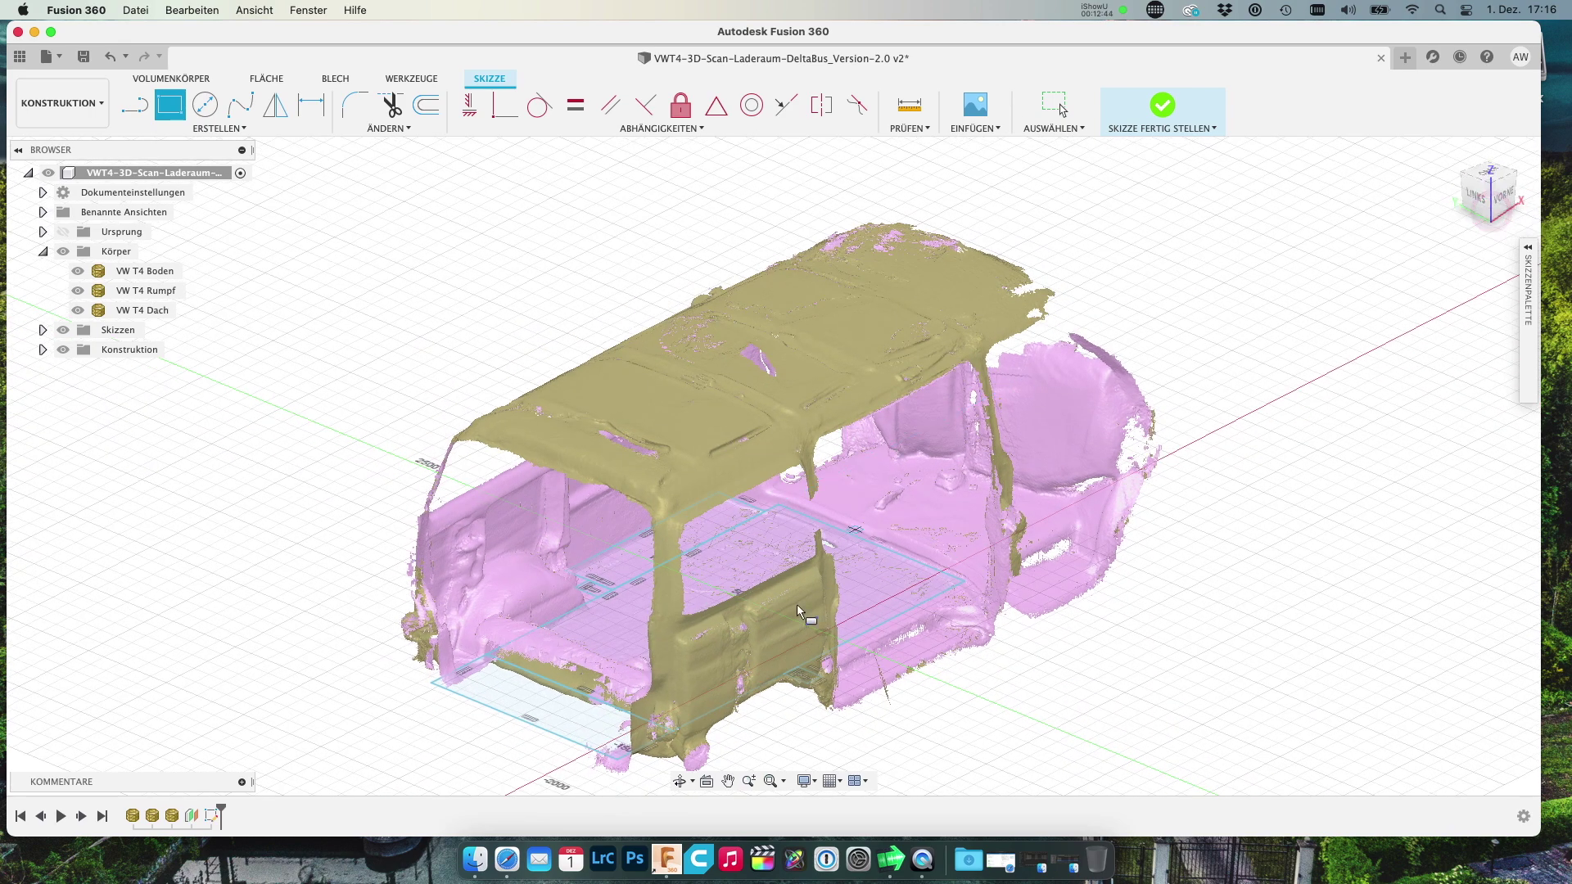
click(729, 781)
drag(745, 555, 728, 523)
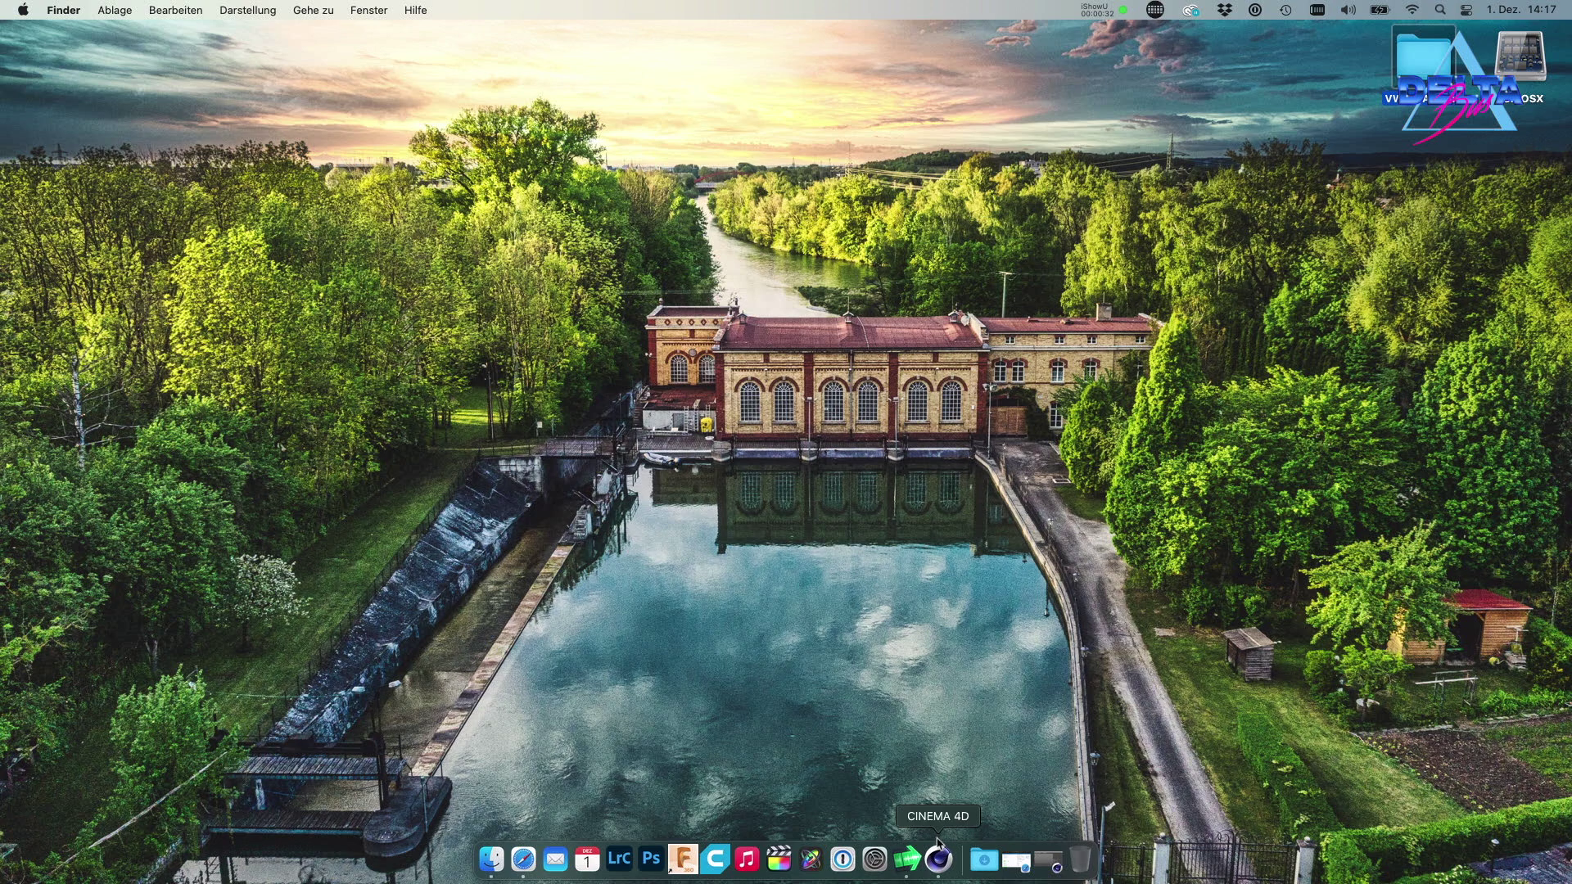
Launch Cinema 4D with an empty scene, then move the windows aside to reveal the desktop
click(938, 857)
click(938, 859)
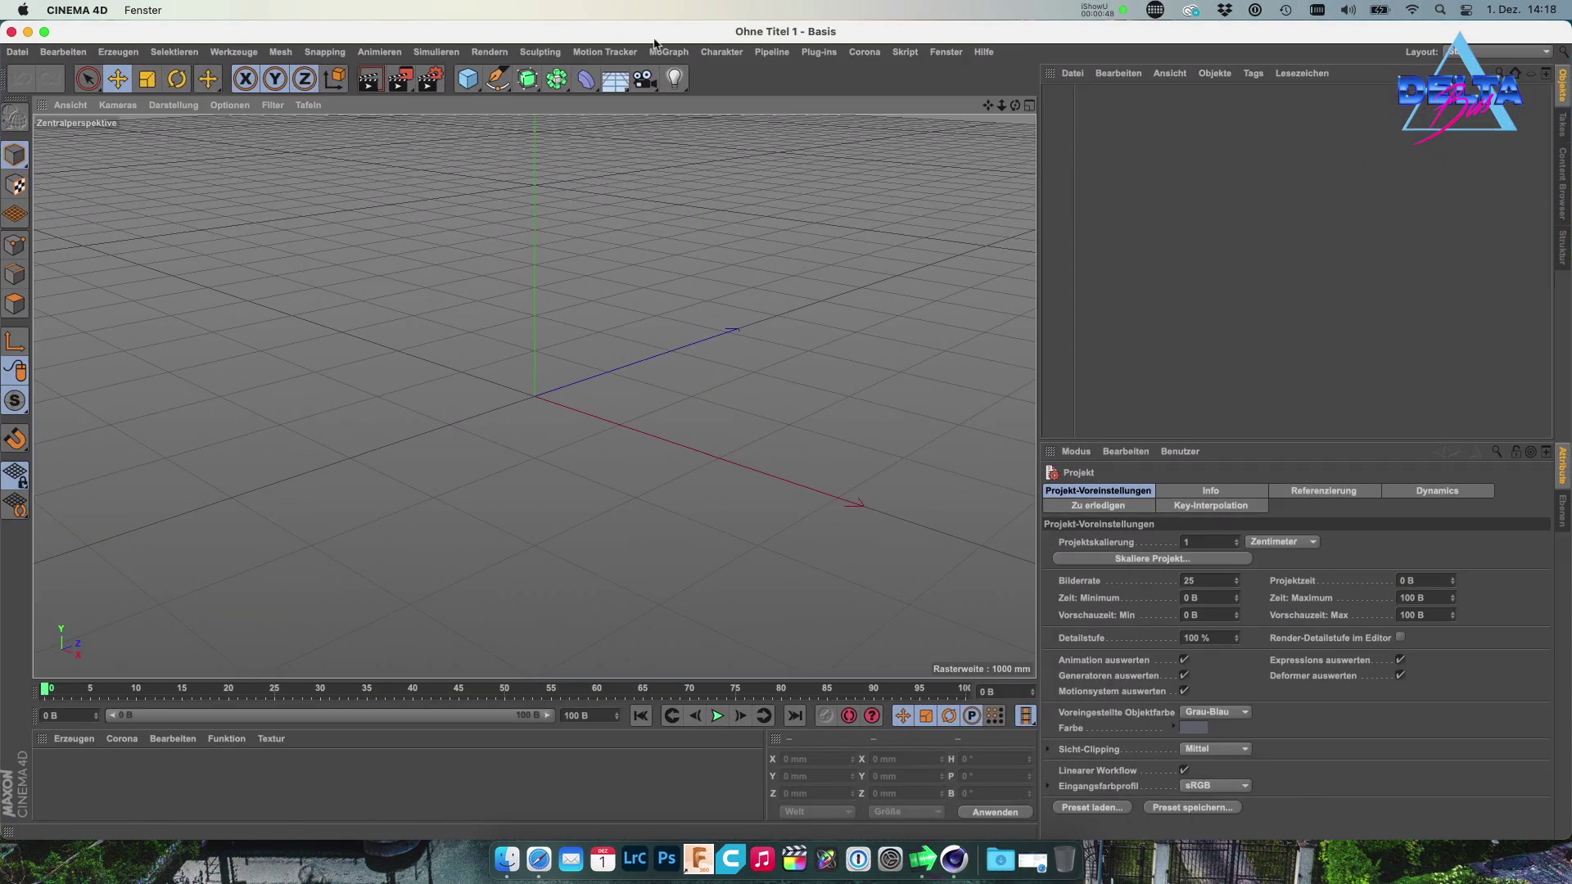
middle_click(723, 330)
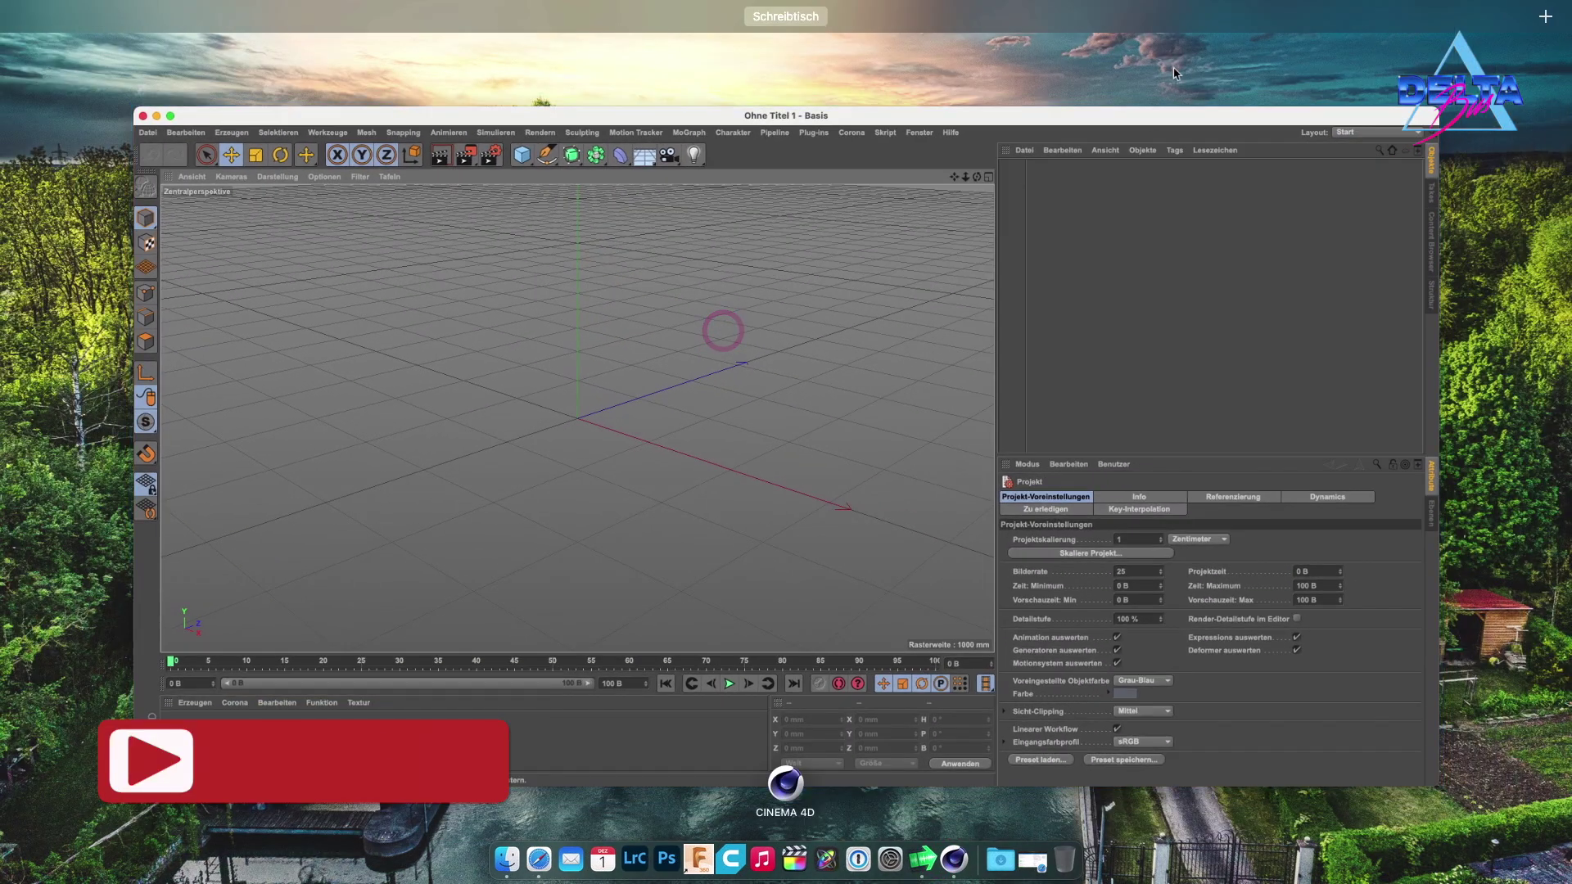
click(783, 57)
middle_click(755, 241)
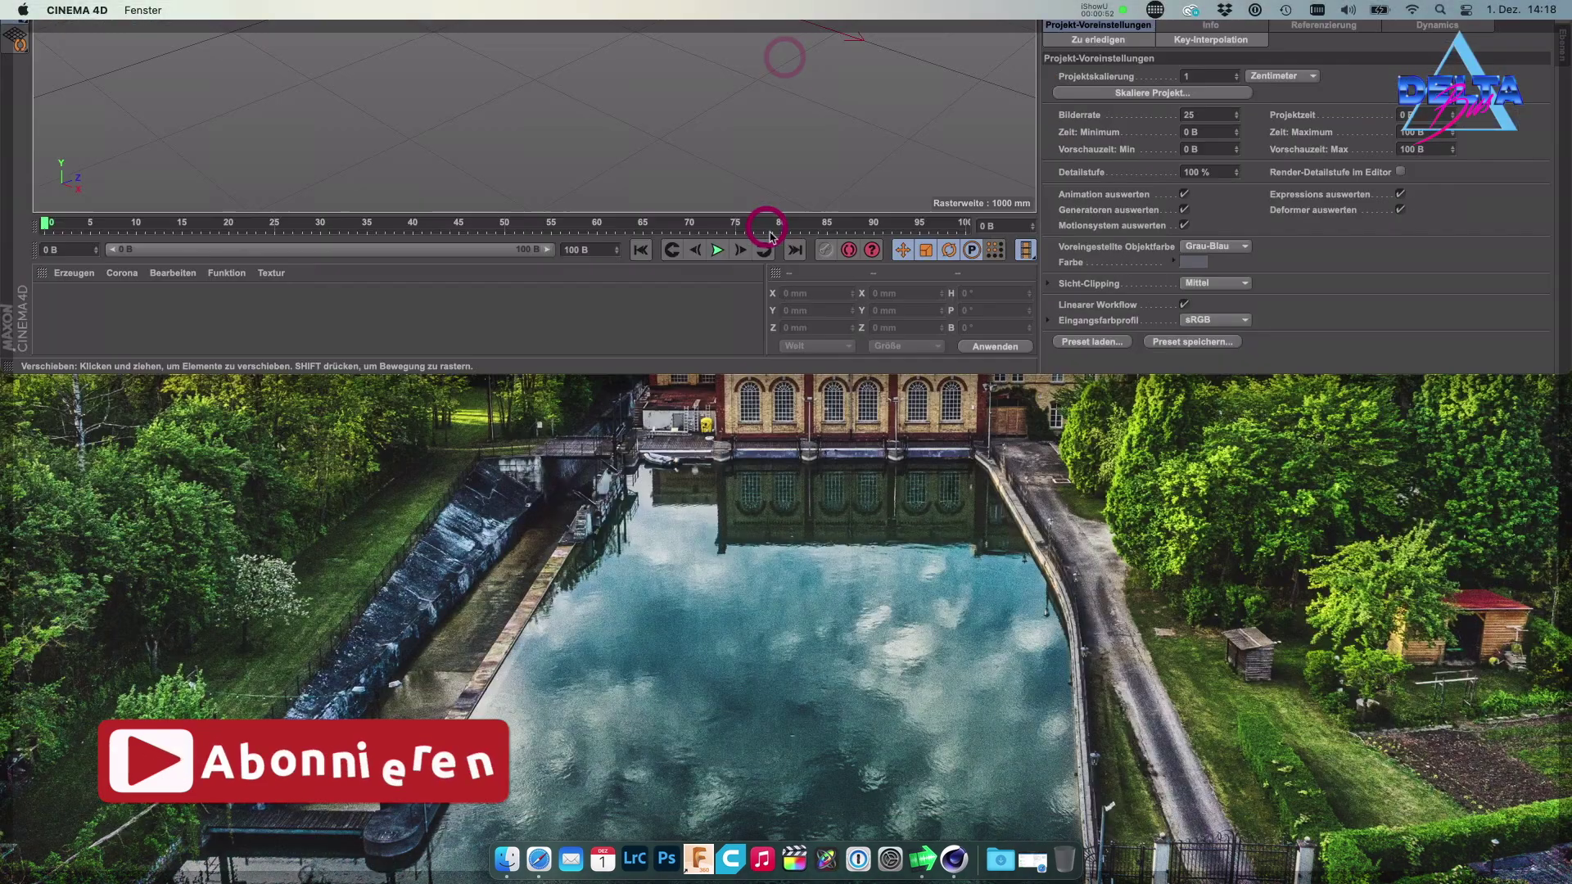
click(1411, 55)
Open the VW T4 Ausbau folder over Cinema 4D and select VWT4-3D-Scan-Laderaum-DeltaBus.obj
double_click(1411, 54)
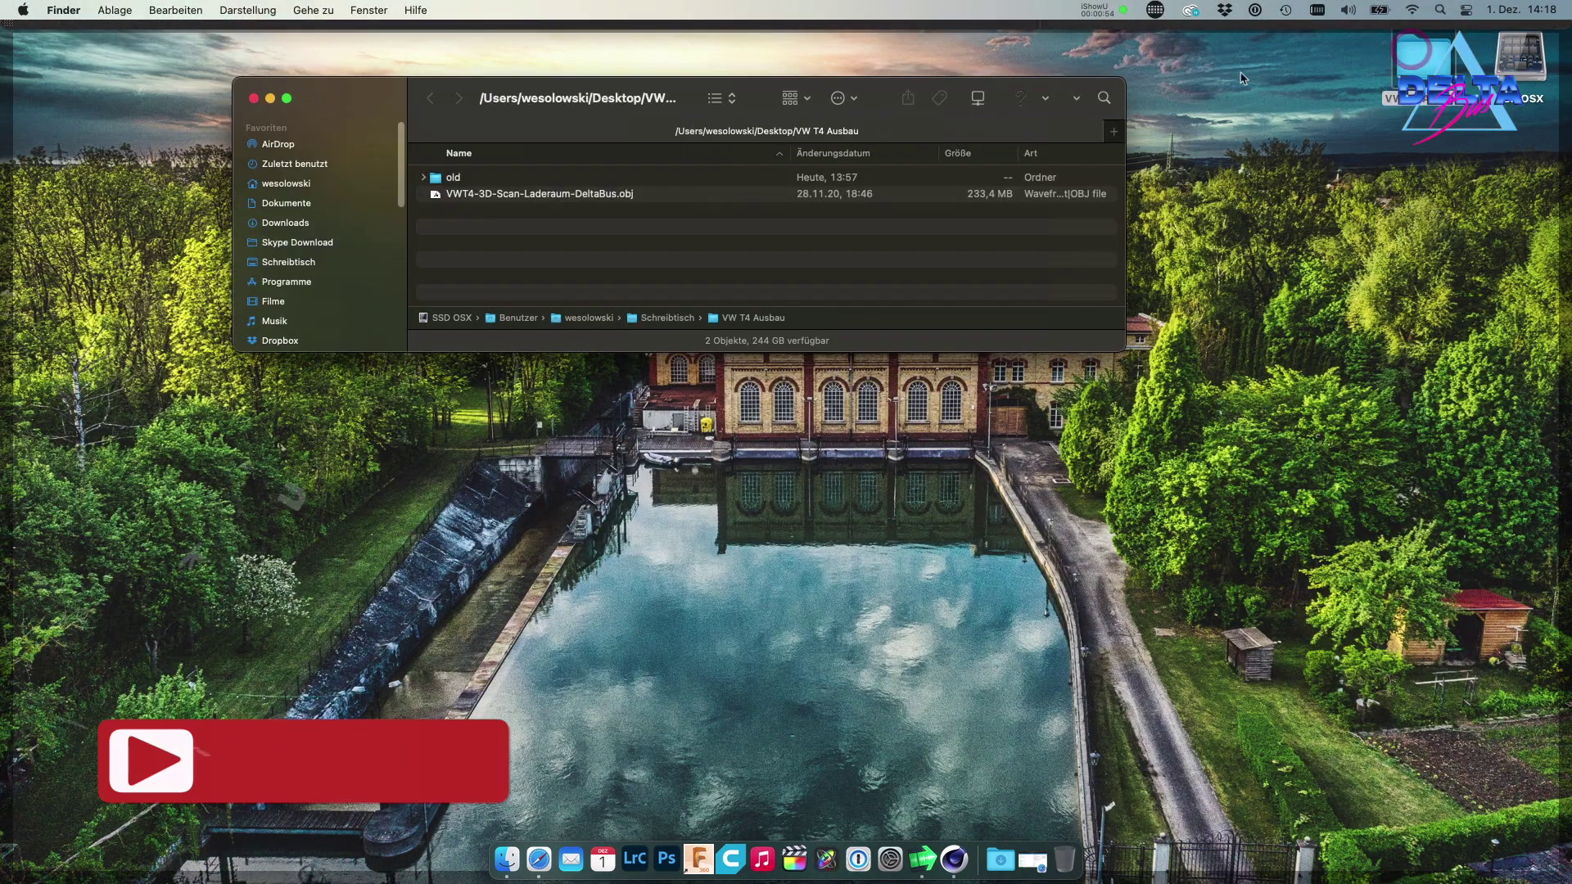
drag(472, 96, 743, 182)
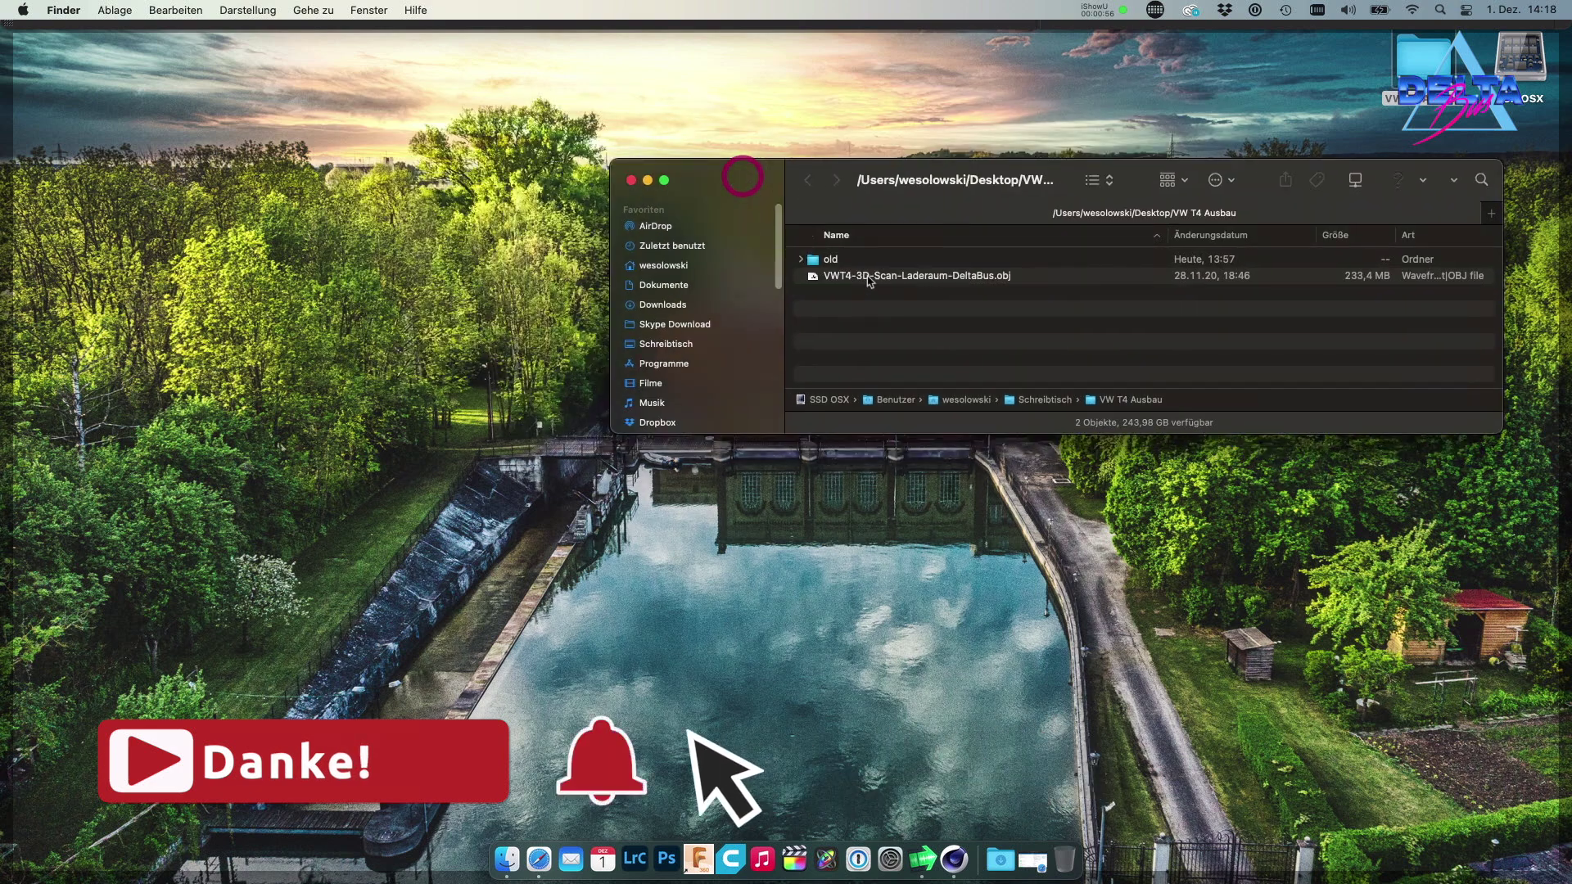
click(878, 306)
click(893, 278)
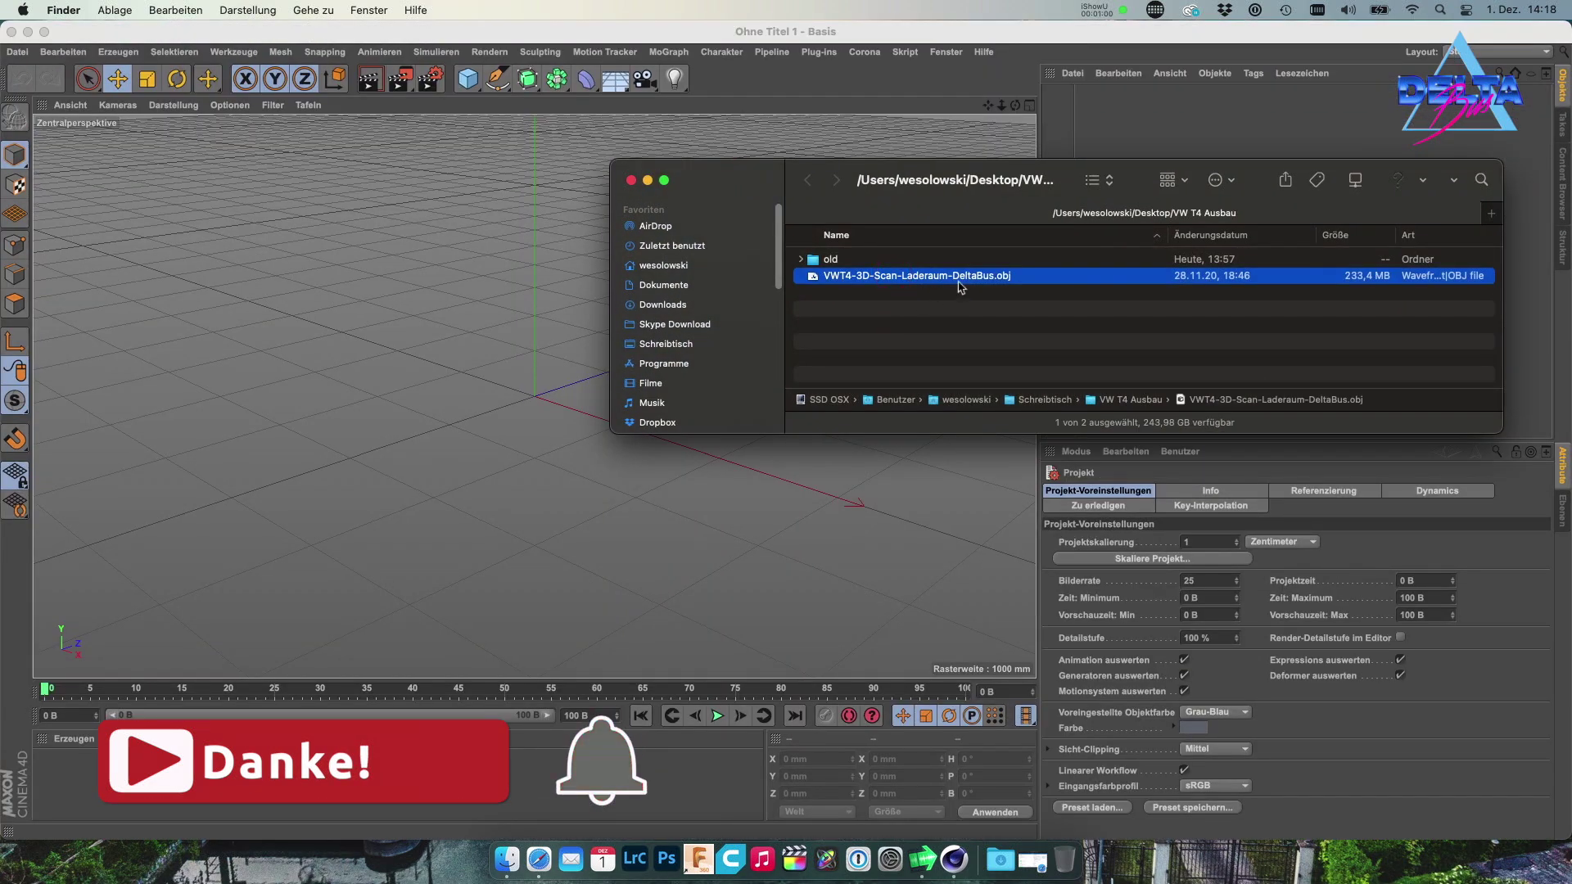
Import VWT4-3D-Scan-Laderaum-DeltaBus.obj into the scene with the scale unit set to Meter
drag(958, 282, 440, 273)
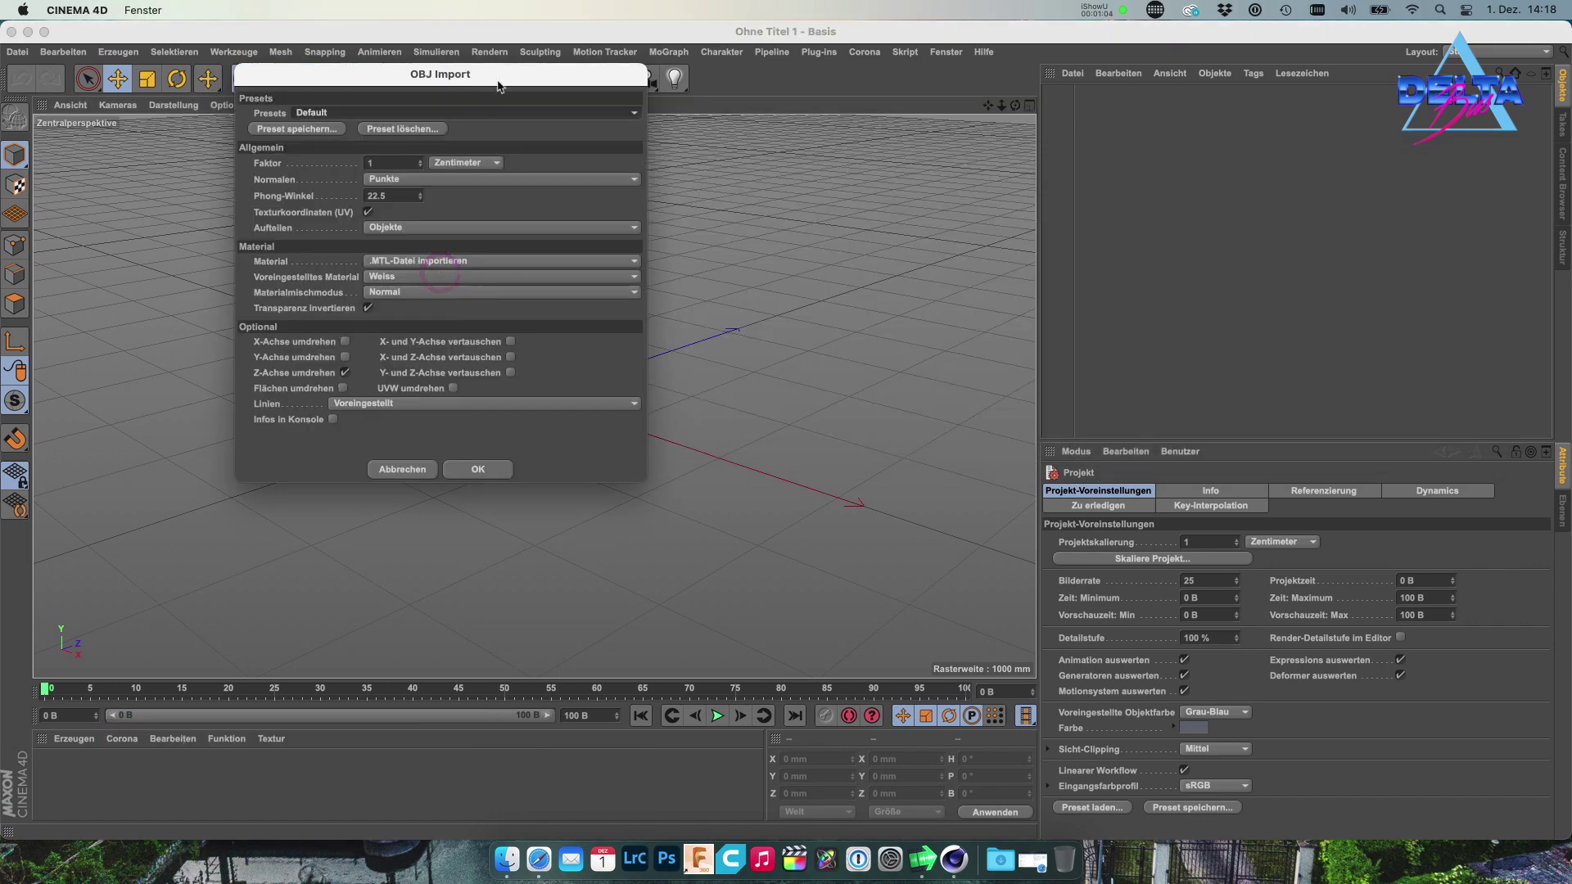
drag(693, 183, 697, 187)
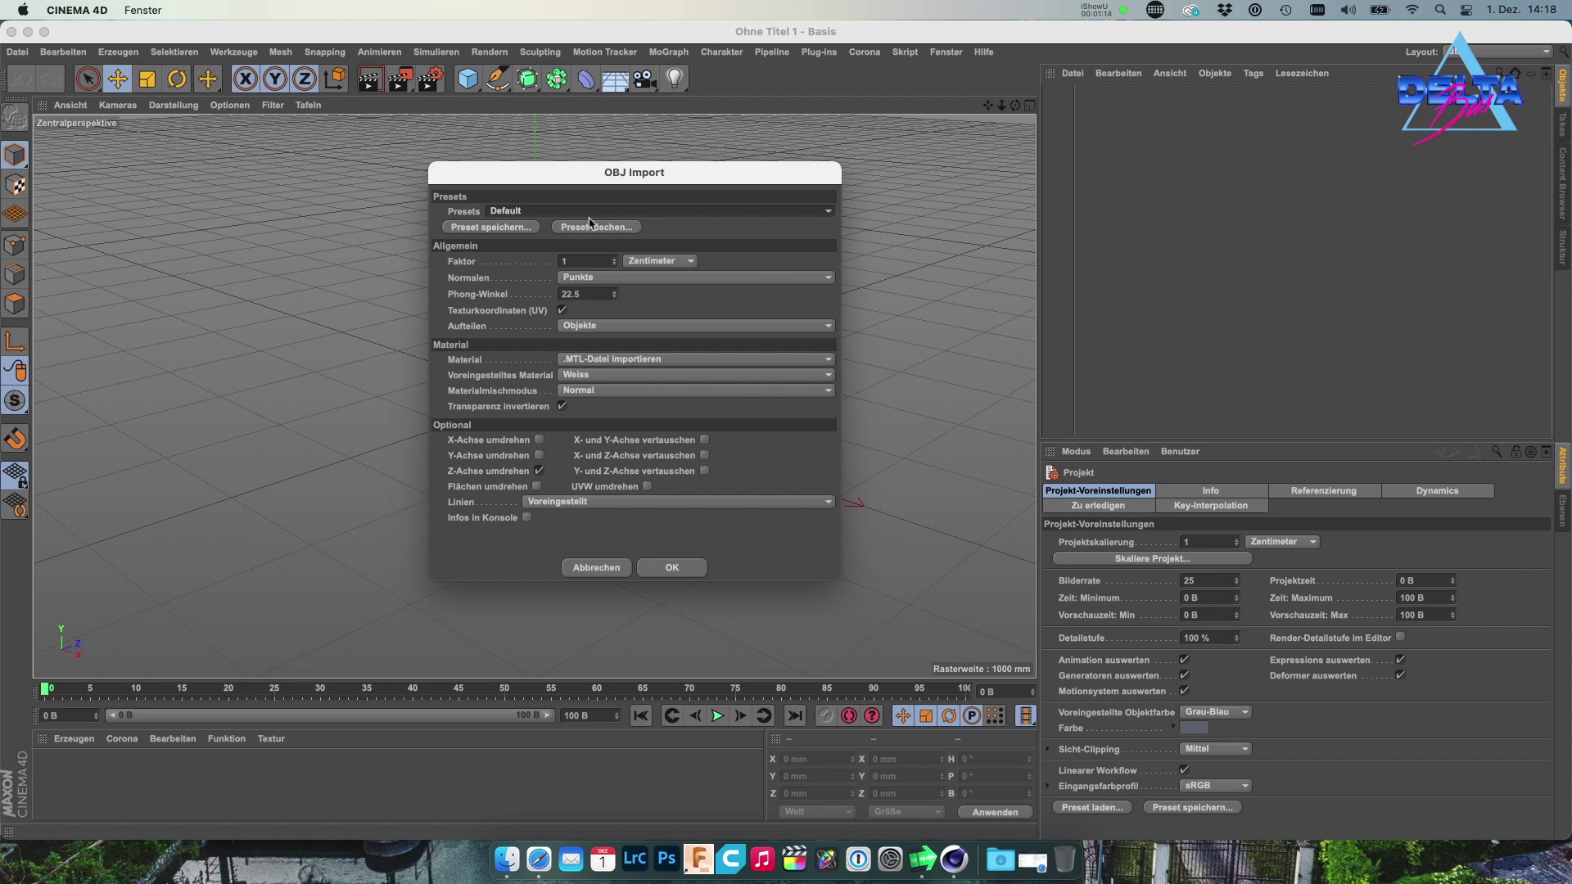
click(656, 262)
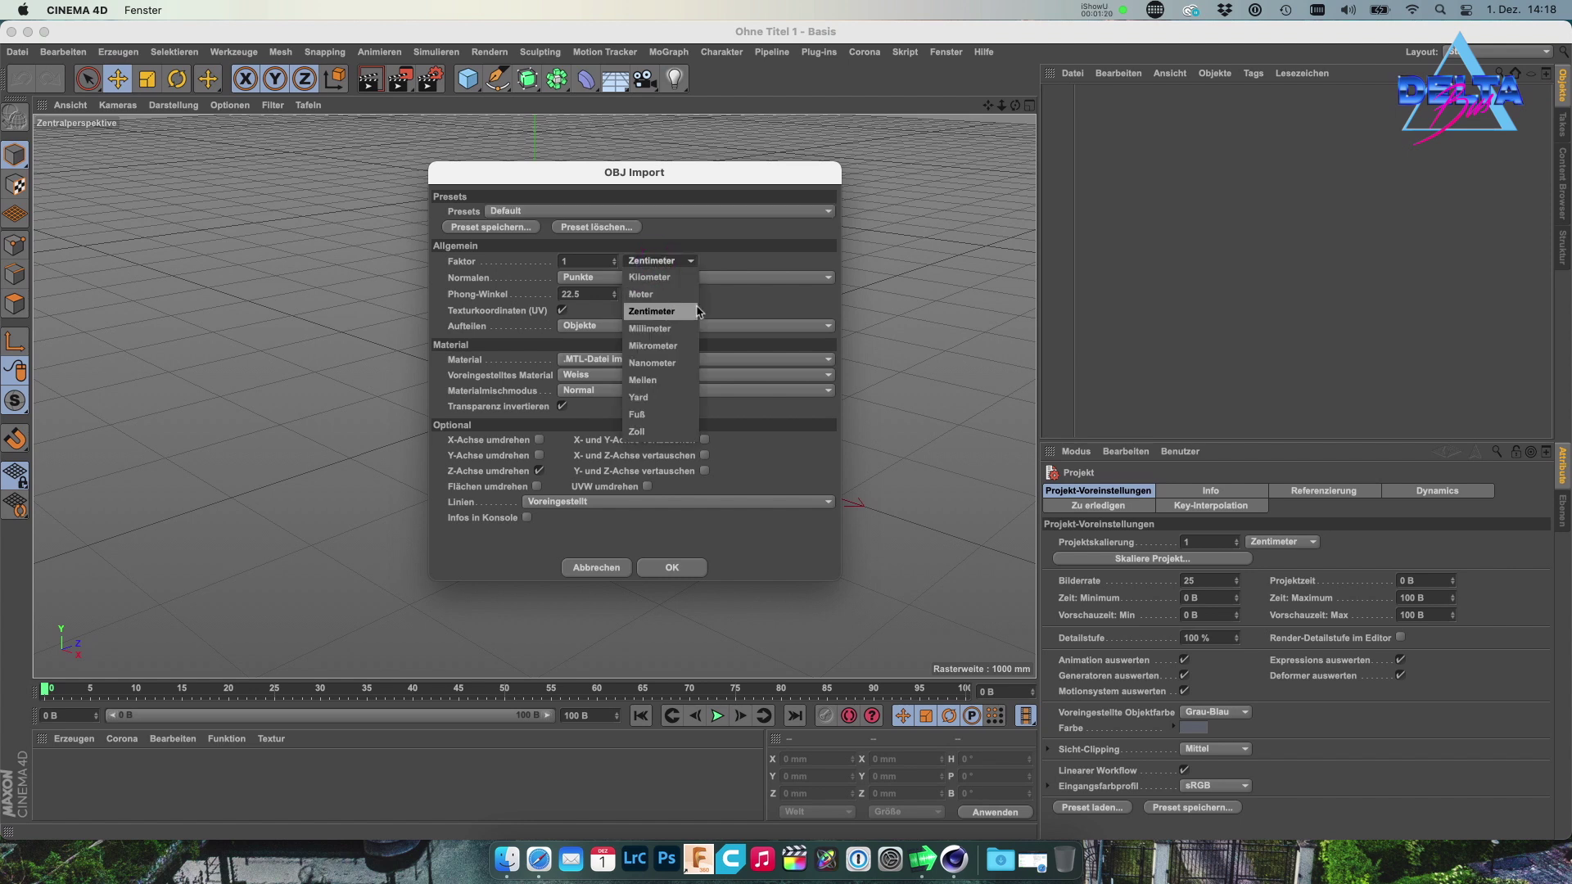
click(676, 296)
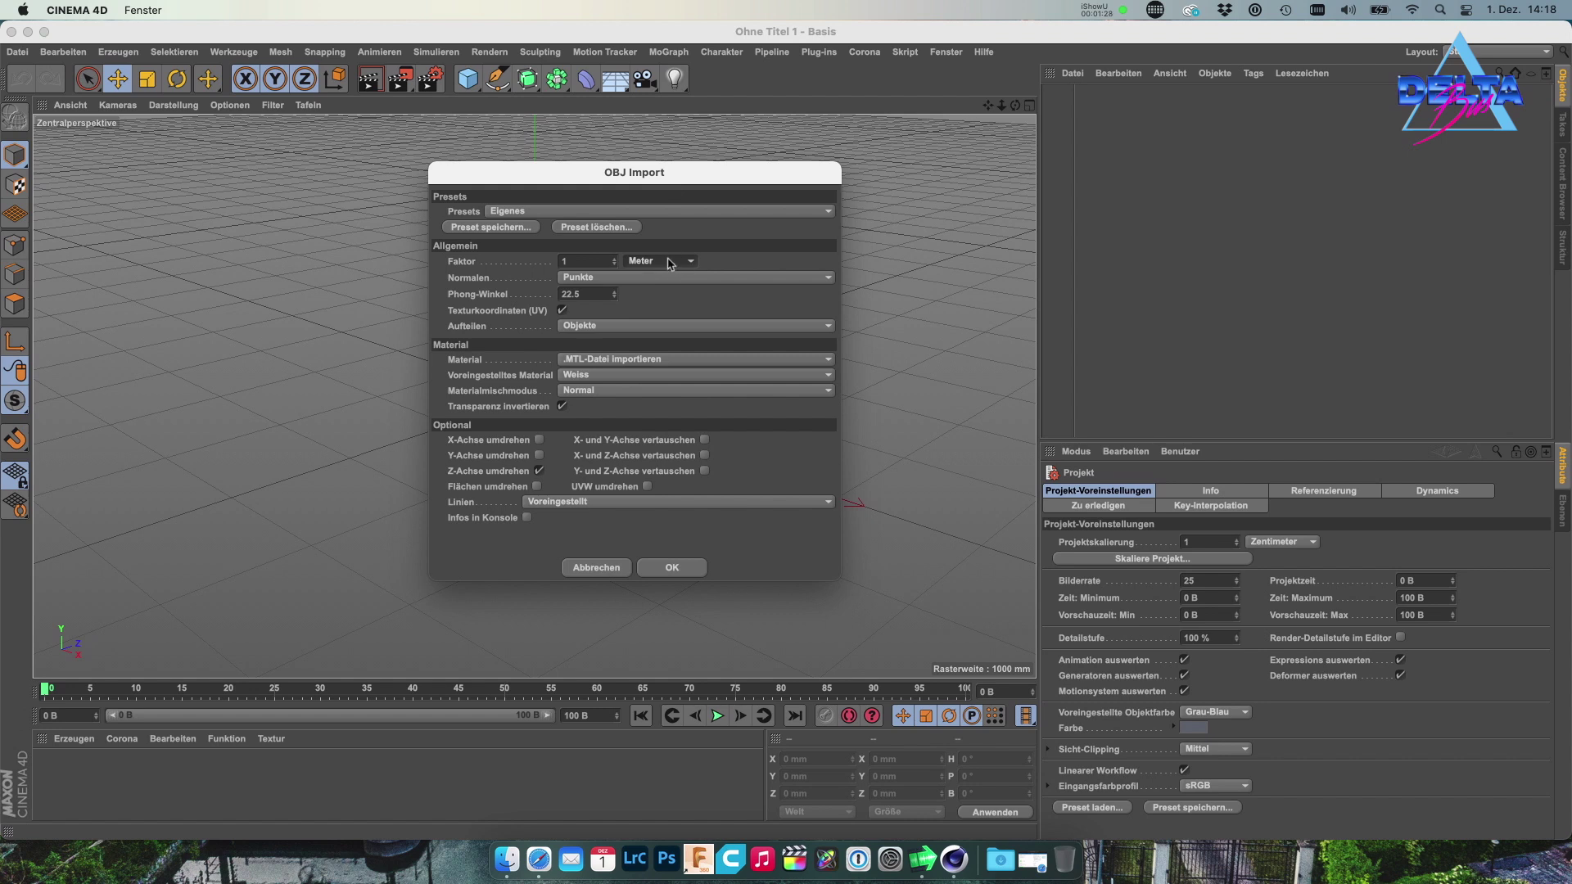
click(662, 568)
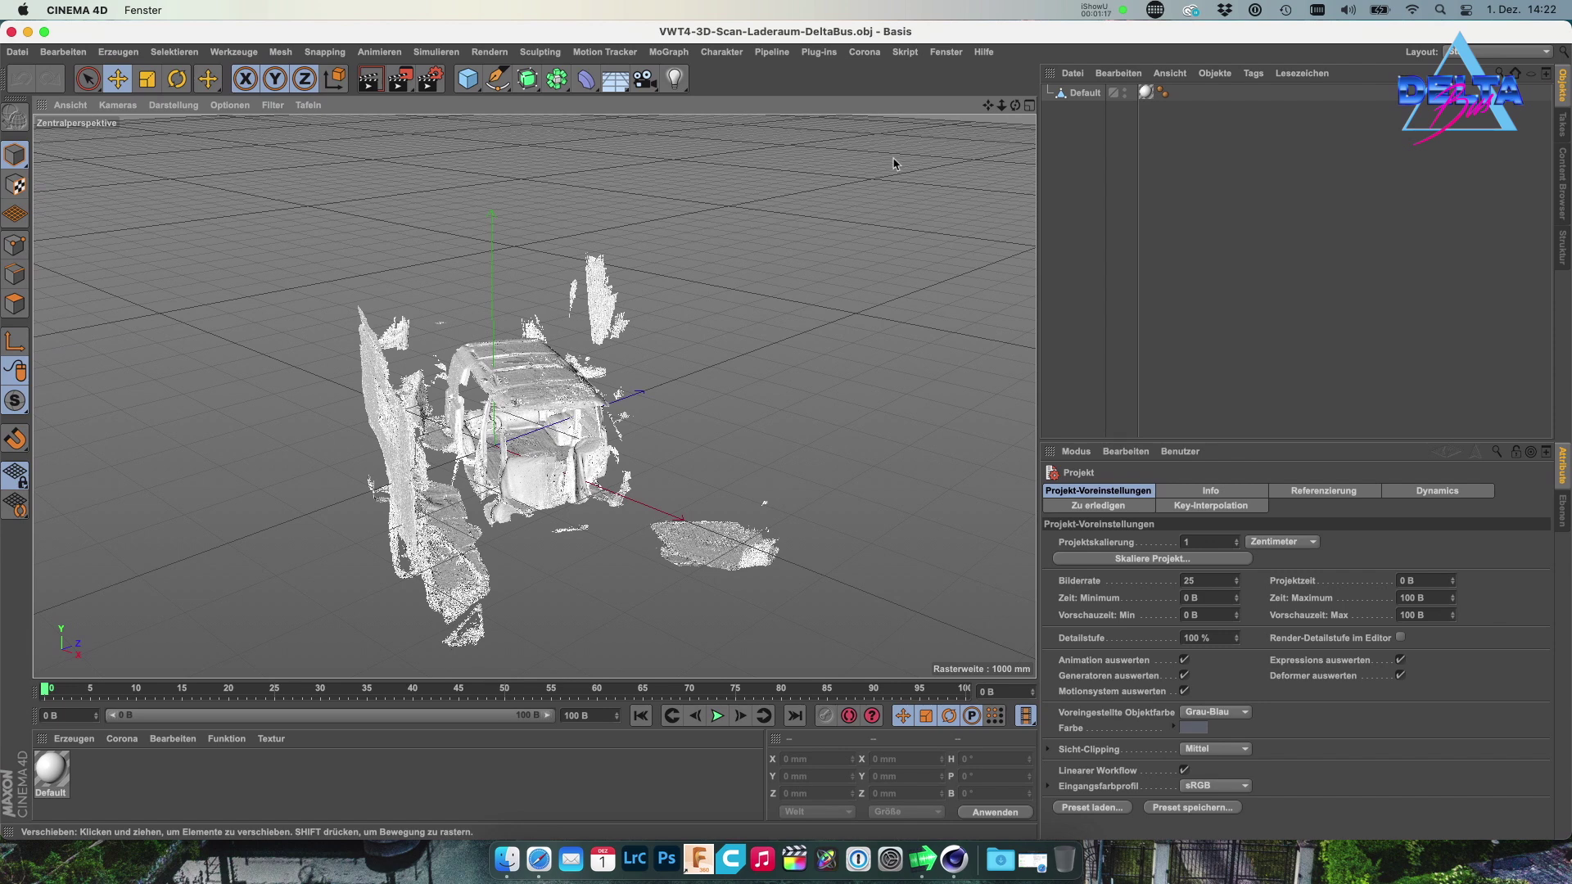
Select the Default scan object, then orbit and zoom in to look down onto the van floor
click(1085, 92)
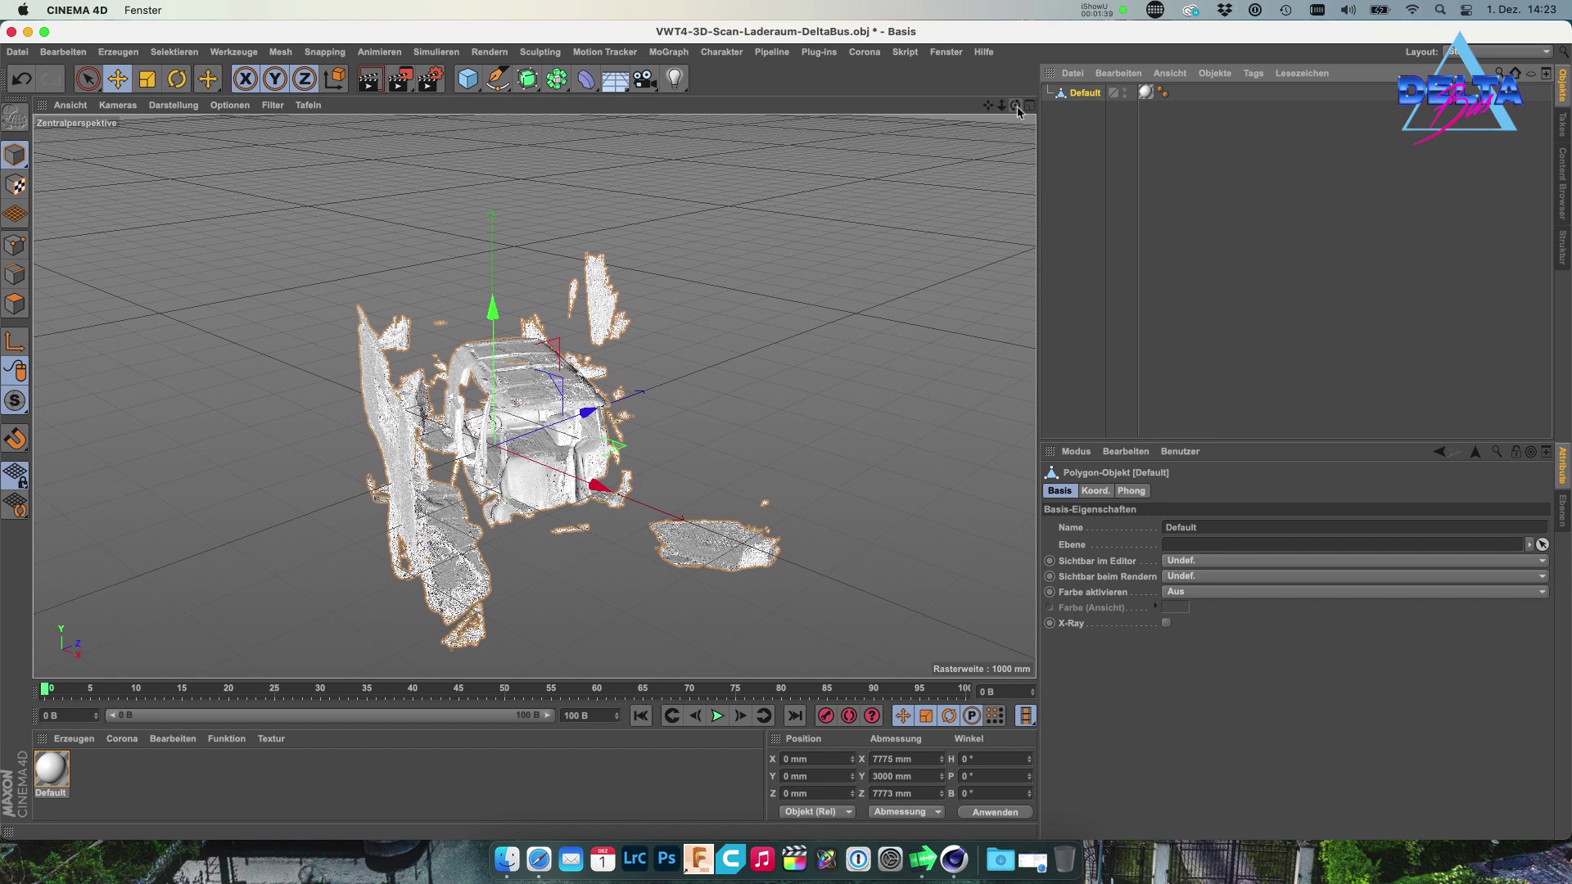
drag(1015, 105, 786, 429)
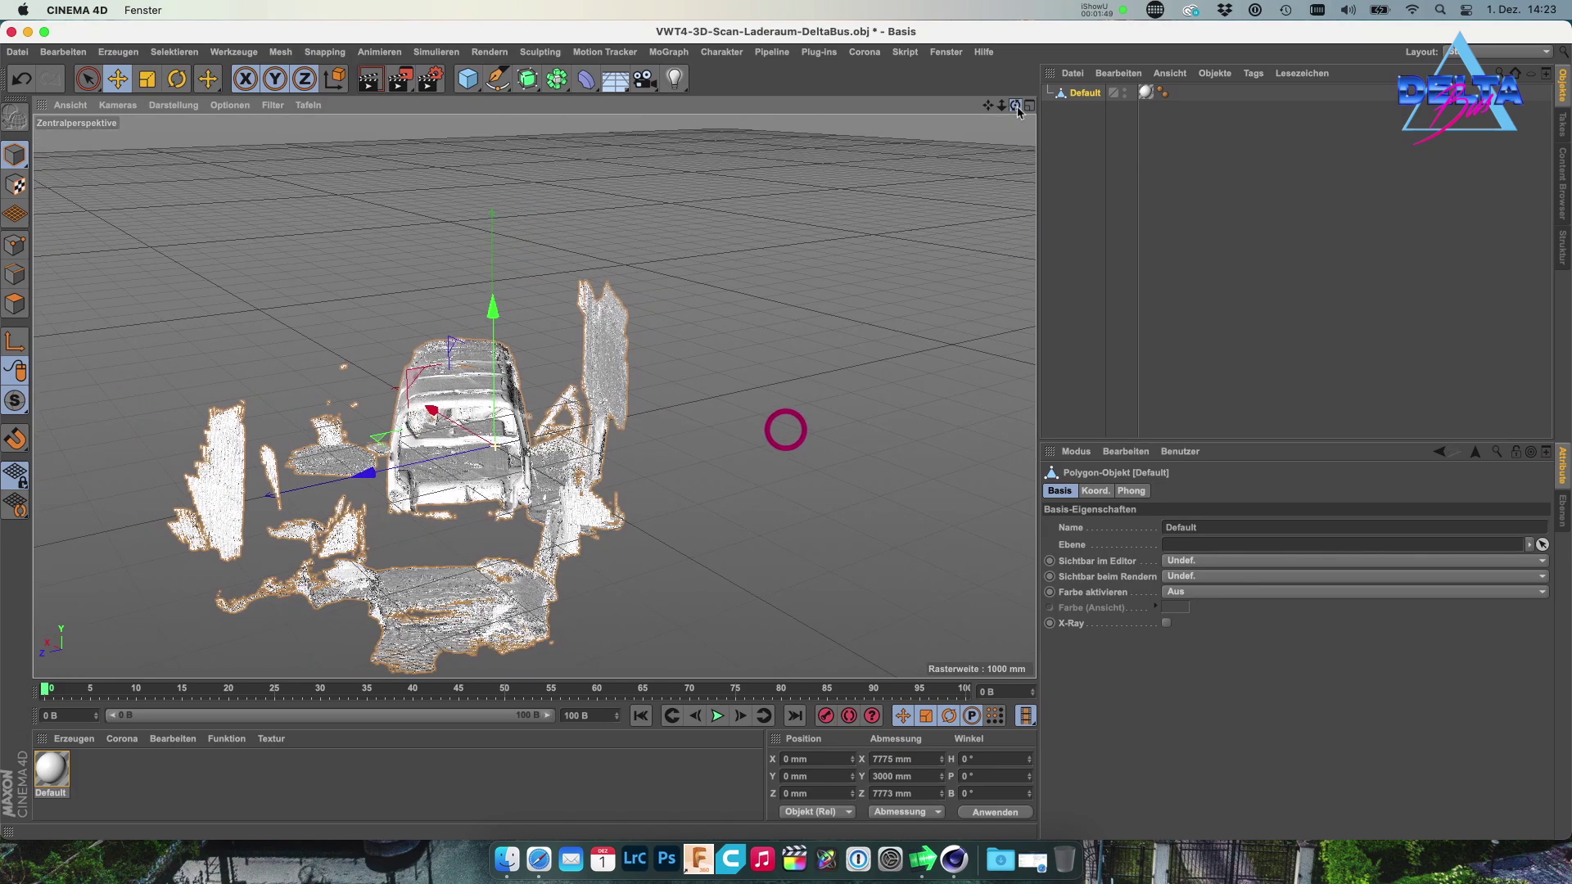
drag(786, 429, 786, 429)
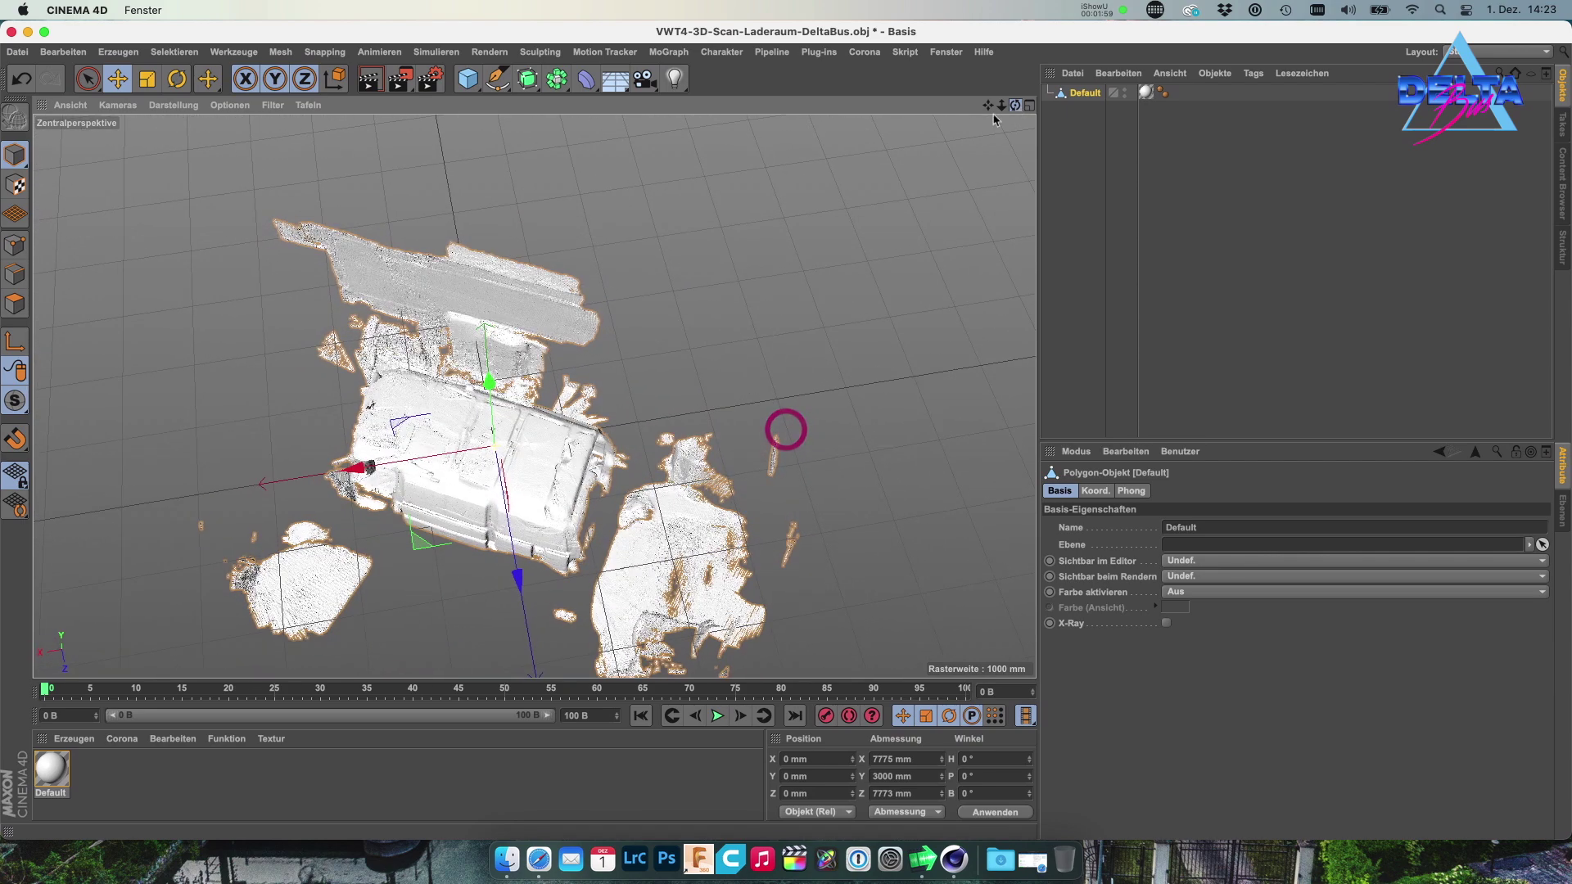
scroll(385, 514, up, 2)
scroll(385, 514, up, 1)
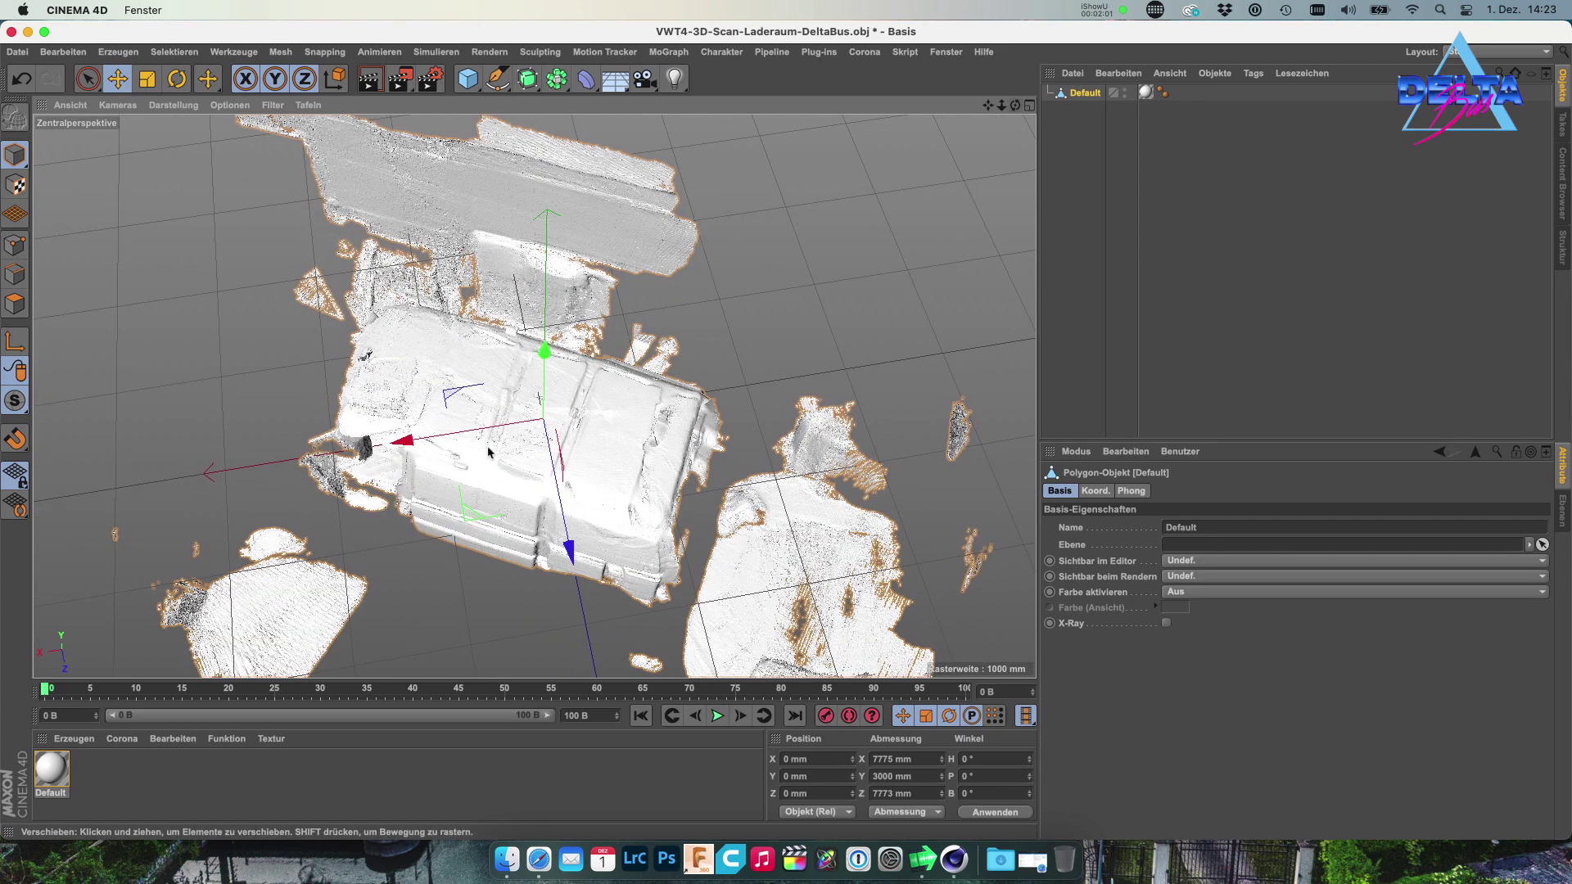
scroll(501, 452, up, 1)
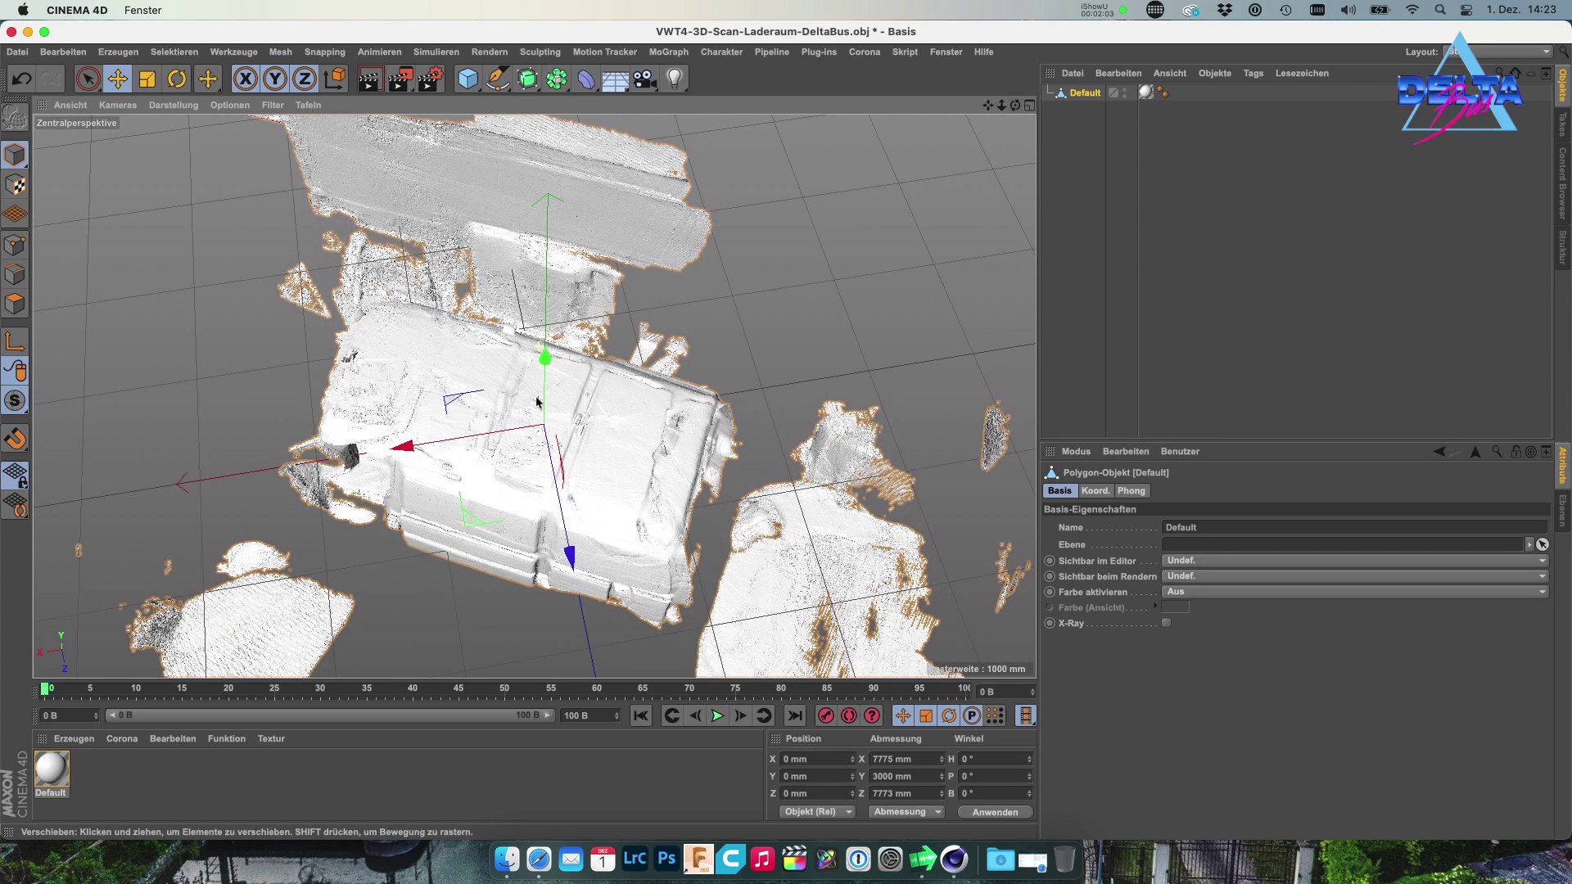
scroll(541, 405, up, 1)
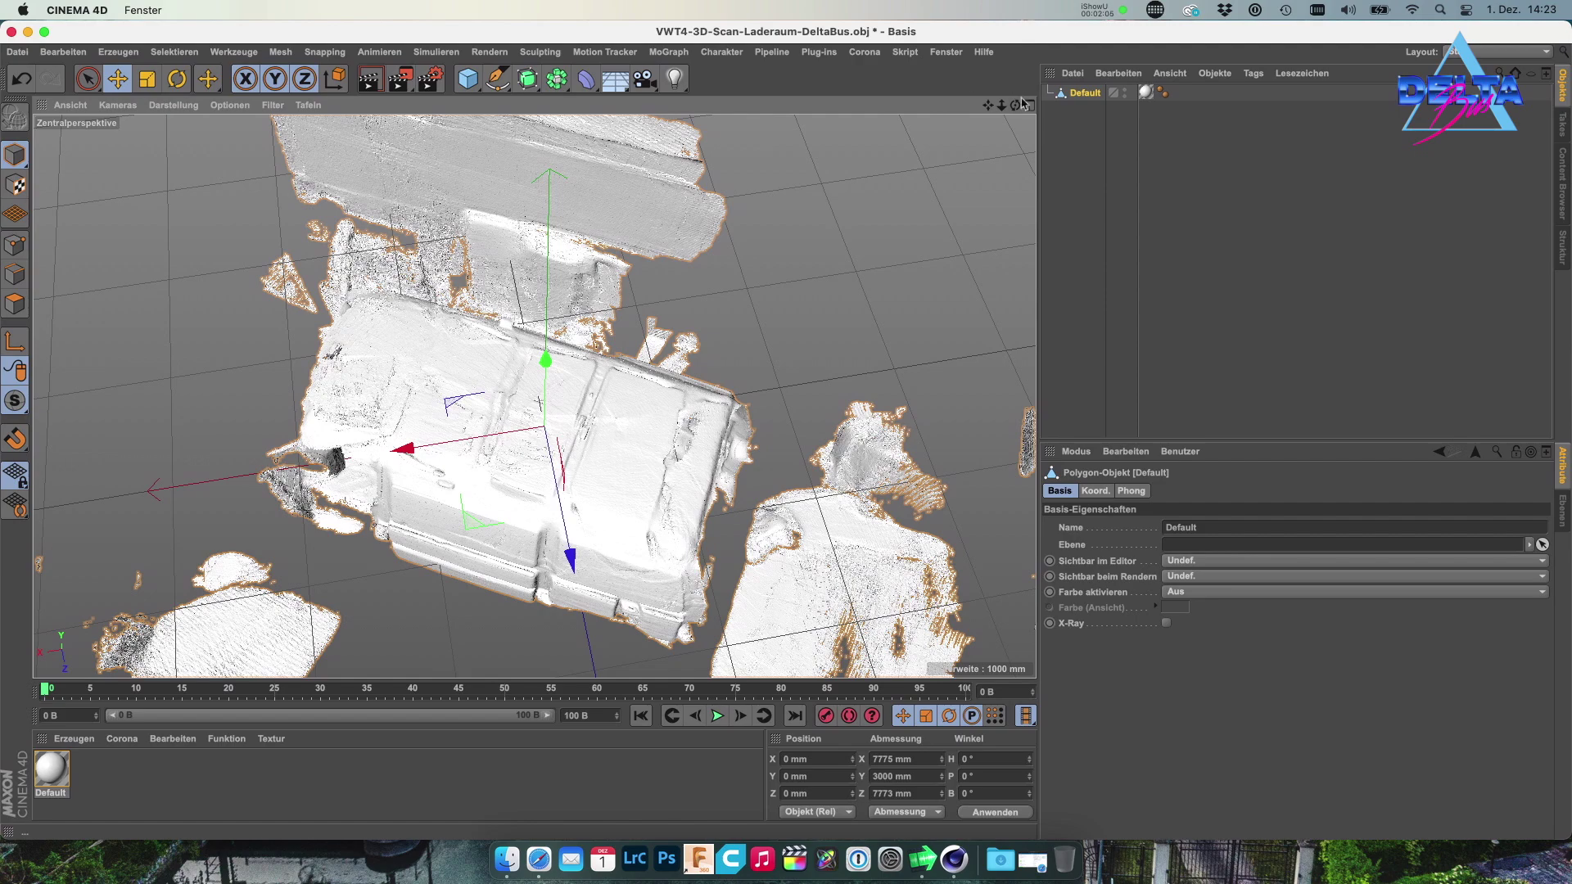
drag(1015, 106, 785, 252)
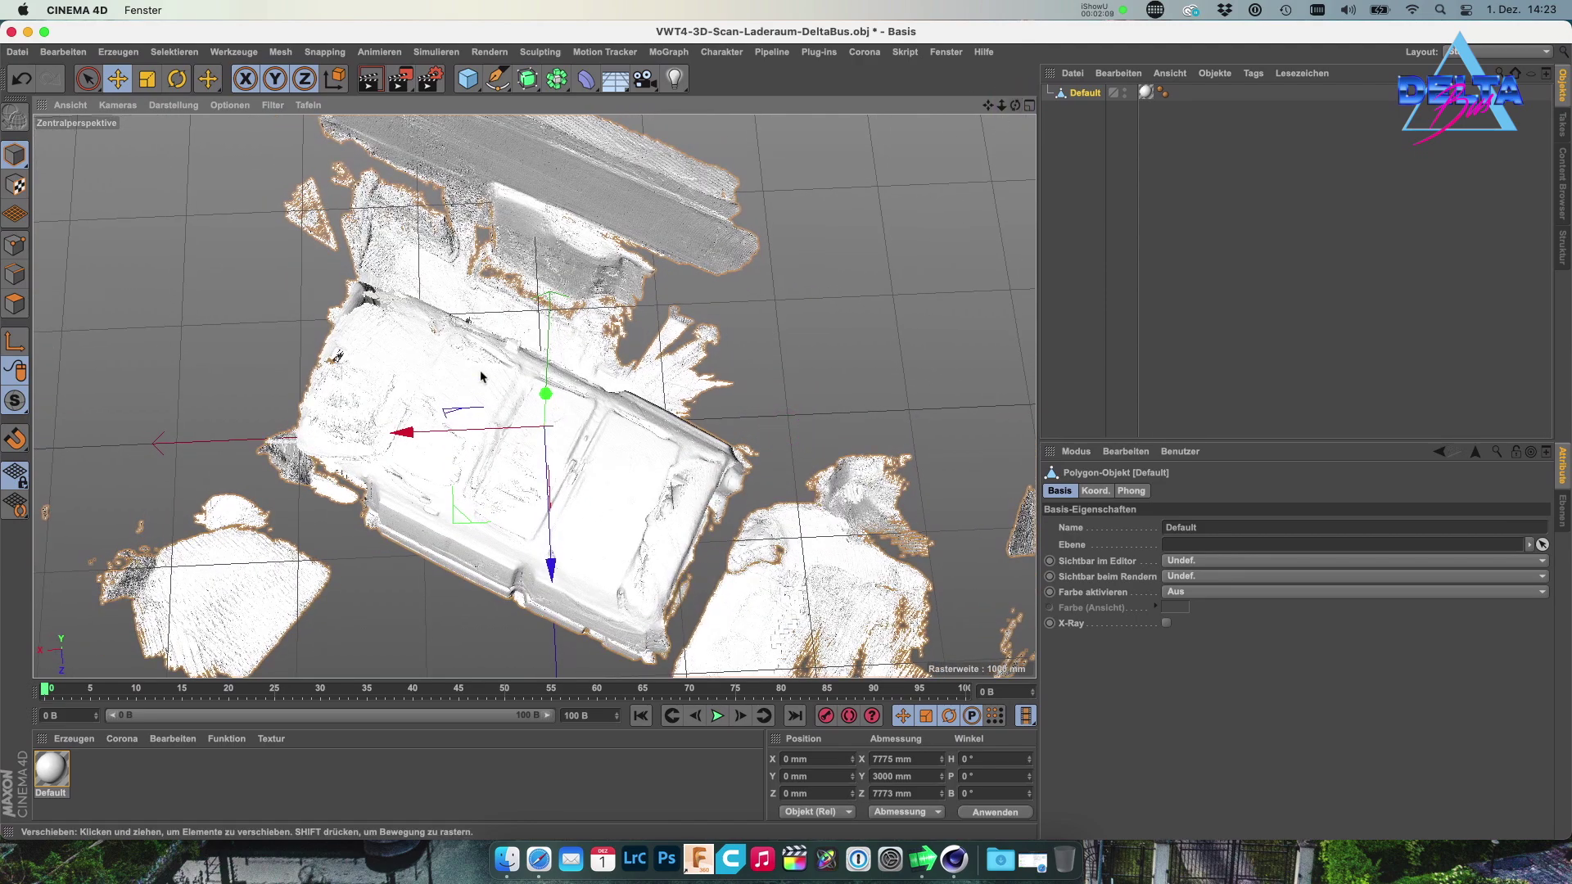
Roughly rotate the scan's heading, then deselect it and maximize the Oben top view
click(177, 81)
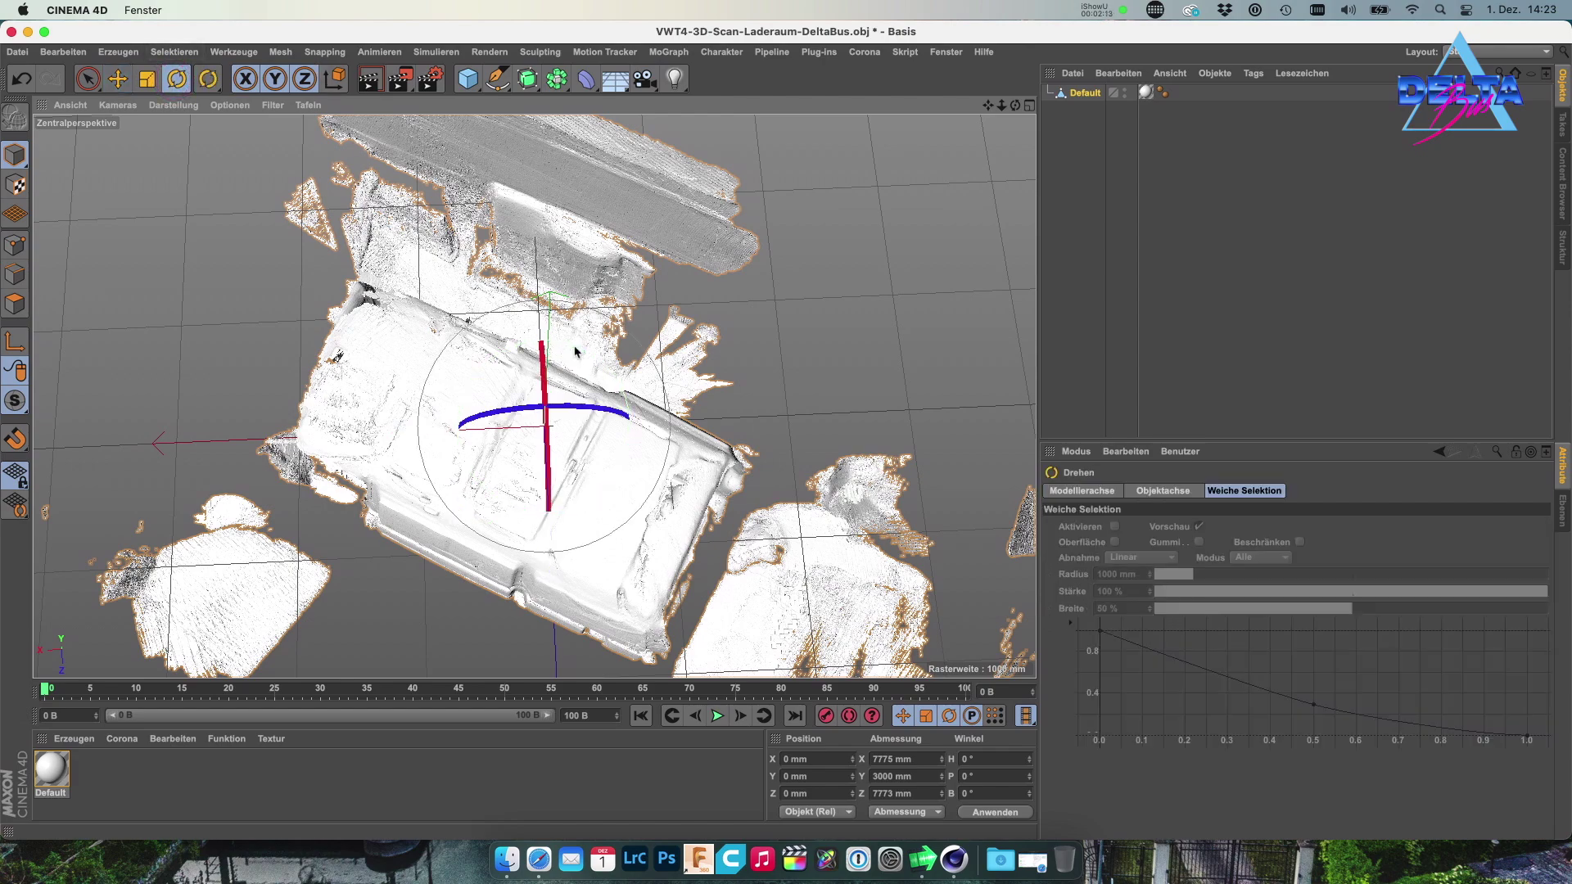
drag(576, 352, 528, 325)
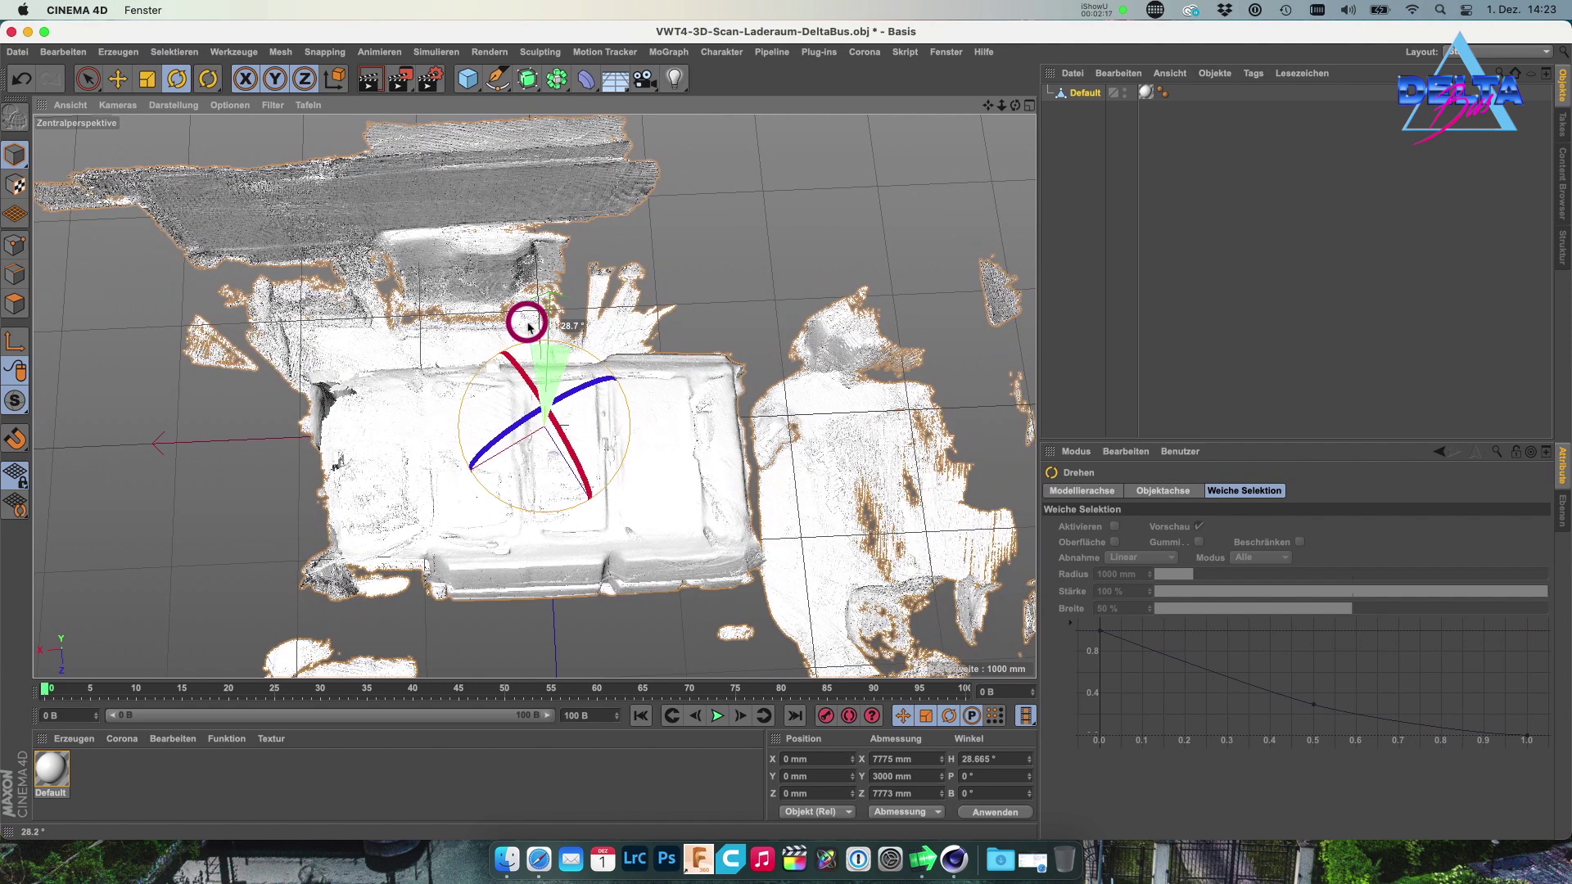
drag(528, 325, 530, 324)
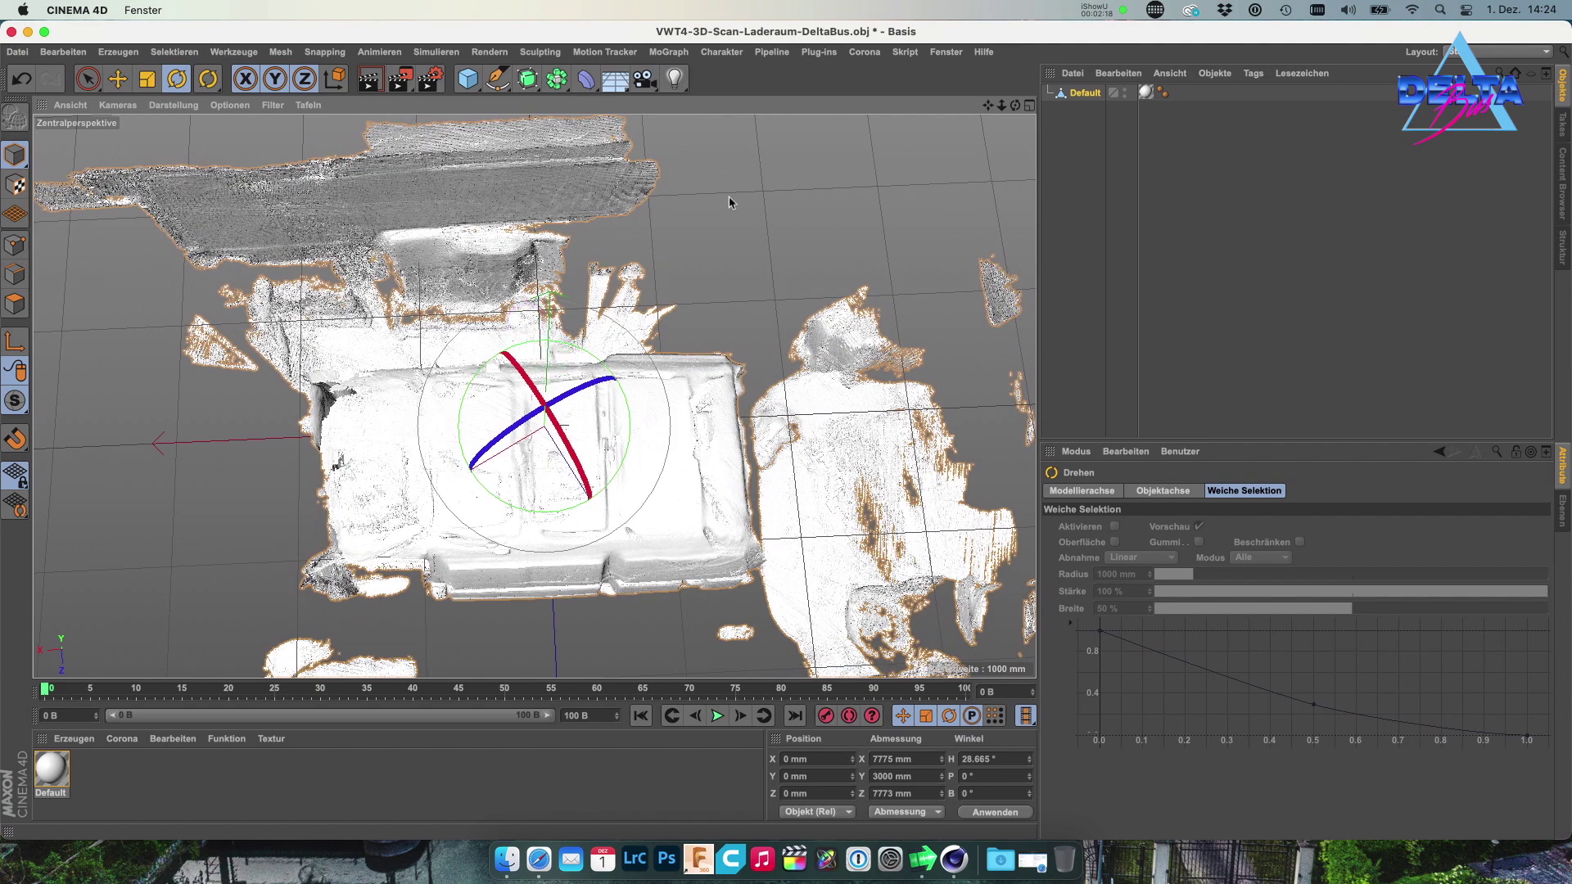
right_click(639, 282)
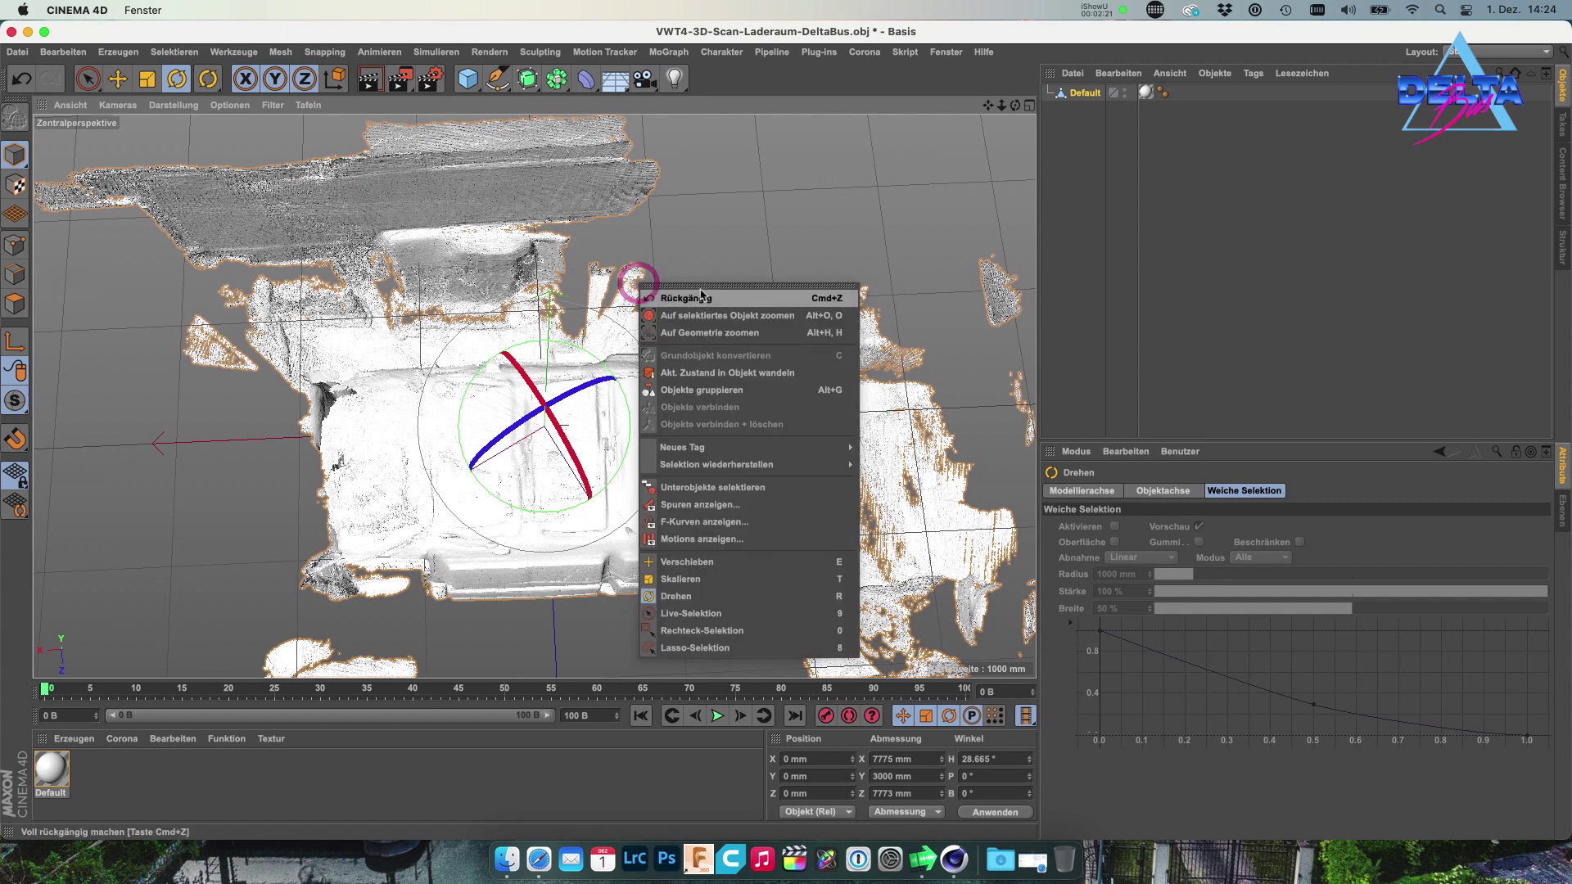
right_click(674, 243)
click(722, 193)
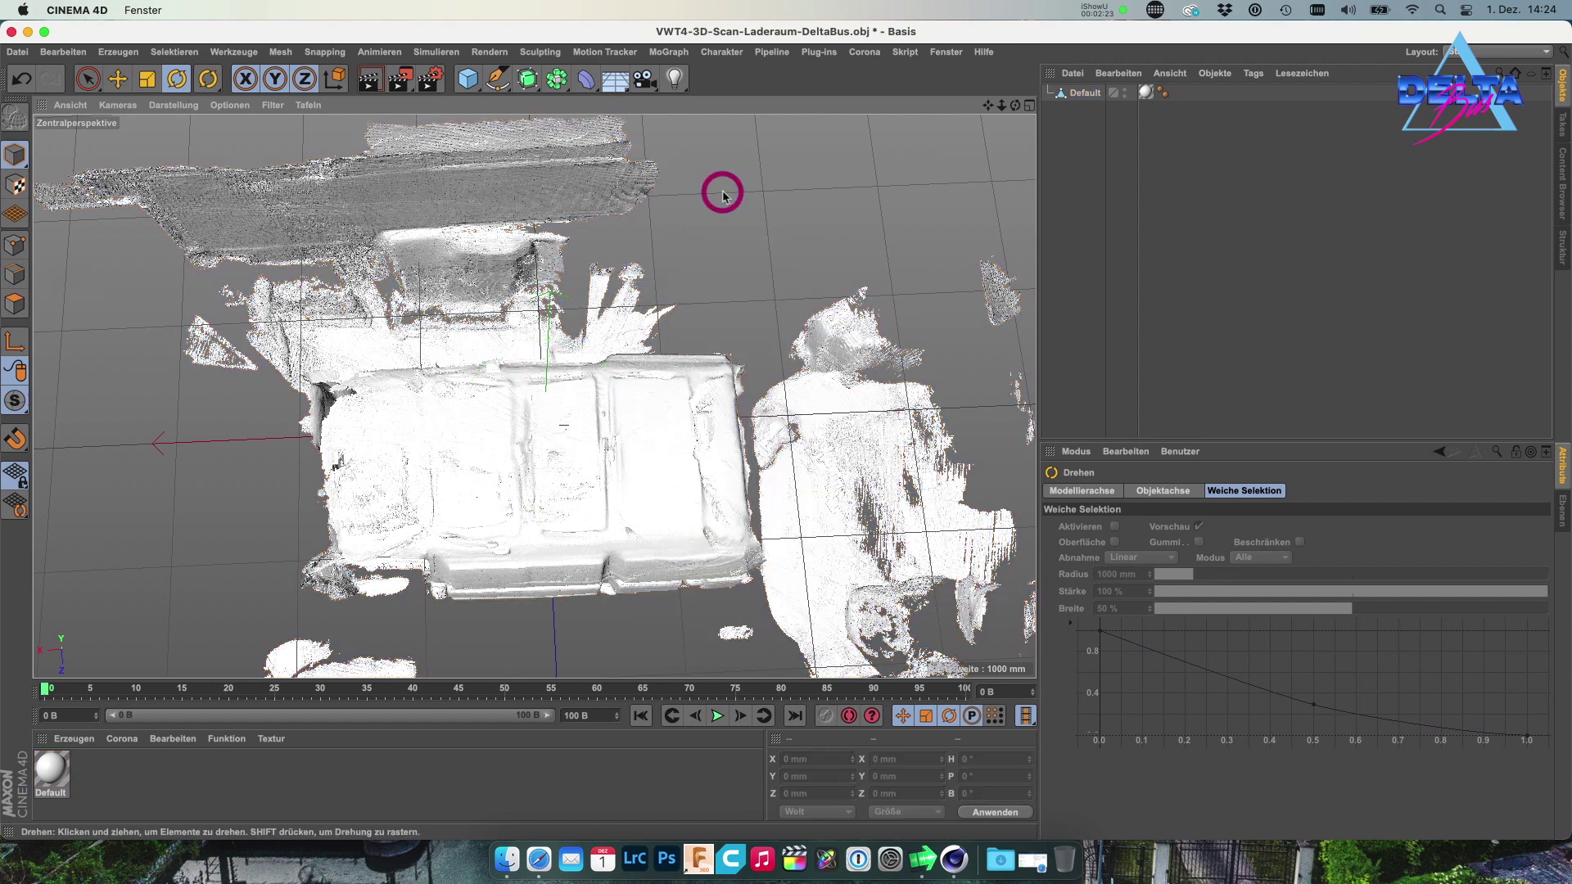
middle_click(722, 194)
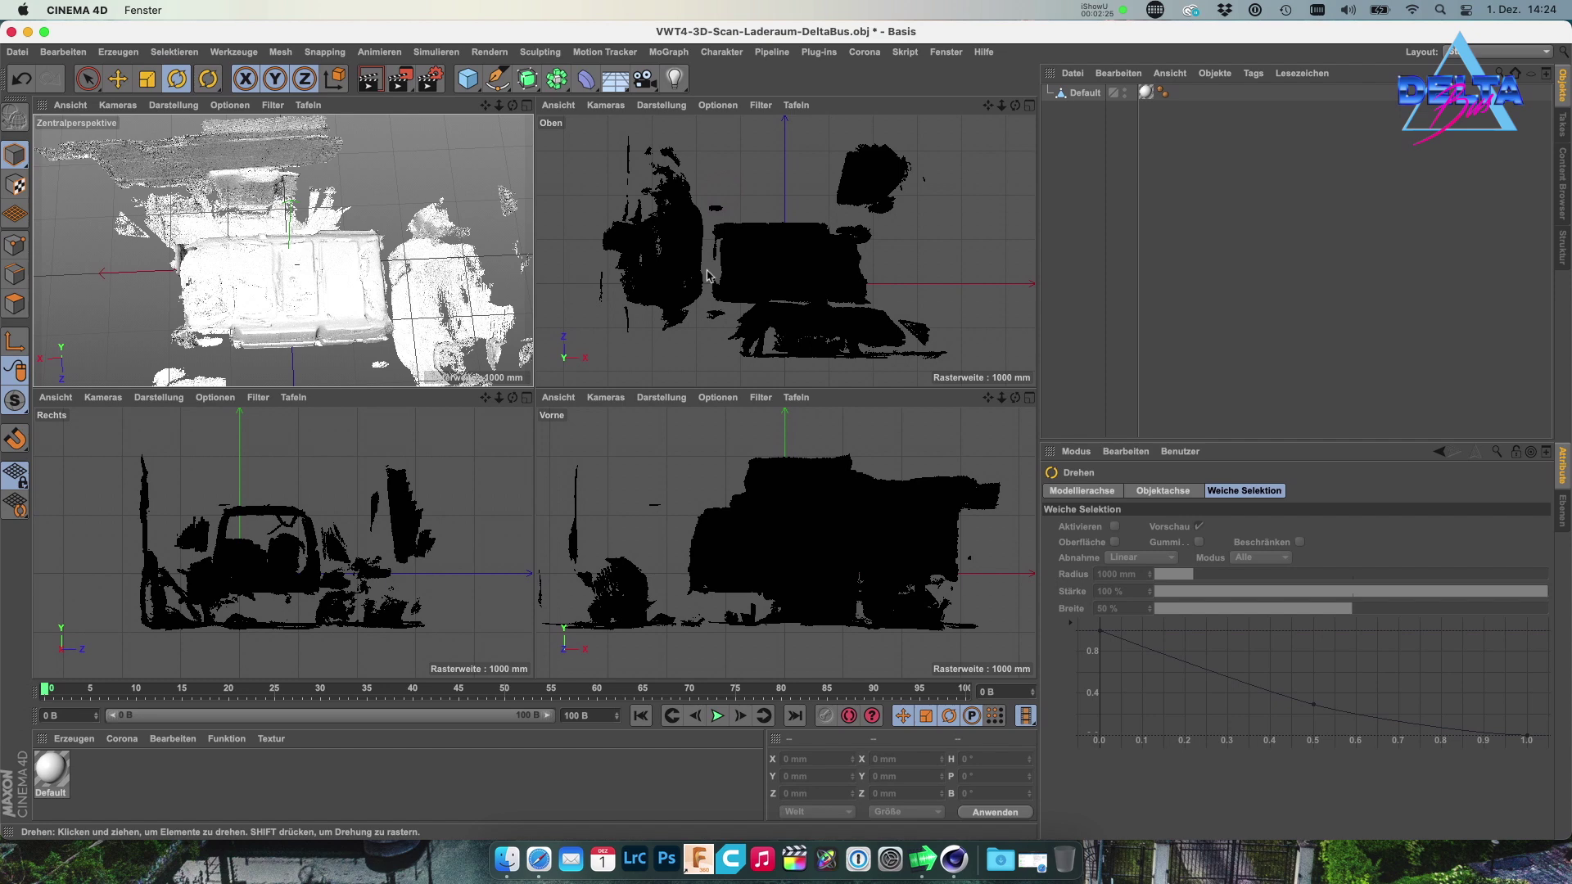
middle_click(816, 281)
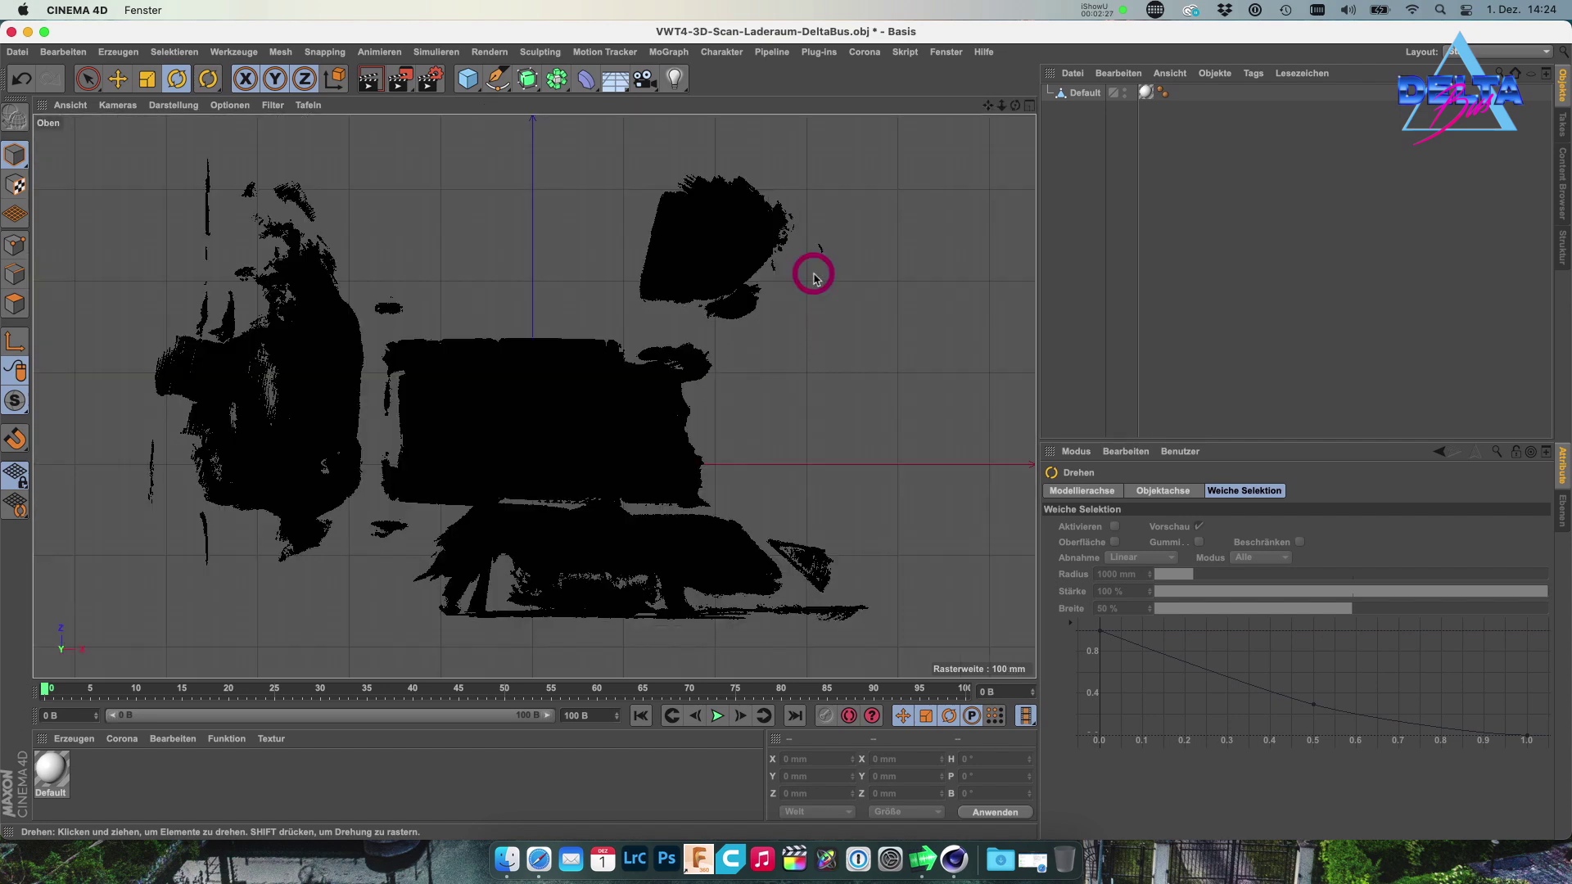
scroll(524, 492, up, 5)
Refine the scan's heading rotation to H 29.422° in the top view
click(1079, 93)
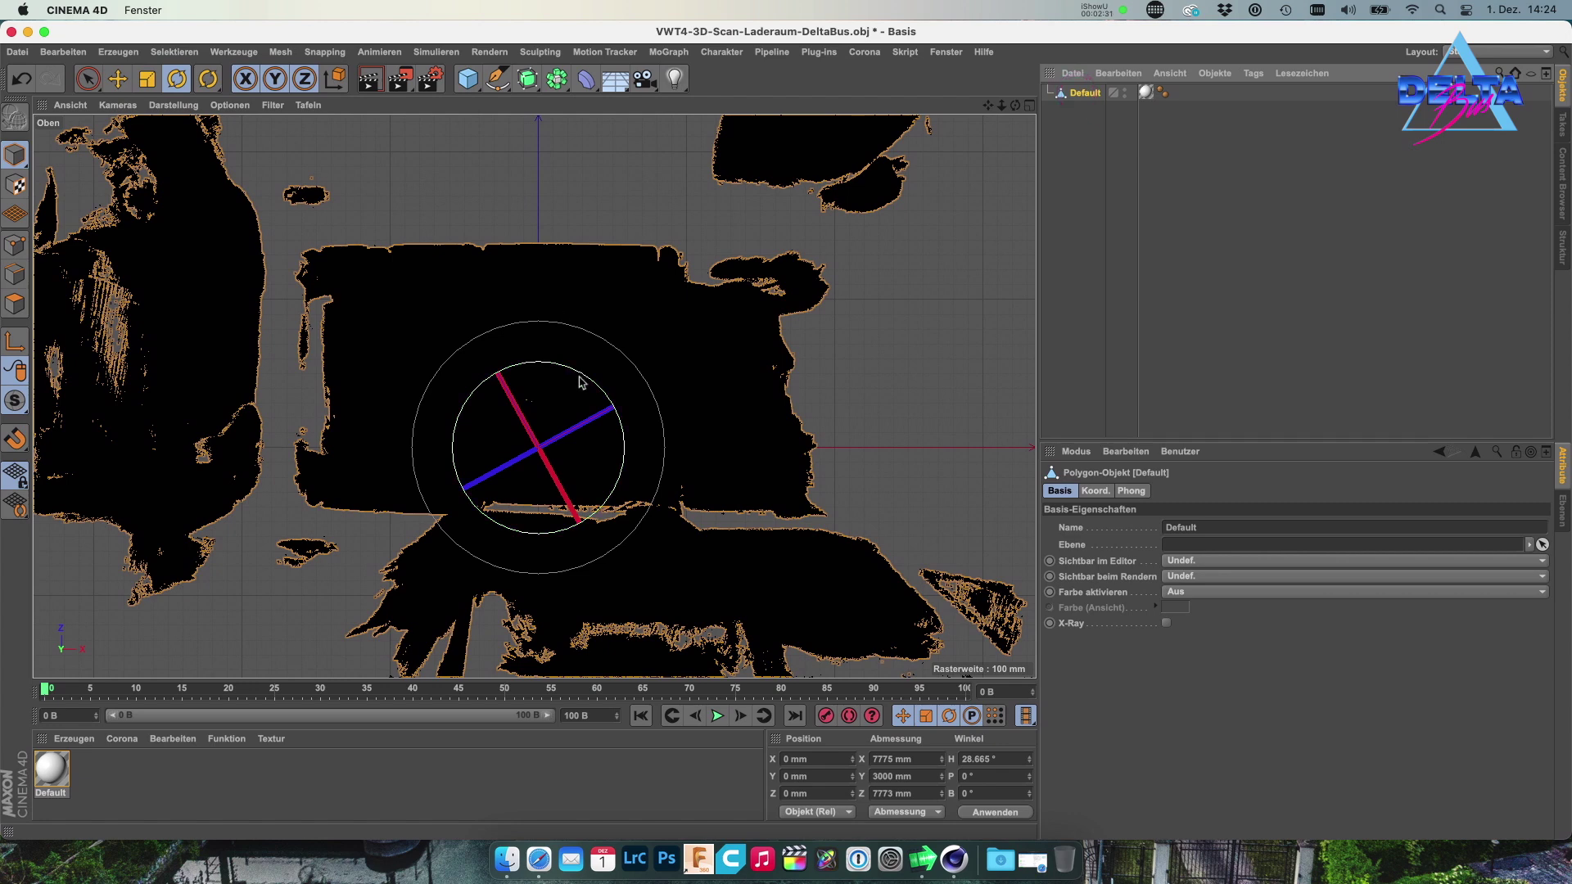
drag(578, 371, 578, 375)
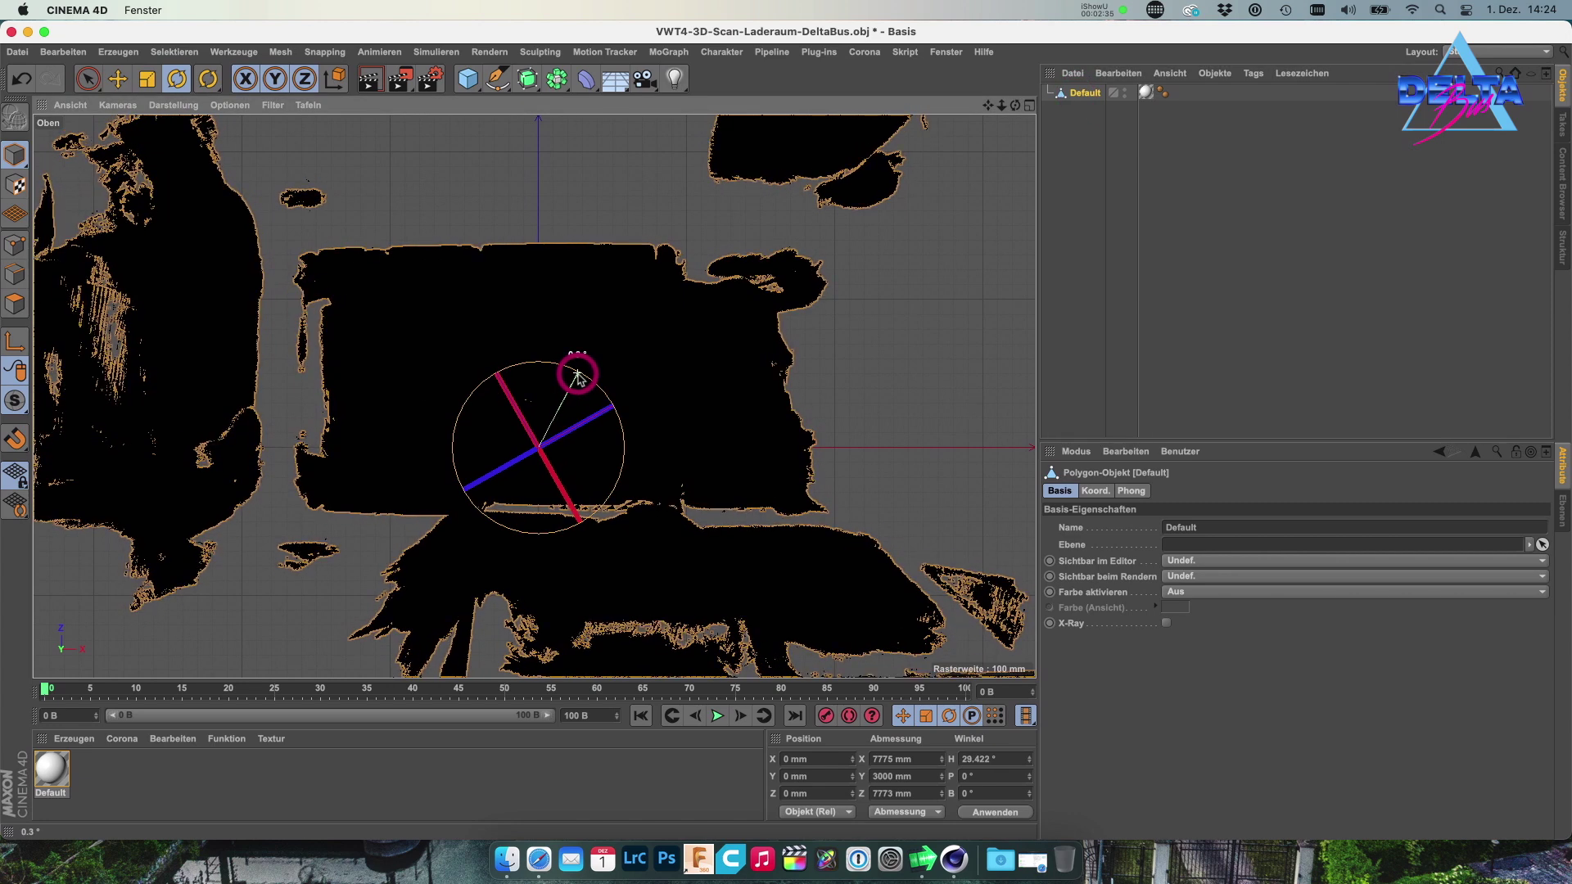
drag(578, 375, 578, 370)
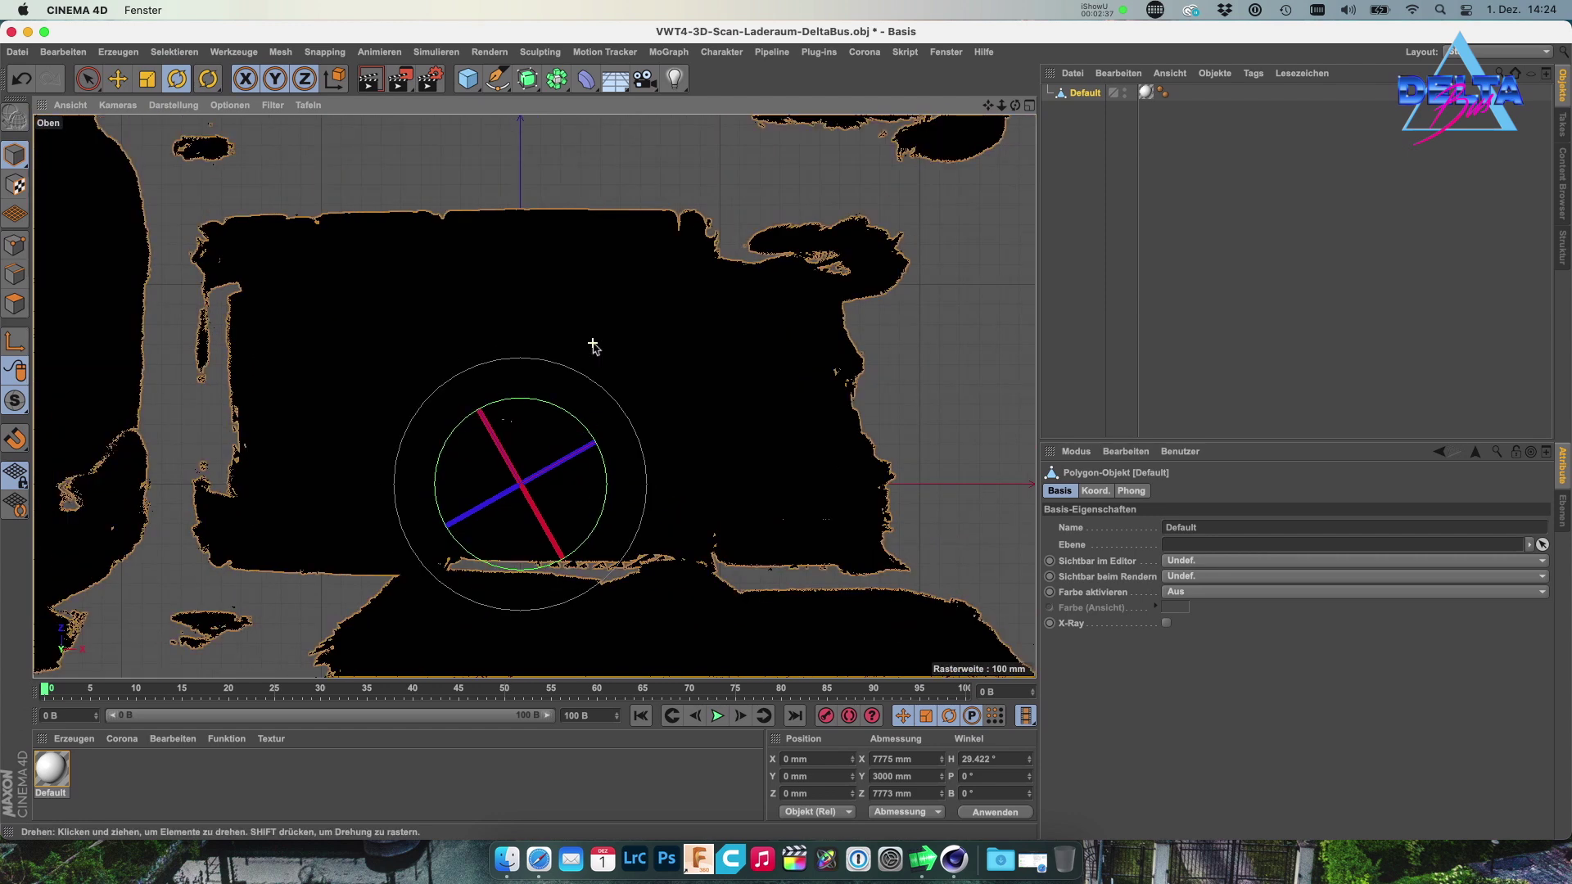
scroll(595, 345, down, 3)
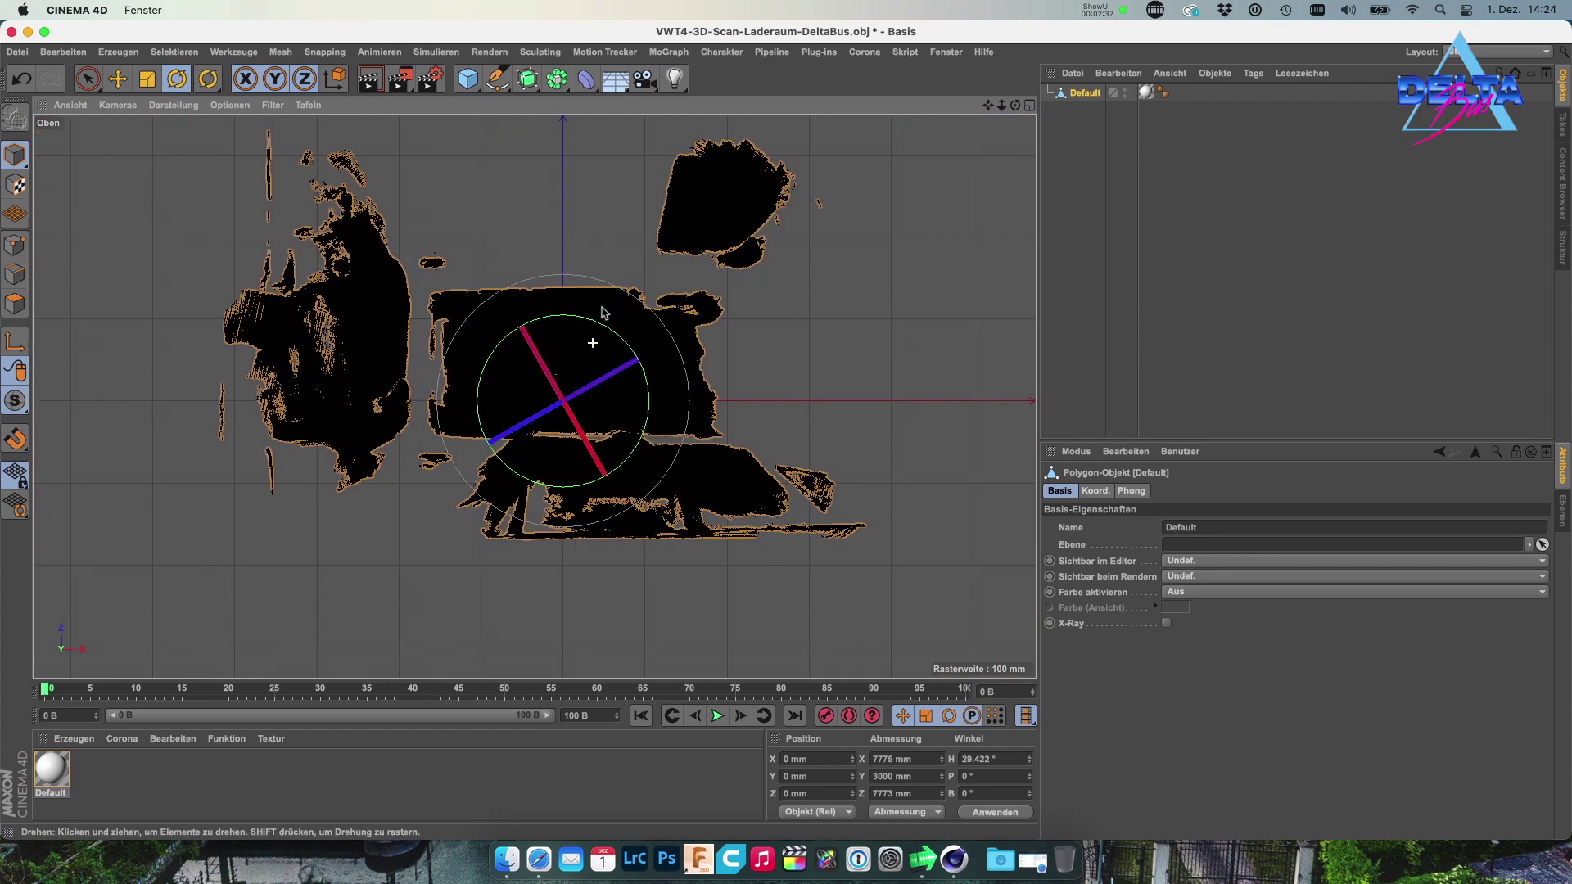
Deselect the scan and return to a maximized, oblique perspective view
click(1056, 146)
middle_click(799, 221)
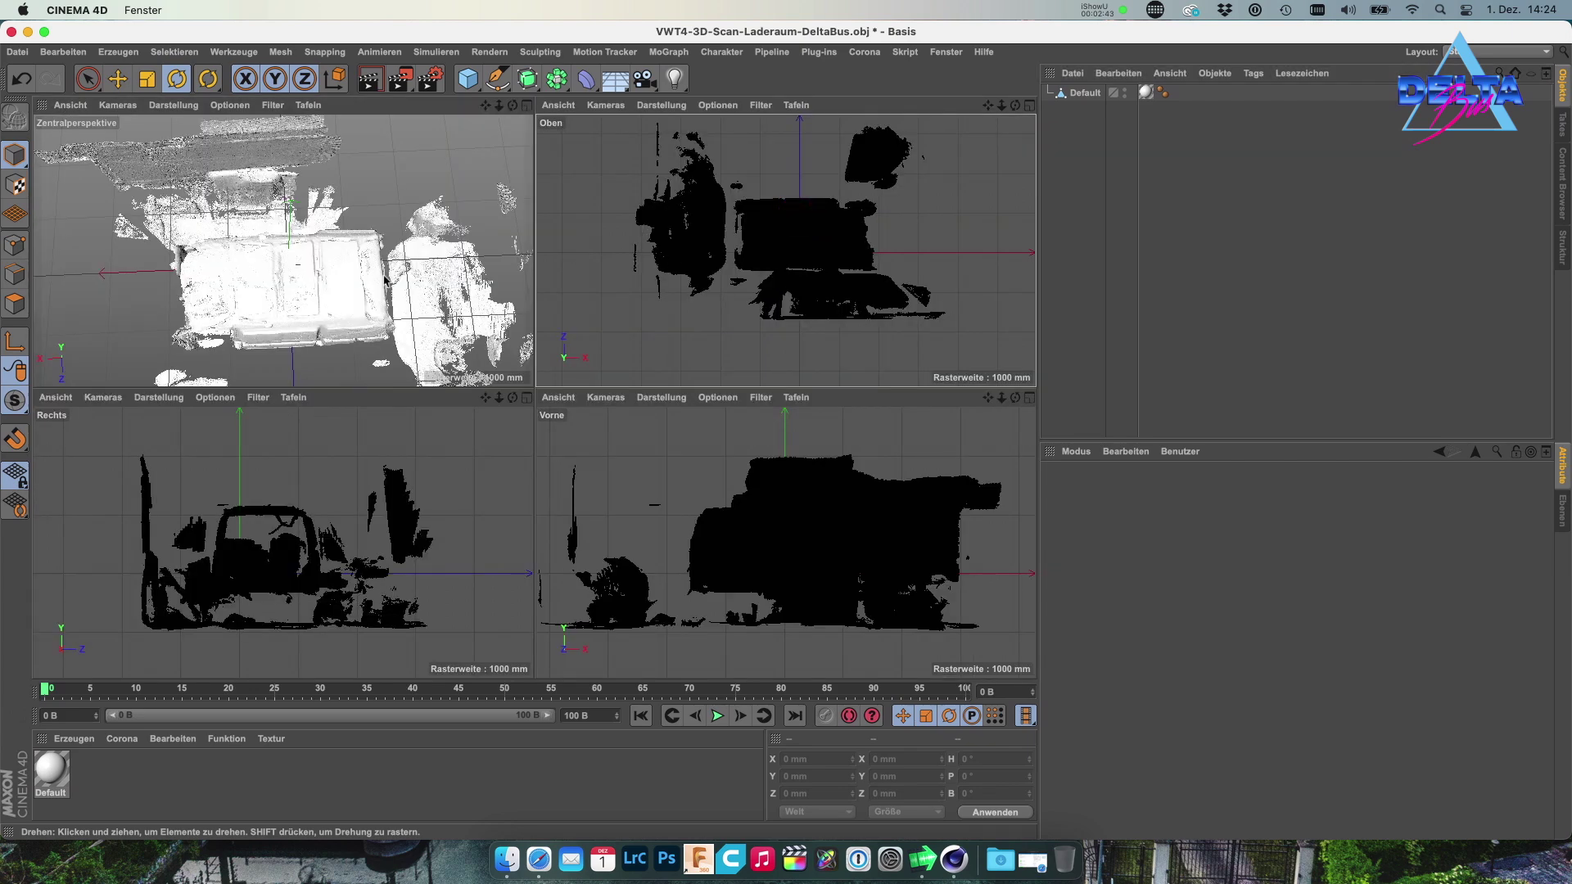
middle_click(383, 271)
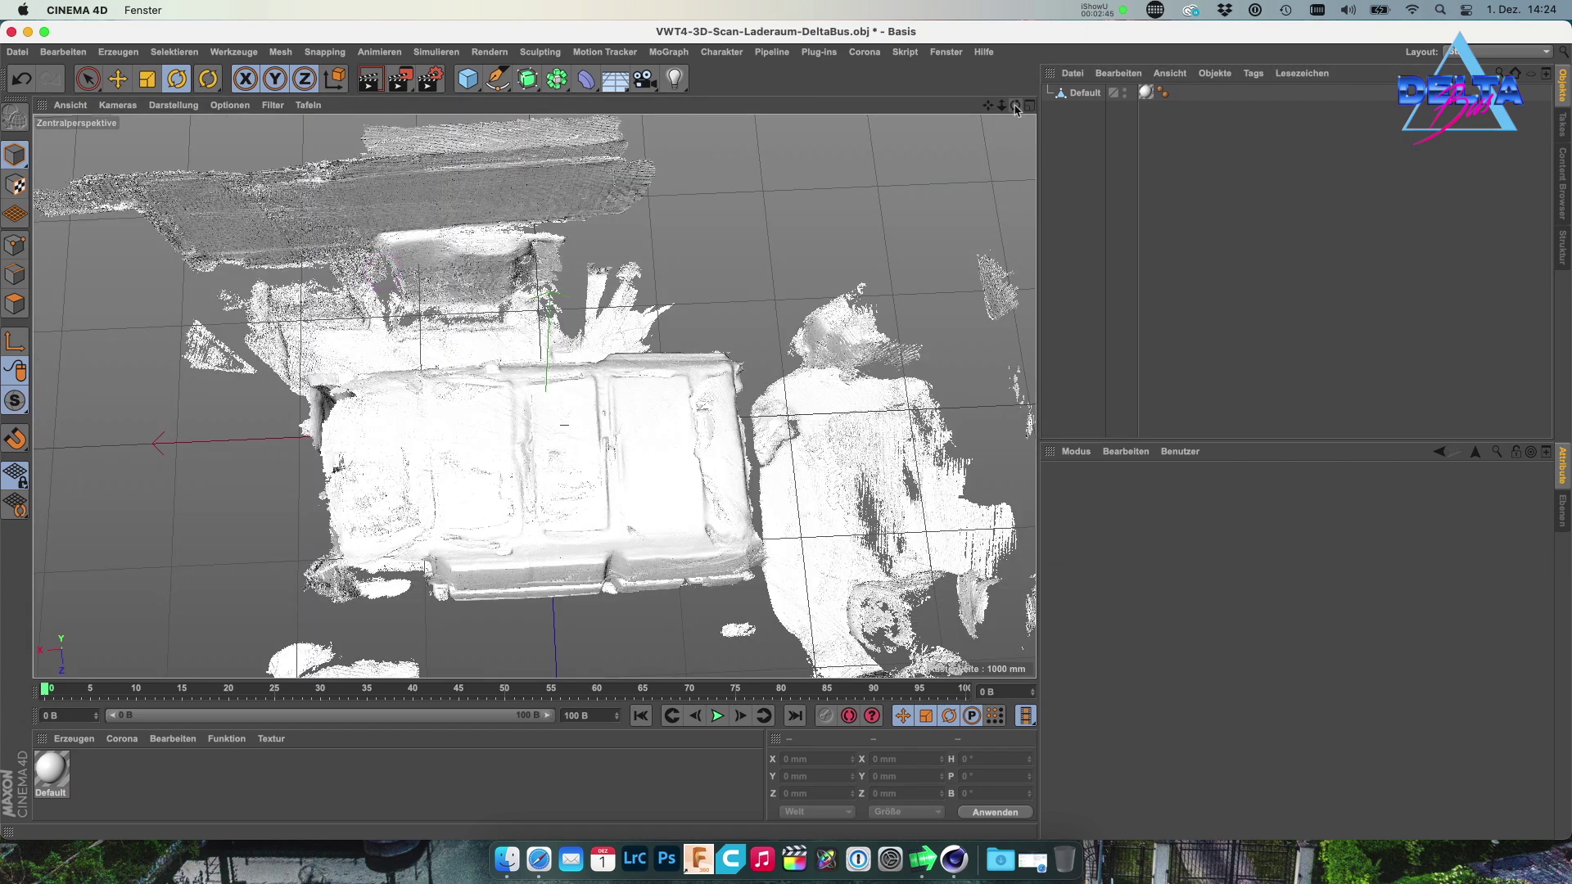
mouse_move(1015, 105)
mouse_down()
mouse_move(786, 430)
mouse_move(1015, 108)
mouse_up()
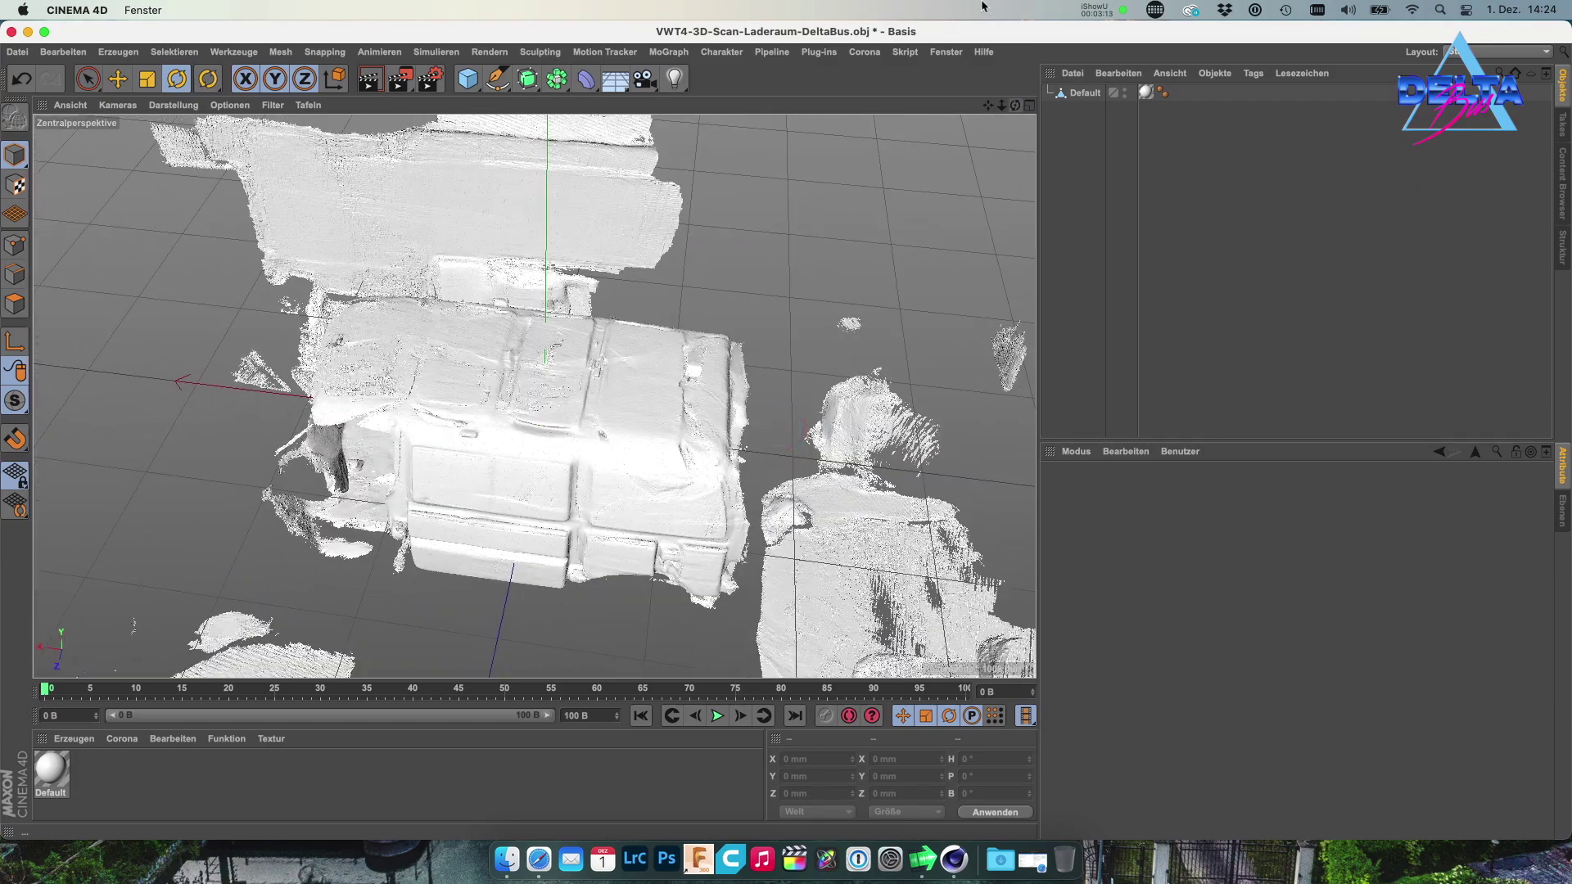
Zoom out, select the Default scan and switch to Polygons mode
scroll(779, 259, down, 3)
scroll(775, 292, down, 2)
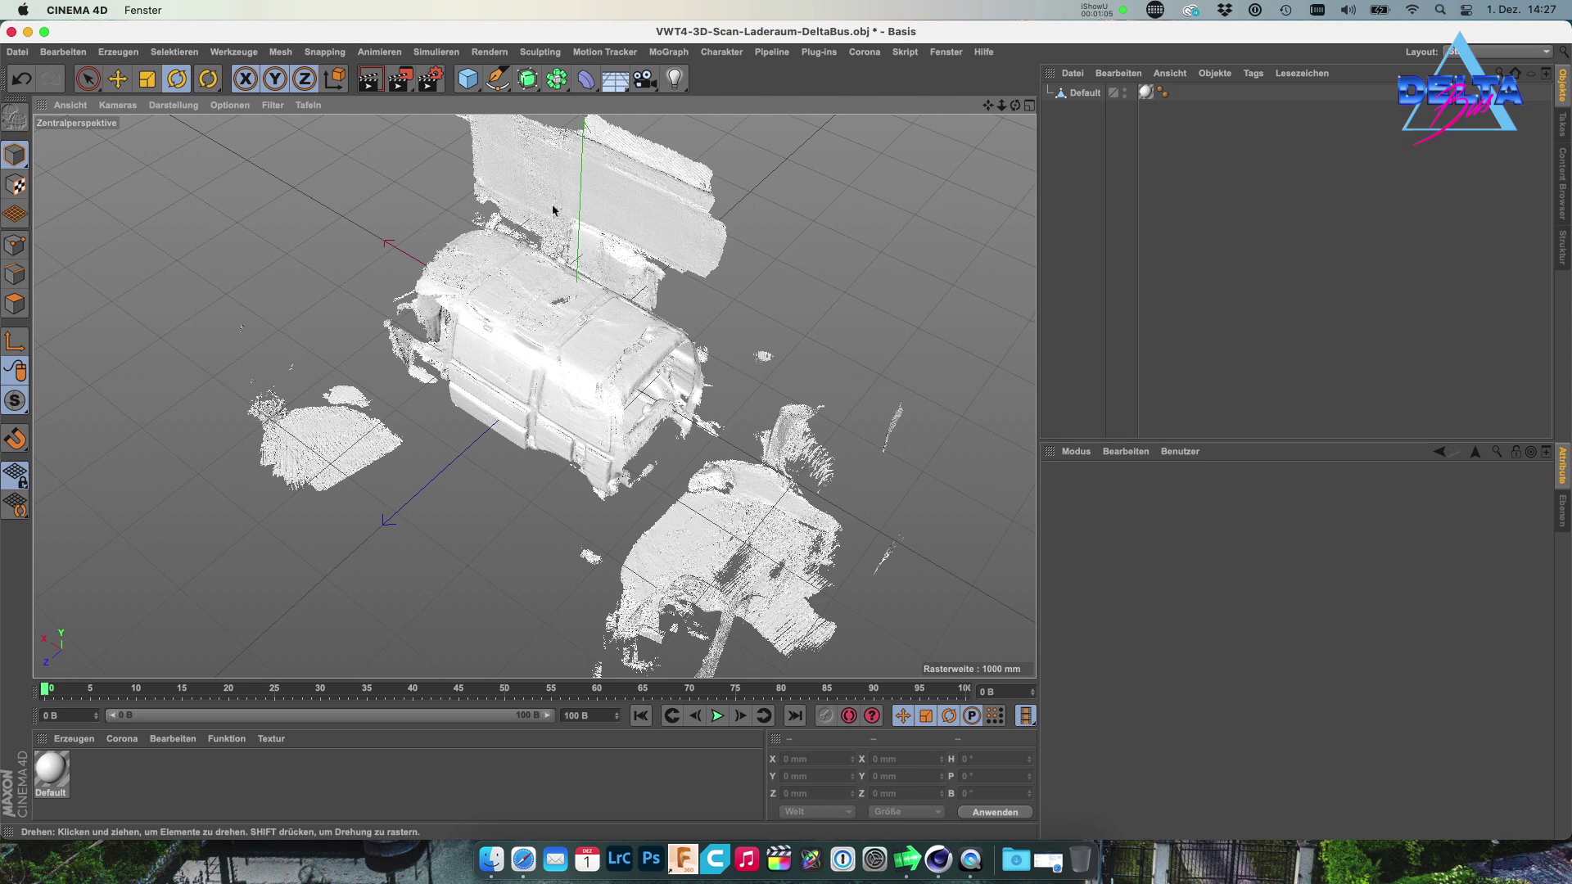
click(1085, 92)
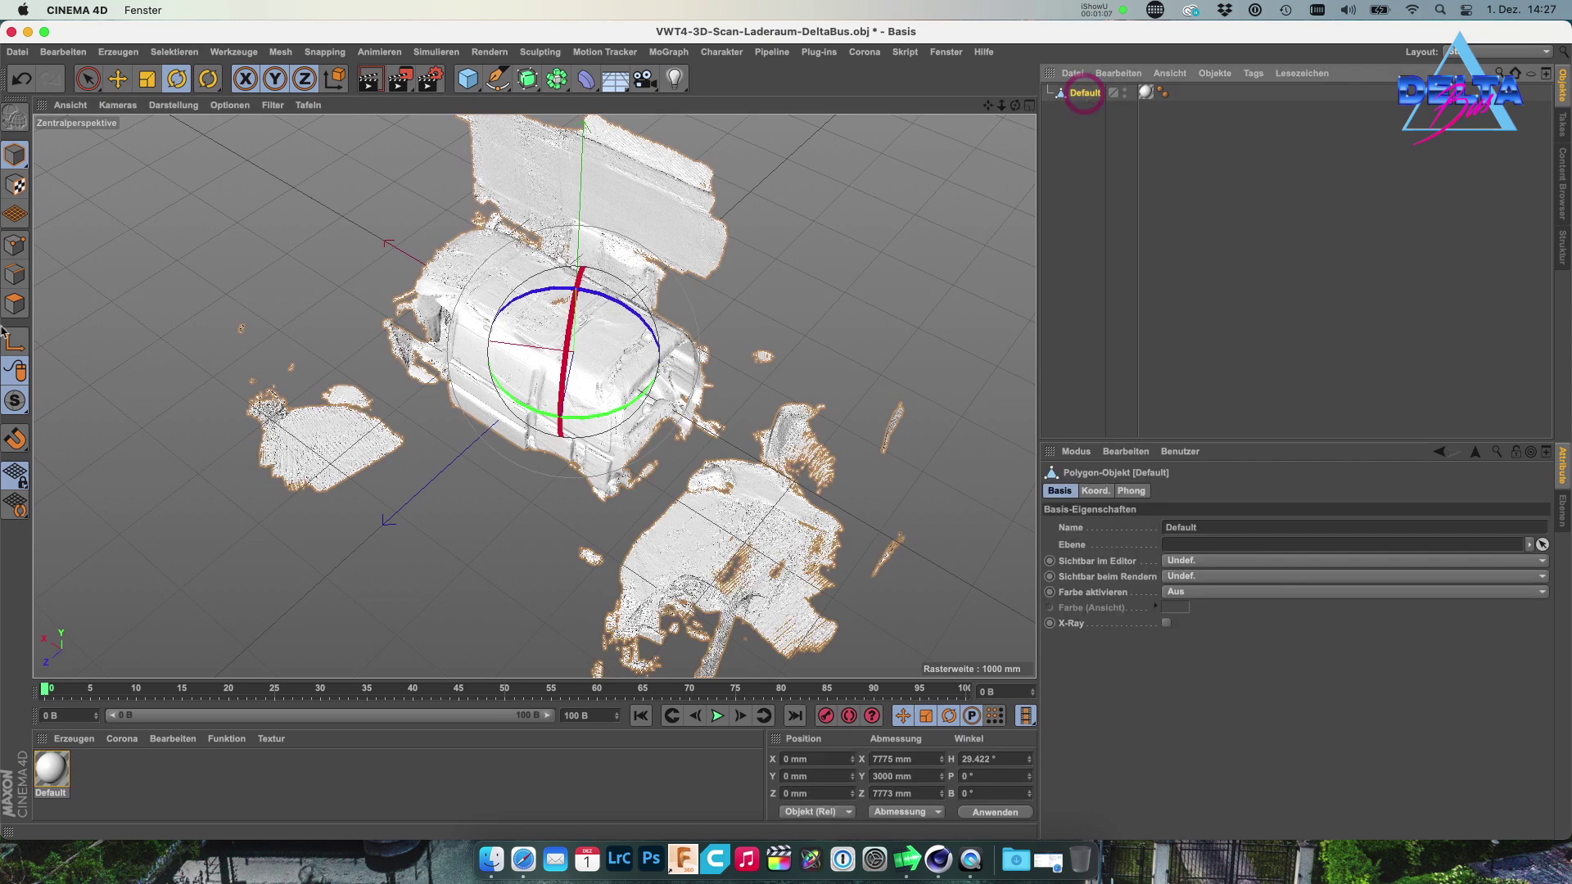
click(15, 304)
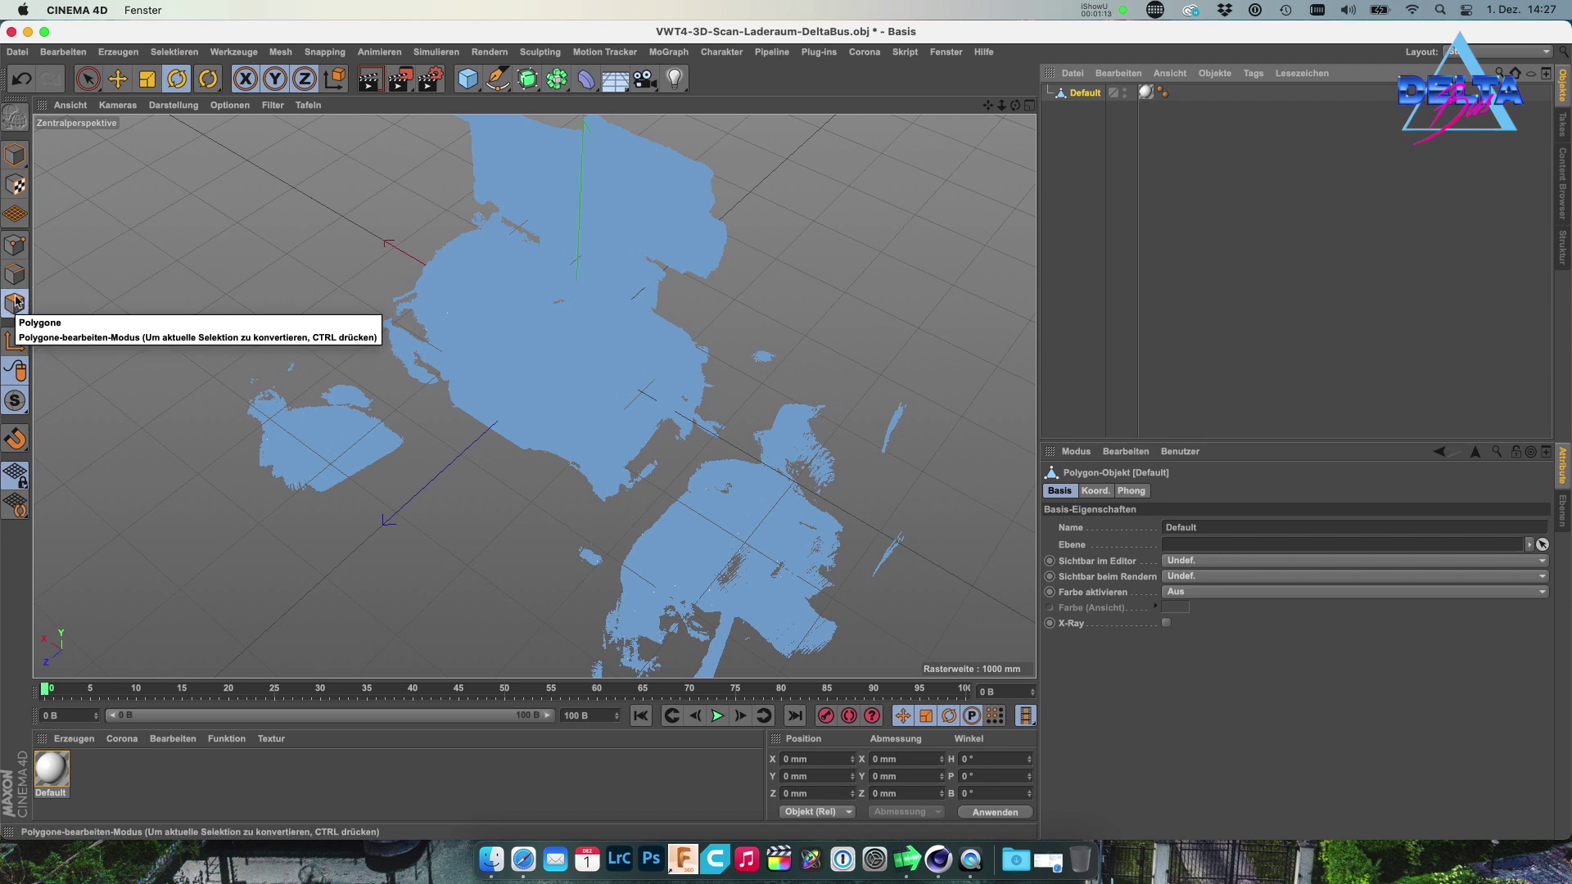
Maximize the Rechts side view and activate the Rechteck-Selektion tool
middle_click(533, 300)
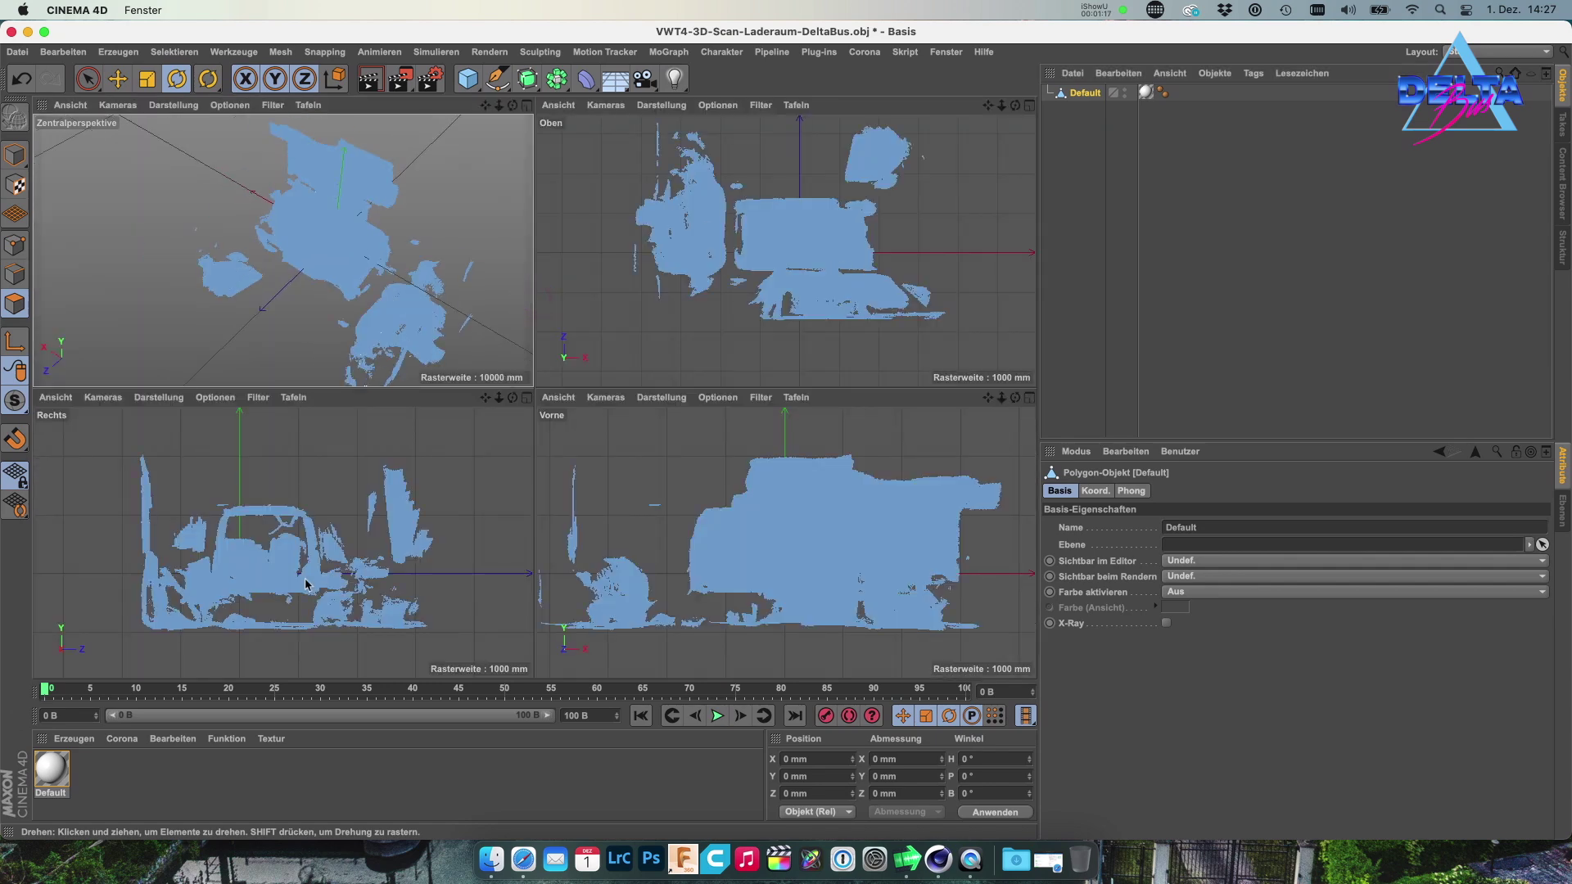
middle_click(174, 555)
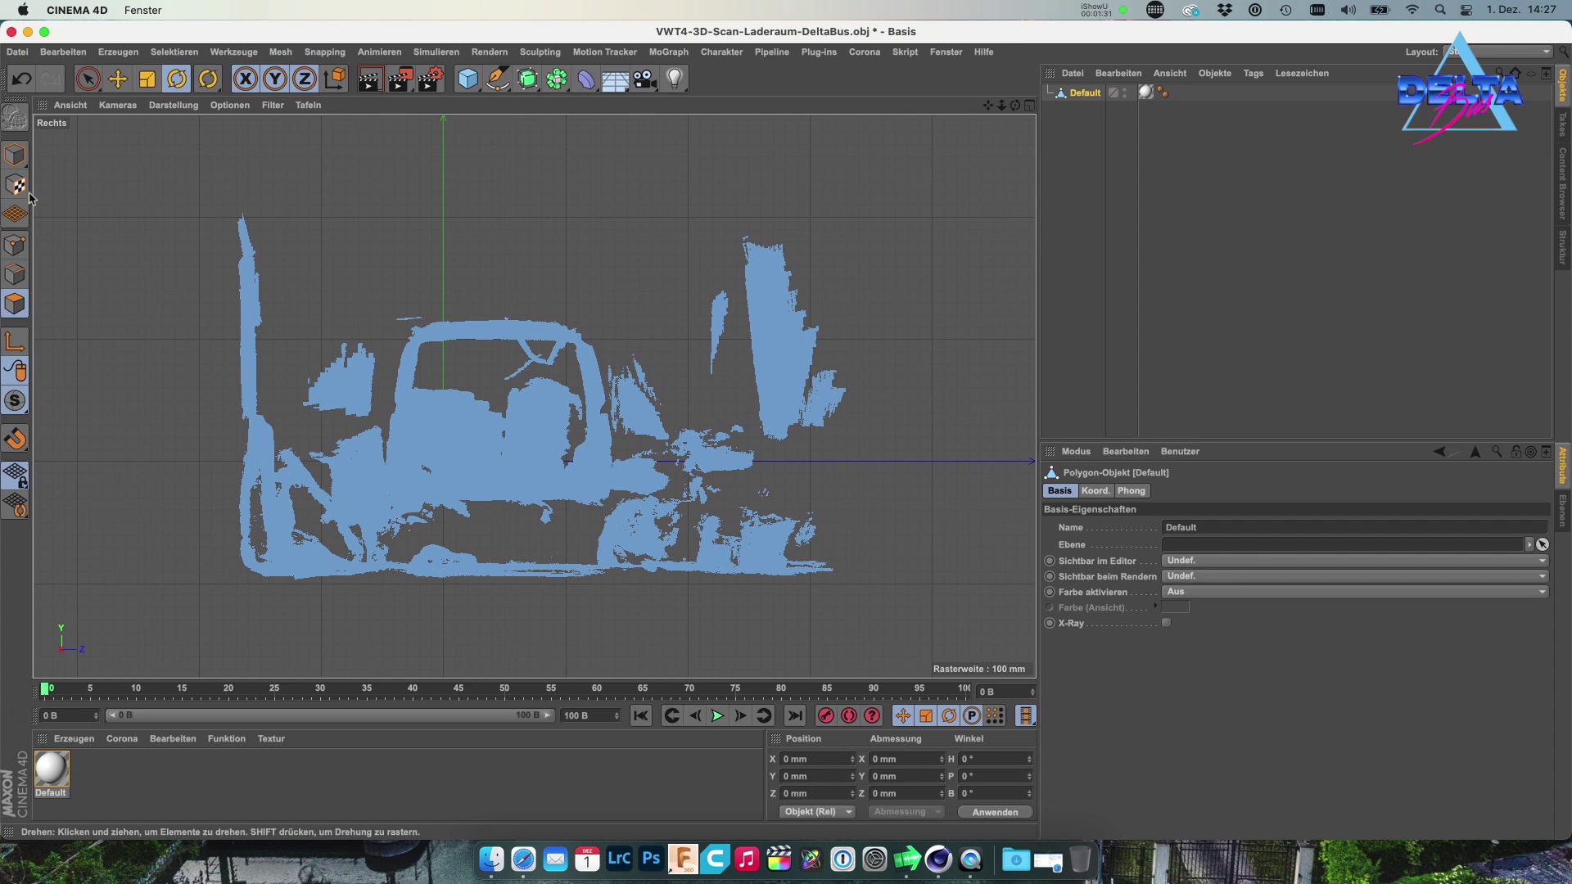
mouse_move(87, 78)
mouse_down()
mouse_move(155, 102)
mouse_move(156, 131)
mouse_up()
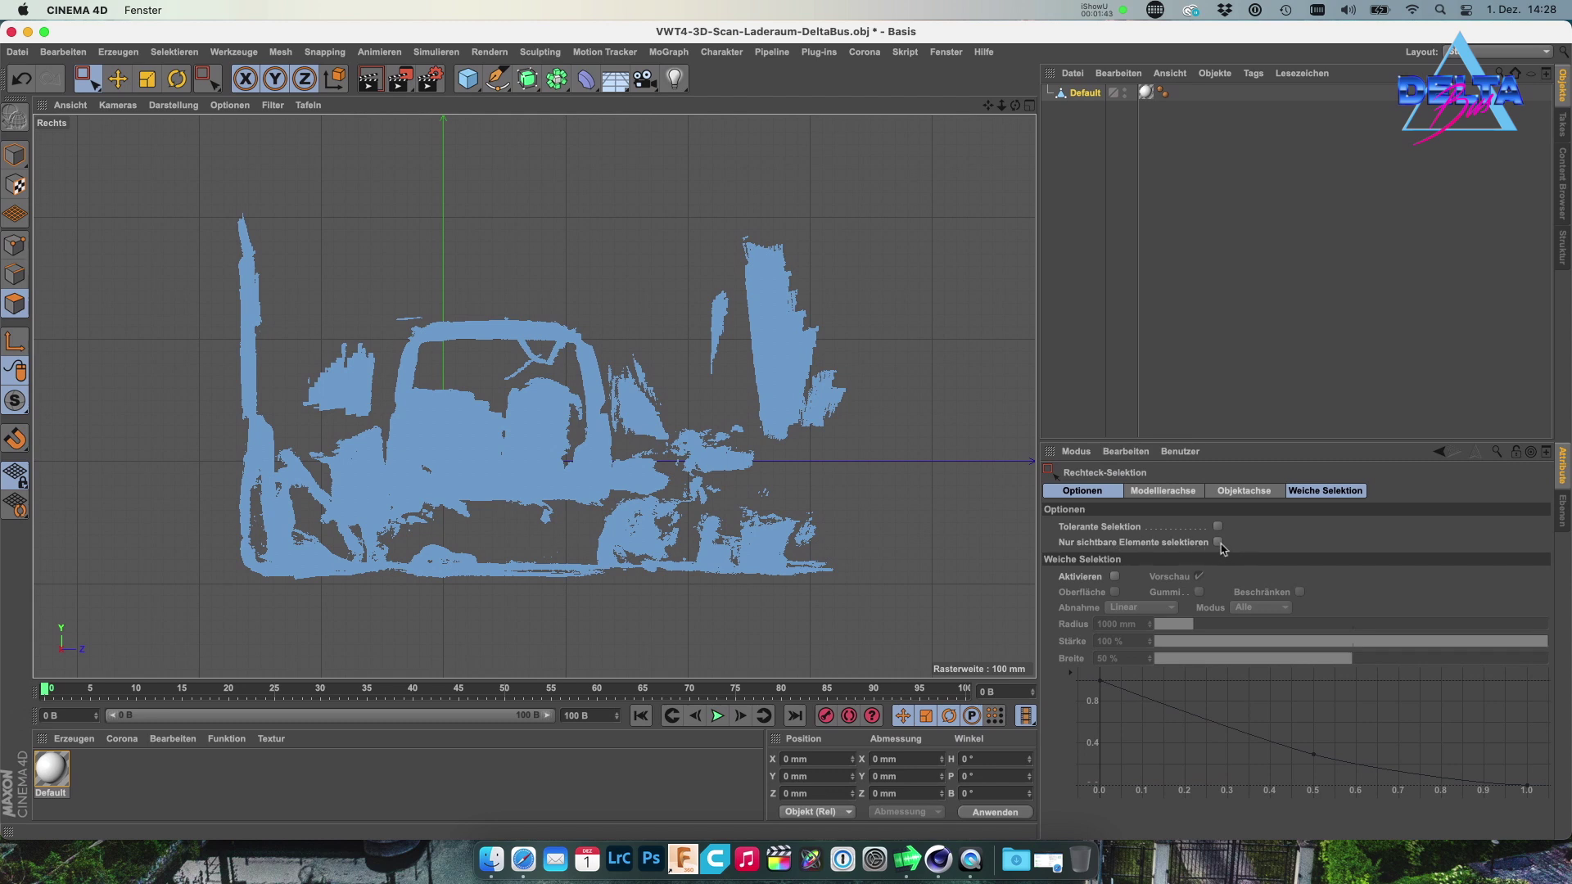
Box-select and delete the stray scan fragments right of the van
drag(875, 541, 926, 608)
drag(837, 474, 615, 216)
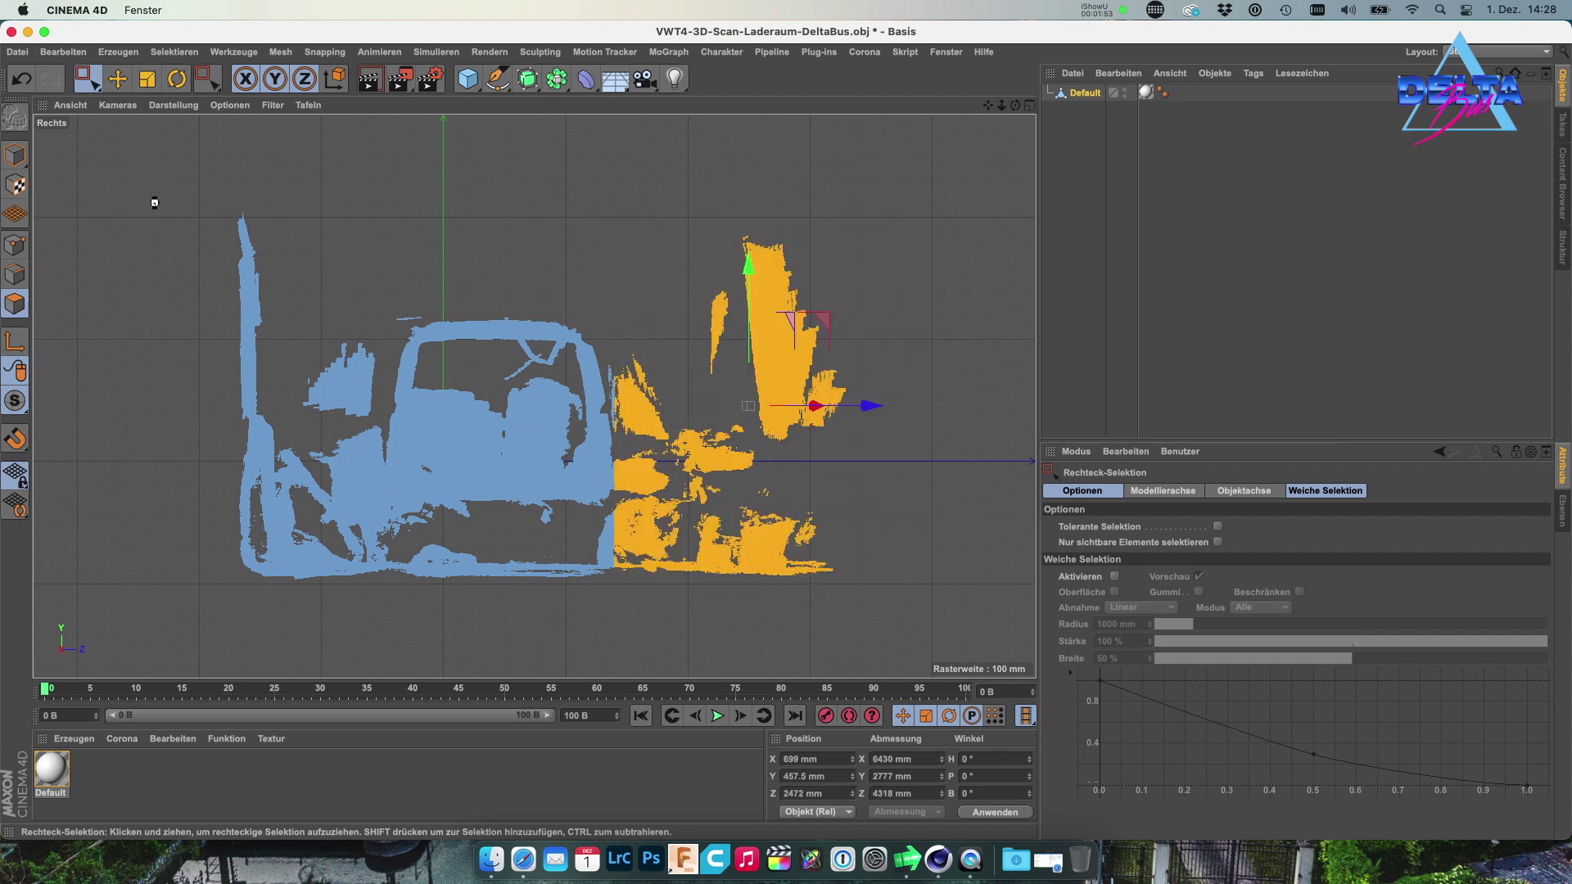
click(106, 189)
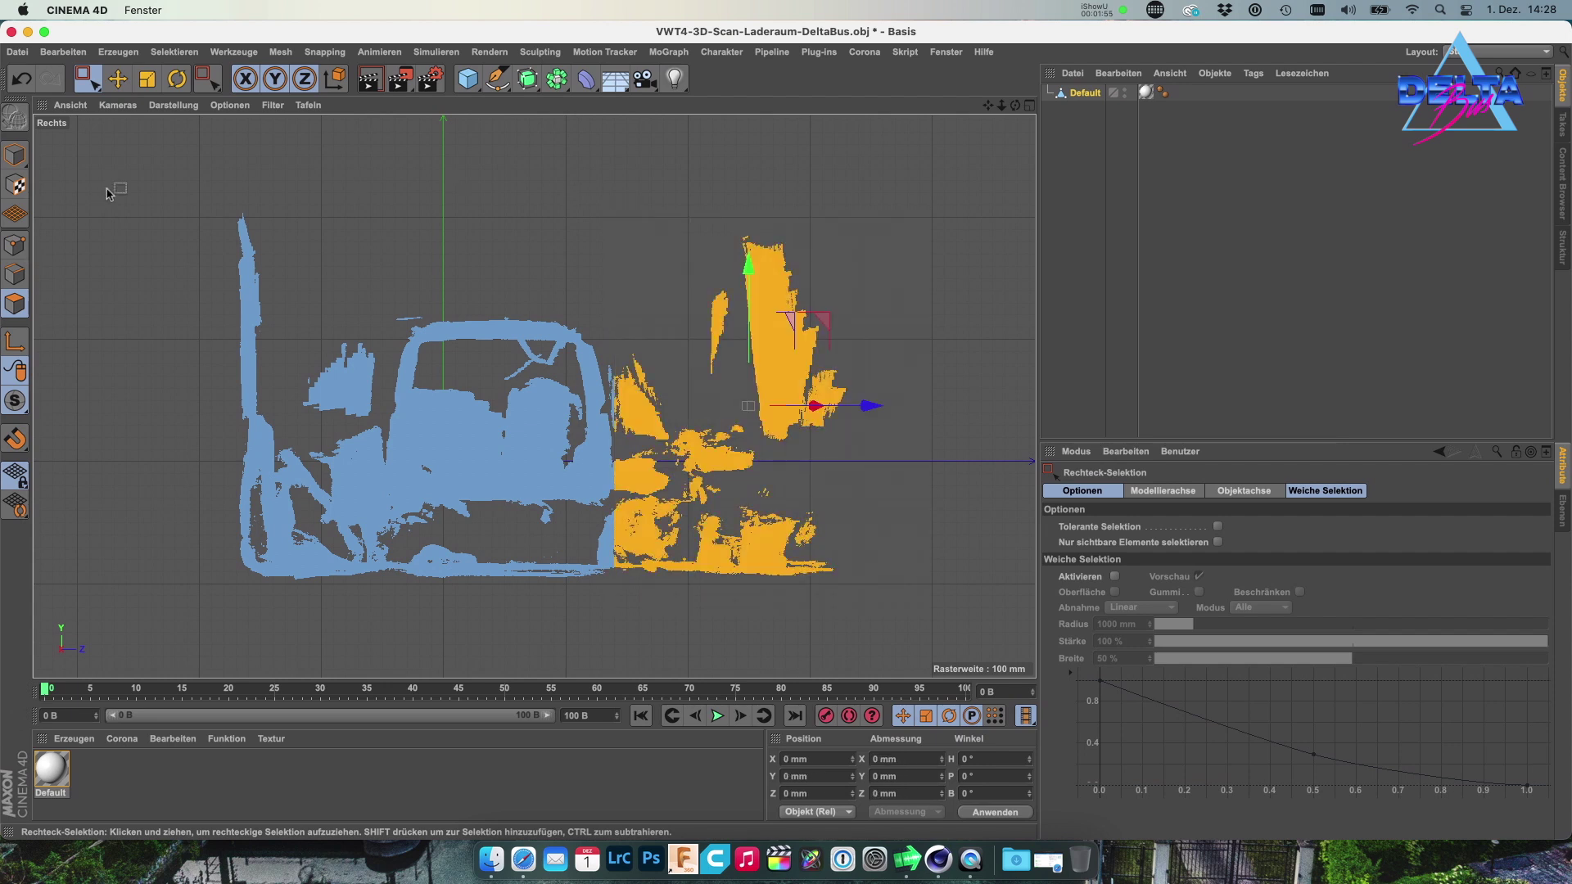
key(Delete)
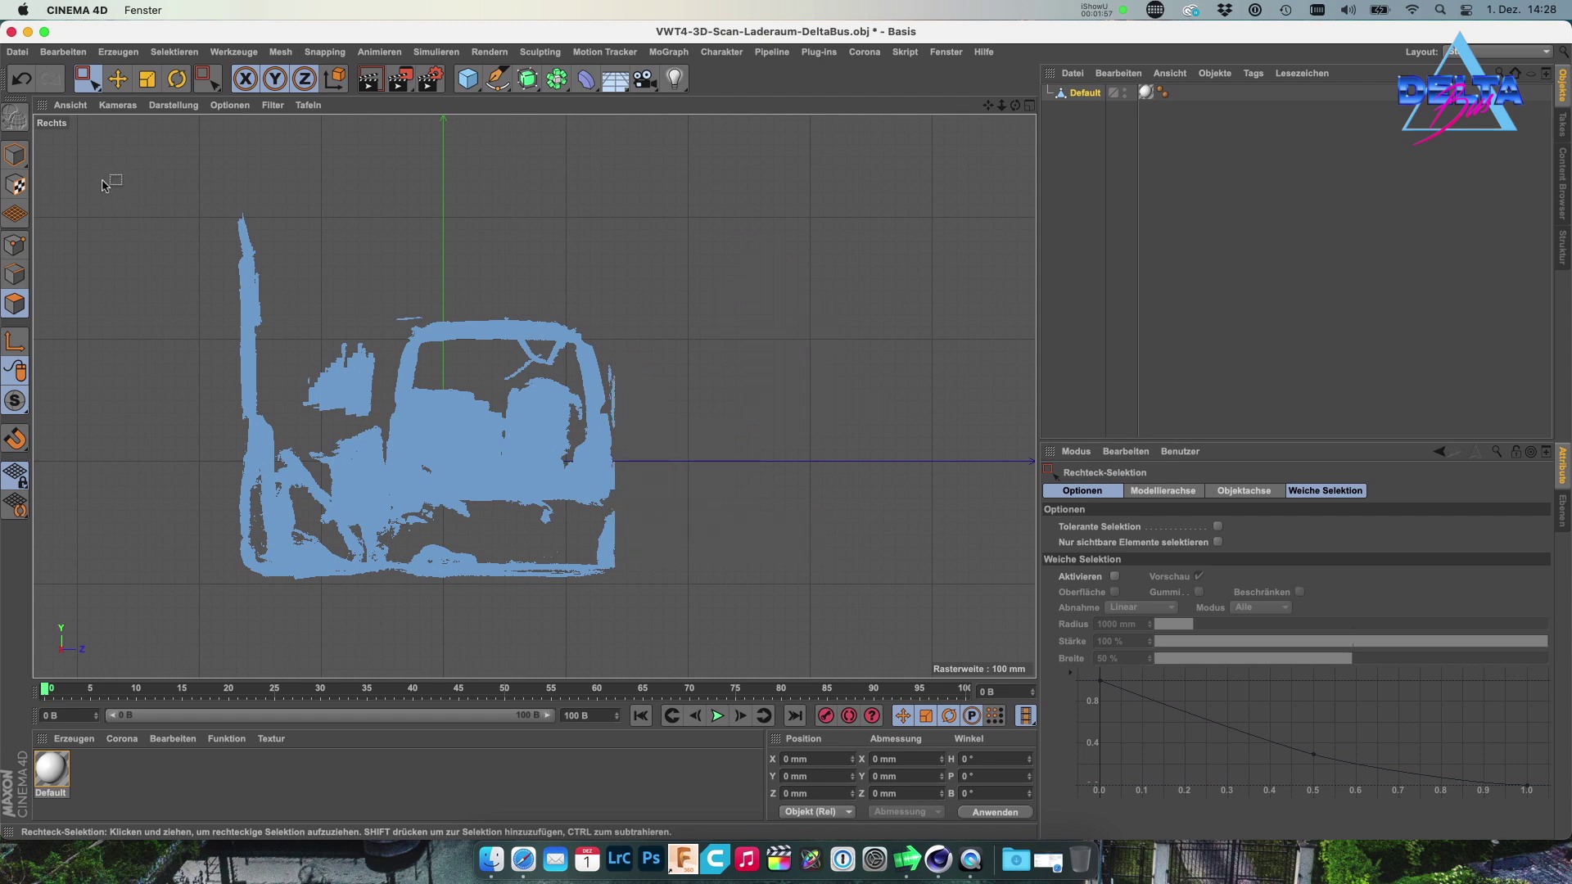
Box-select and delete the fragments left of the van, then return to four views
drag(290, 355, 378, 624)
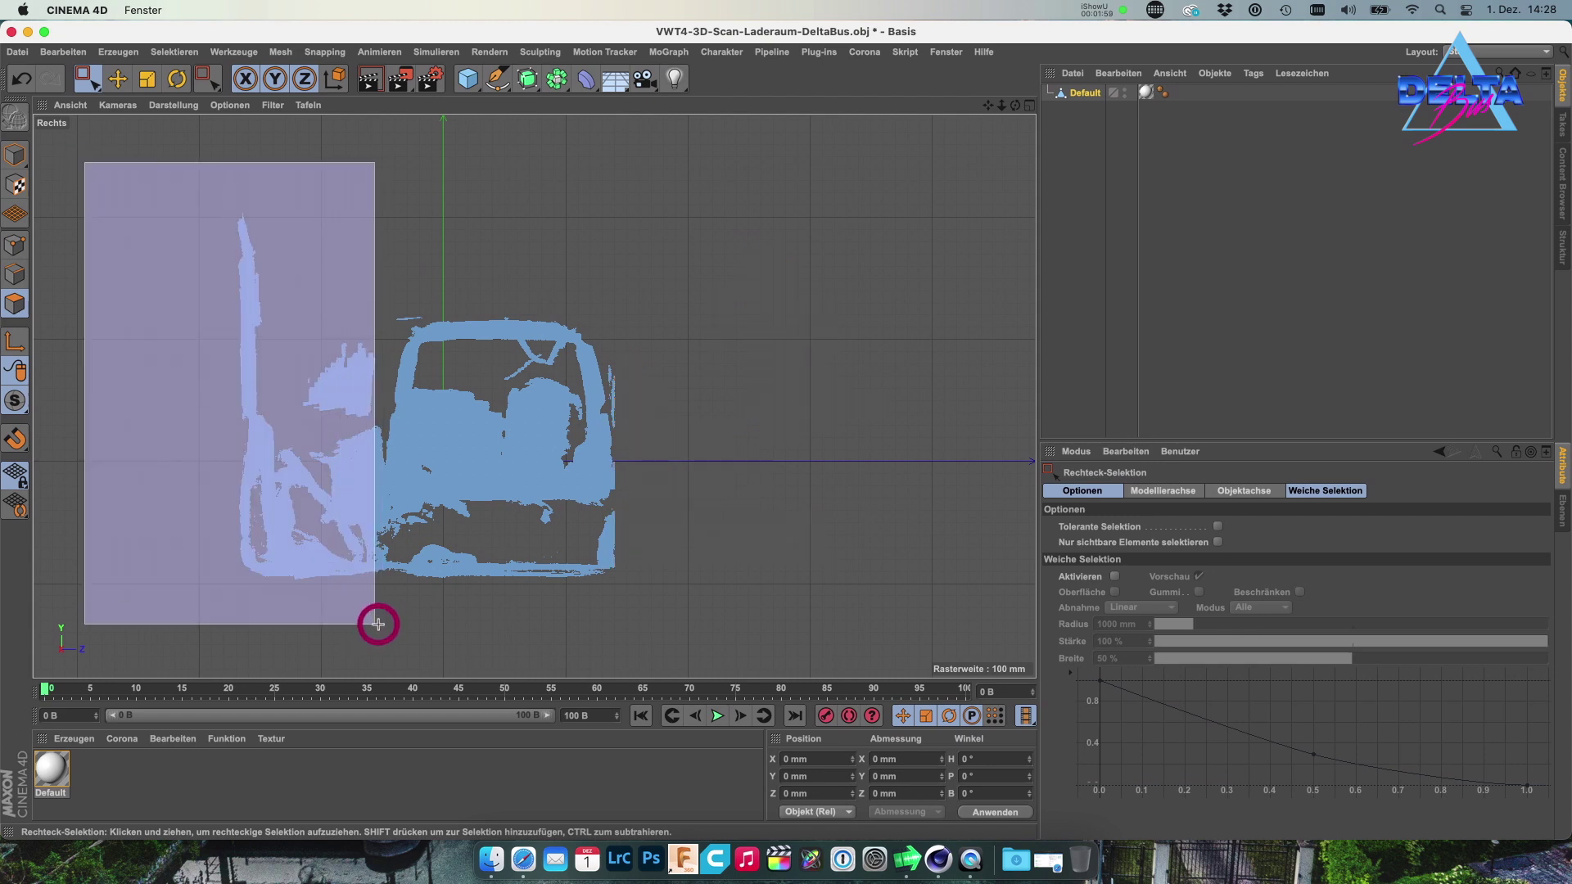
drag(378, 624, 376, 624)
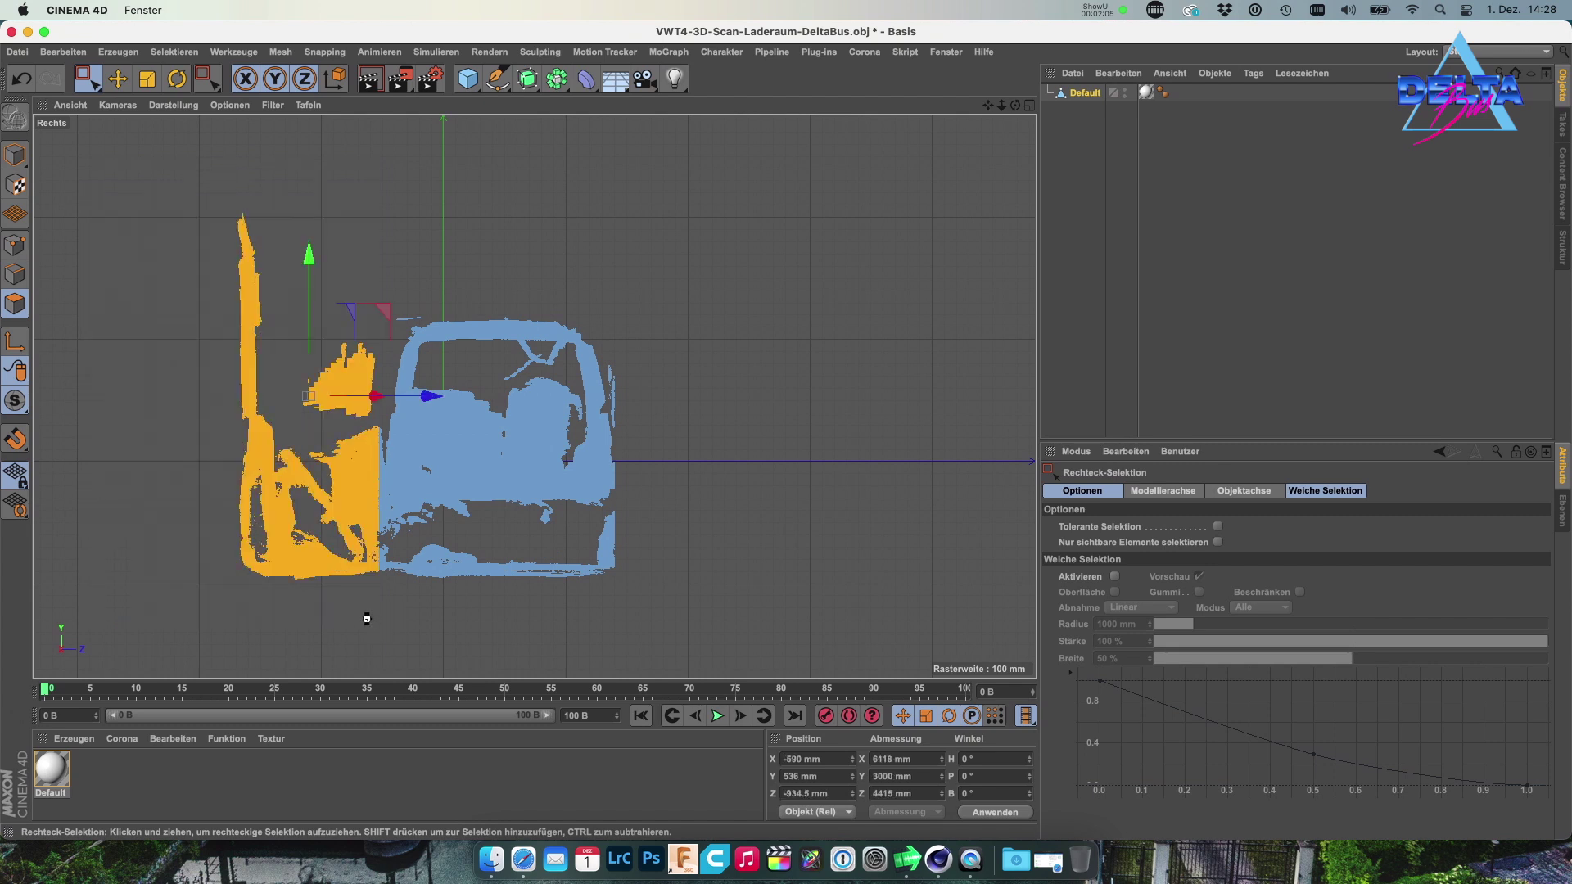
click(333, 325)
key(Delete)
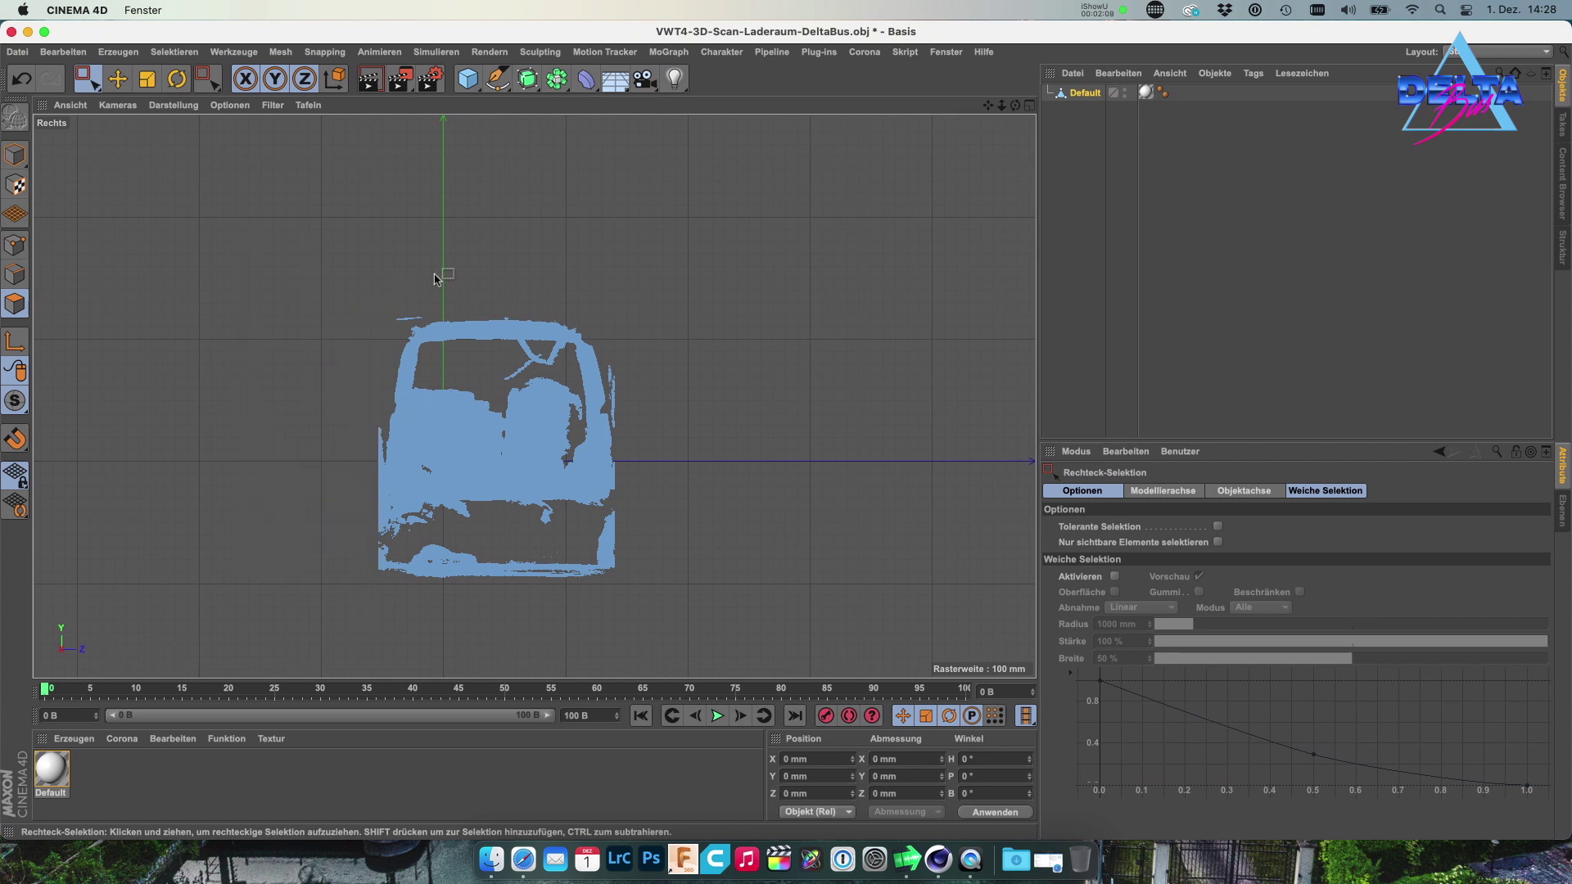
middle_click(497, 270)
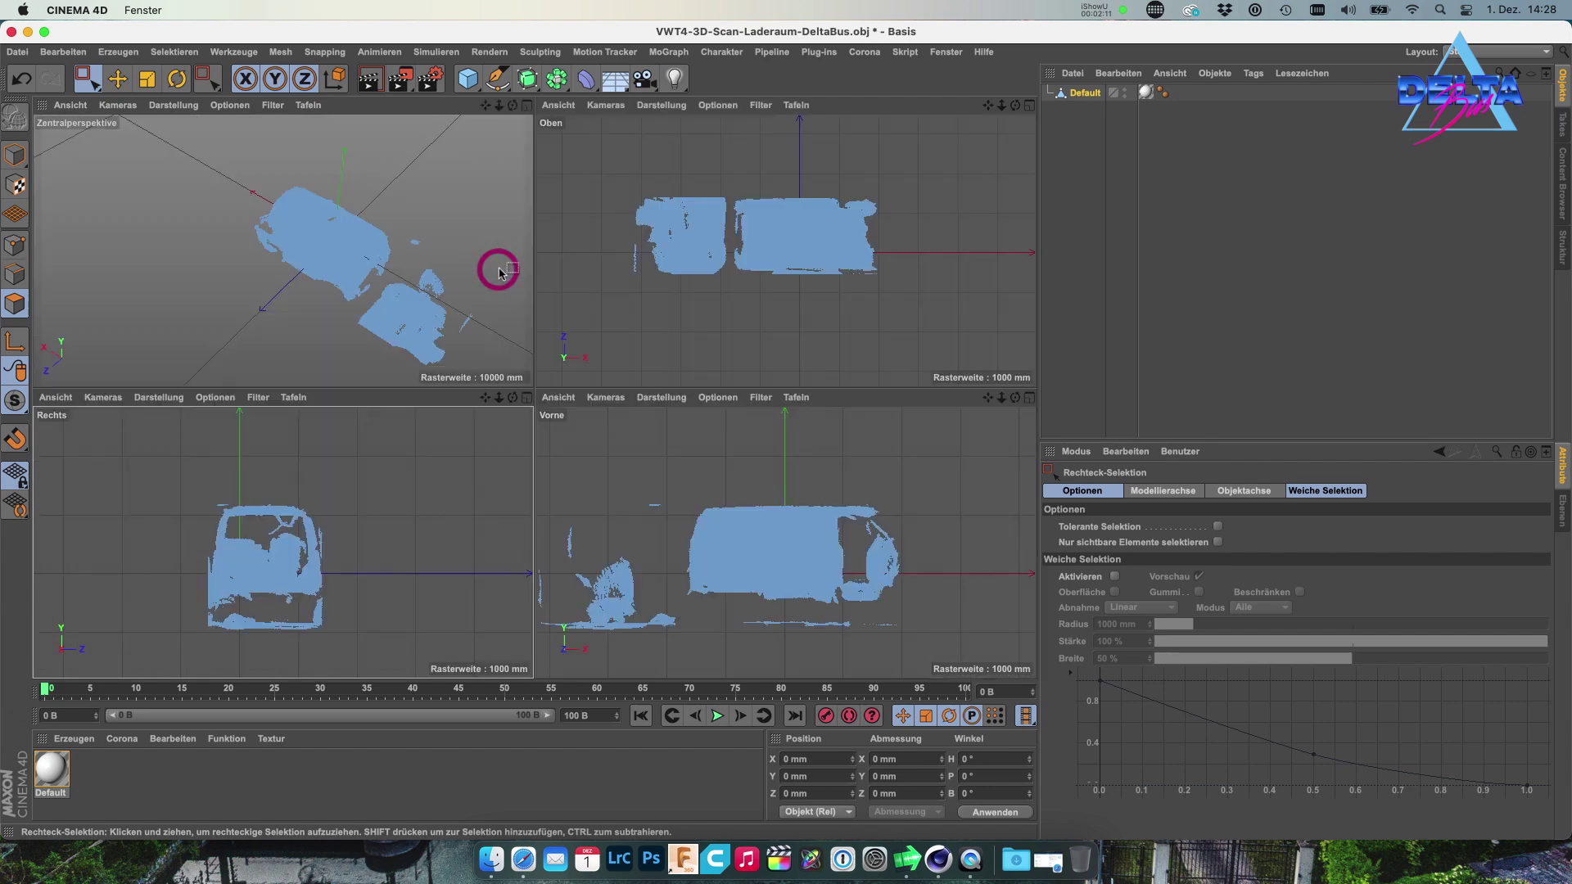
Delete the loose scan block beside the van in the enlarged top view
middle_click(853, 240)
mouse_move(98, 206)
mouse_down()
mouse_move(328, 452)
mouse_move(417, 517)
mouse_up()
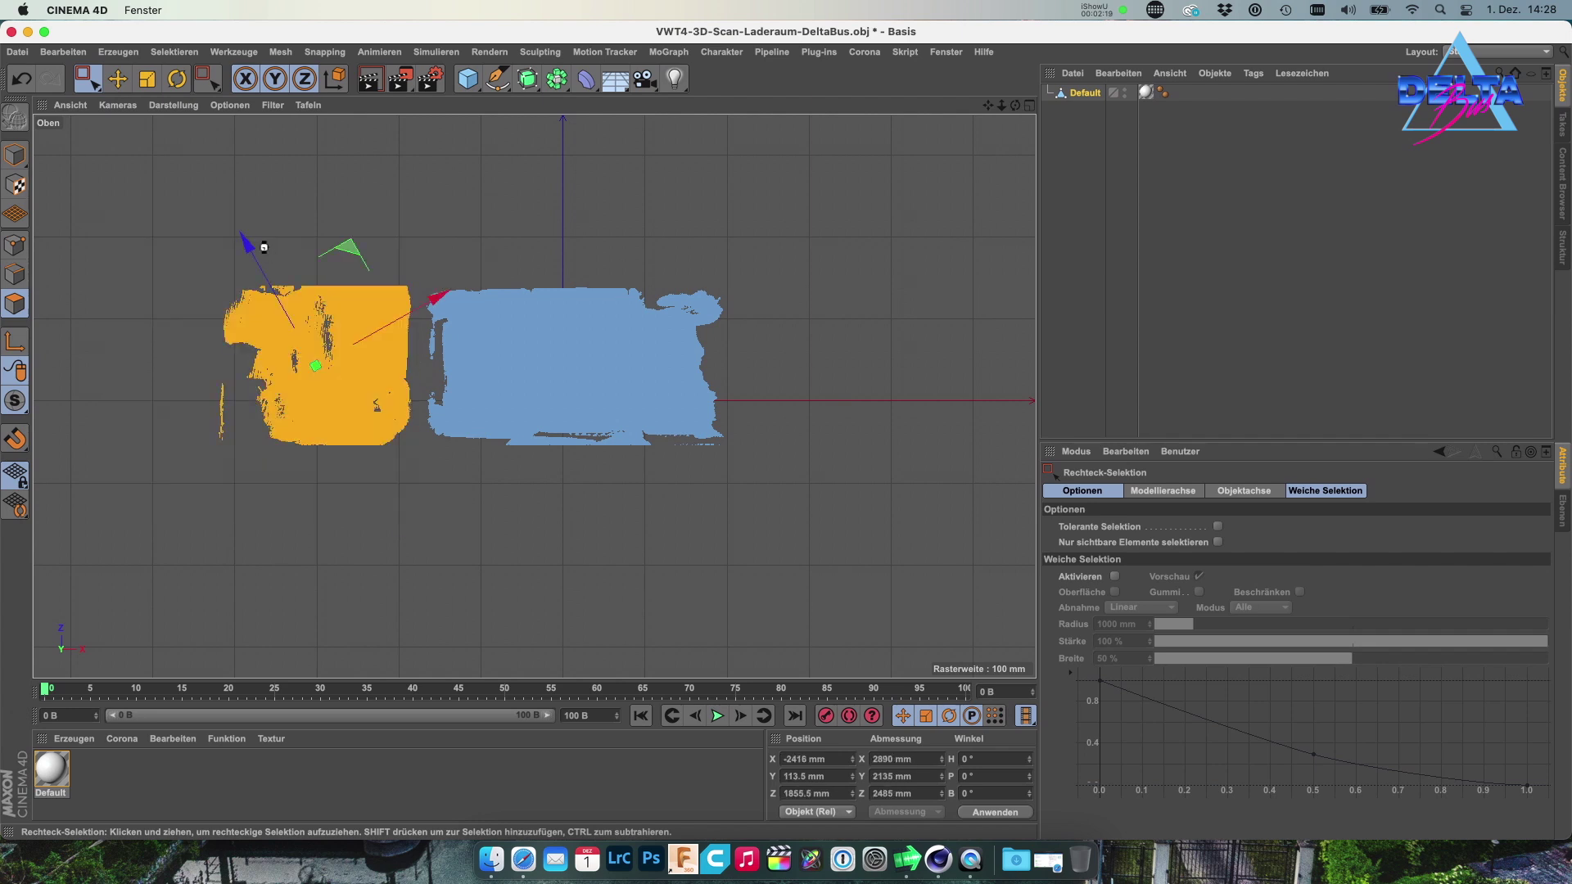
key(Delete)
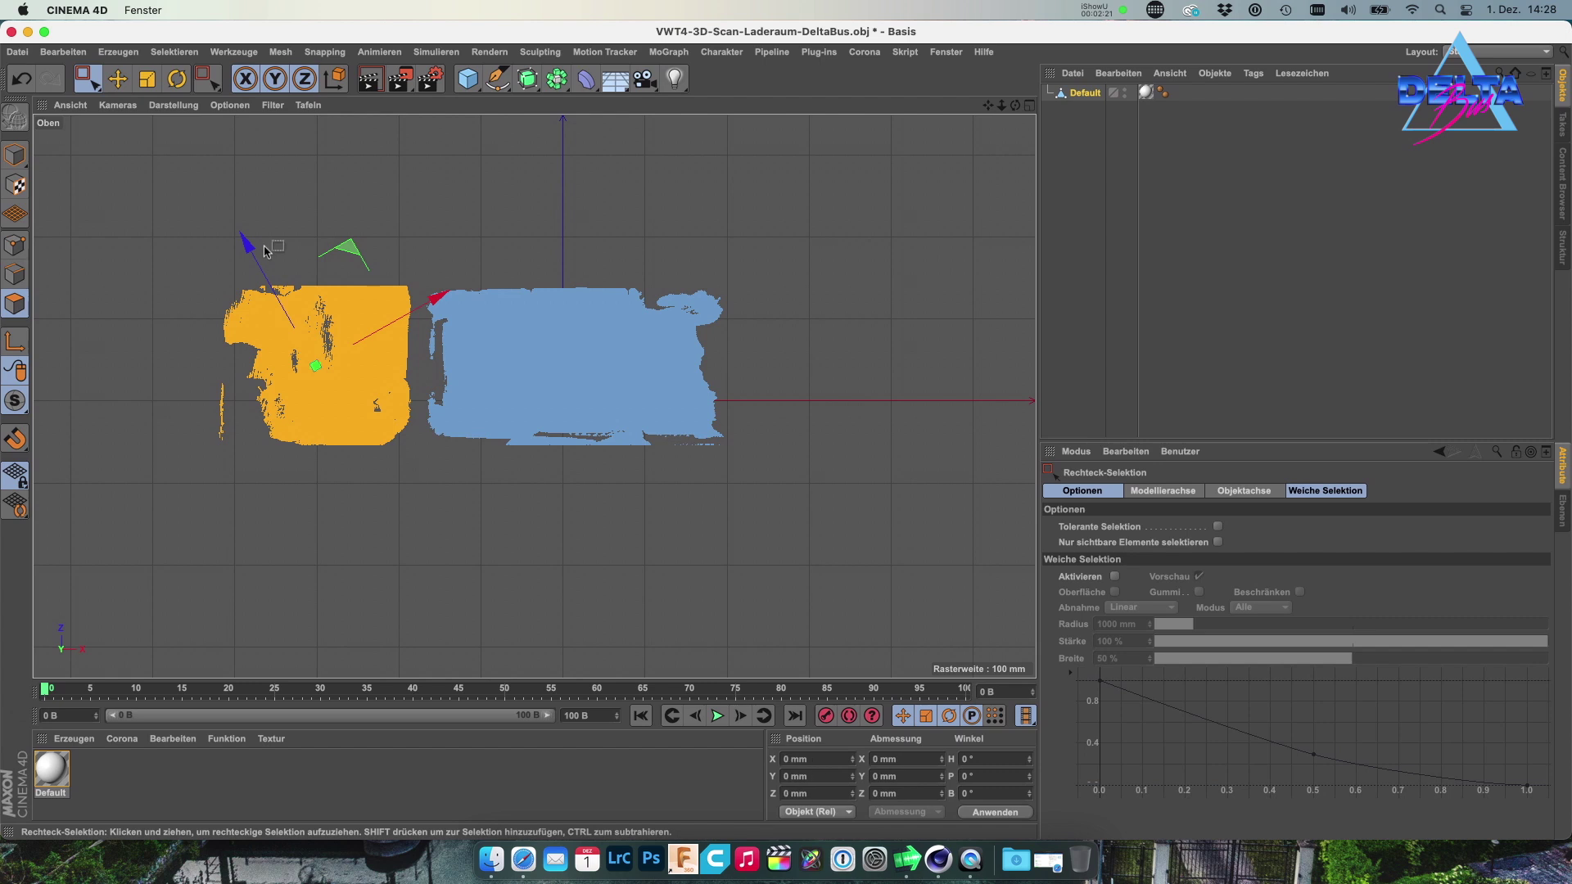
Clear the strip selection below the van and switch to the full-size perspective view in Model mode
middle_click(503, 367)
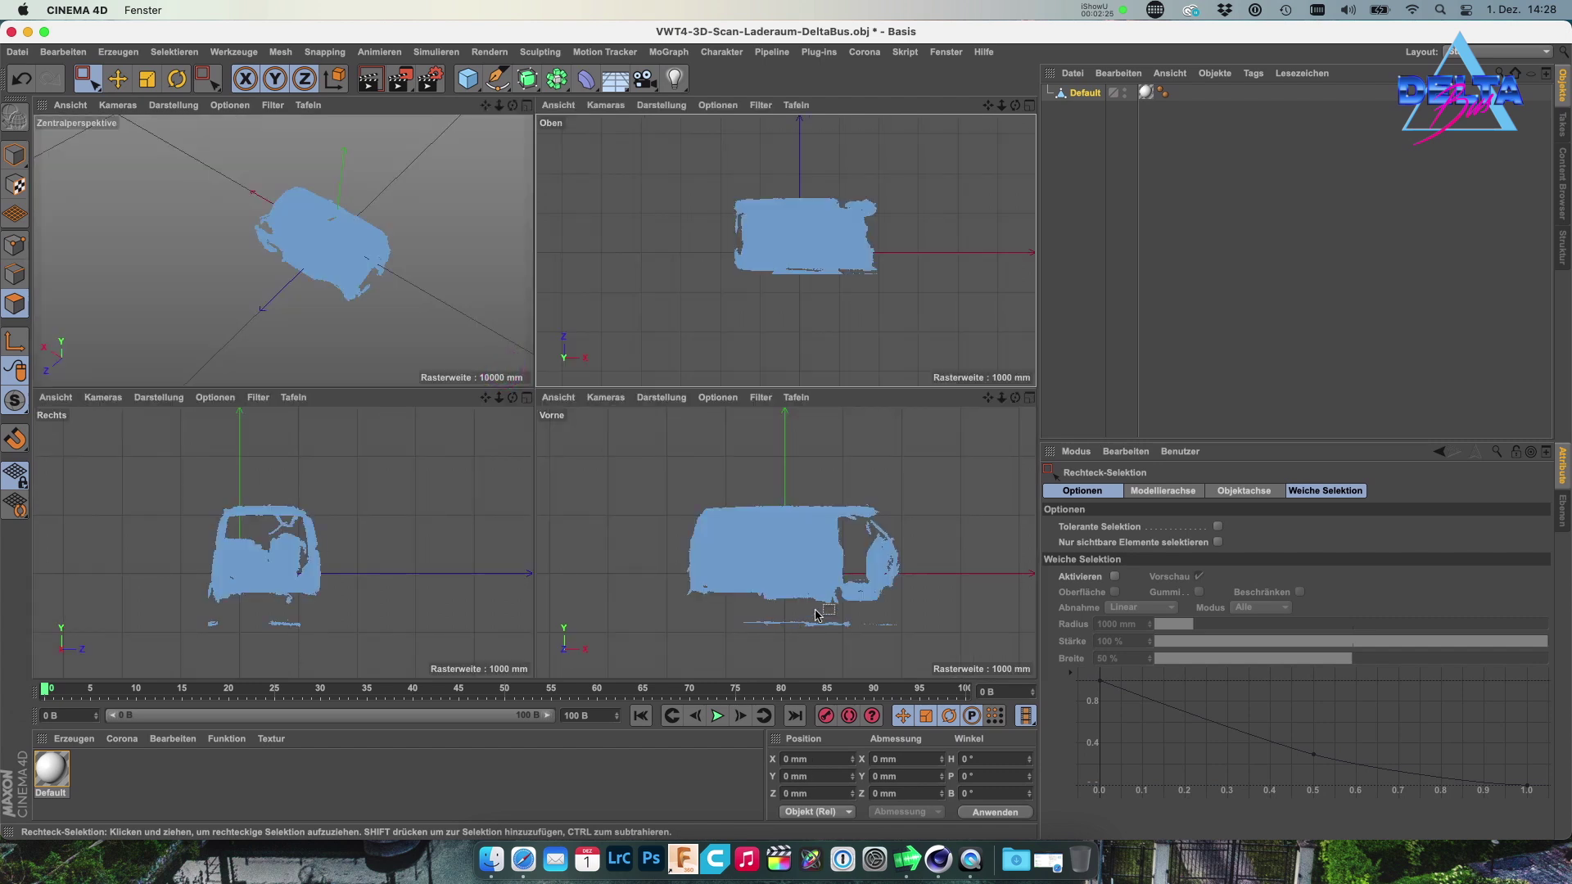
middle_click(815, 615)
drag(894, 611, 203, 539)
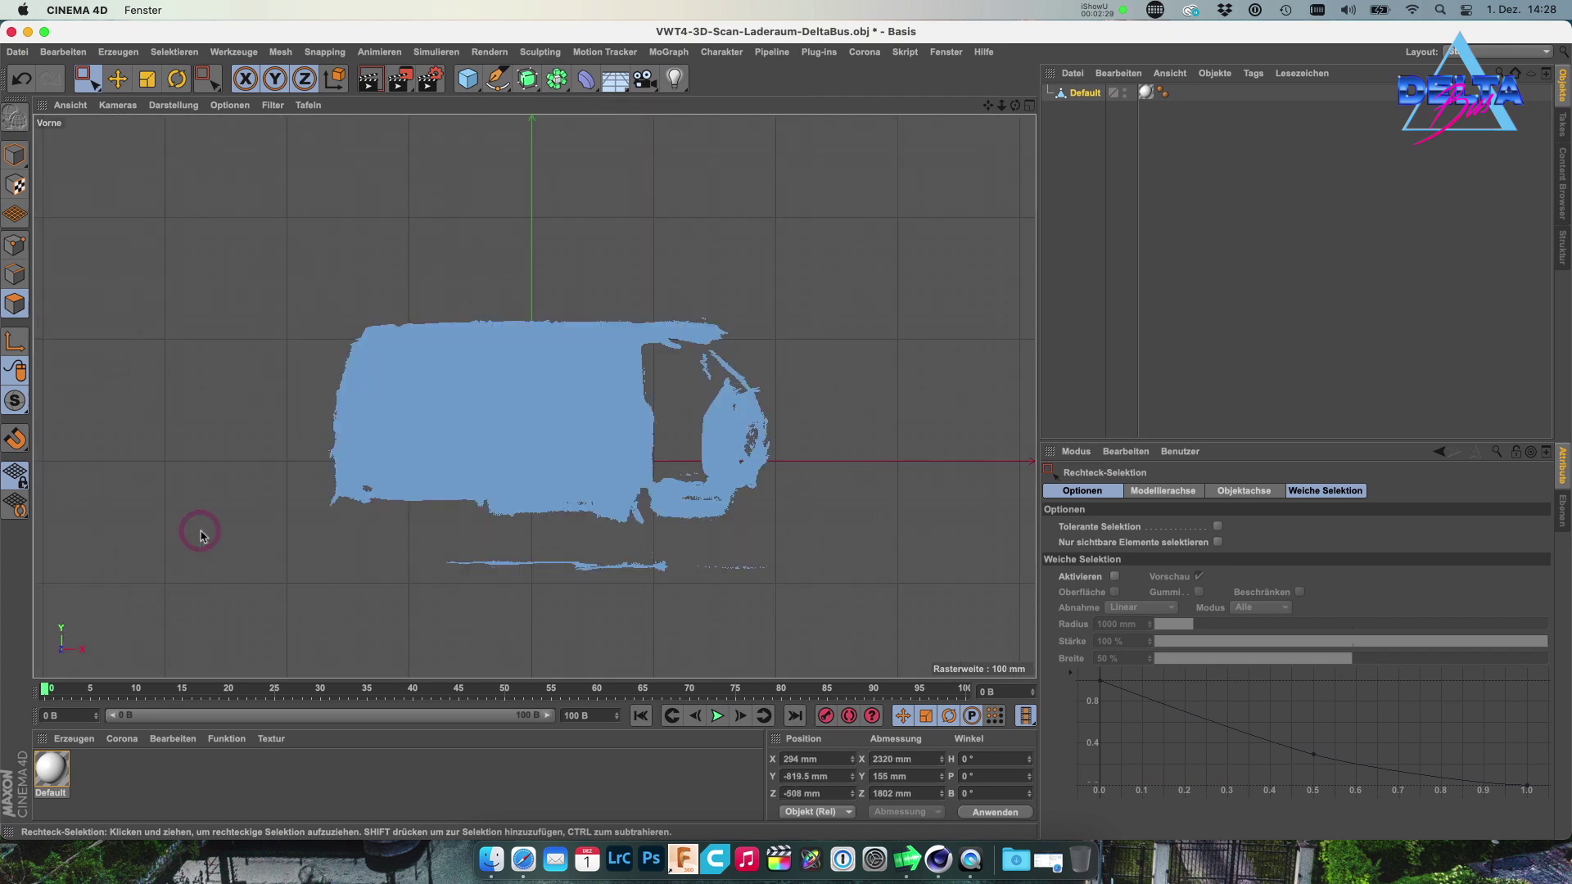
click(311, 505)
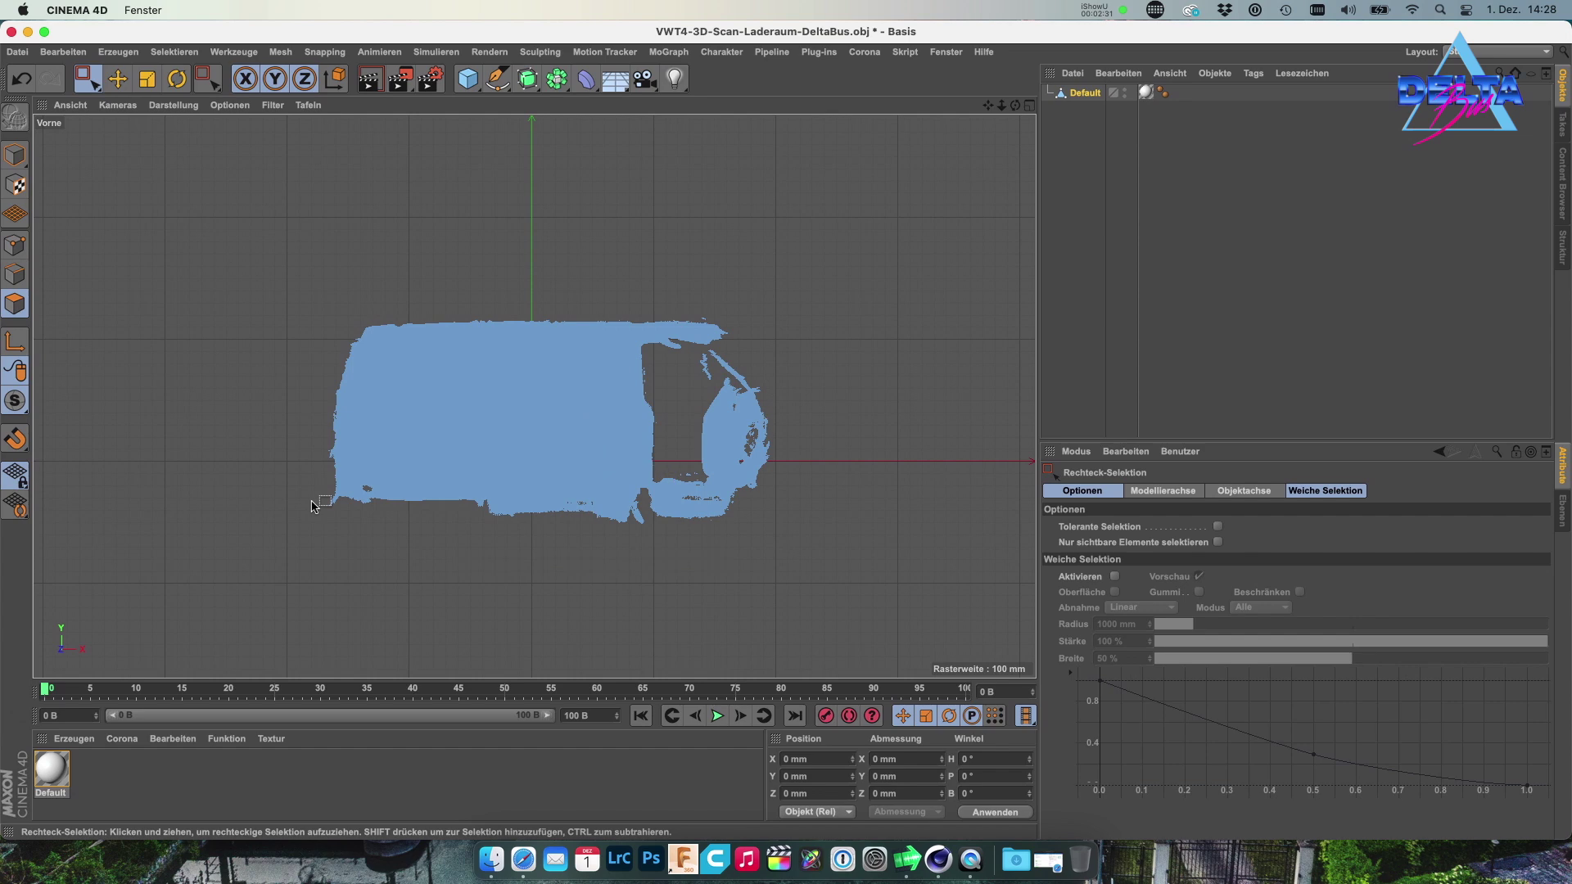
middle_click(391, 282)
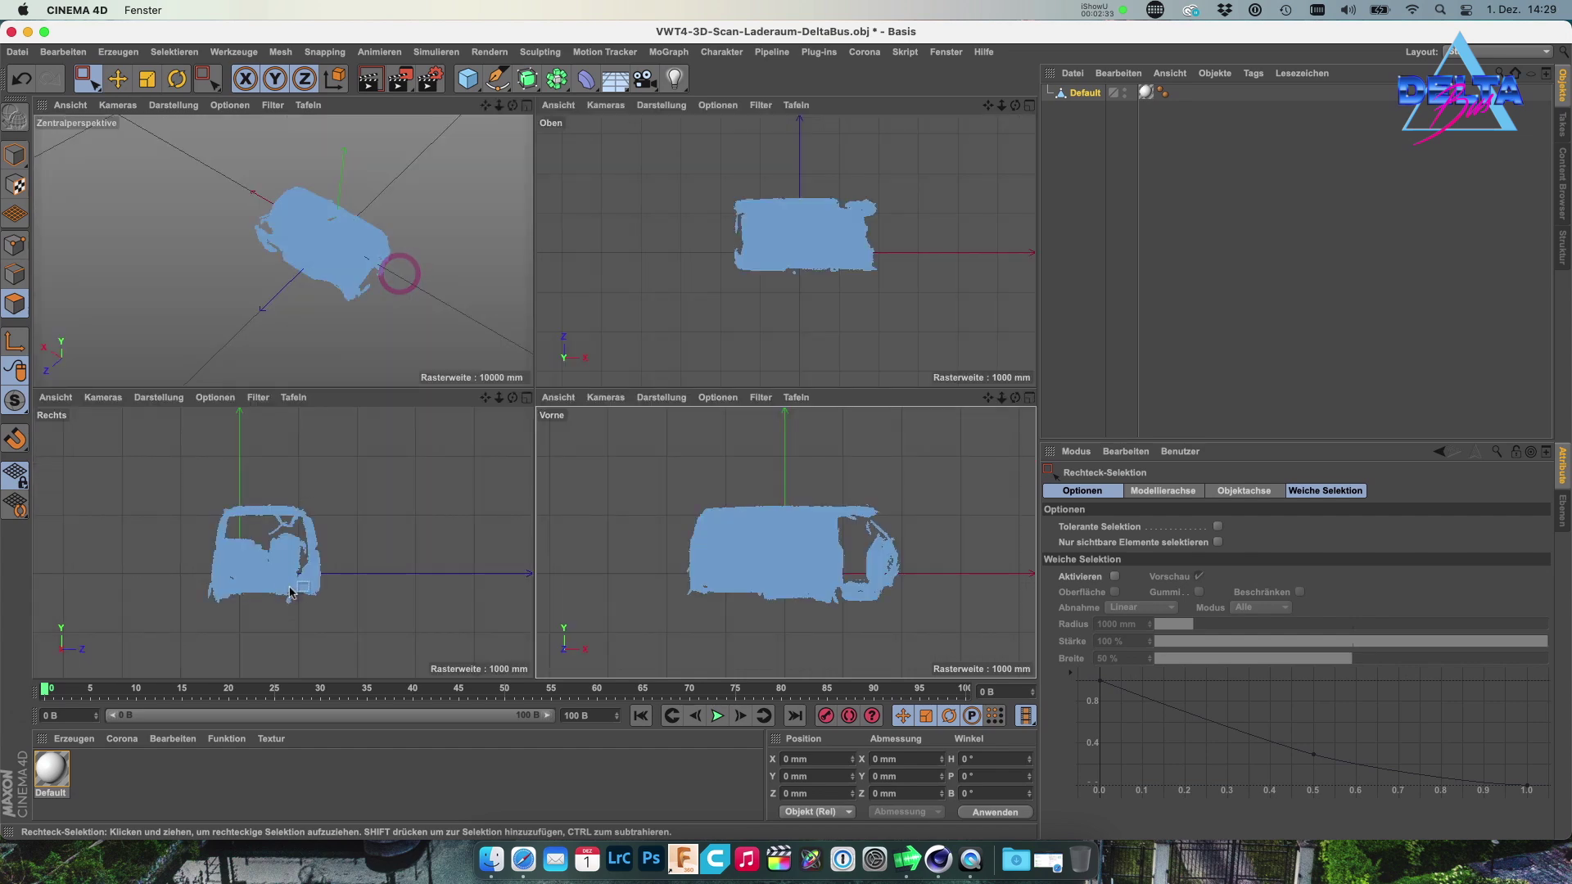
middle_click(333, 232)
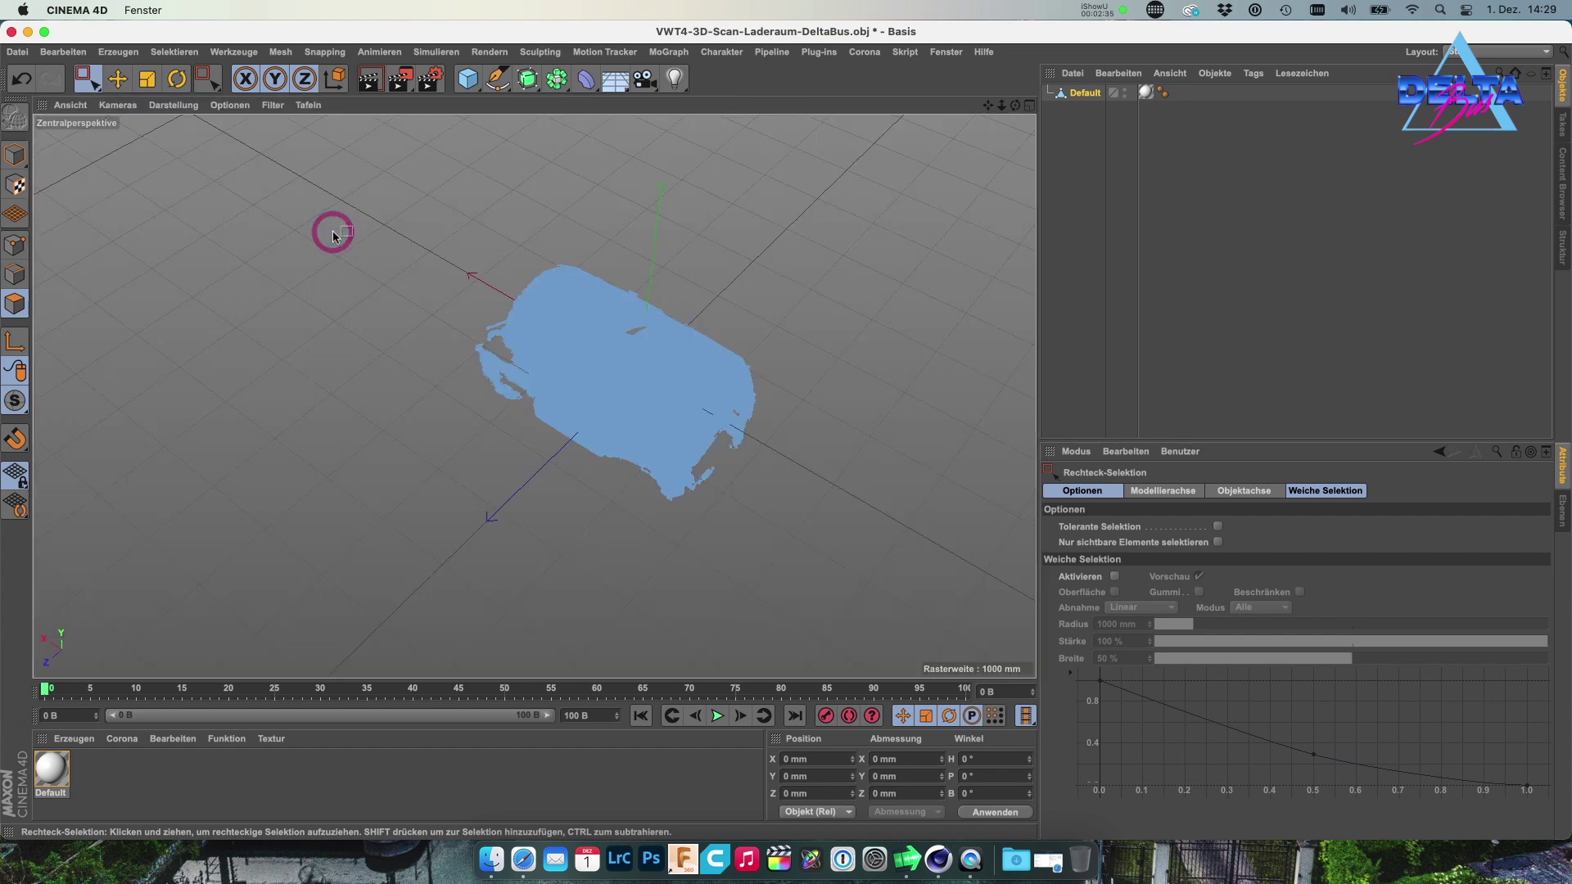
click(15, 304)
Select the trimmed bus scan as one object, zoom in, and pick the Rotate tool
click(16, 153)
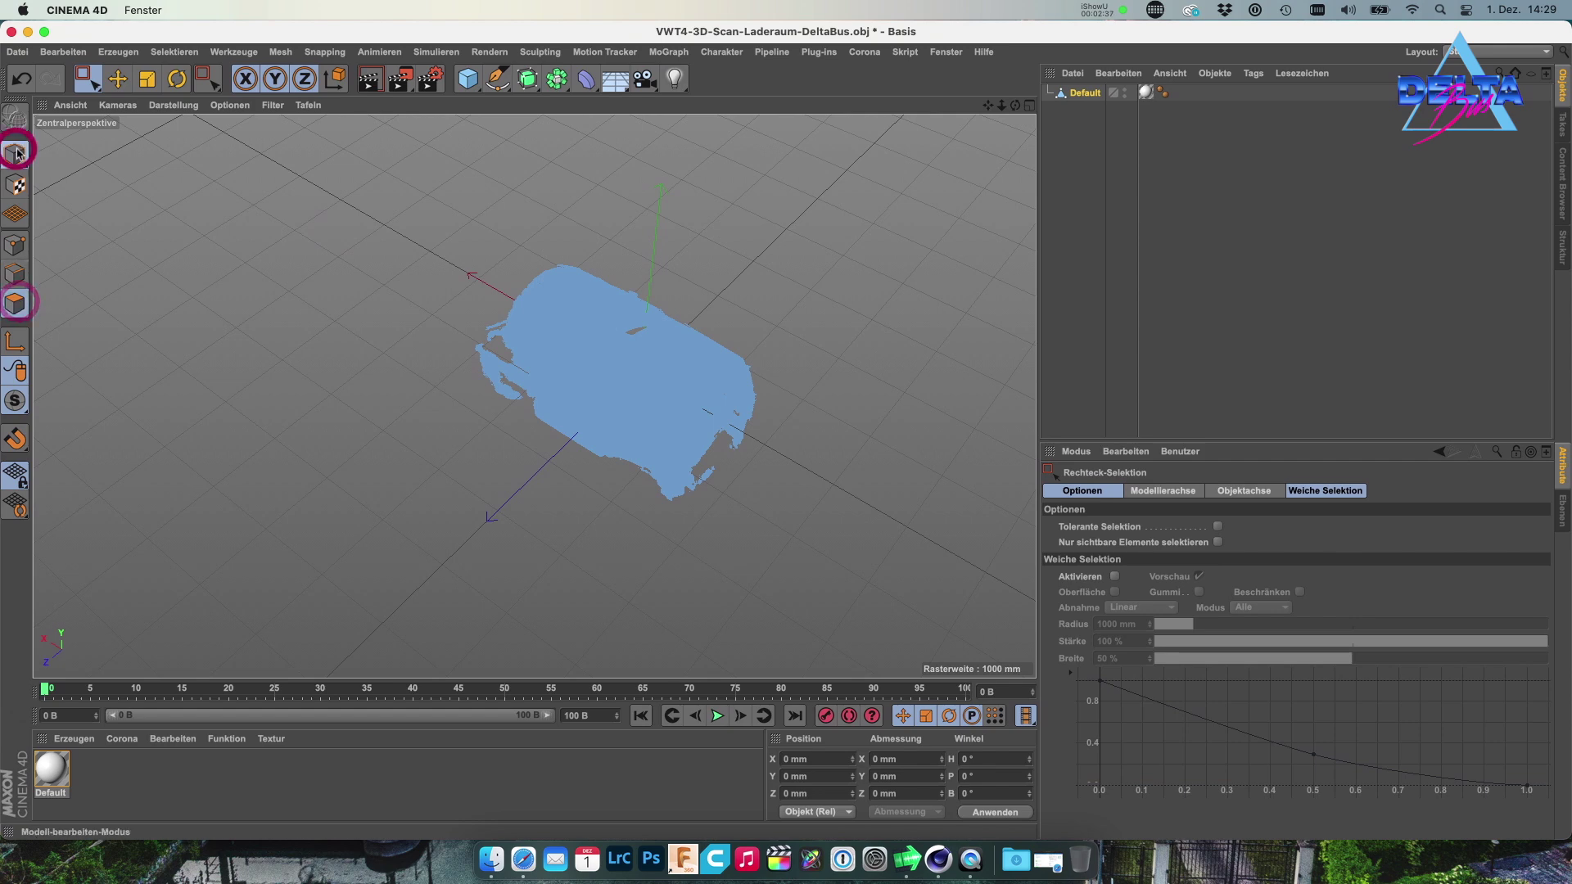
scroll(659, 357, up, 3)
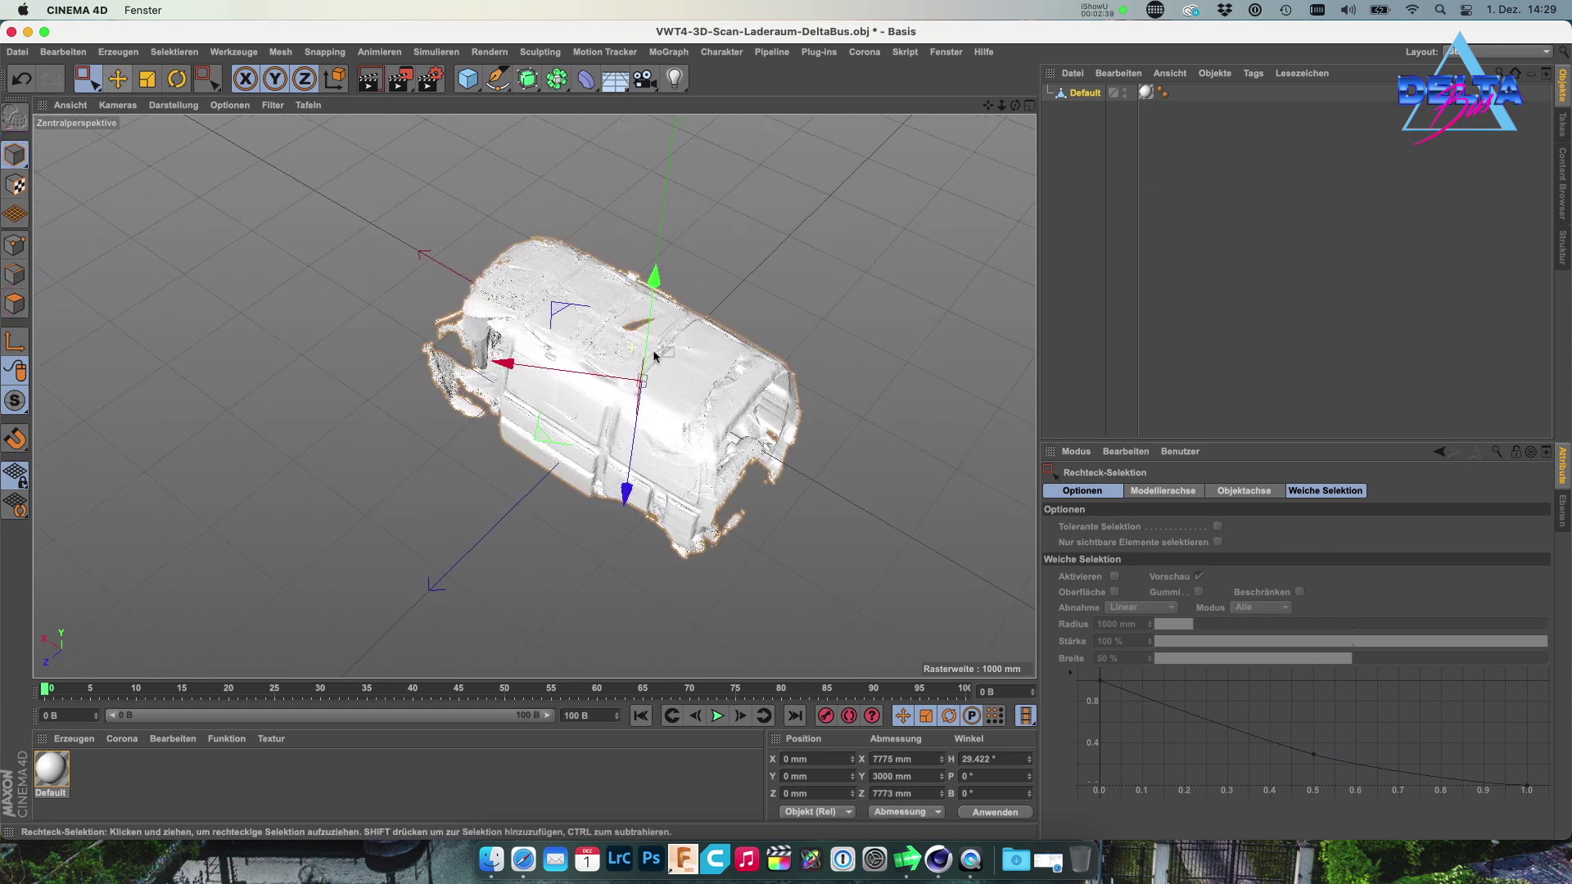
scroll(659, 357, up, 4)
scroll(702, 354, up, 3)
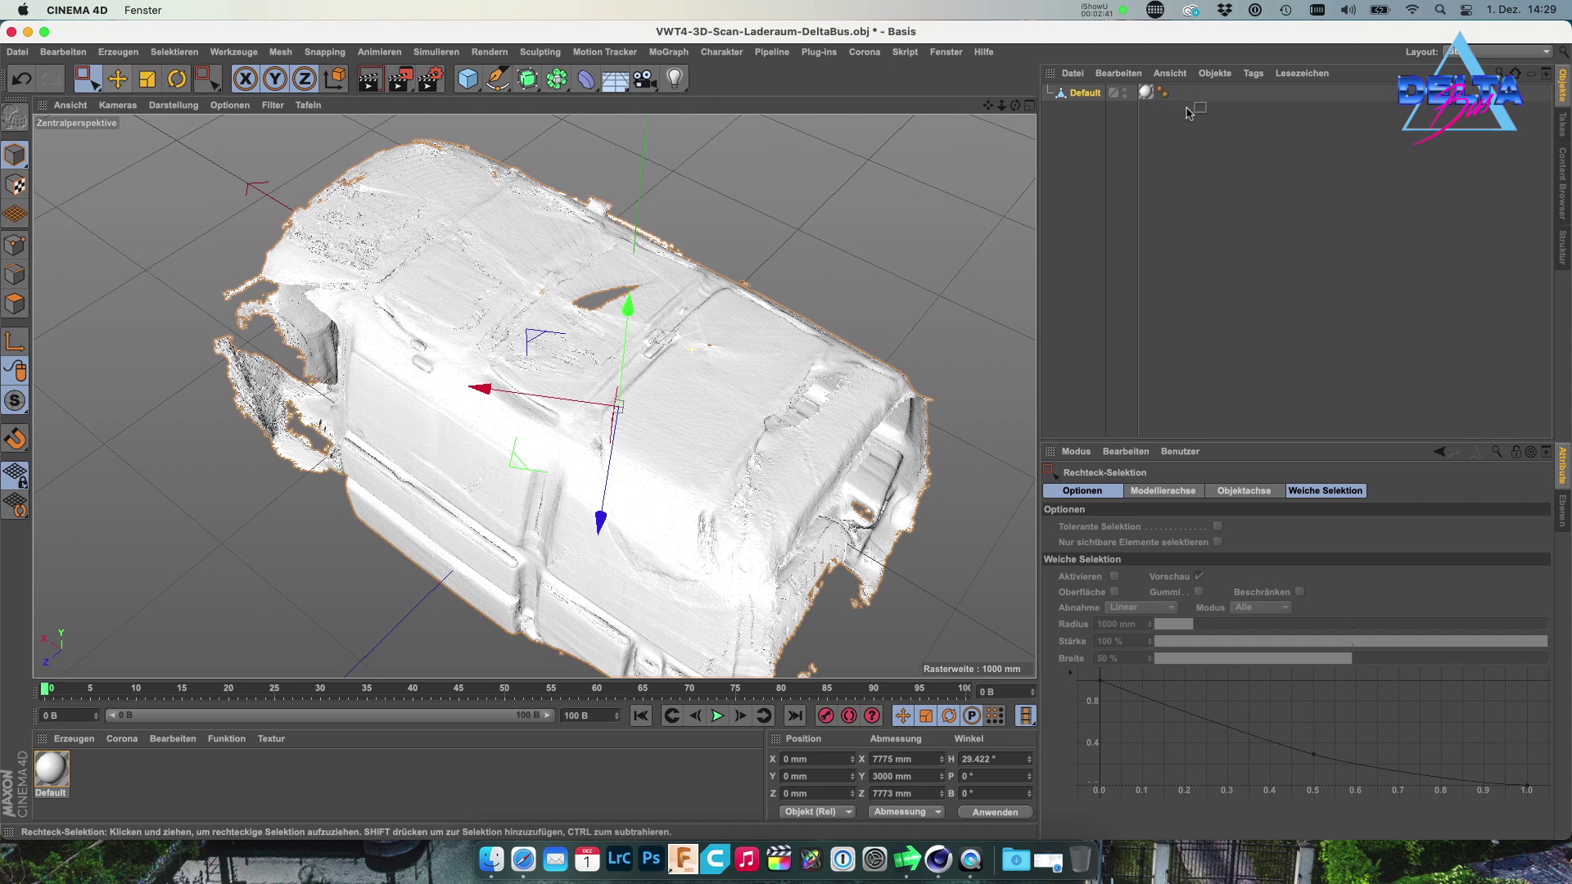
drag(1015, 104, 1008, 108)
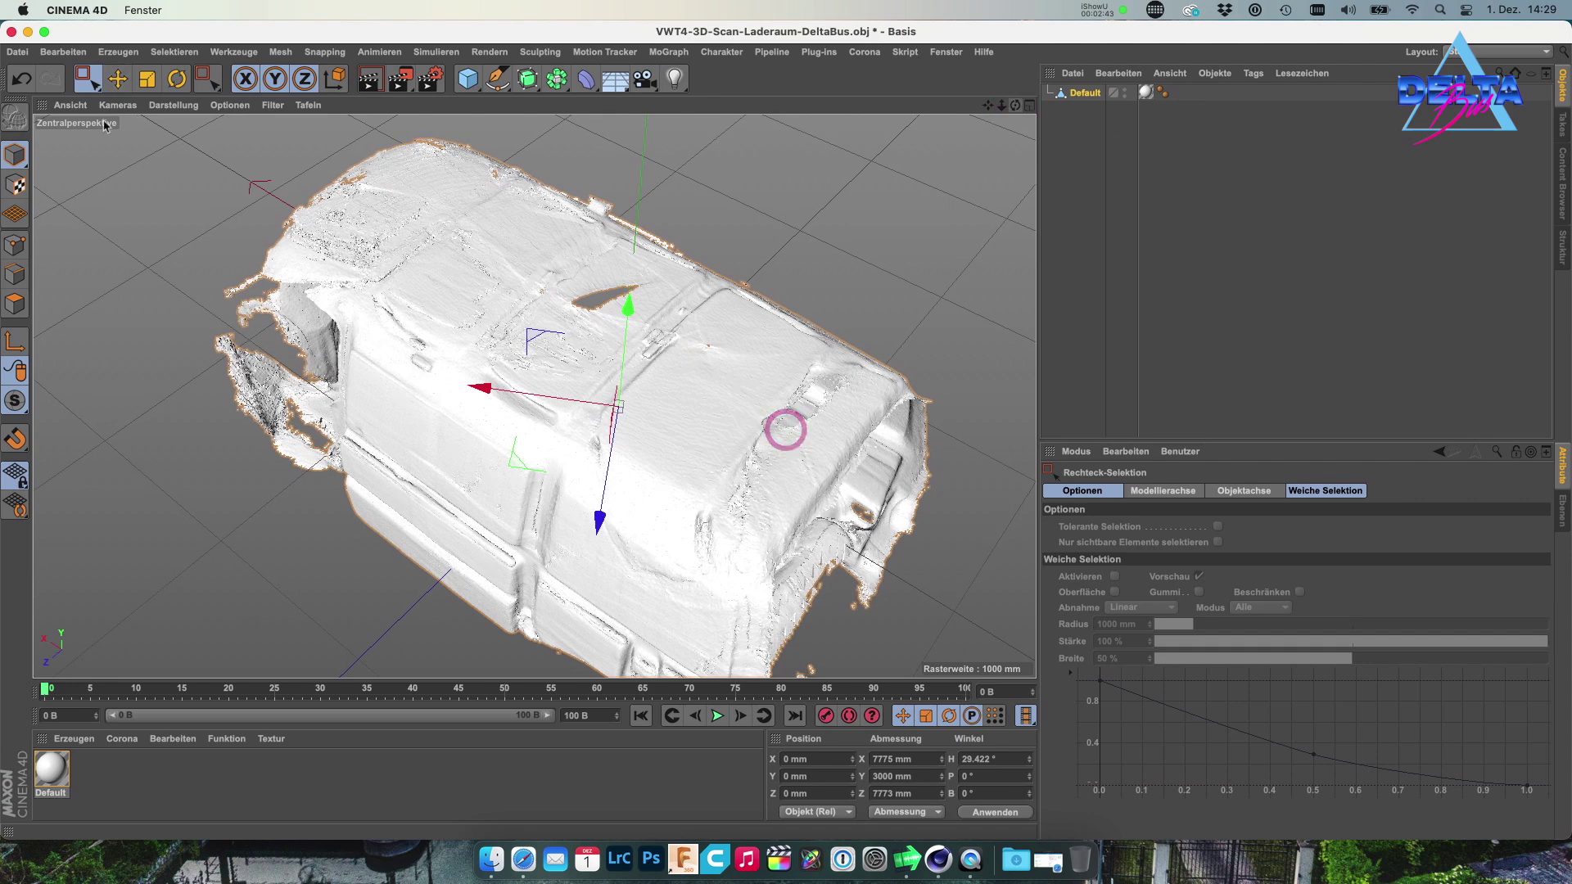
click(171, 79)
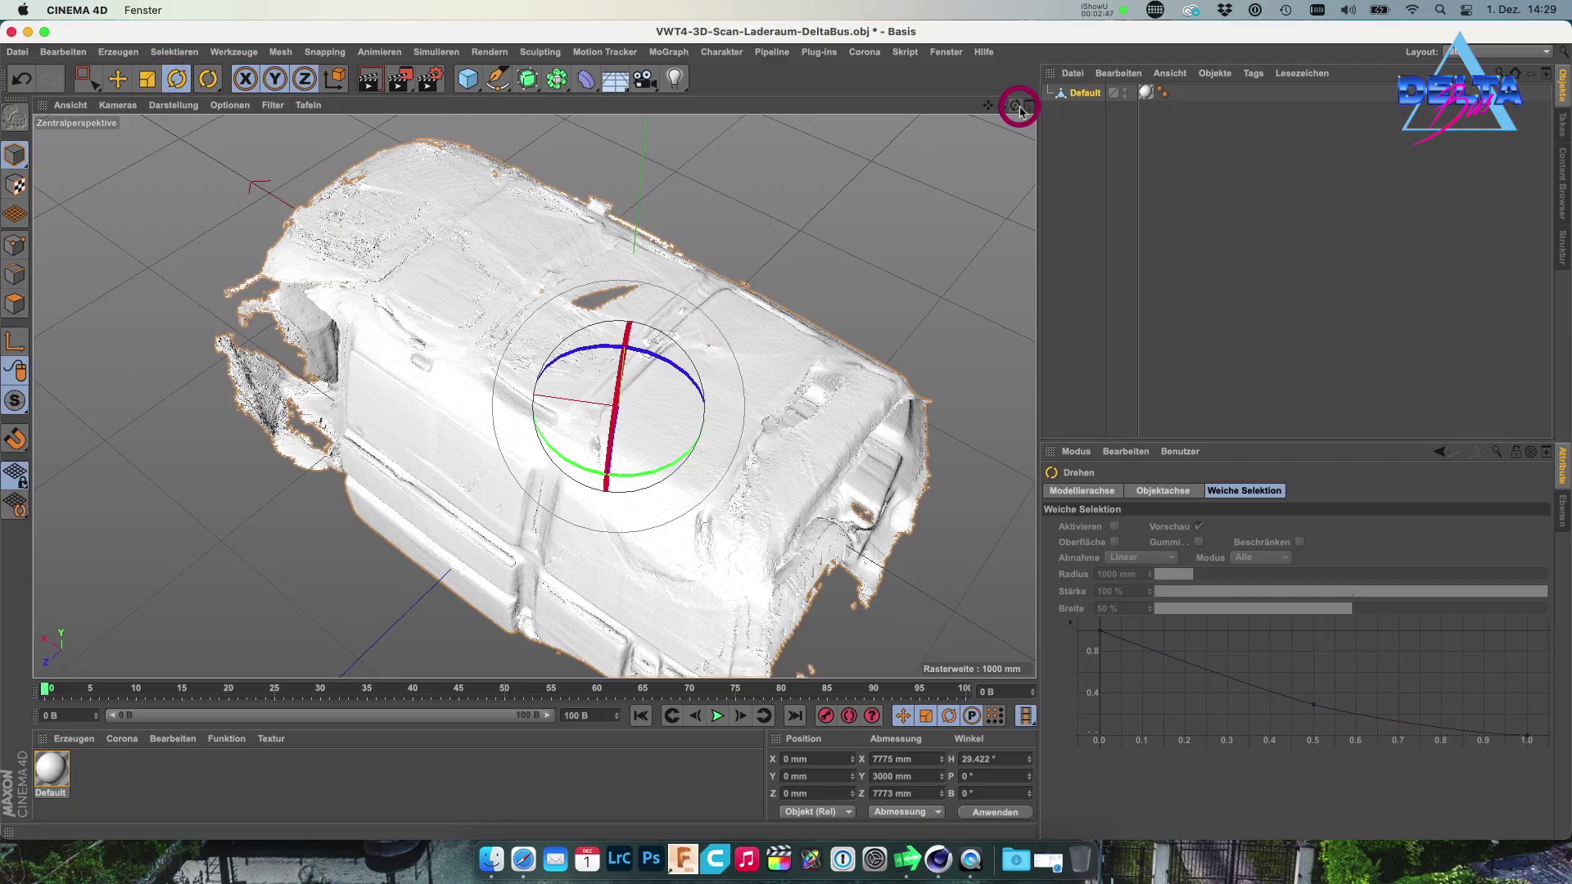
mouse_move(1015, 105)
mouse_down()
mouse_move(785, 429)
mouse_move(1020, 109)
mouse_up()
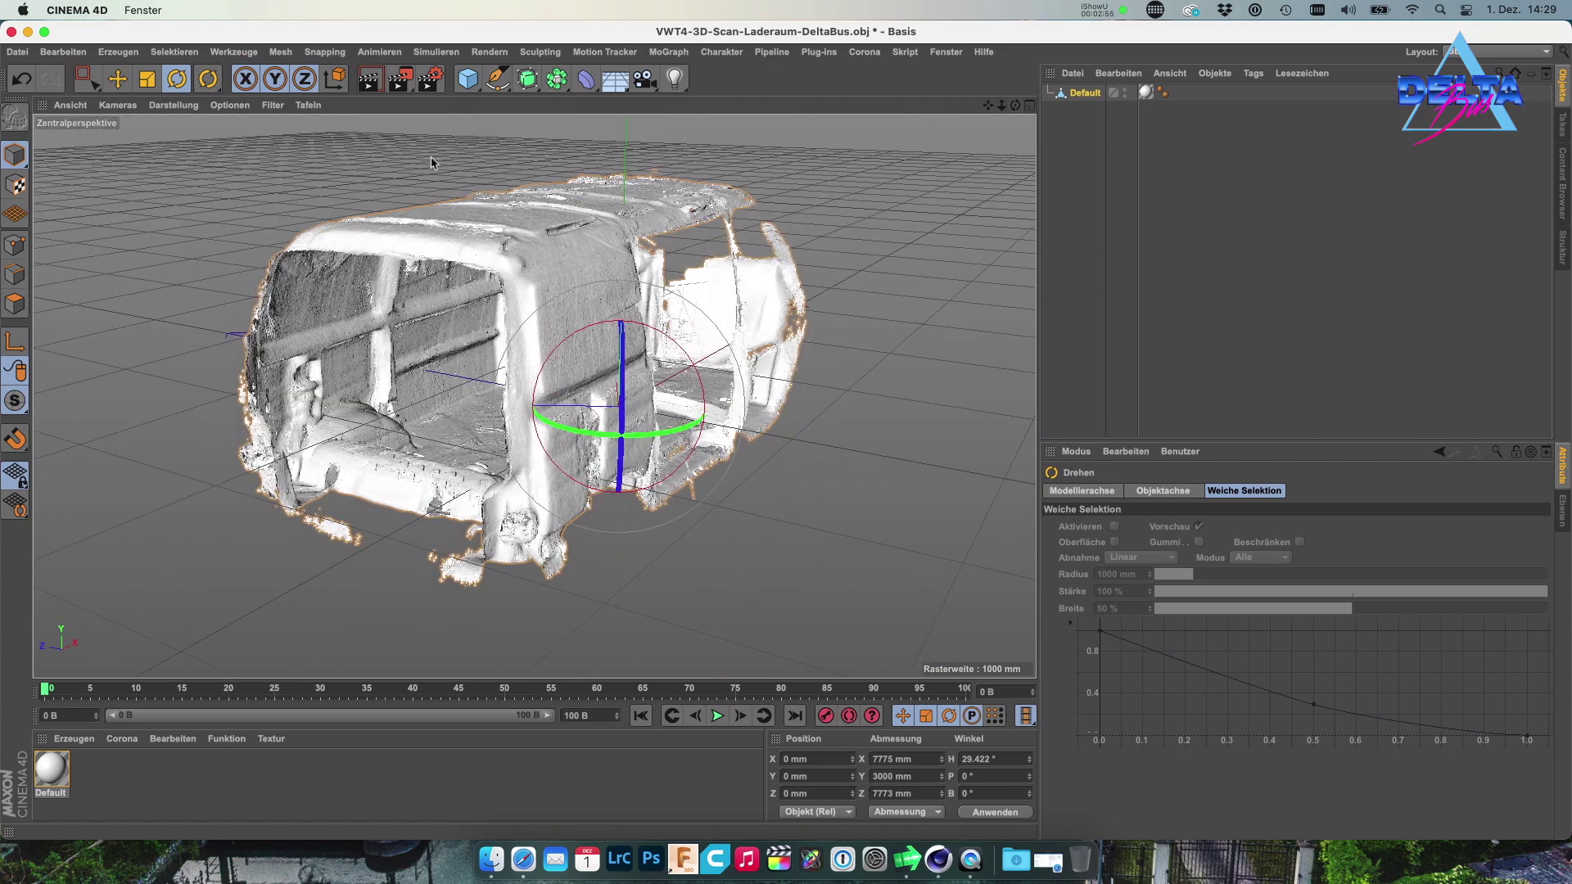
scroll(275, 565, up, 3)
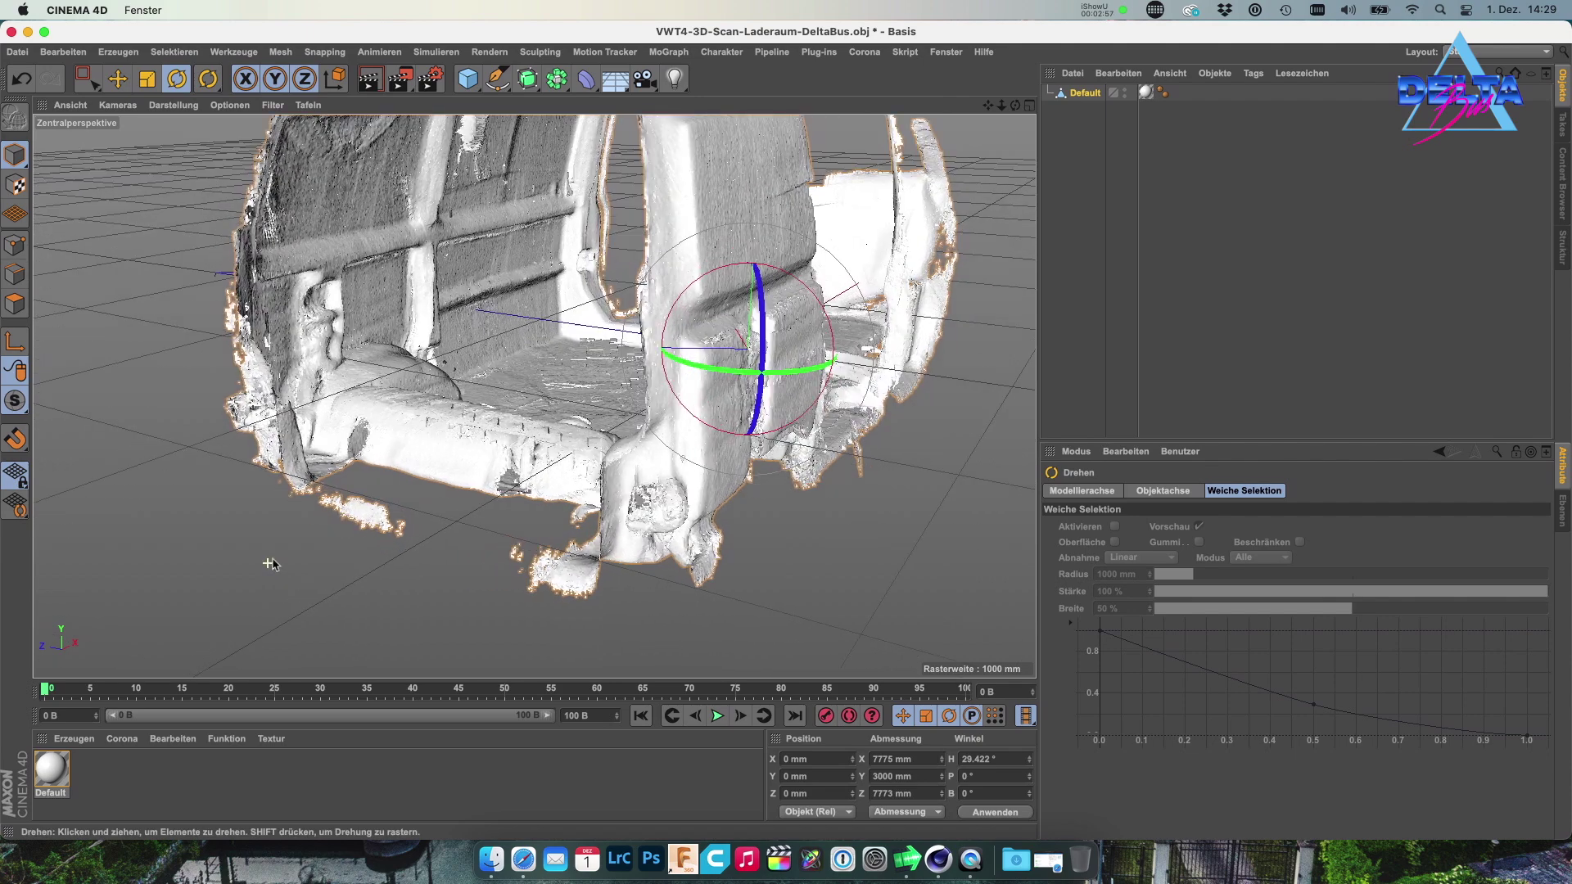
scroll(442, 376, up, 2)
scroll(484, 326, up, 2)
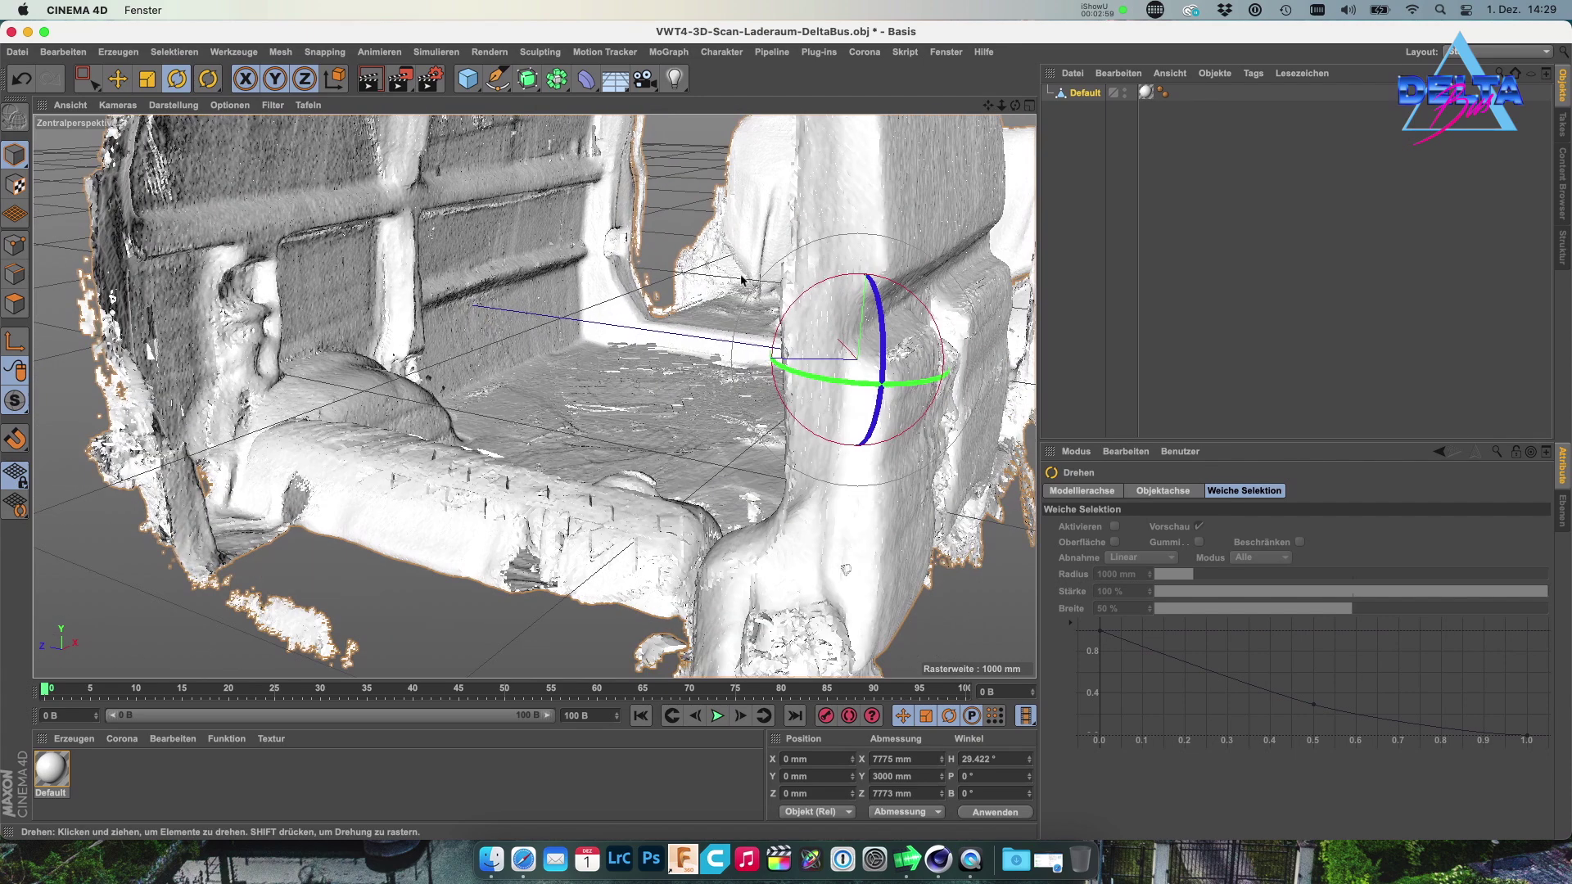
scroll(741, 280, down, 3)
drag(1000, 104, 1017, 109)
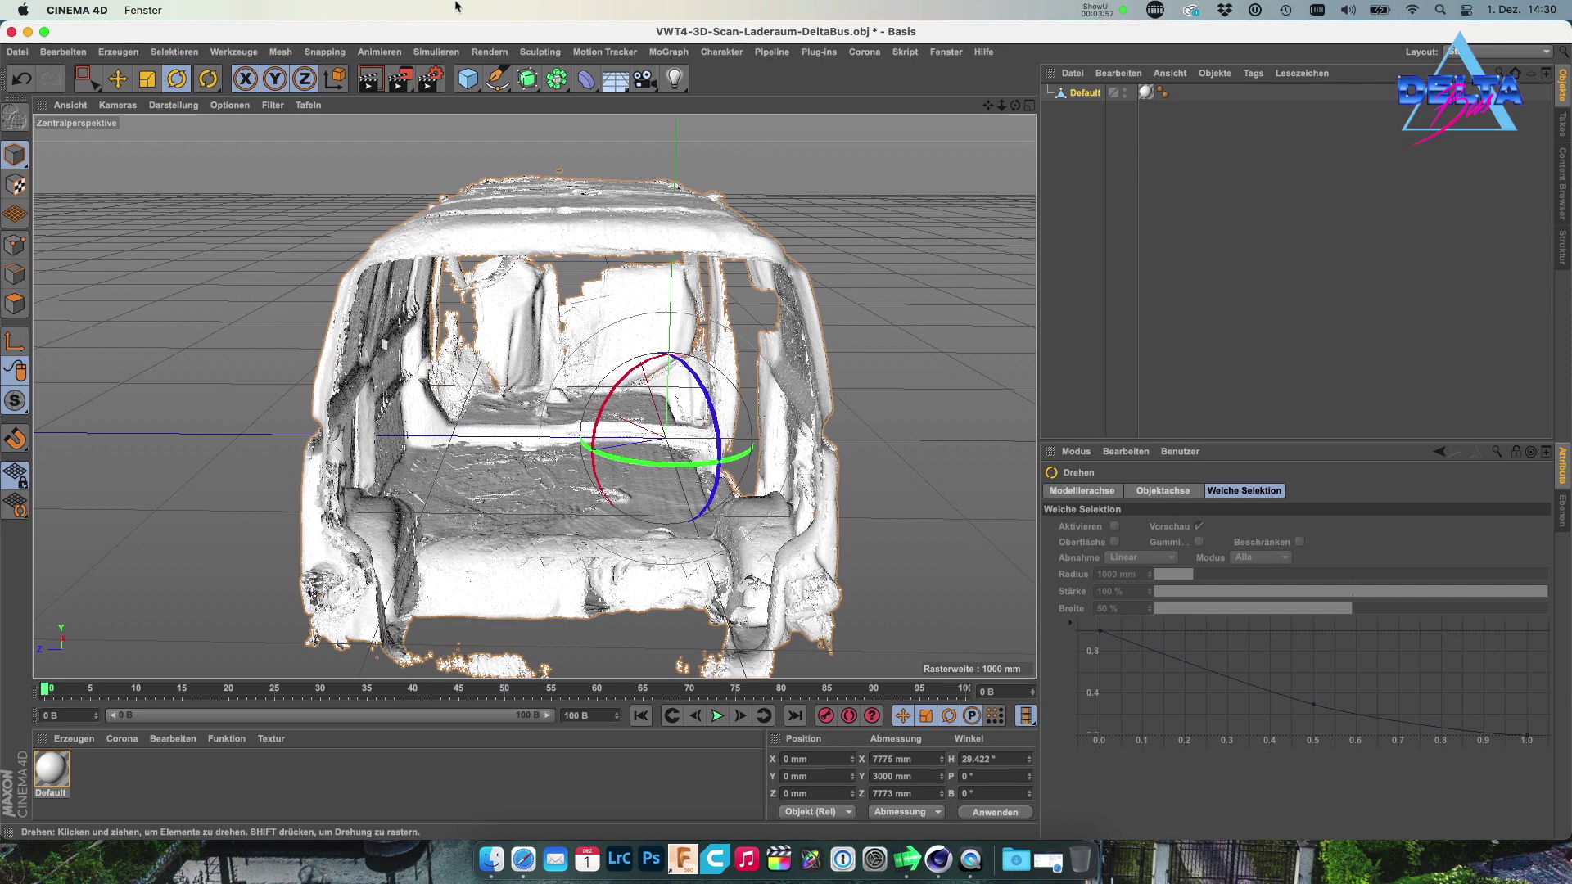
click(1015, 109)
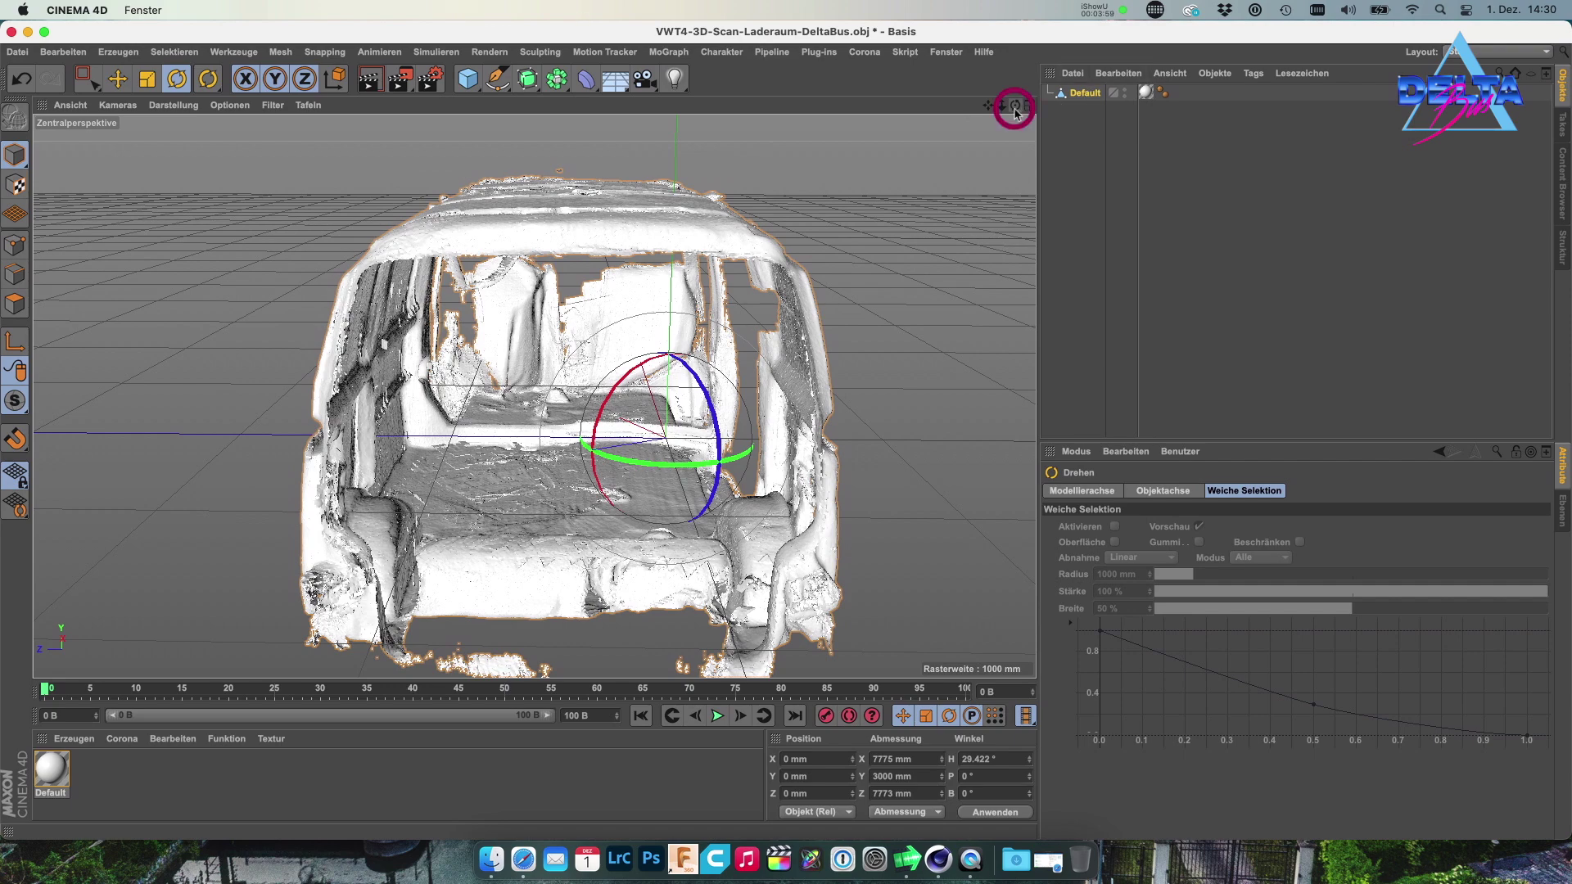
drag(1015, 109, 783, 430)
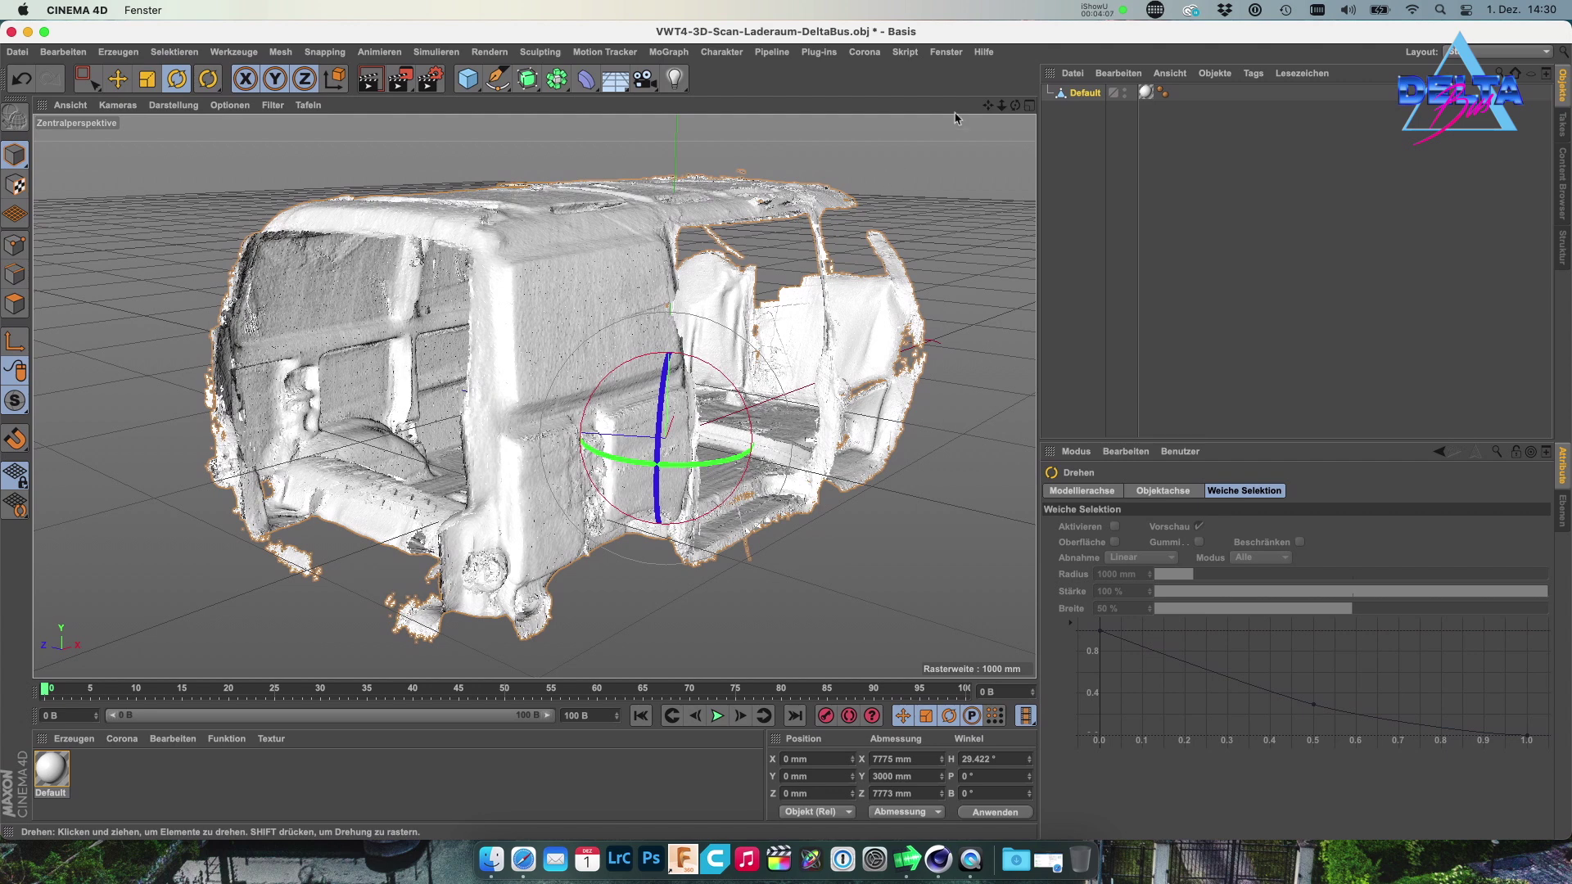
drag(1015, 106, 786, 430)
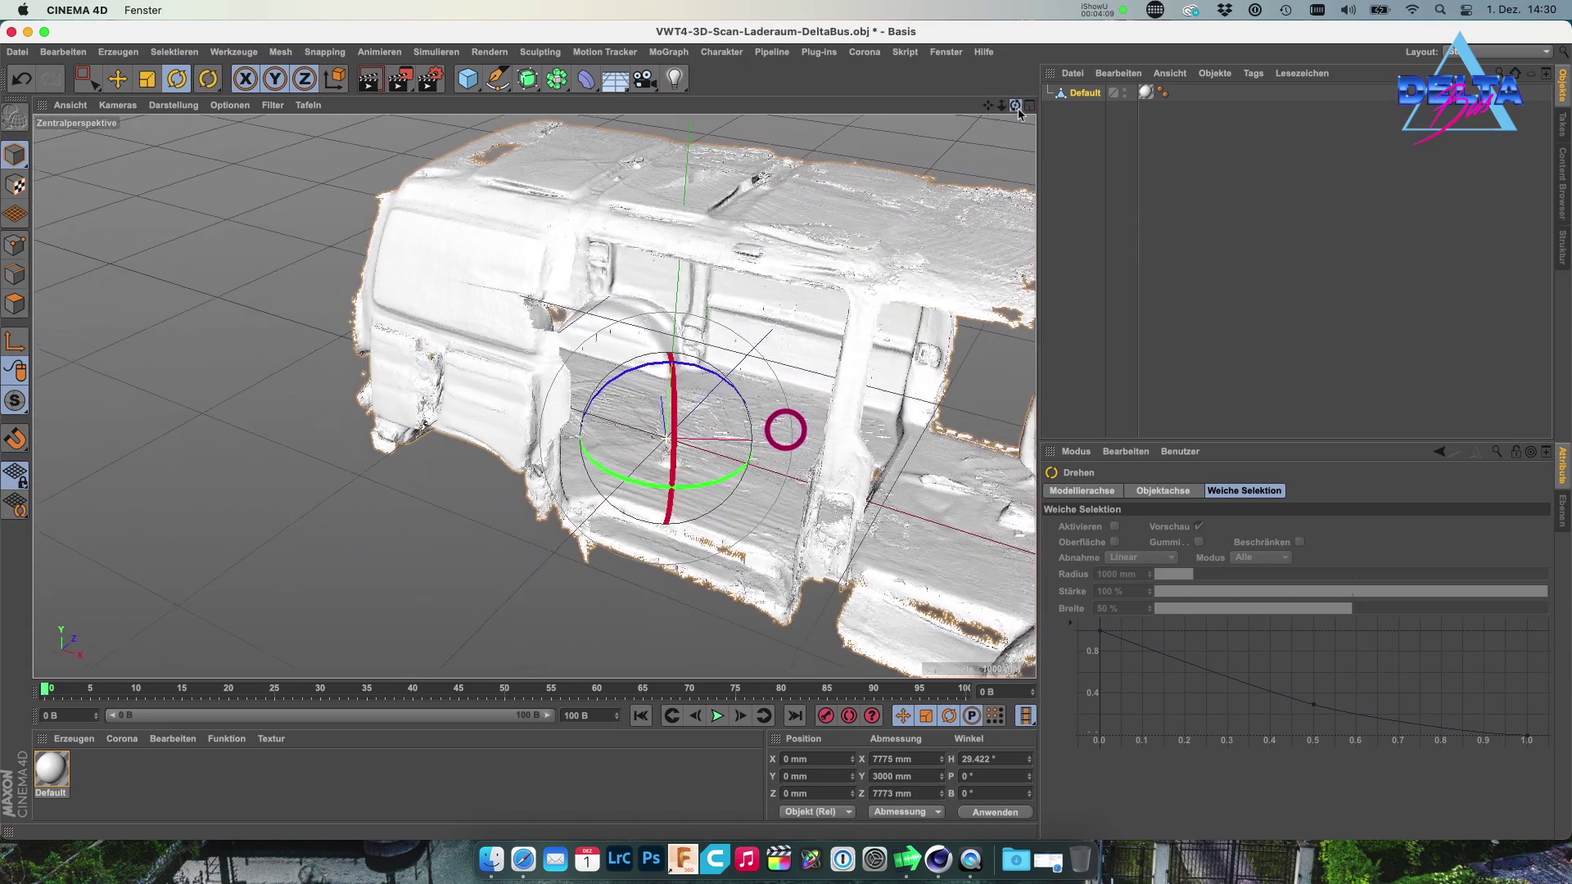
drag(1015, 106, 786, 430)
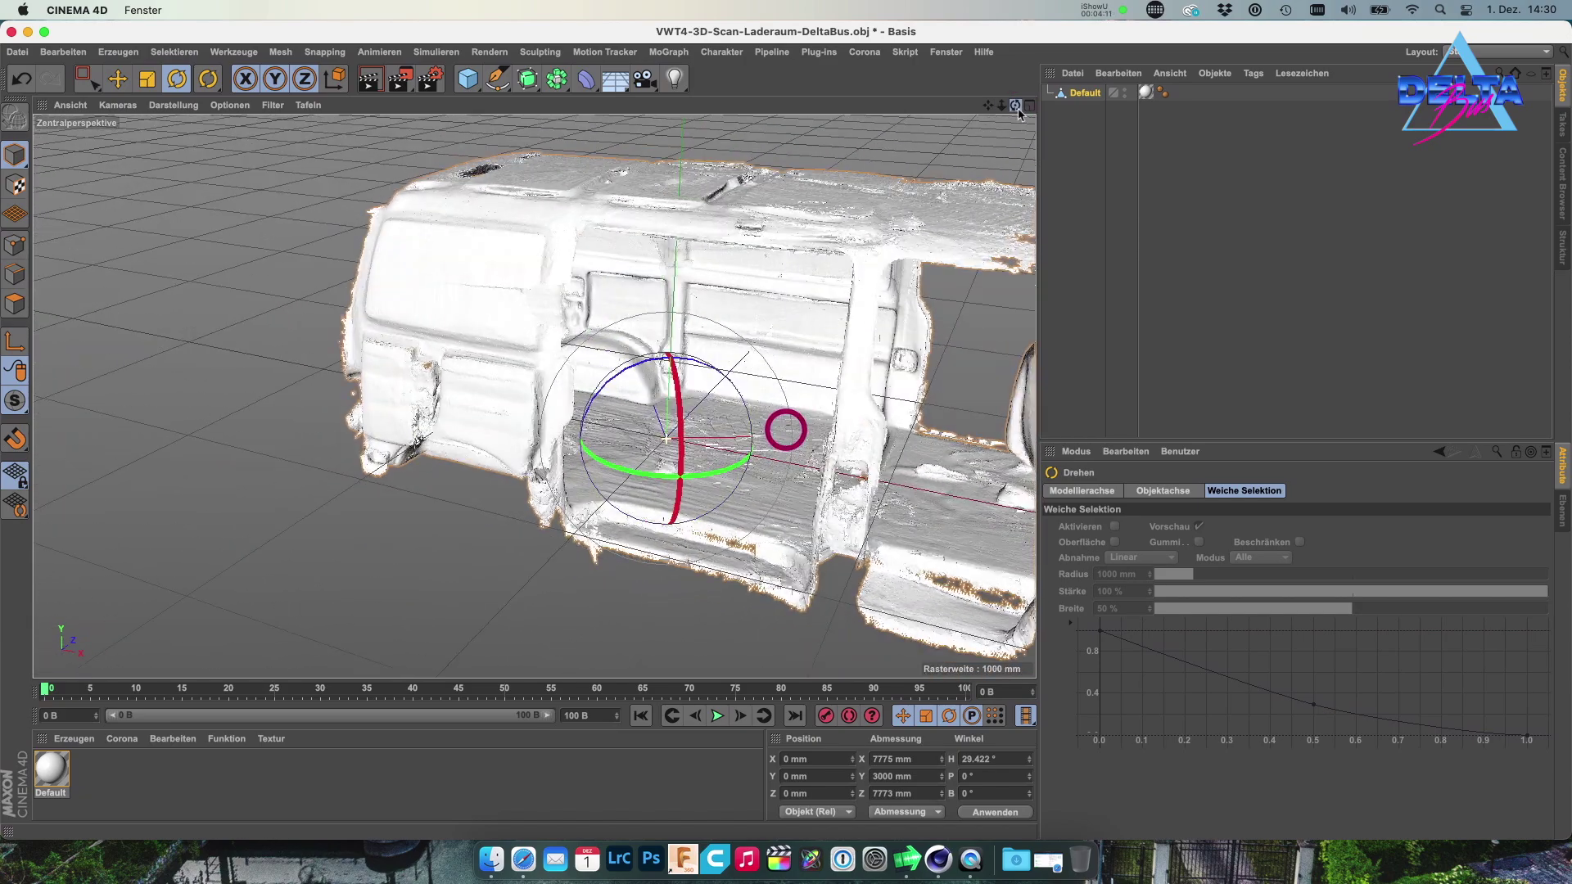
drag(1019, 113, 872, 296)
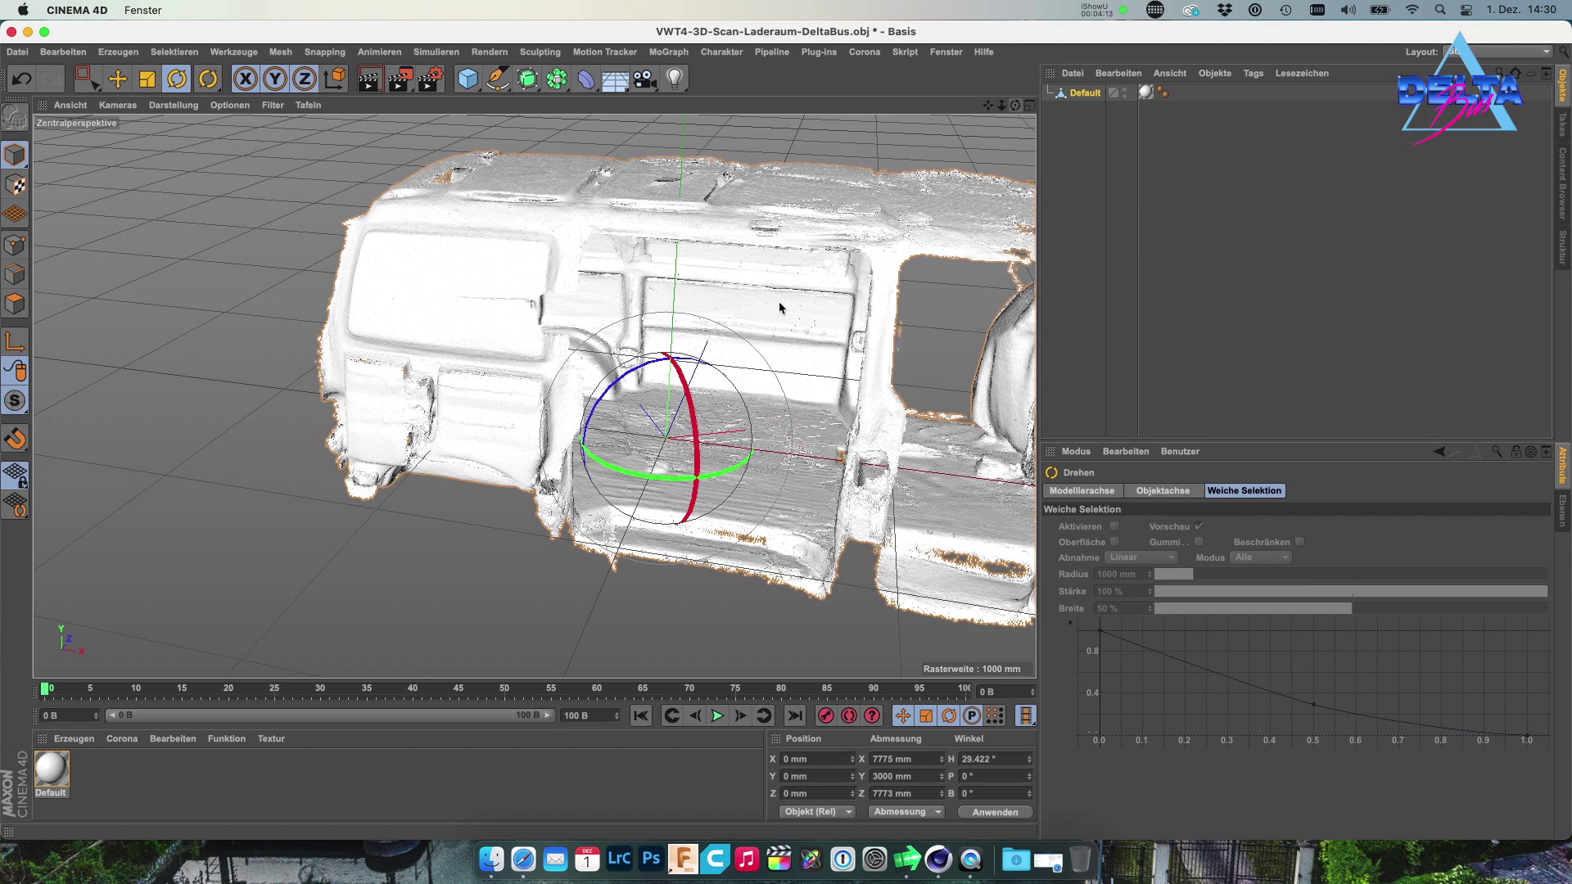
scroll(780, 307, up, 5)
scroll(798, 318, up, 5)
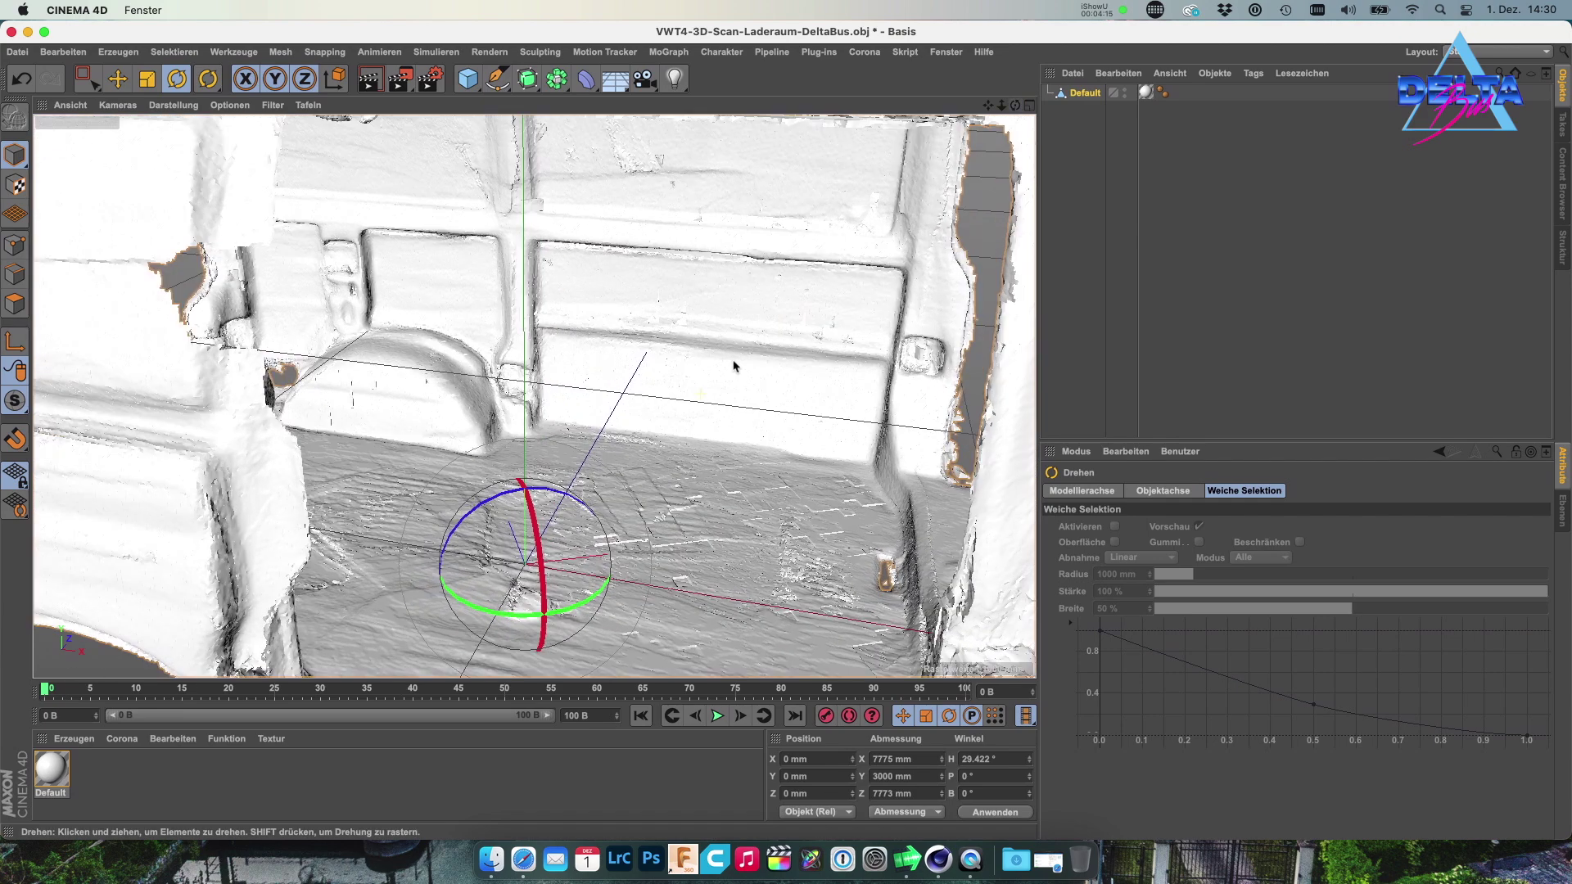
scroll(734, 366, up, 3)
scroll(727, 362, up, 3)
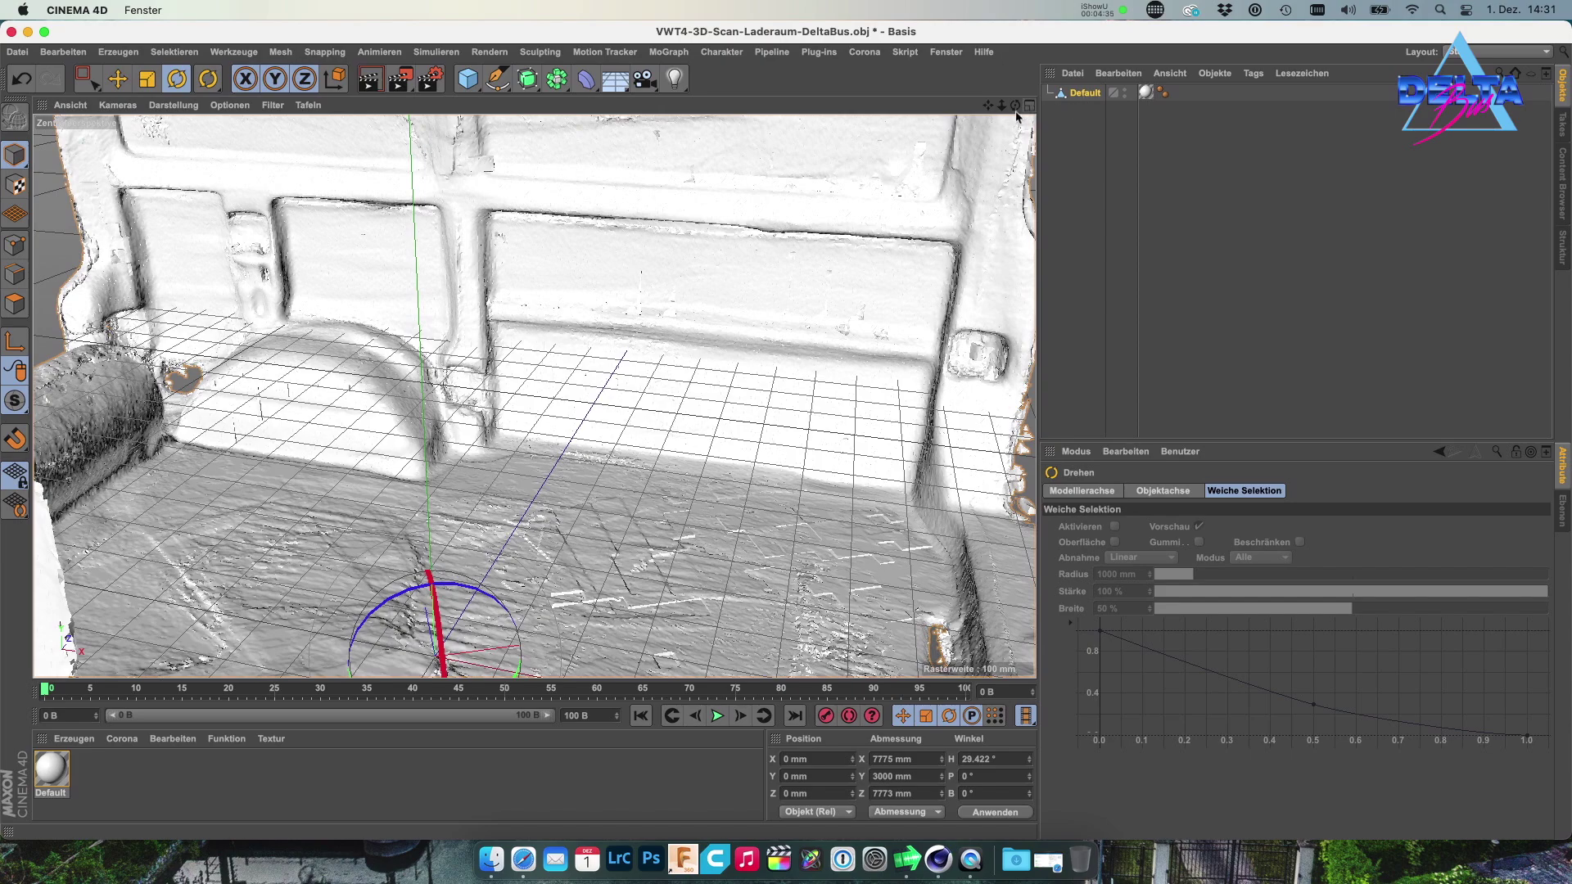
drag(1014, 105, 921, 153)
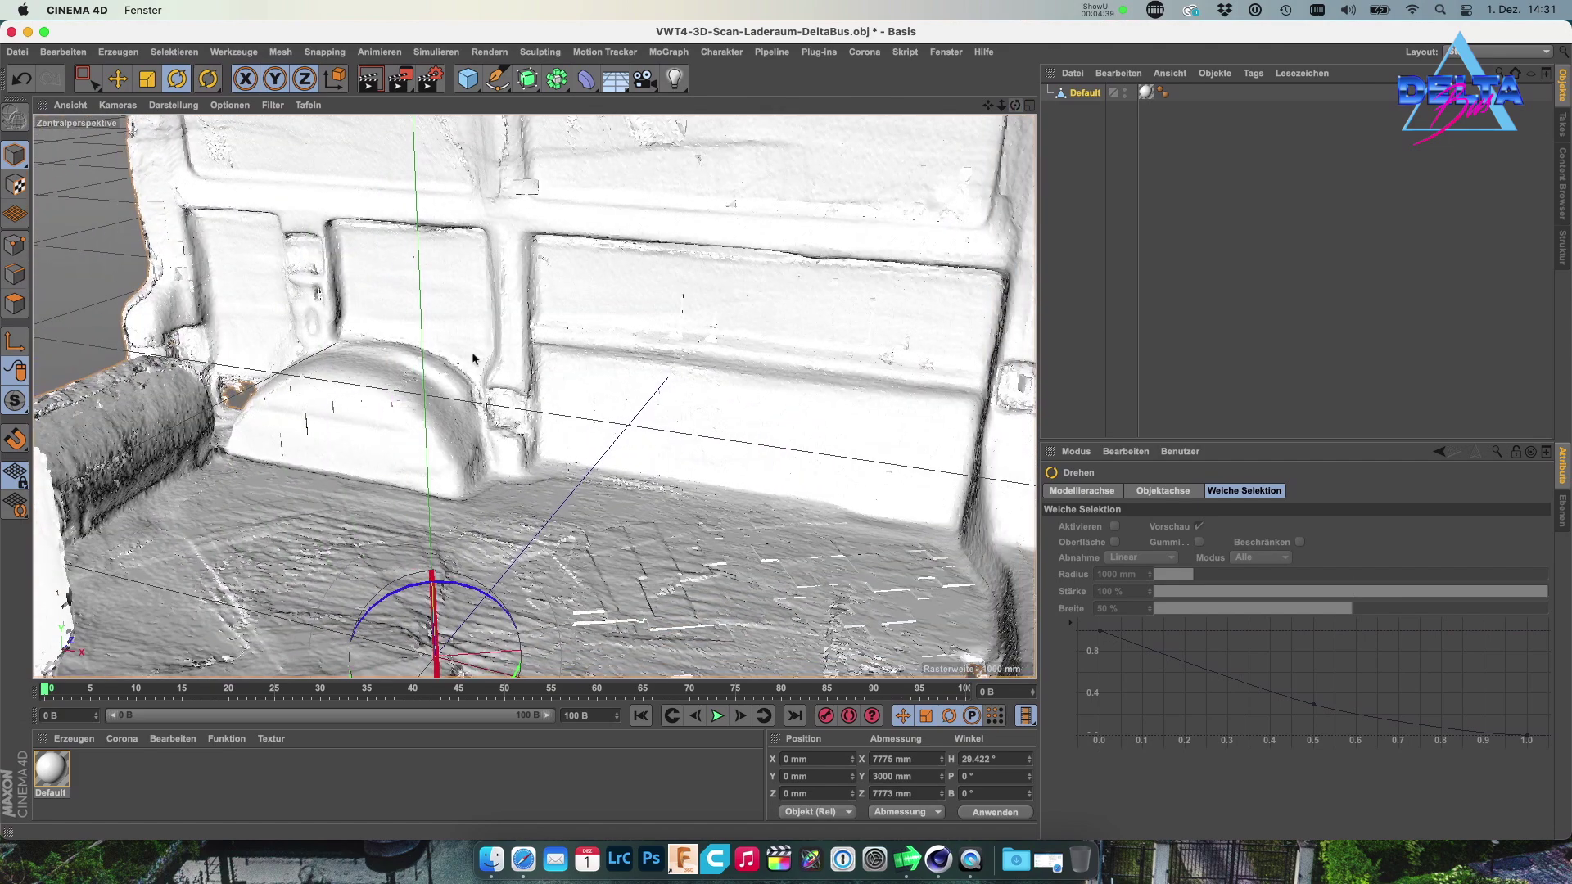
scroll(478, 352, down, 5)
scroll(481, 347, down, 2)
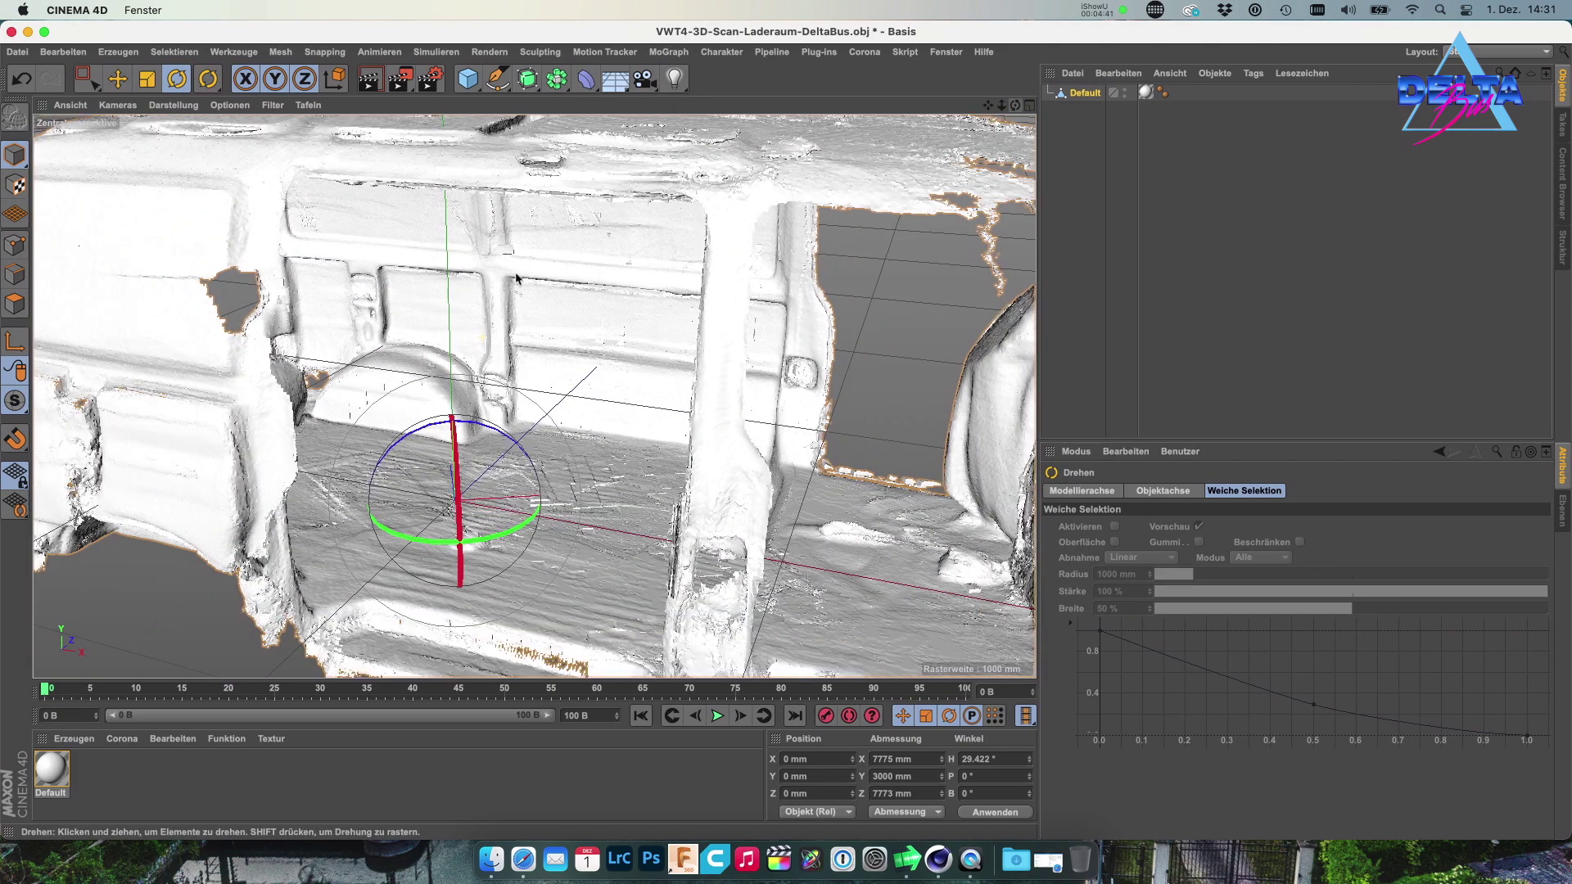
scroll(516, 278, down, 4)
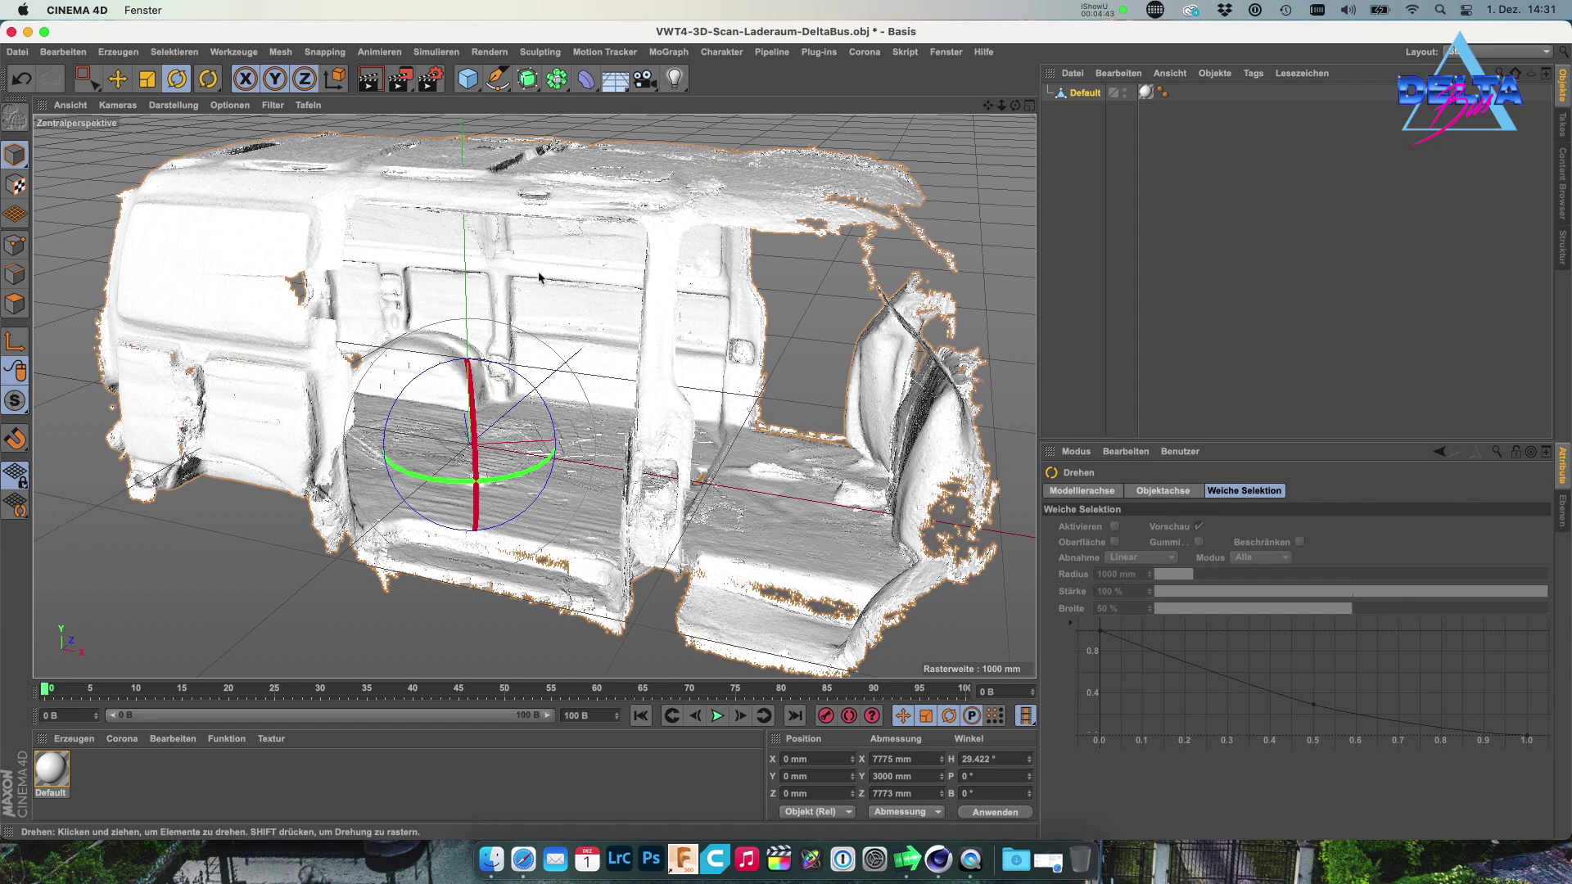
scroll(540, 274, down, 3)
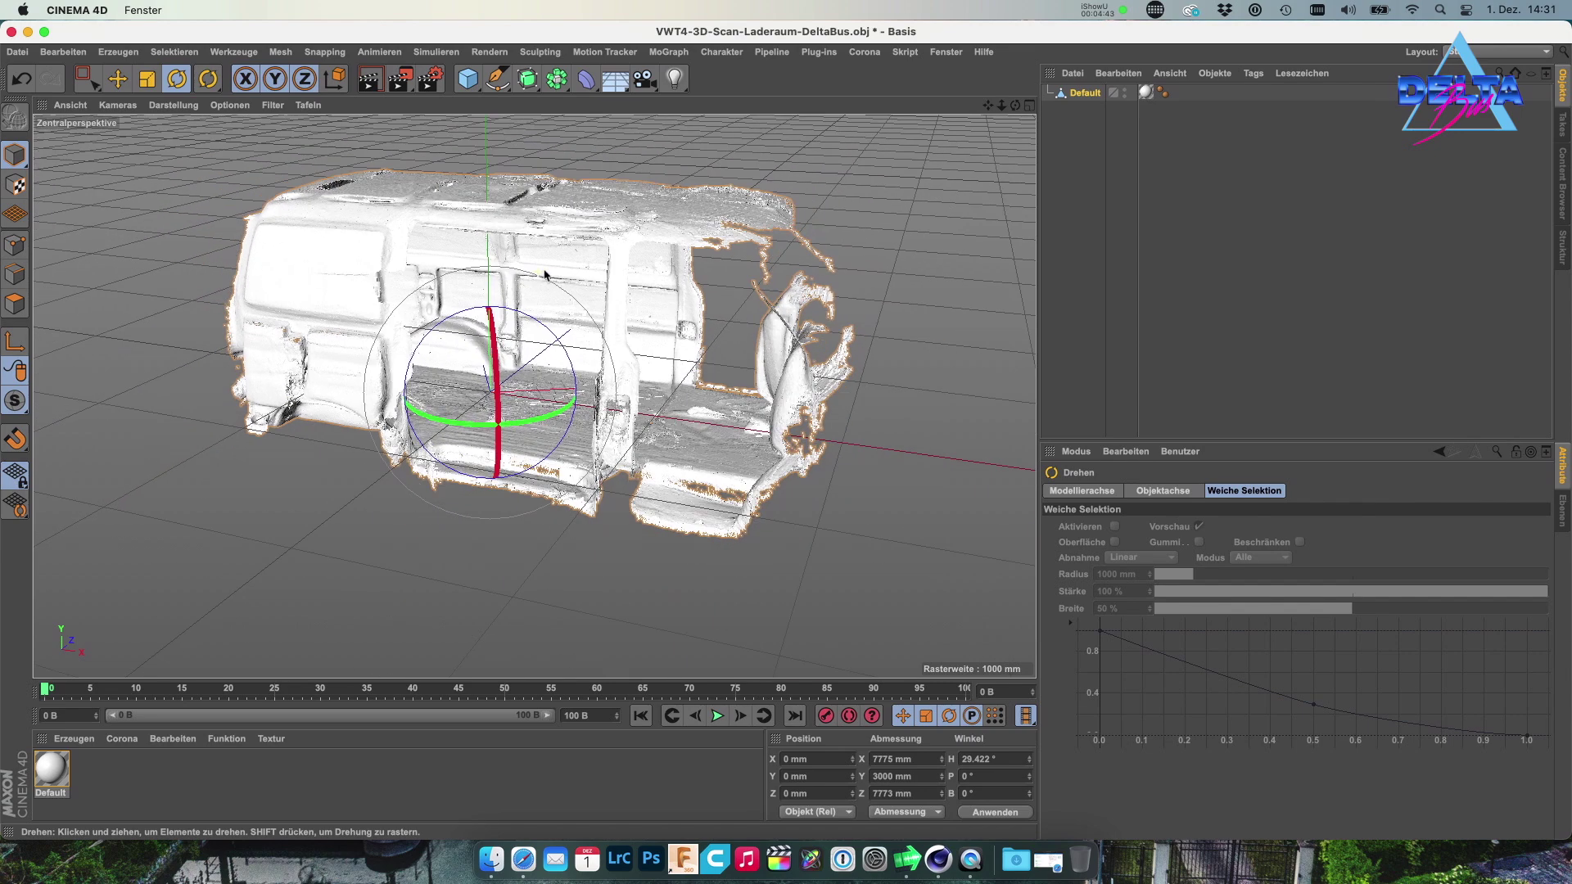
scroll(594, 272, down, 3)
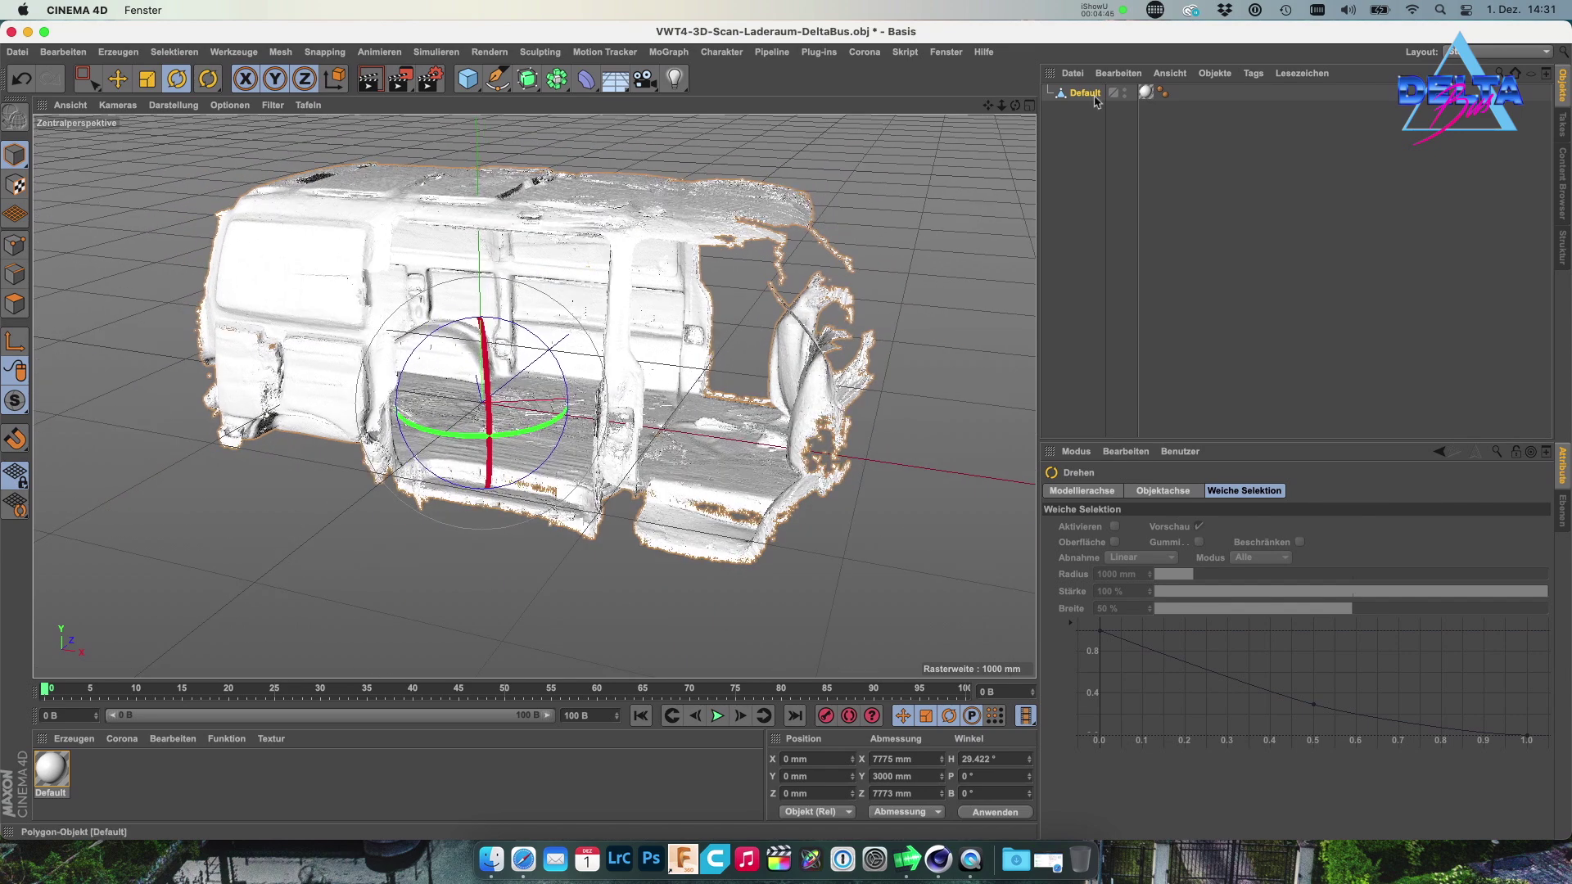
drag(1015, 105, 1020, 111)
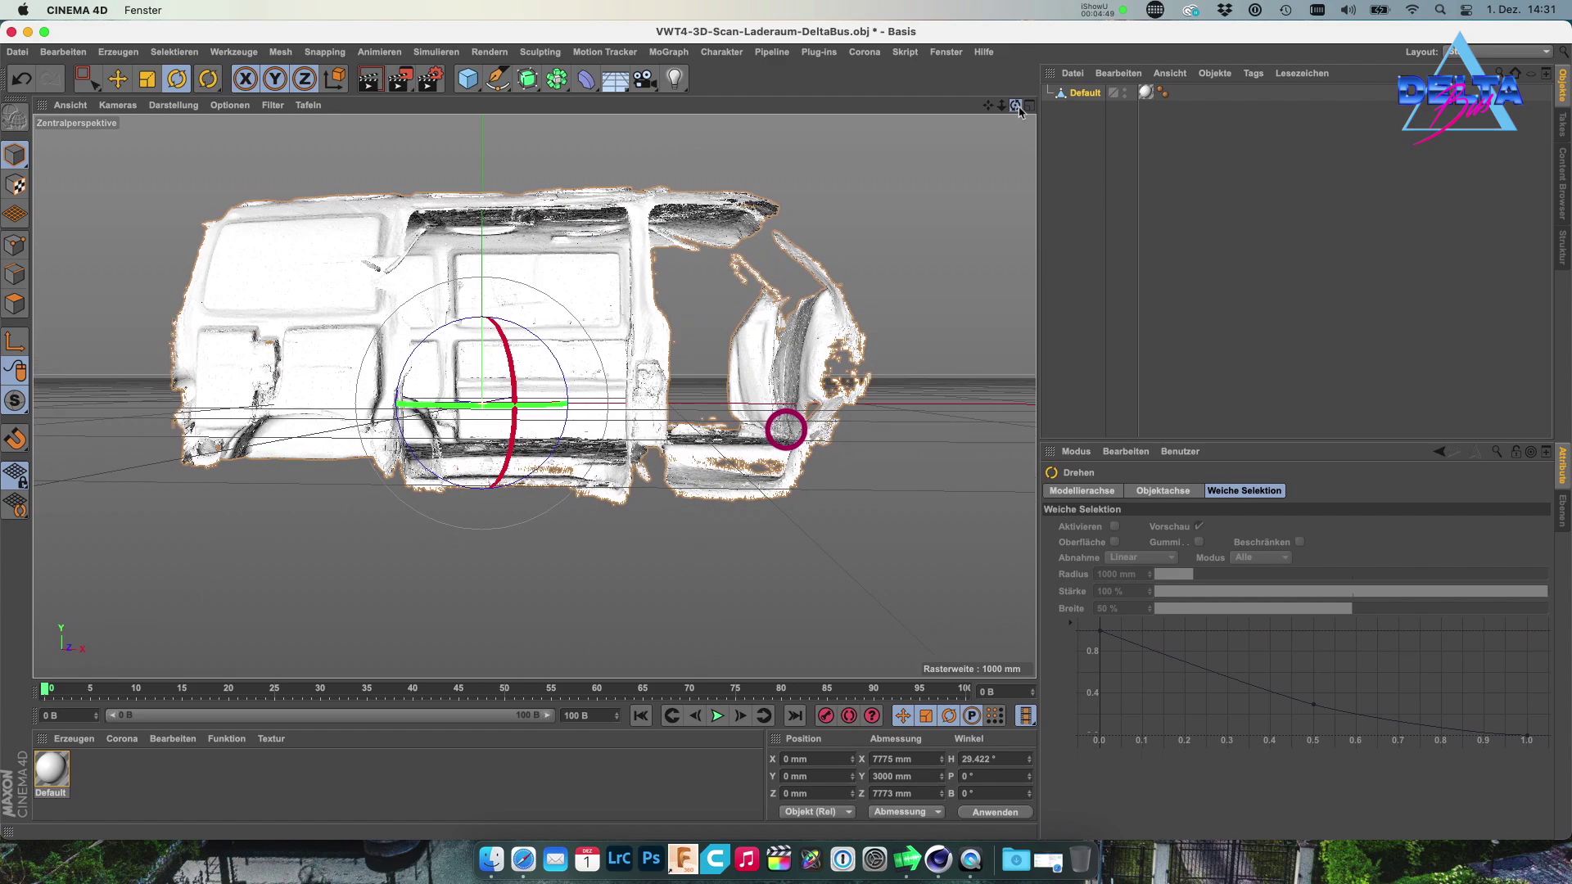
drag(1019, 111, 940, 170)
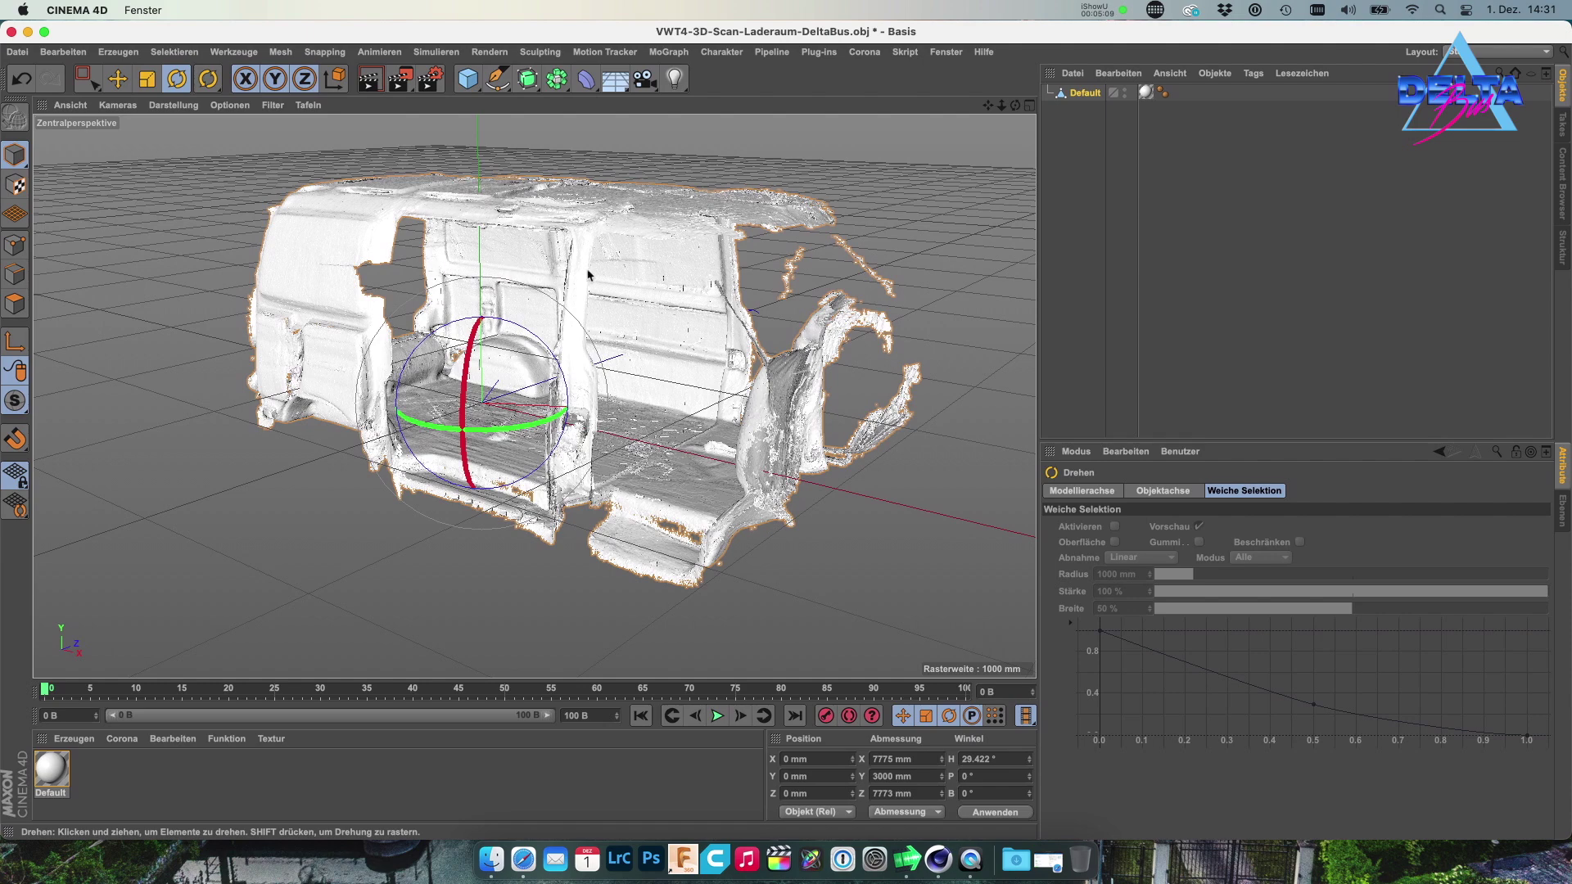
scroll(696, 279, up, 2)
scroll(708, 275, up, 5)
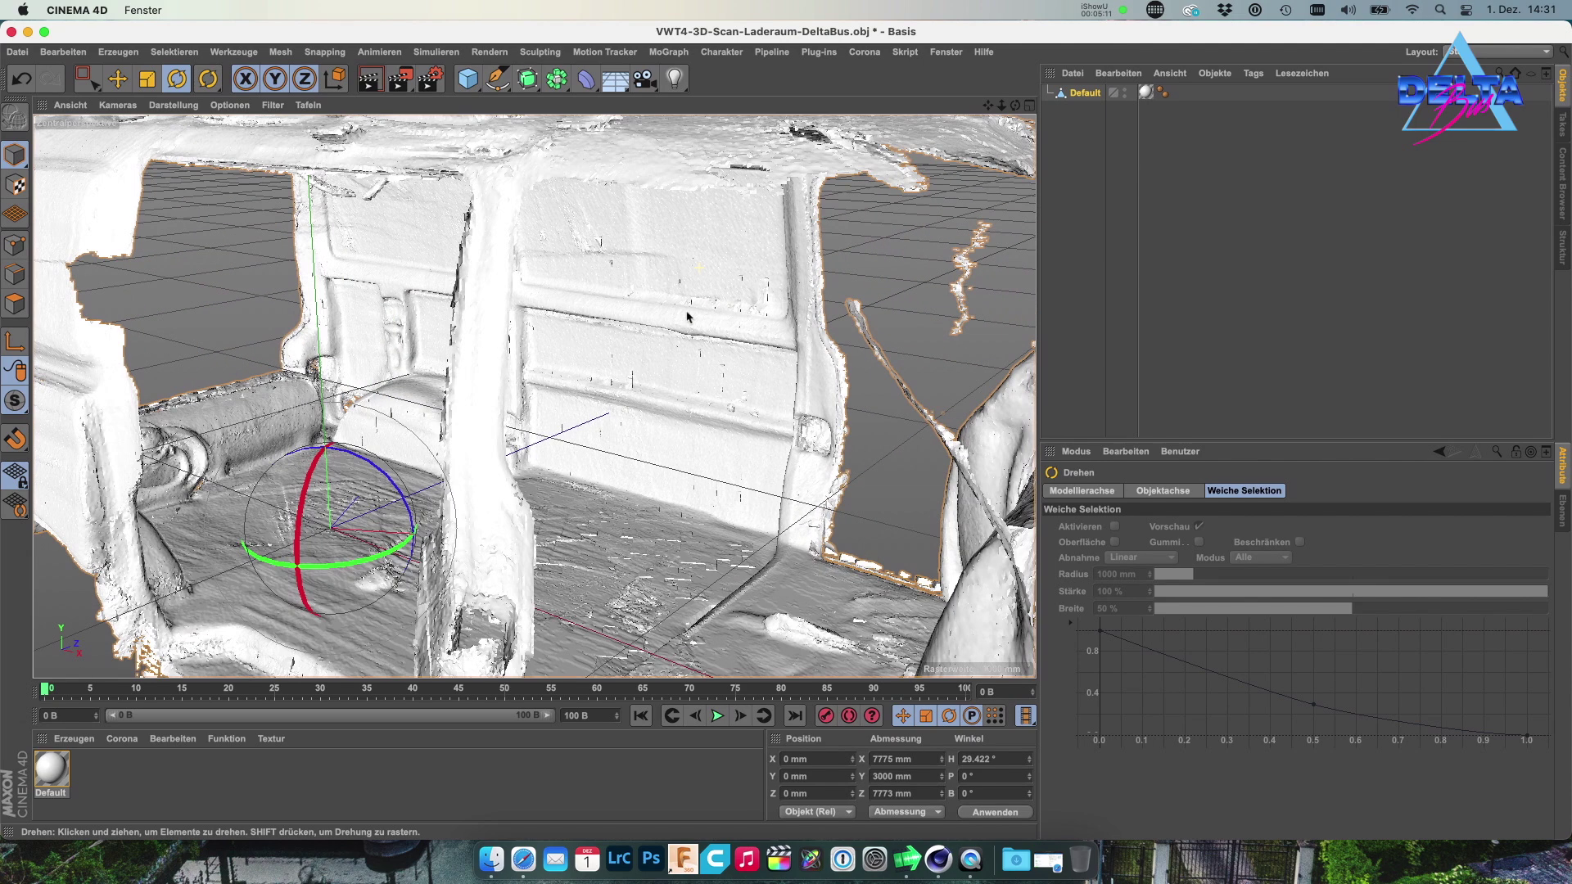
scroll(629, 326, up, 3)
scroll(610, 294, up, 2)
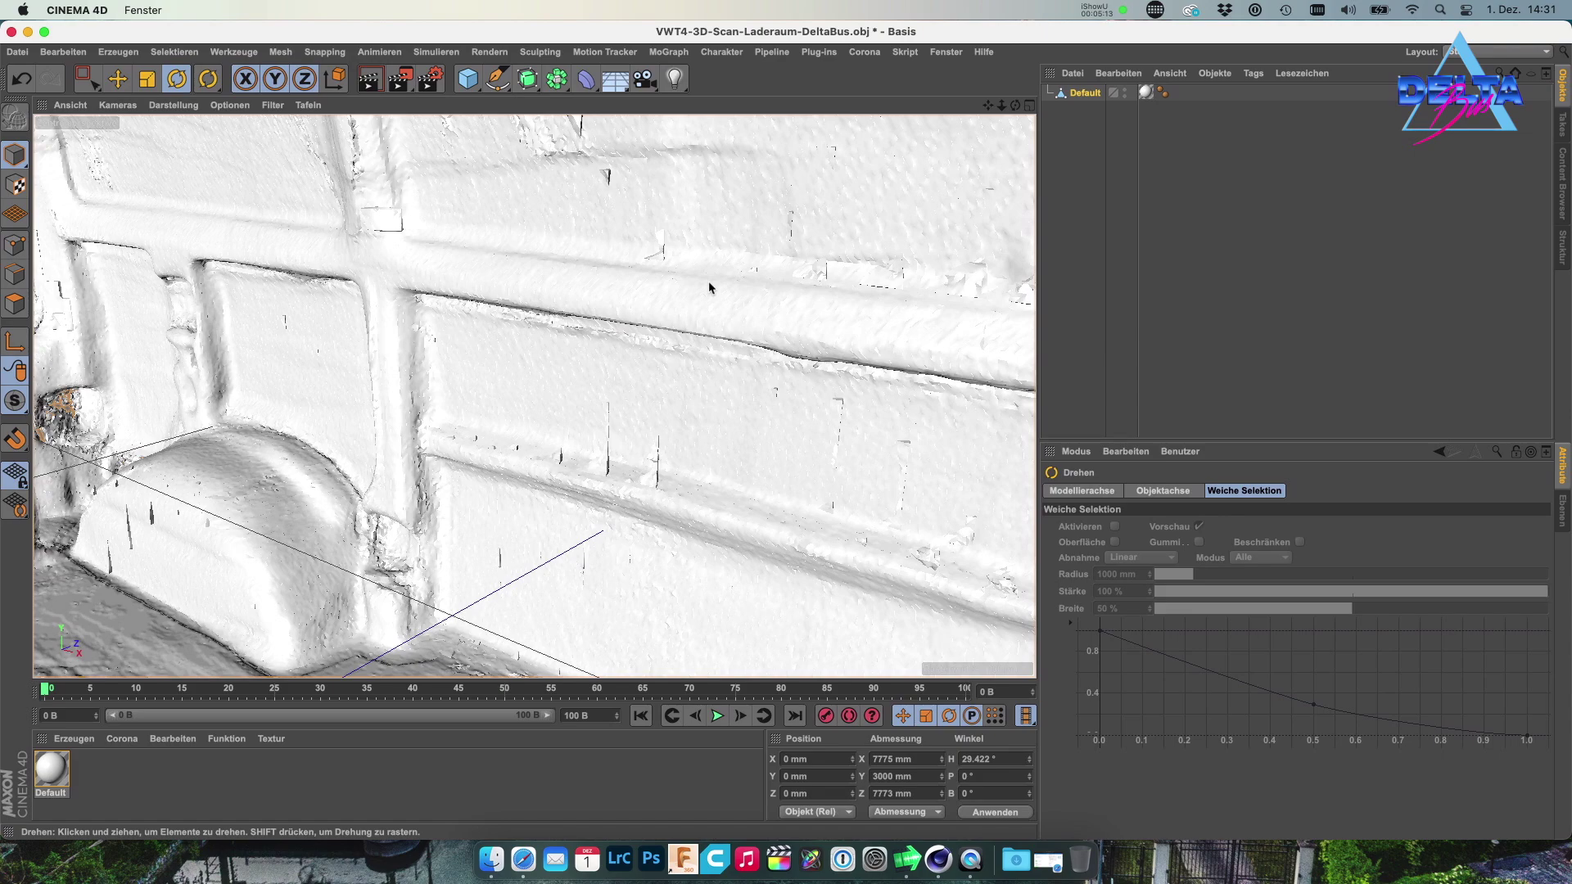
scroll(709, 282, down, 5)
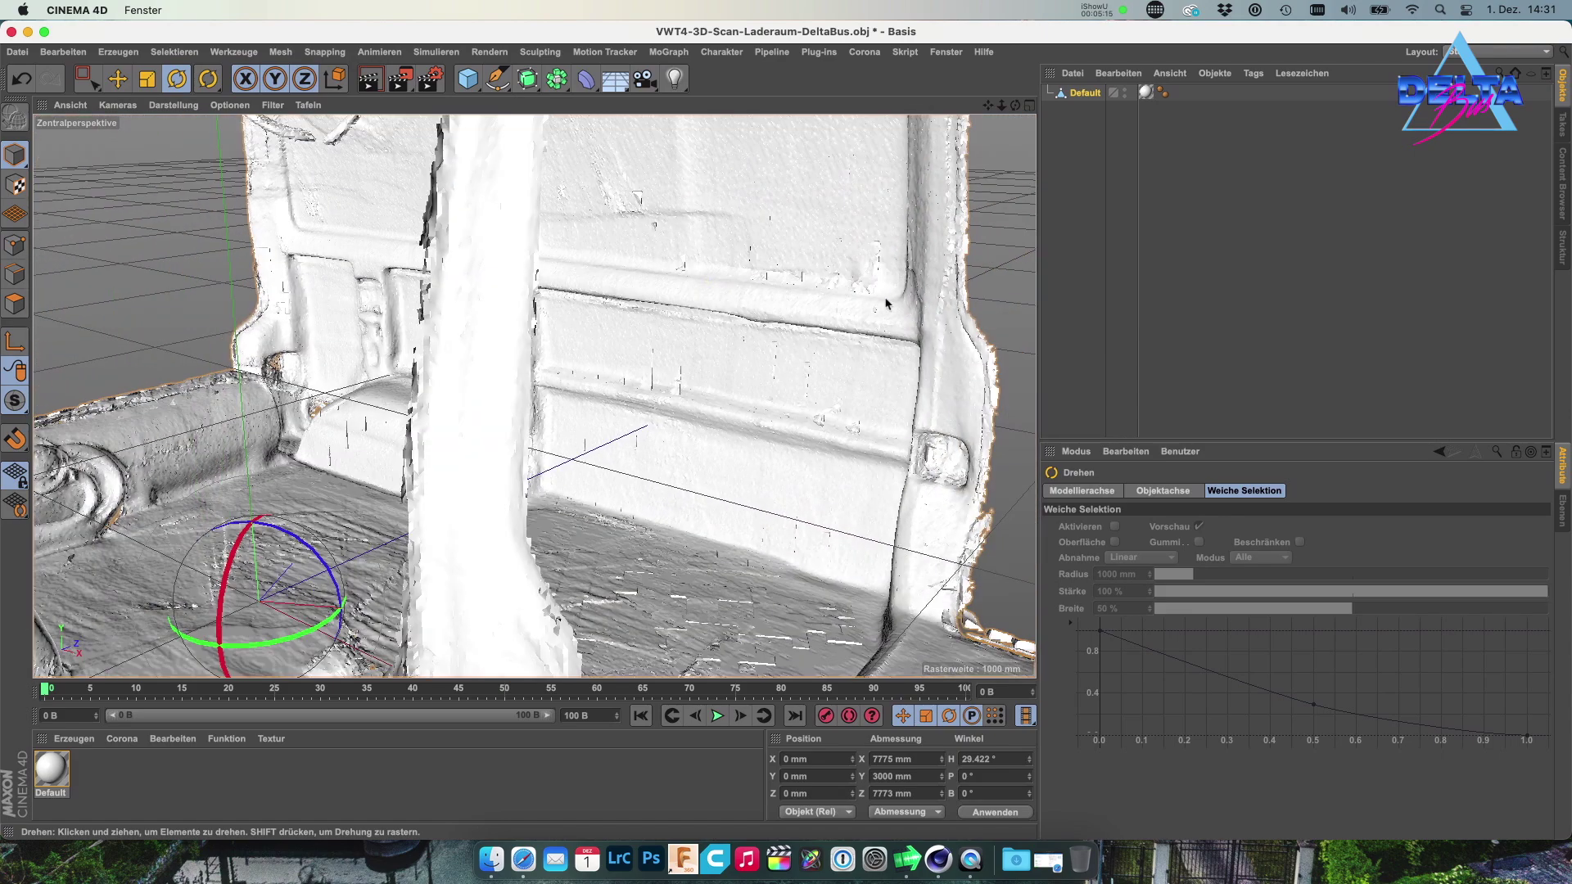
scroll(885, 304, down, 5)
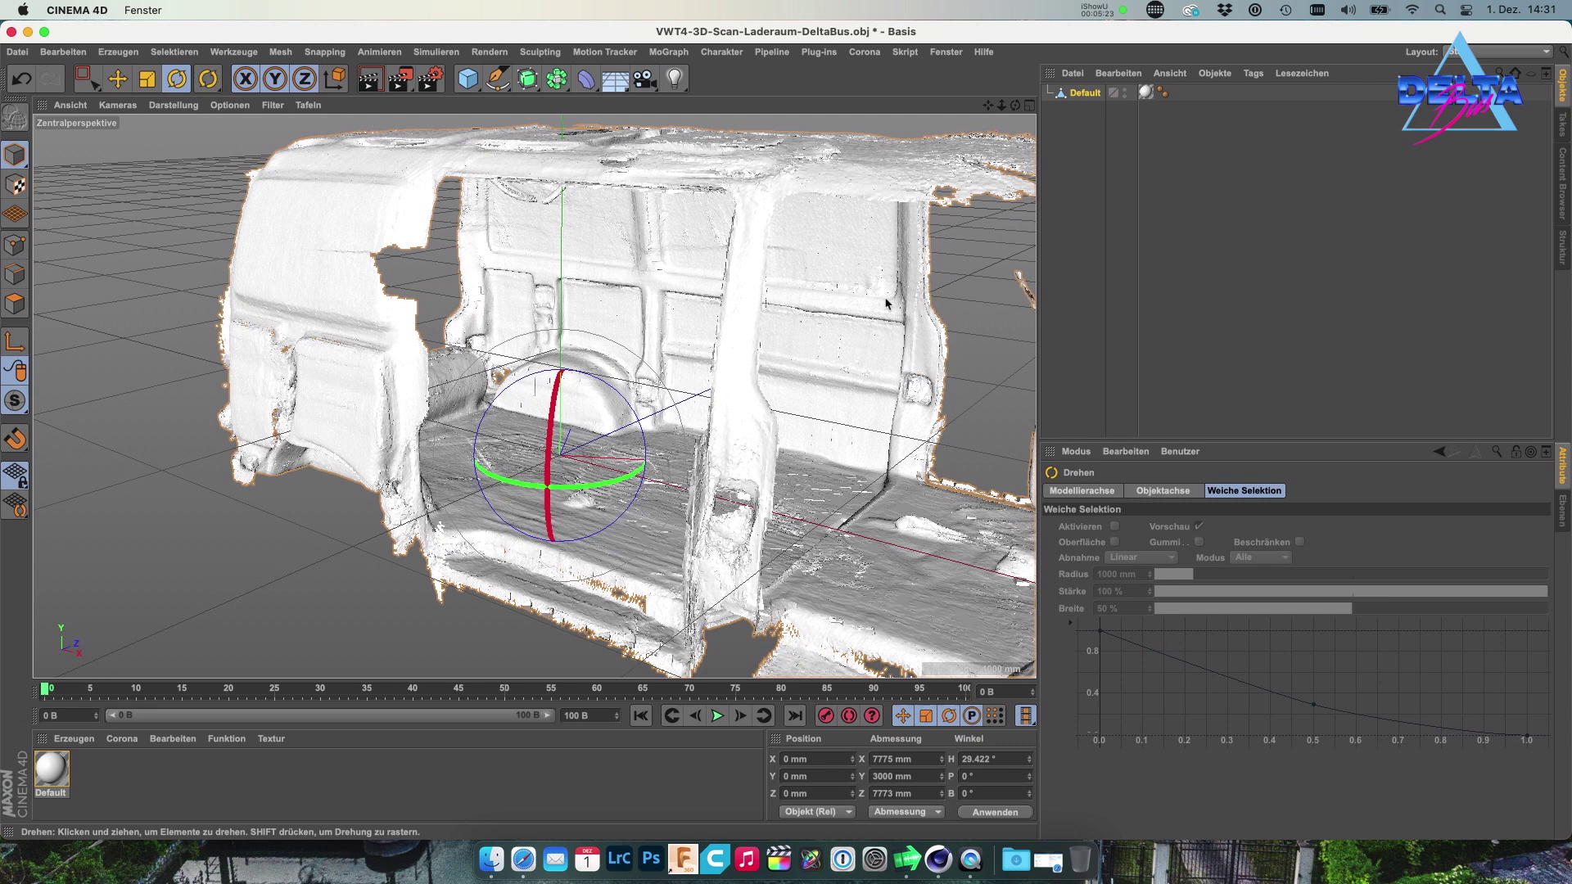
drag(1014, 105, 987, 111)
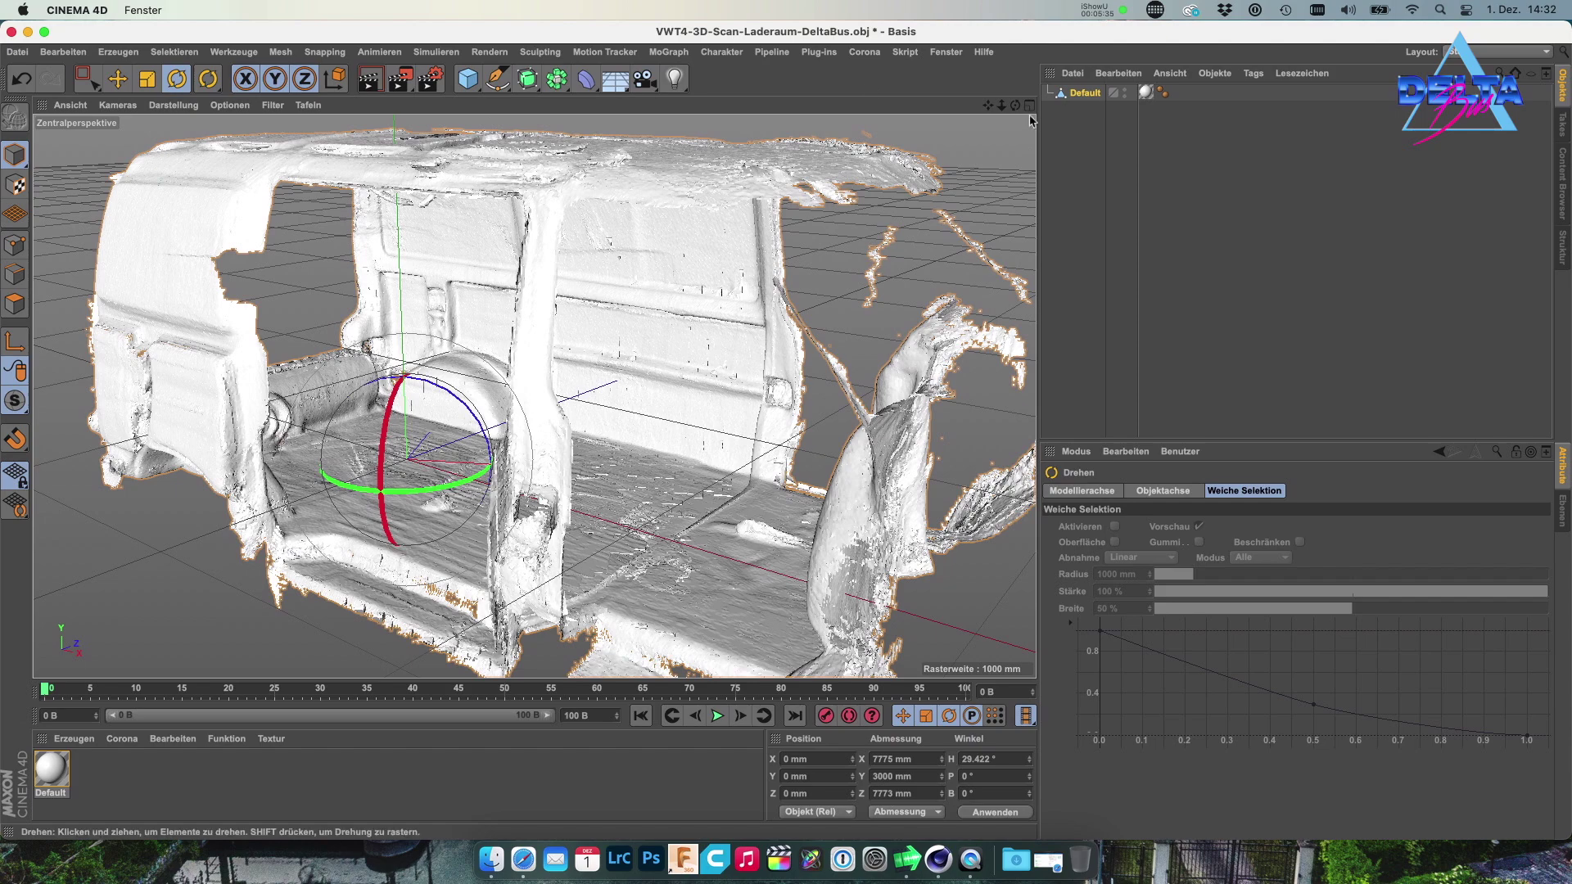
drag(1018, 108, 1017, 108)
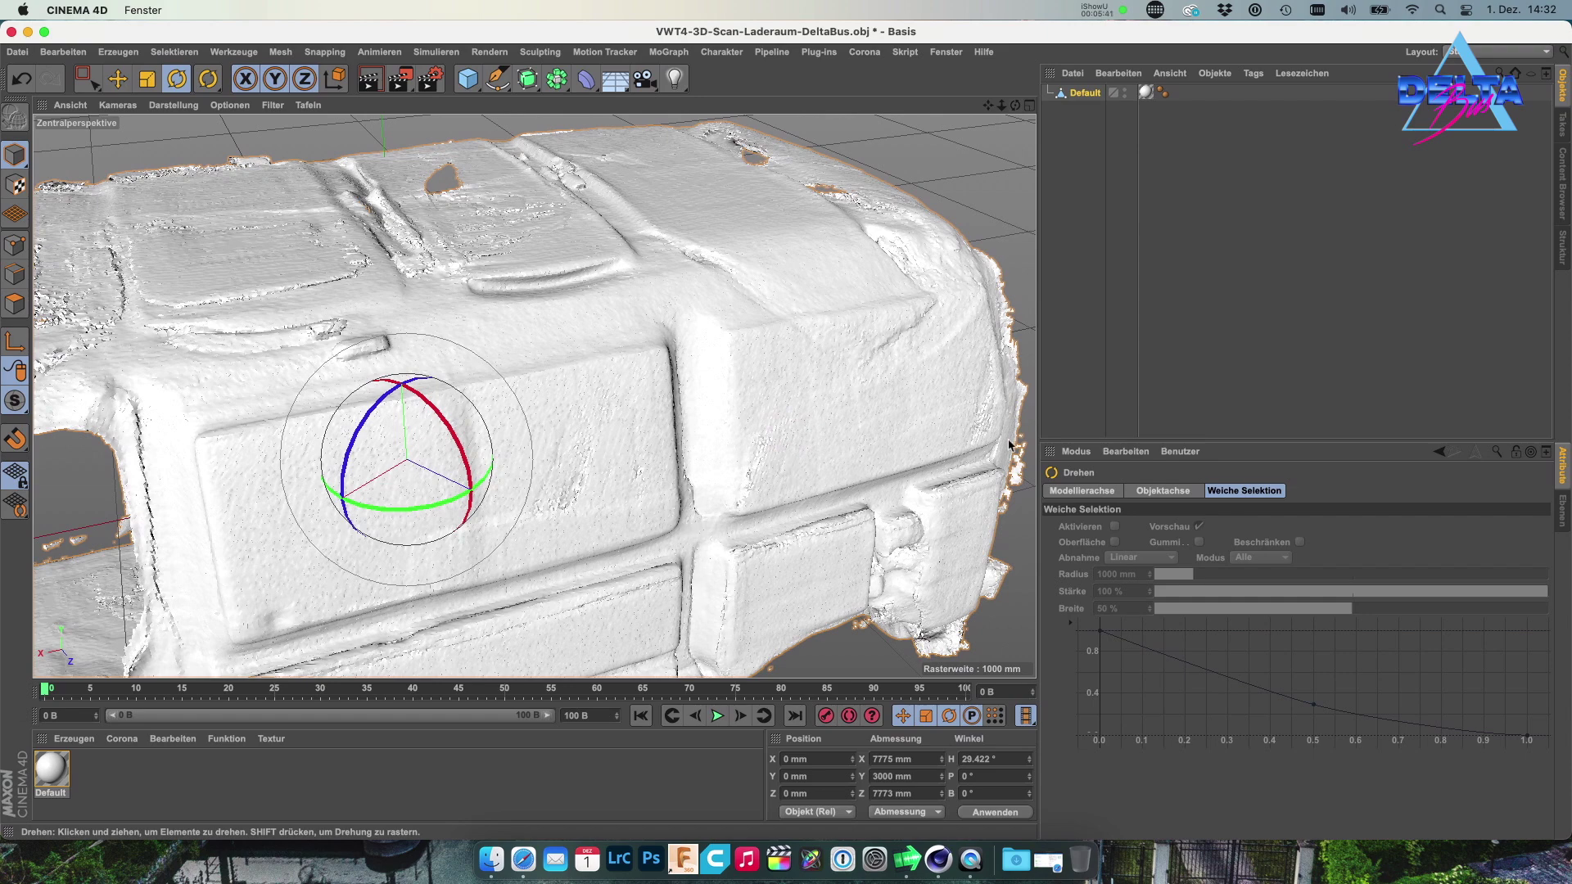
key(h)
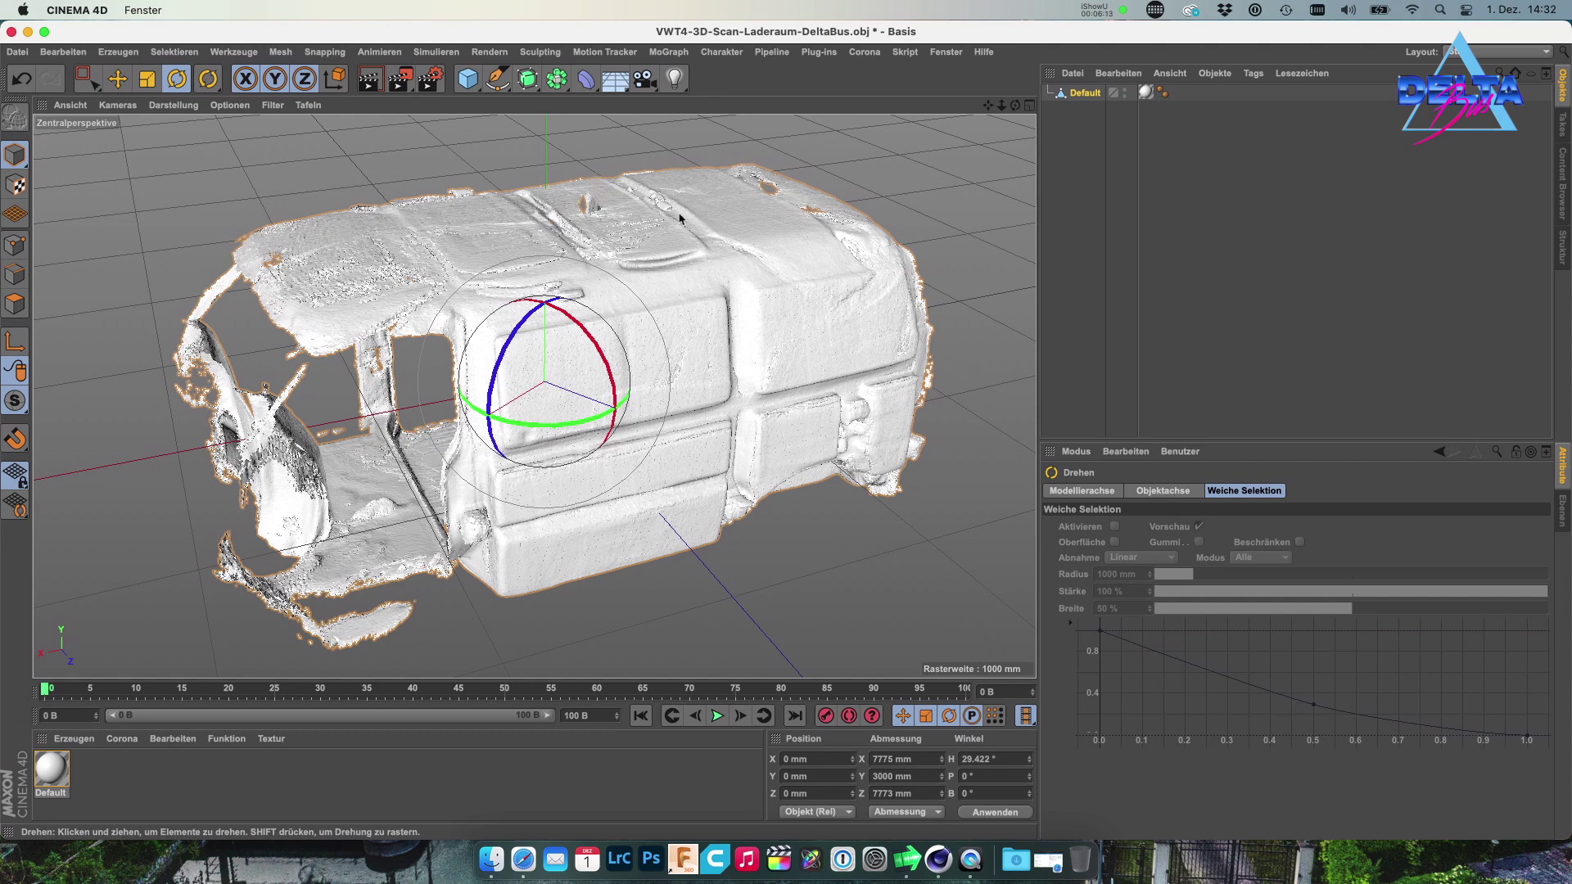
drag(1015, 106, 643, 255)
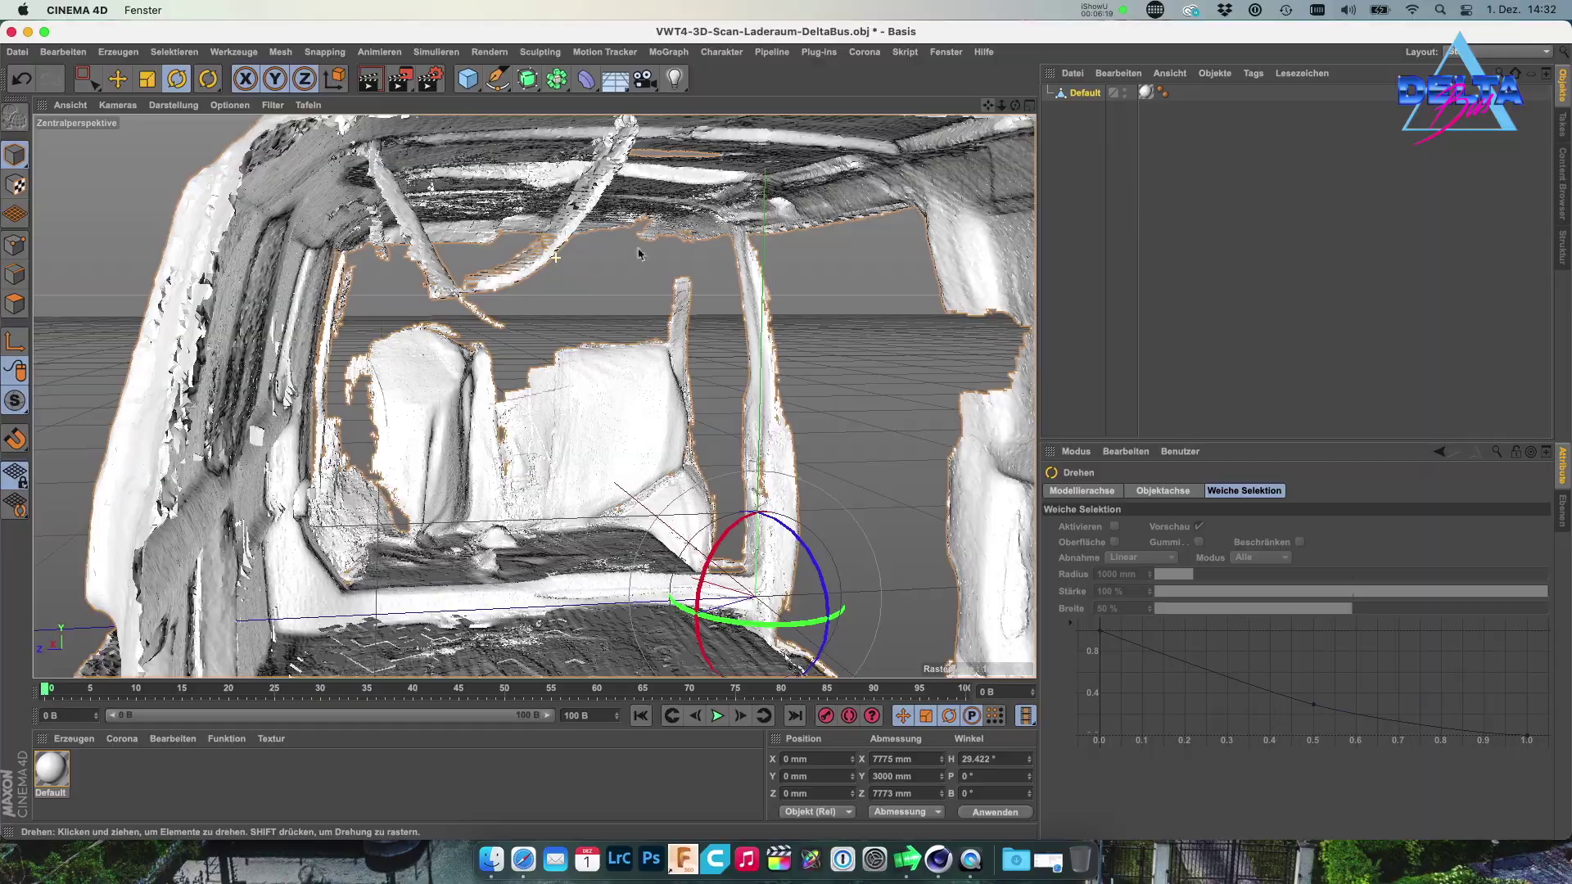
drag(1015, 105, 989, 112)
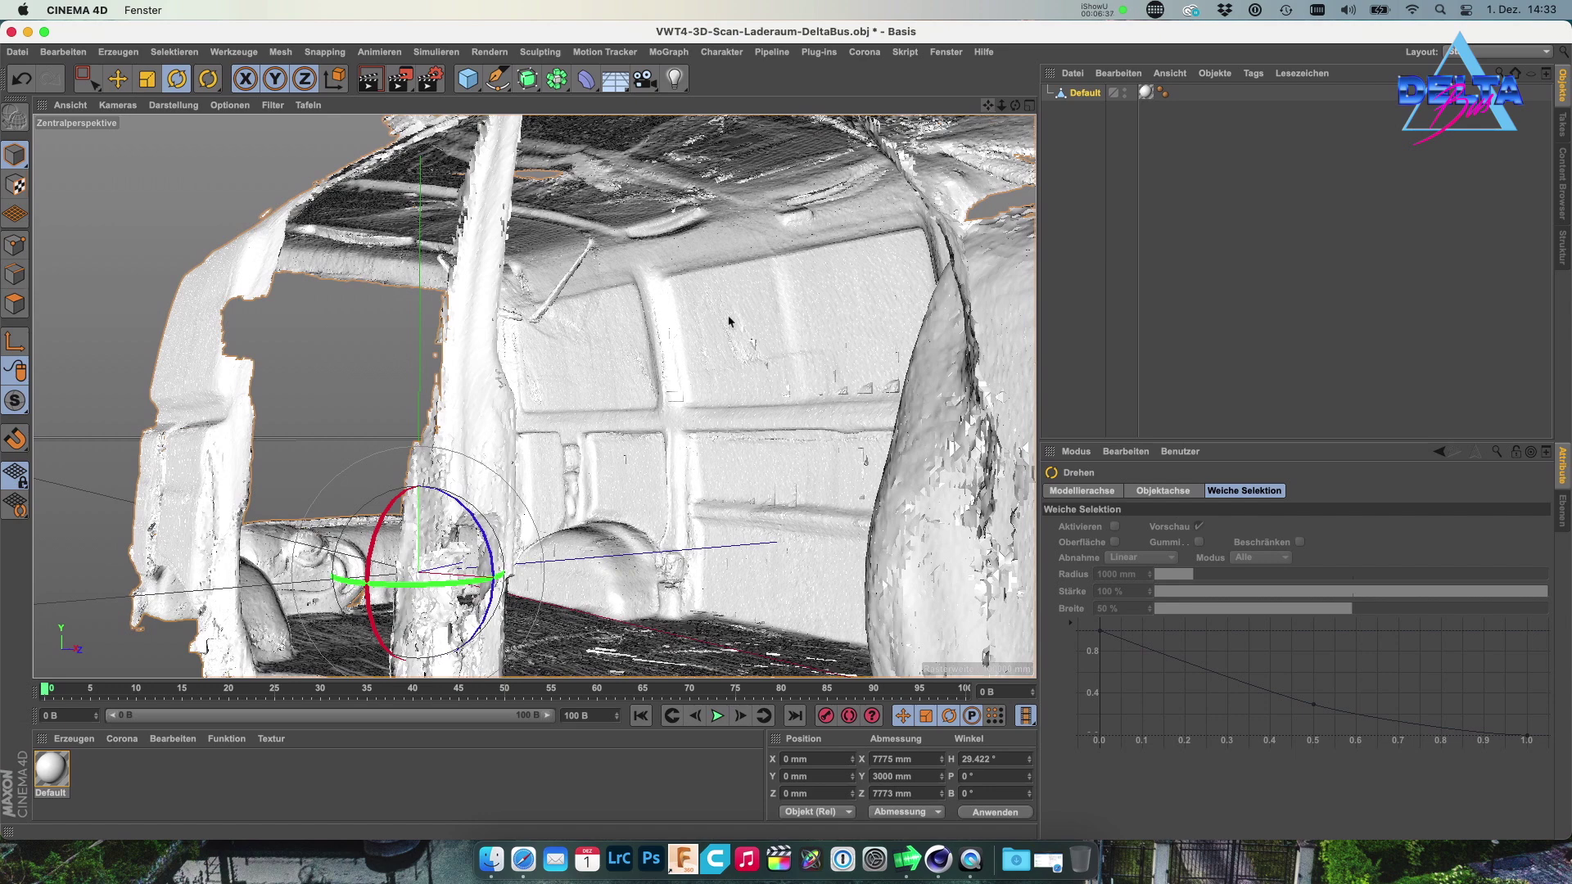
scroll(690, 377, down, 5)
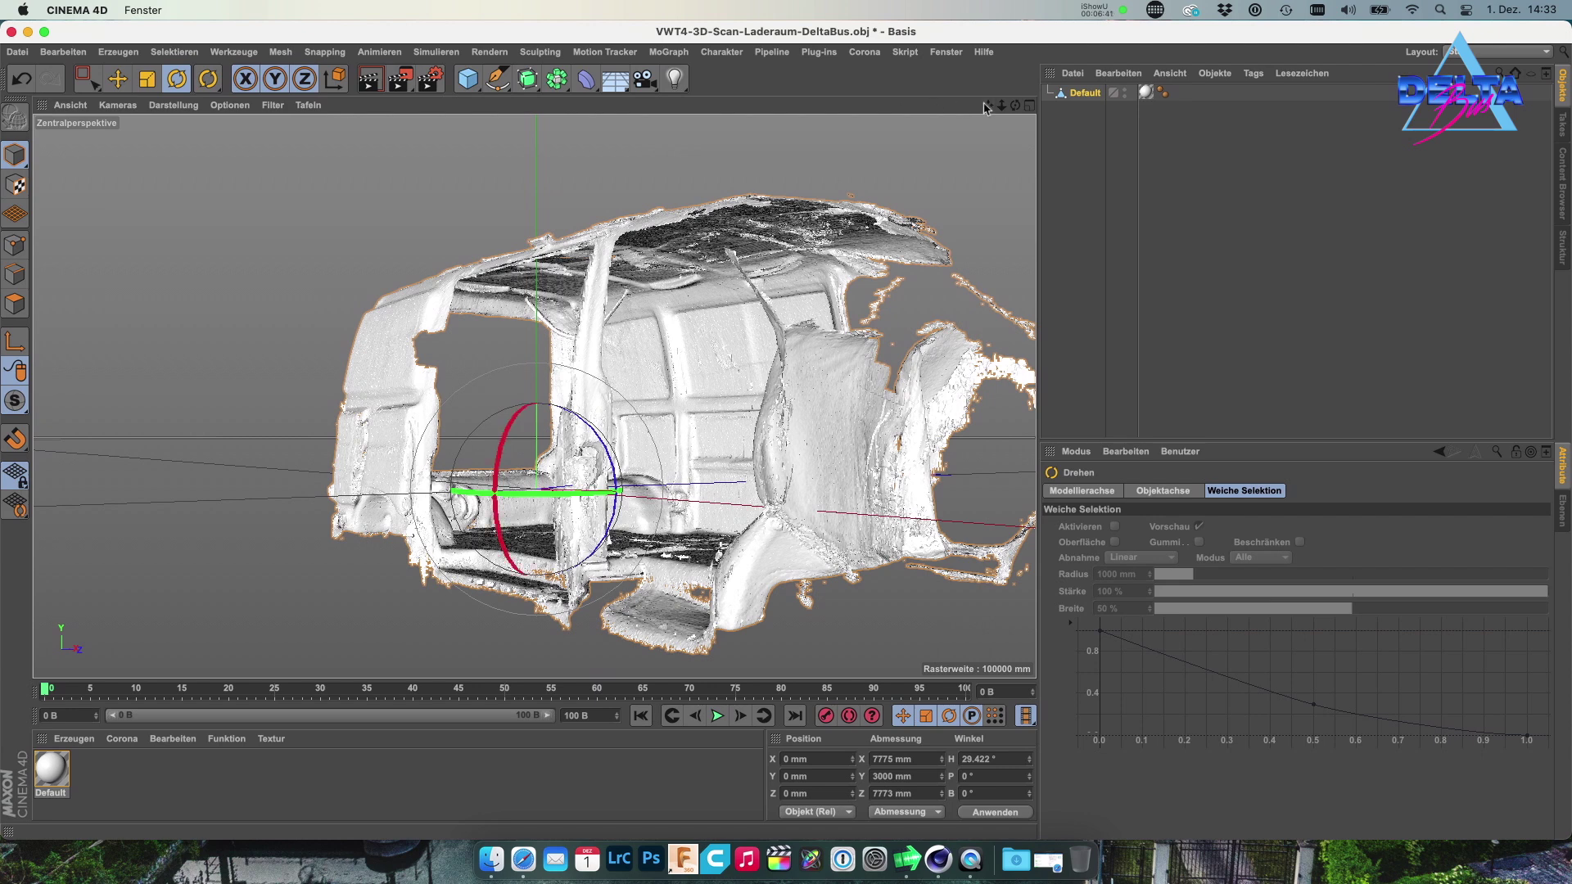
drag(988, 106, 913, 106)
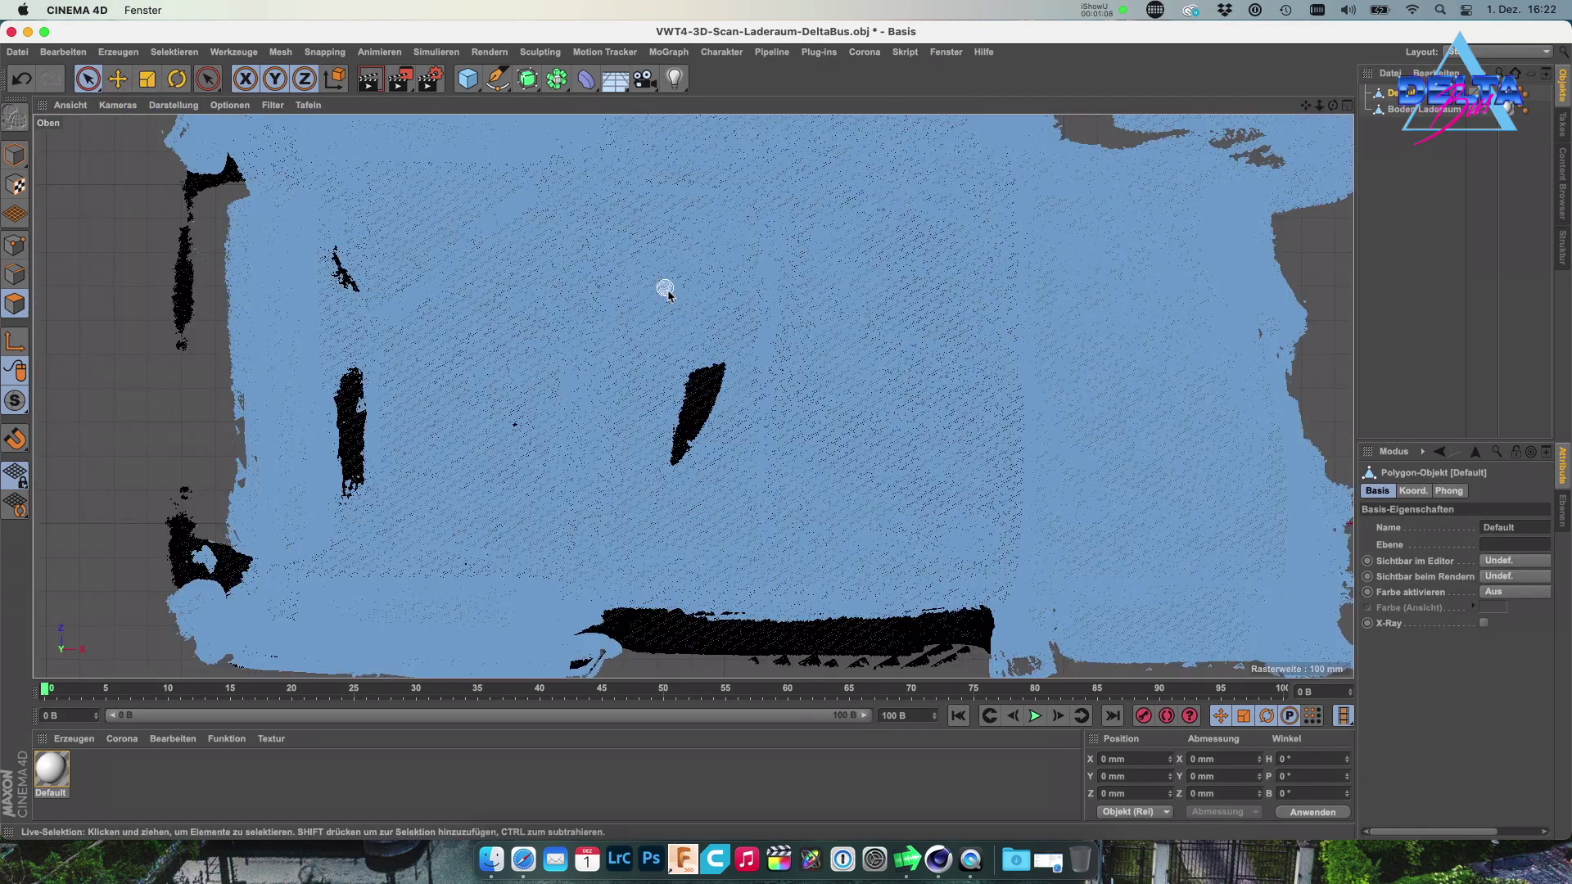
Set the top view to constant shading and rectangle-select the upper half of the van mesh
click(174, 105)
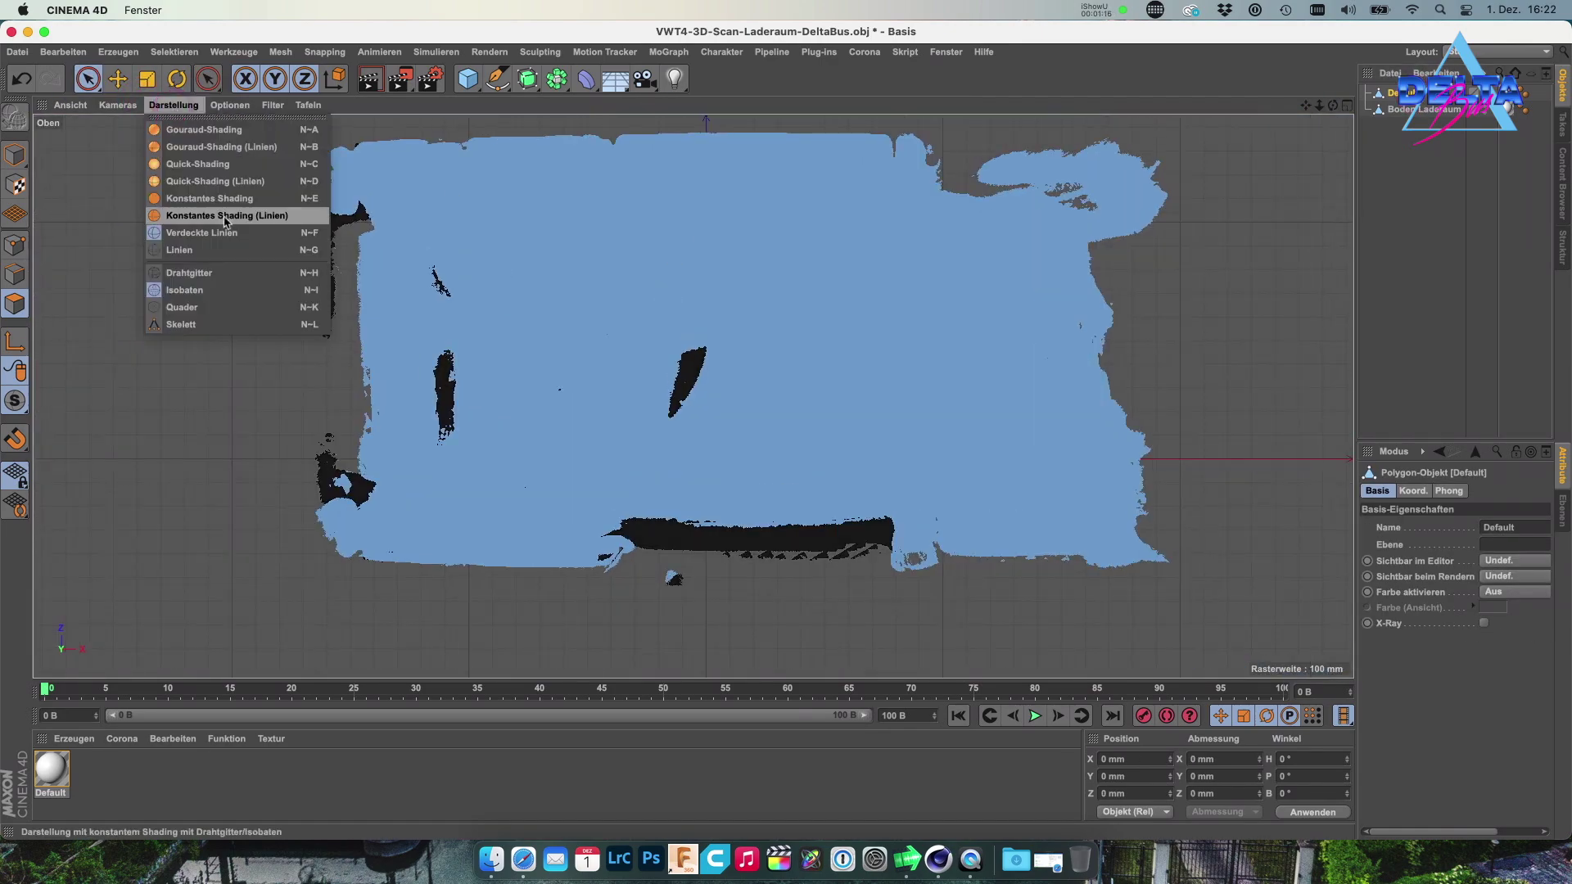
click(209, 198)
click(173, 104)
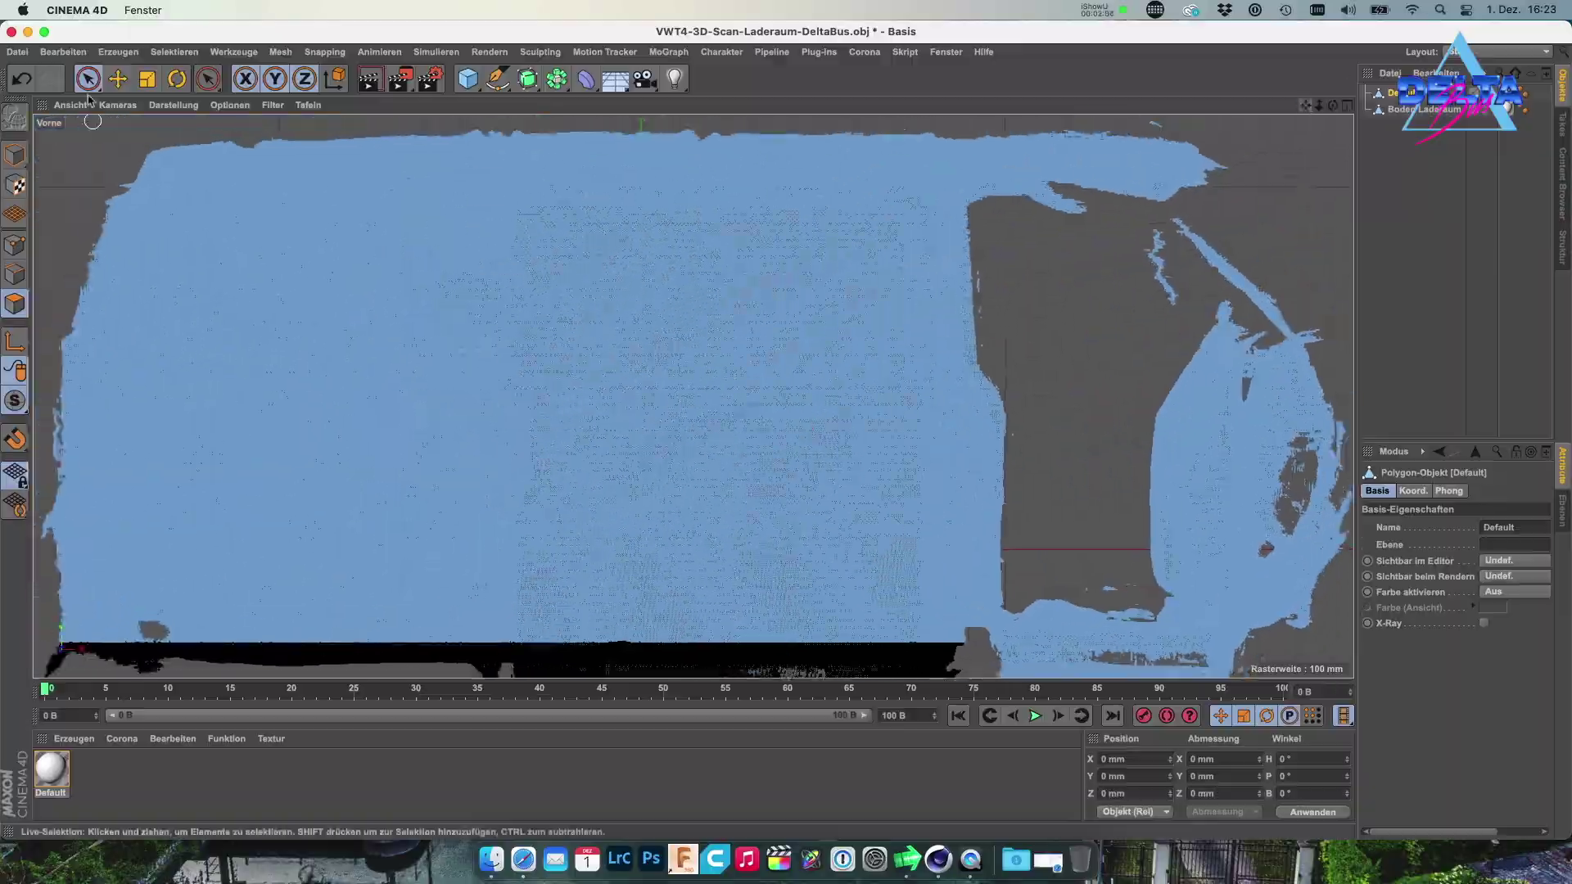
key(0)
drag(109, 394, 1351, 114)
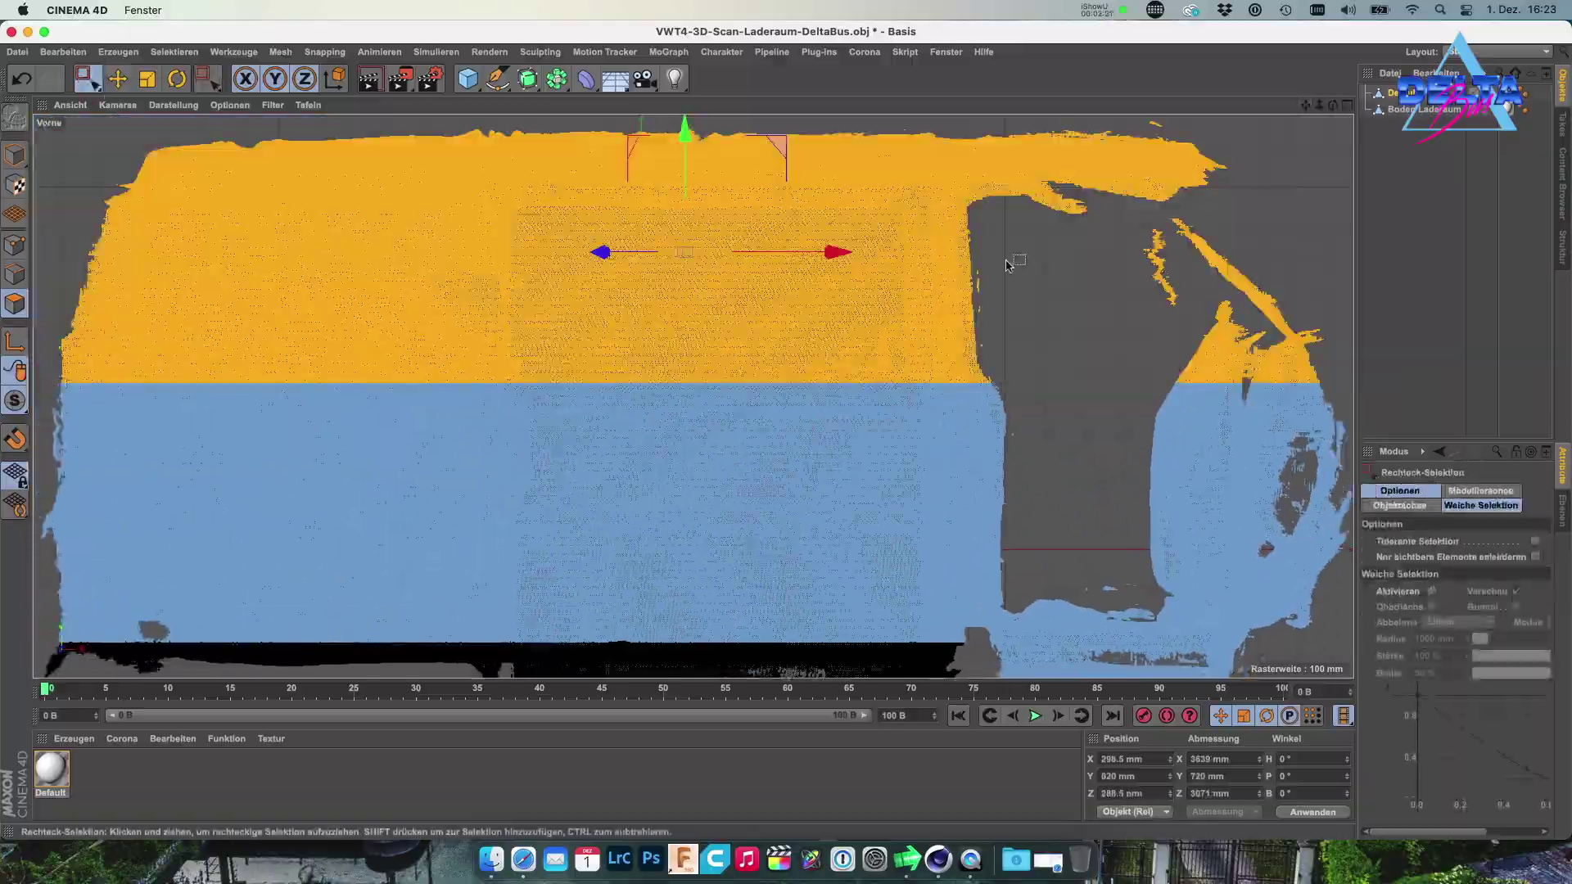
mouse_move(730, 446)
alt+mouse_down()
mouse_move(790, 430)
mouse_move(1336, 111)
alt+mouse_up()
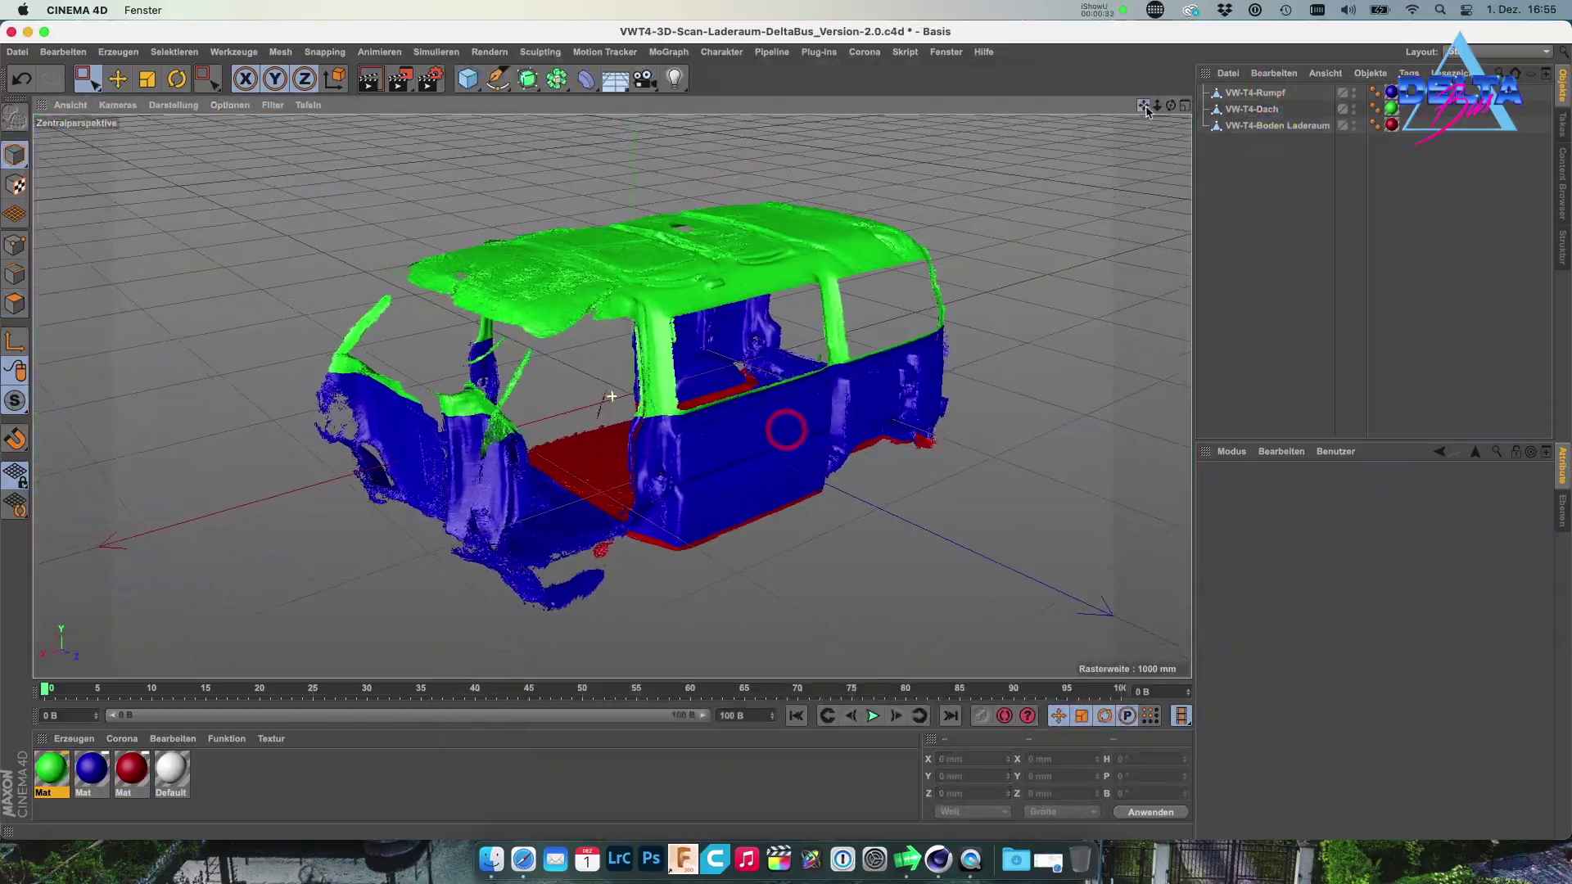
Pan and orbit to view the green roof, blue body and red floor meshes
drag(1146, 110, 1146, 111)
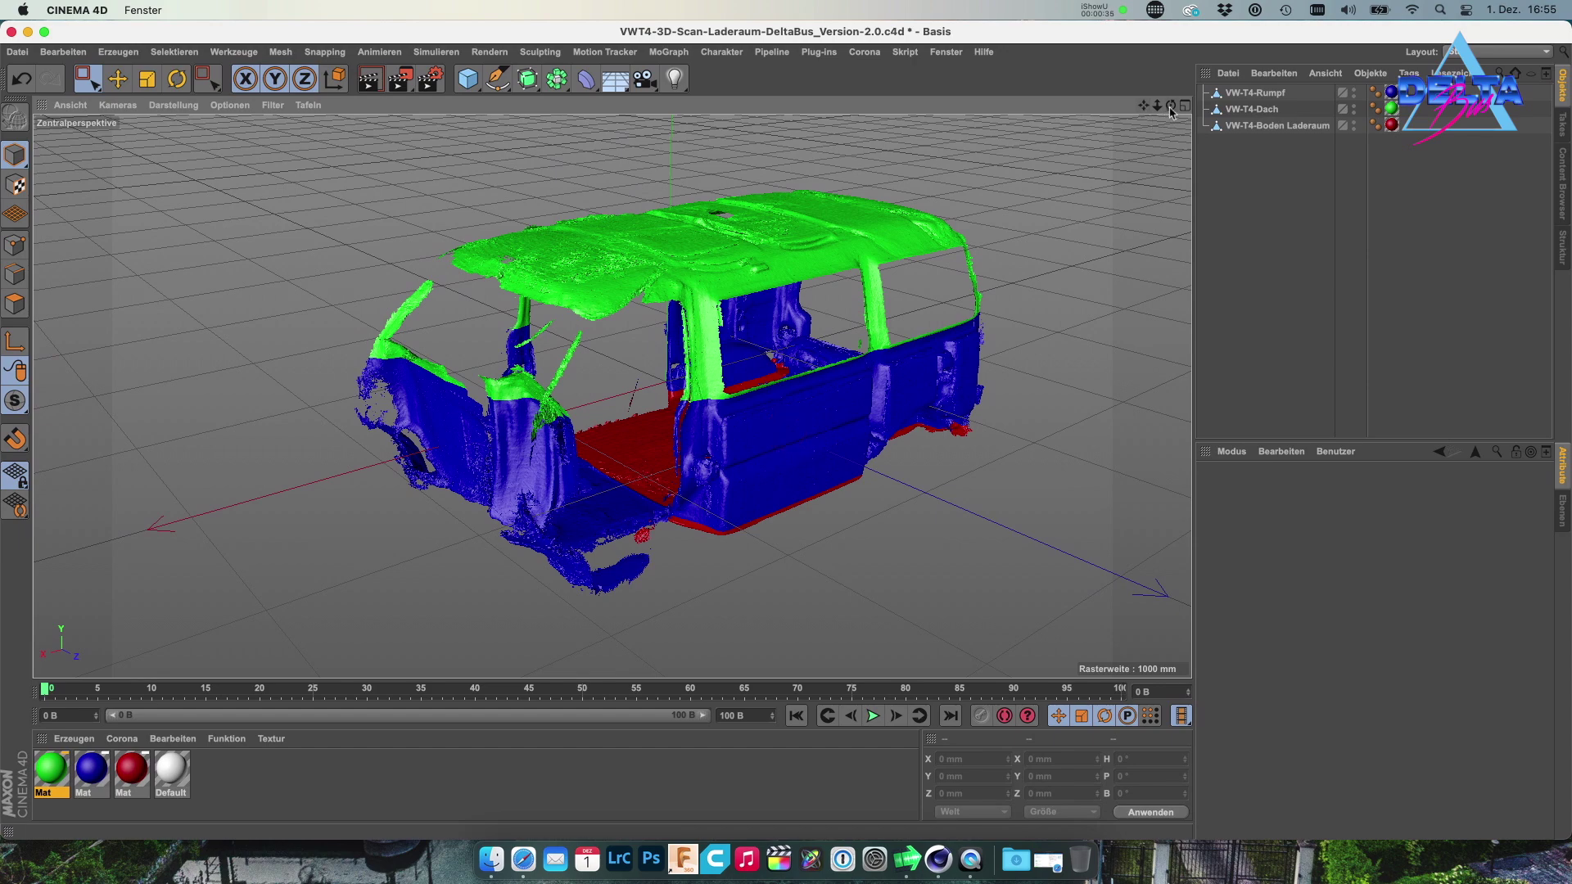
drag(1171, 112, 1170, 112)
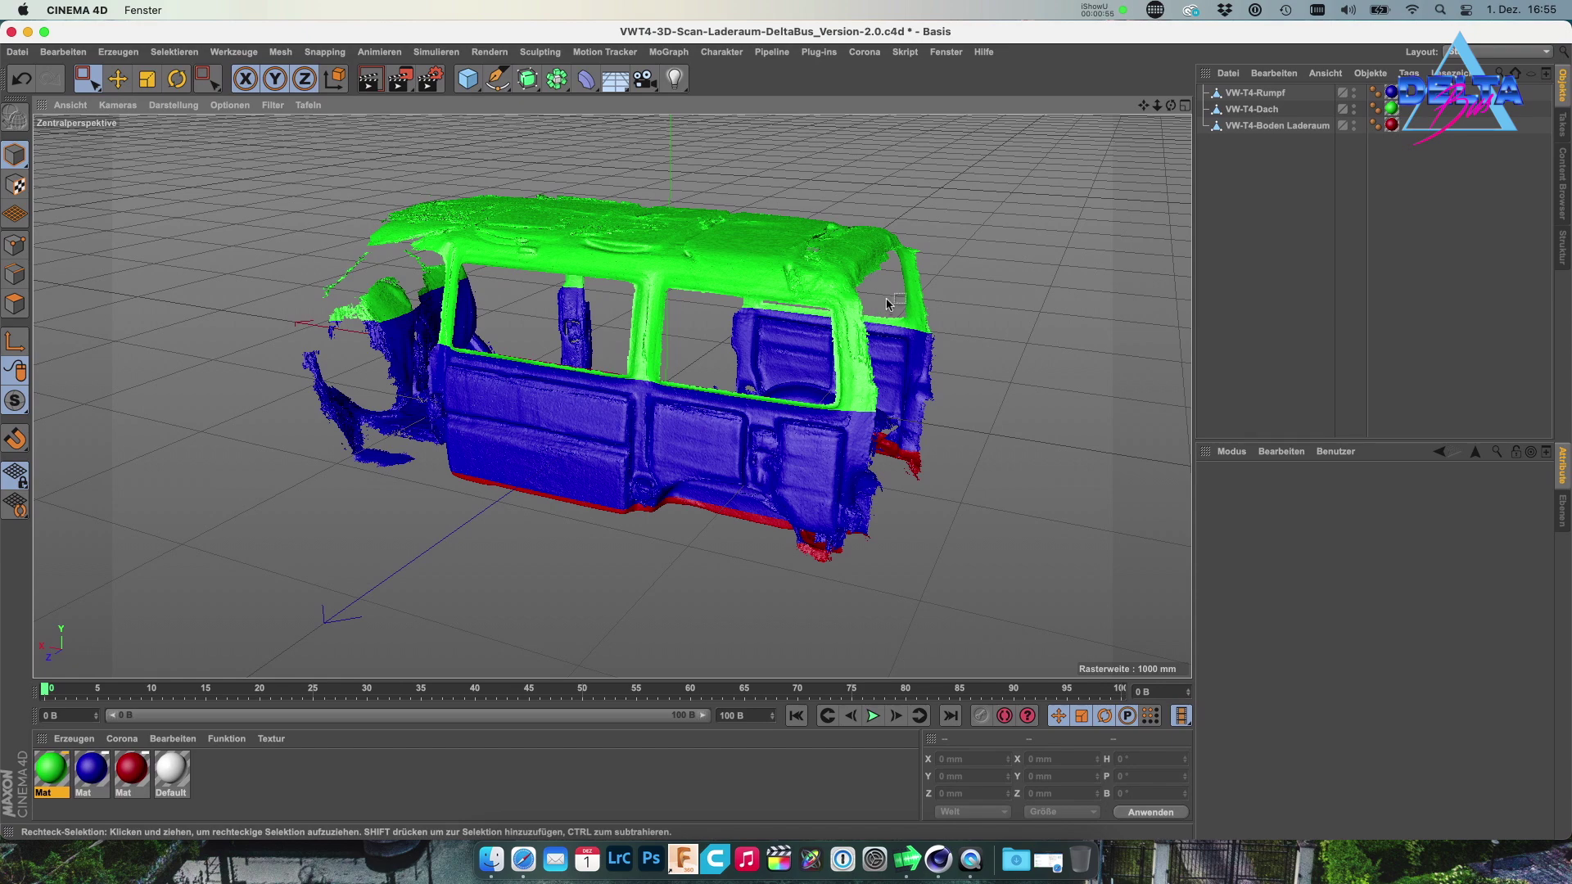
scroll(887, 303, up, 5)
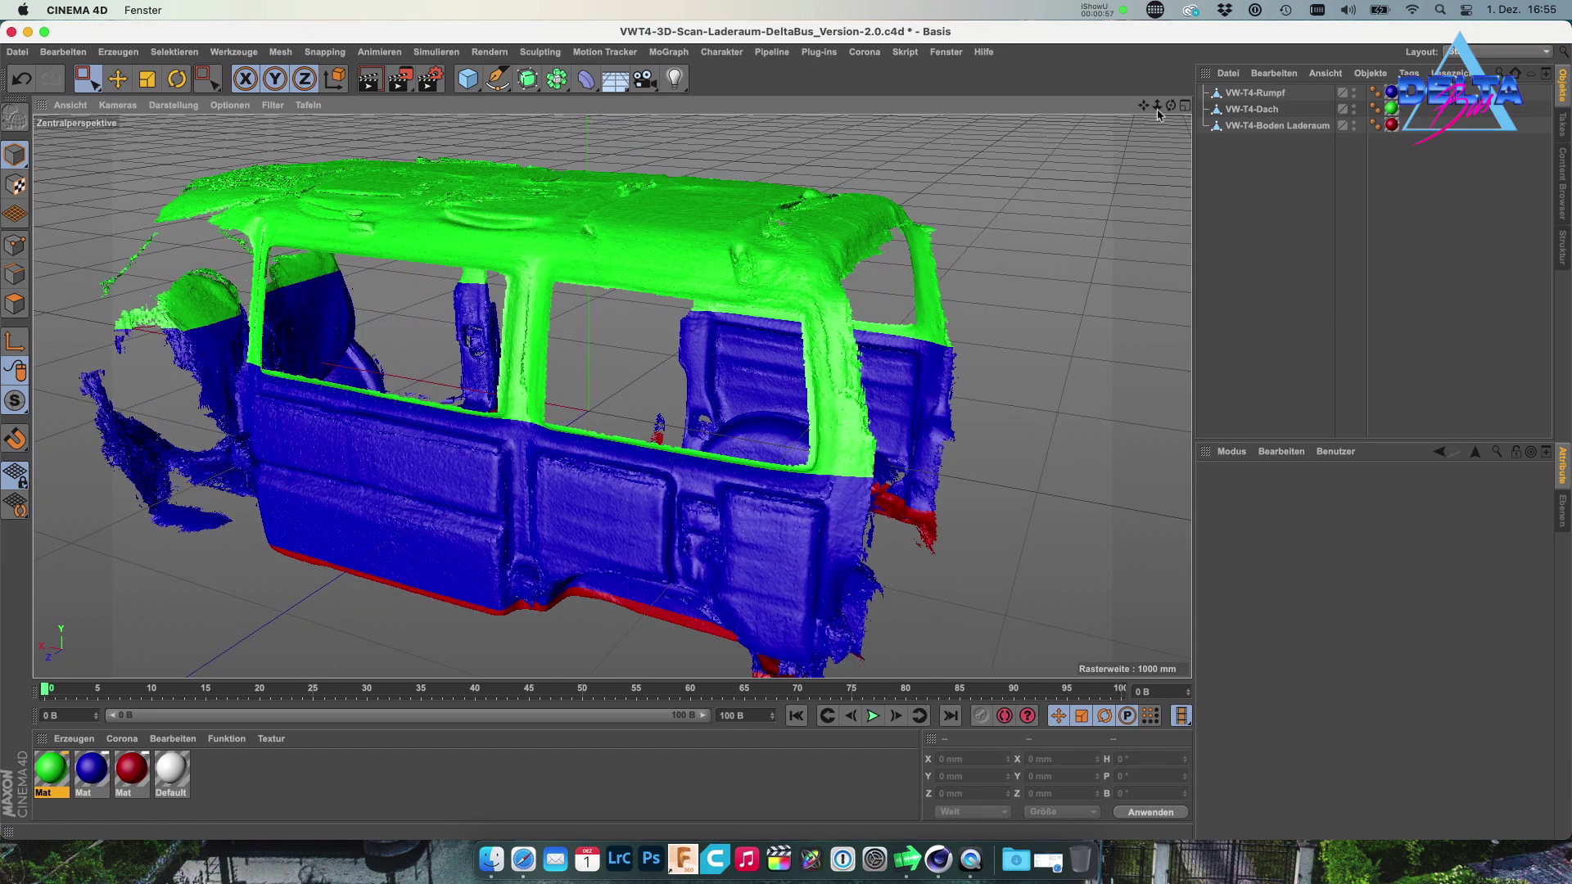
drag(1171, 105, 786, 430)
drag(1176, 110, 1140, 110)
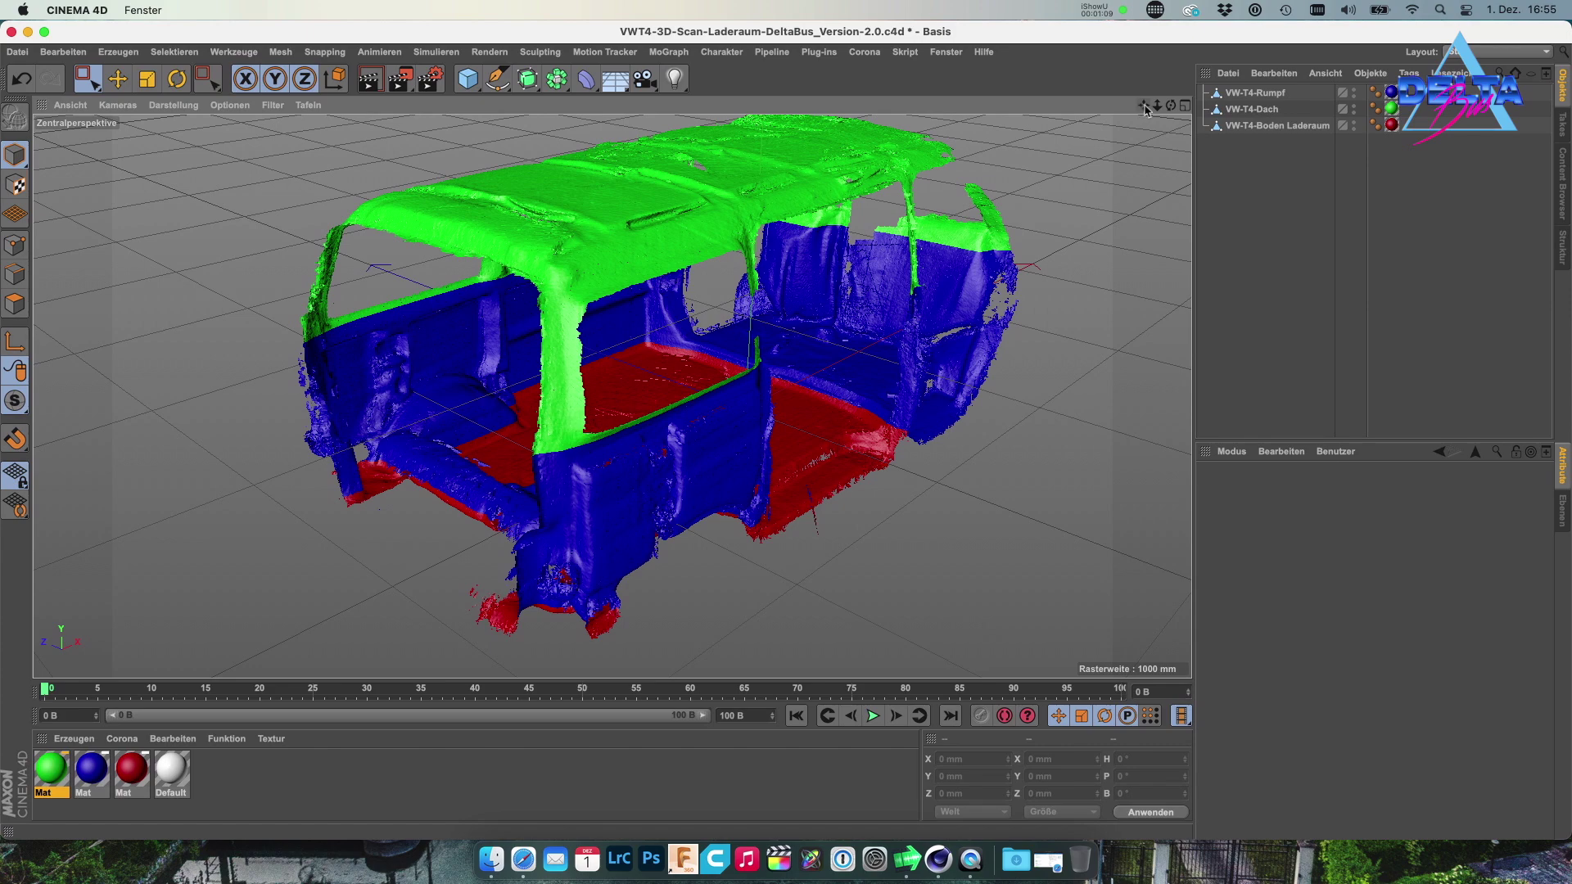
drag(1138, 104, 1171, 110)
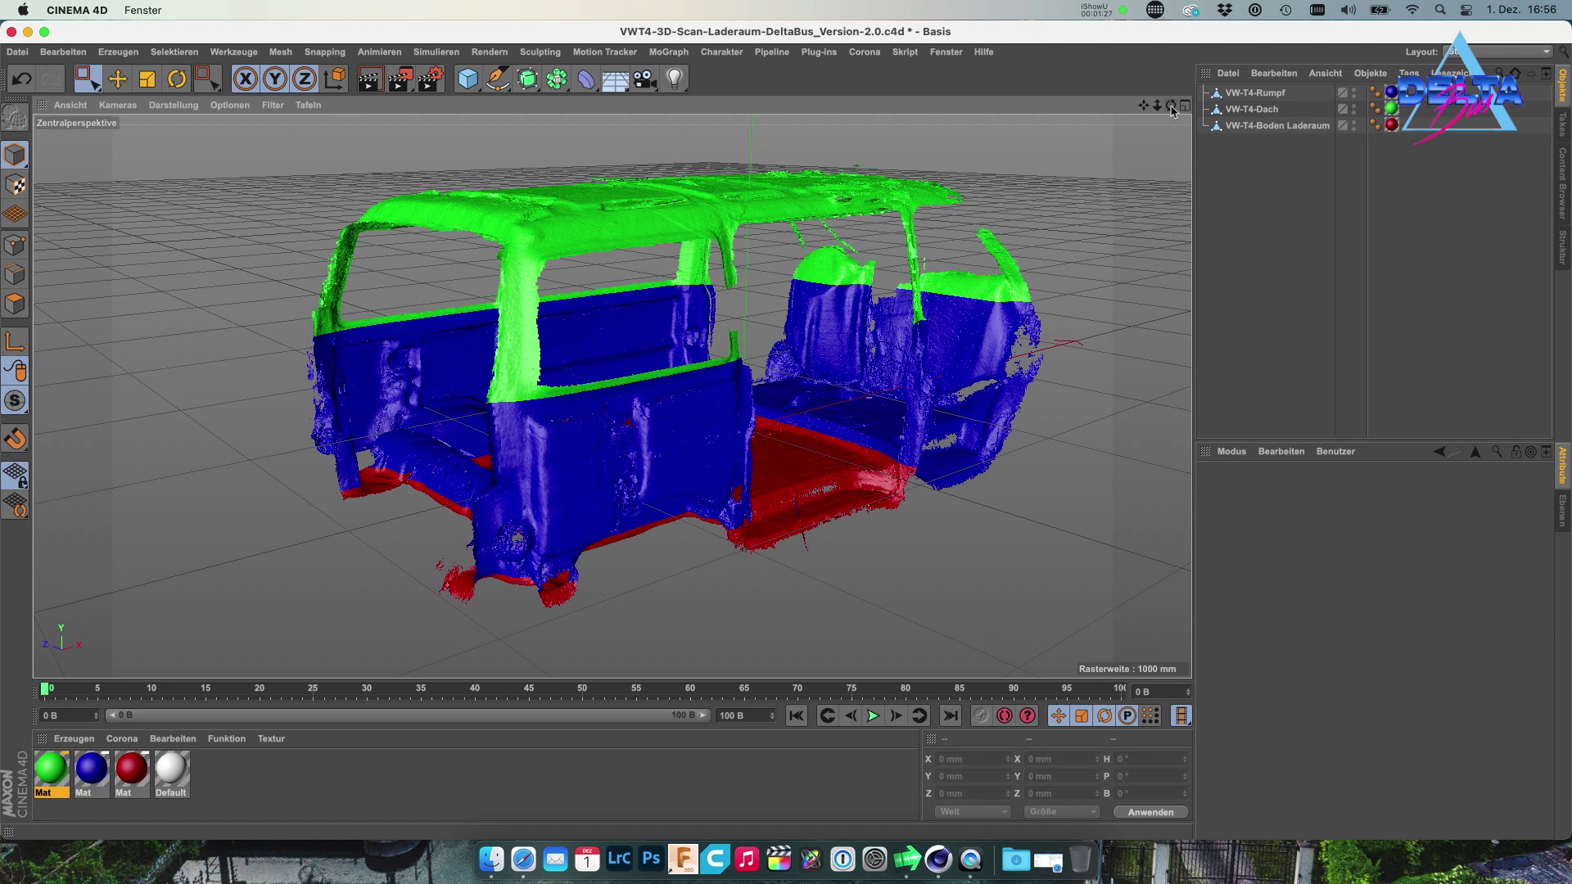
drag(1172, 112, 1170, 109)
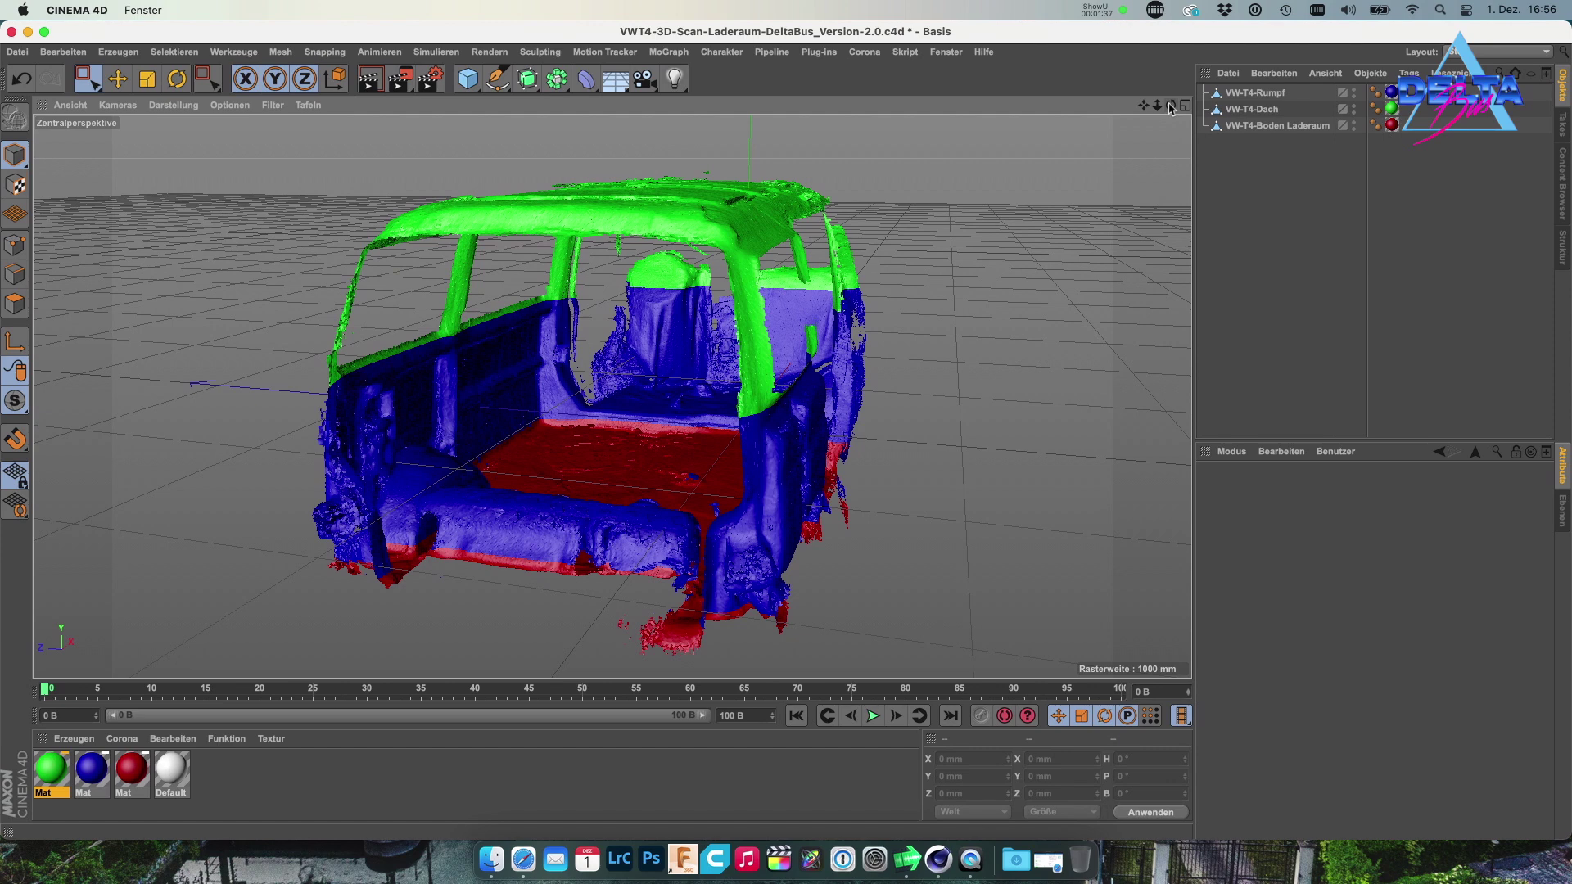
drag(1171, 109, 1170, 108)
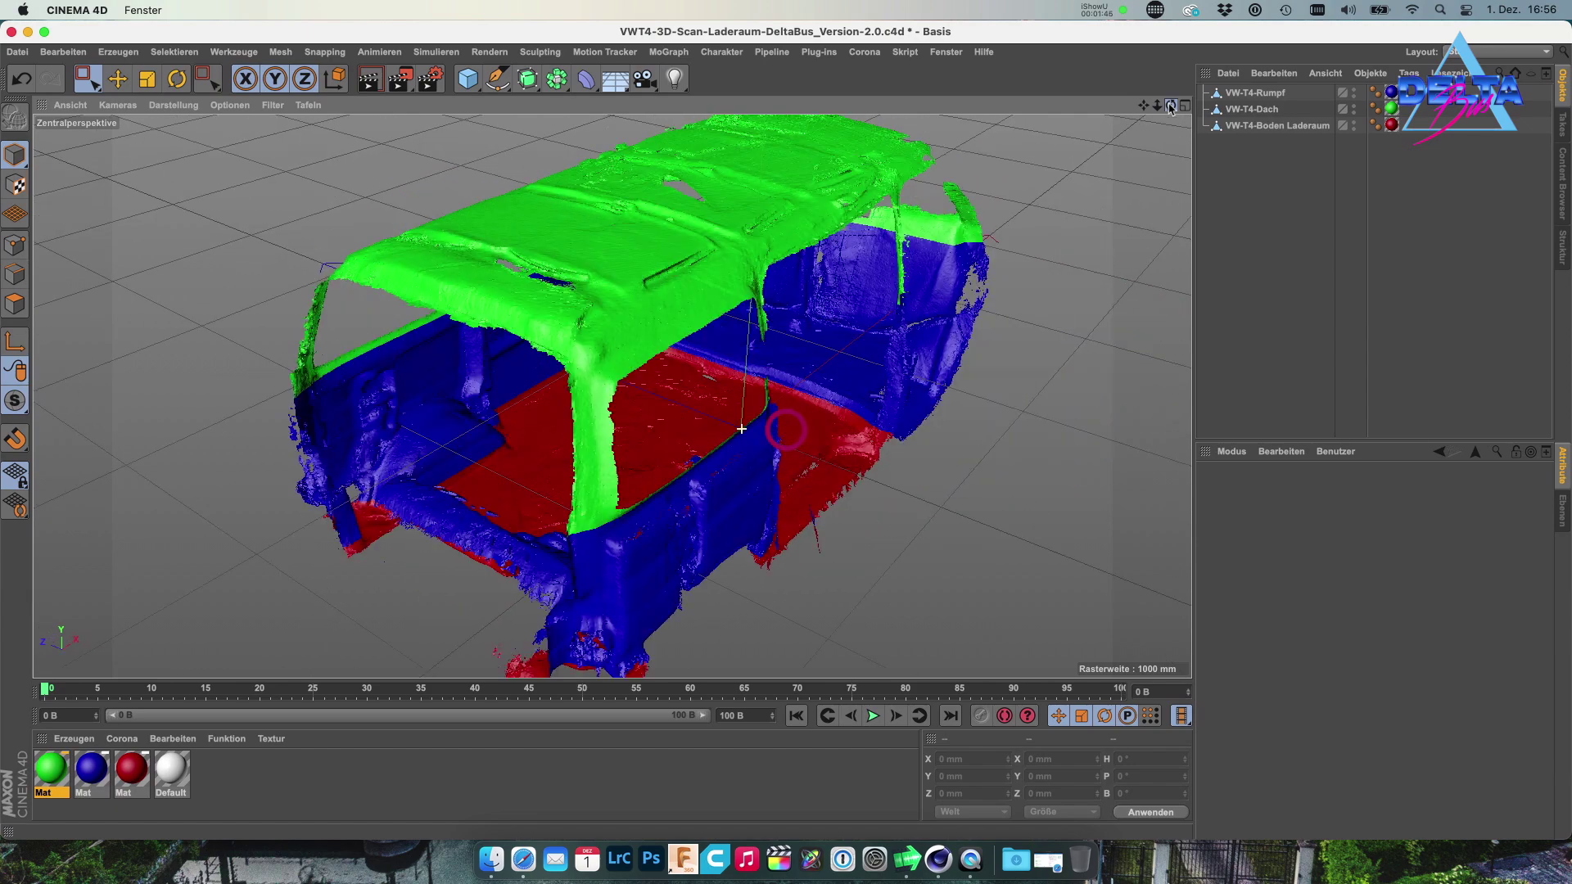
drag(1144, 109, 1145, 111)
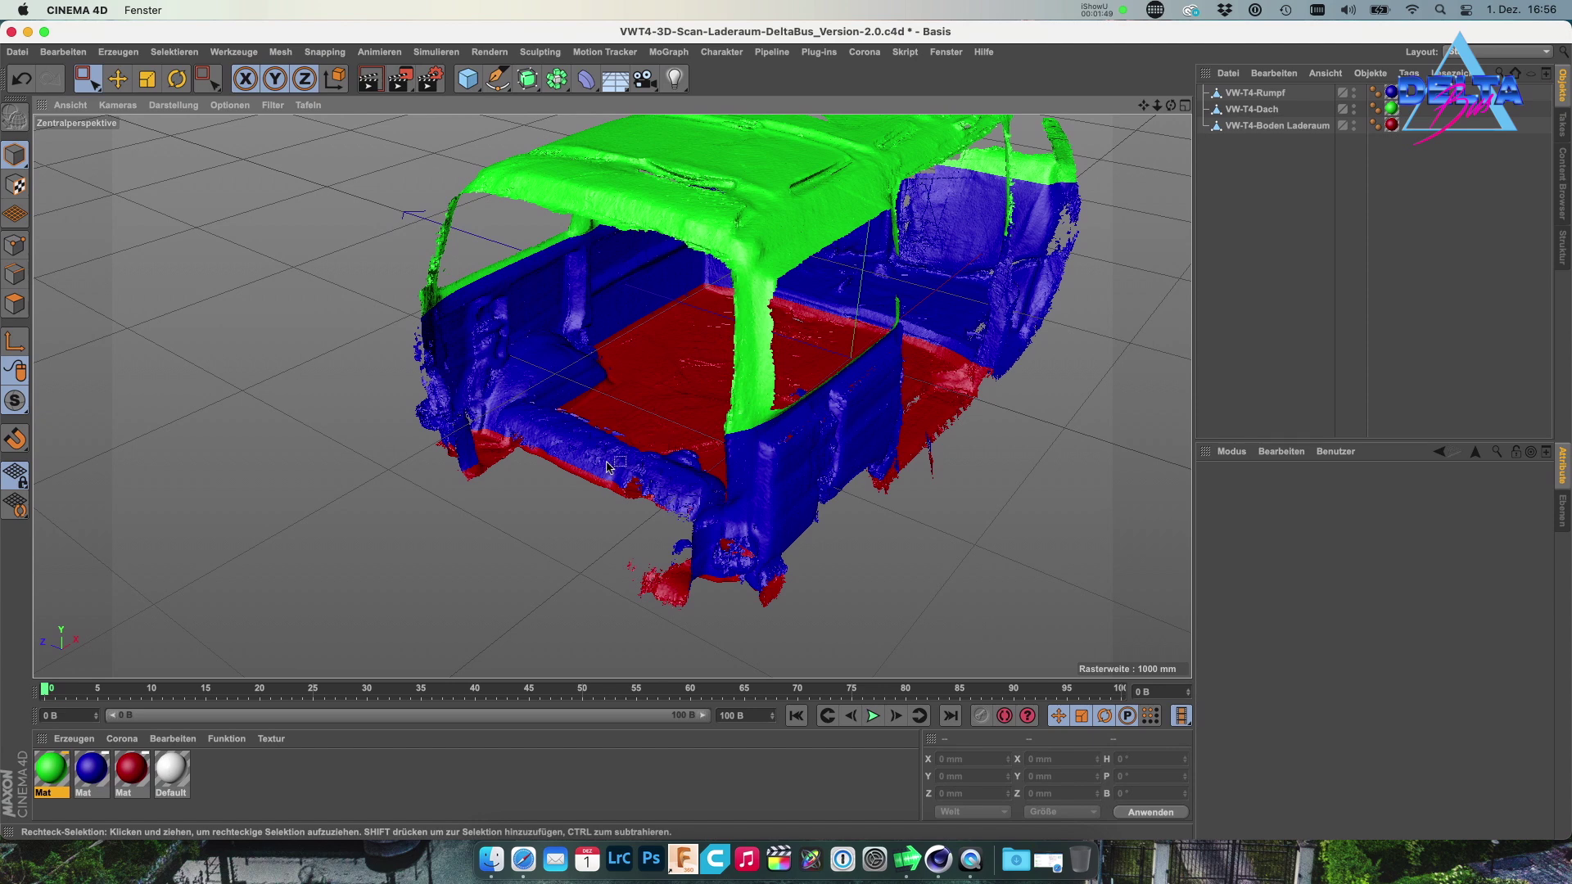
scroll(601, 475, up, 2)
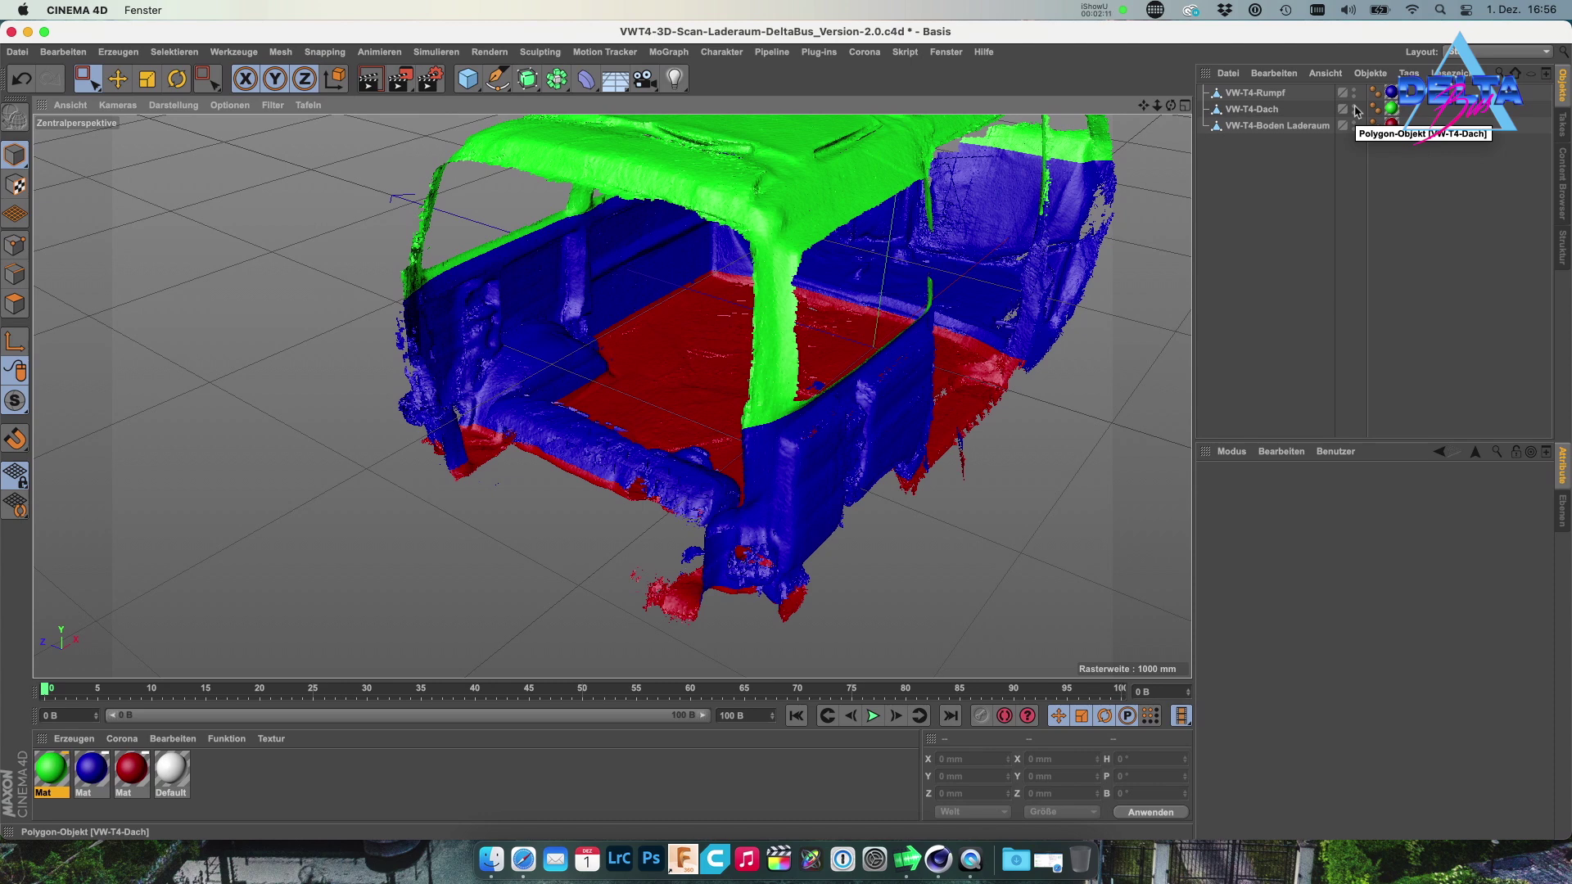
Toggle visibility of the VW-T4-Dach and VW-T4-Rumpf meshes and orbit closer to the van
click(1355, 107)
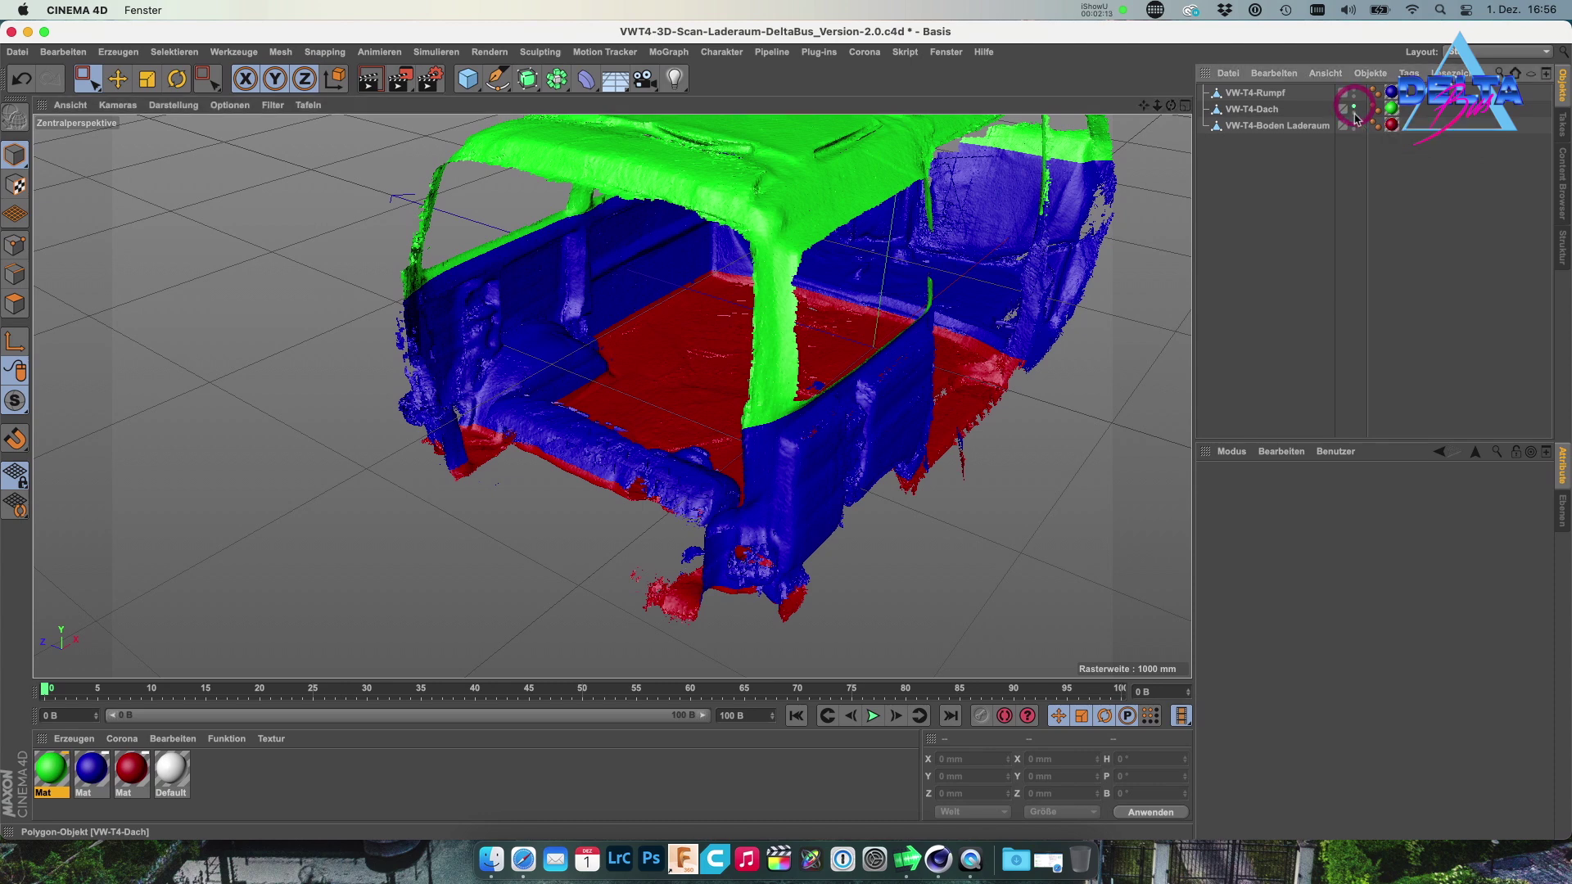
click(1355, 107)
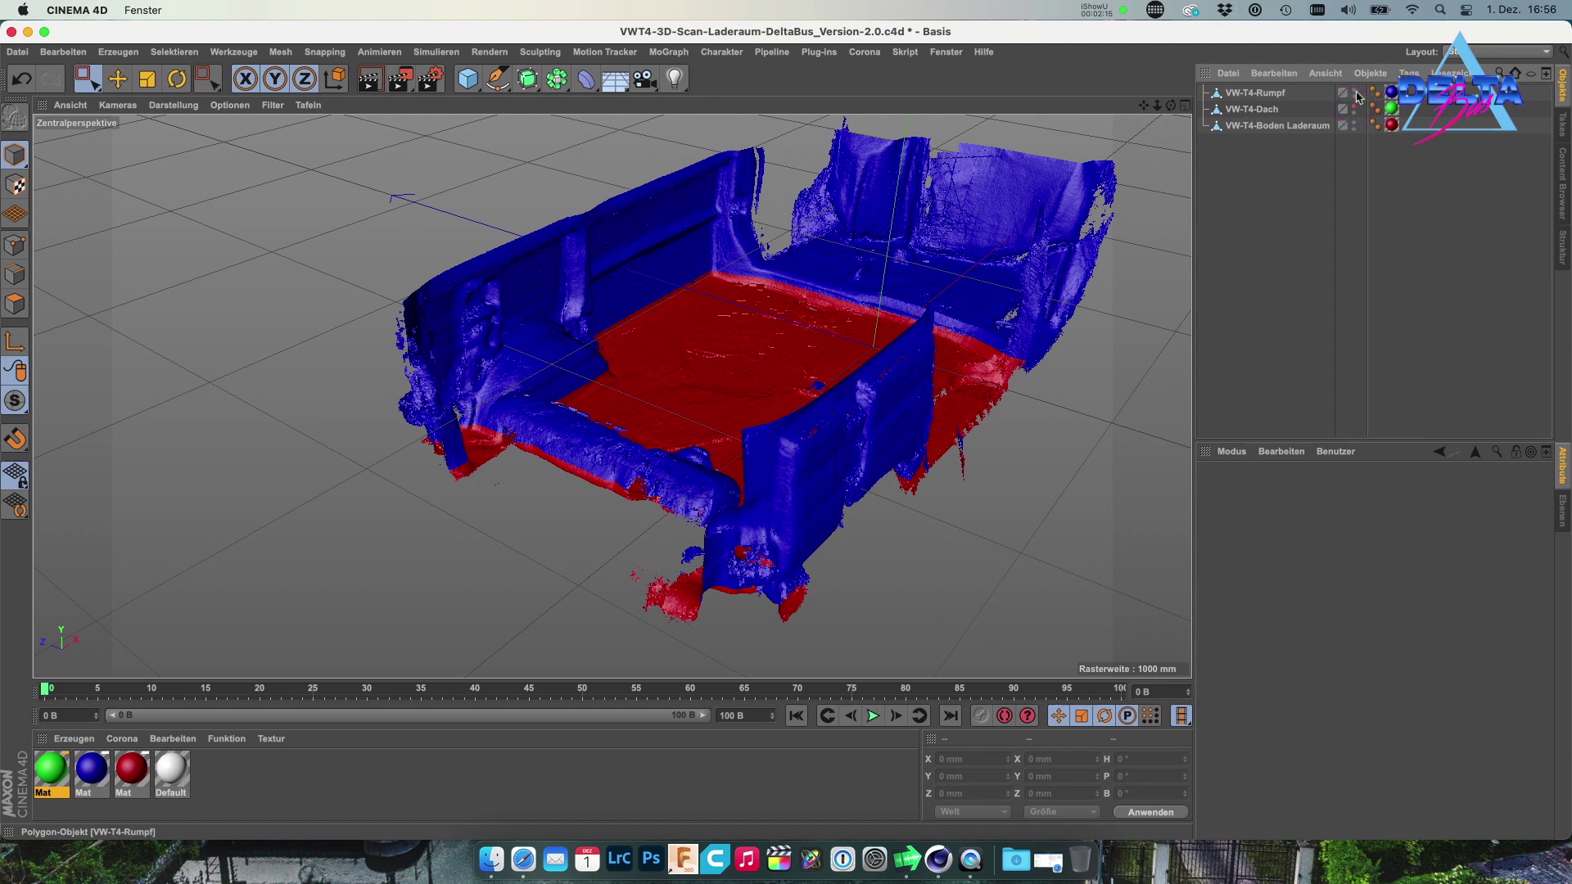
click(1355, 92)
click(1355, 93)
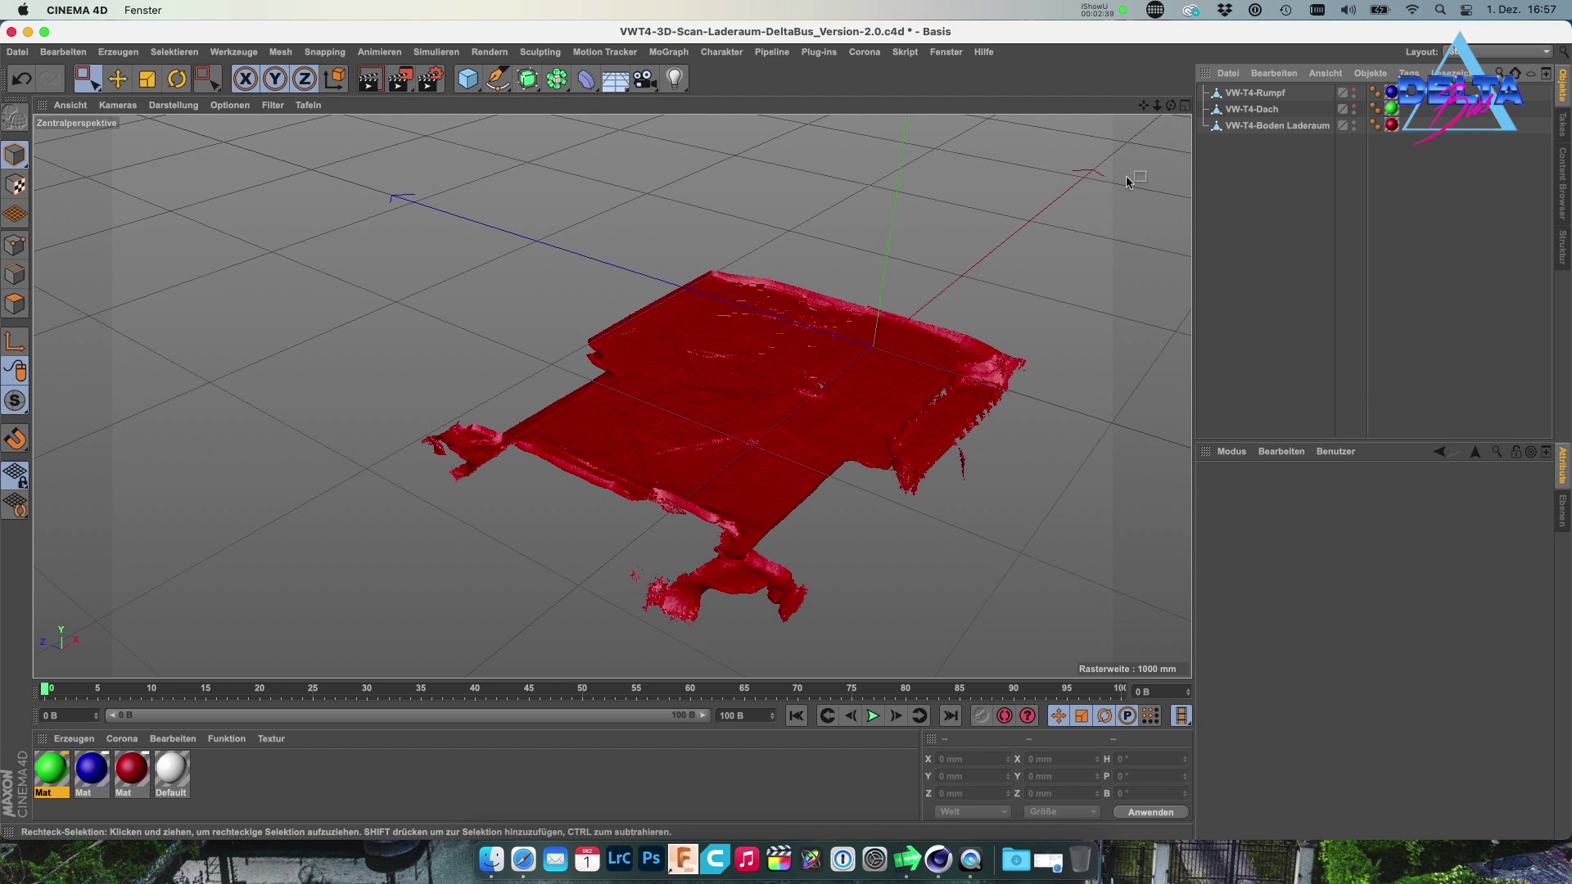
click(1353, 110)
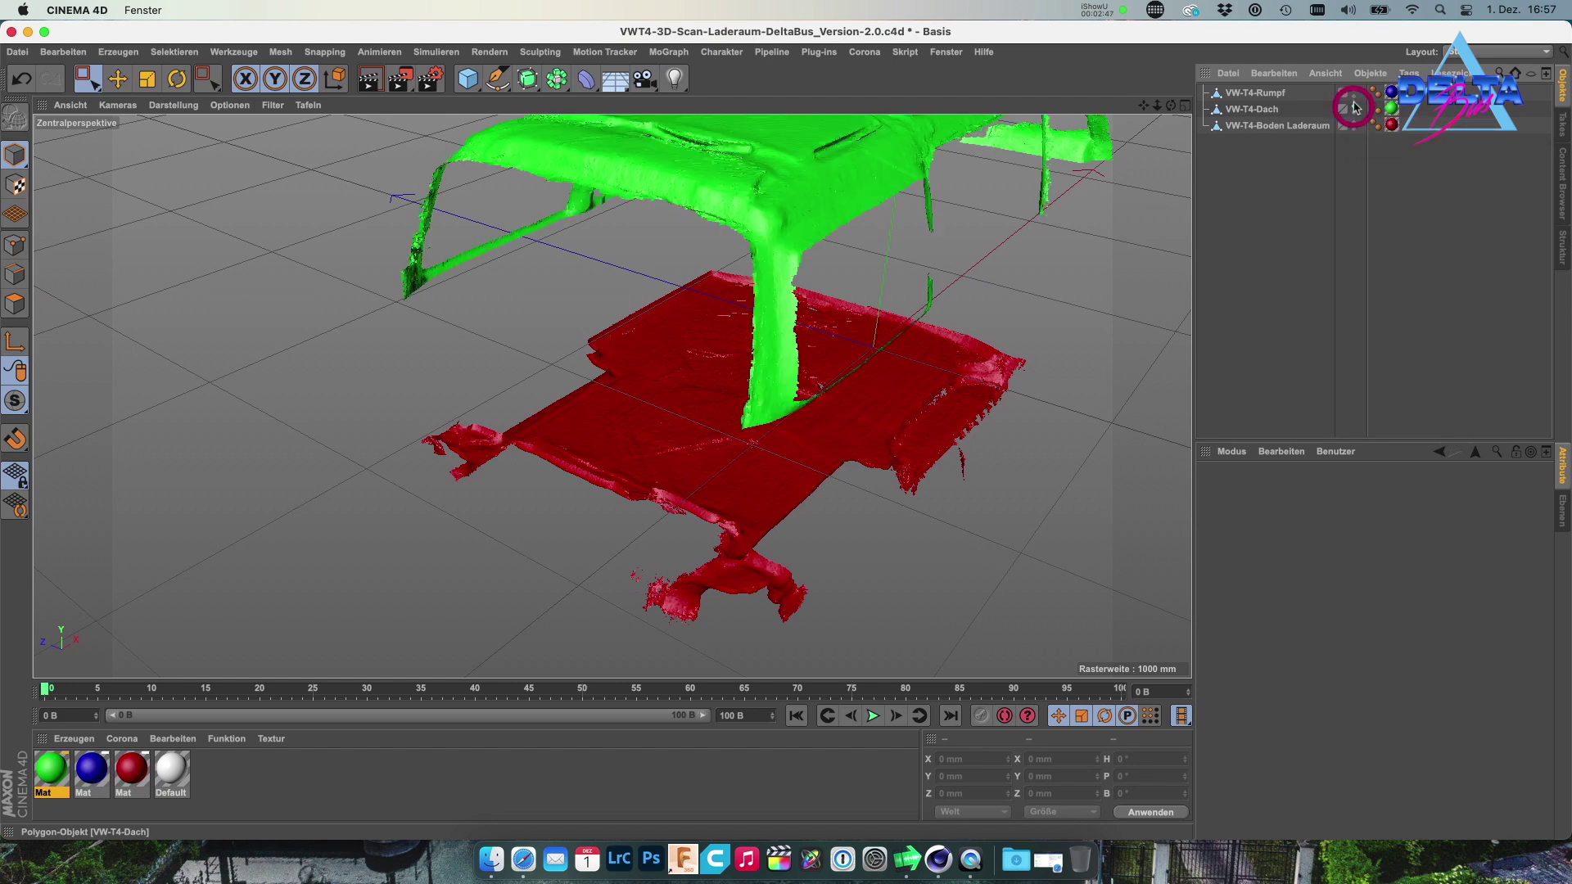
click(1353, 93)
click(1353, 110)
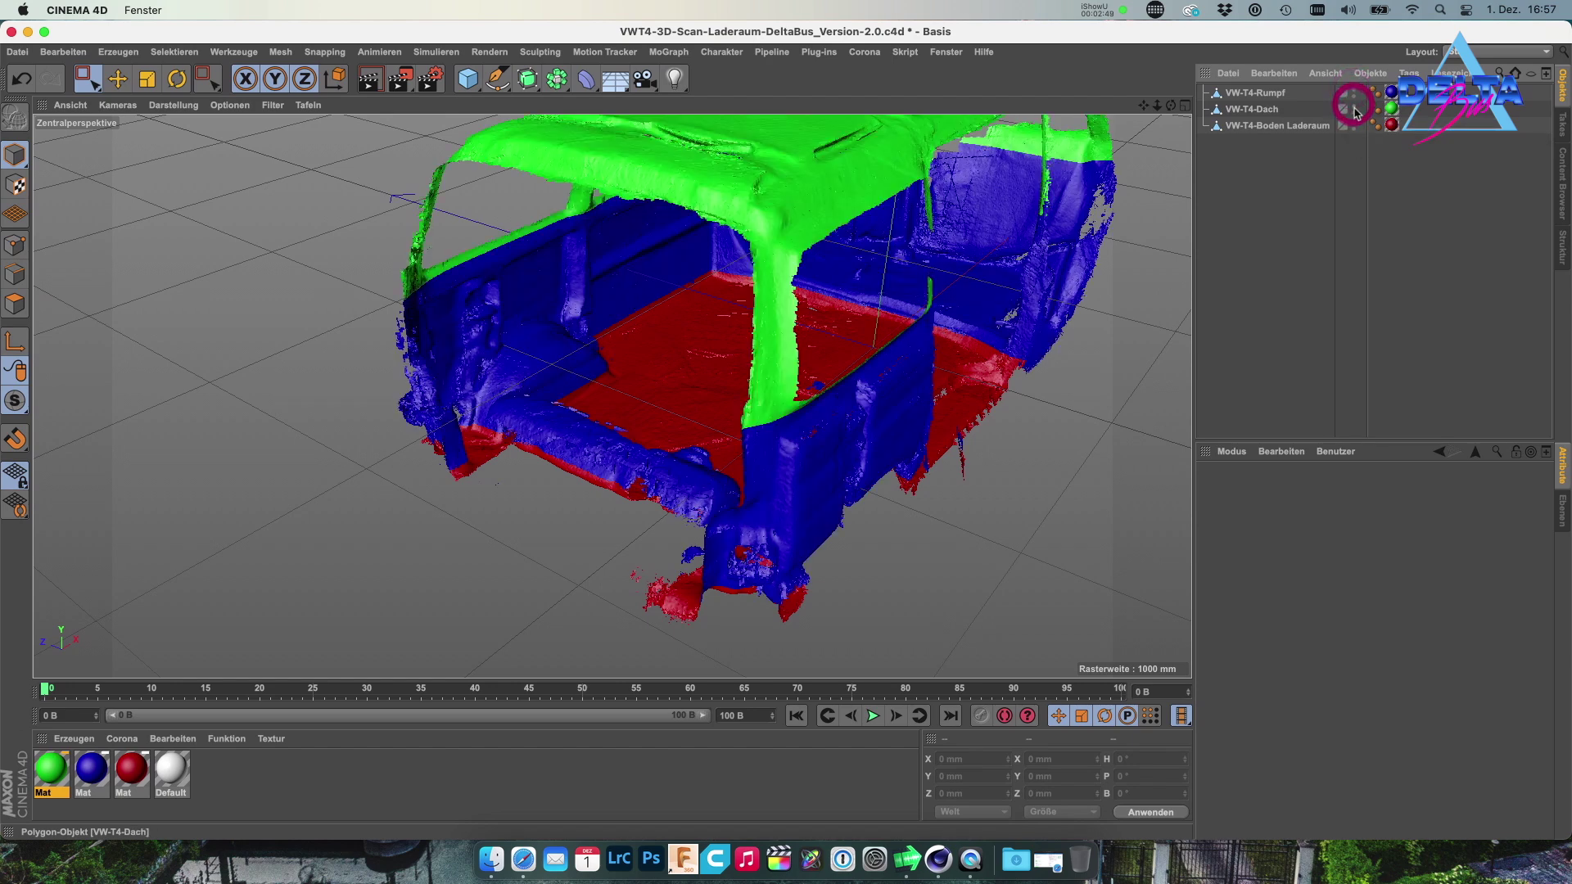
click(1353, 109)
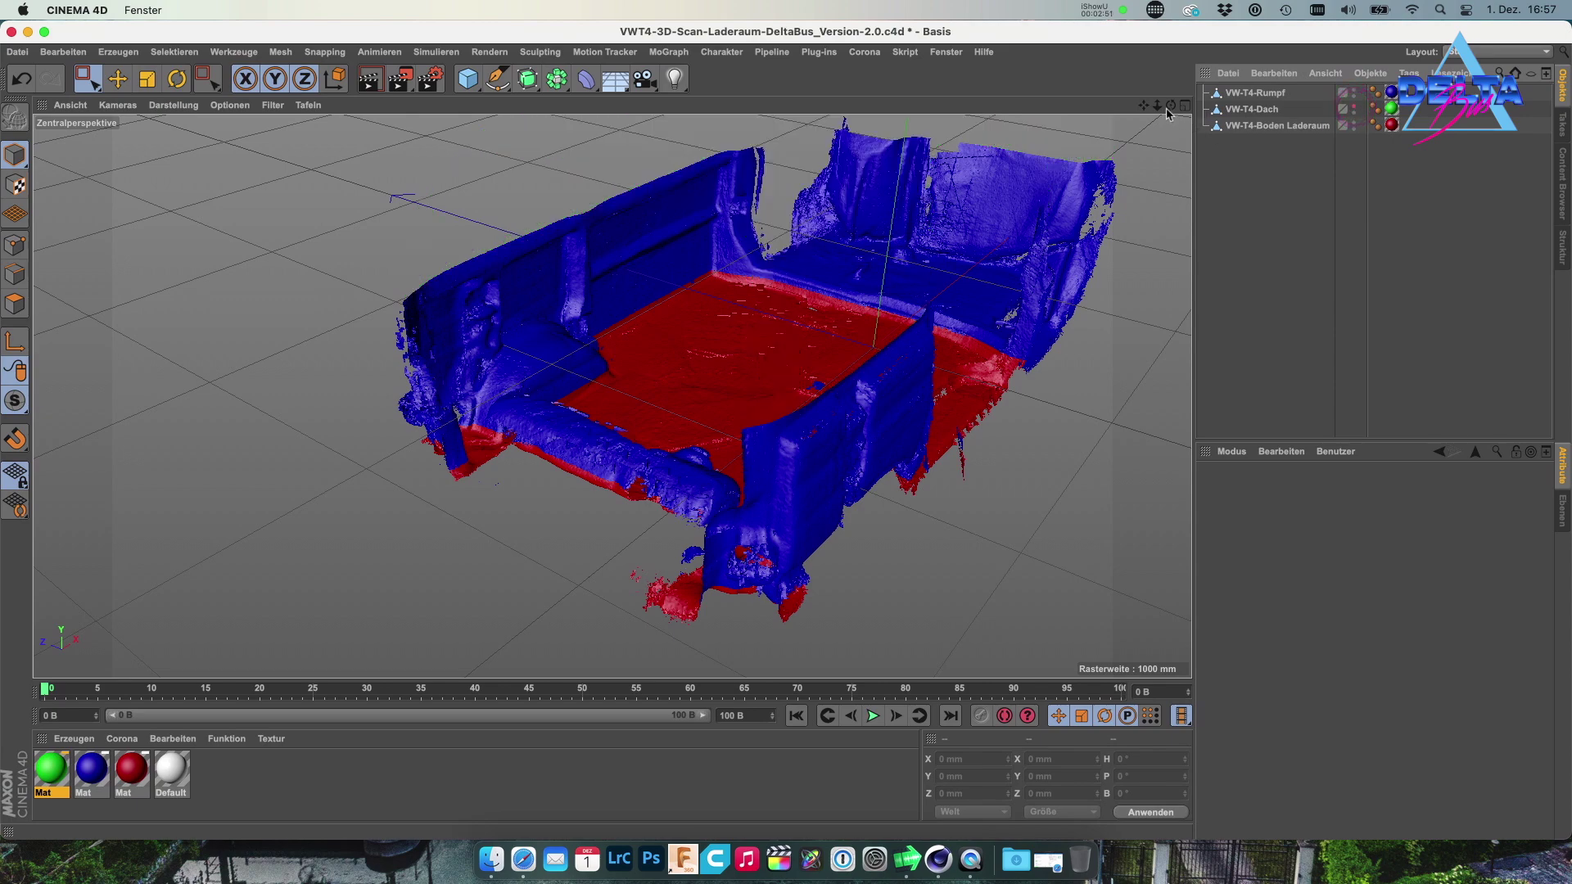
drag(1171, 105, 1171, 109)
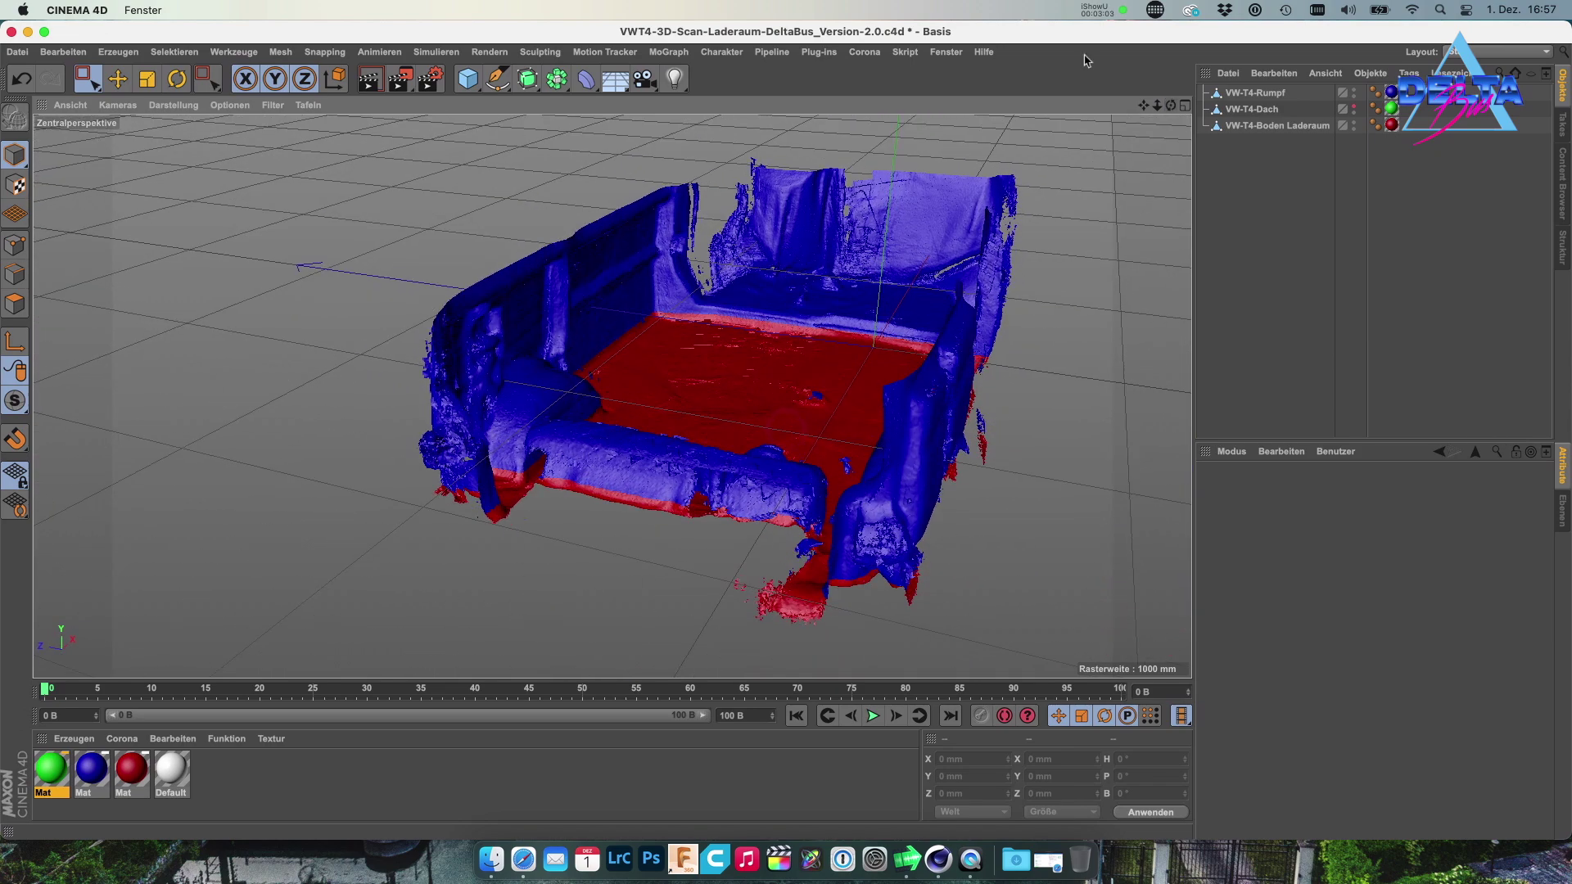
Hide VW-T4-Rumpf, show VW-T4-Dach, and orbit around the roof and red floor
click(1352, 93)
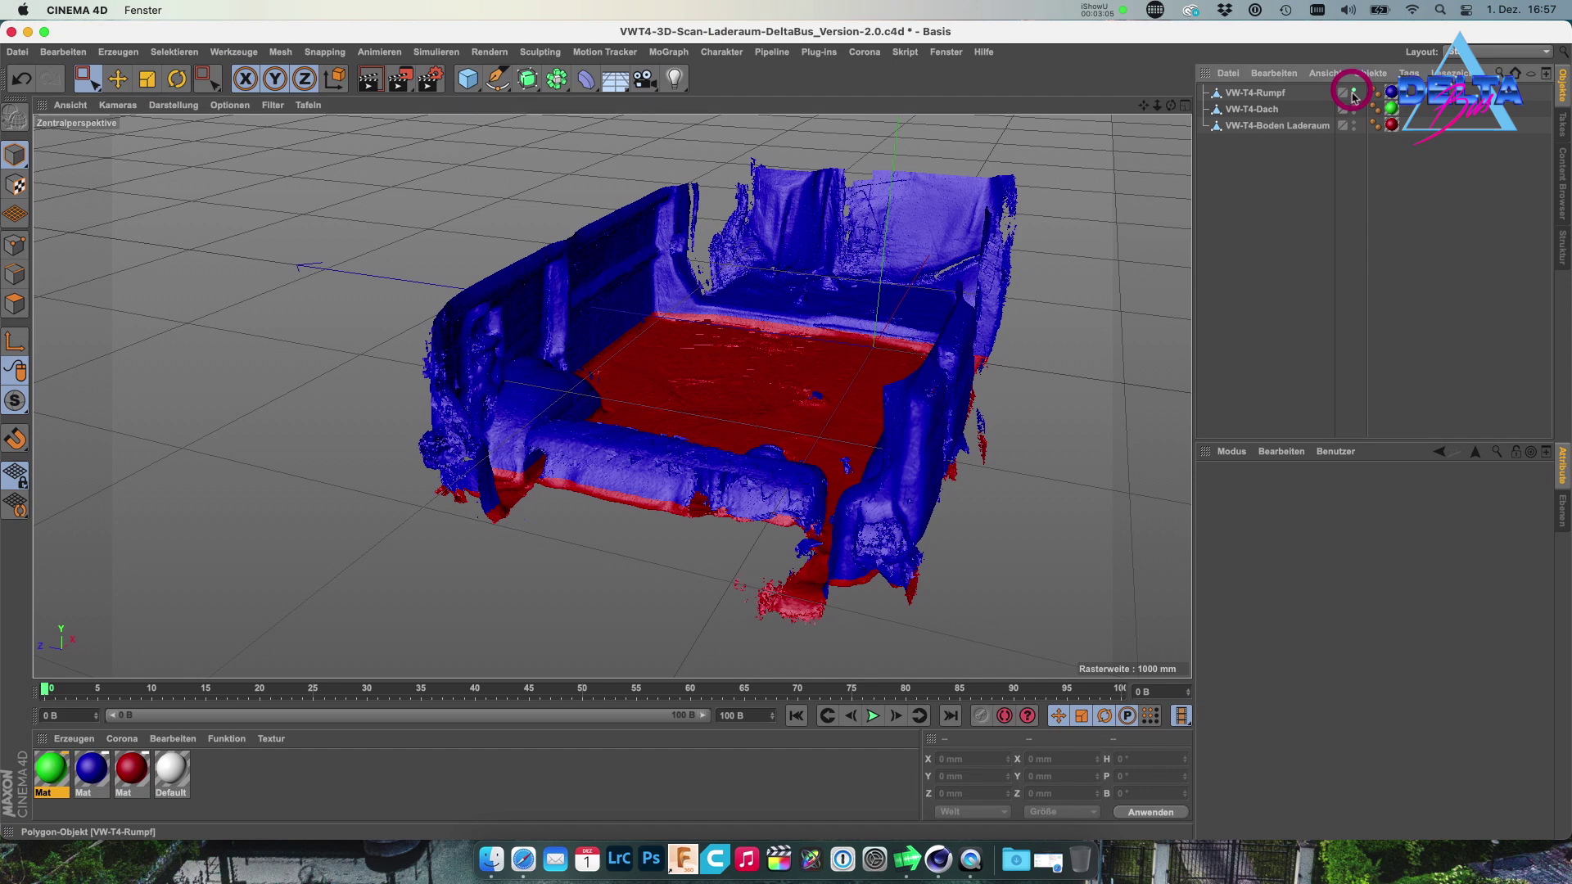
click(1353, 92)
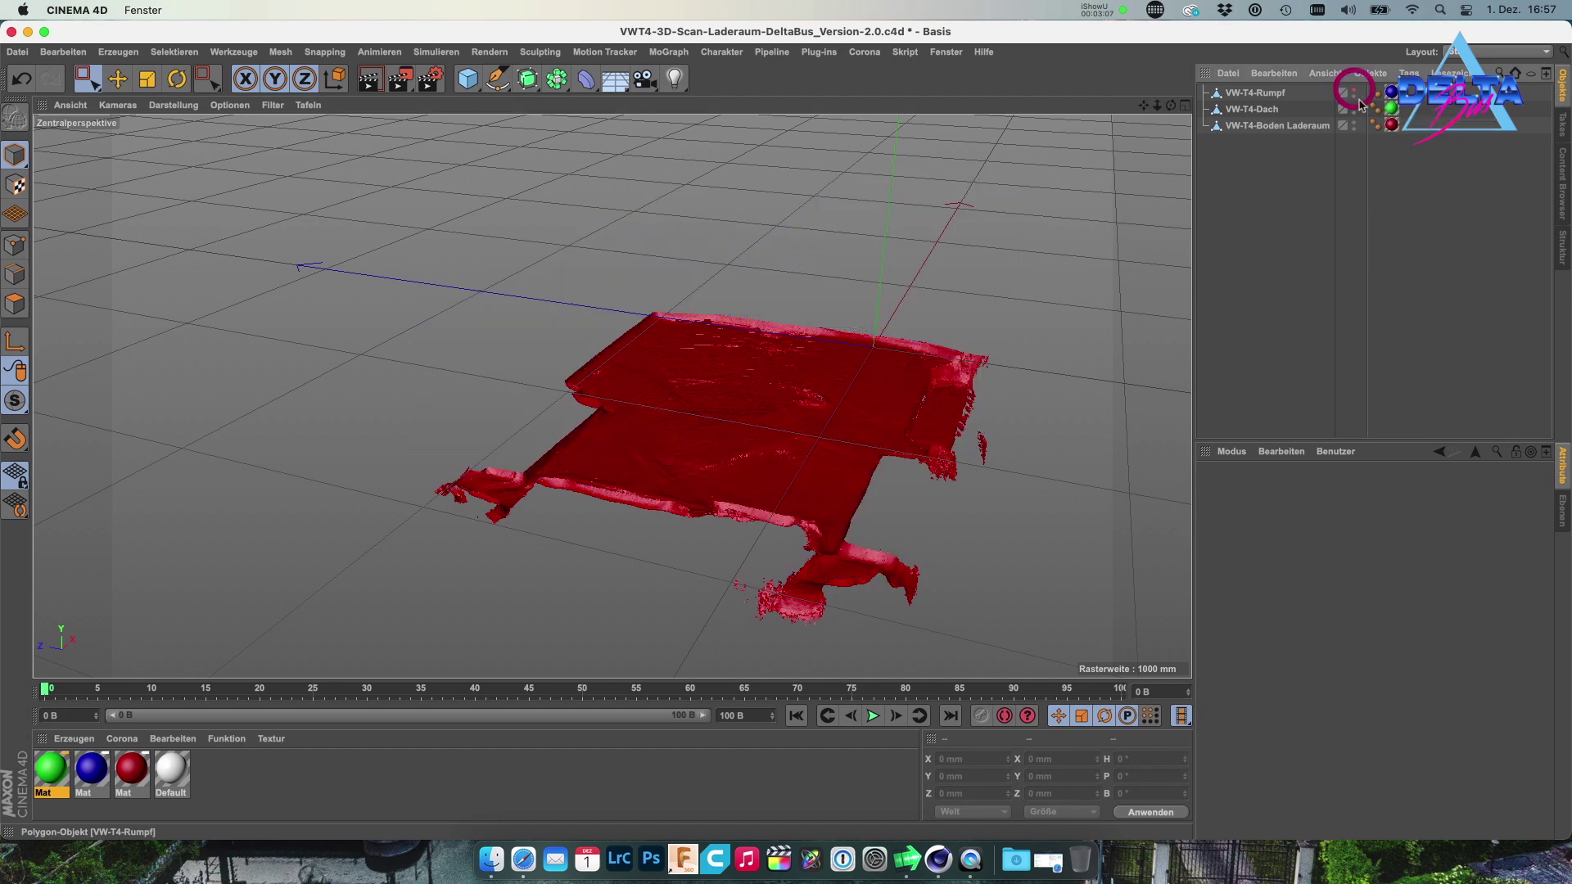
click(1353, 109)
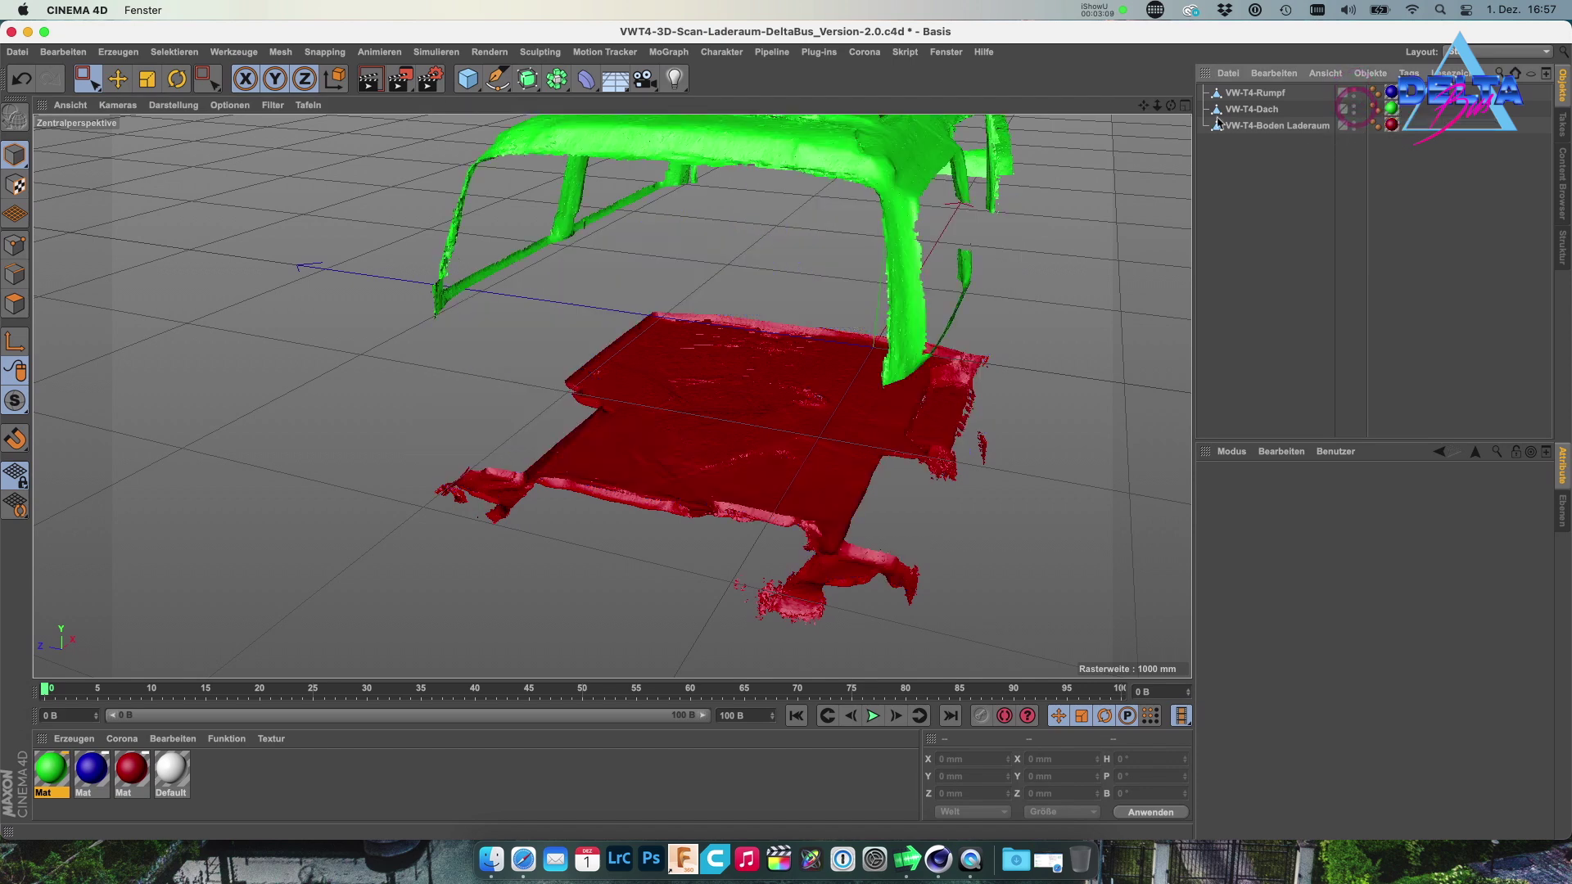
drag(1170, 106, 1146, 114)
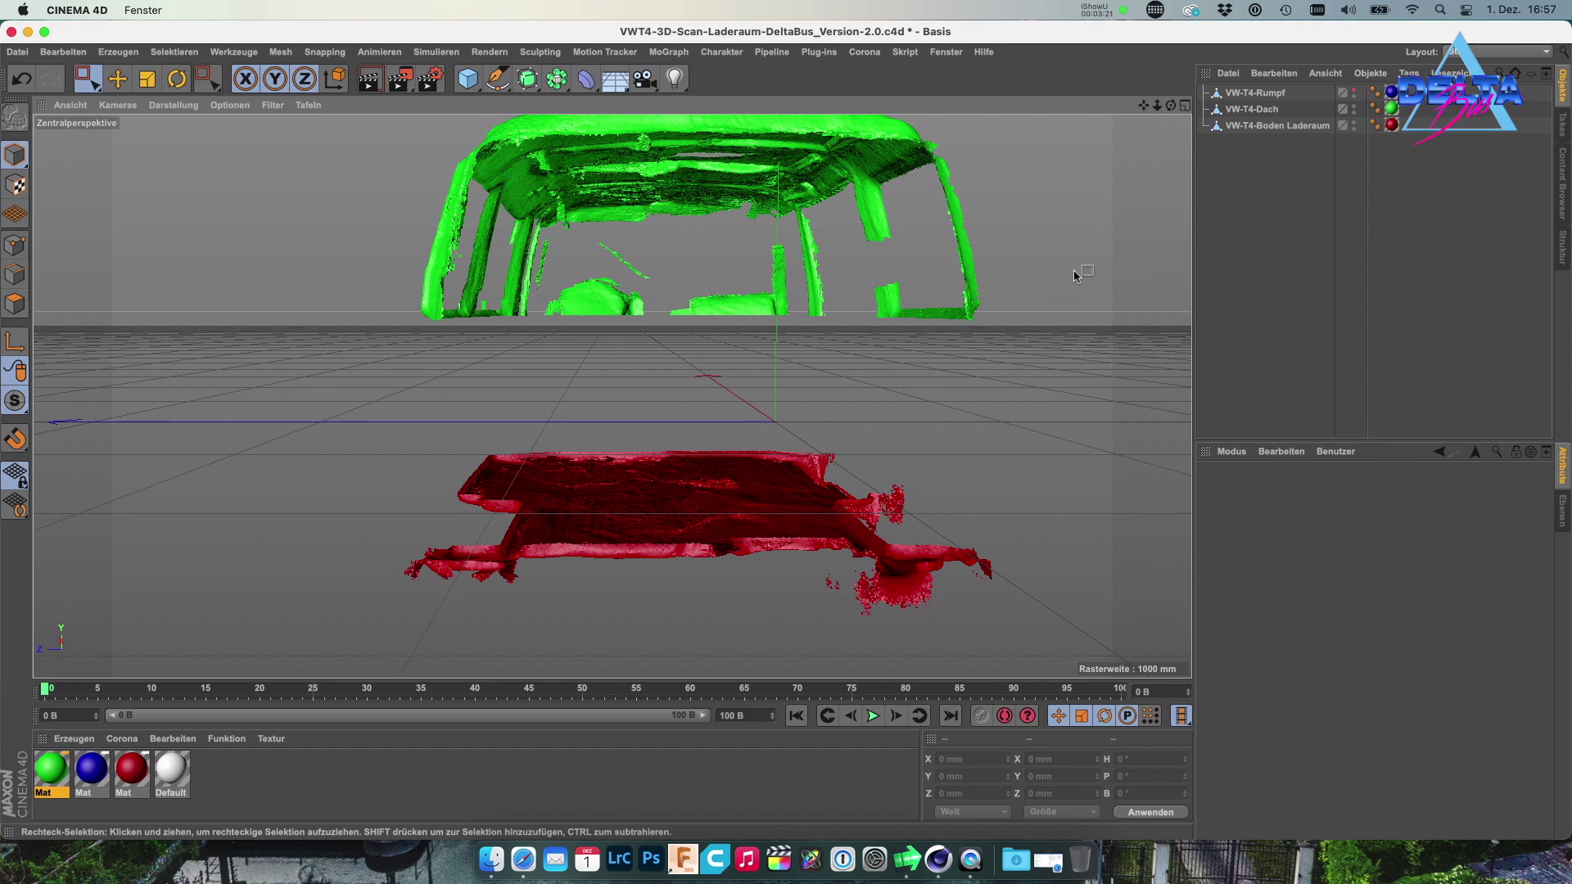
Orbit down onto the roof, then pan and zoom until it fills the view
drag(1170, 108, 1171, 109)
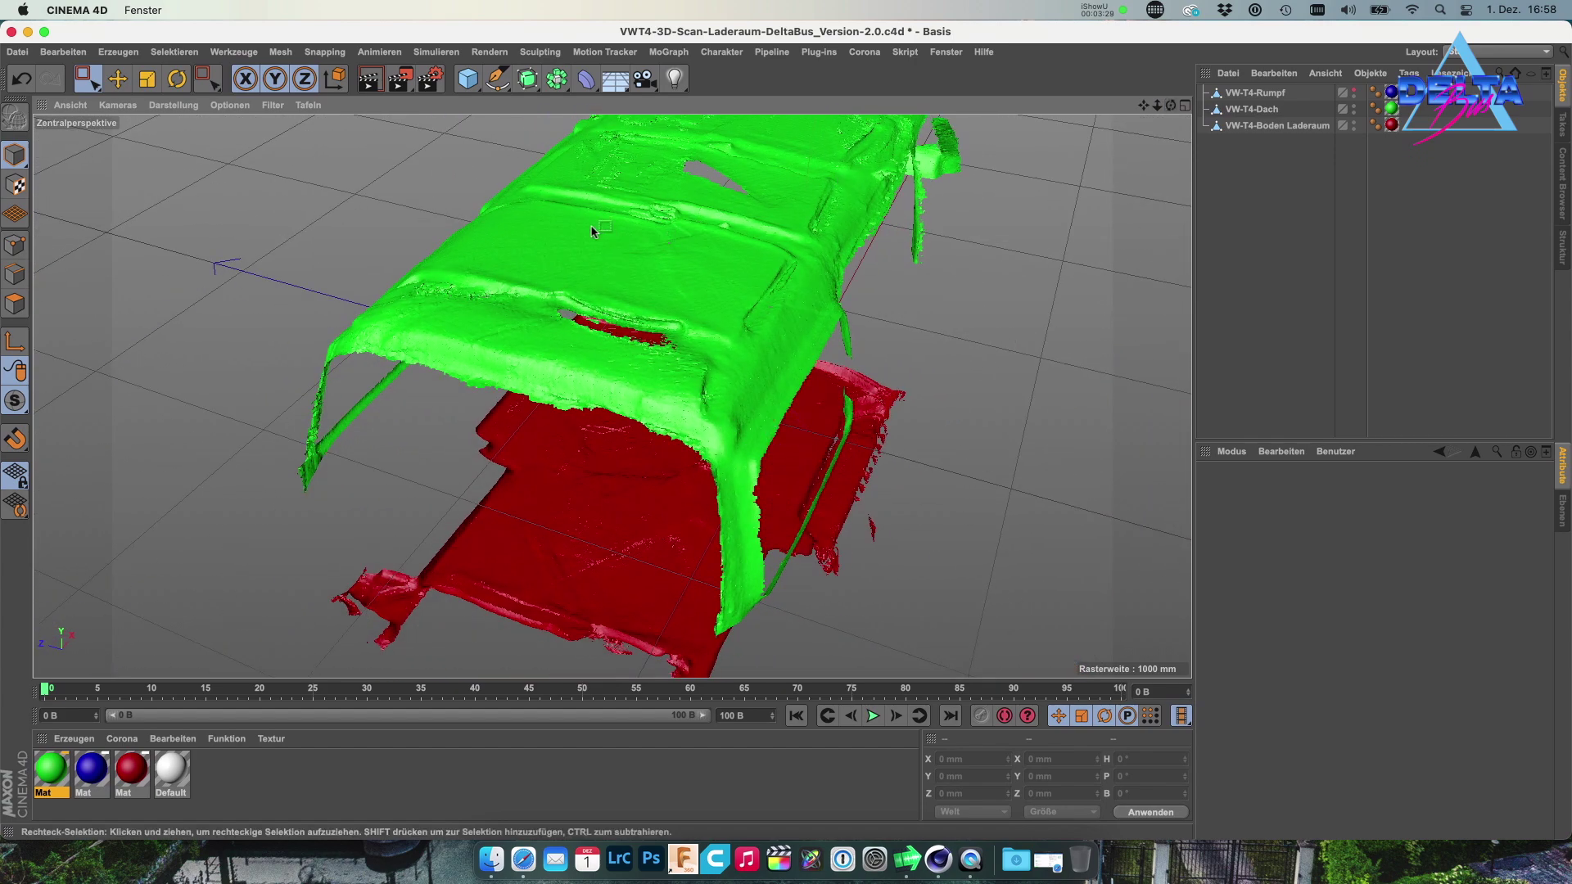
scroll(758, 381, up, 3)
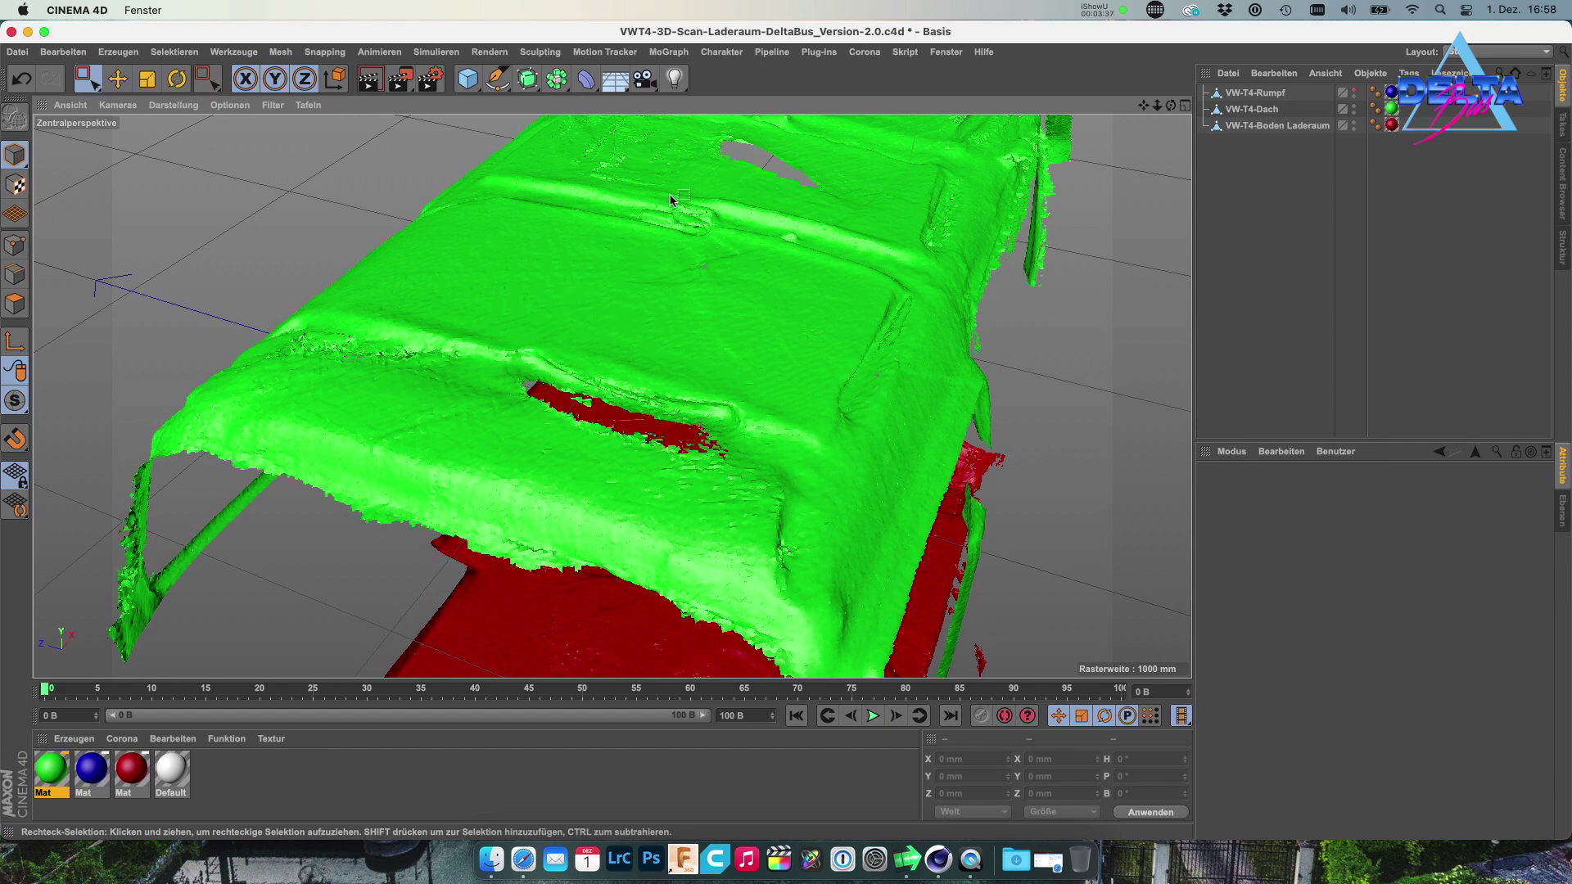
drag(1142, 105, 1143, 186)
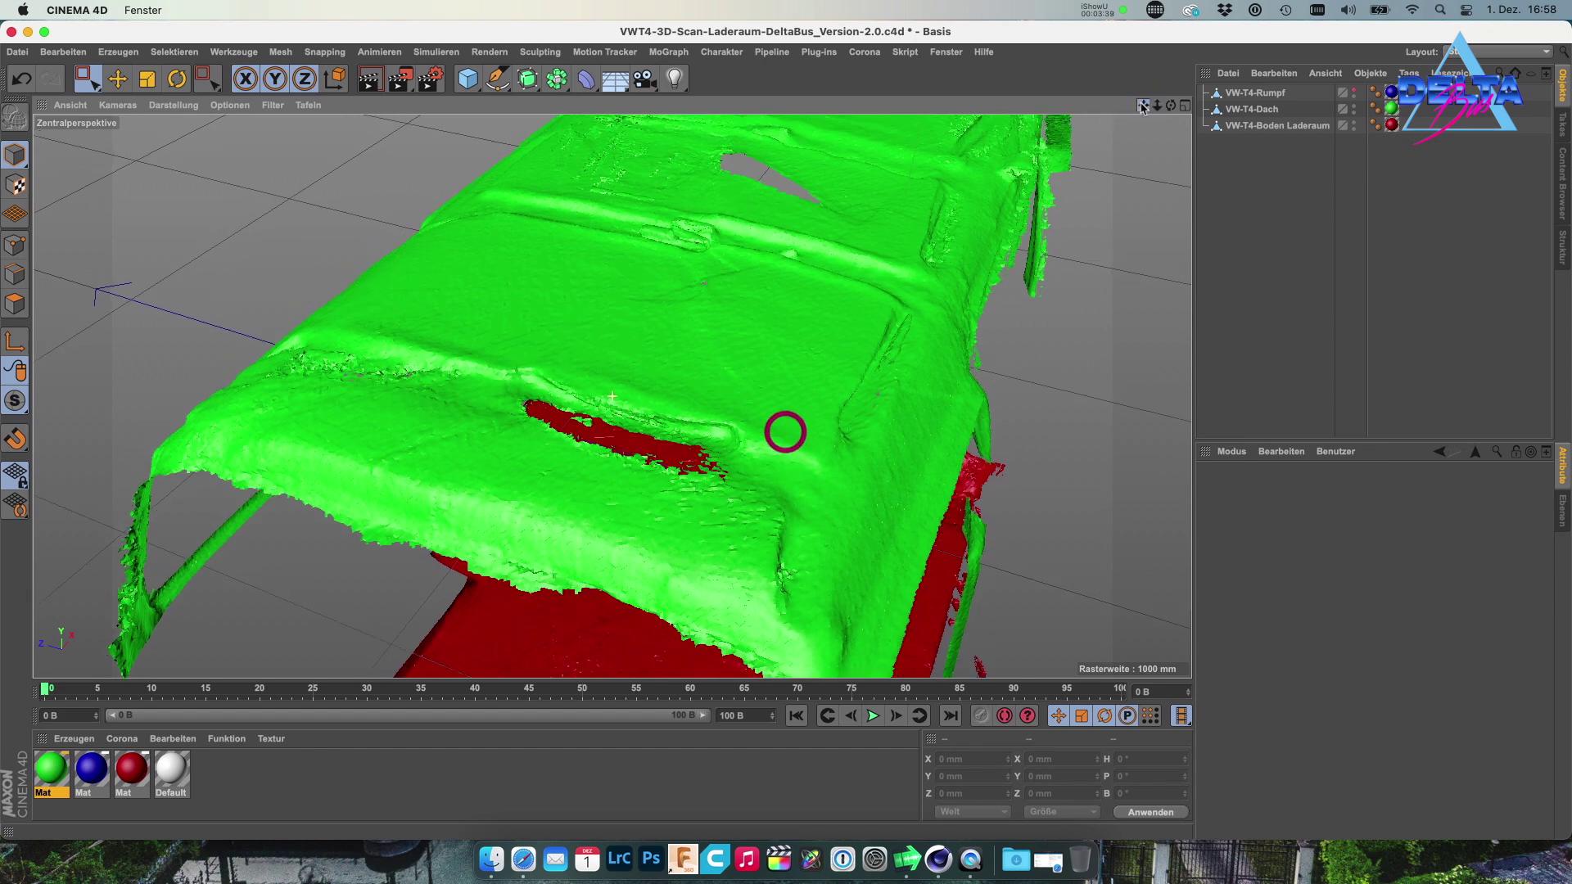
scroll(644, 307, down, 3)
scroll(644, 307, down, 3)
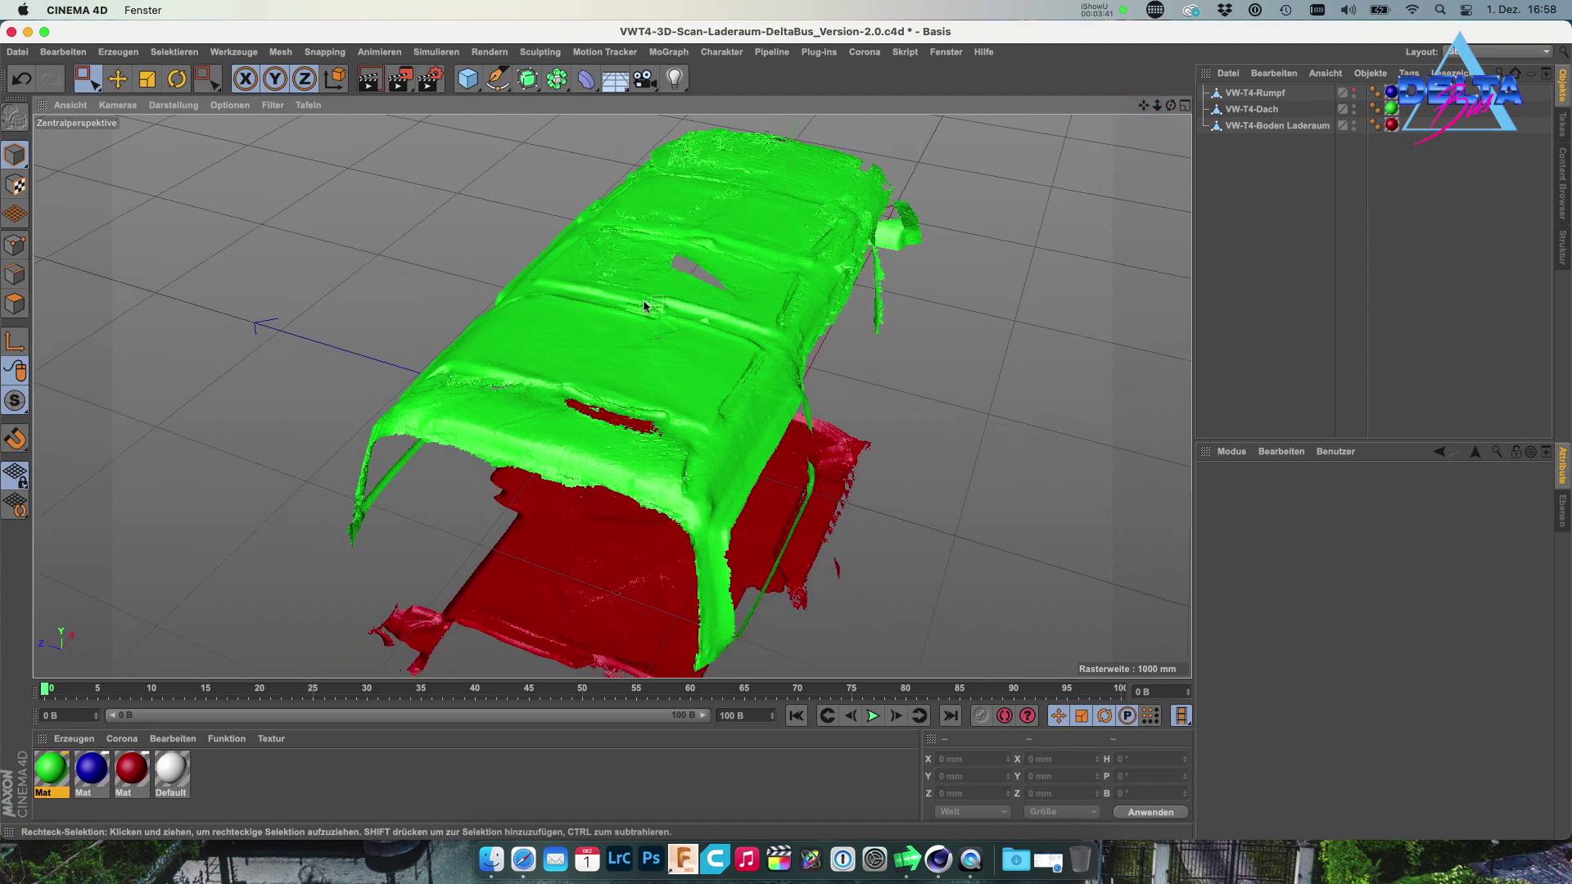
scroll(644, 307, up, 3)
drag(1169, 106, 1170, 109)
scroll(627, 243, up, 3)
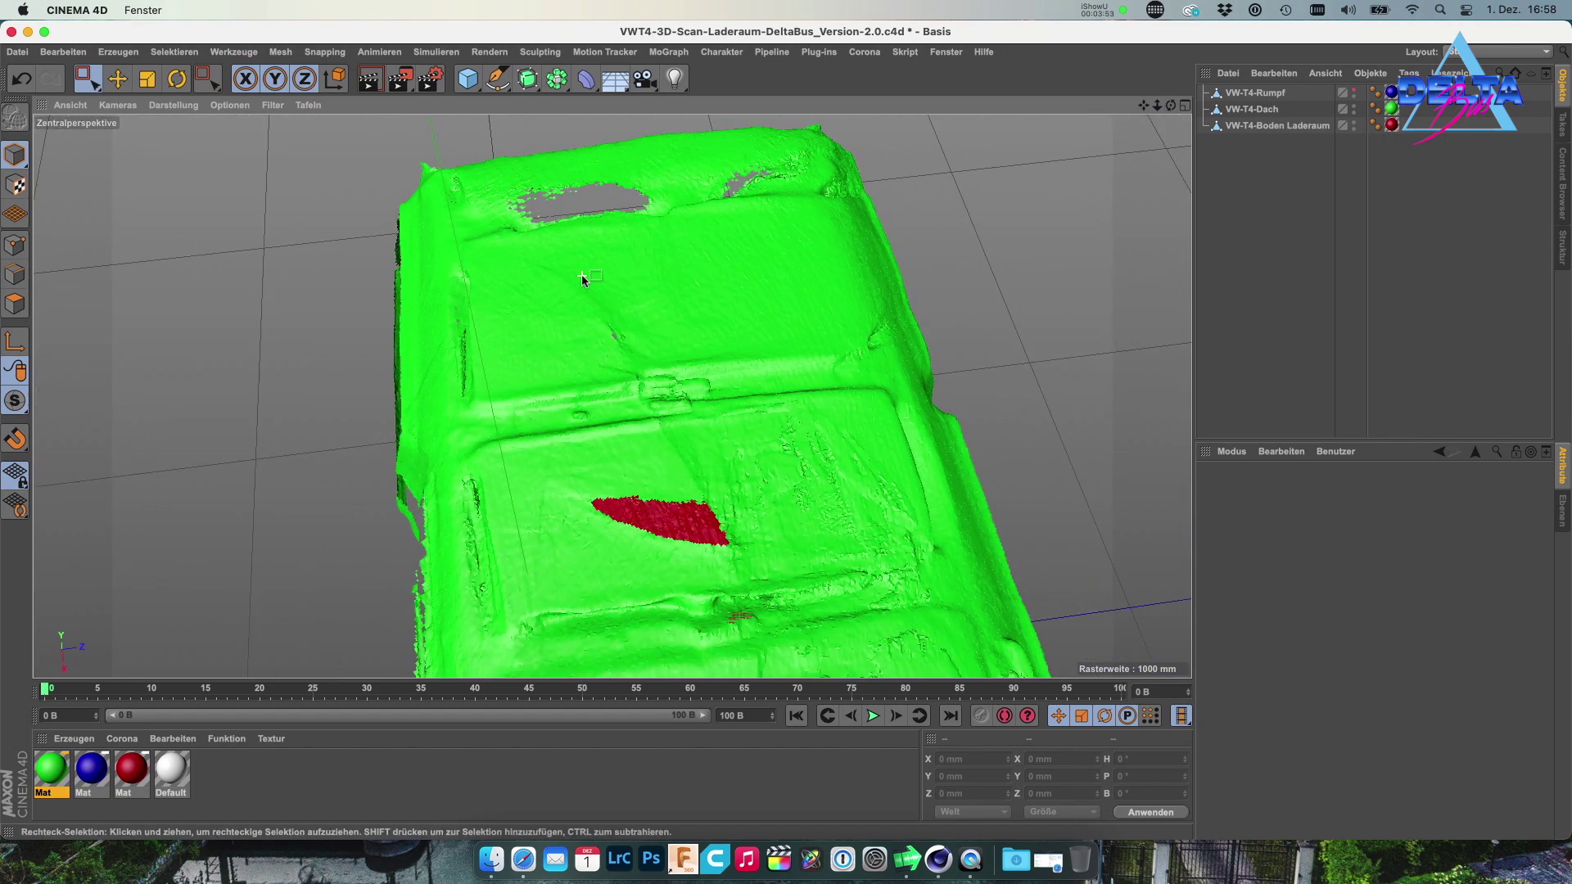
scroll(581, 273, up, 3)
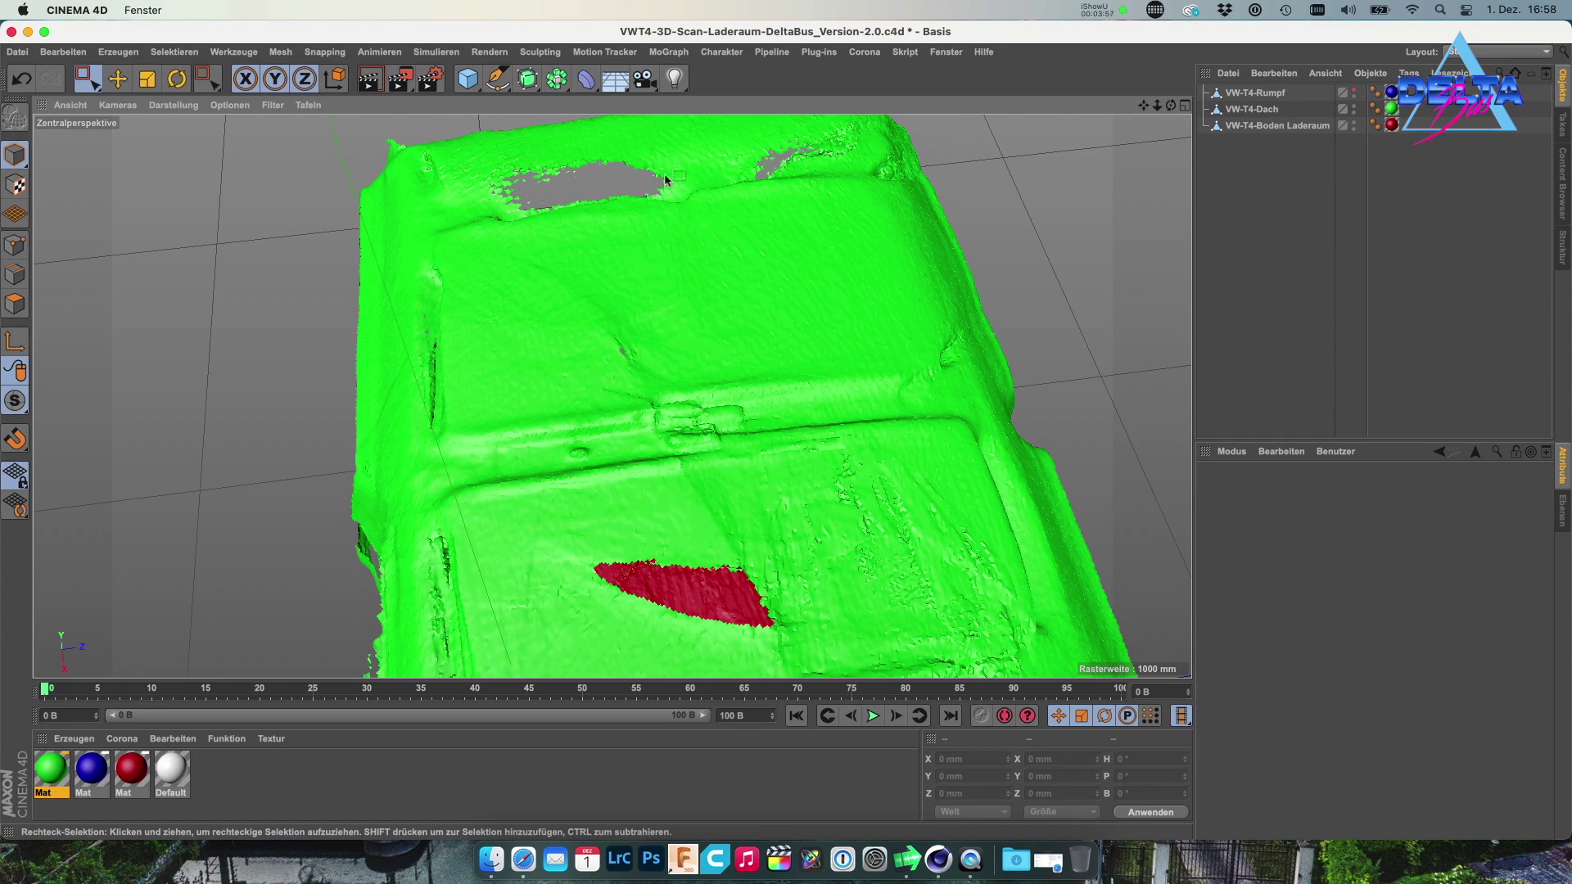
Orbit to see the whole roof frame and floor, then unhide the VW-T4-Rumpf body mesh
mouse_move(1171, 106)
mouse_down()
mouse_move(1147, 114)
mouse_move(1172, 136)
mouse_move(1171, 106)
mouse_up()
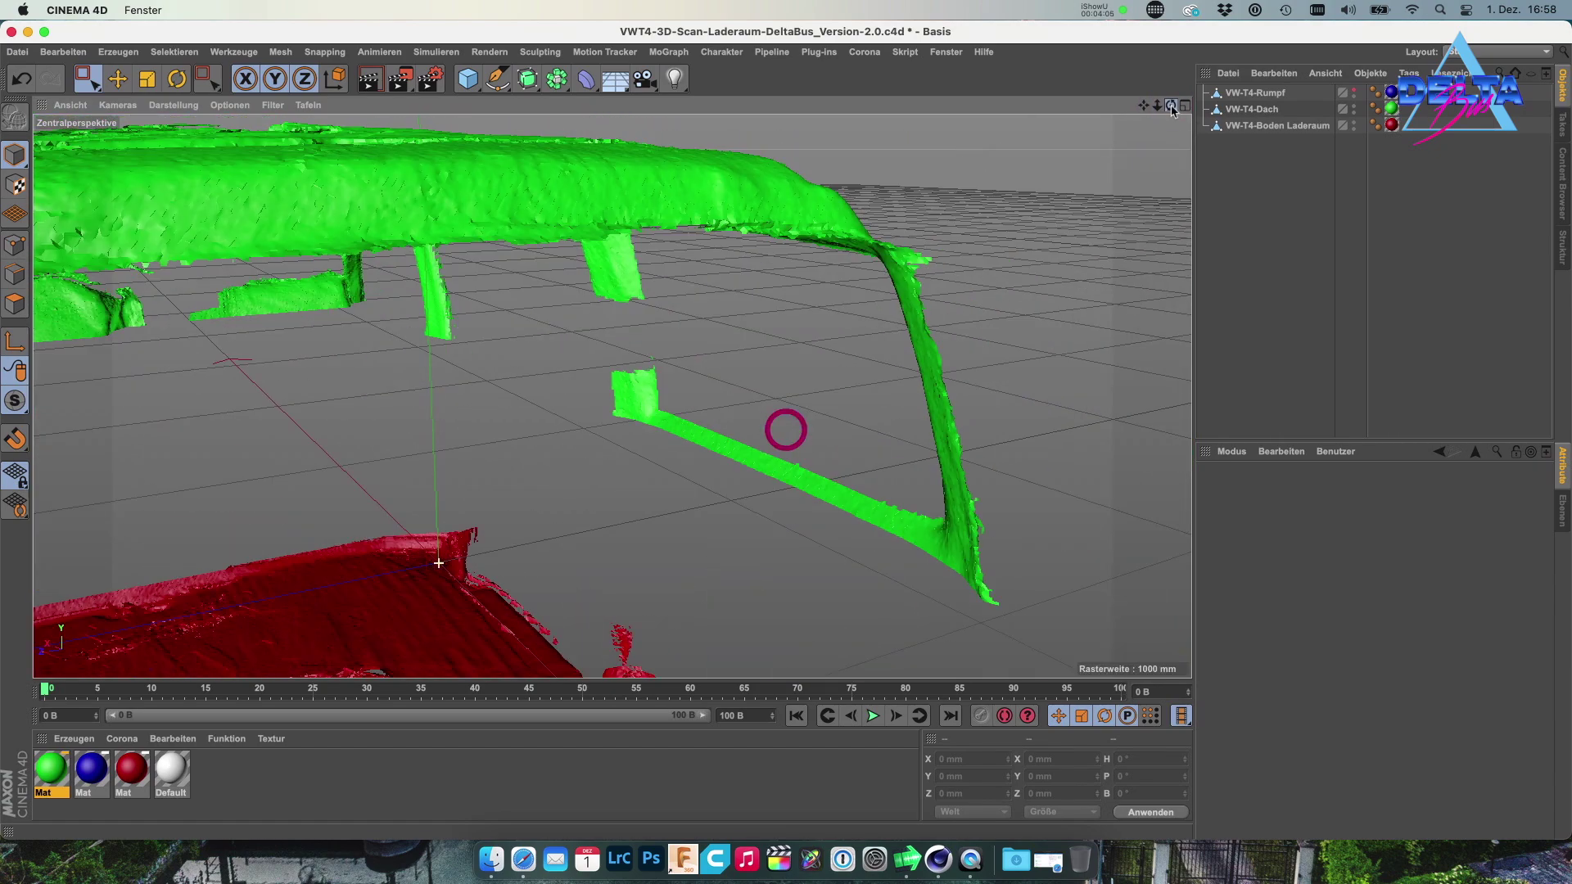
scroll(590, 353, down, 5)
scroll(585, 356, up, 2)
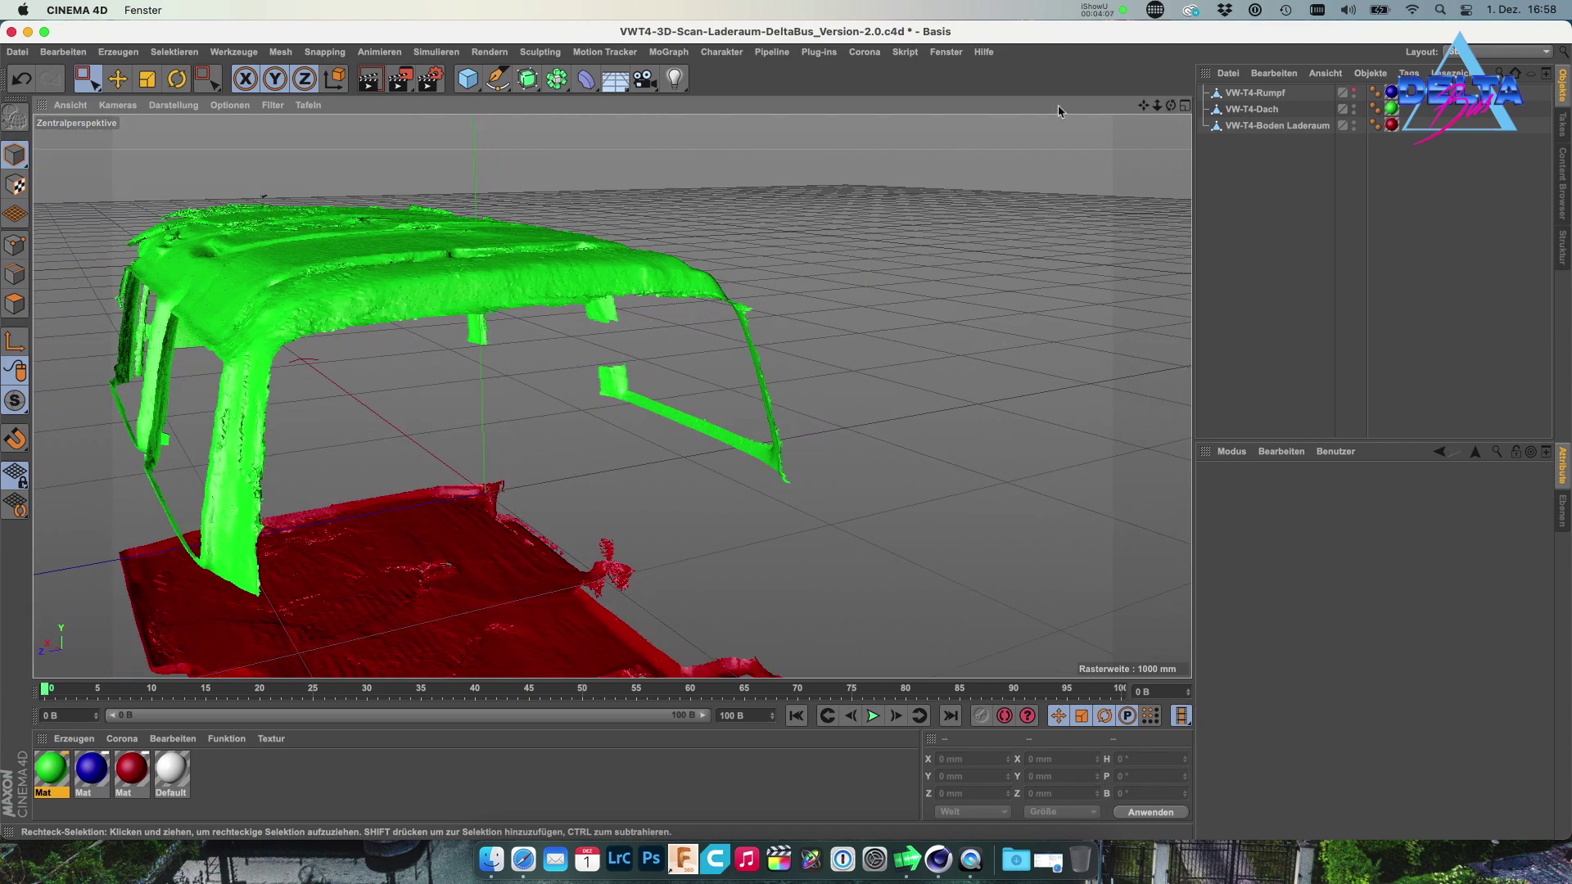
mouse_move(1149, 110)
mouse_down()
mouse_move(952, 196)
mouse_move(781, 366)
mouse_up()
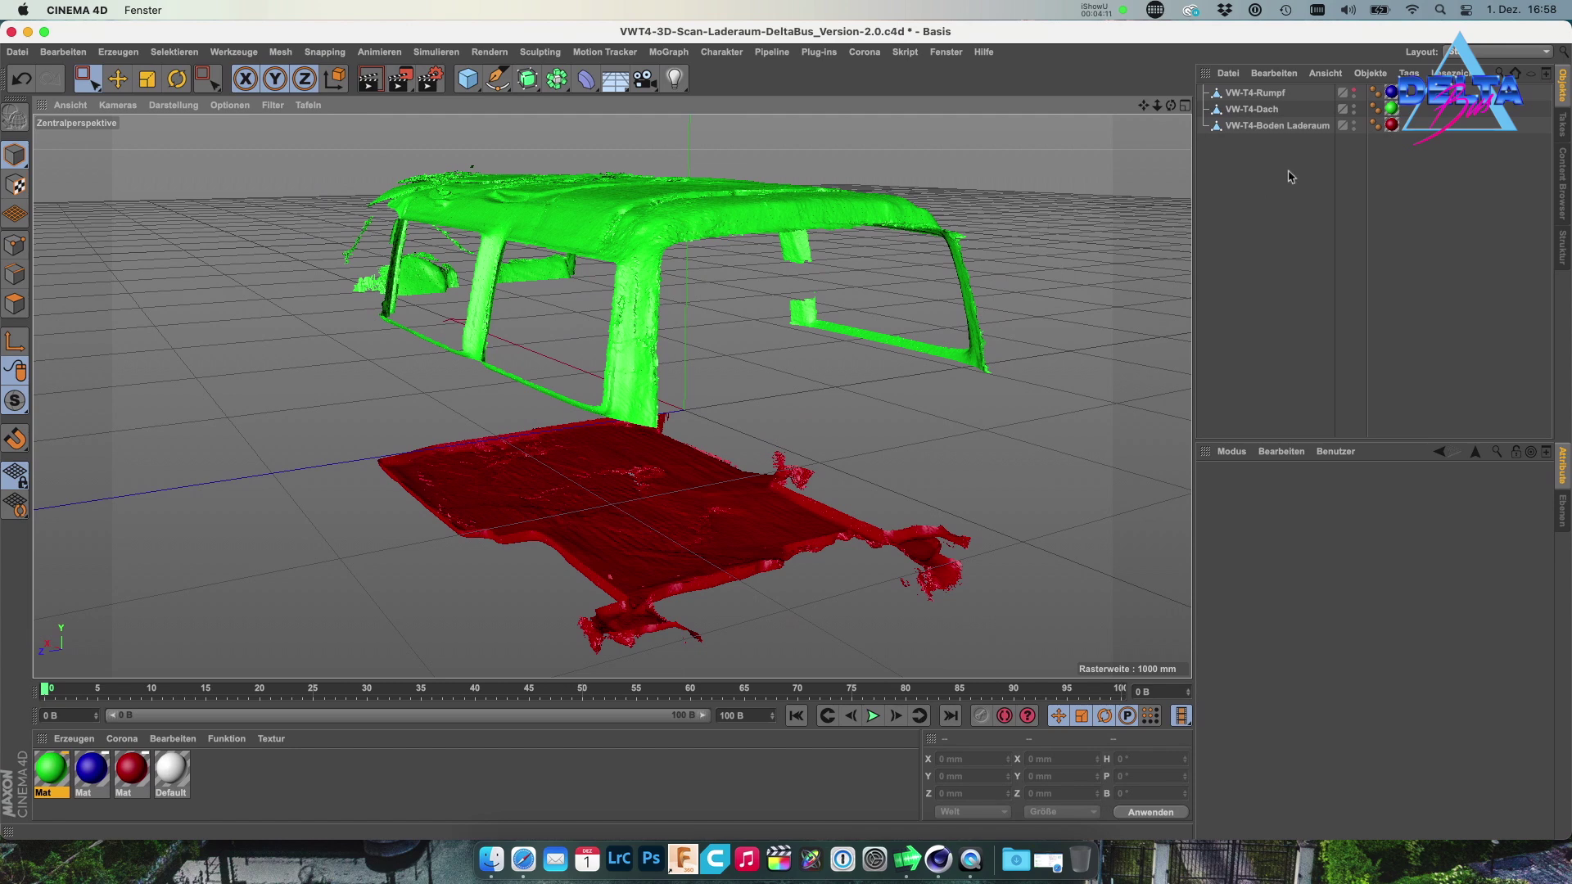
click(1352, 96)
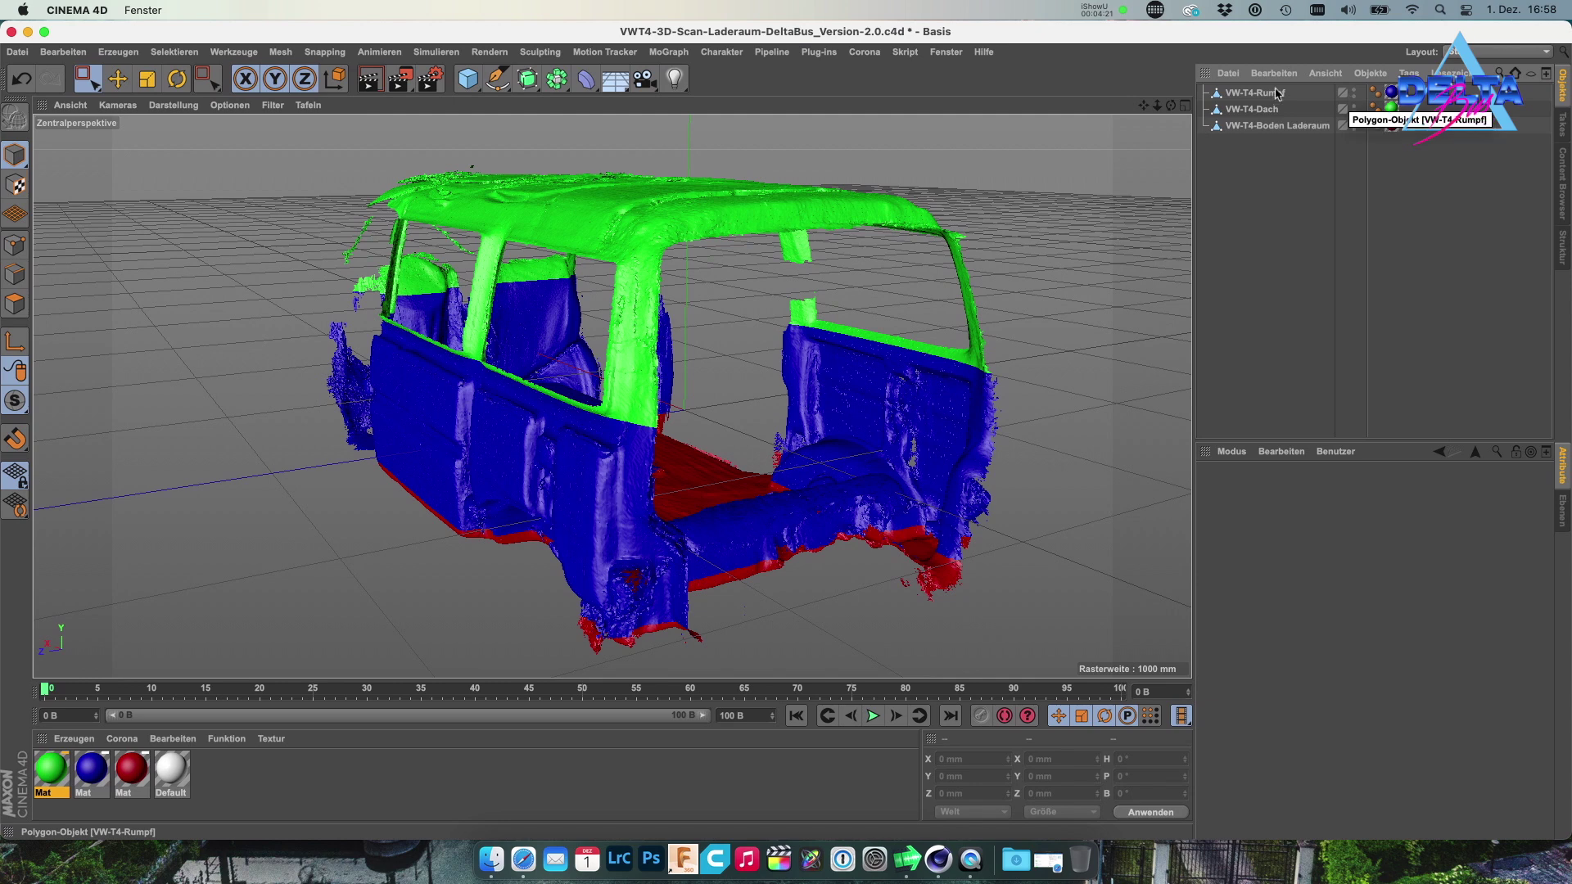
Open the Datei menu to reach the Exportieren format list
click(18, 53)
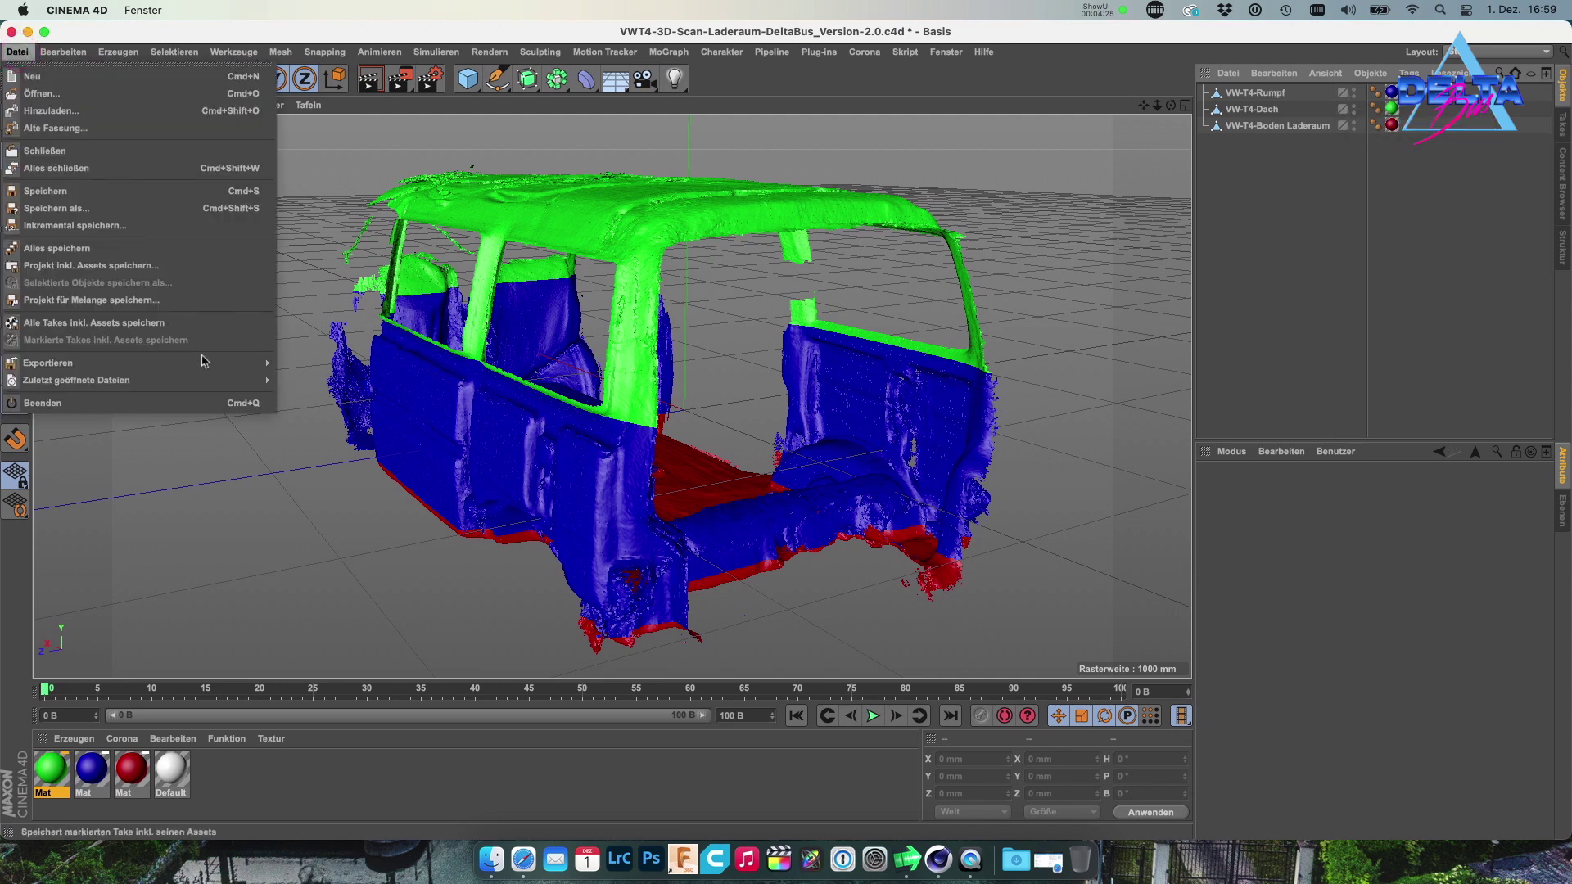
mouse_move(49, 362)
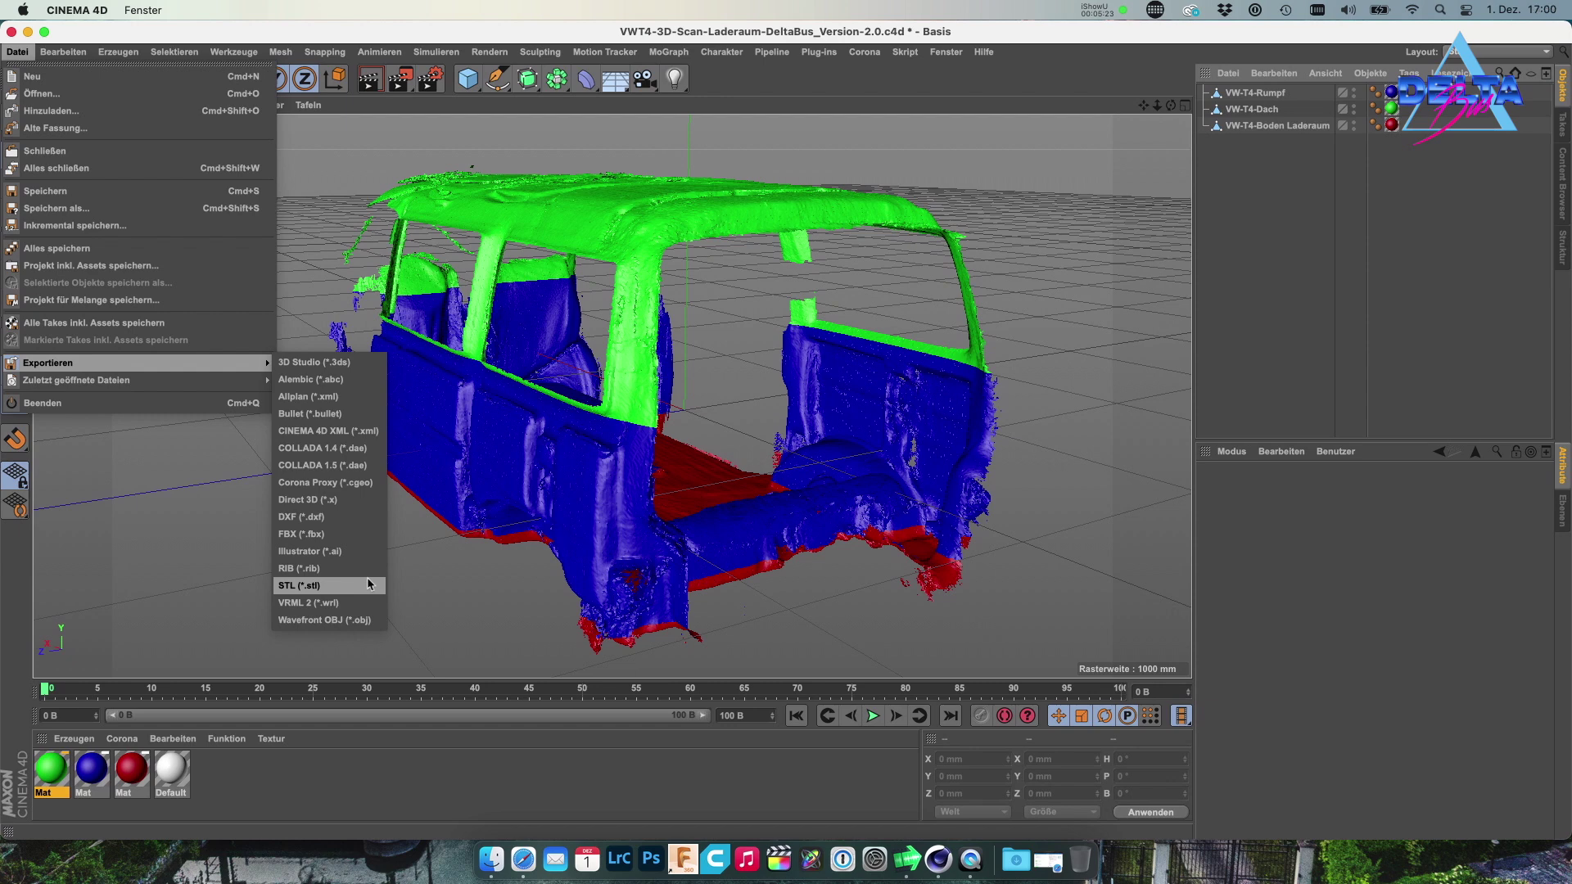
Export as STL (*.stl) into the VW T4 Ausbau folder and center the STL Export options
click(354, 586)
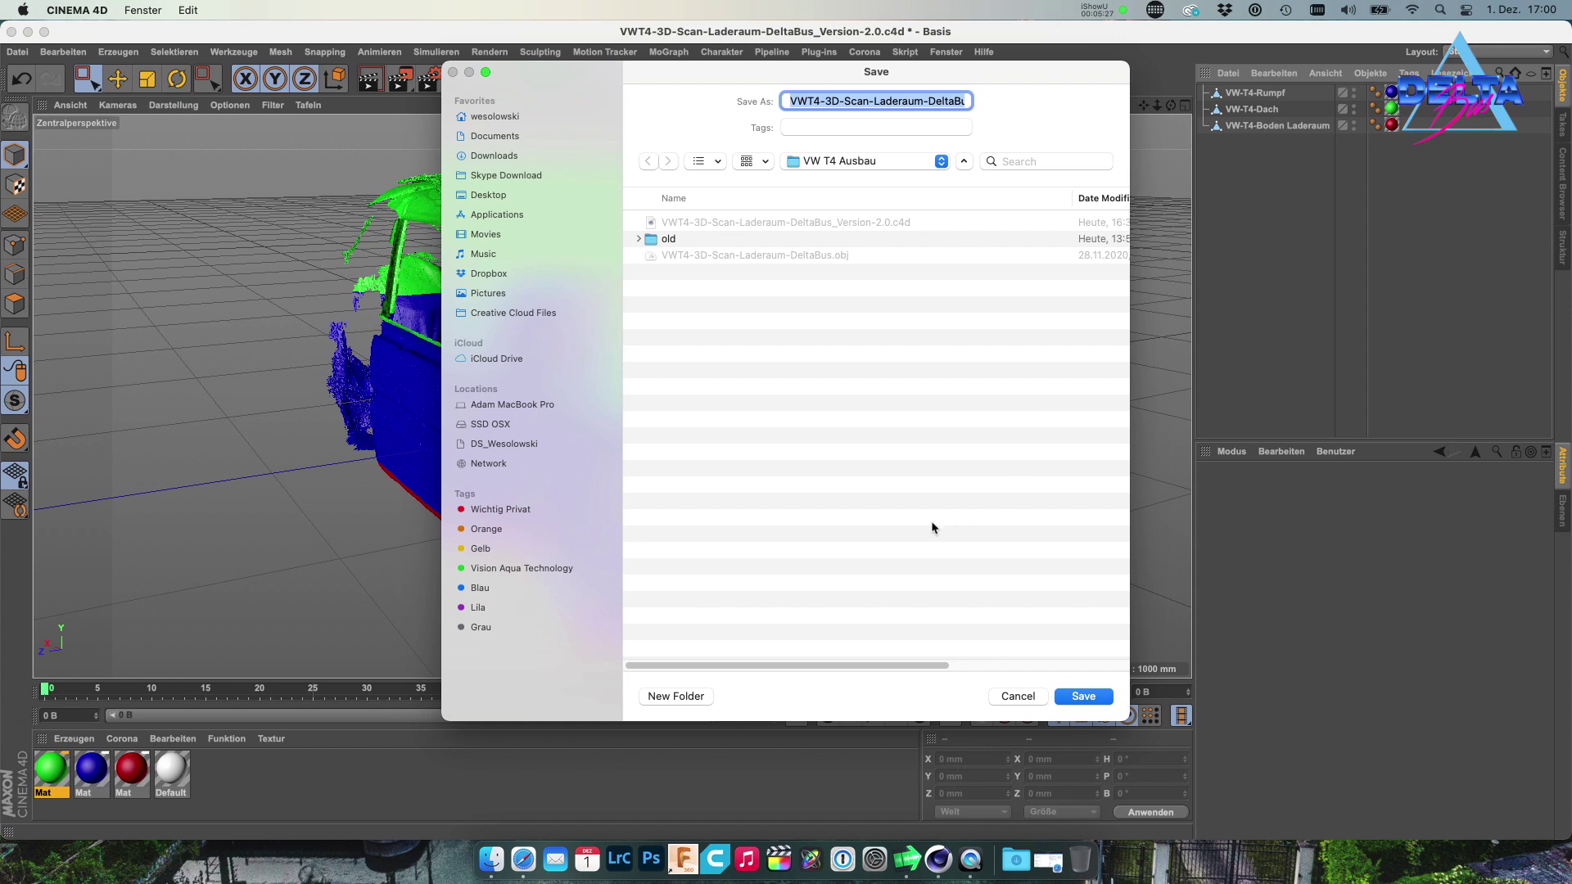
click(1093, 696)
drag(941, 430, 581, 170)
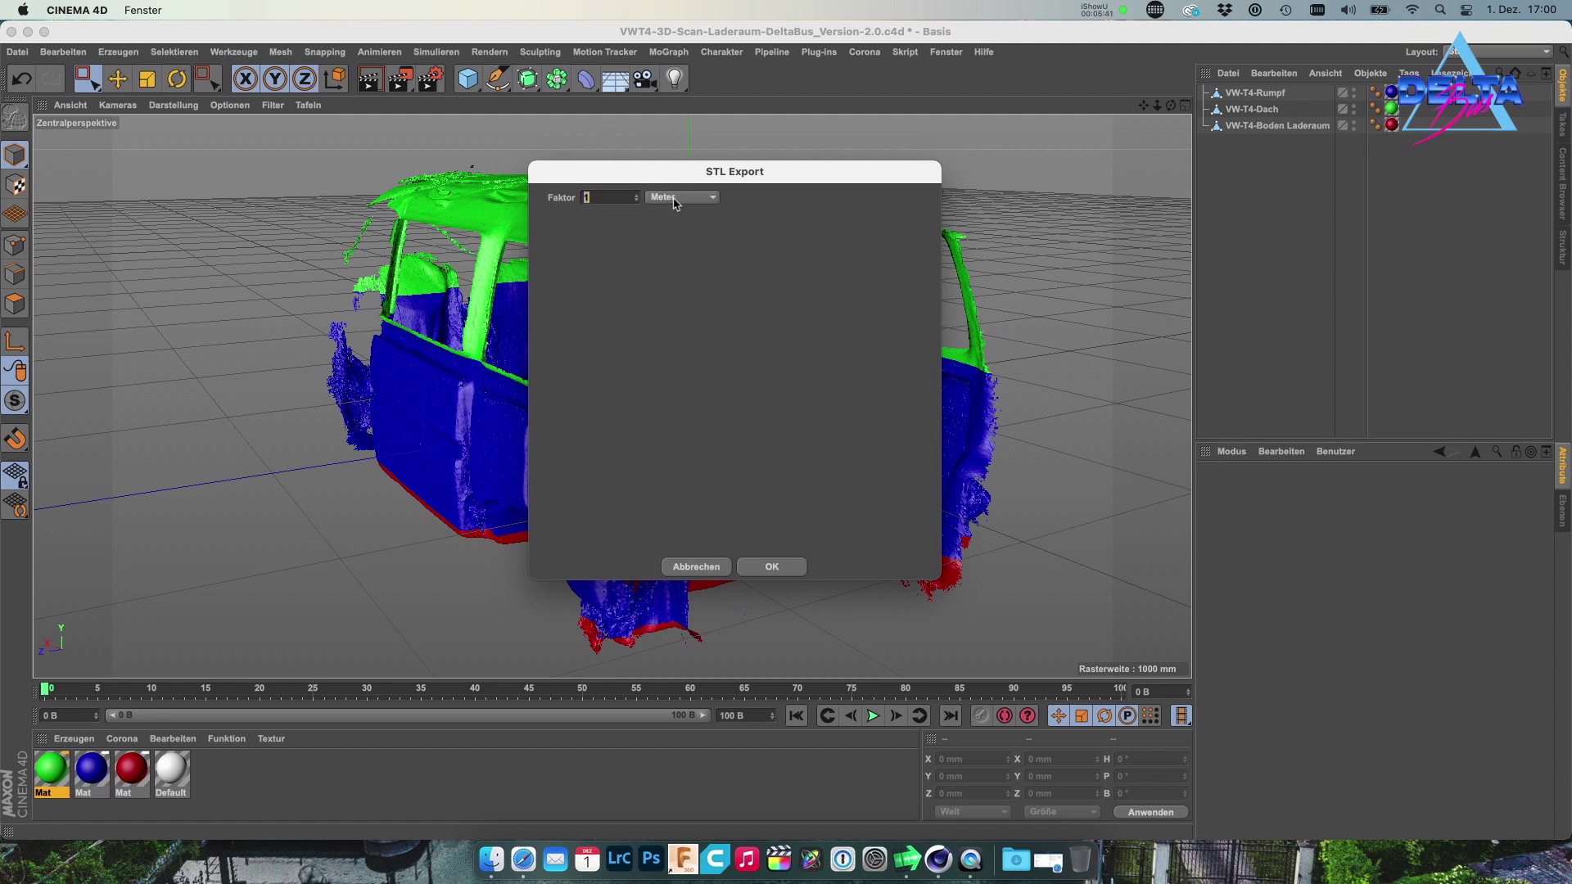
Confirm the STL export with a scale Faktor of 1, then launch Fusion 360
click(600, 195)
click(787, 568)
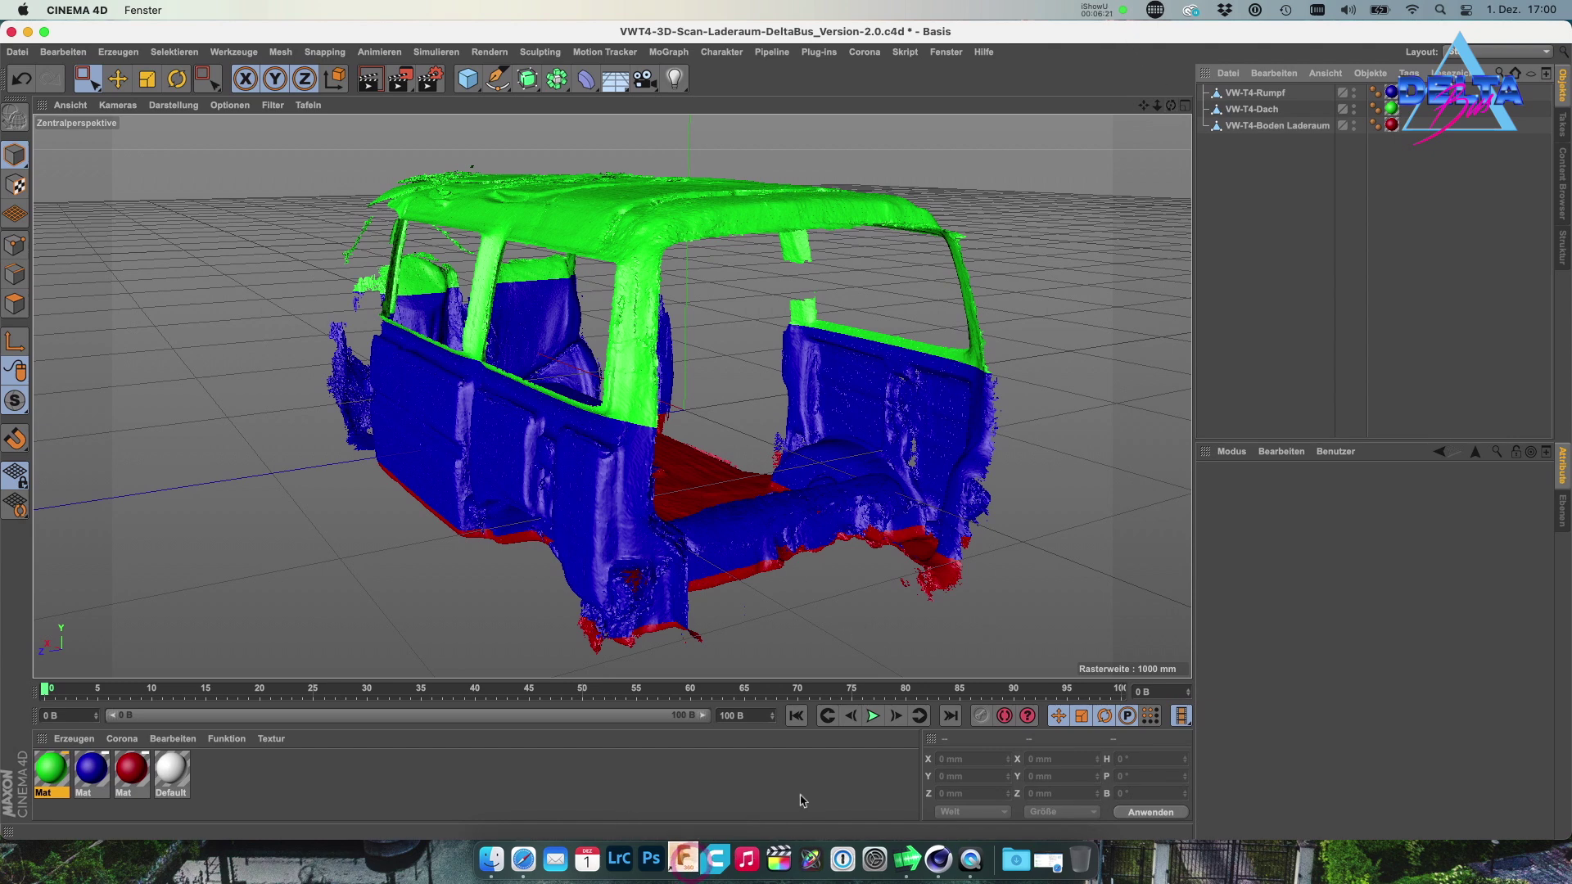
click(1092, 7)
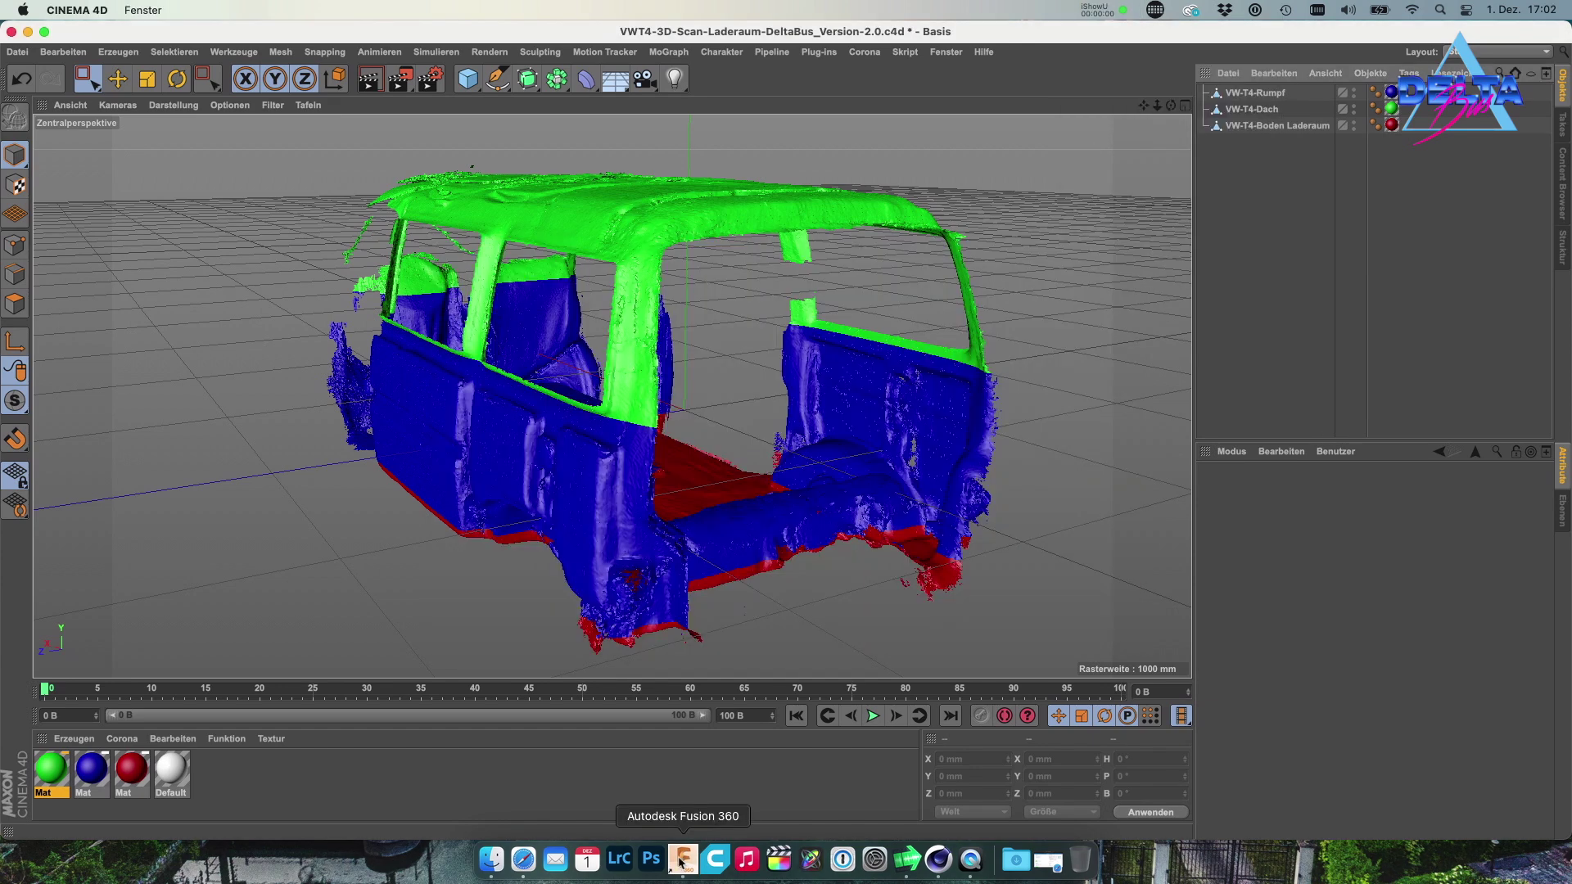
Bring Fusion 360's empty design forward, move its window left, and switch to Finder
click(679, 861)
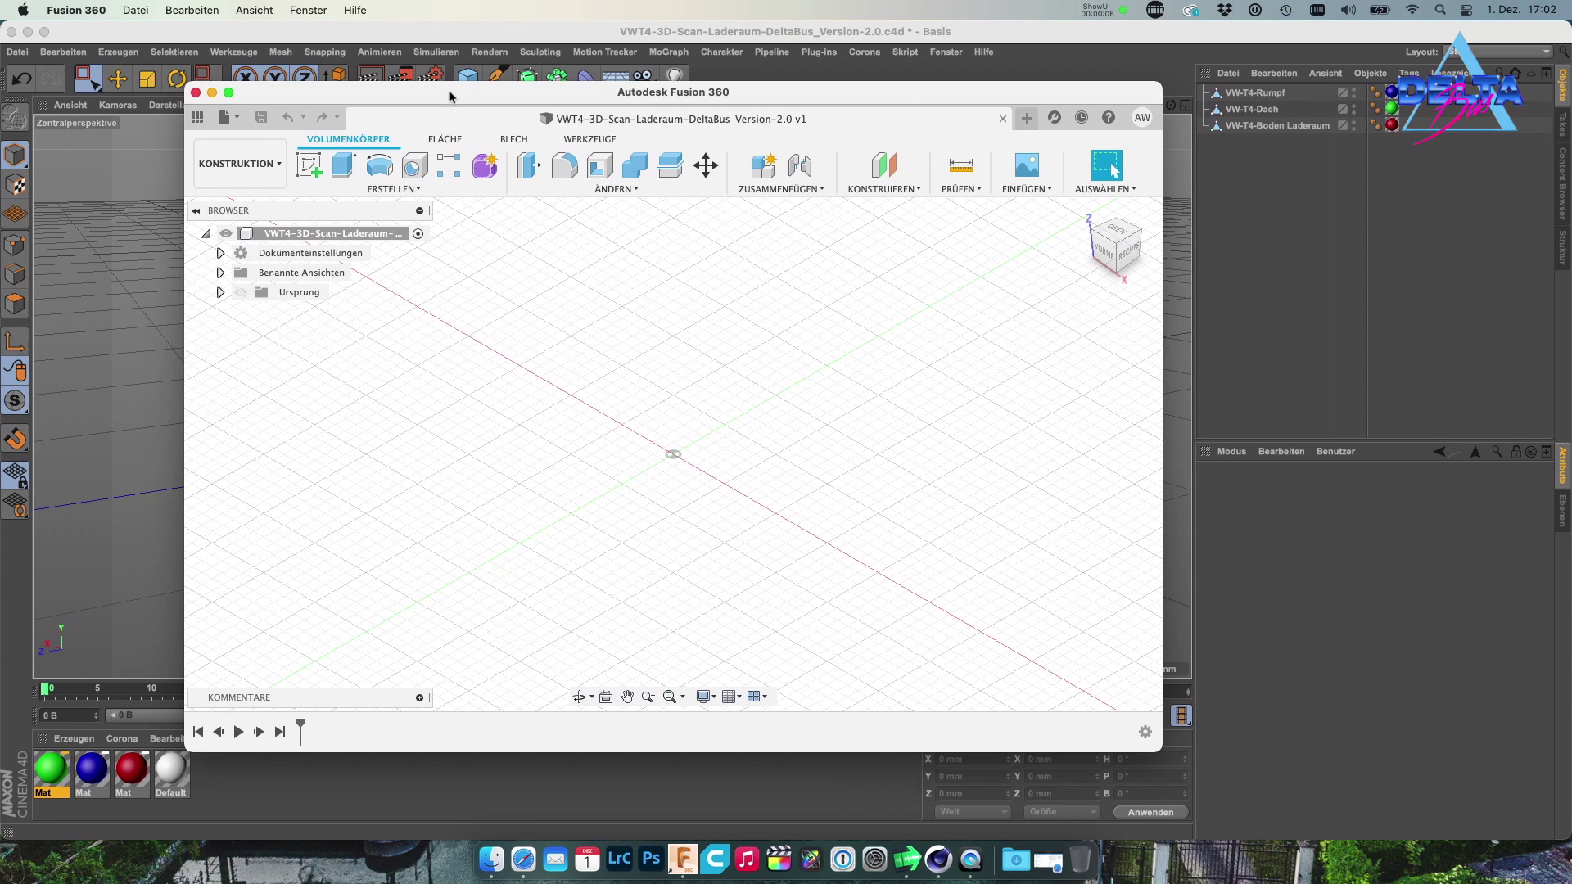
drag(449, 96, 373, 89)
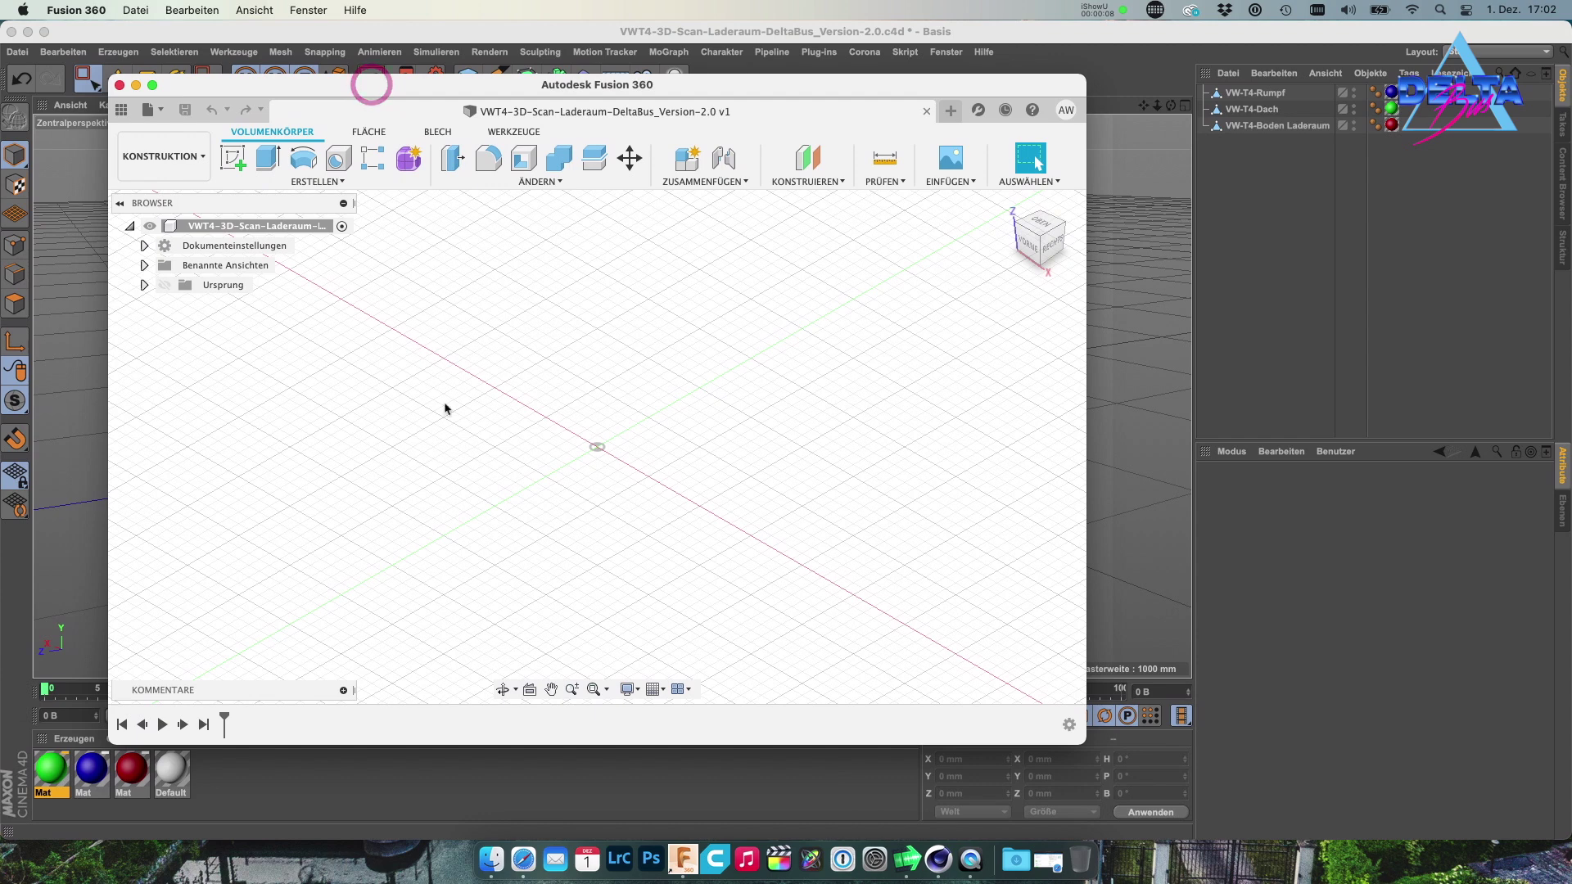
click(491, 858)
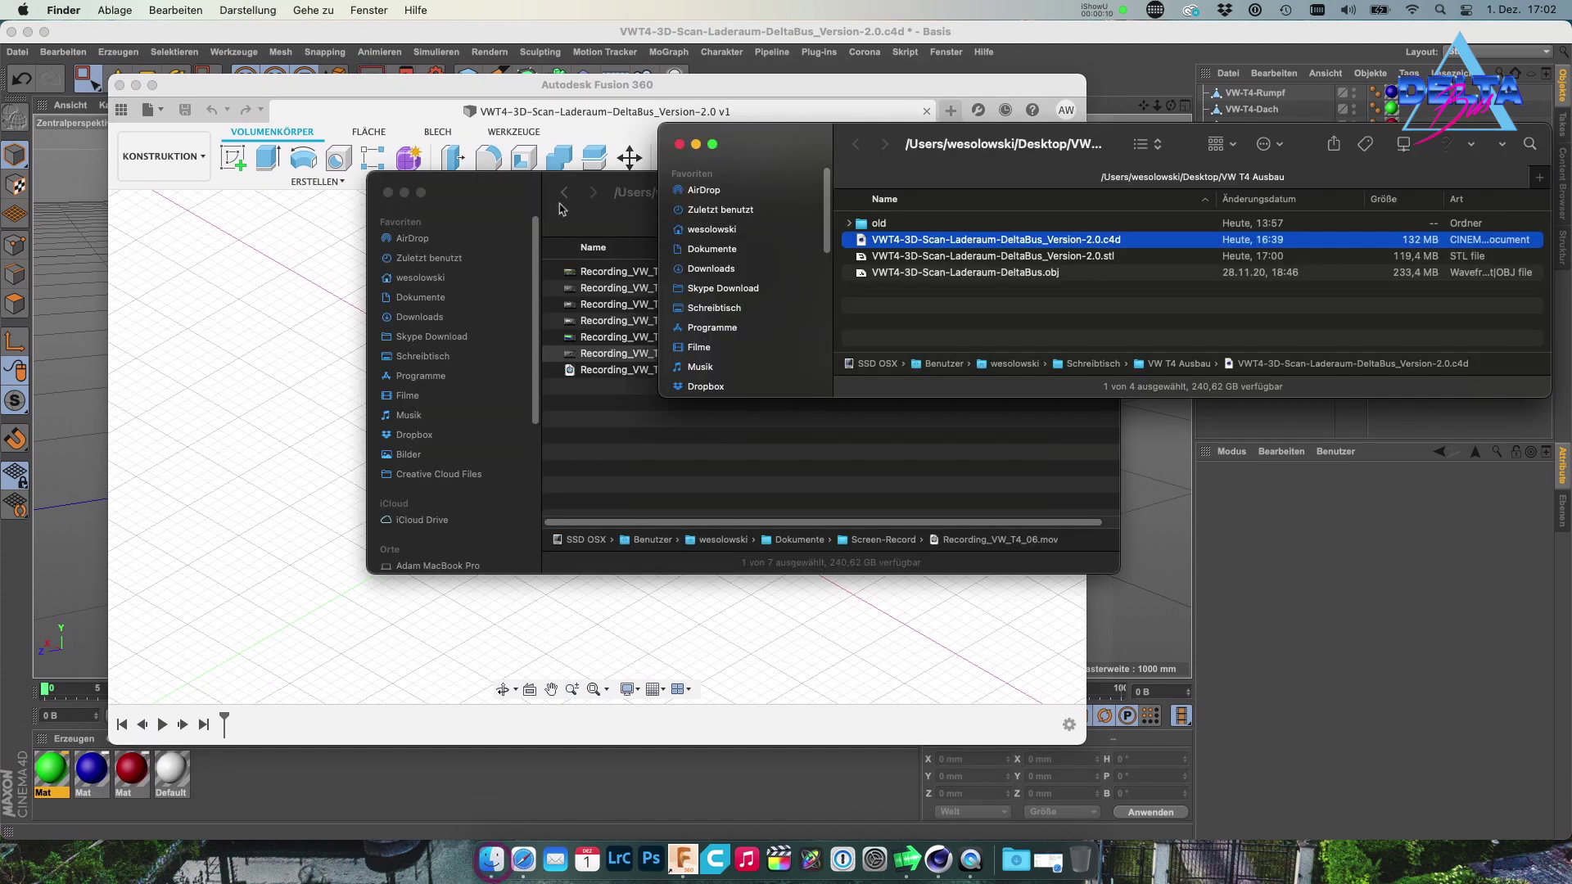
Locate the 119,4 MB VWT4-3D-Scan-Laderaum-DeltaBus_Version-2.0.stl in VW T4 Ausbau, then switch back to Fusion 360
click(404, 193)
drag(805, 123, 769, 20)
click(1003, 190)
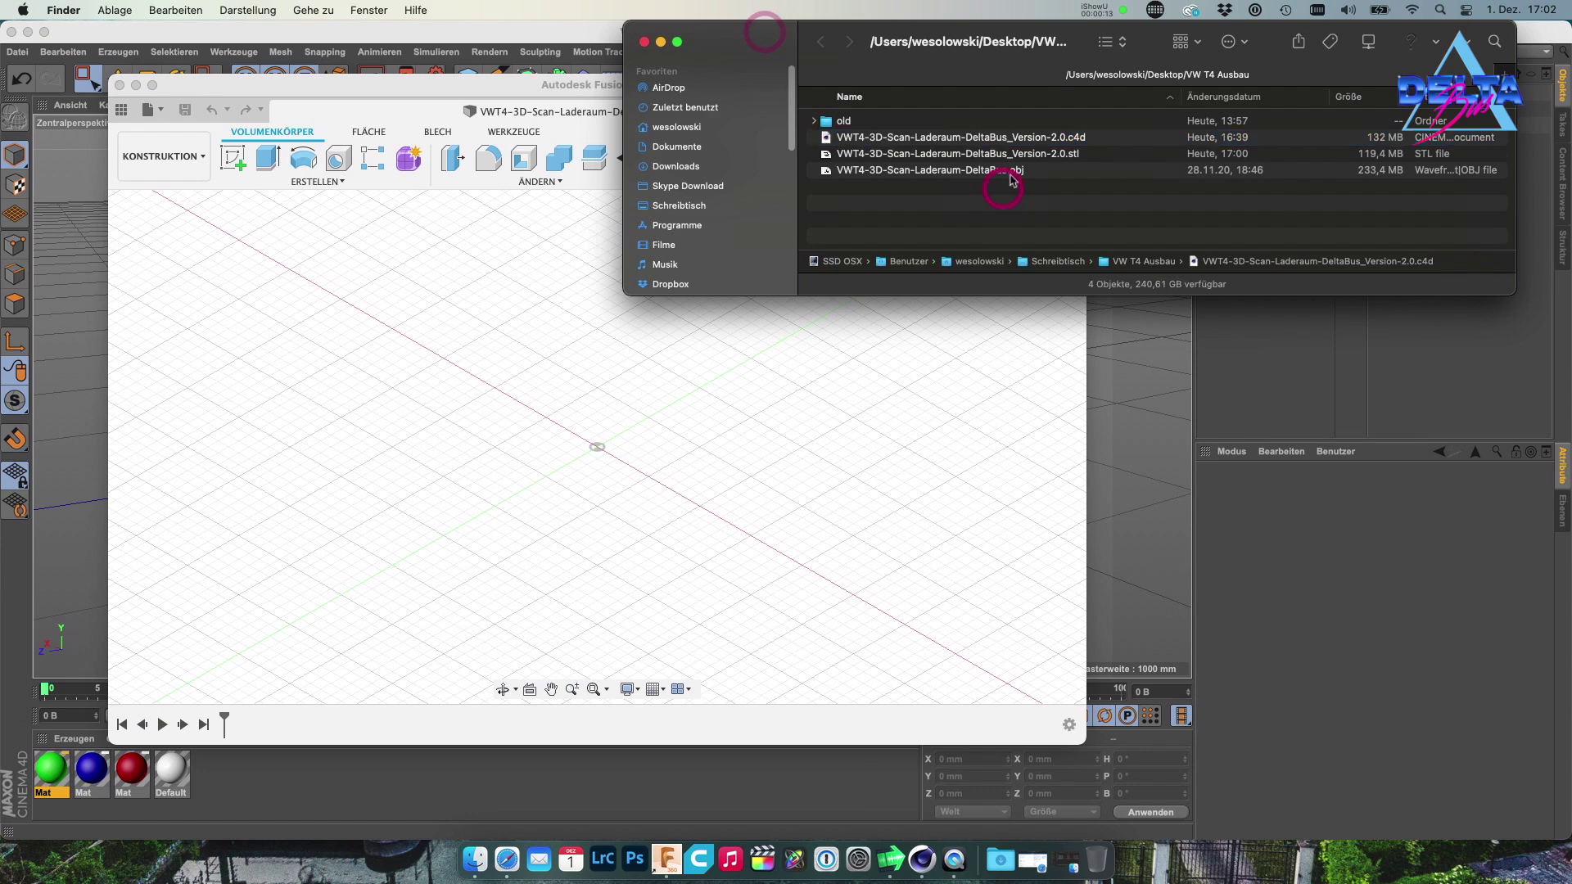
click(1055, 159)
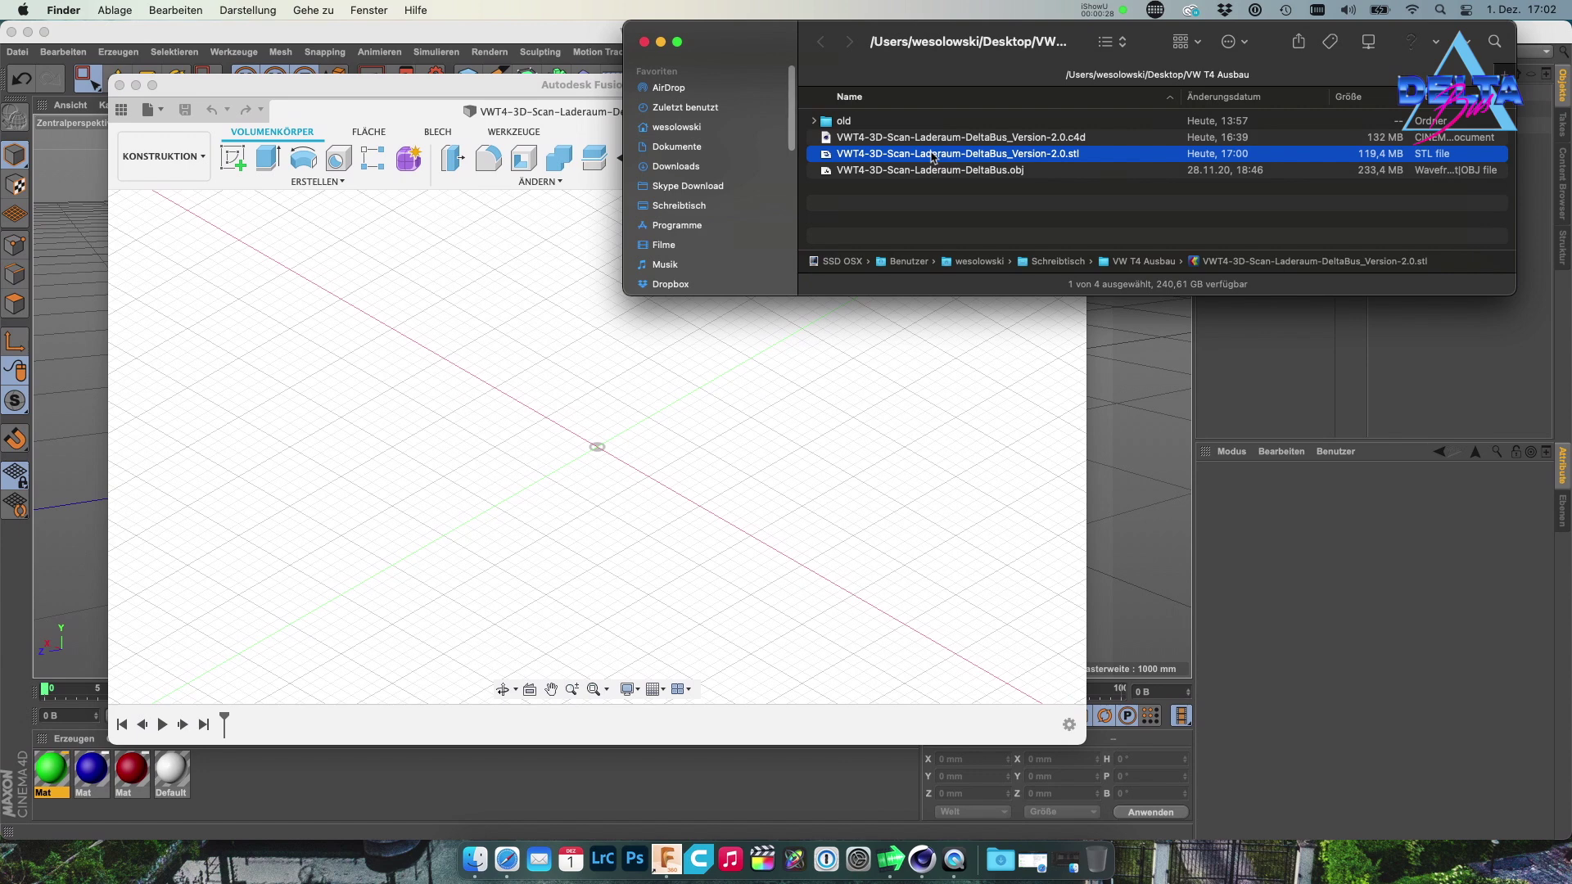
click(458, 87)
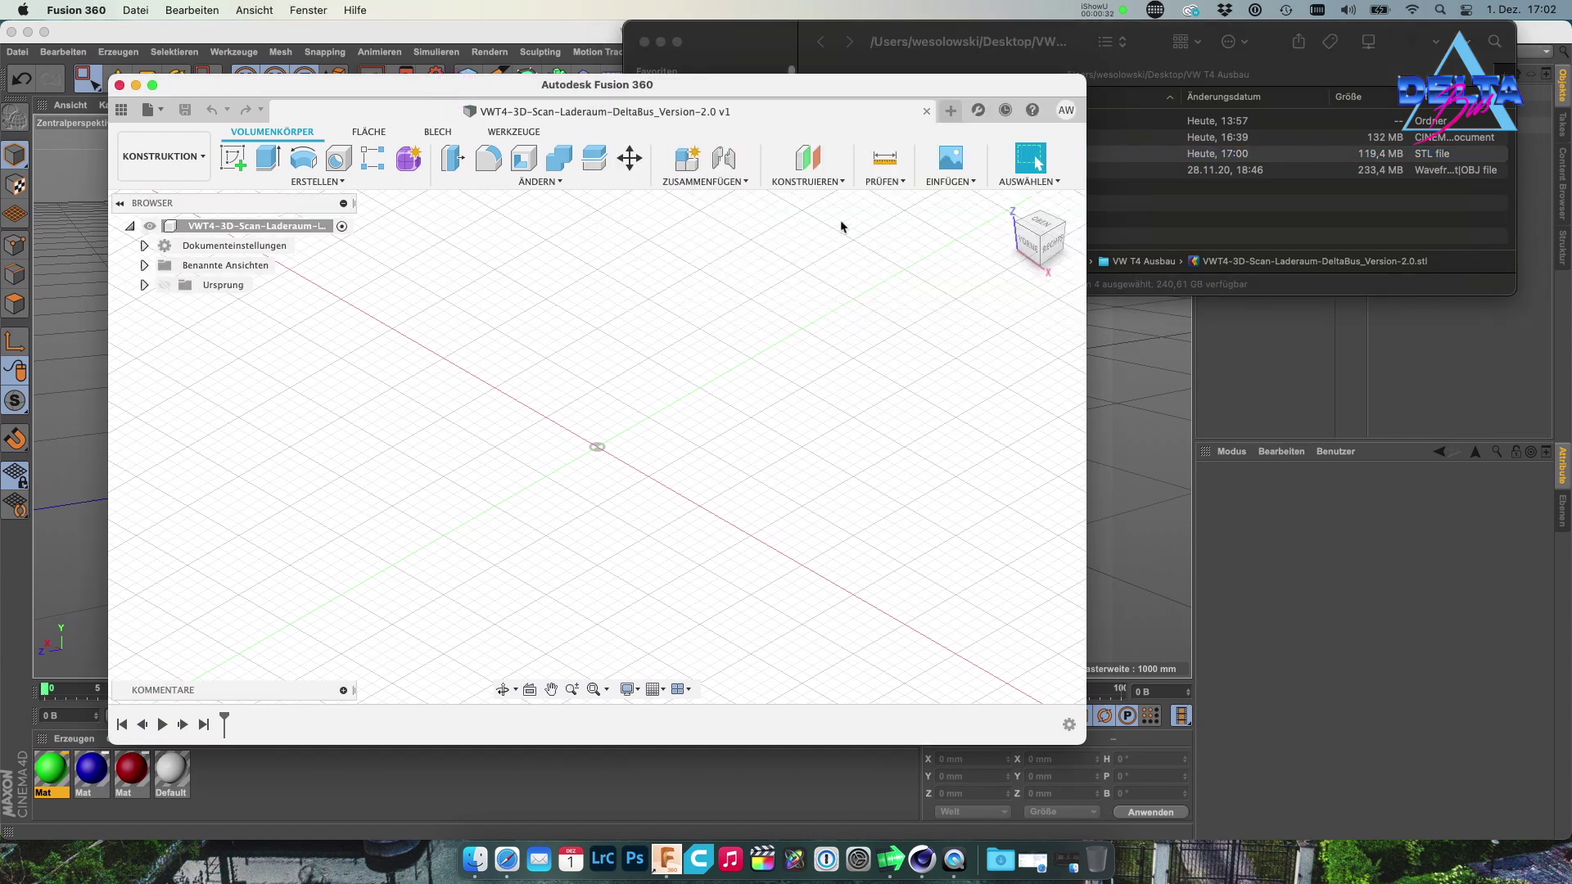
Insert the .stl from Schreibtisch > VW T4 Ausbau via EINFÜGEN > Netz einfügen
click(952, 181)
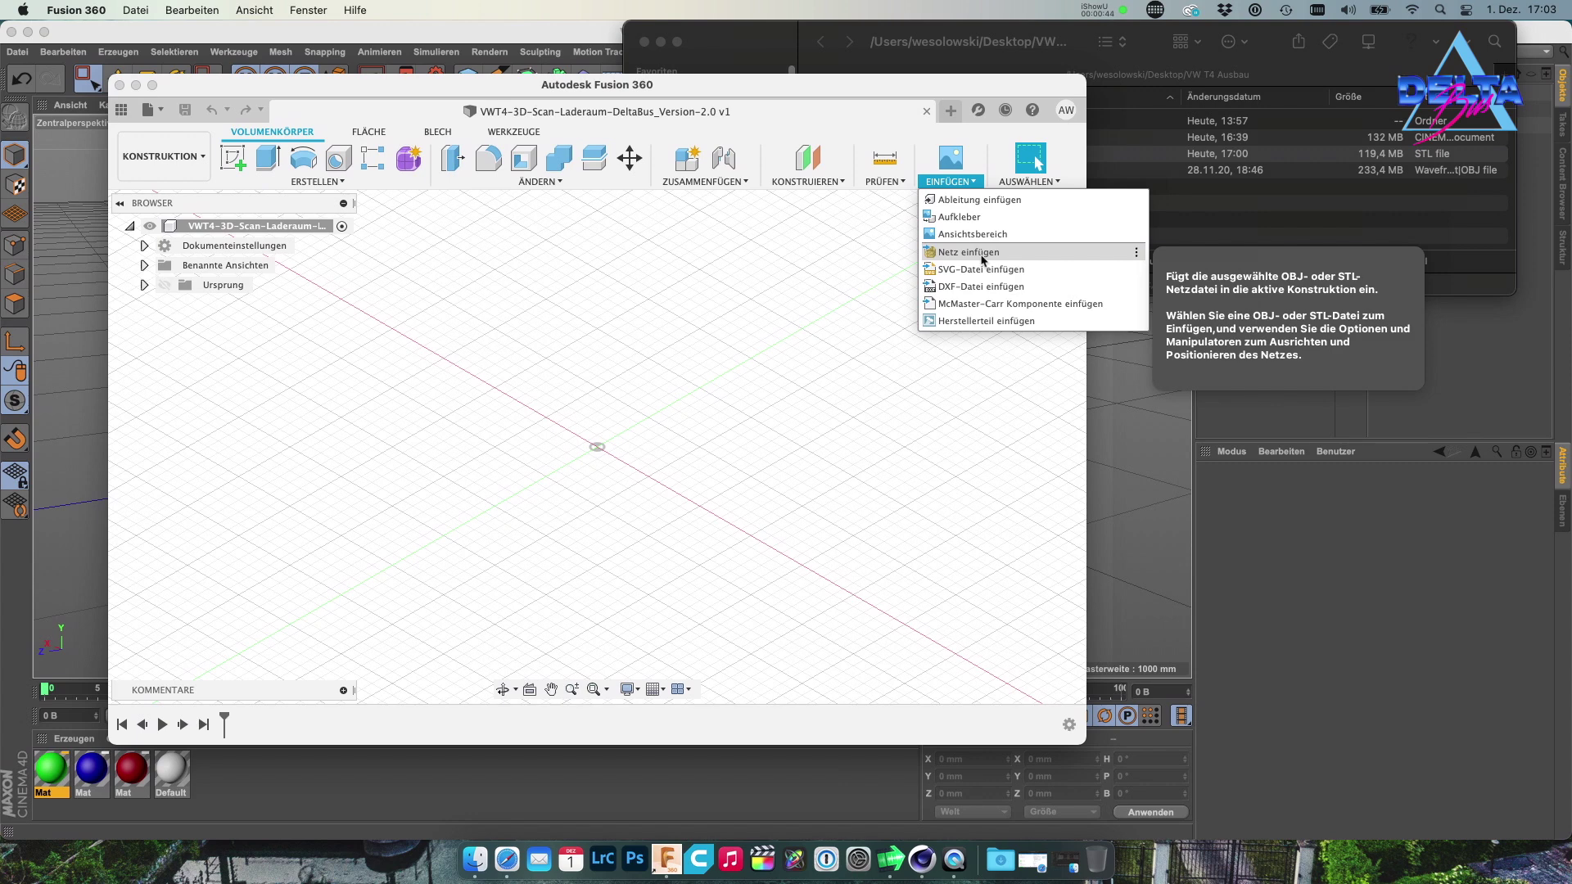
click(983, 261)
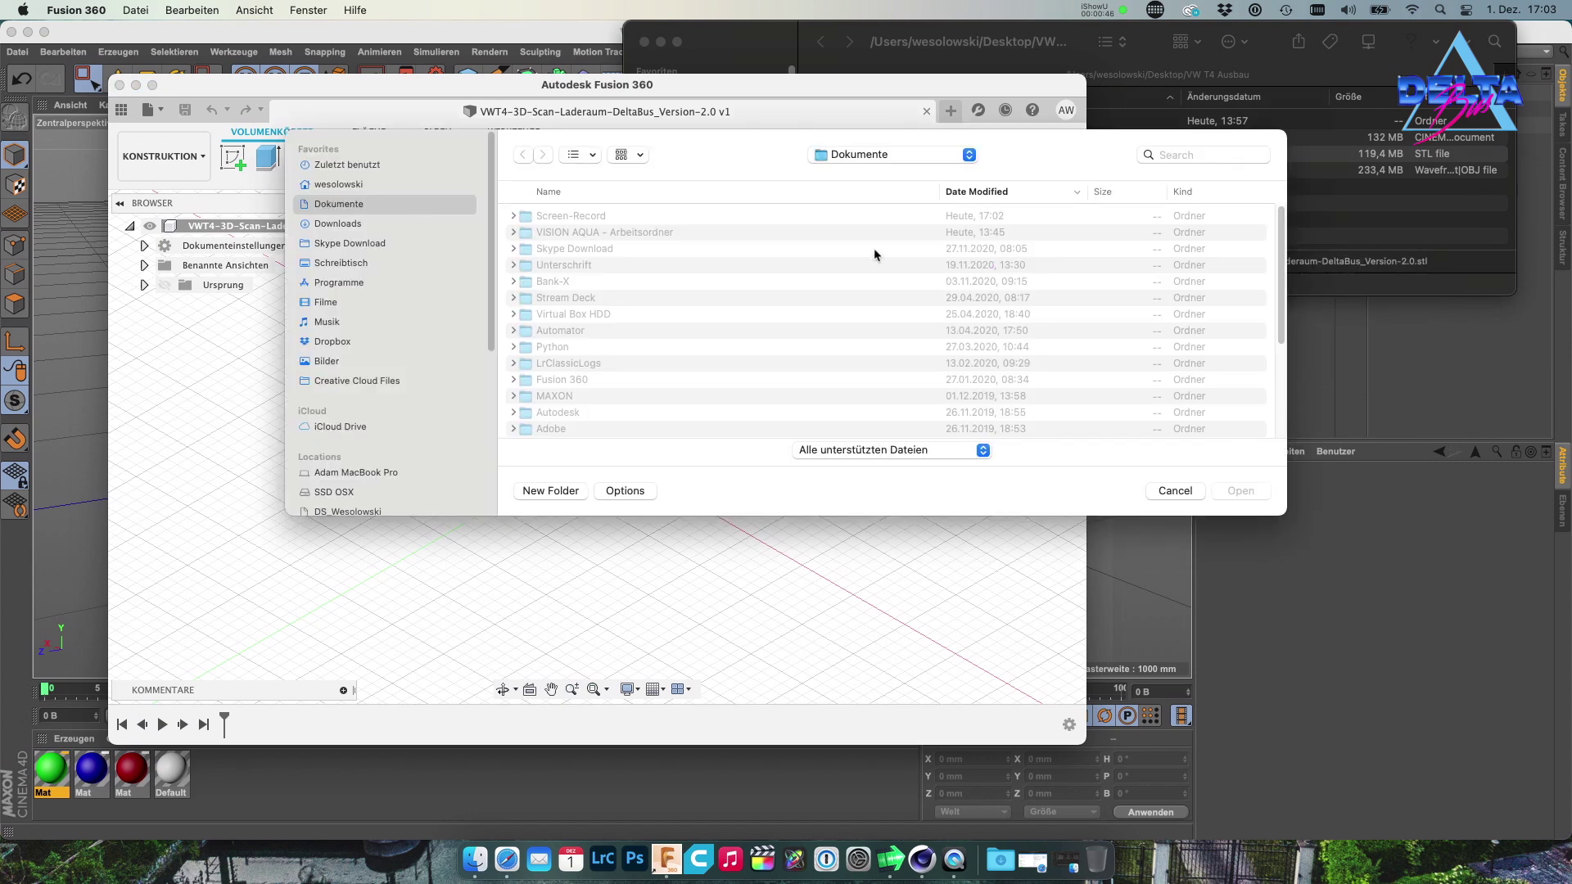
click(352, 263)
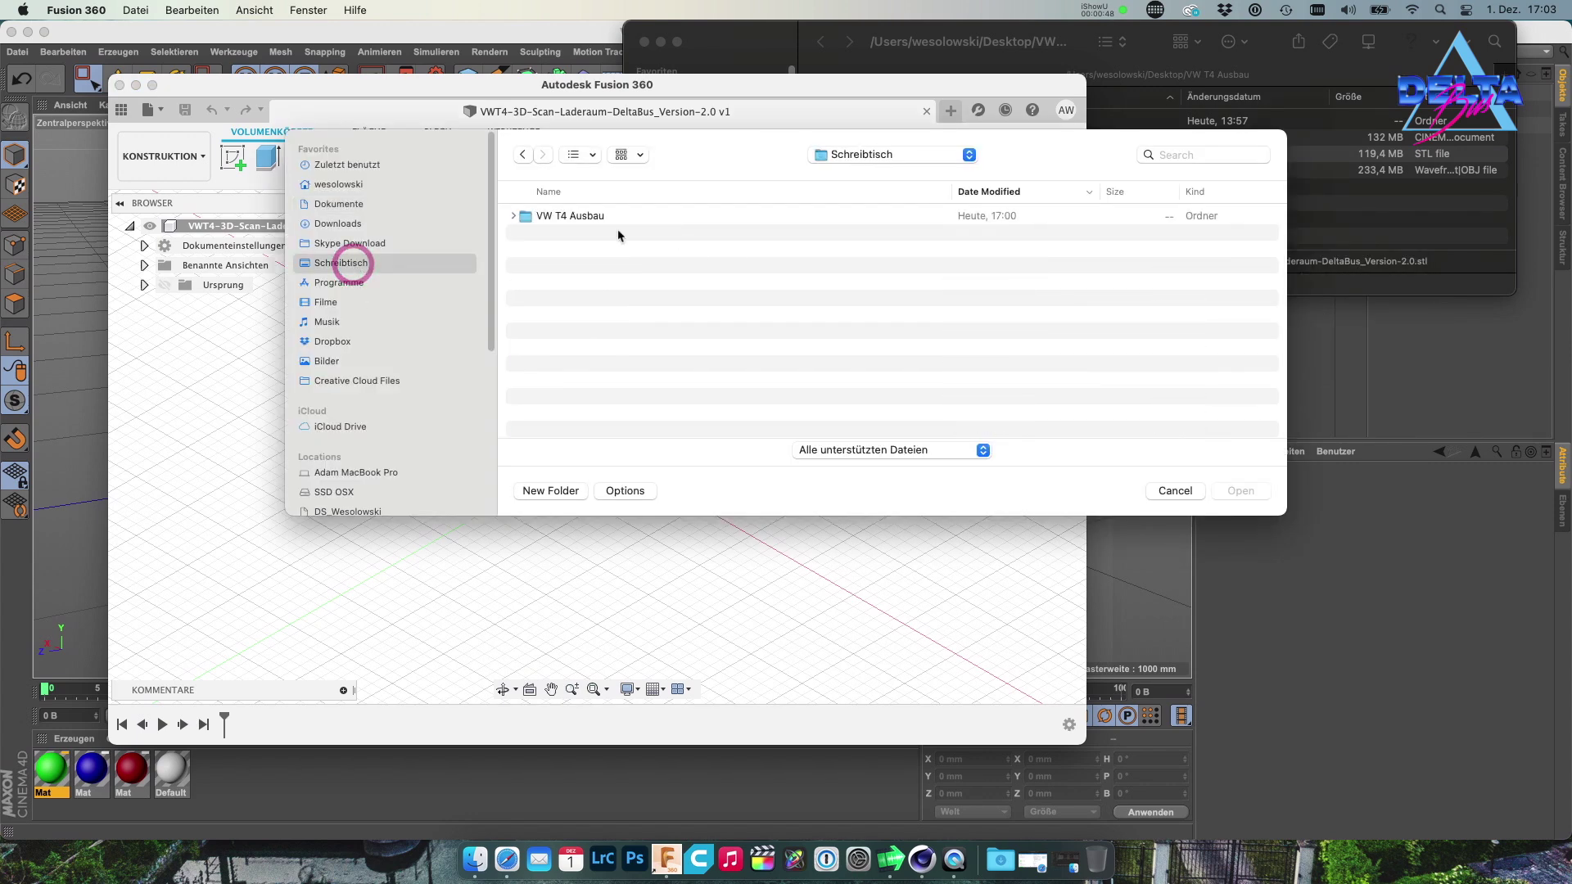
double_click(572, 216)
click(719, 220)
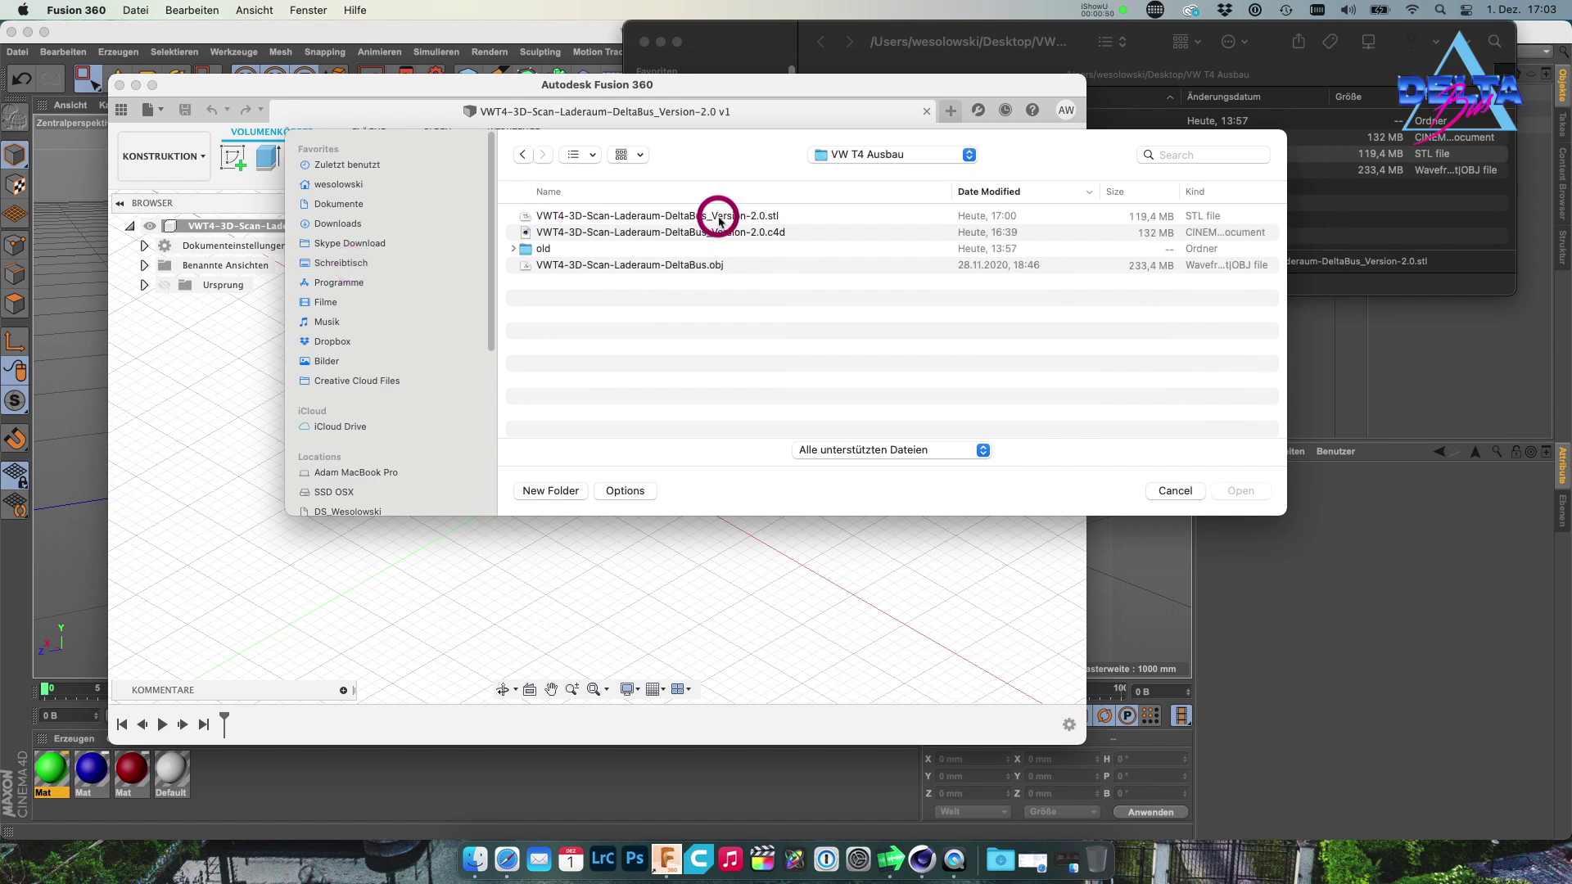
click(1241, 491)
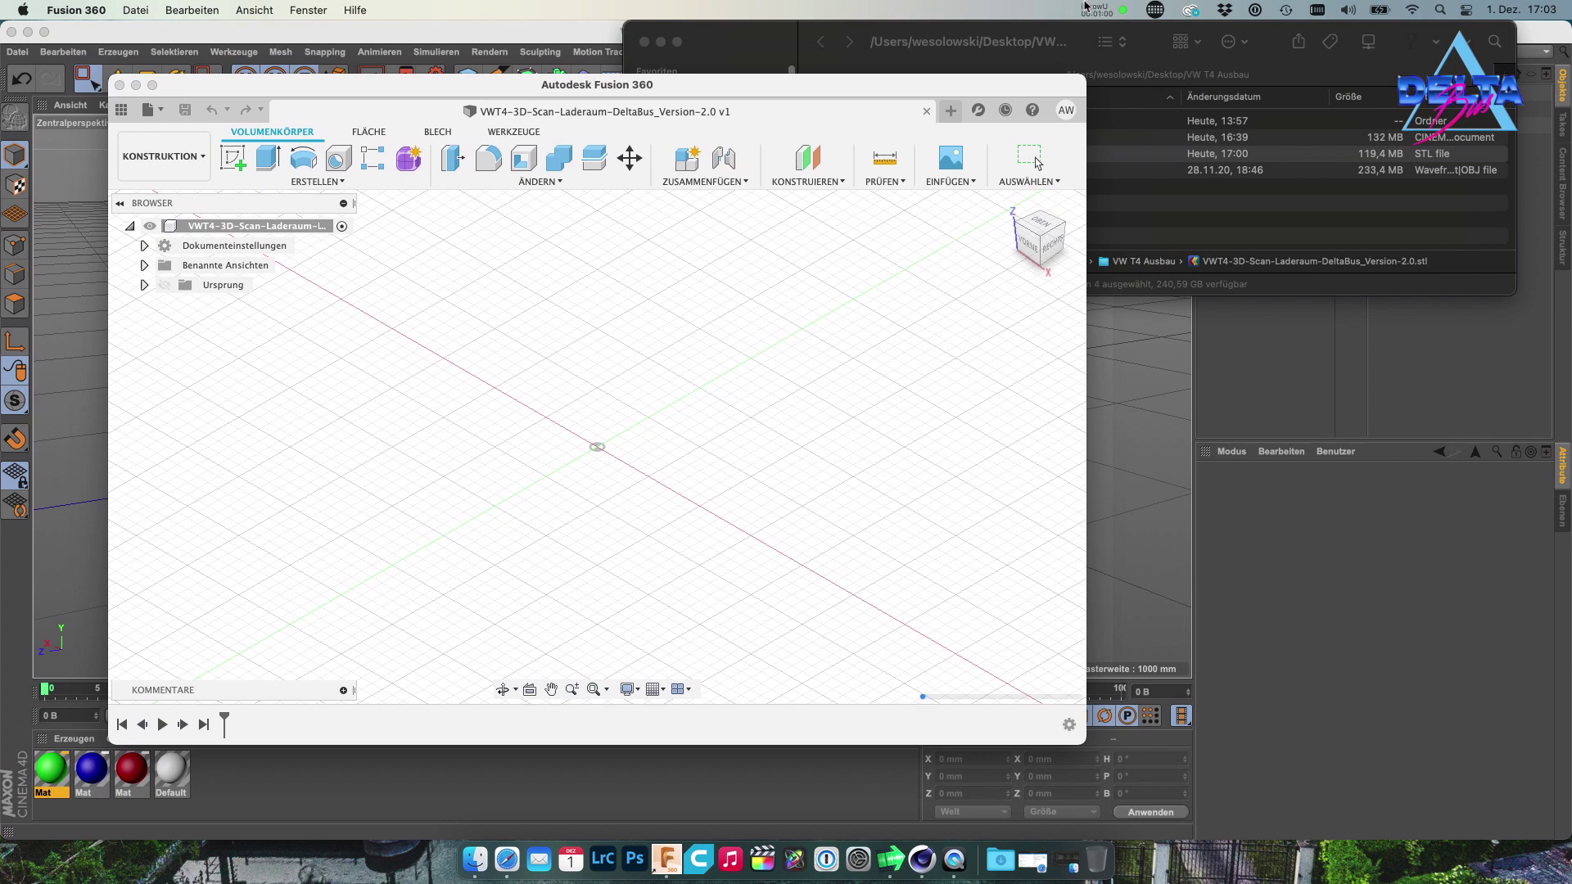
click(1089, 8)
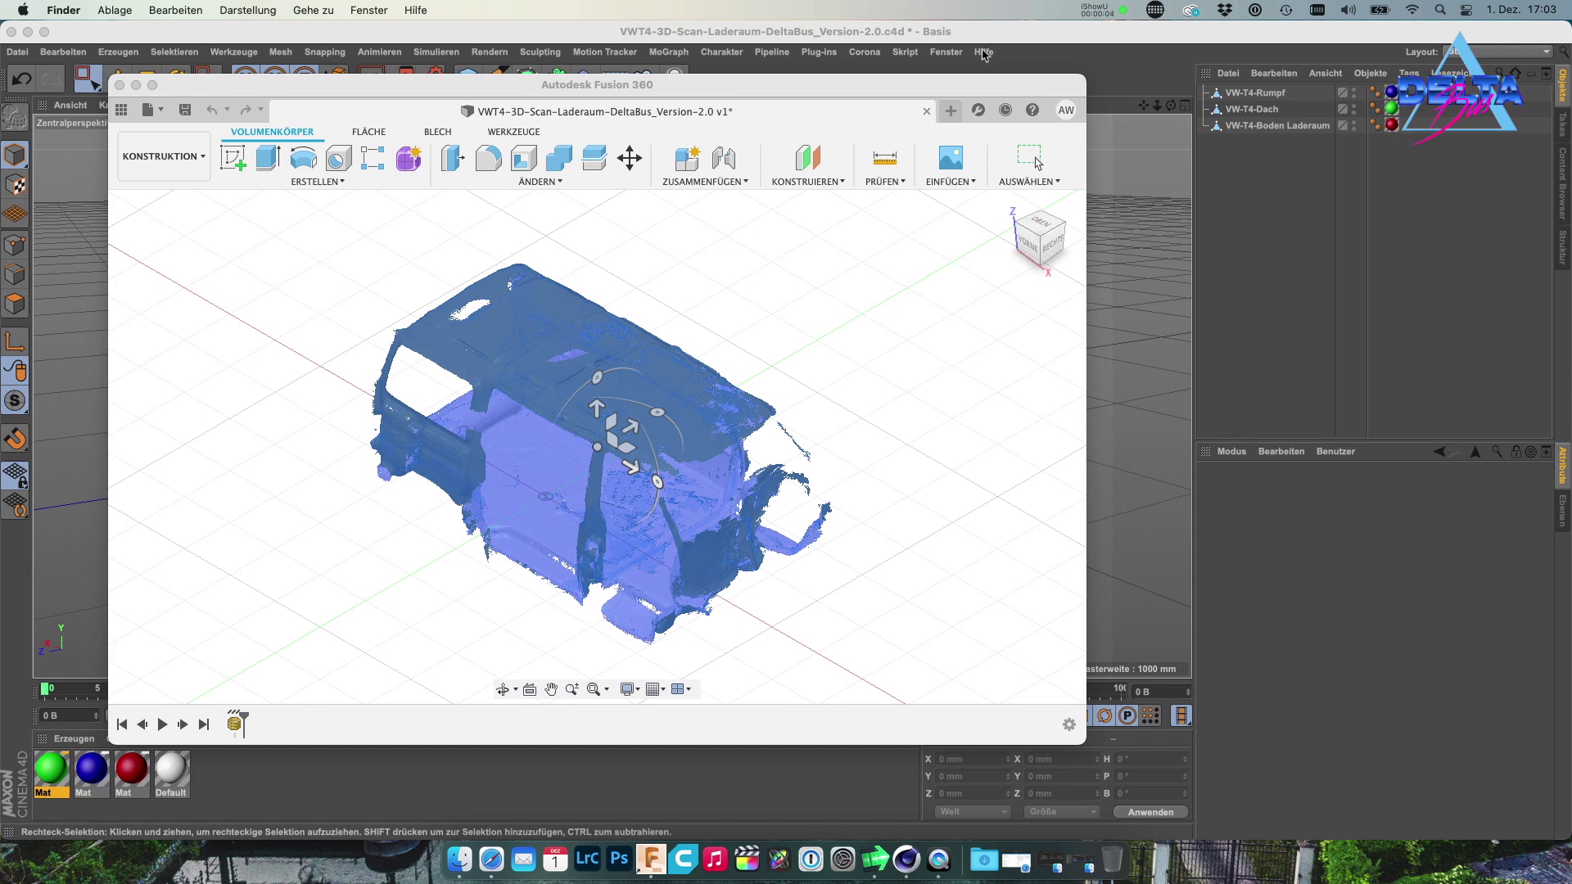
Set the inserted van mesh's Einheitentyp to Meter and confirm with OK
click(920, 85)
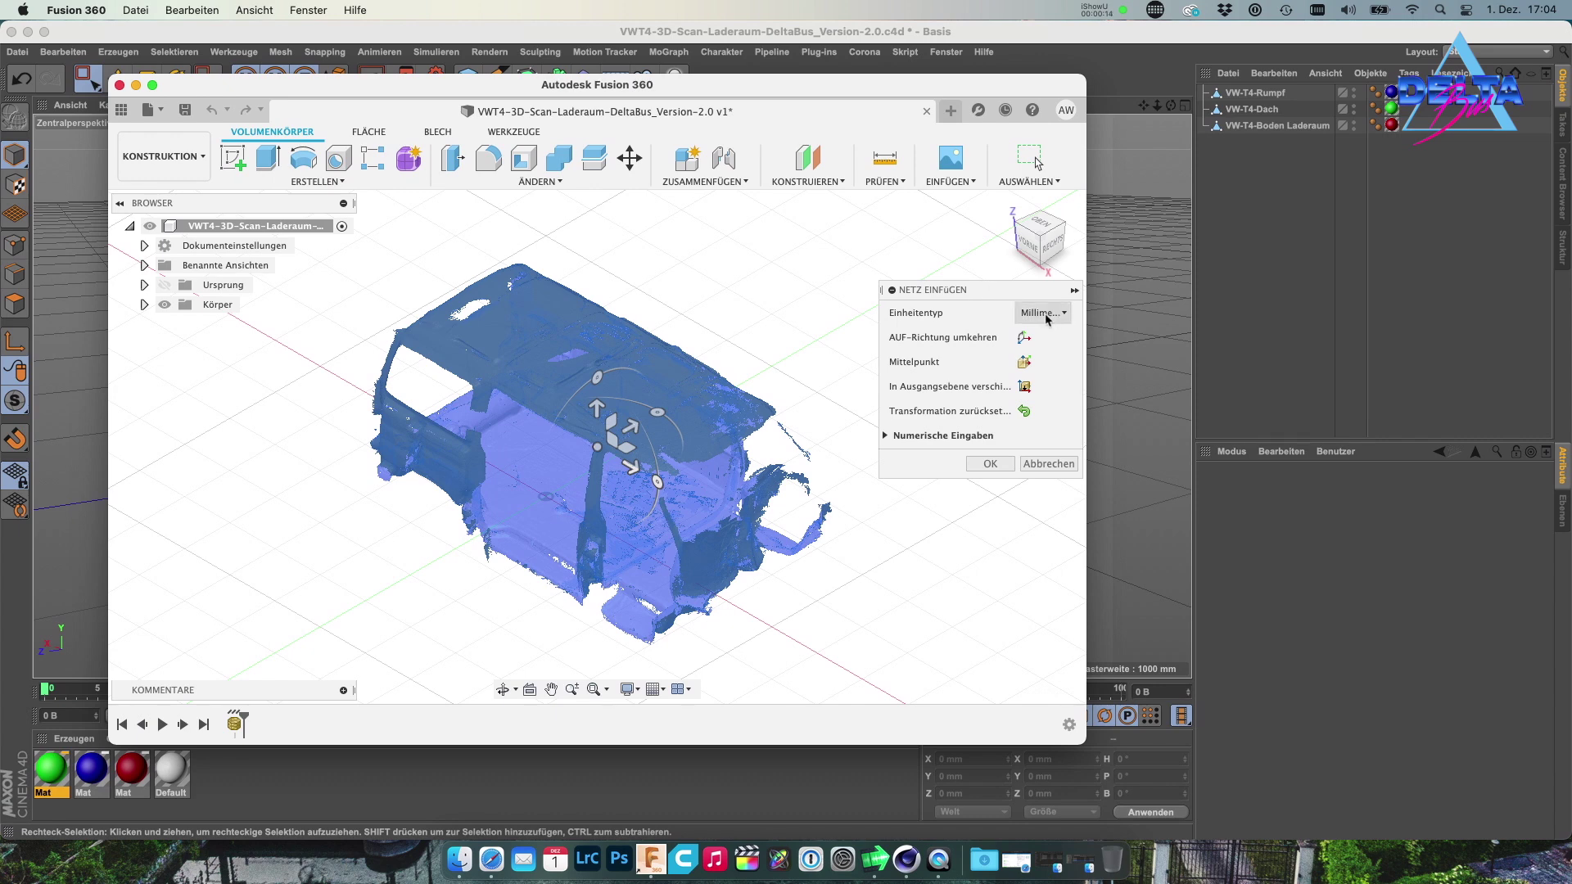
click(1046, 315)
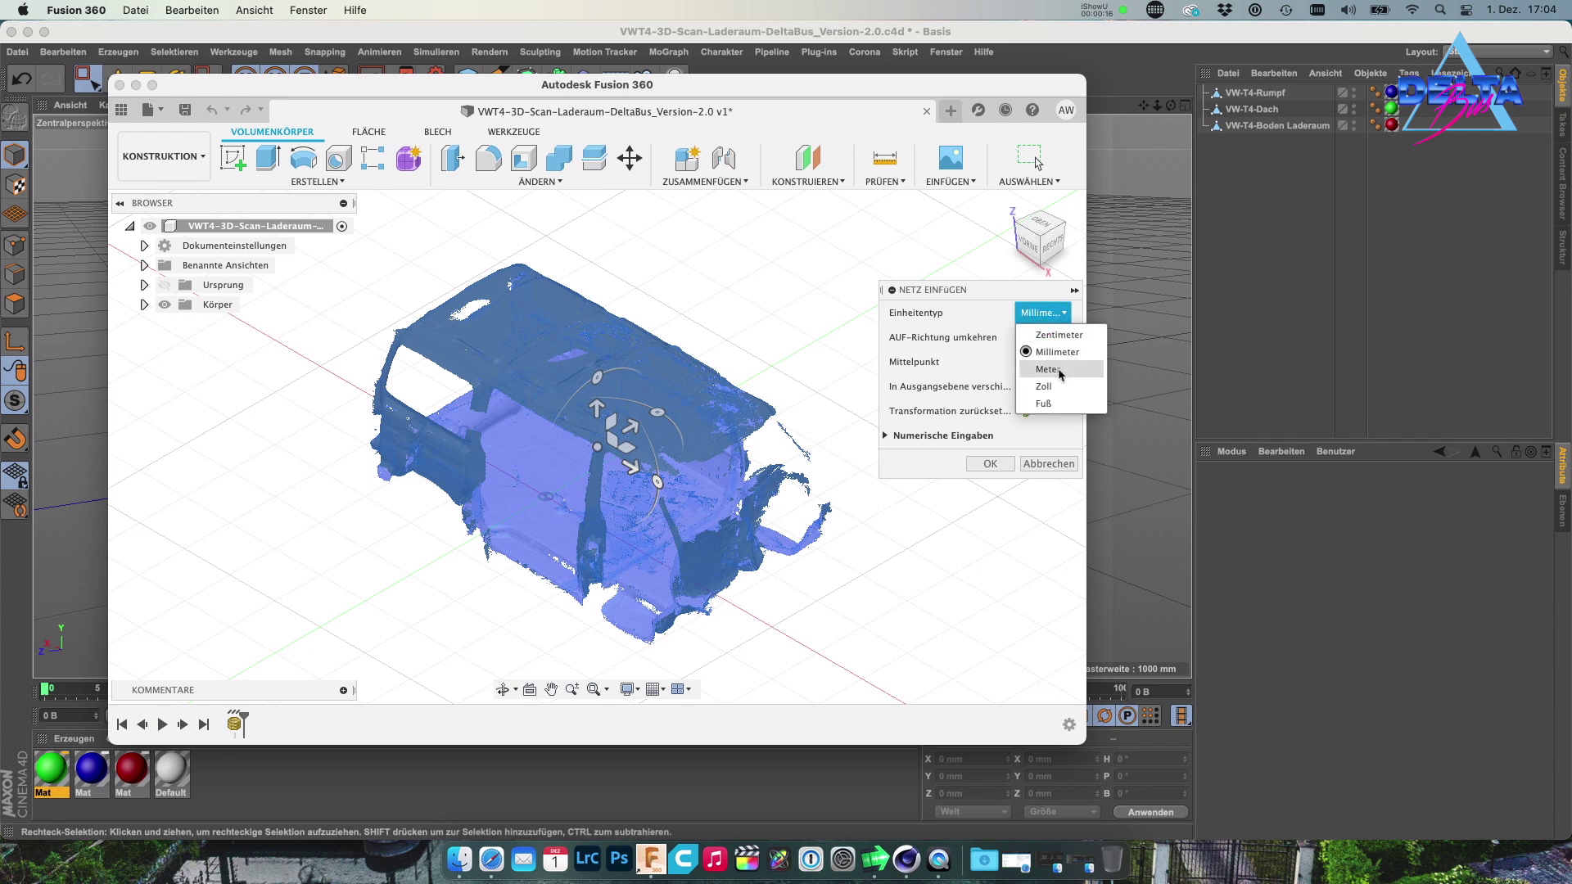
click(1060, 373)
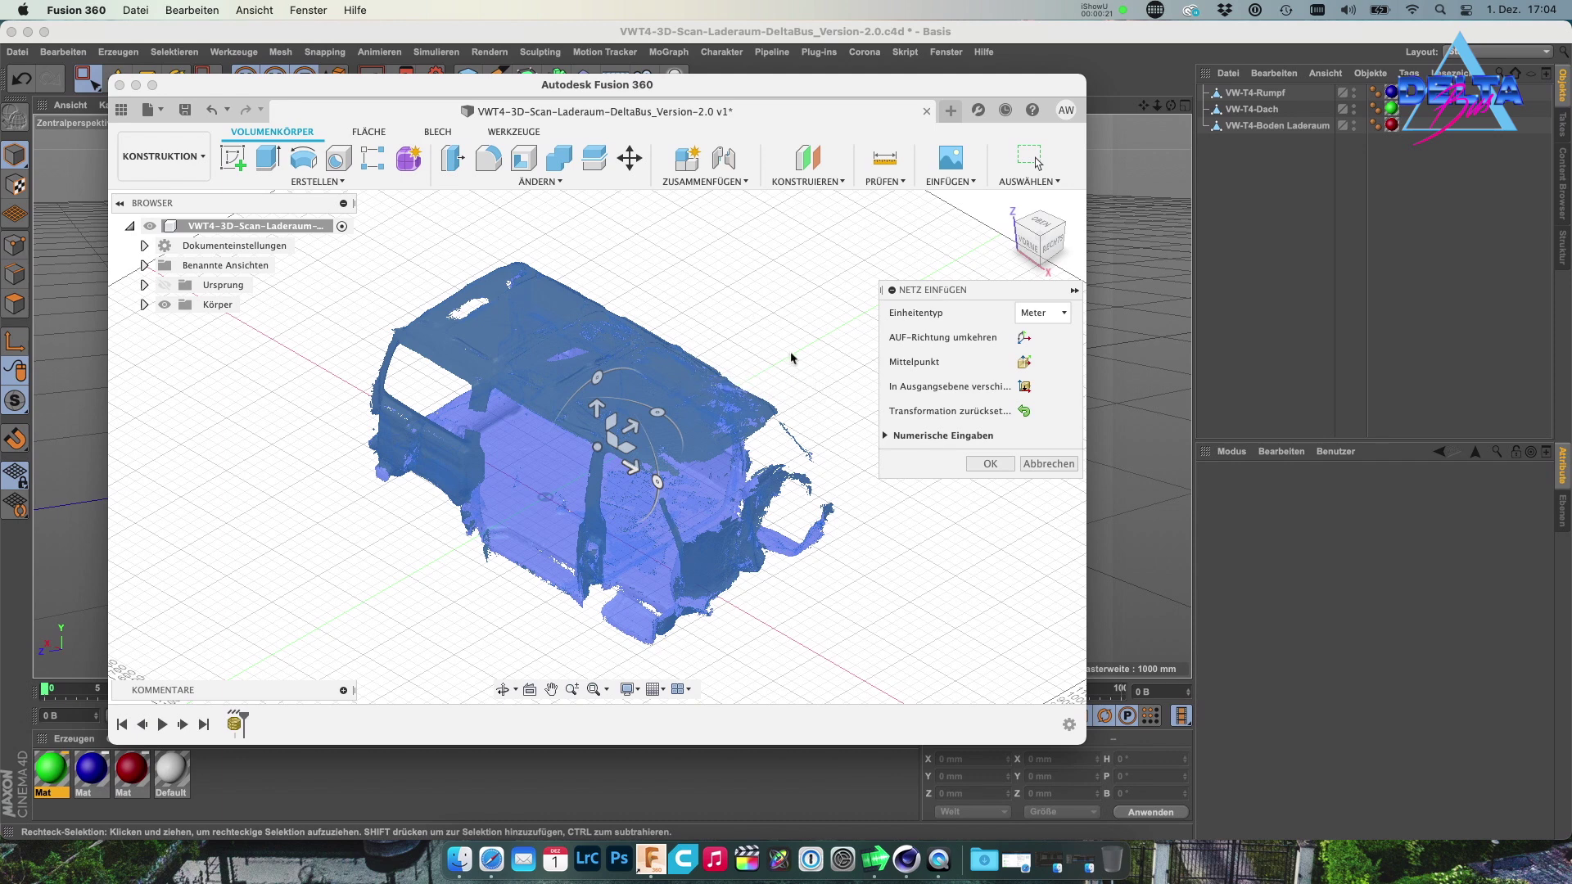
click(989, 463)
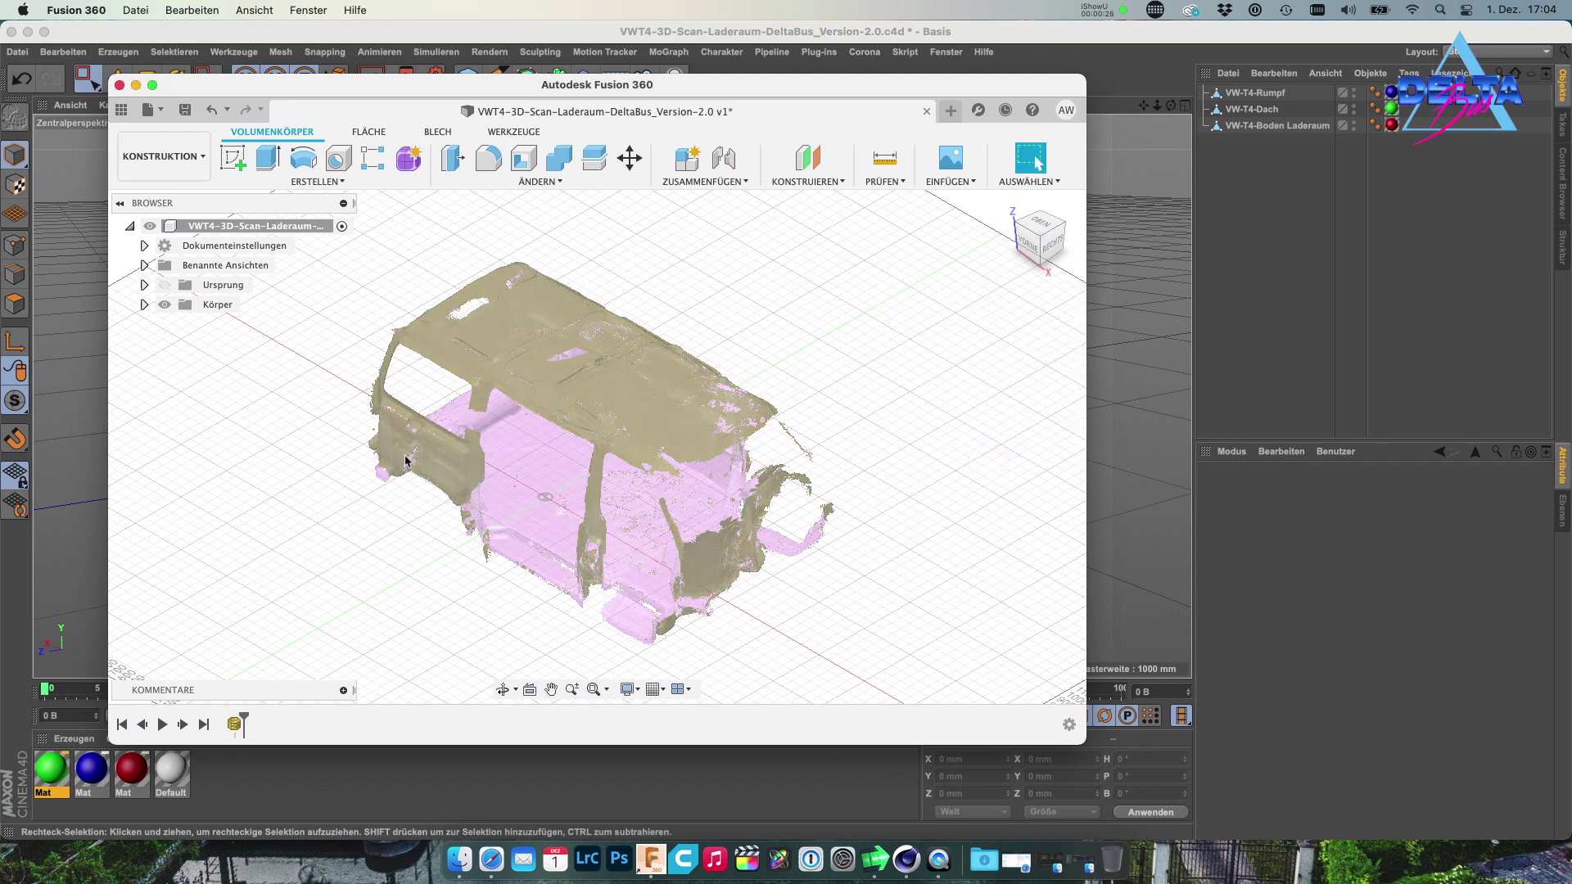
Expand Körper to show Netzkörper1 and toggle the bodies' visibility off and back on
click(144, 304)
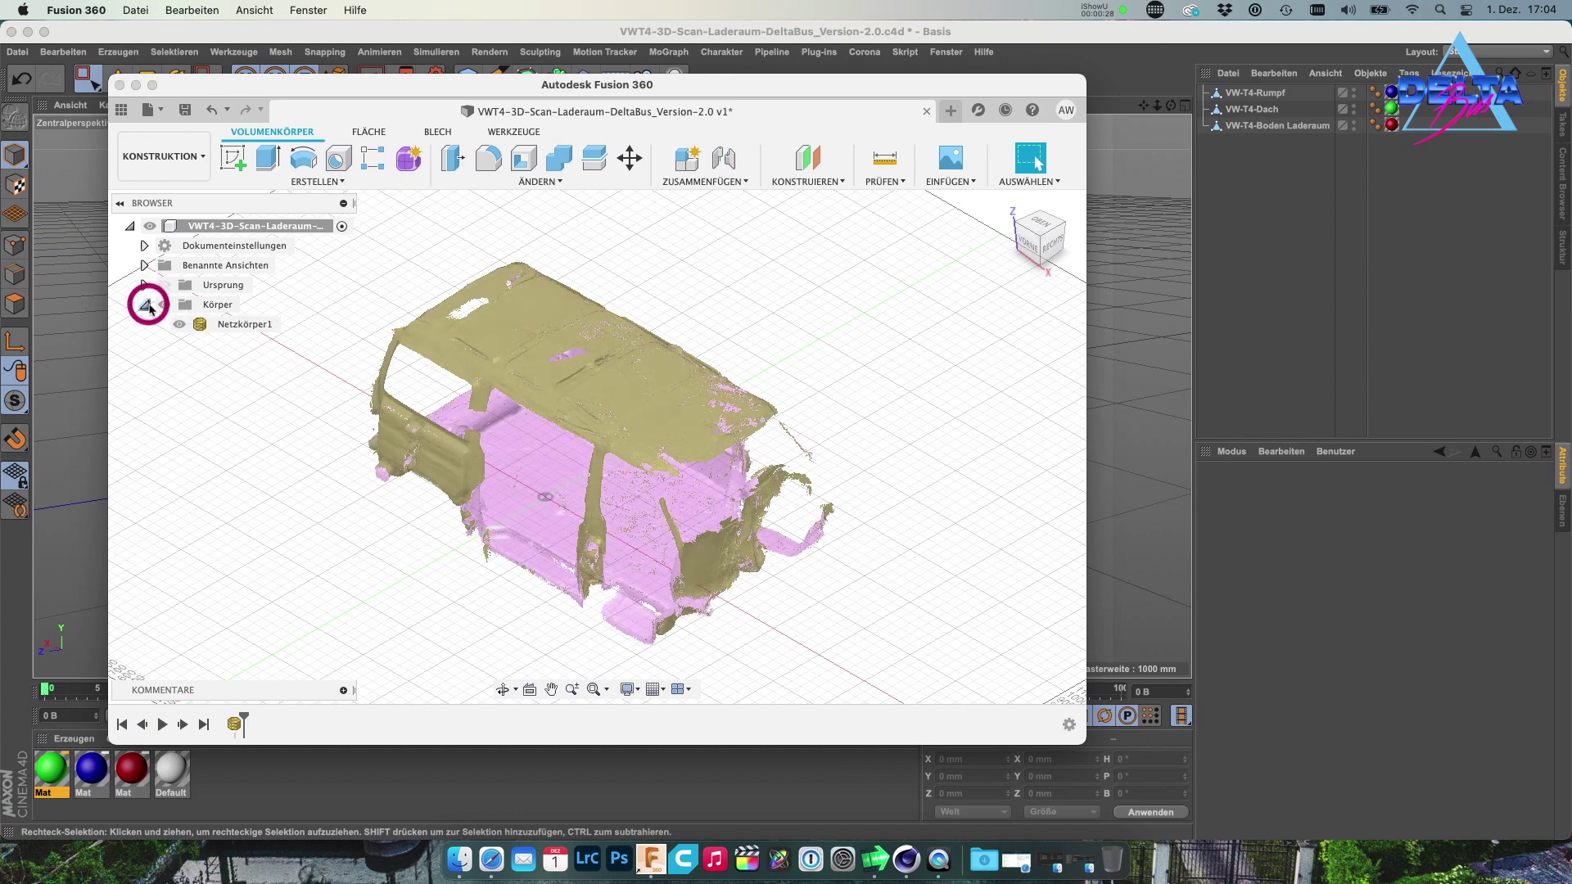
click(235, 325)
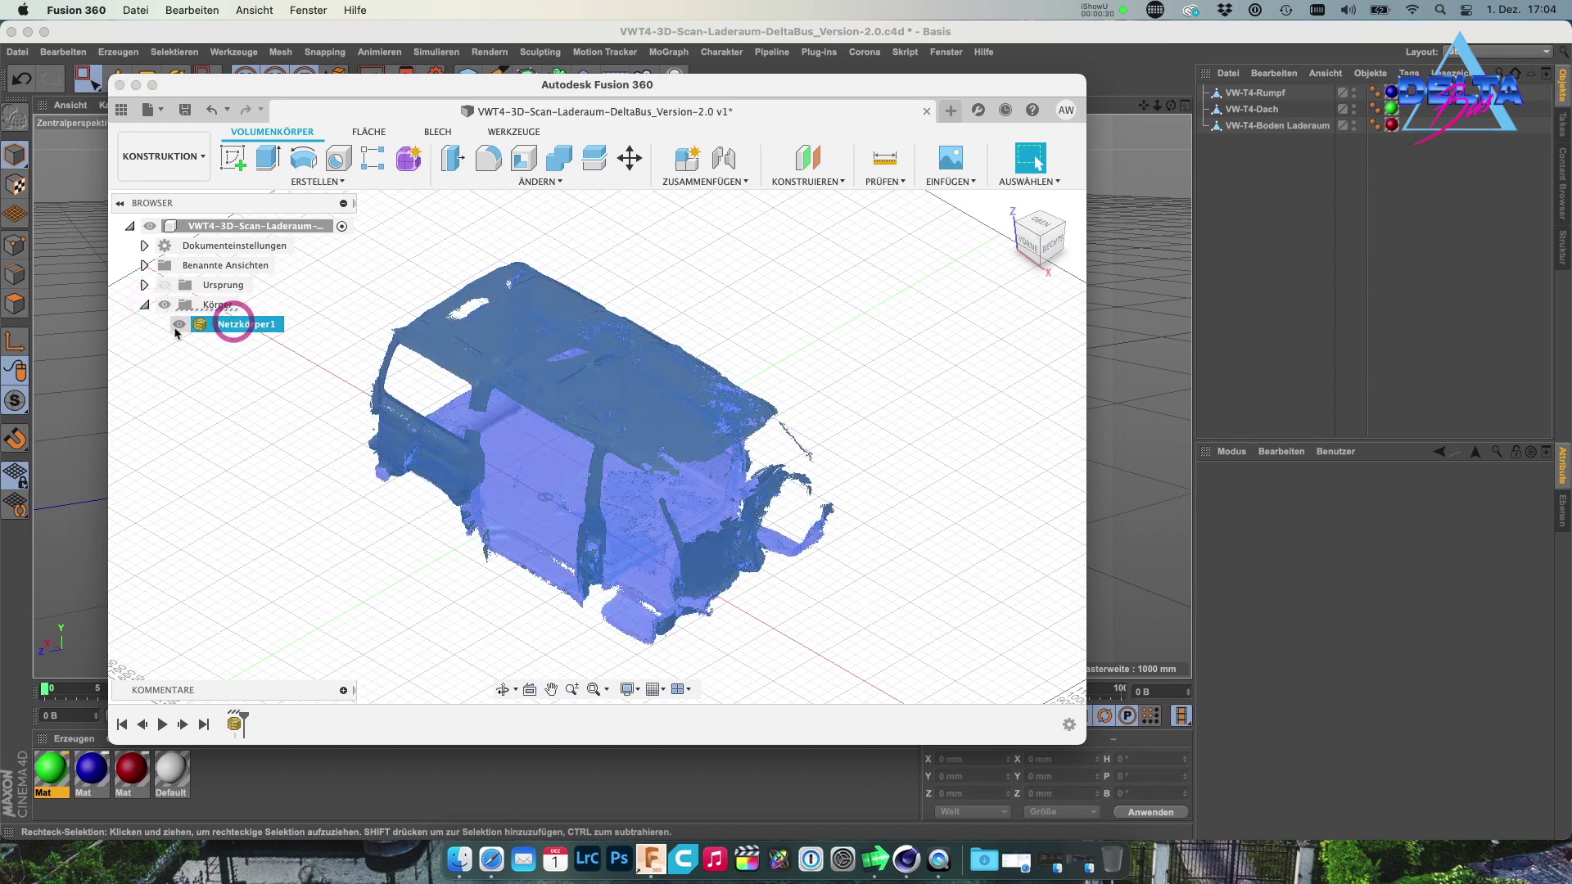
click(179, 324)
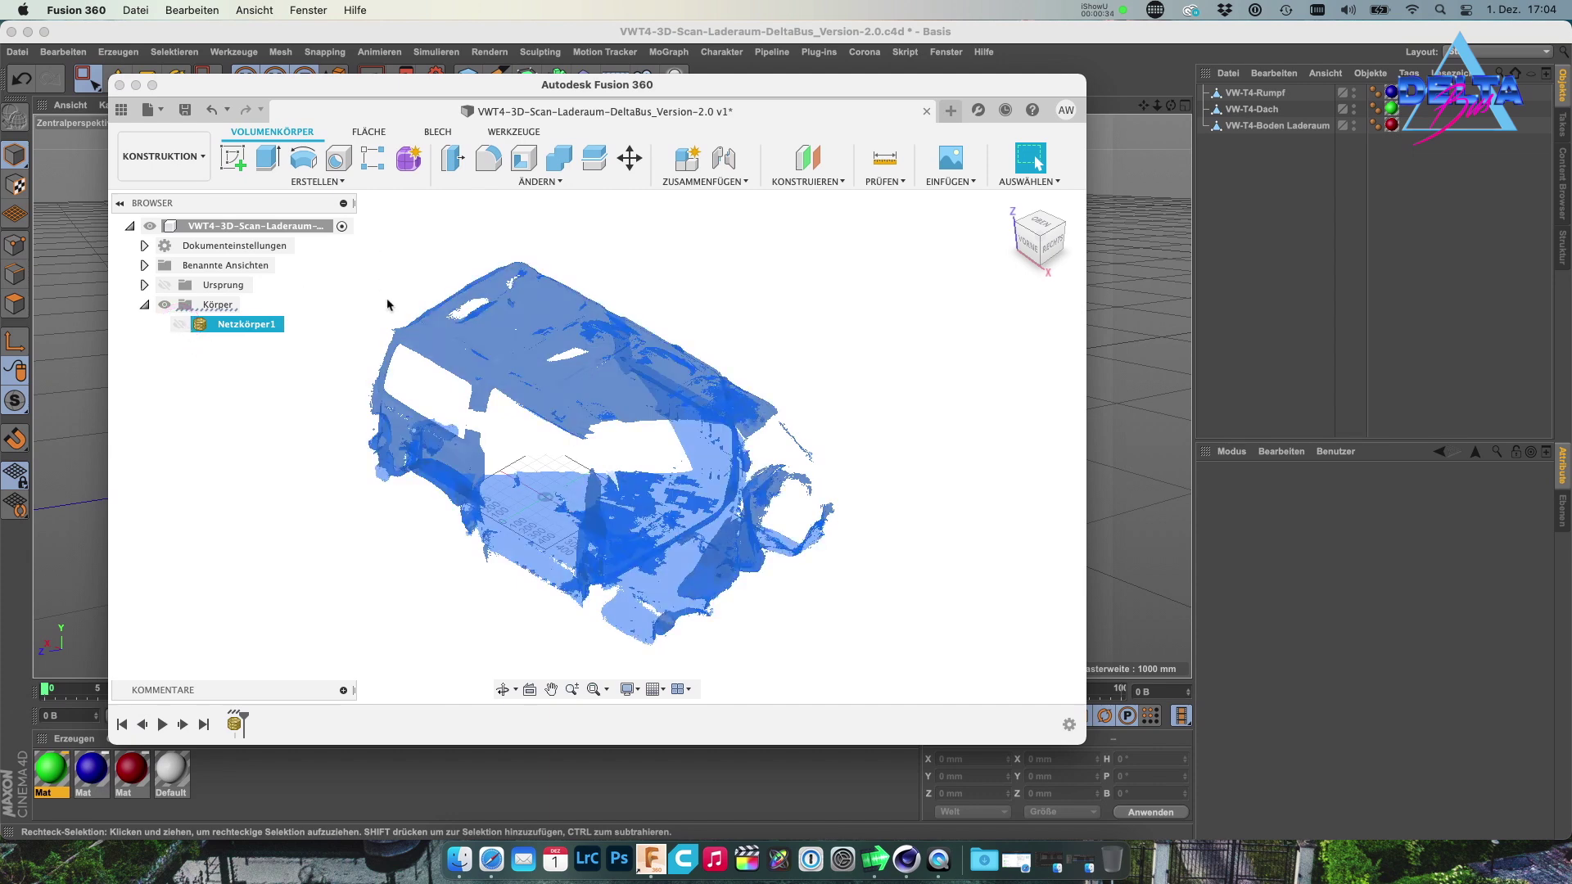
click(177, 321)
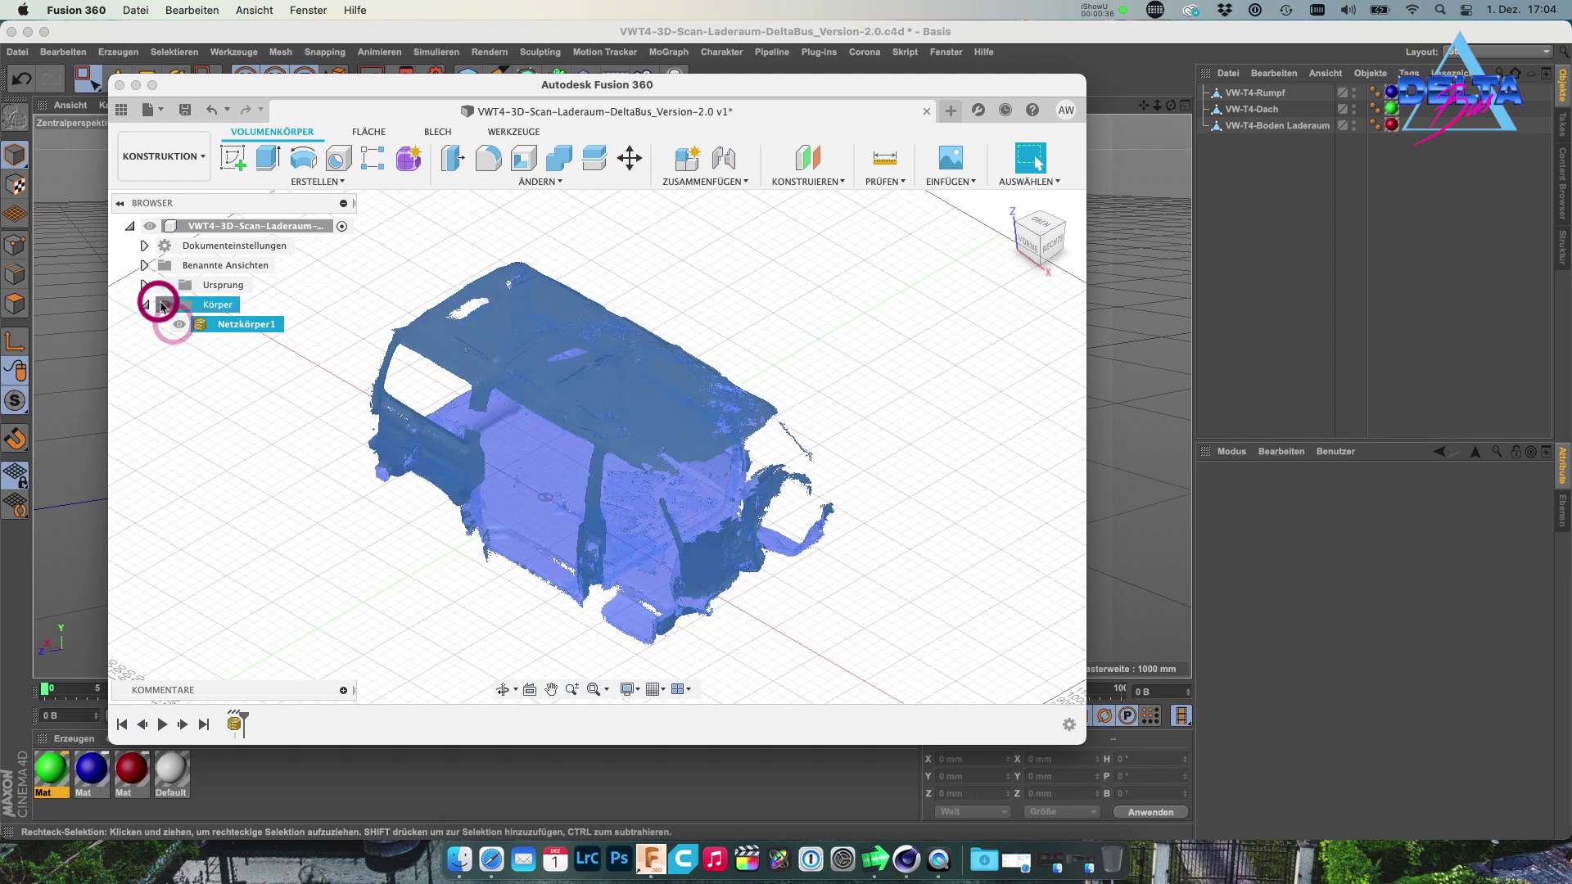
click(165, 304)
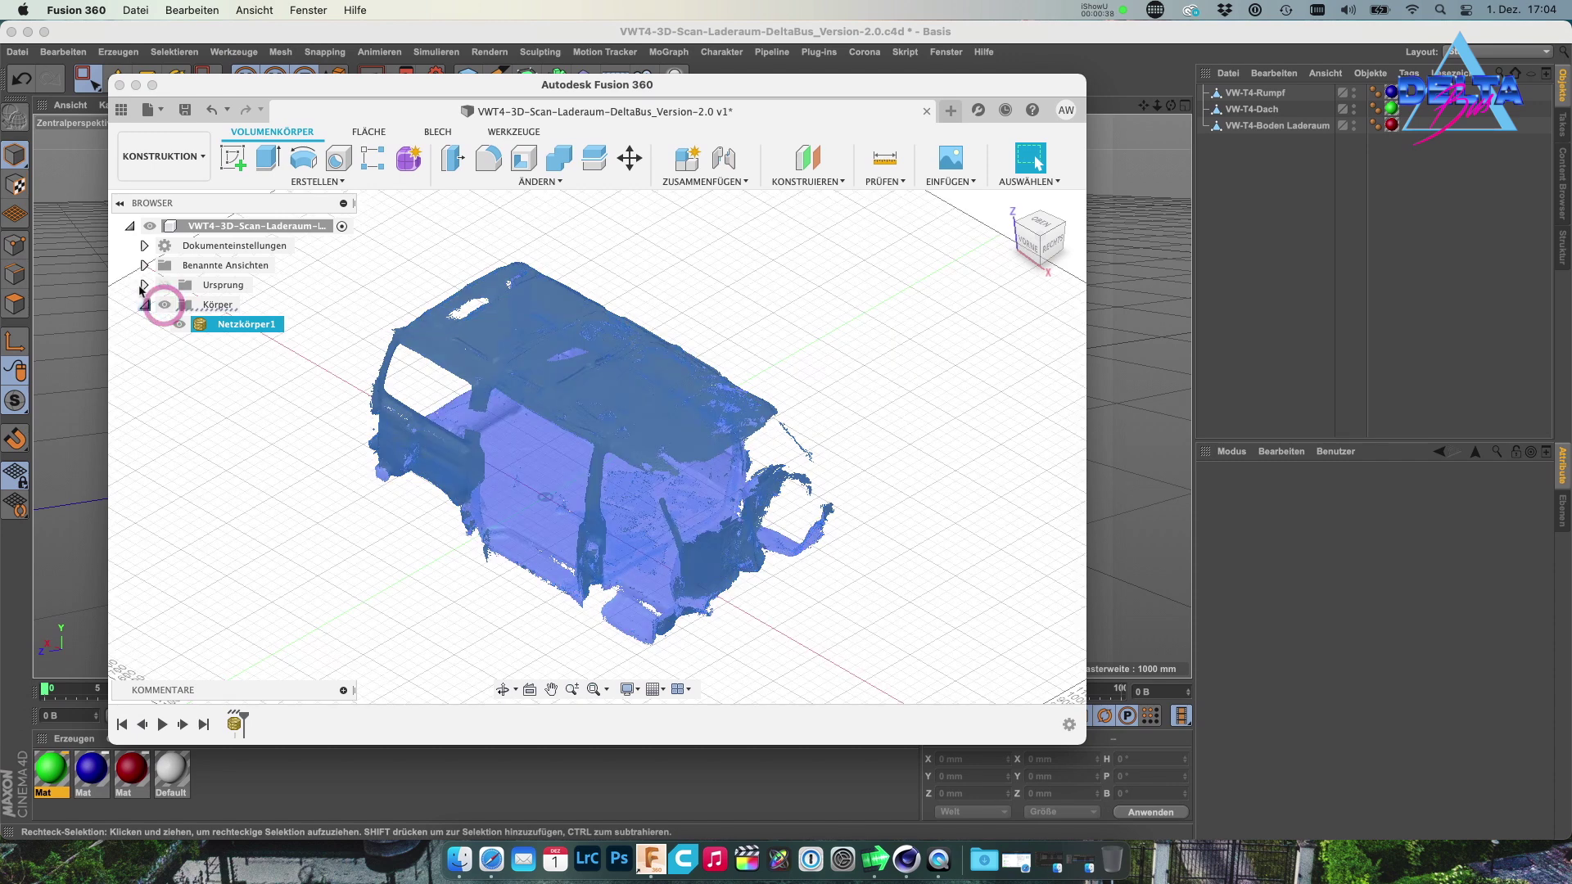
click(144, 266)
click(144, 265)
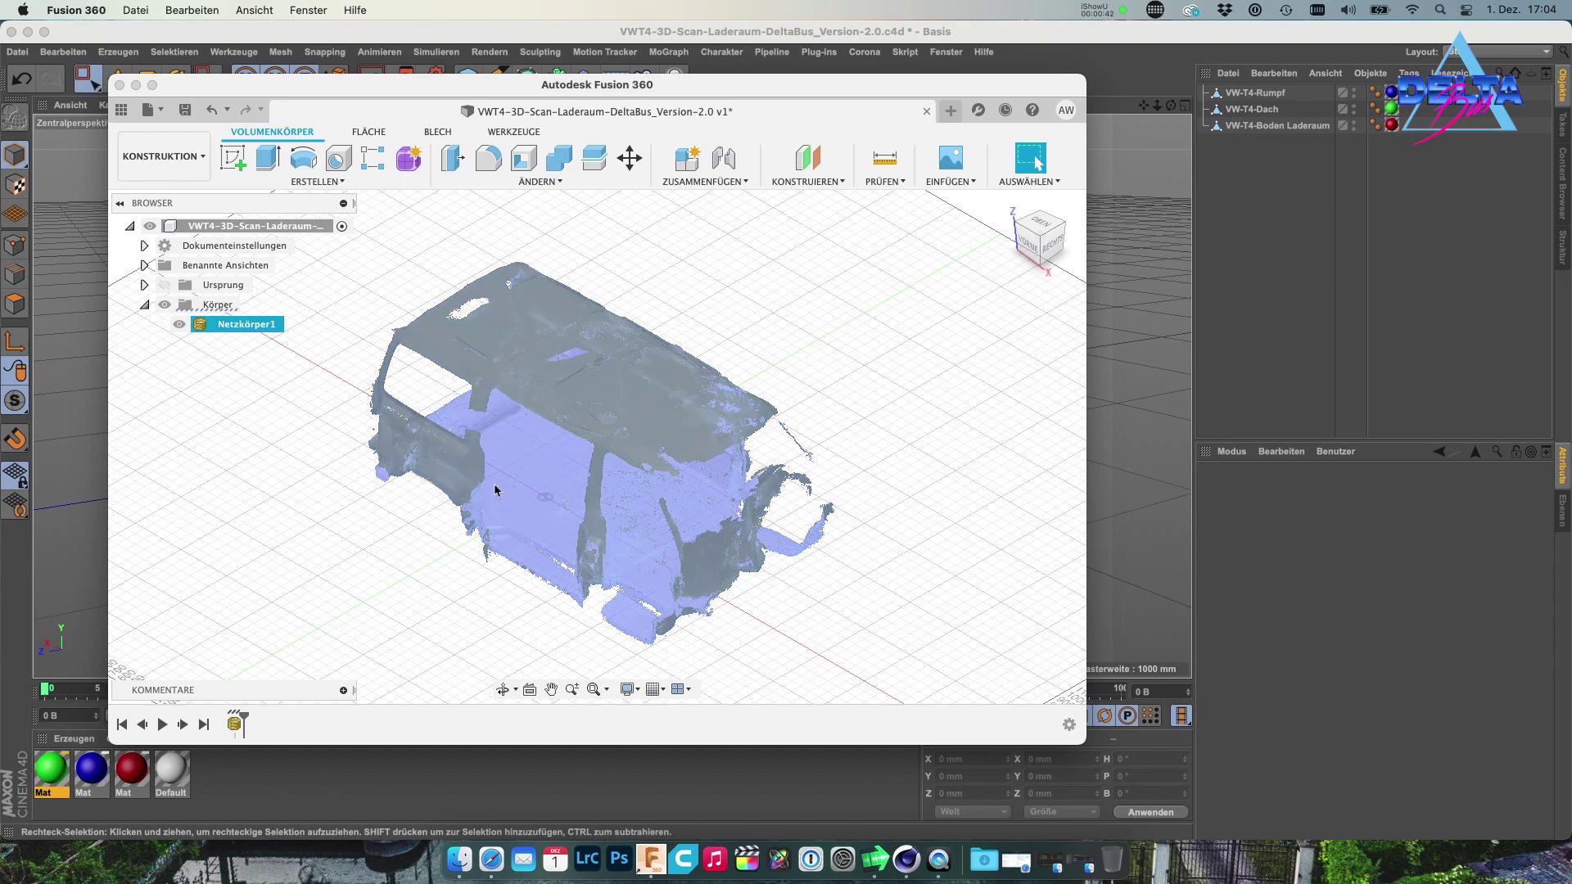
Zoom in, snap to the RECHTS view and orbit to inspect the van's left side
scroll(519, 463, up, 5)
scroll(526, 456, up, 5)
scroll(526, 456, up, 5)
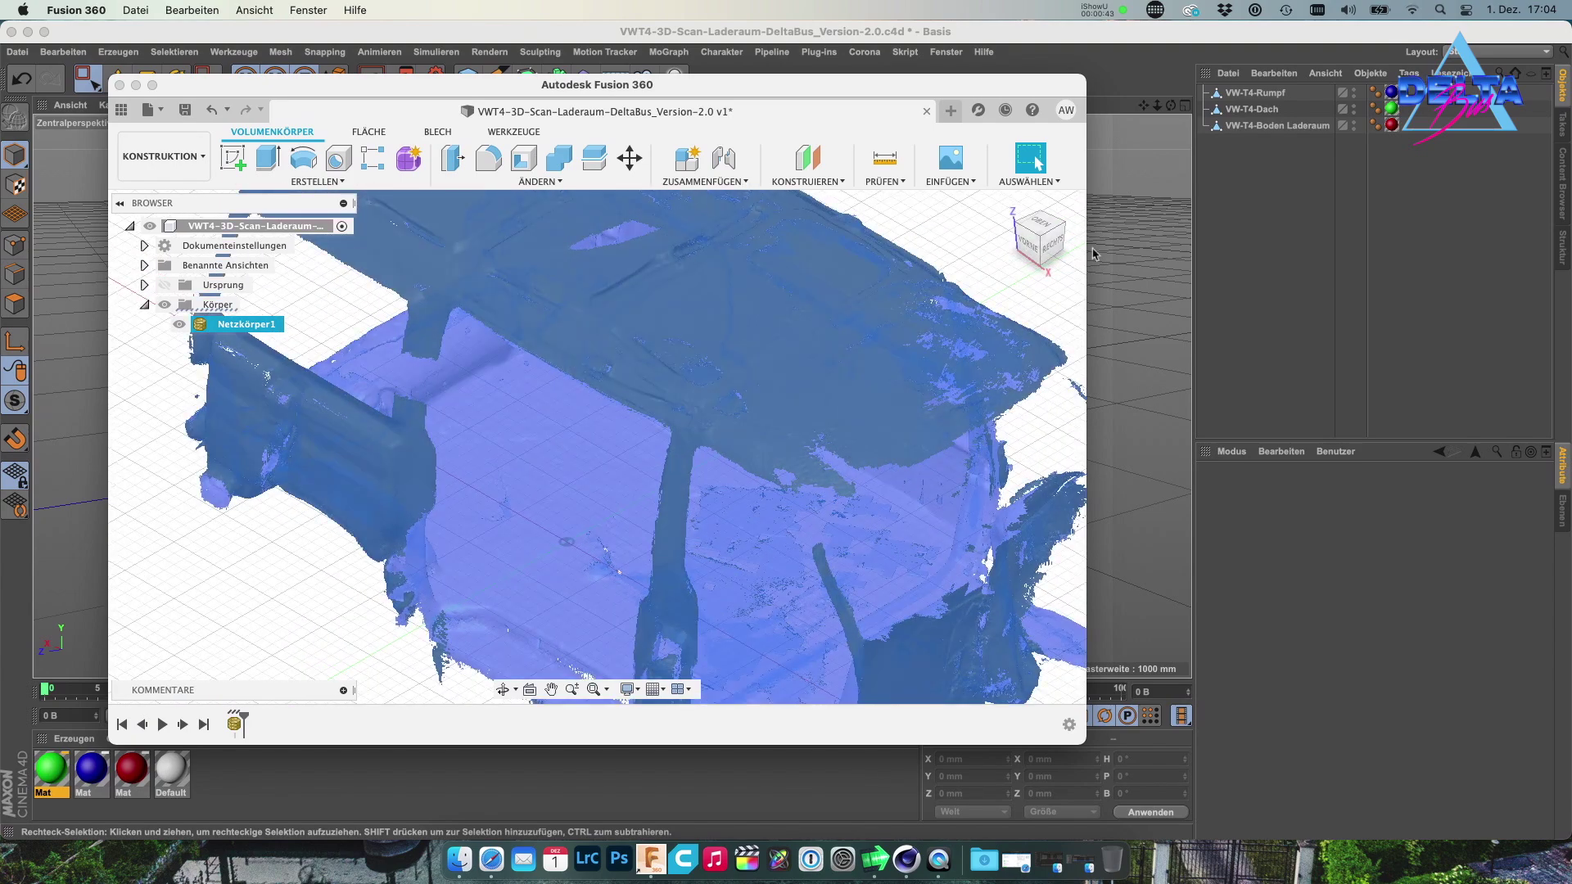
click(1050, 242)
mouse_move(930, 227)
shift+middle_down()
mouse_move(681, 231)
mouse_move(724, 215)
mouse_move(726, 194)
mouse_move(740, 238)
mouse_move(748, 219)
mouse_move(723, 249)
shift+middle_up()
scroll(546, 467, down, 3)
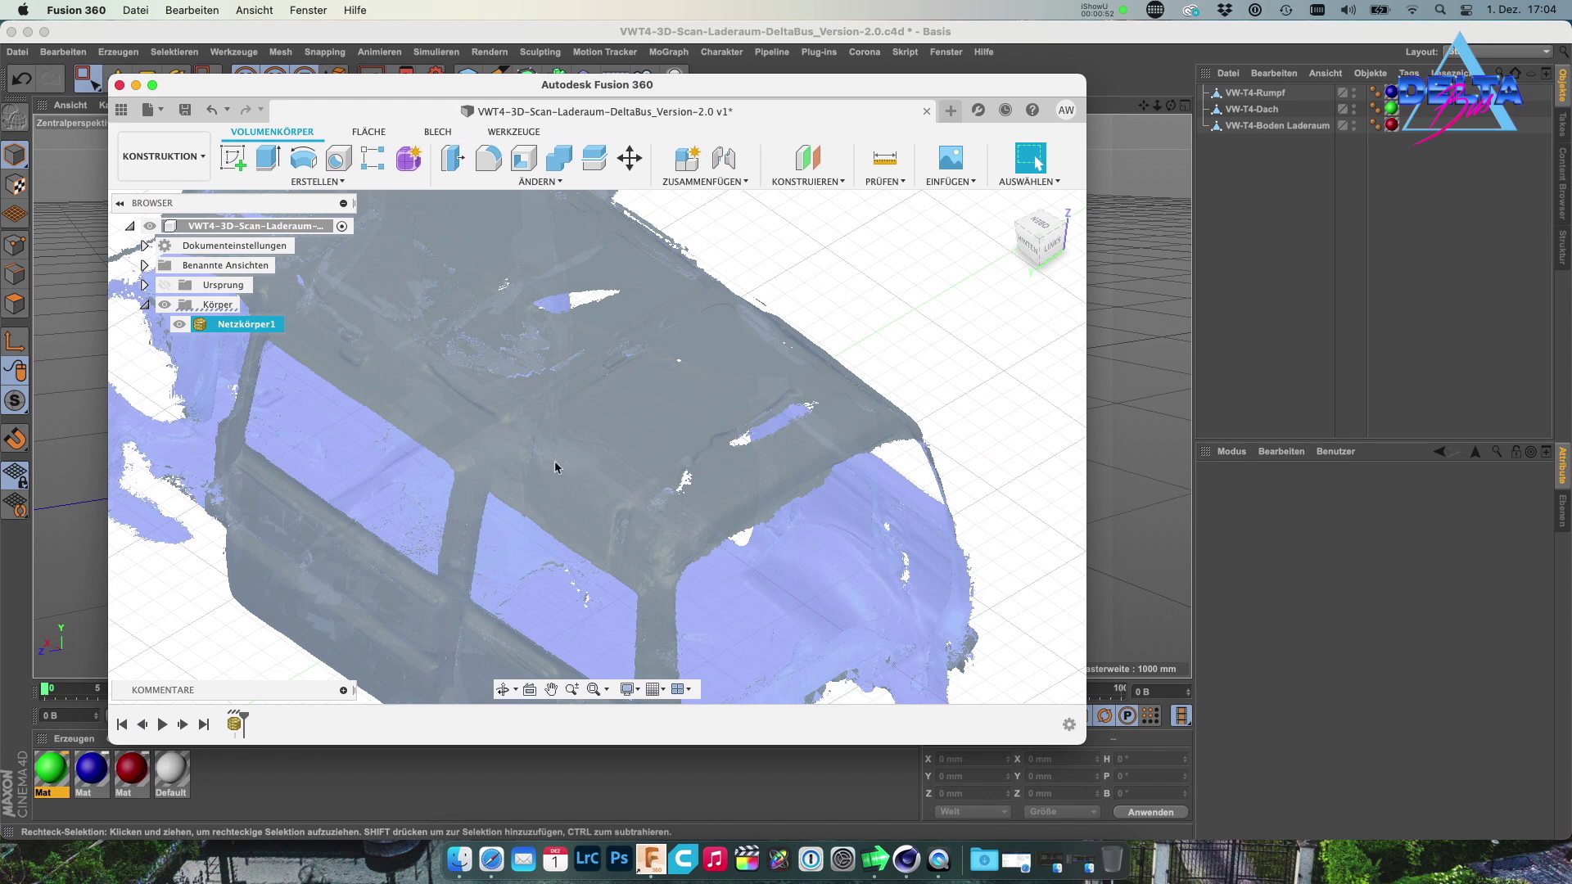
scroll(553, 463, down, 2)
scroll(151, 377, up, 2)
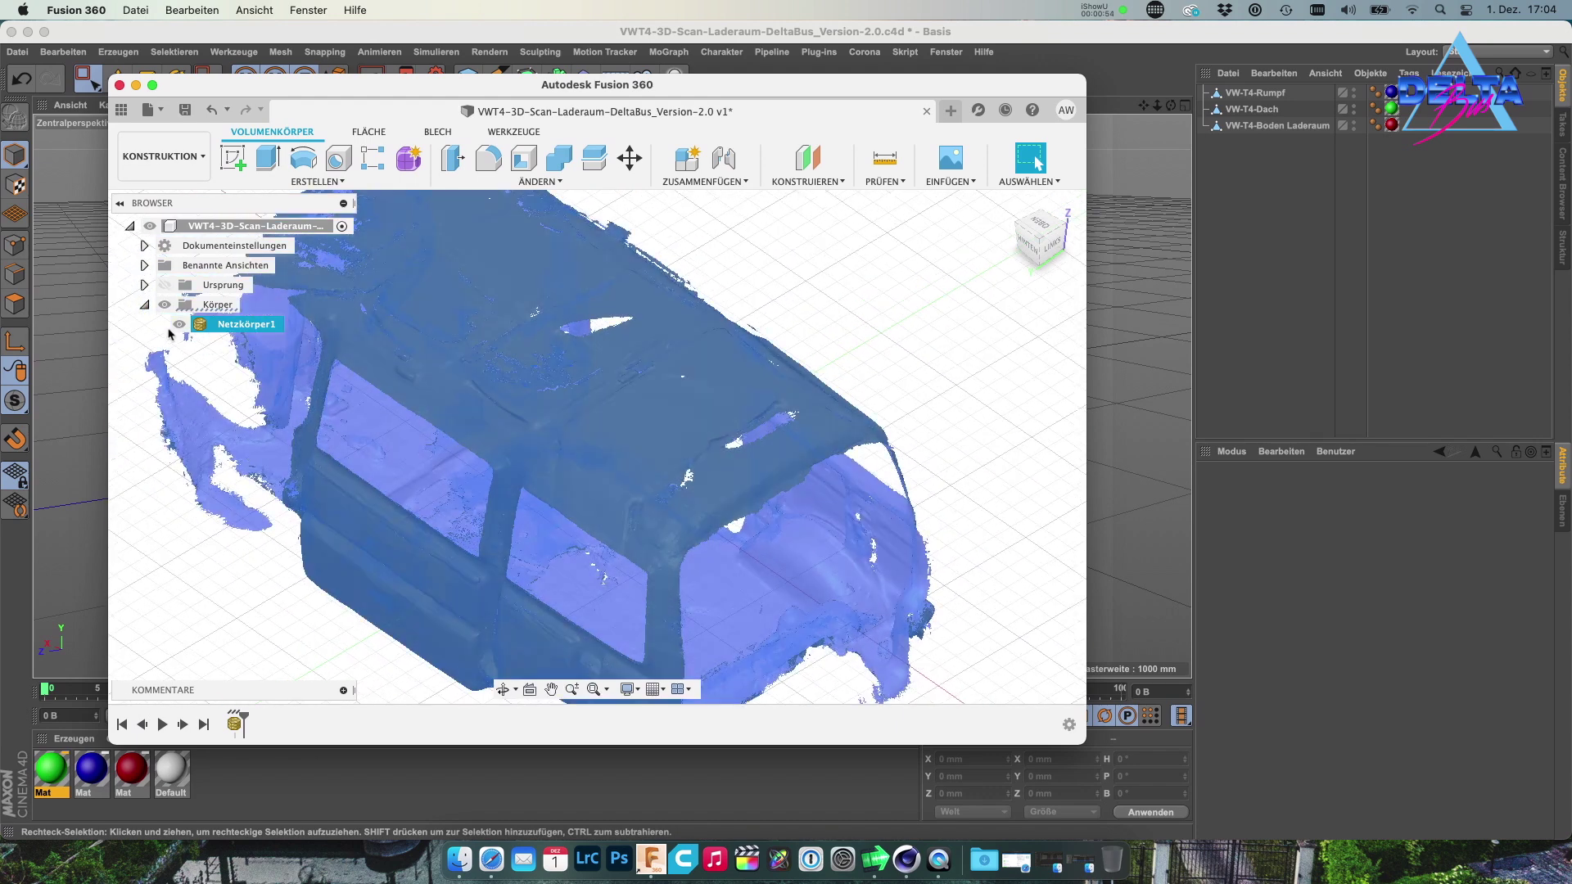
right_click(232, 328)
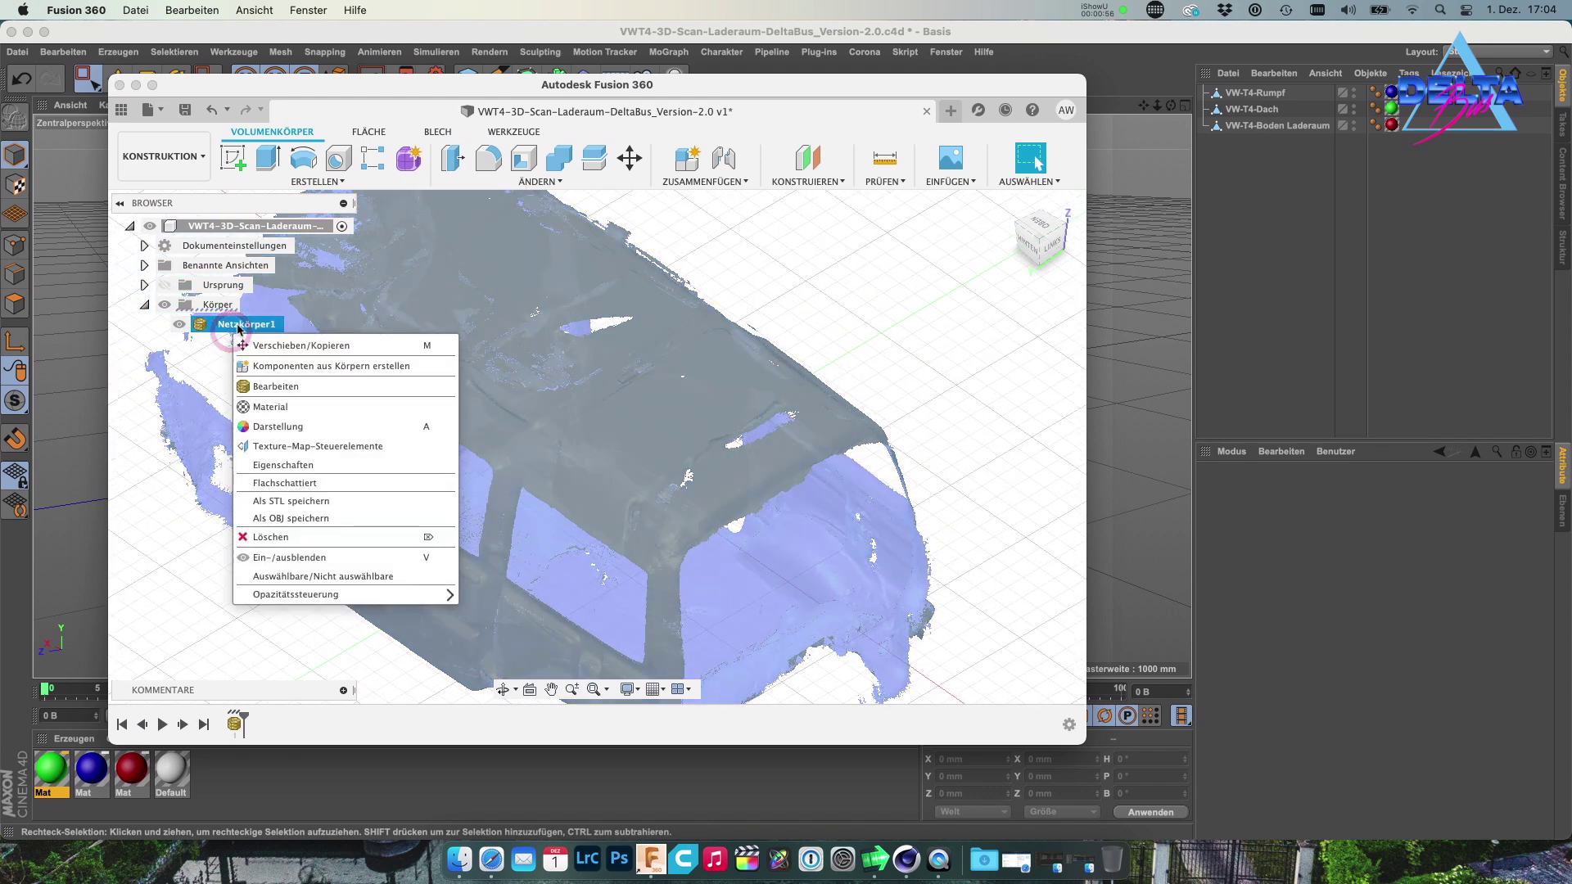
click(270, 387)
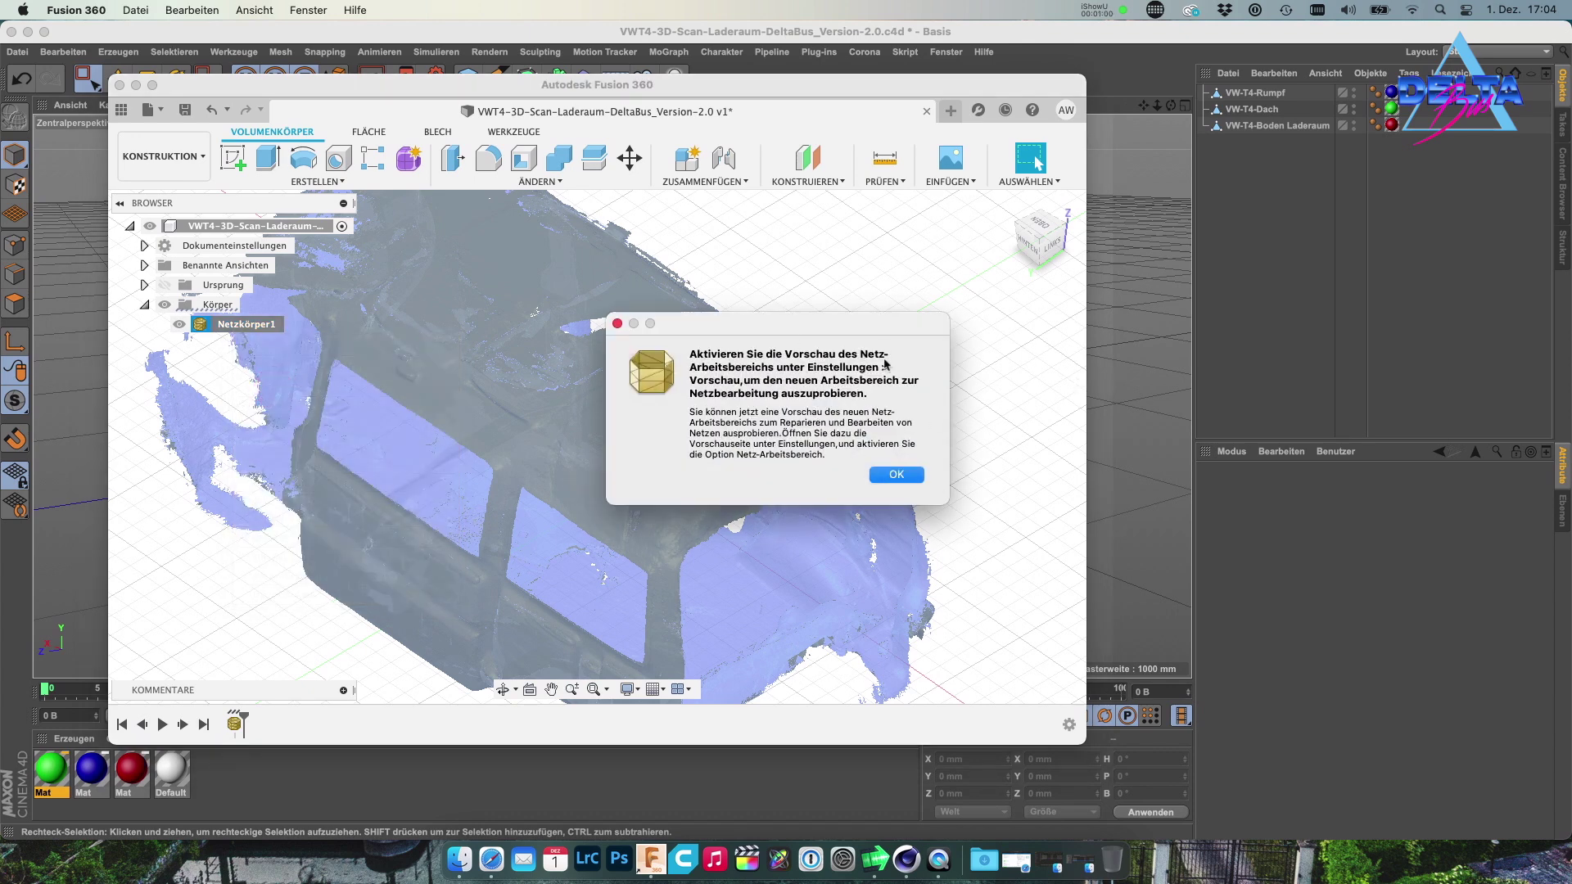
click(896, 474)
click(165, 307)
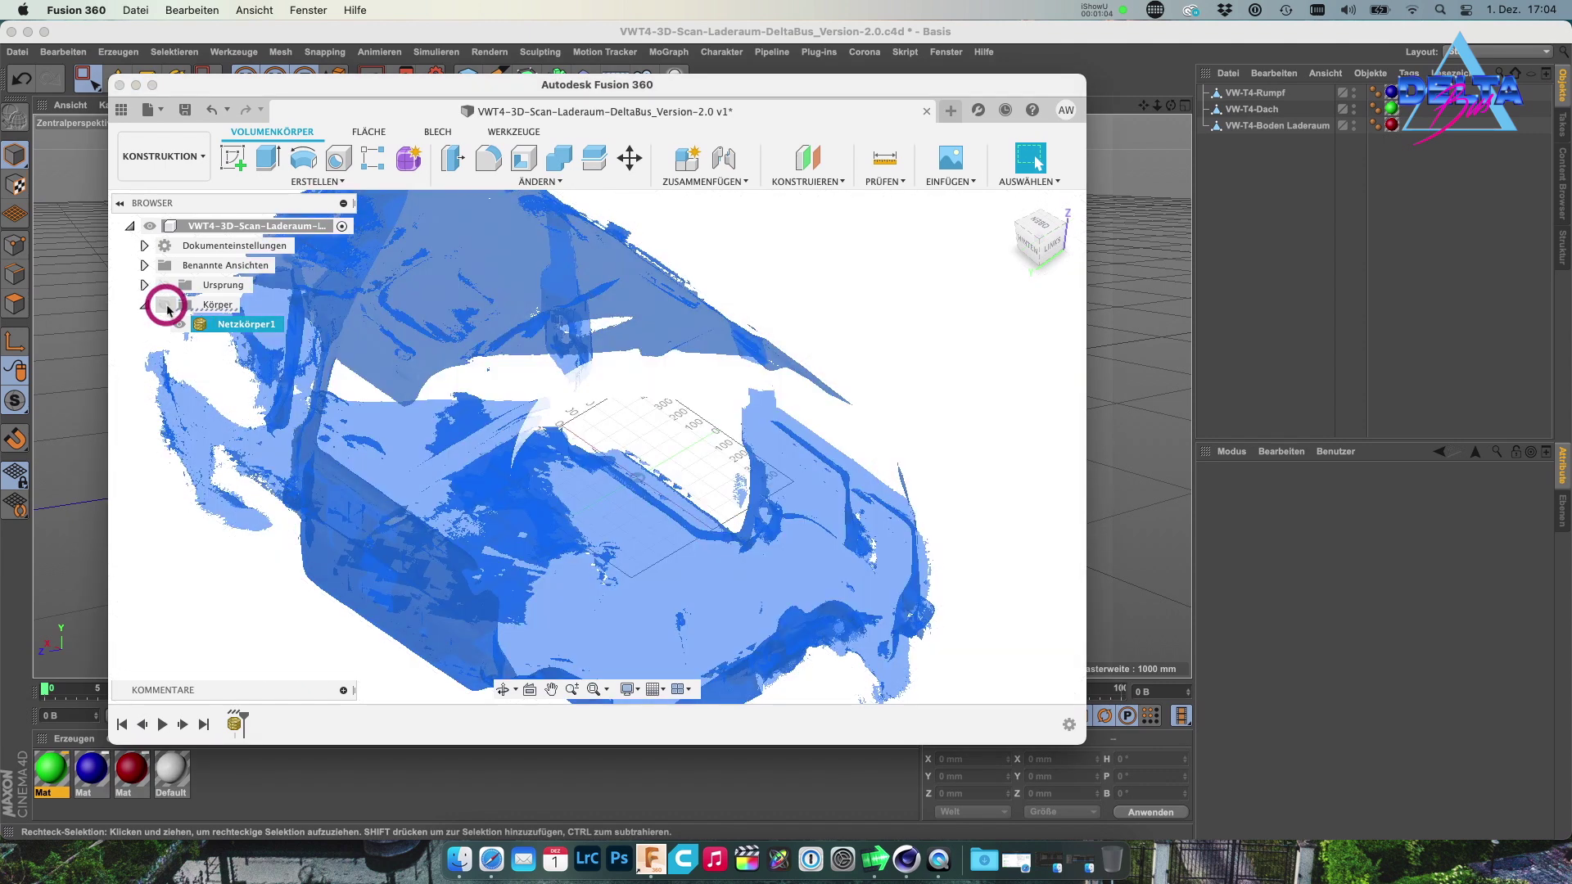
scroll(406, 468, up, 3)
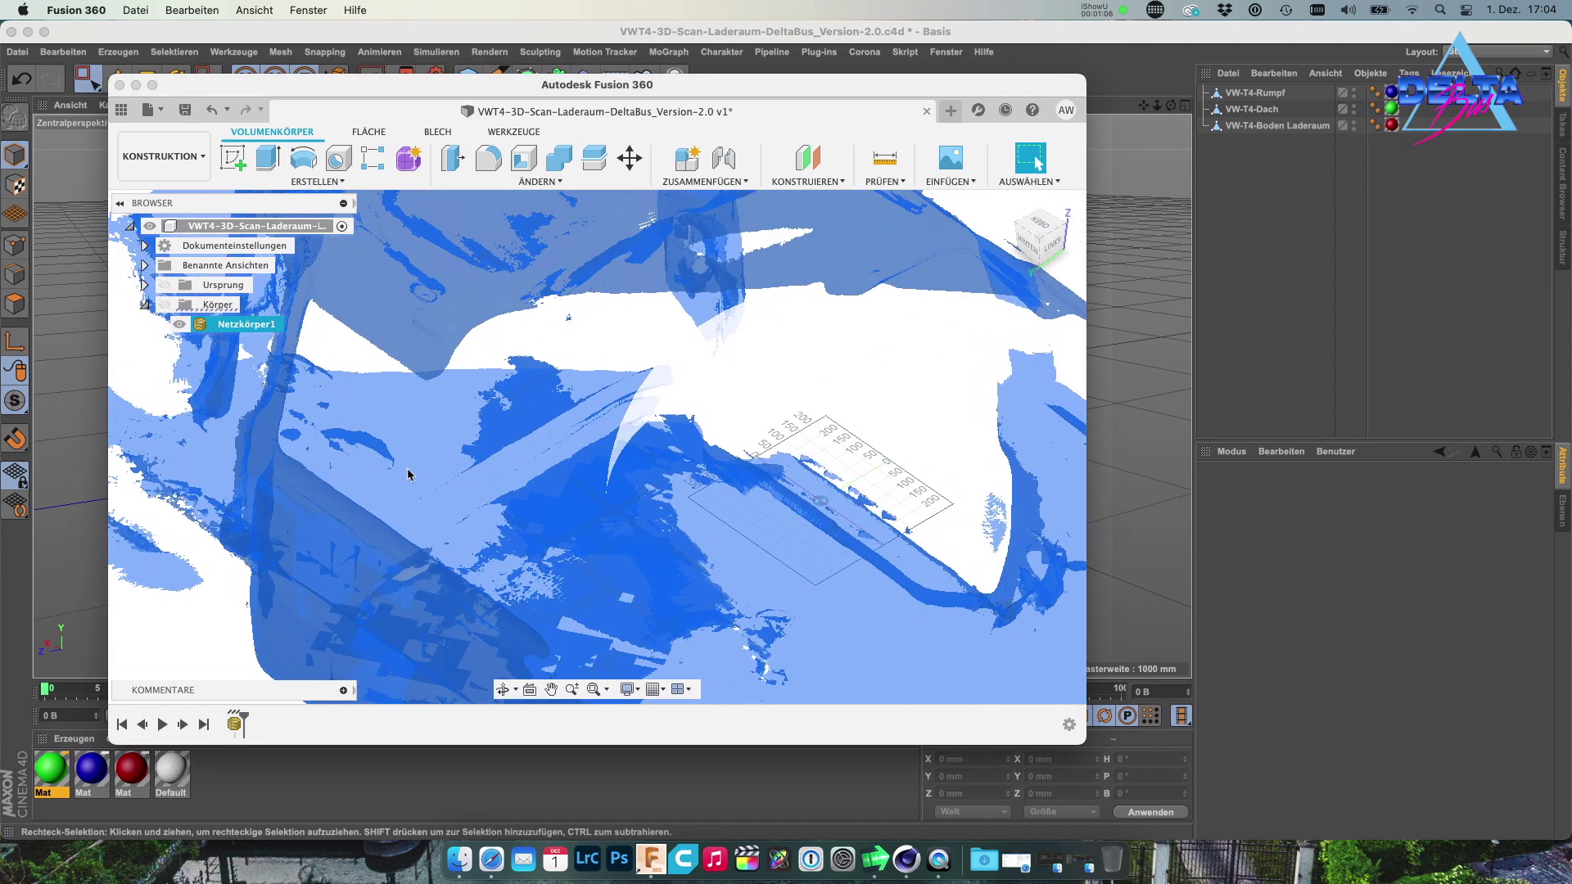
scroll(406, 468, down, 3)
scroll(328, 410, down, 2)
scroll(227, 358, up, 3)
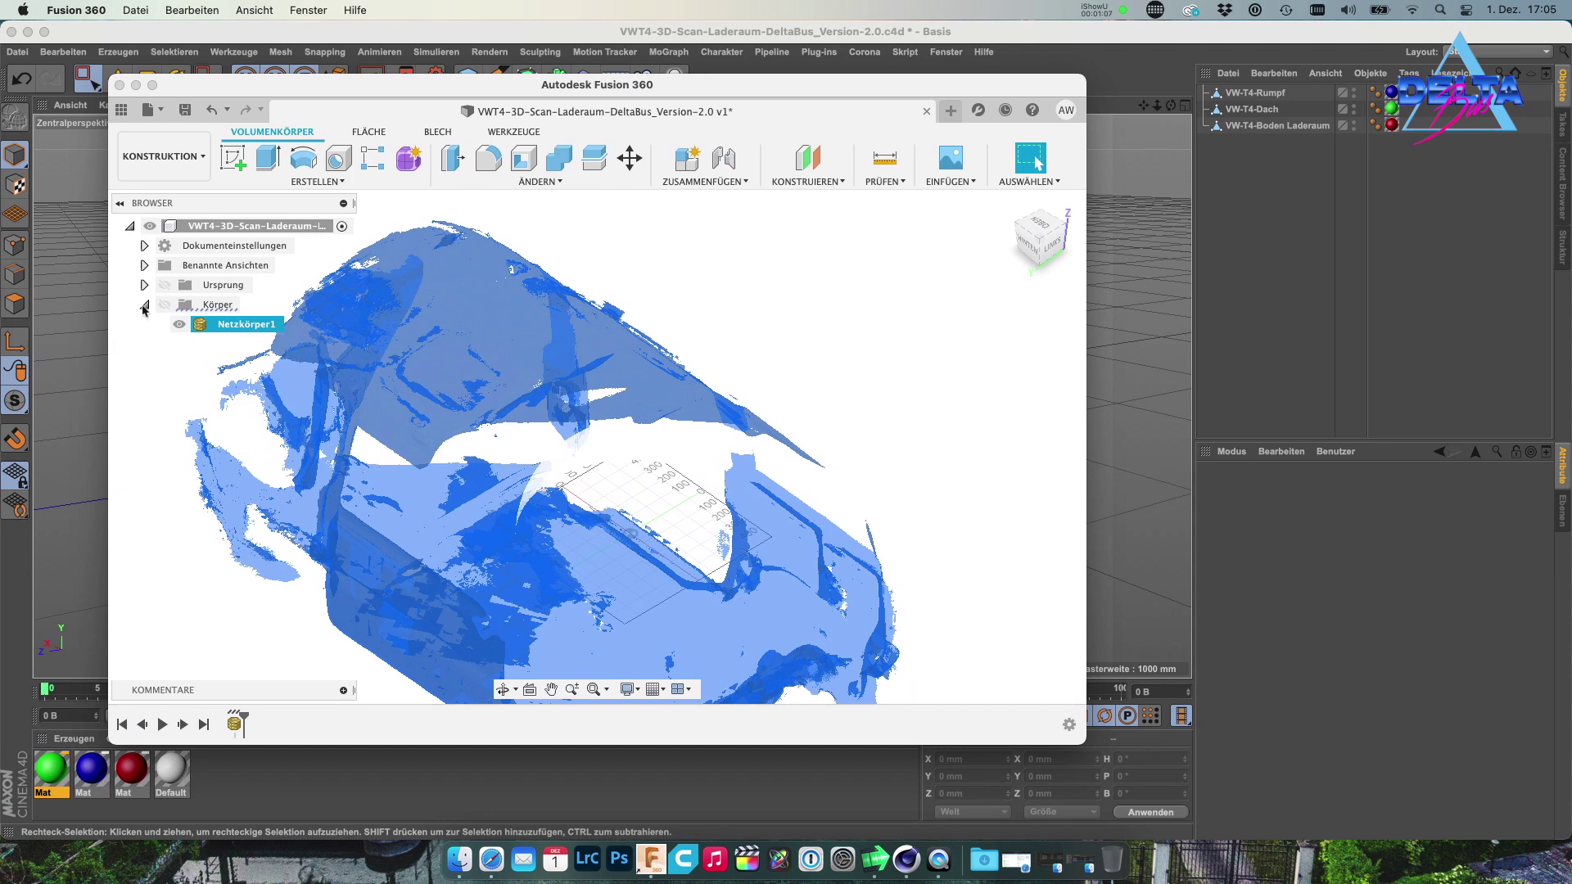
click(165, 305)
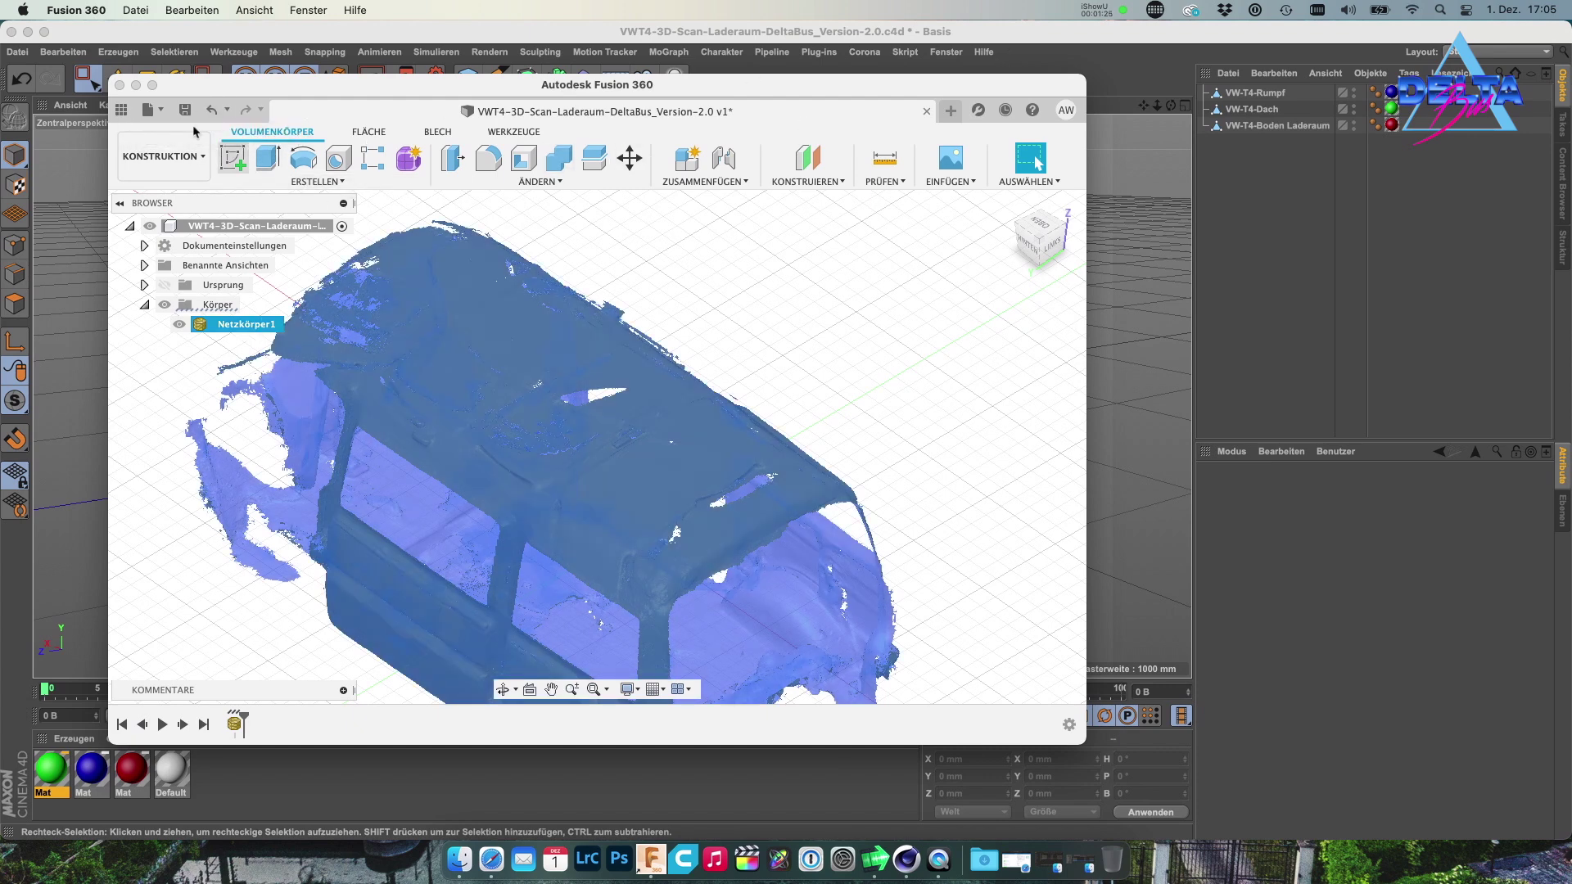
Undo the visibility changes and the van mesh import, then switch back to Cinema 4D
click(210, 110)
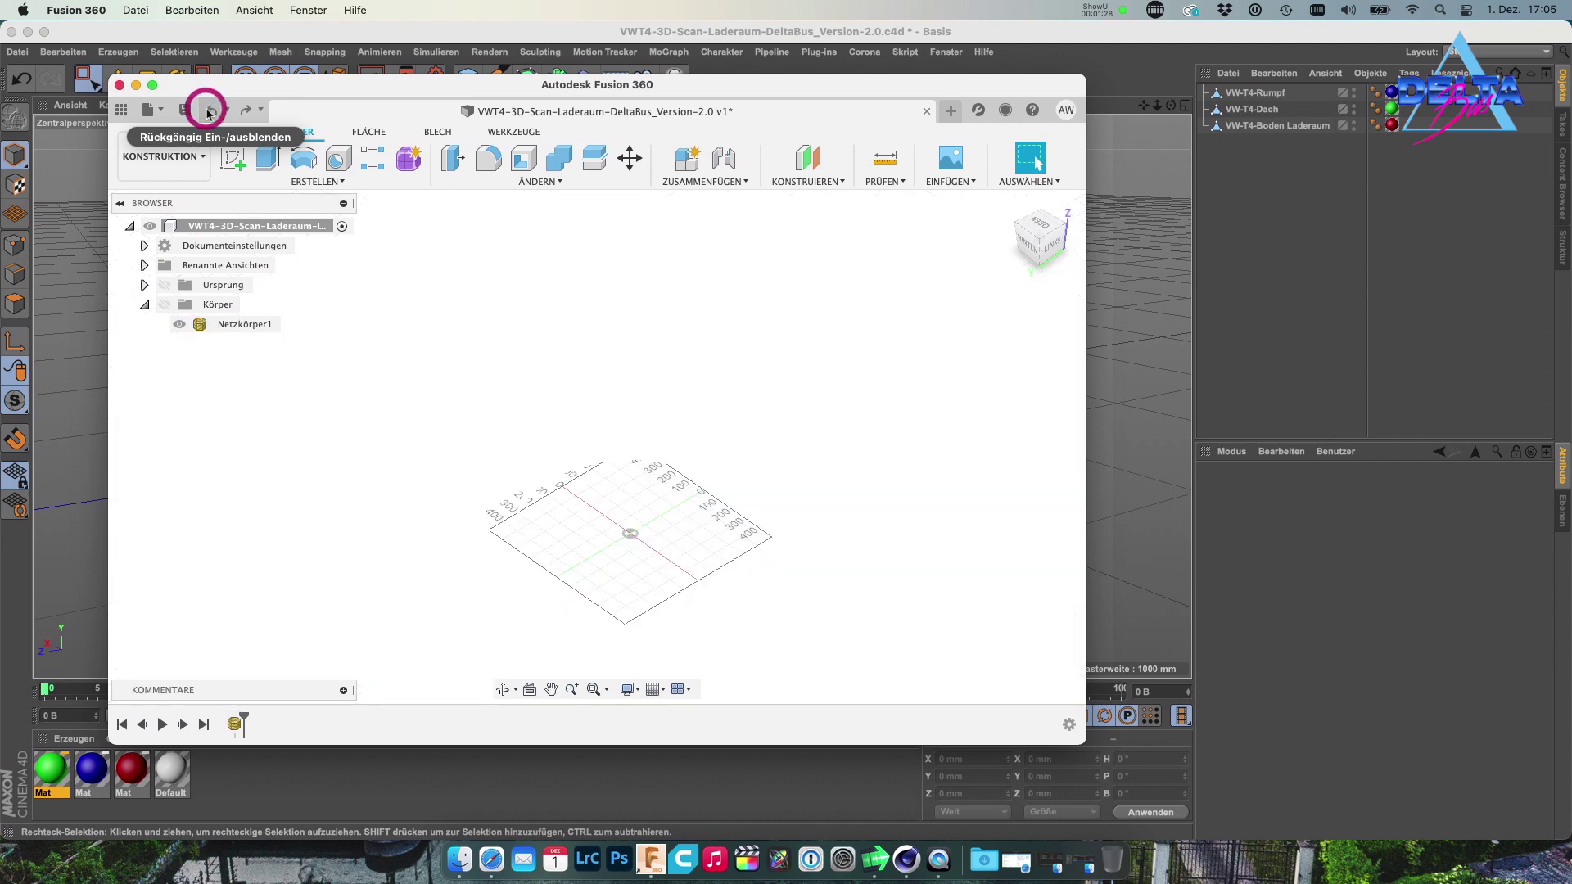
click(208, 113)
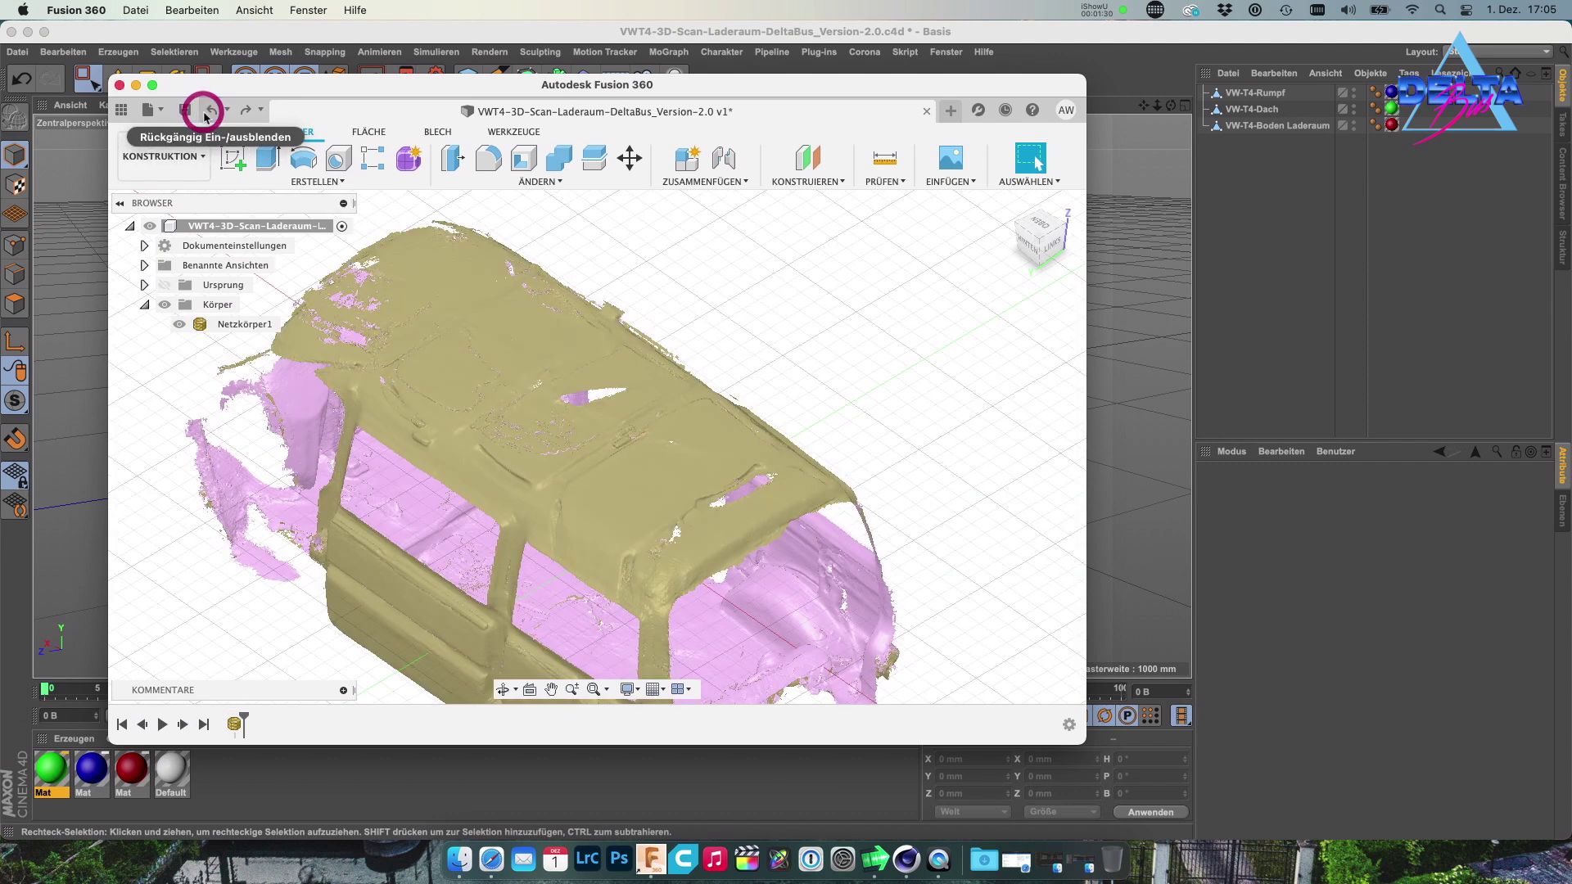
click(204, 114)
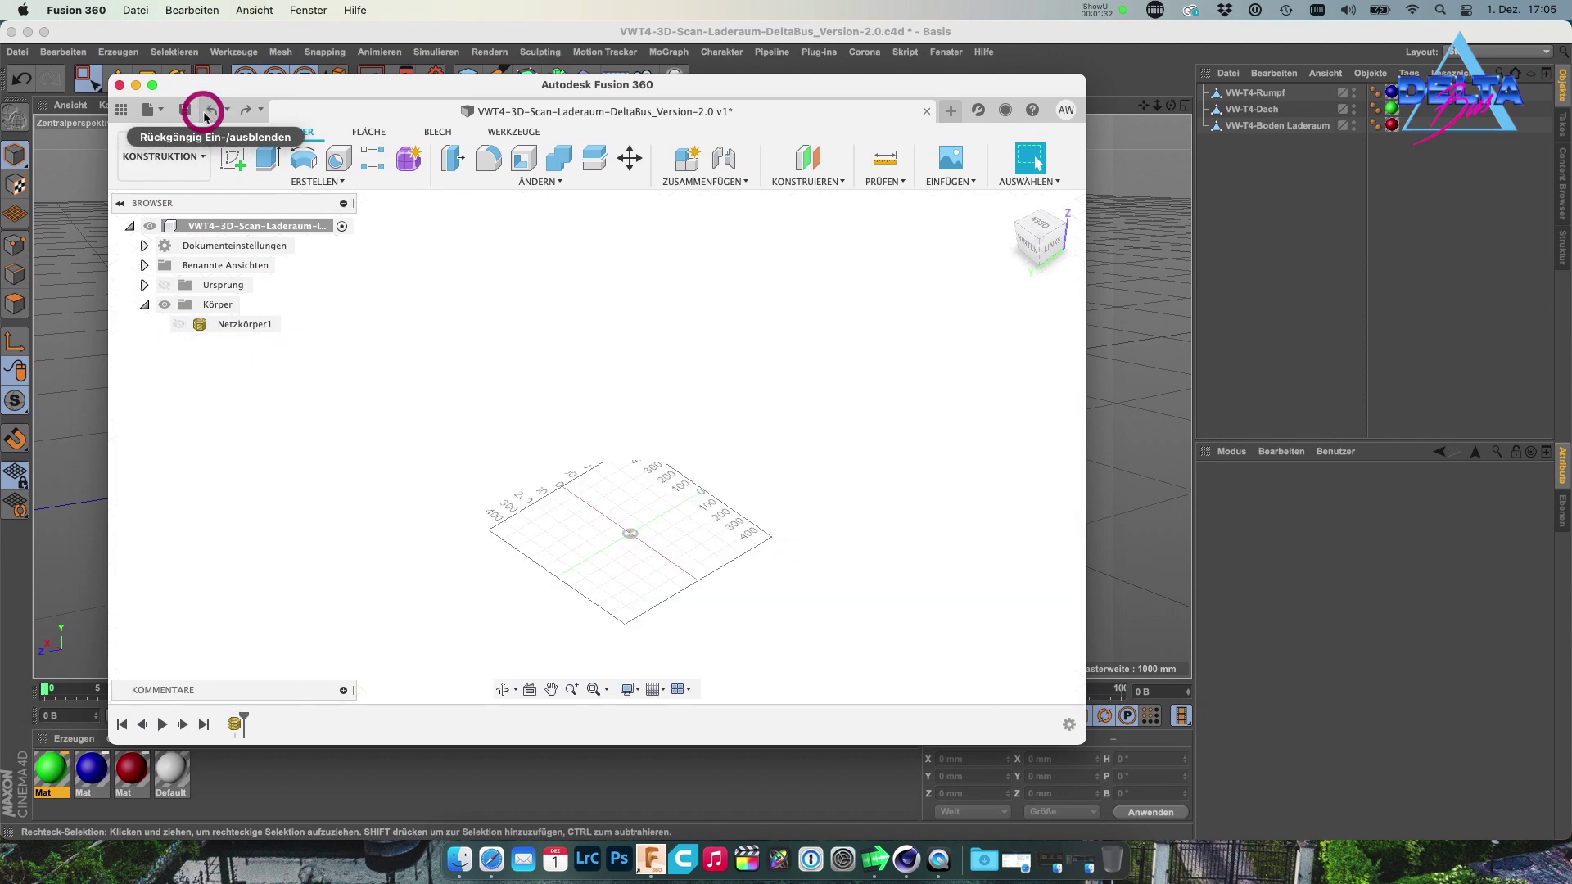
click(205, 114)
click(204, 115)
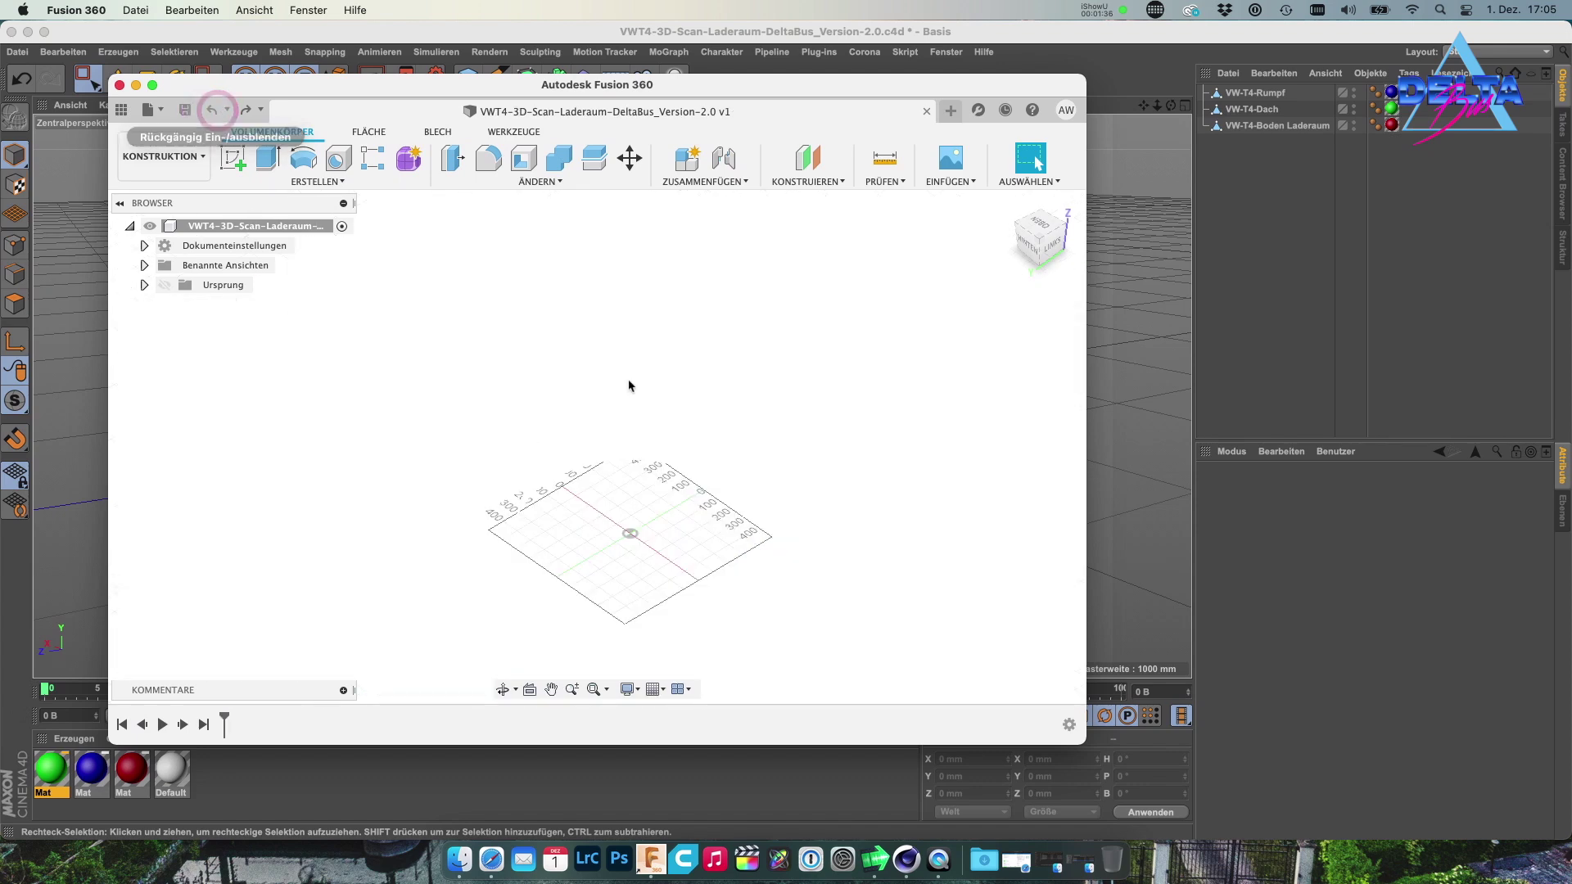
click(847, 36)
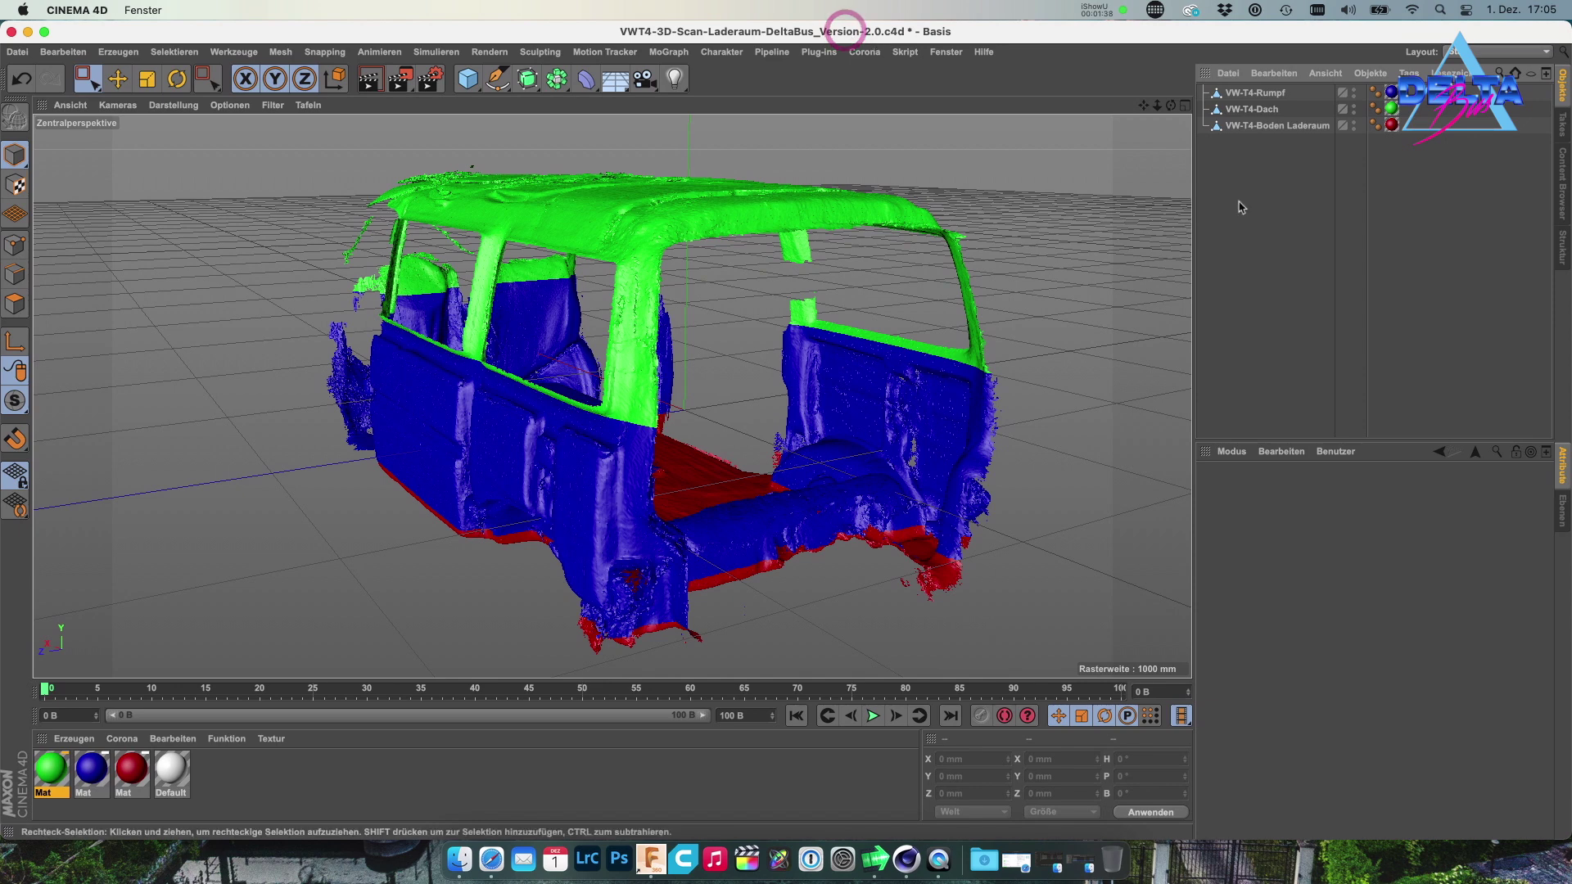
Delete the selected floor object and select the roof object in Cinema 4D
click(1269, 128)
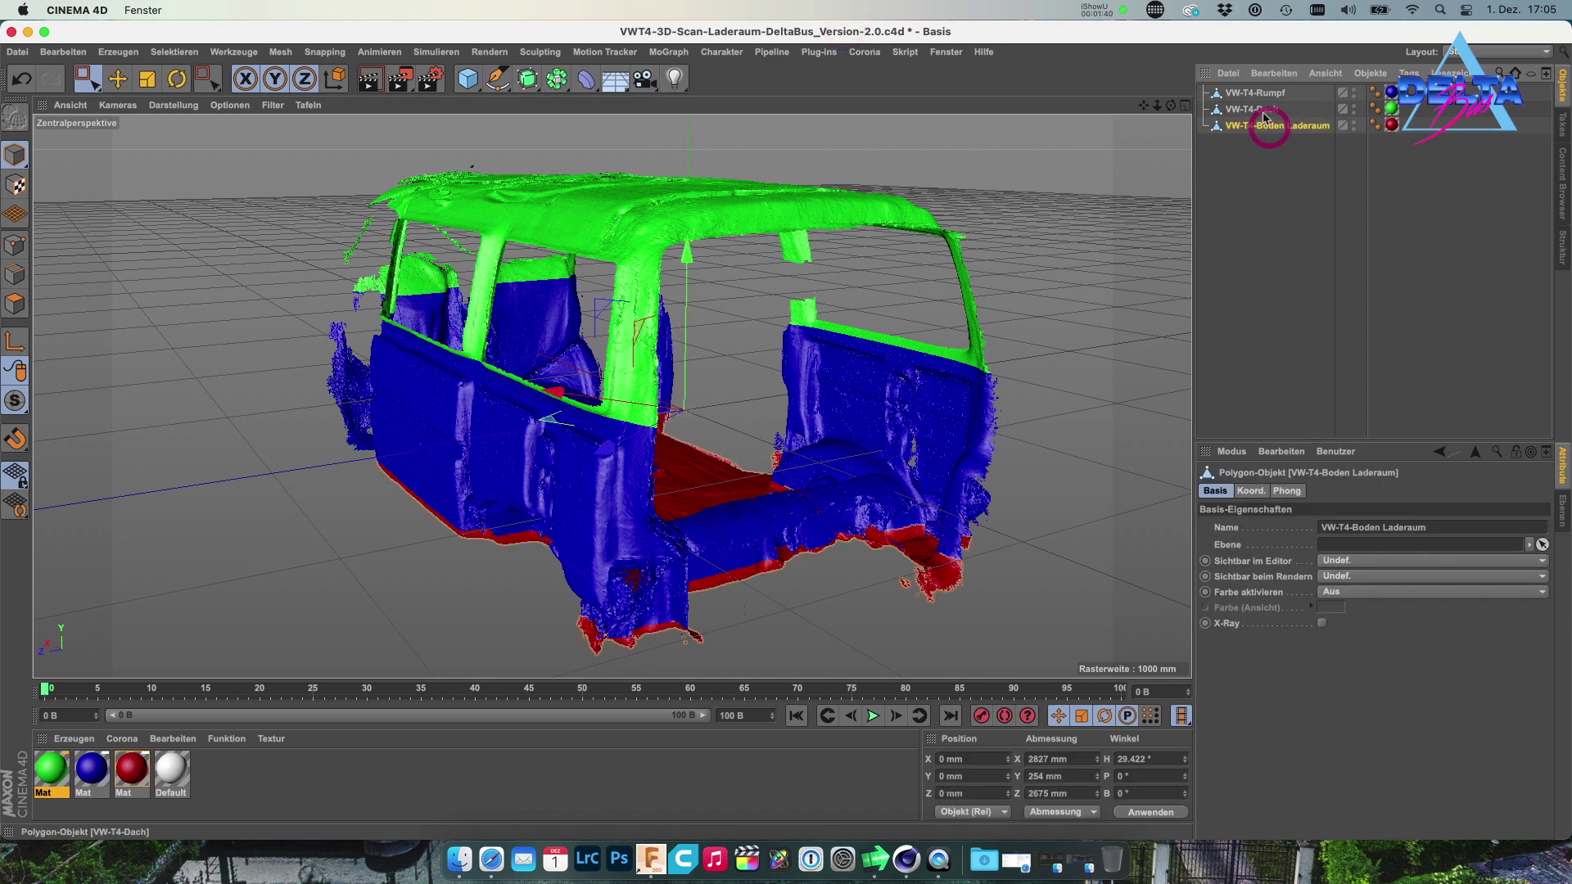
click(1275, 133)
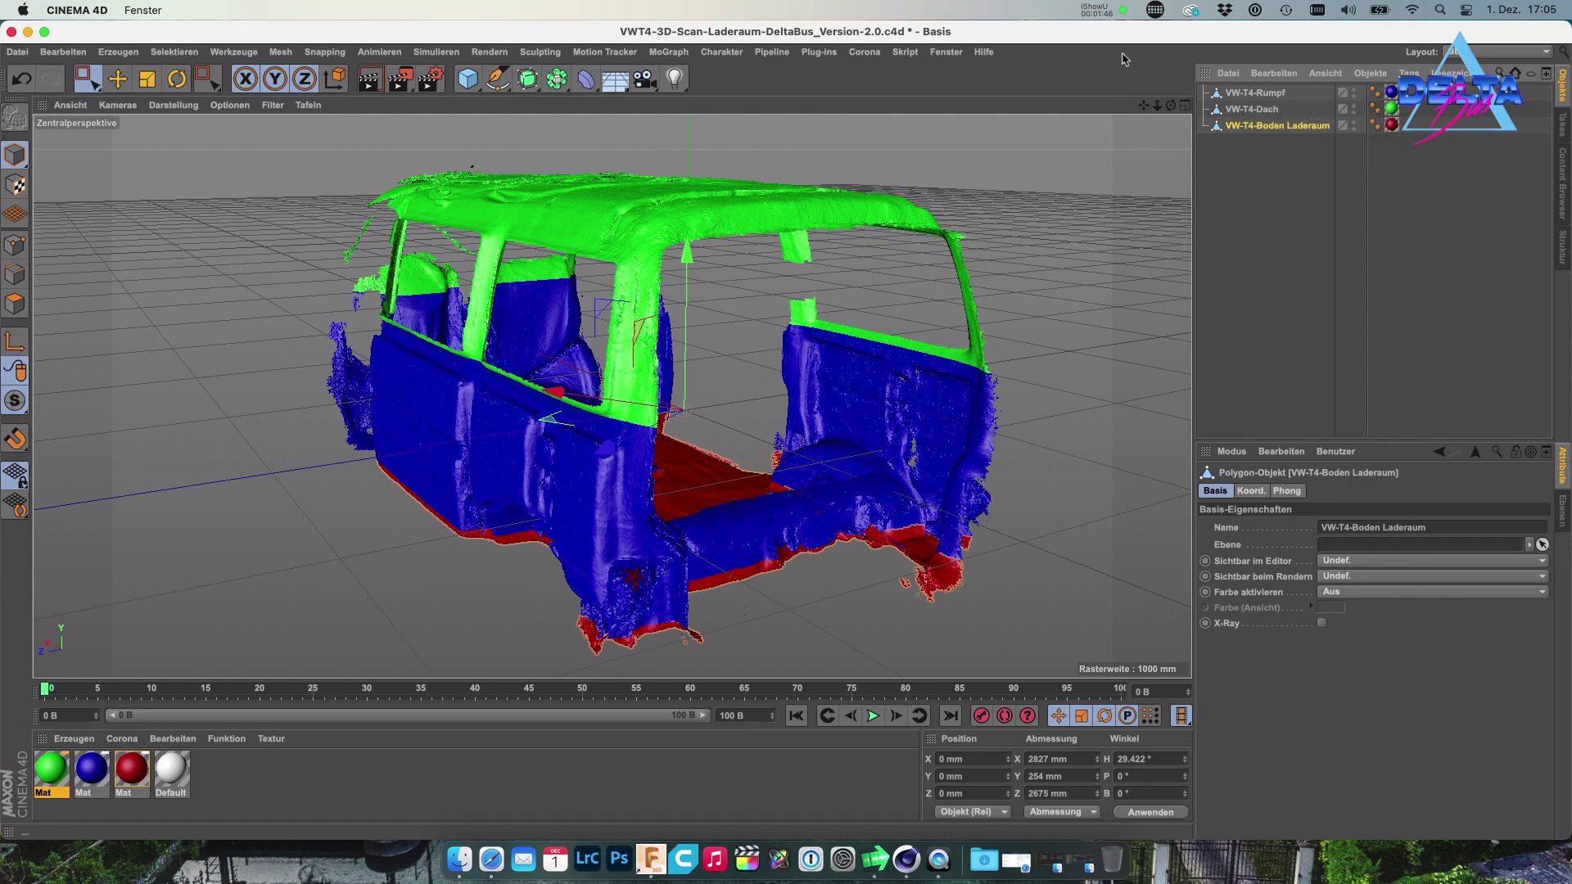
shift+click(1252, 109)
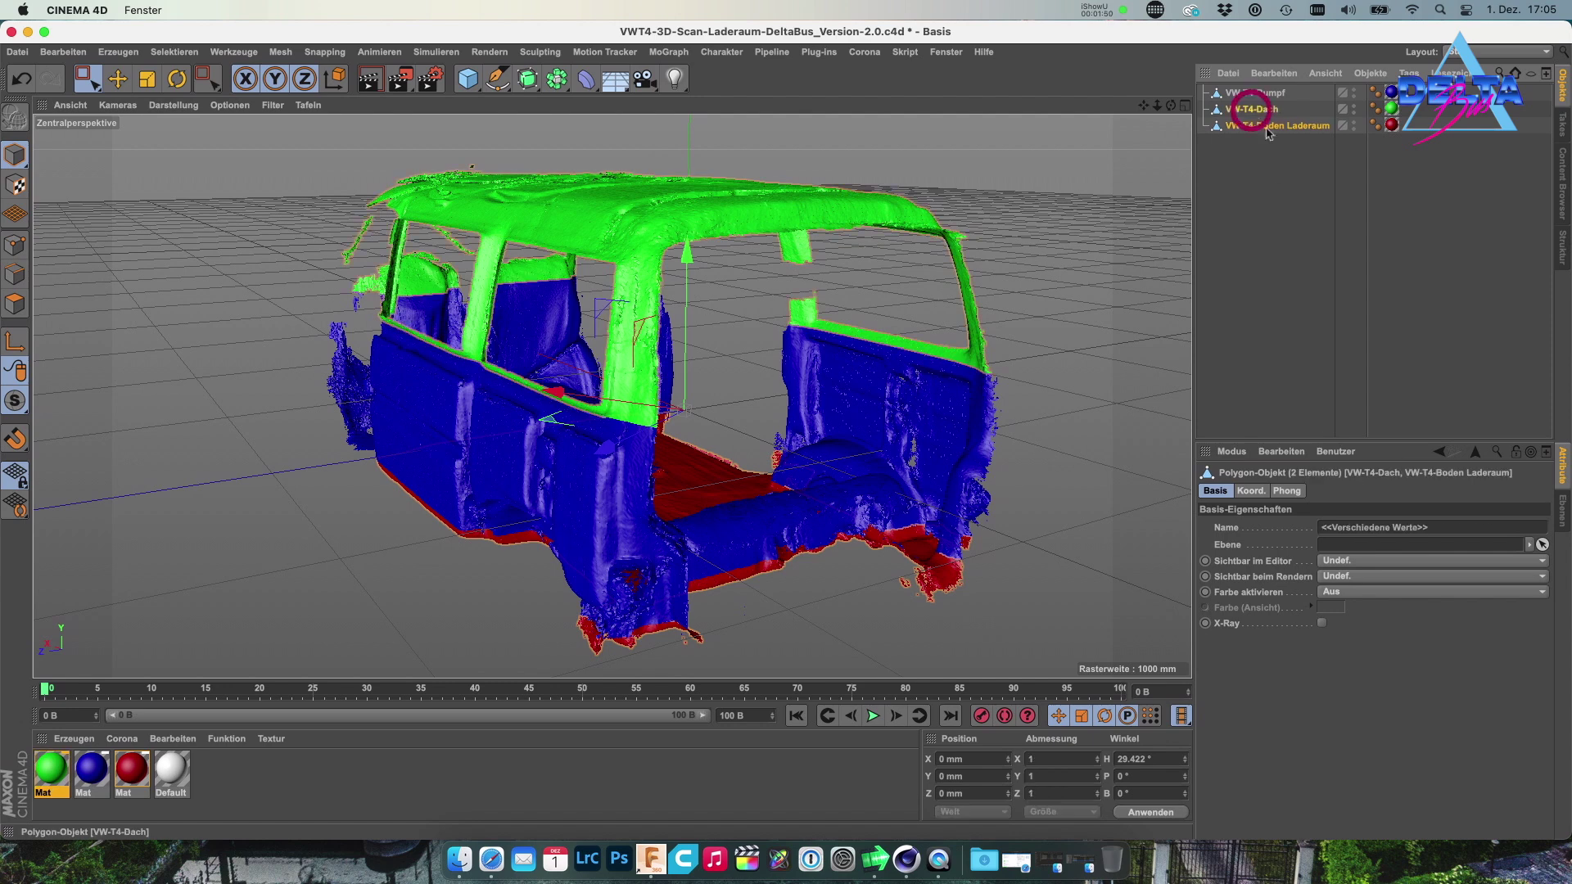
key(Delete)
click(16, 52)
Export the roof mesh as the STL file Dach
click(327, 585)
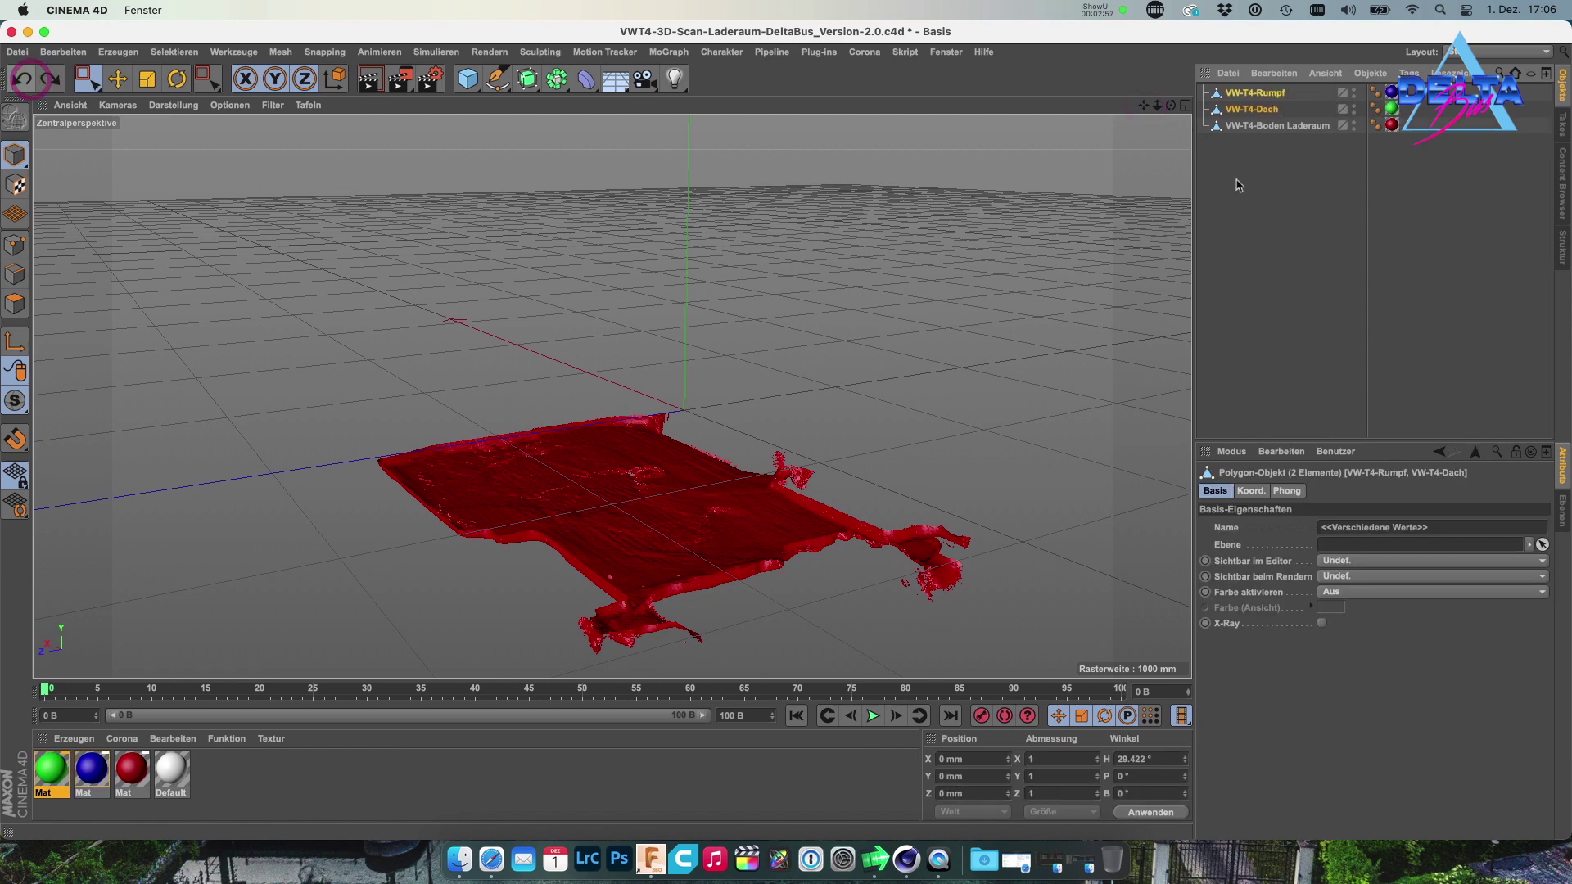
click(366, 596)
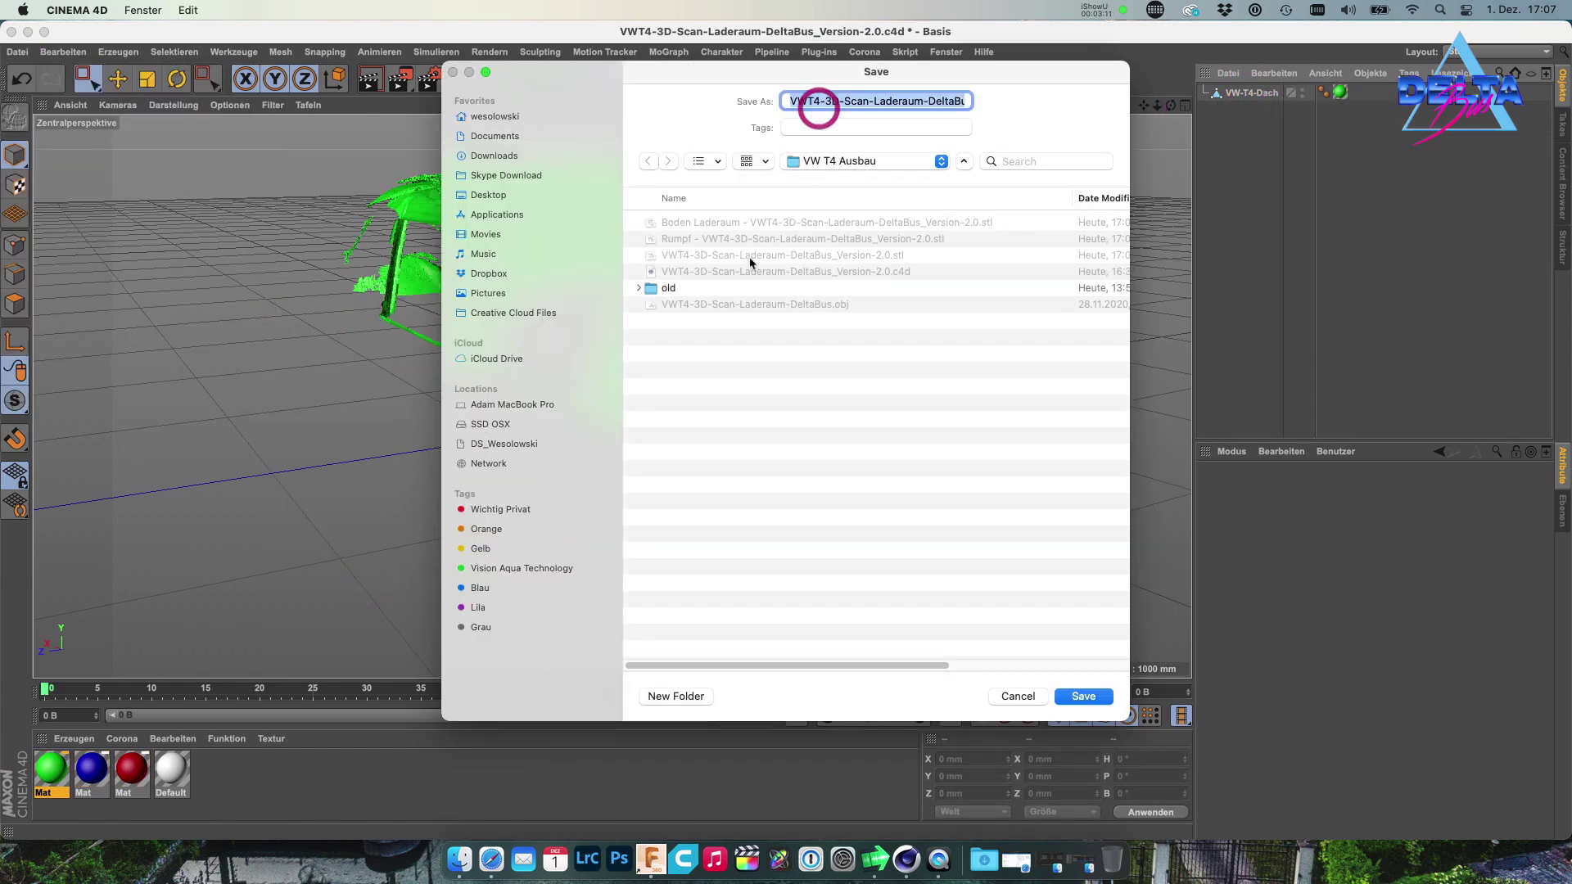
key(Return)
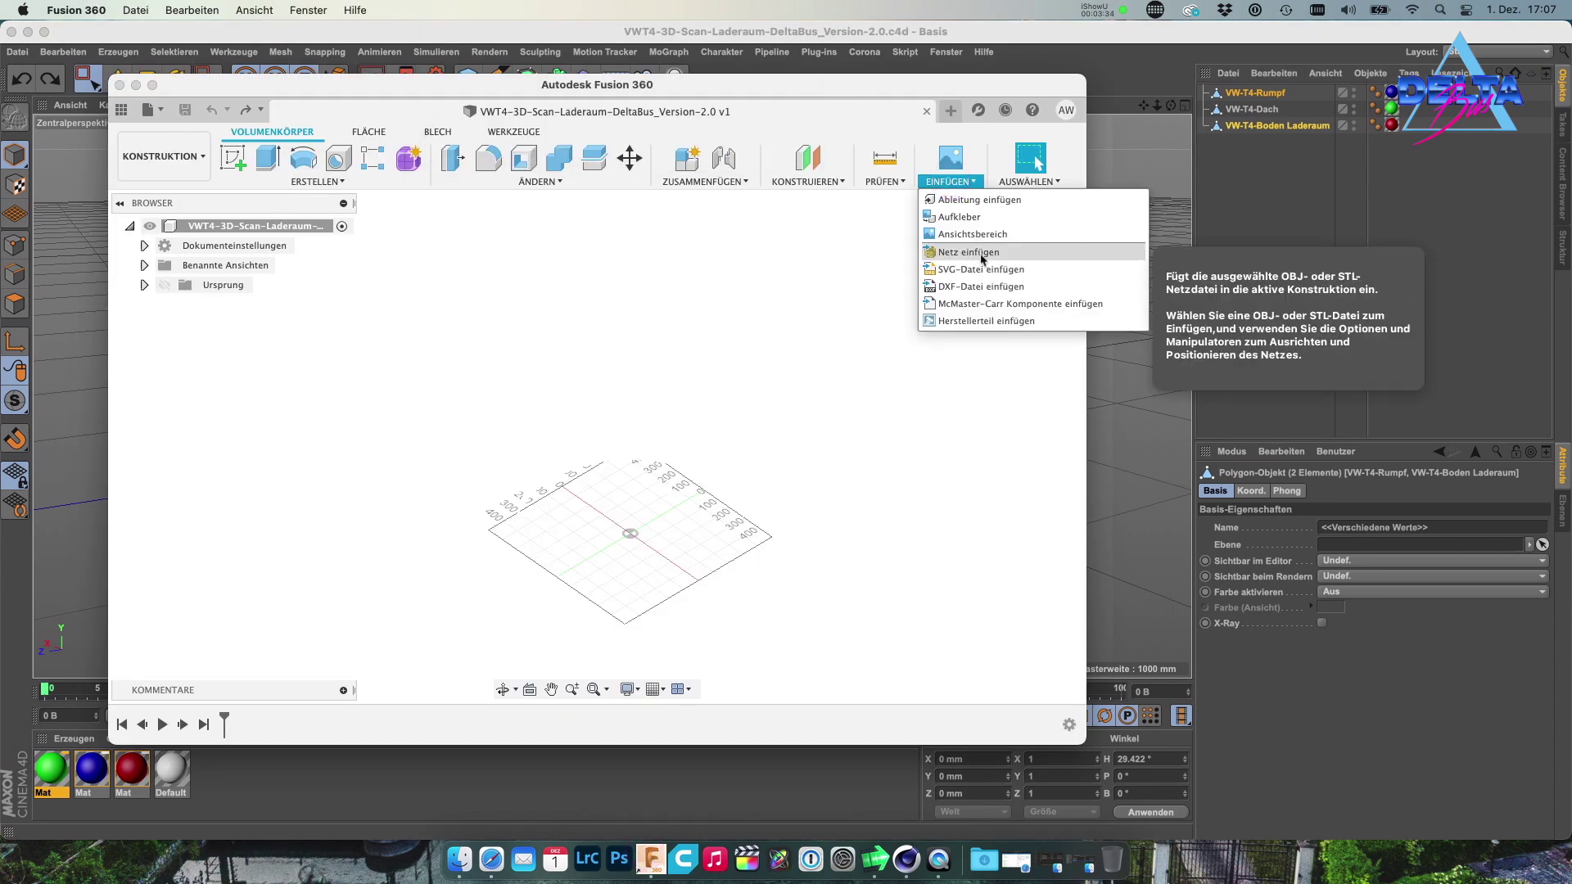
Insert the Boden Laderaum STL as a mesh with Unit Type Meter
click(982, 258)
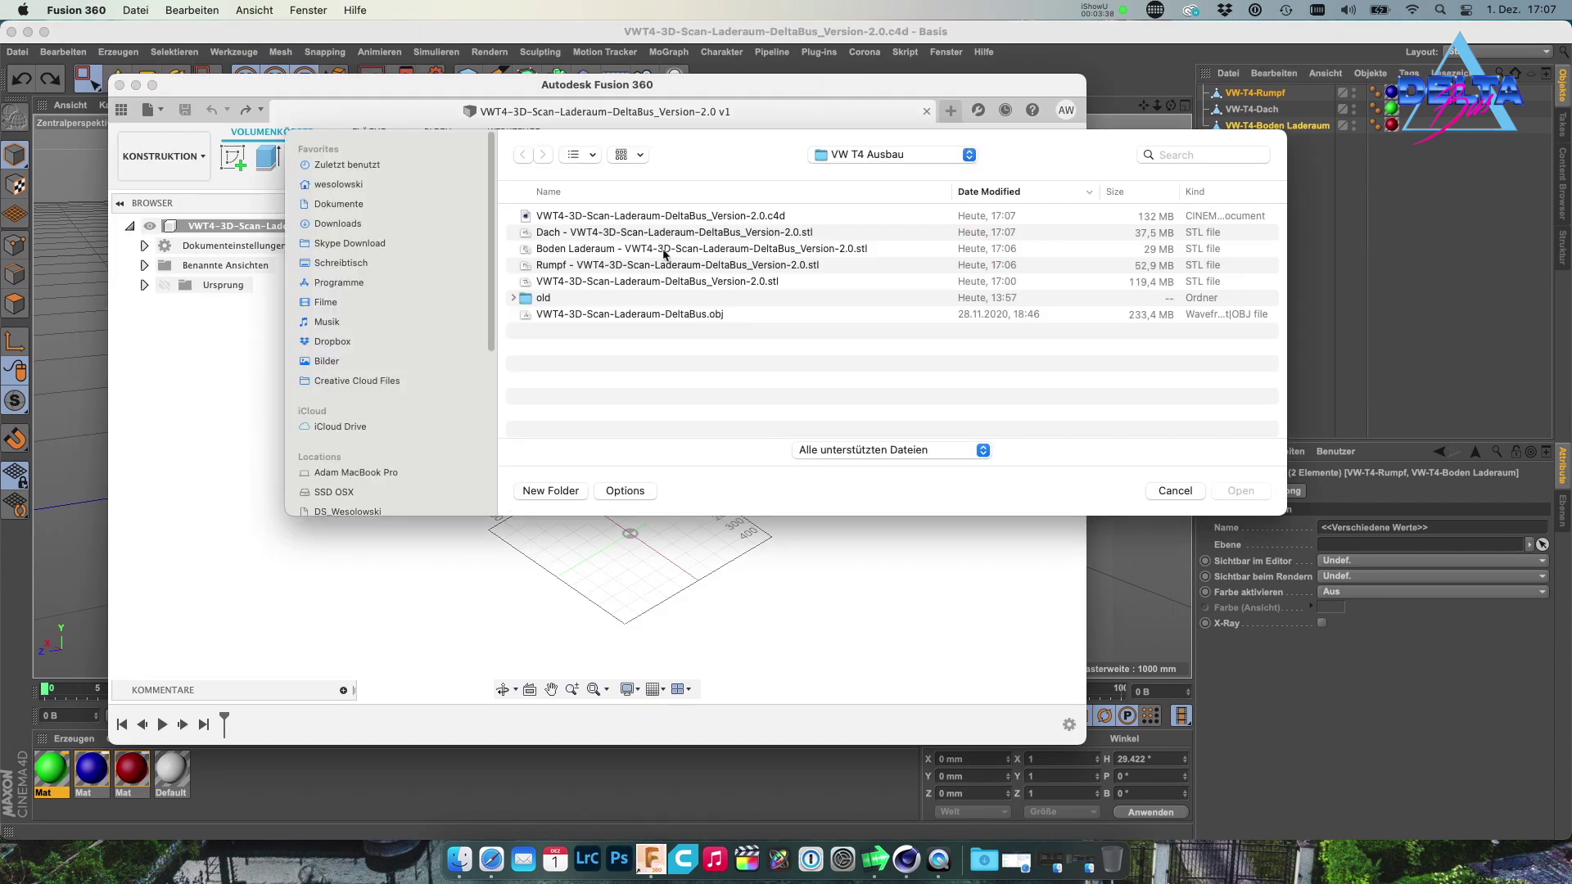
click(602, 249)
click(1261, 490)
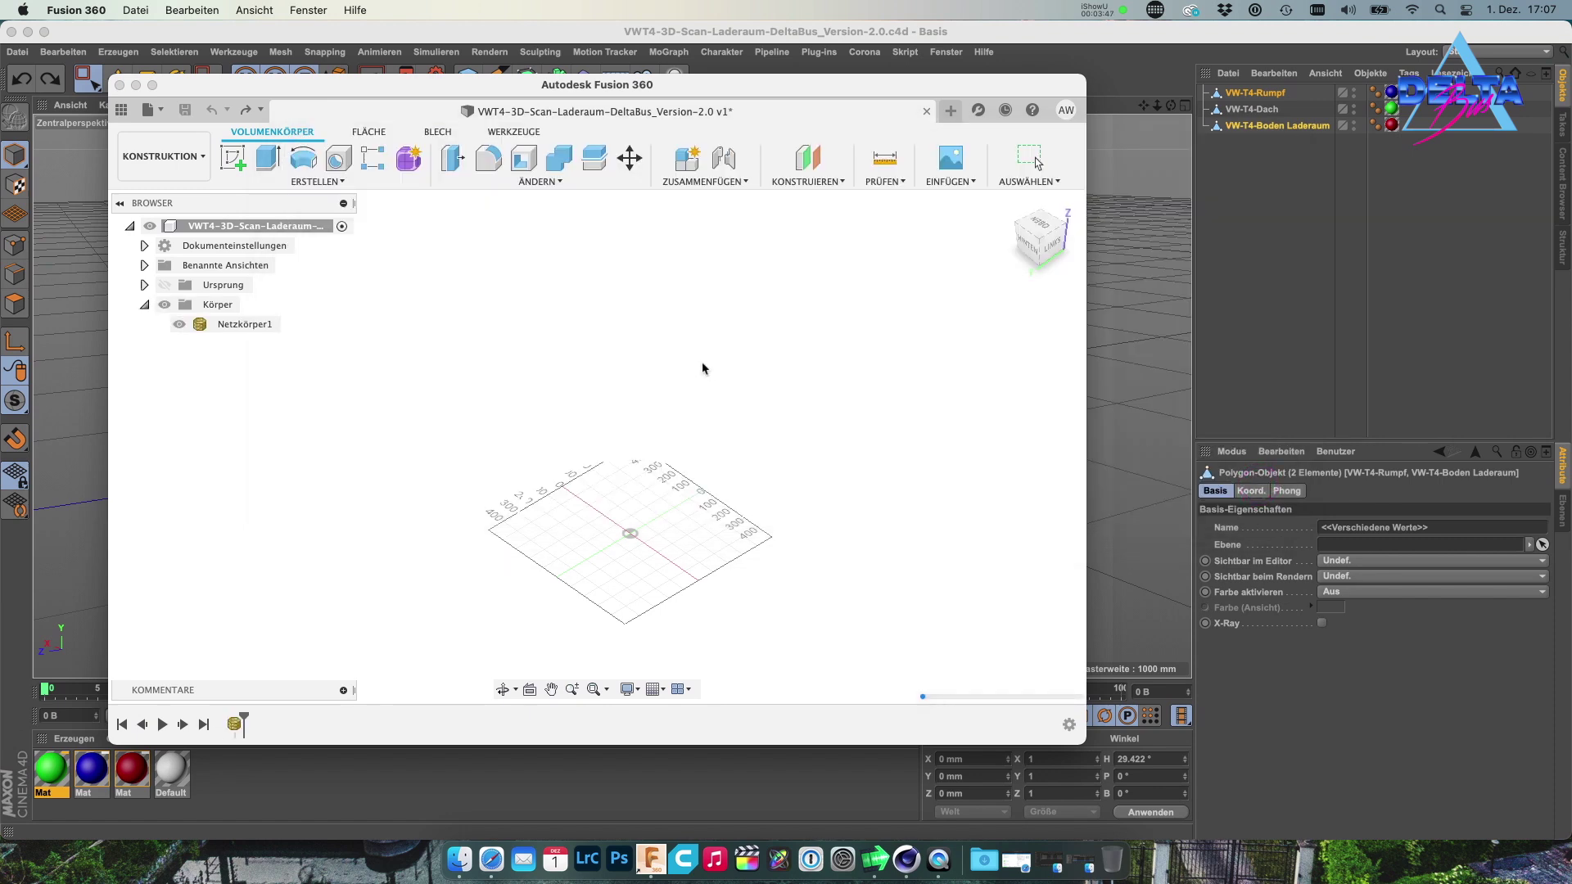
click(1065, 315)
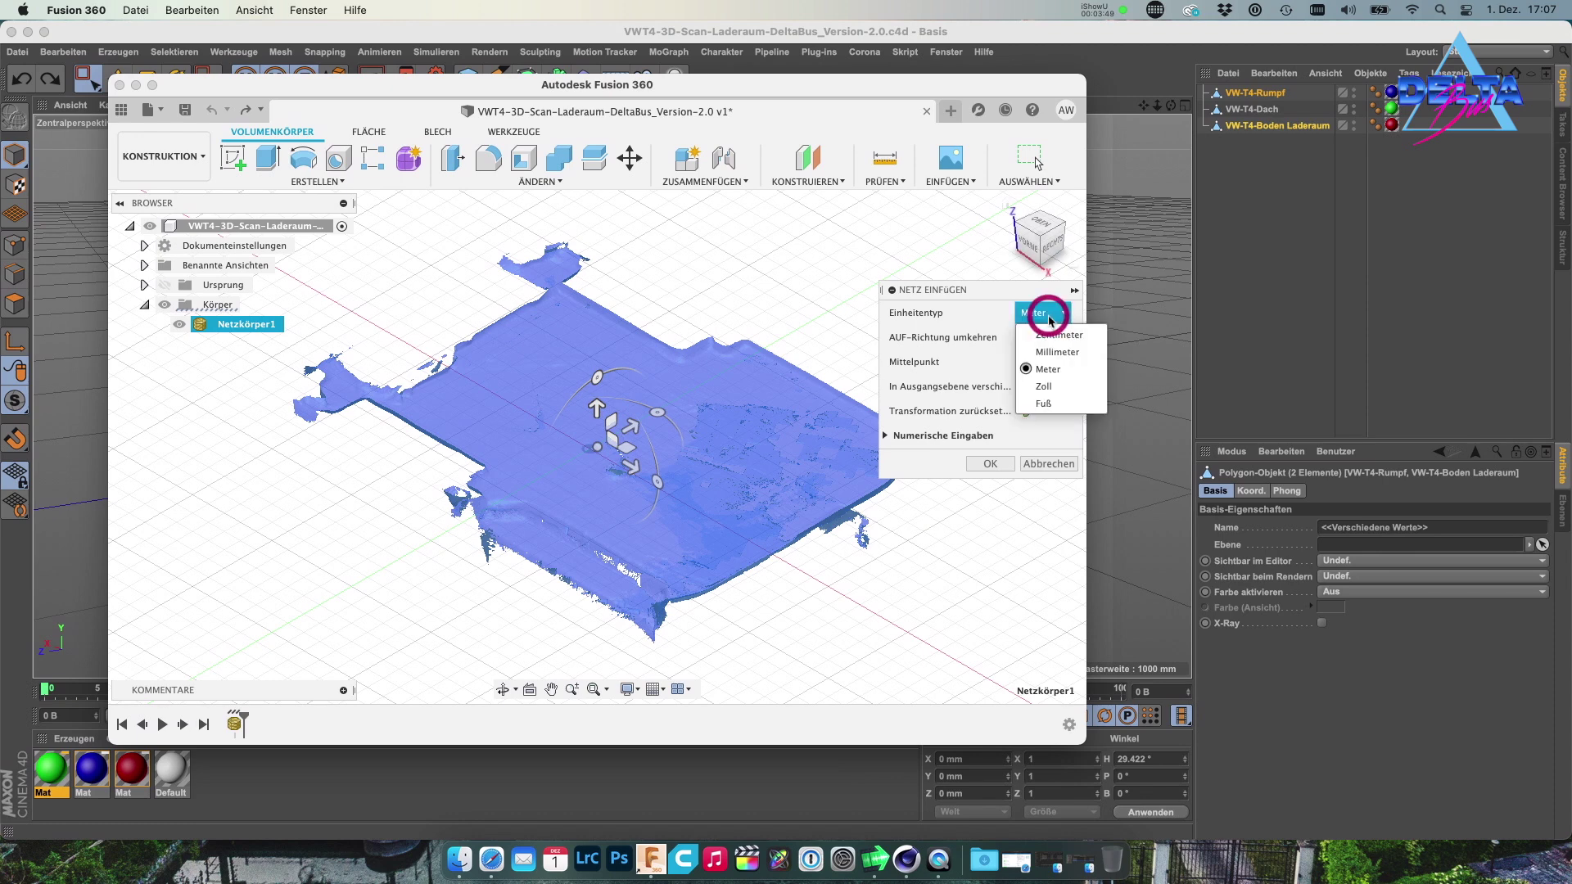
click(1064, 369)
click(991, 464)
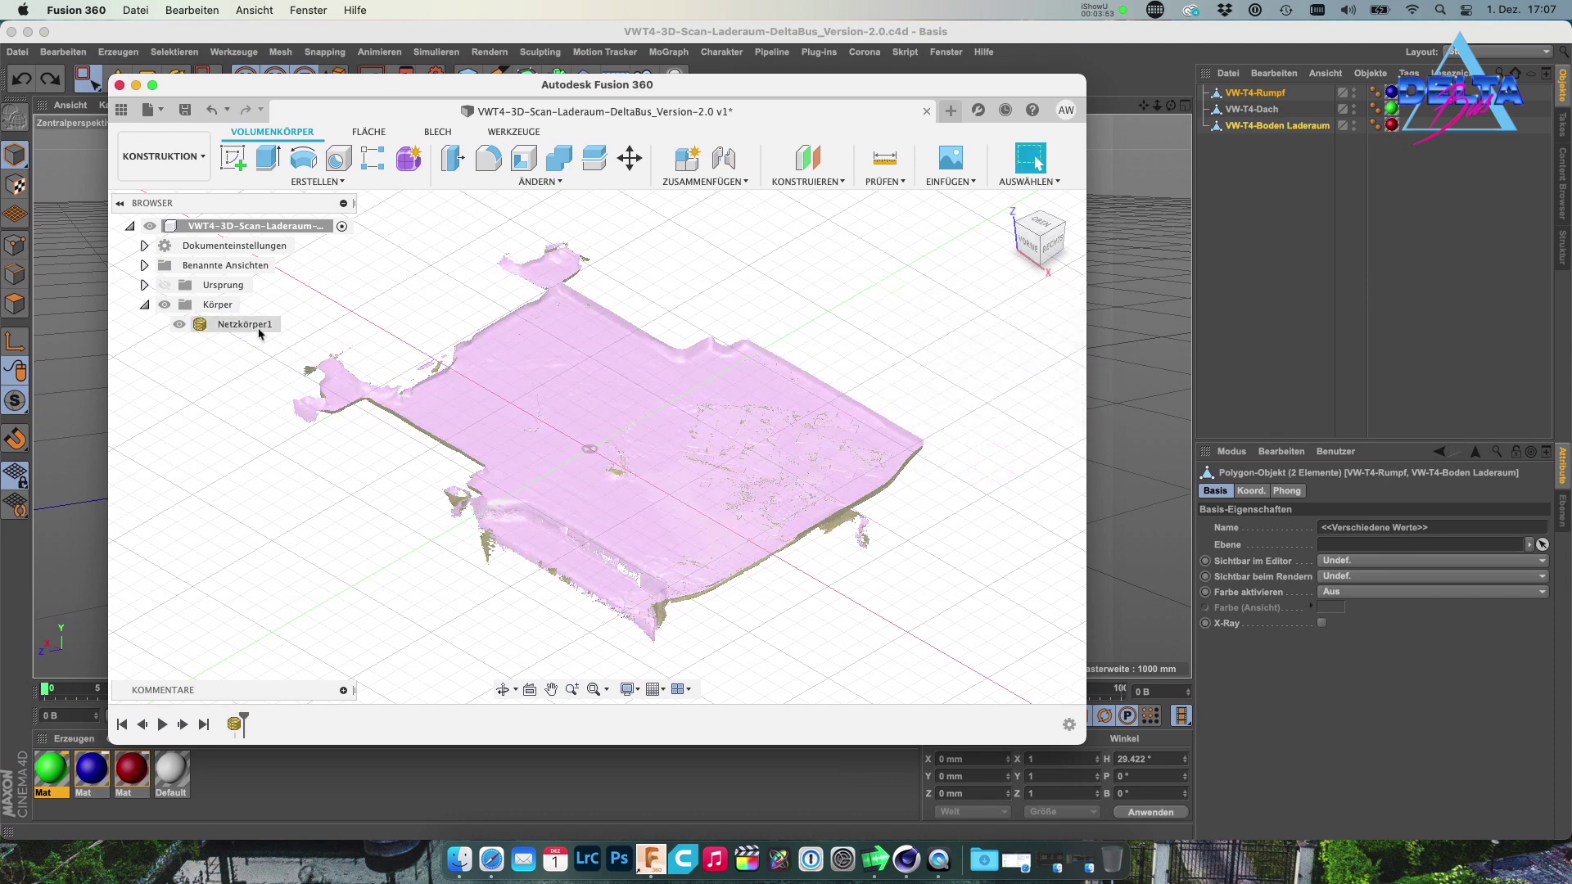
Rename the floor mesh body Netzkörper1 to VW T4 Boden
click(246, 327)
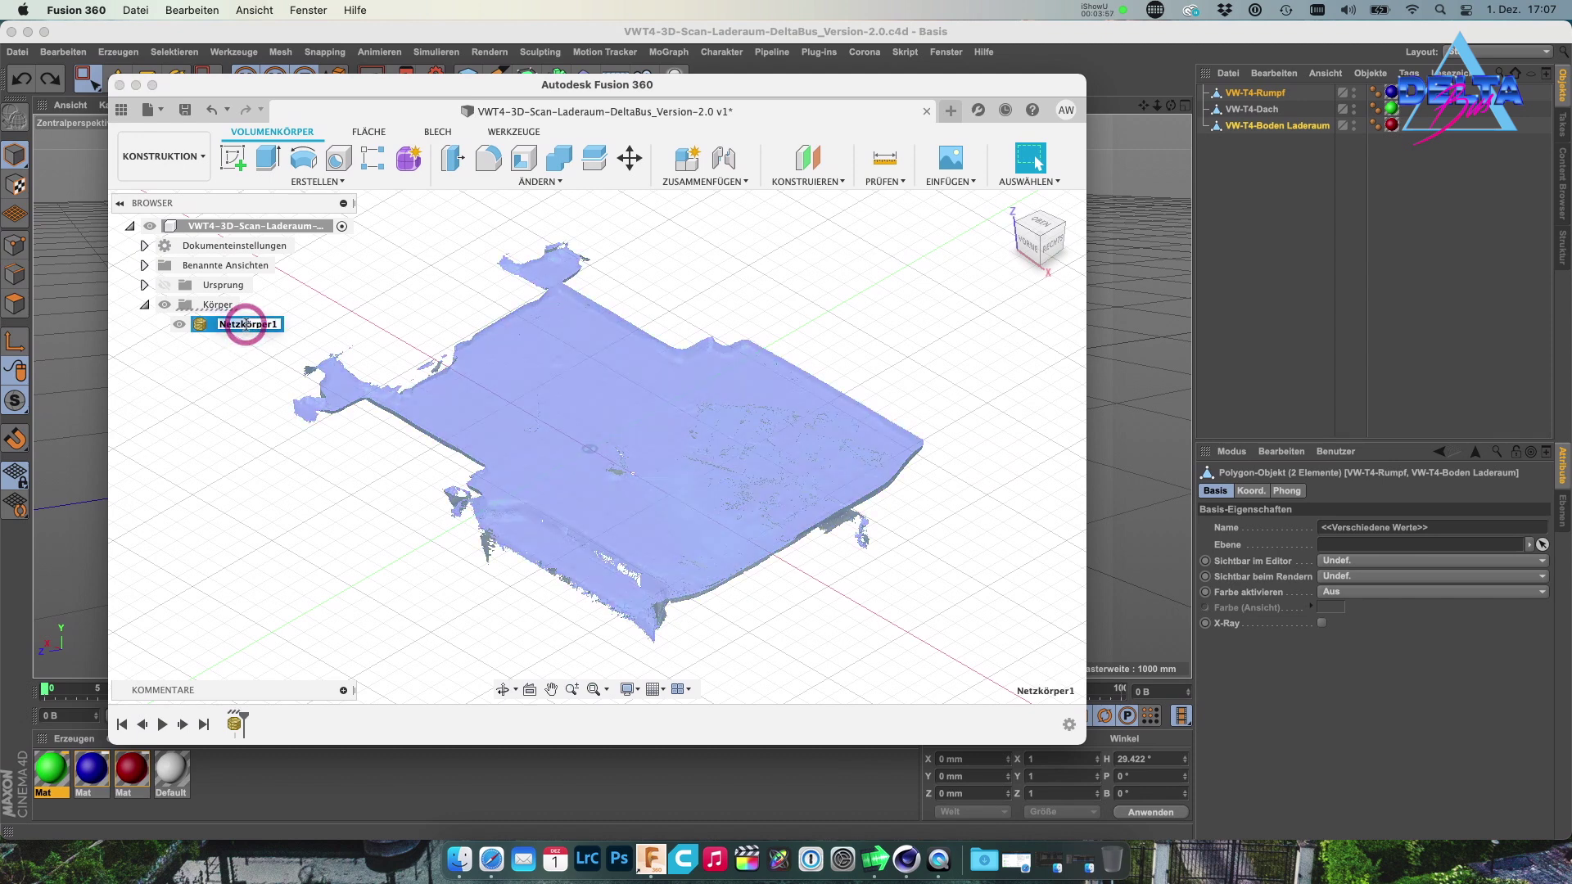
text(VW T4 Boden)
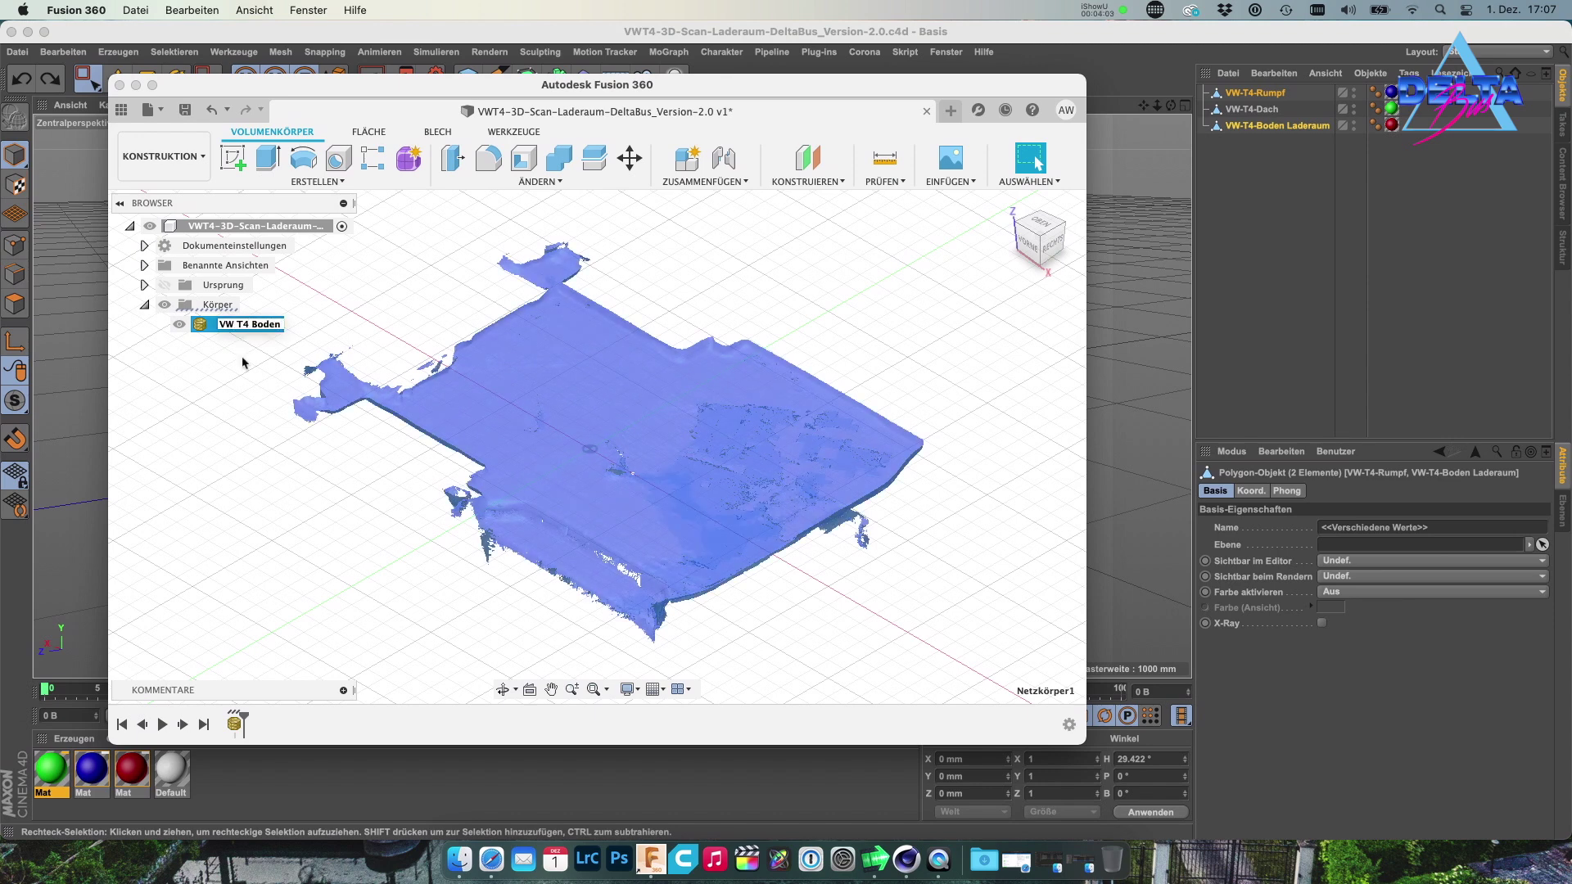
click(239, 352)
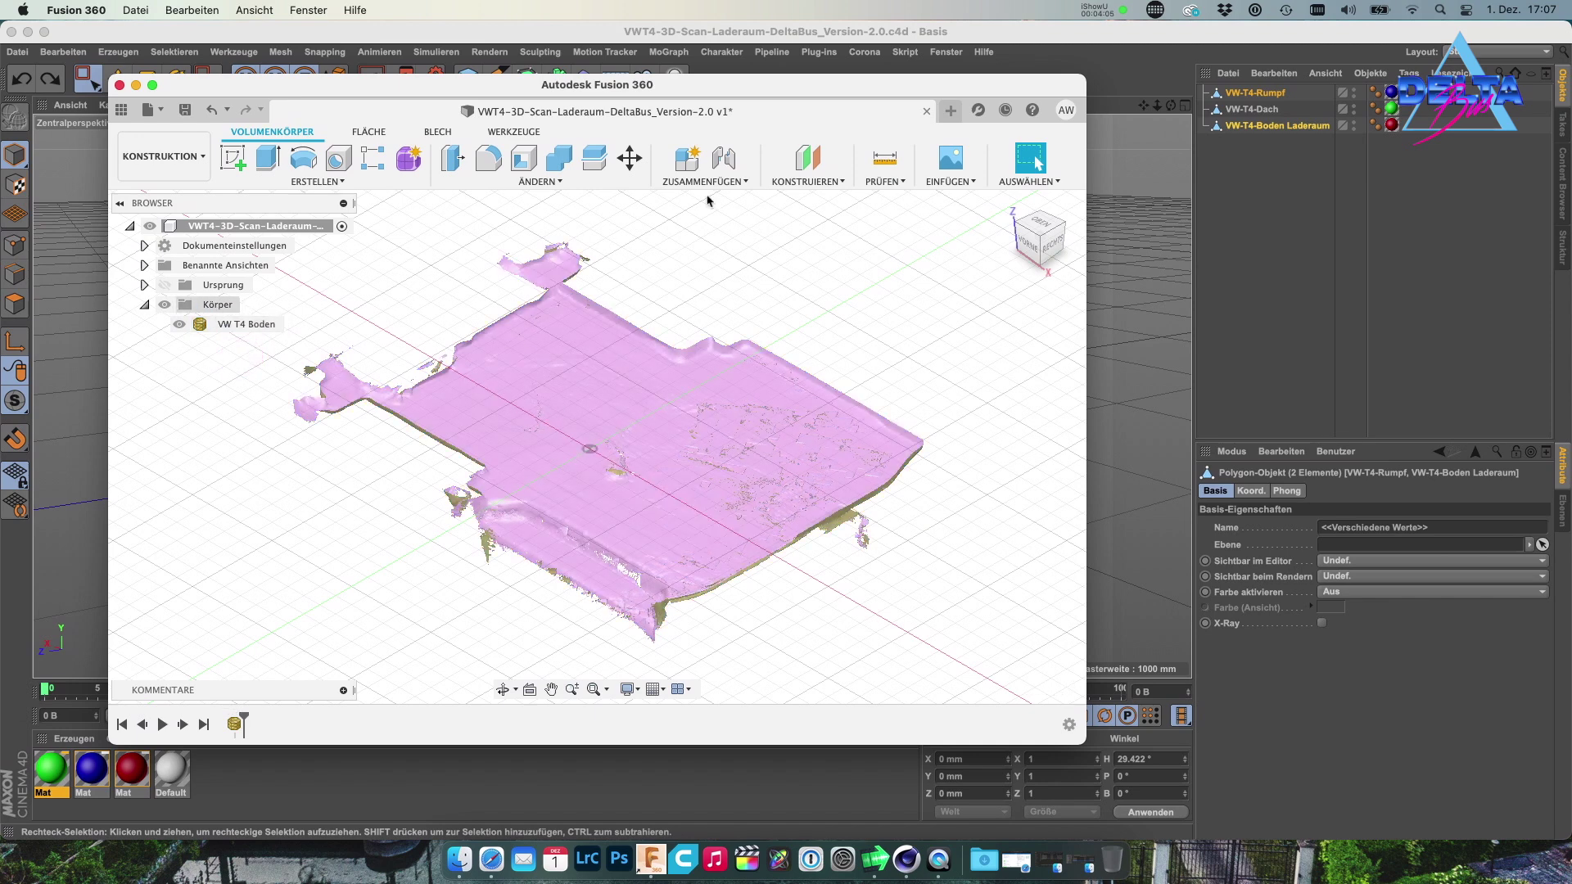
Insert the Rumpf STL as a second mesh body in meters
click(948, 180)
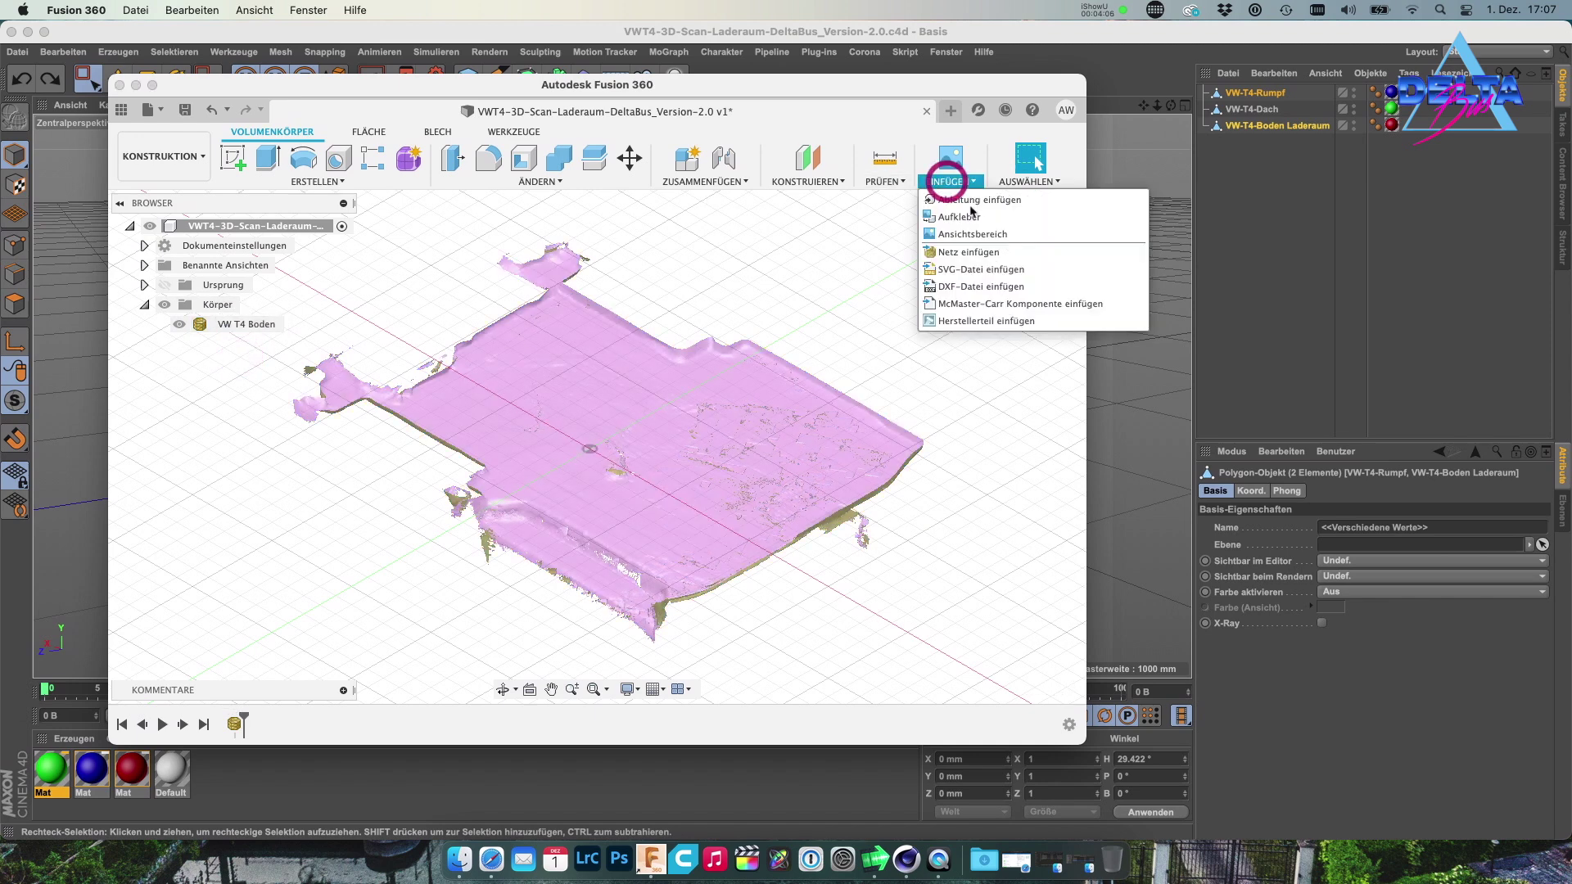
click(969, 254)
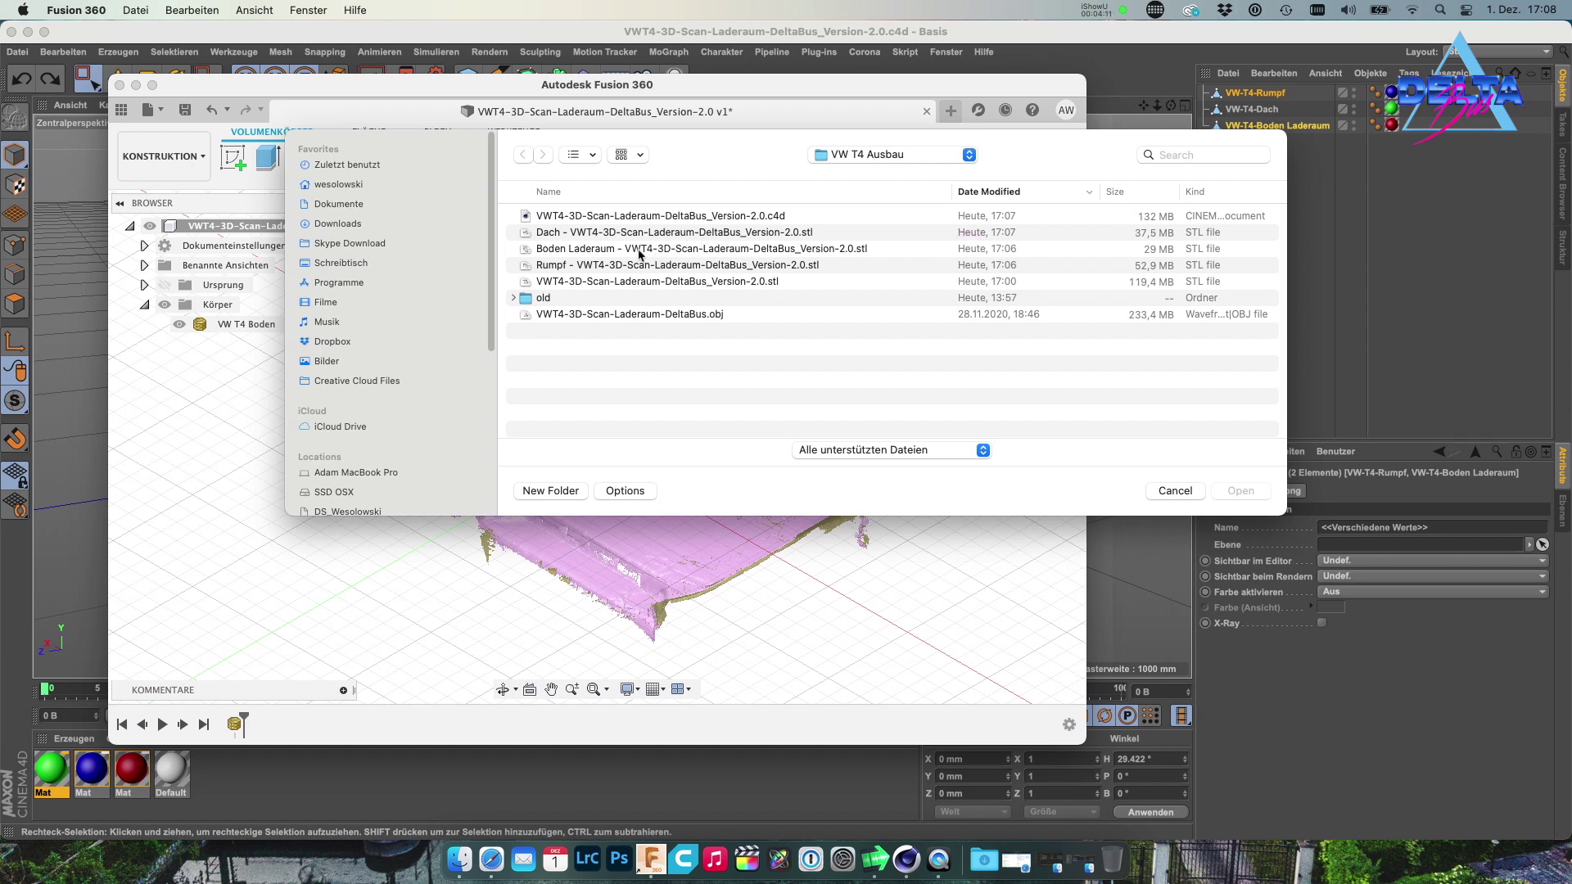
click(606, 264)
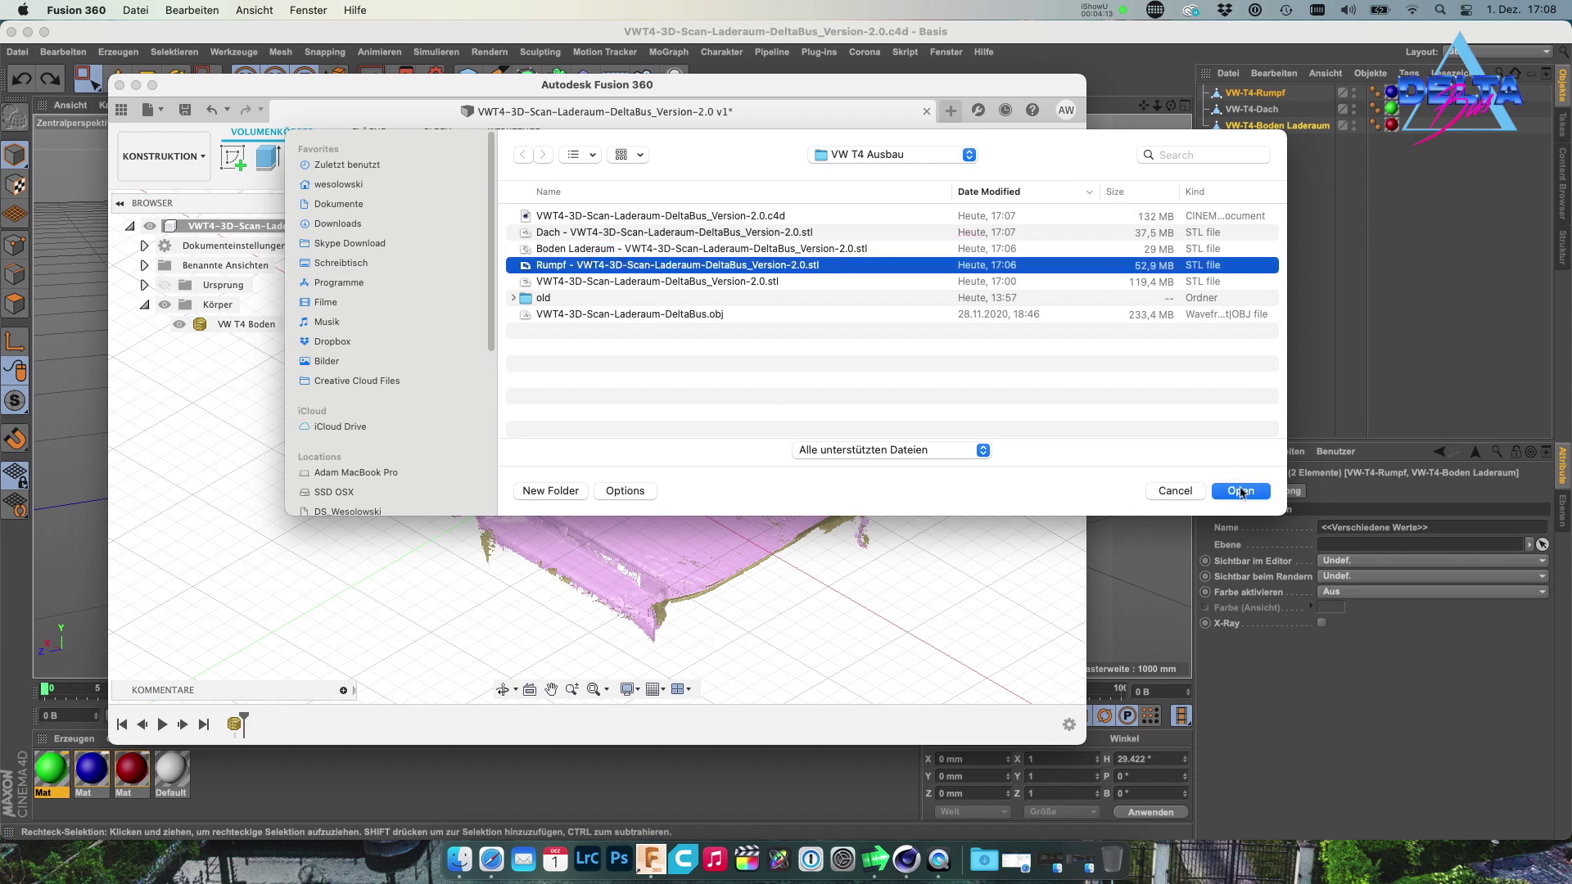
click(1240, 491)
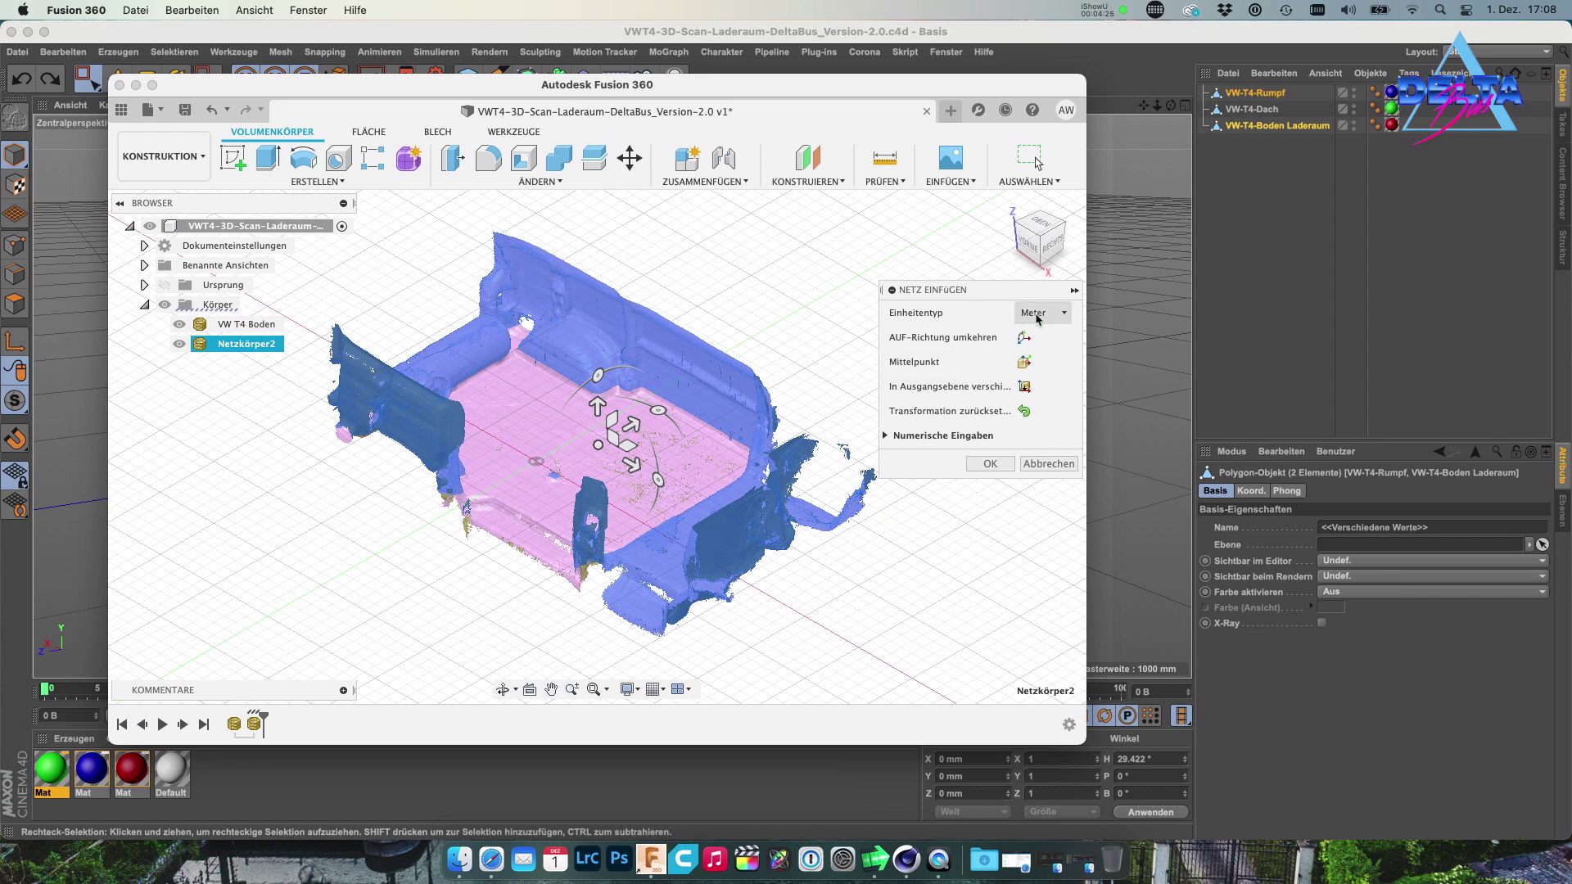
click(988, 463)
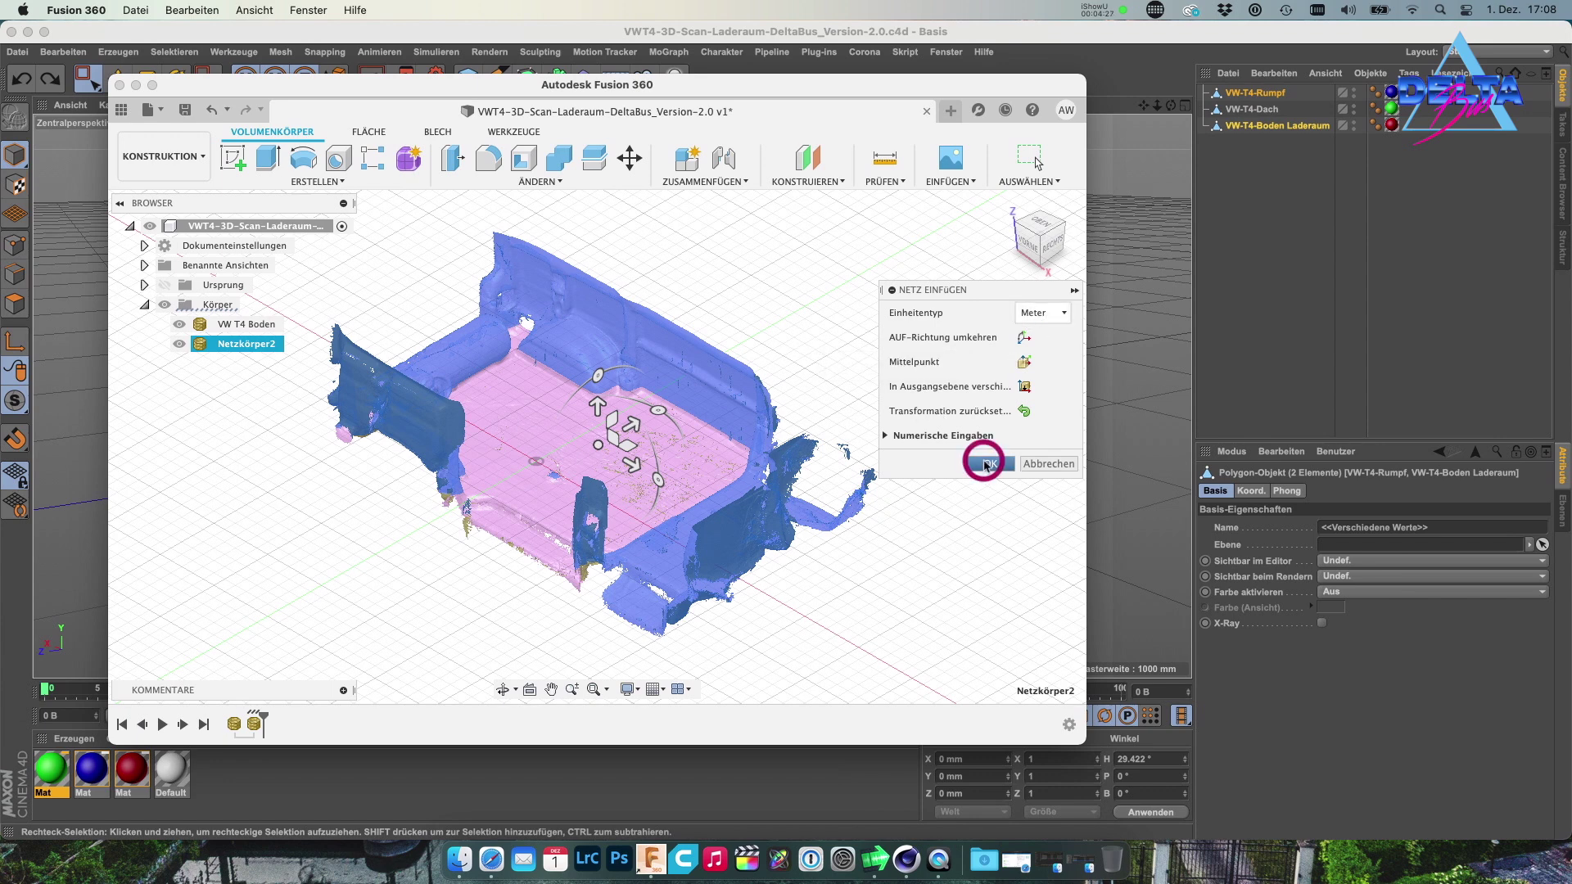
Rename Netzkörper2 to VW T4 Rumpf
click(237, 347)
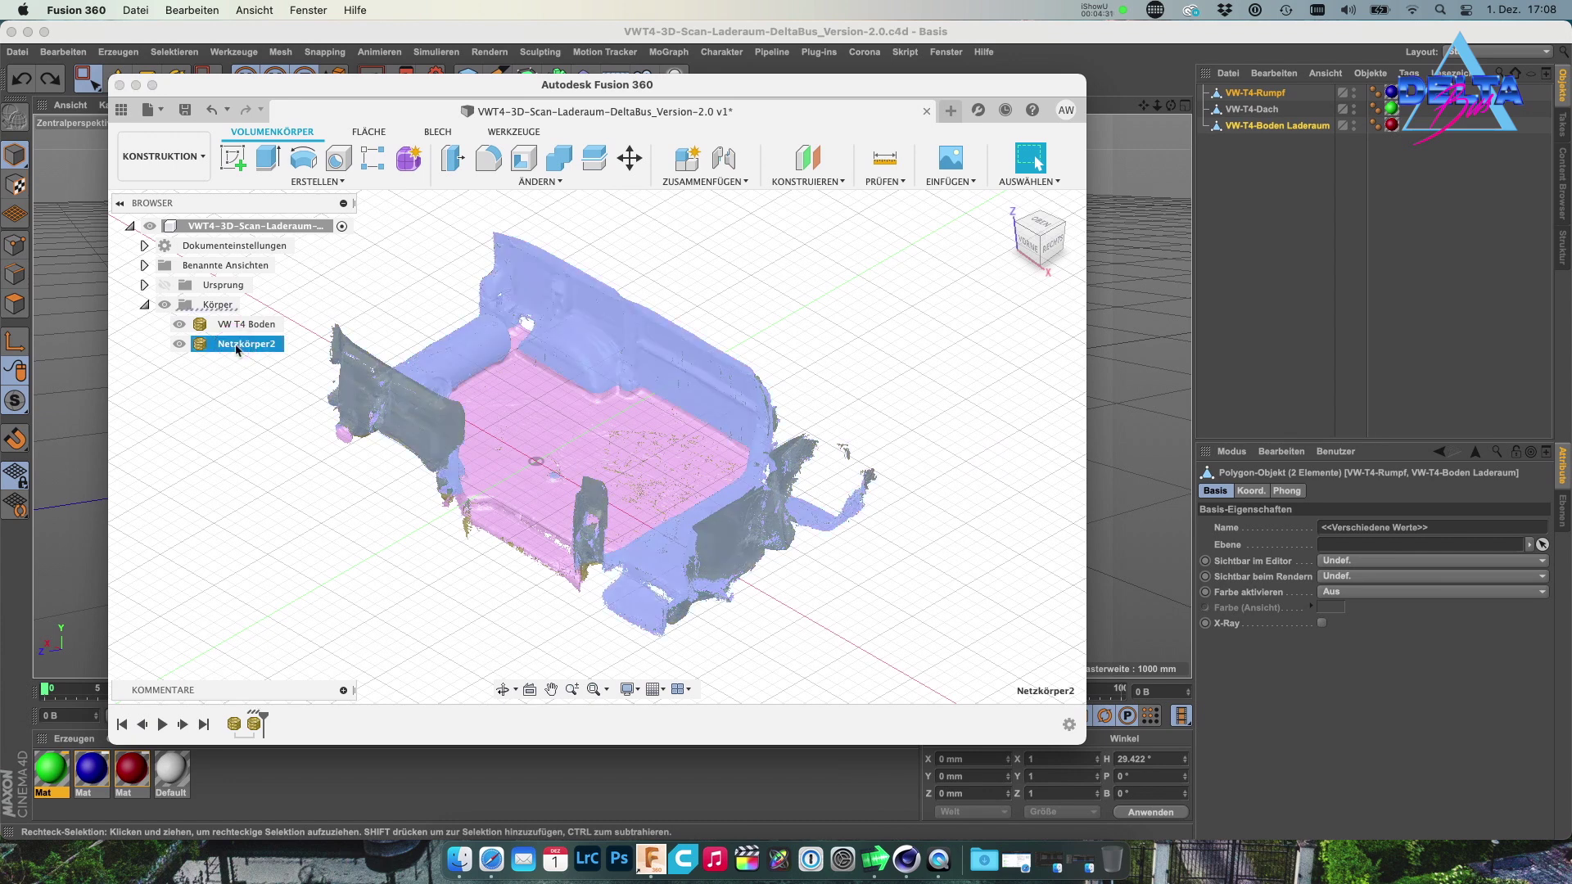
double_click(237, 347)
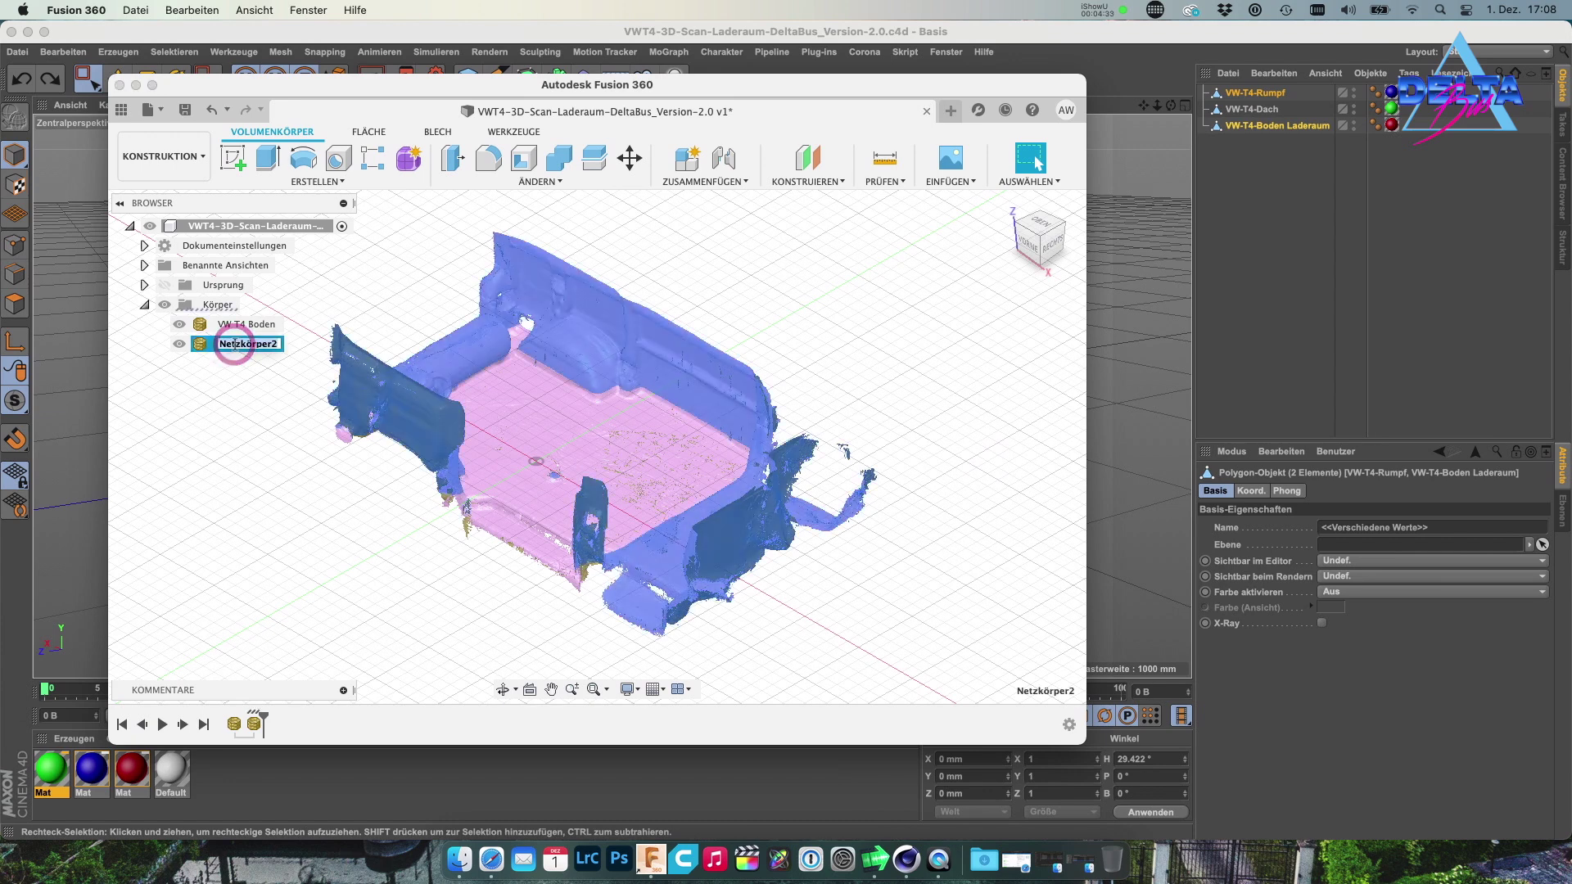
text(VW T4 Rumpf)
click(221, 393)
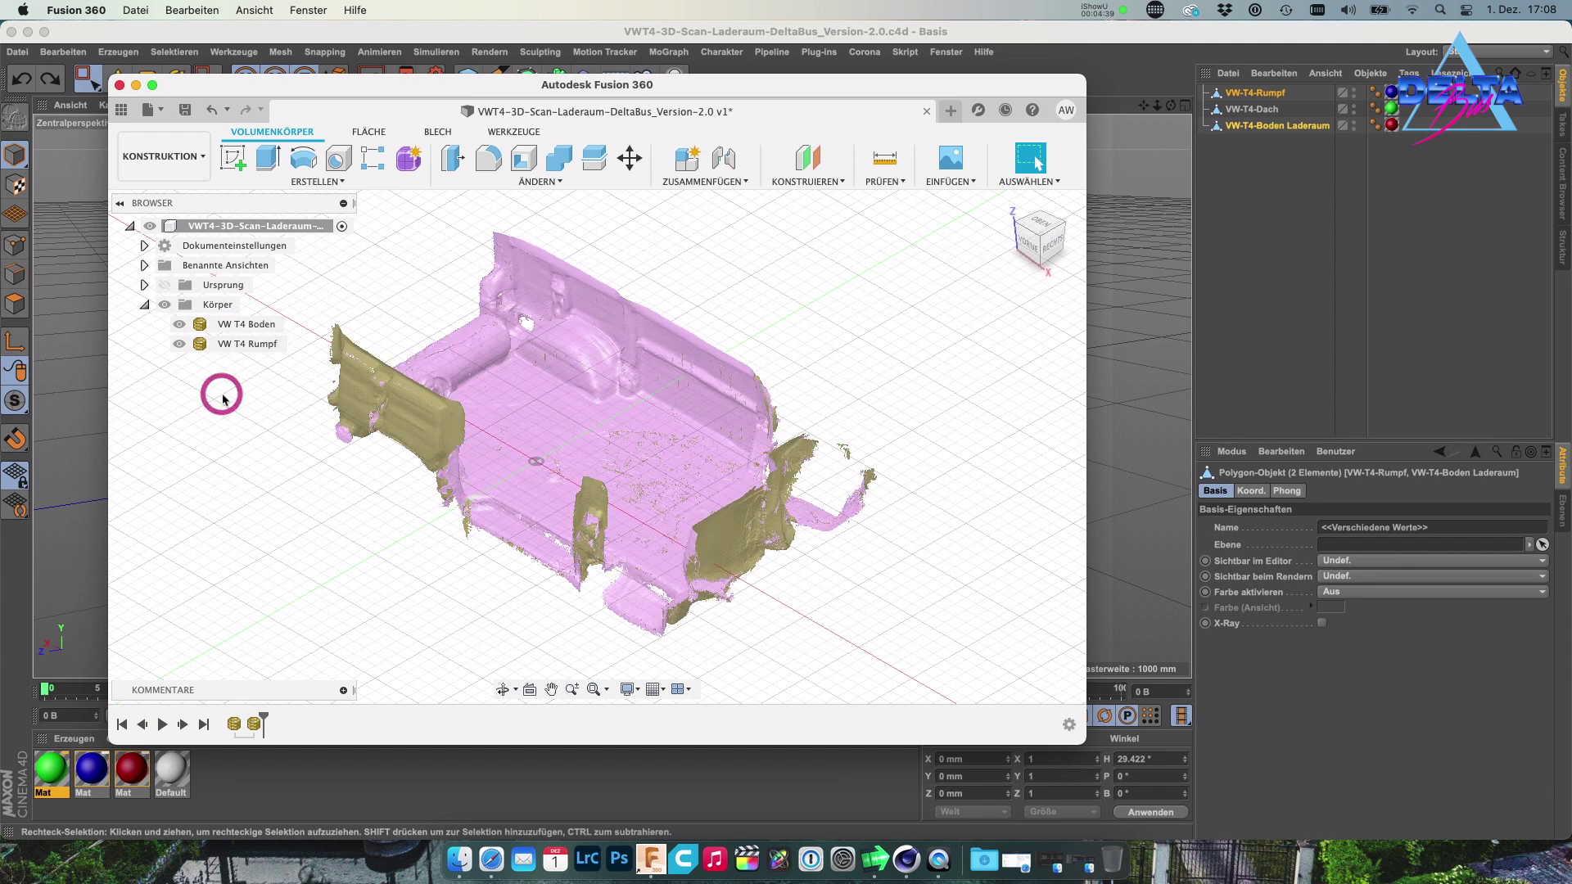
click(553, 368)
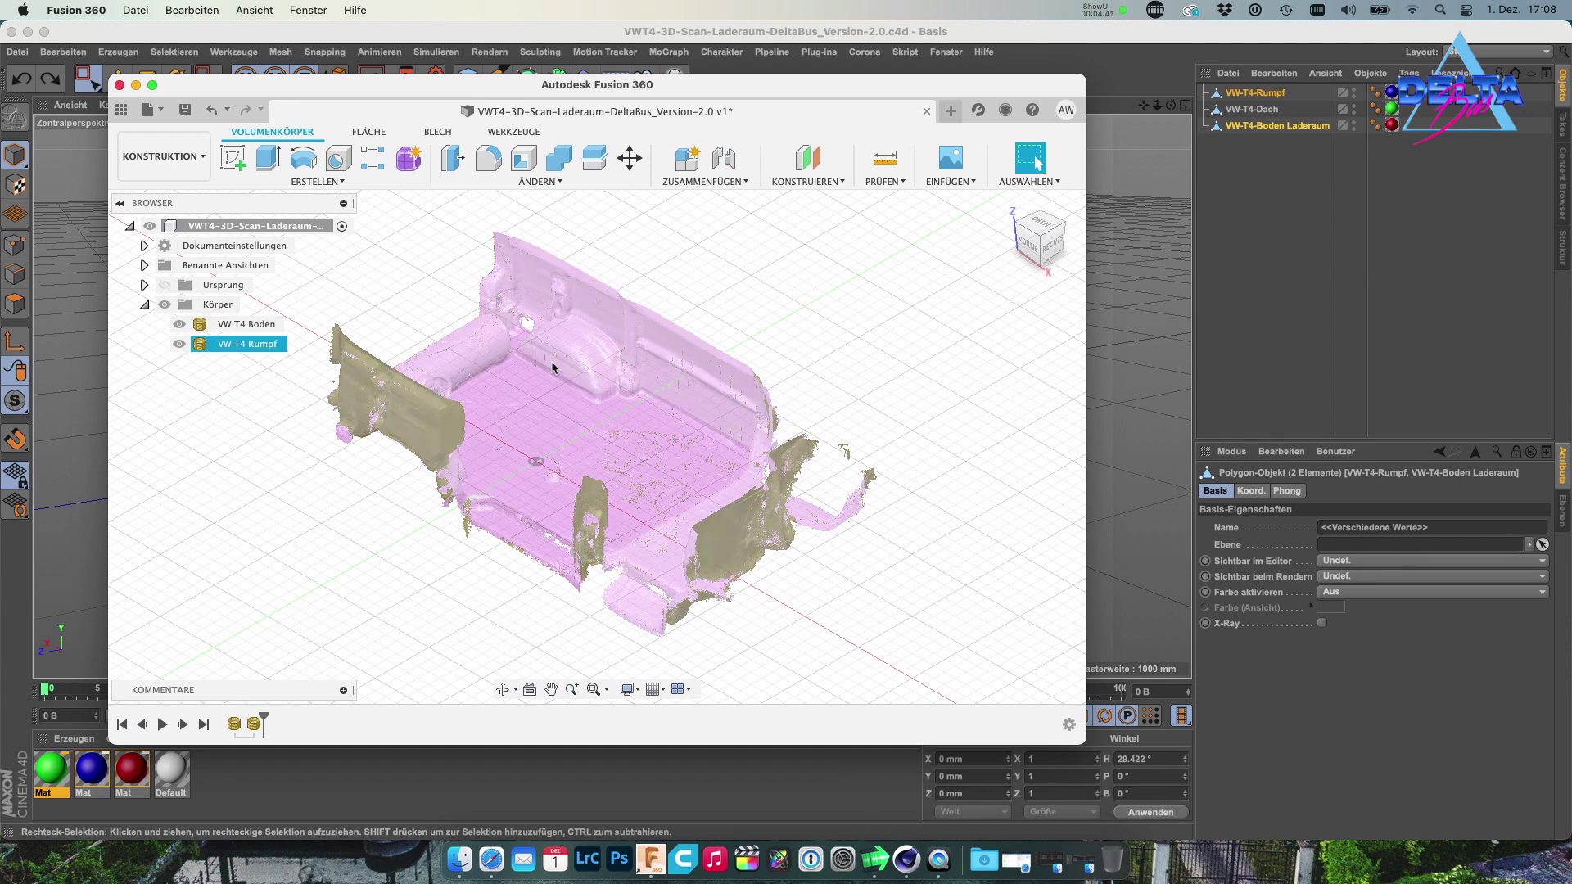
click(726, 272)
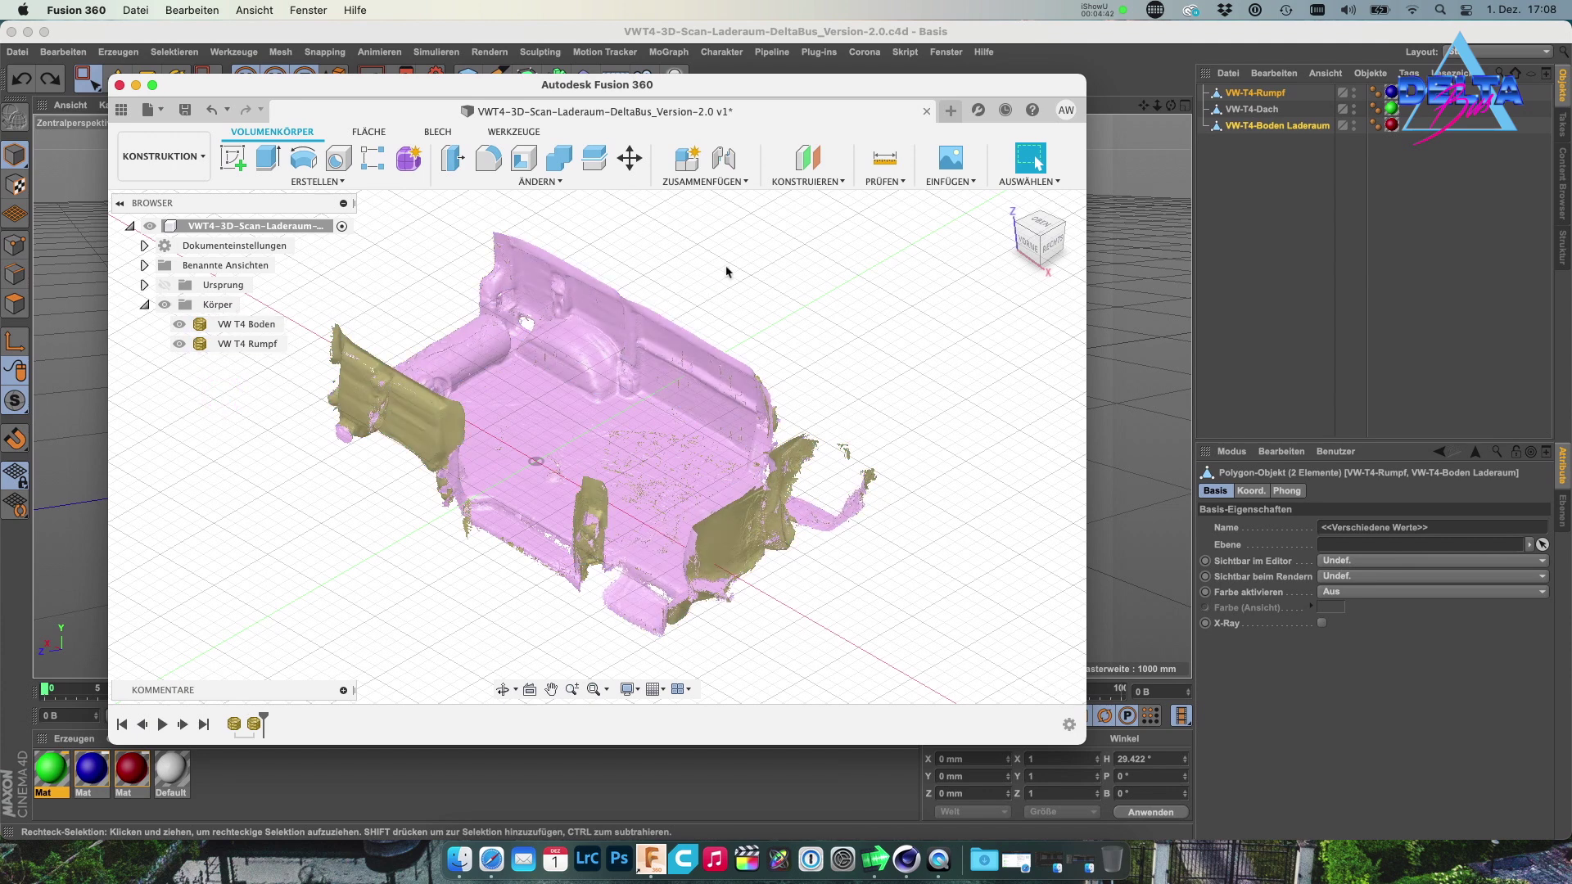
Insert the Dach STL via Insert Mesh and rename Netzkörper3 to VW T4 Dach
click(948, 181)
click(974, 256)
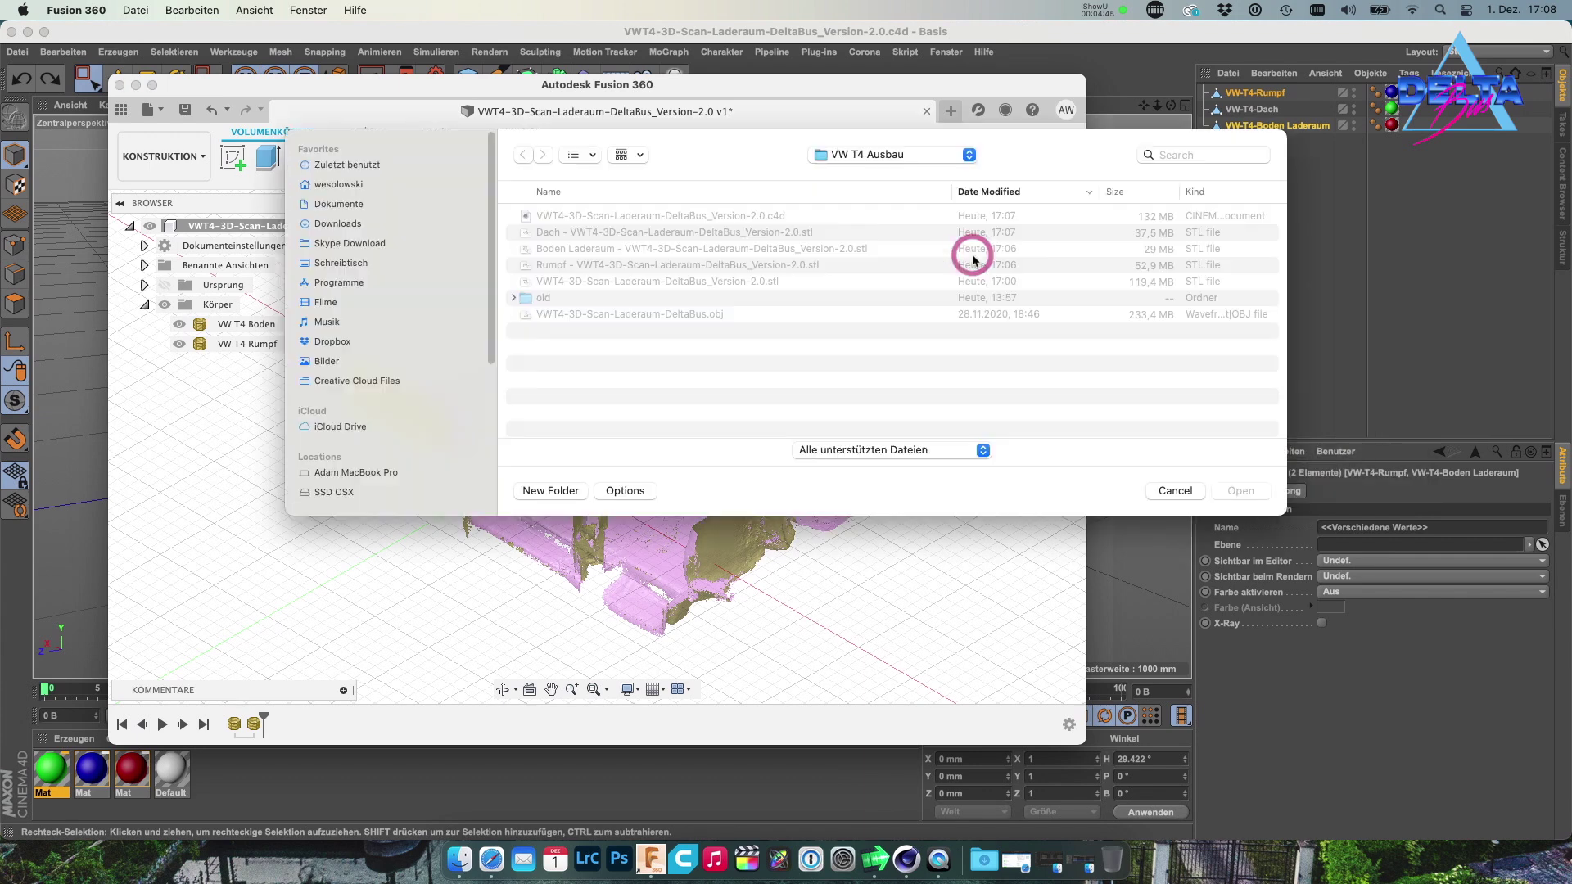
click(596, 234)
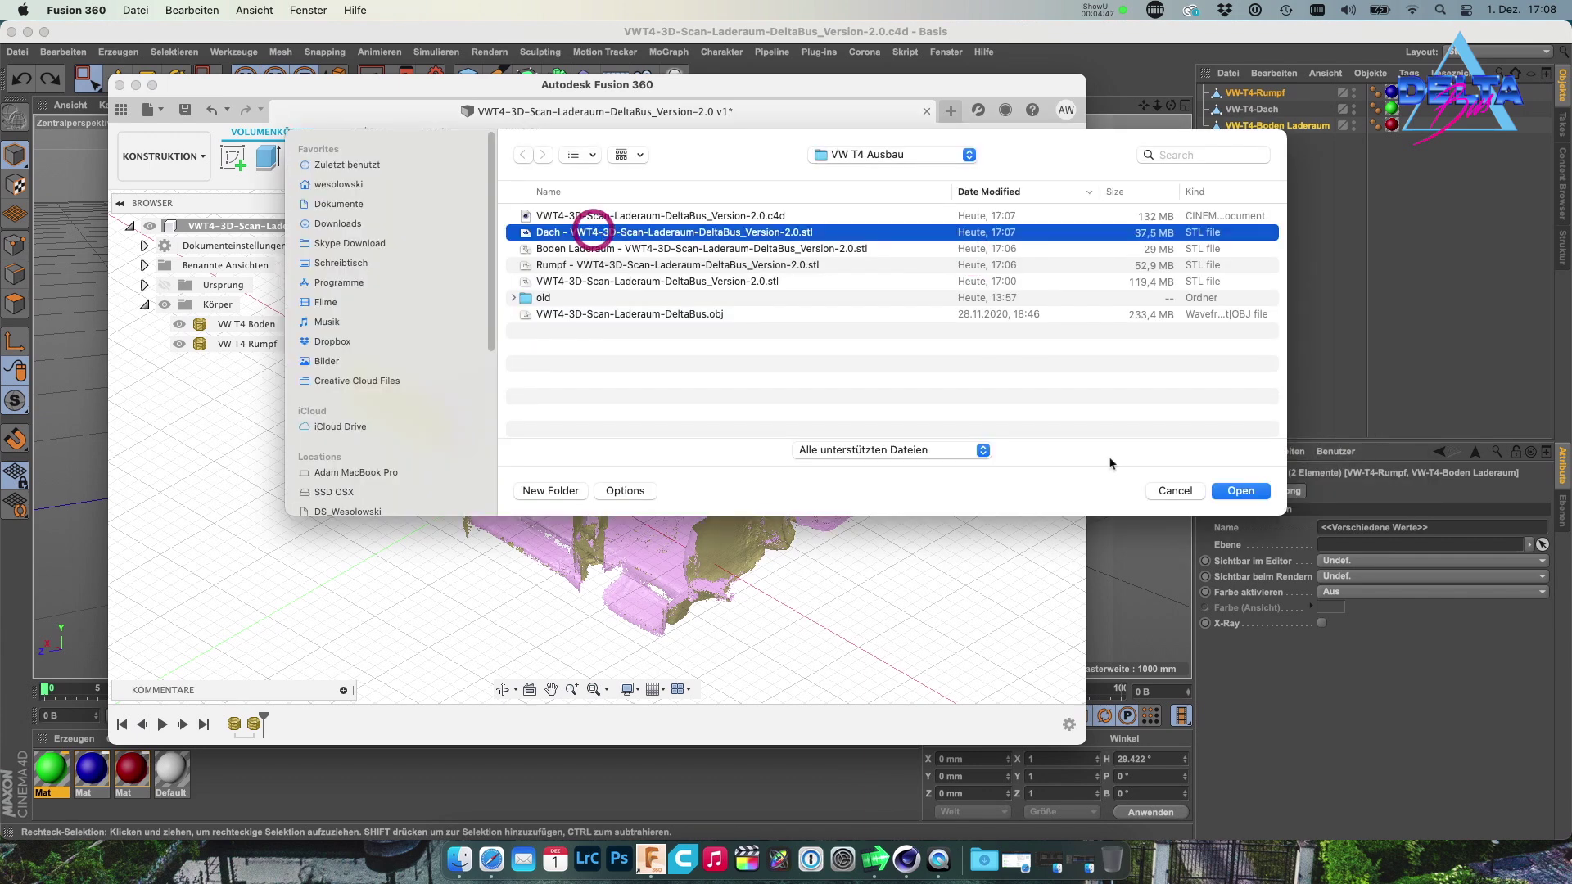
click(1241, 491)
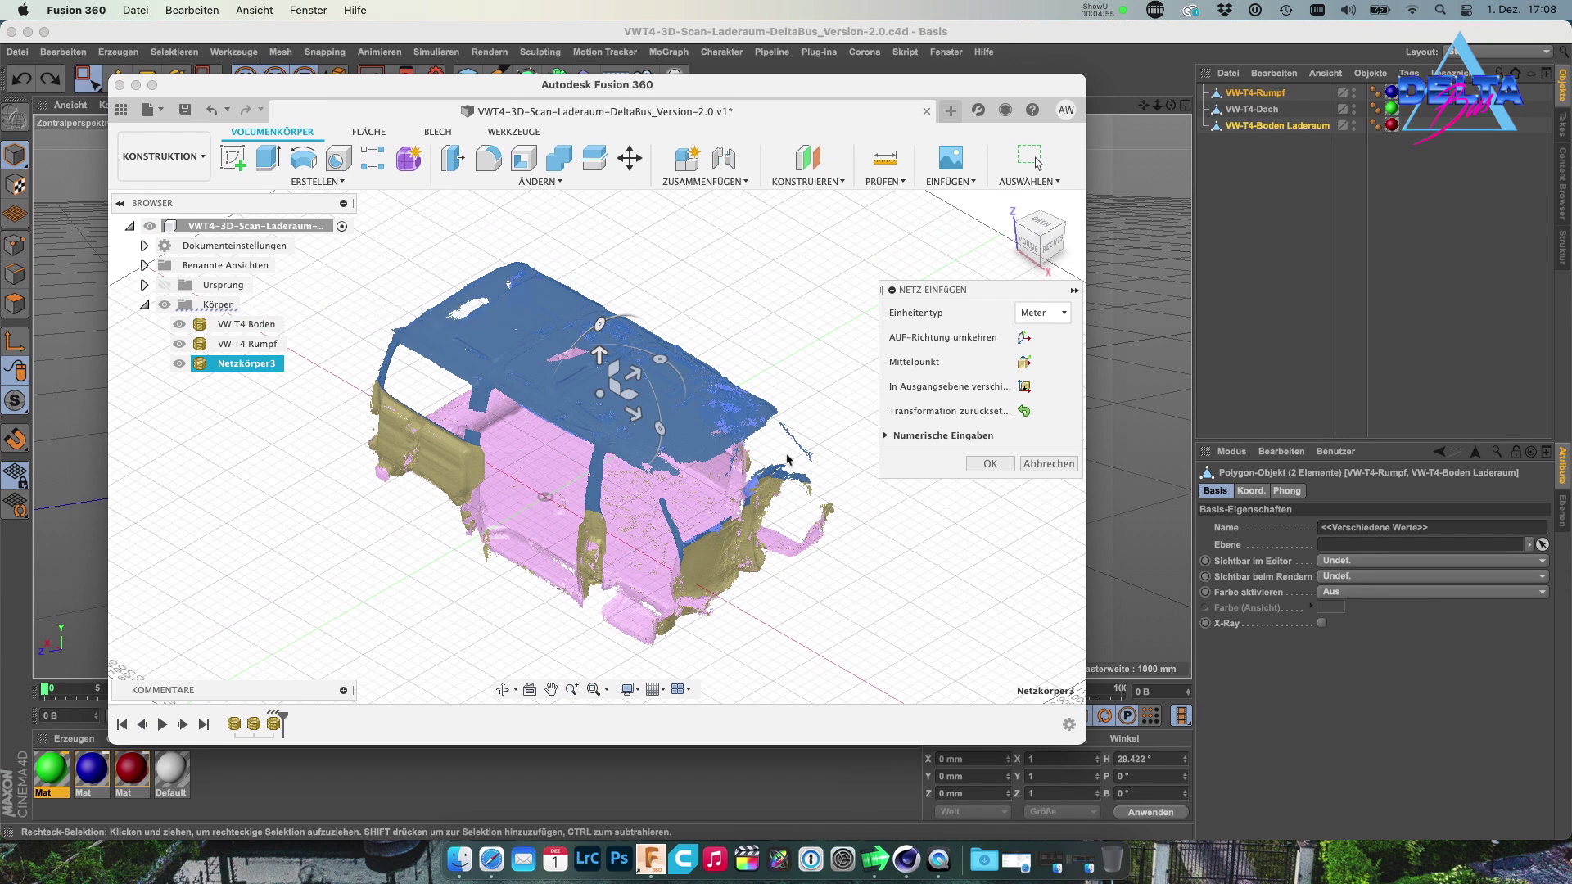
click(989, 465)
click(990, 465)
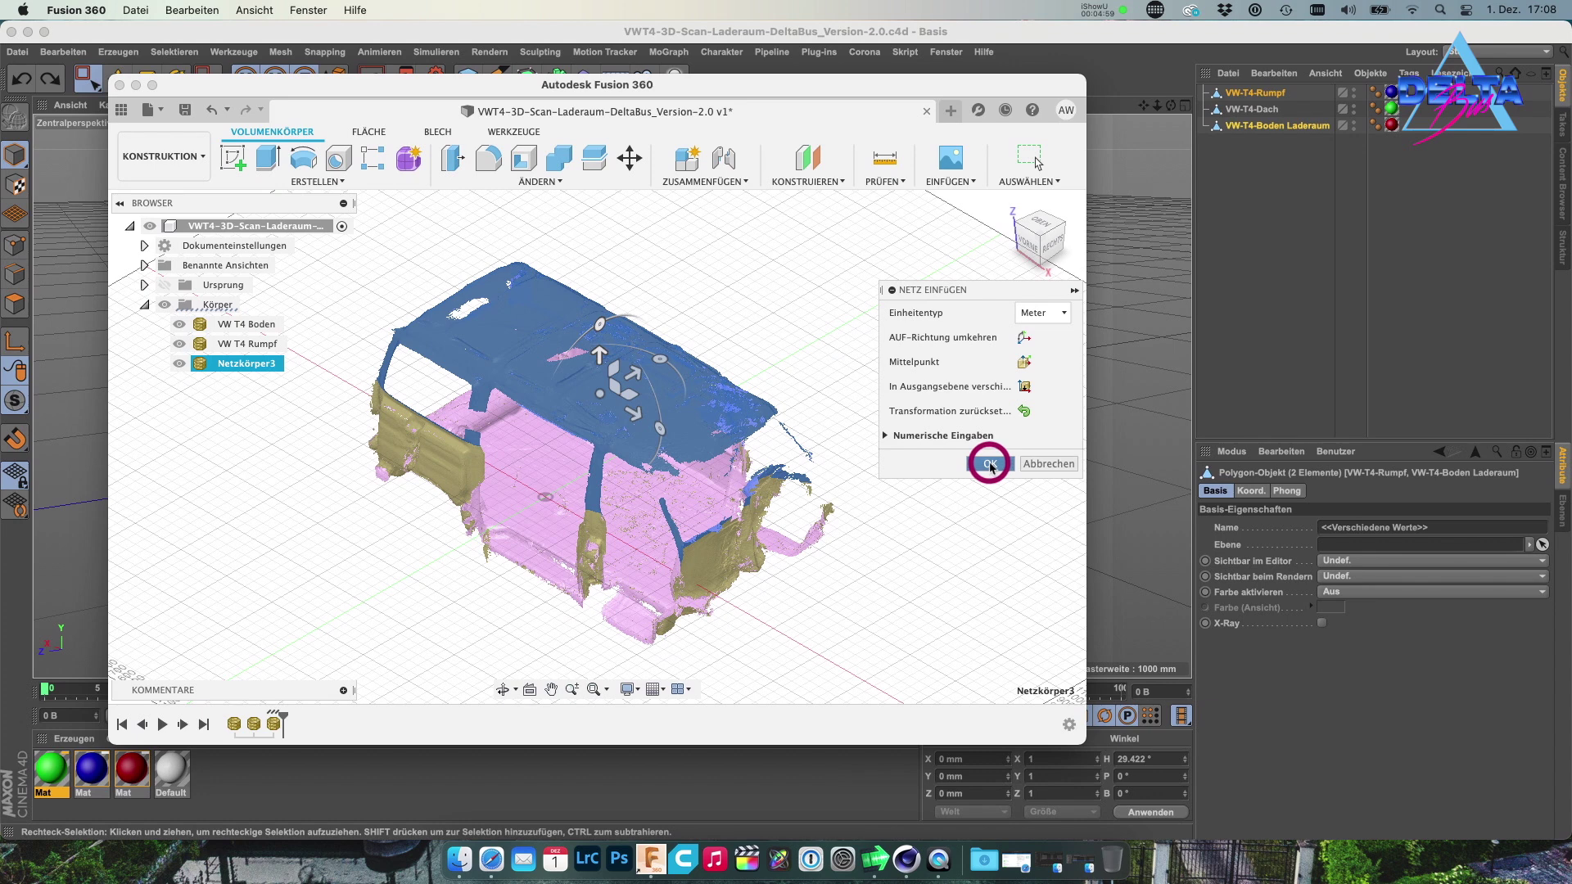
click(242, 370)
text(VW T4 Dach)
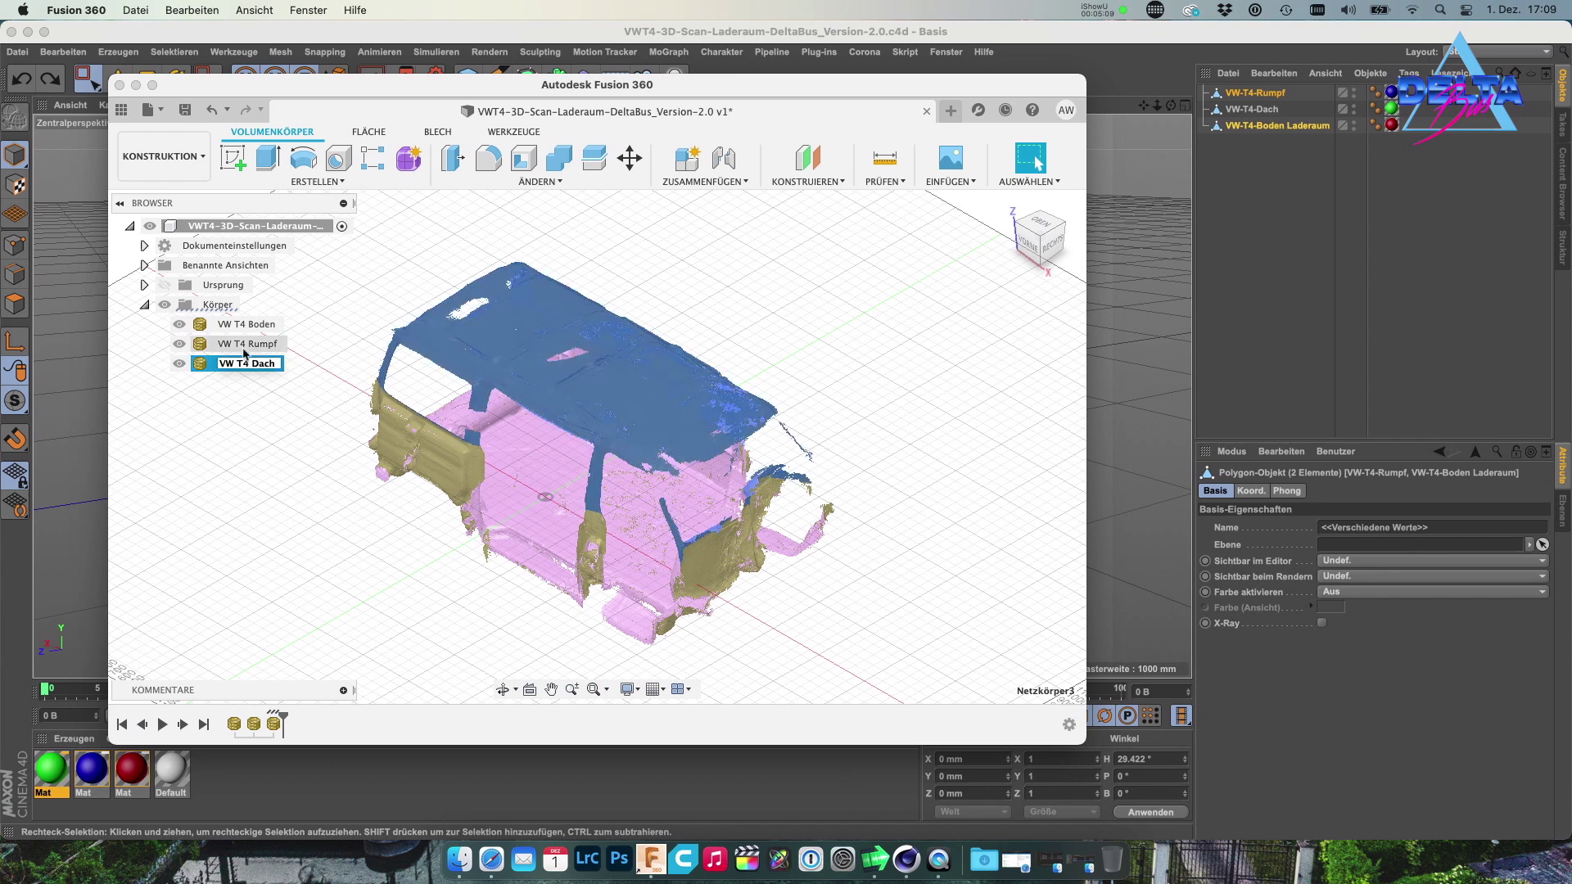
click(287, 426)
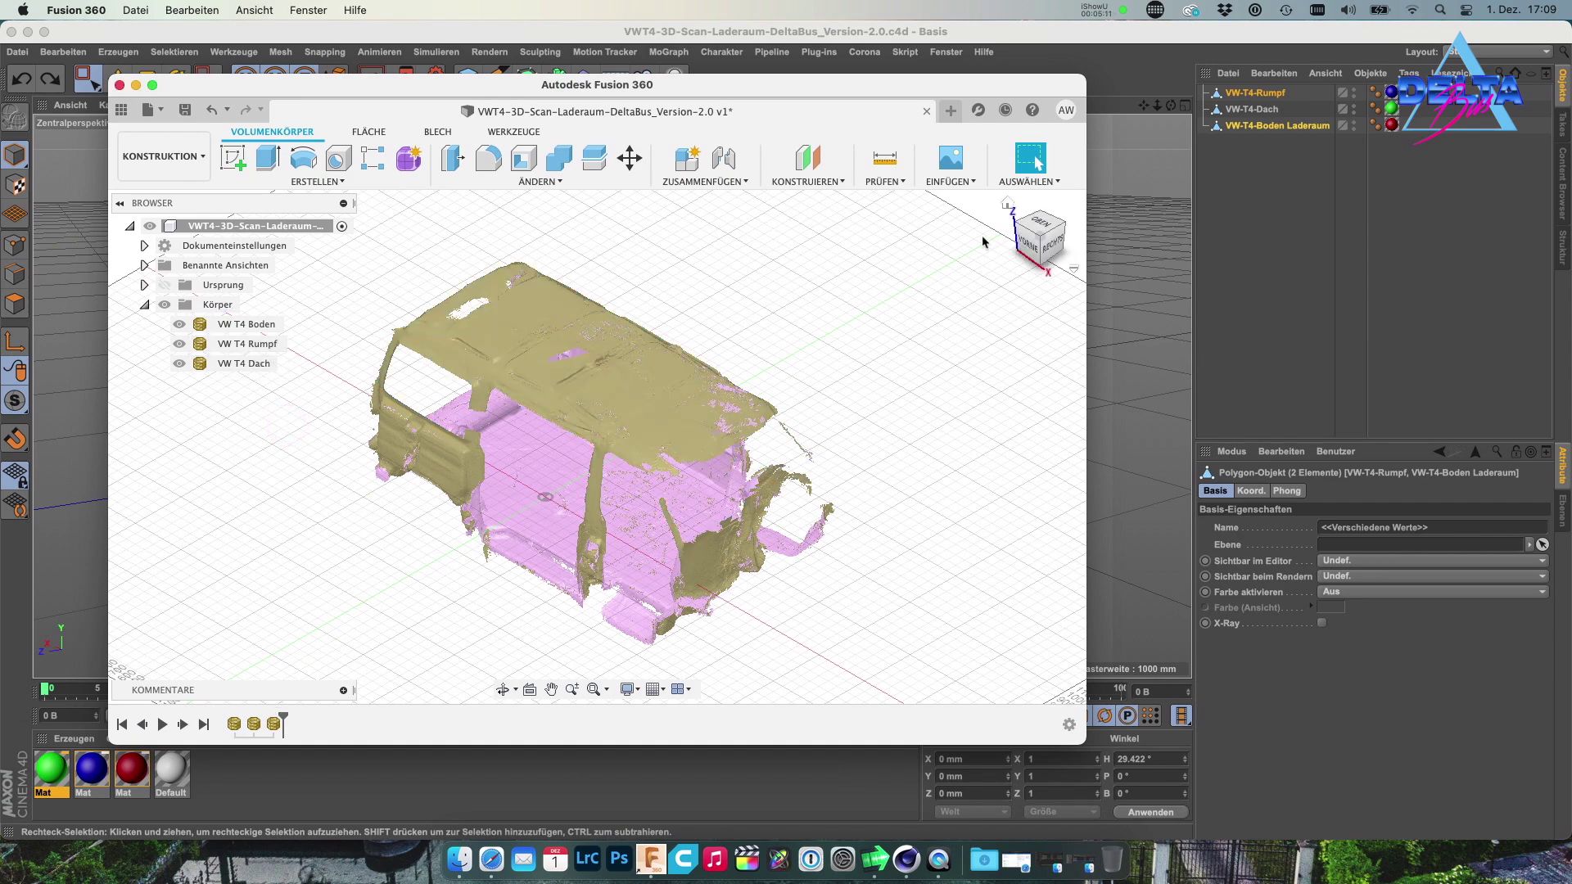
Hide VW T4 Rumpf and VW T4 Dach, leaving the VW T4 Boden floor framed in view
drag(1042, 253, 703, 228)
scroll(587, 460, up, 3)
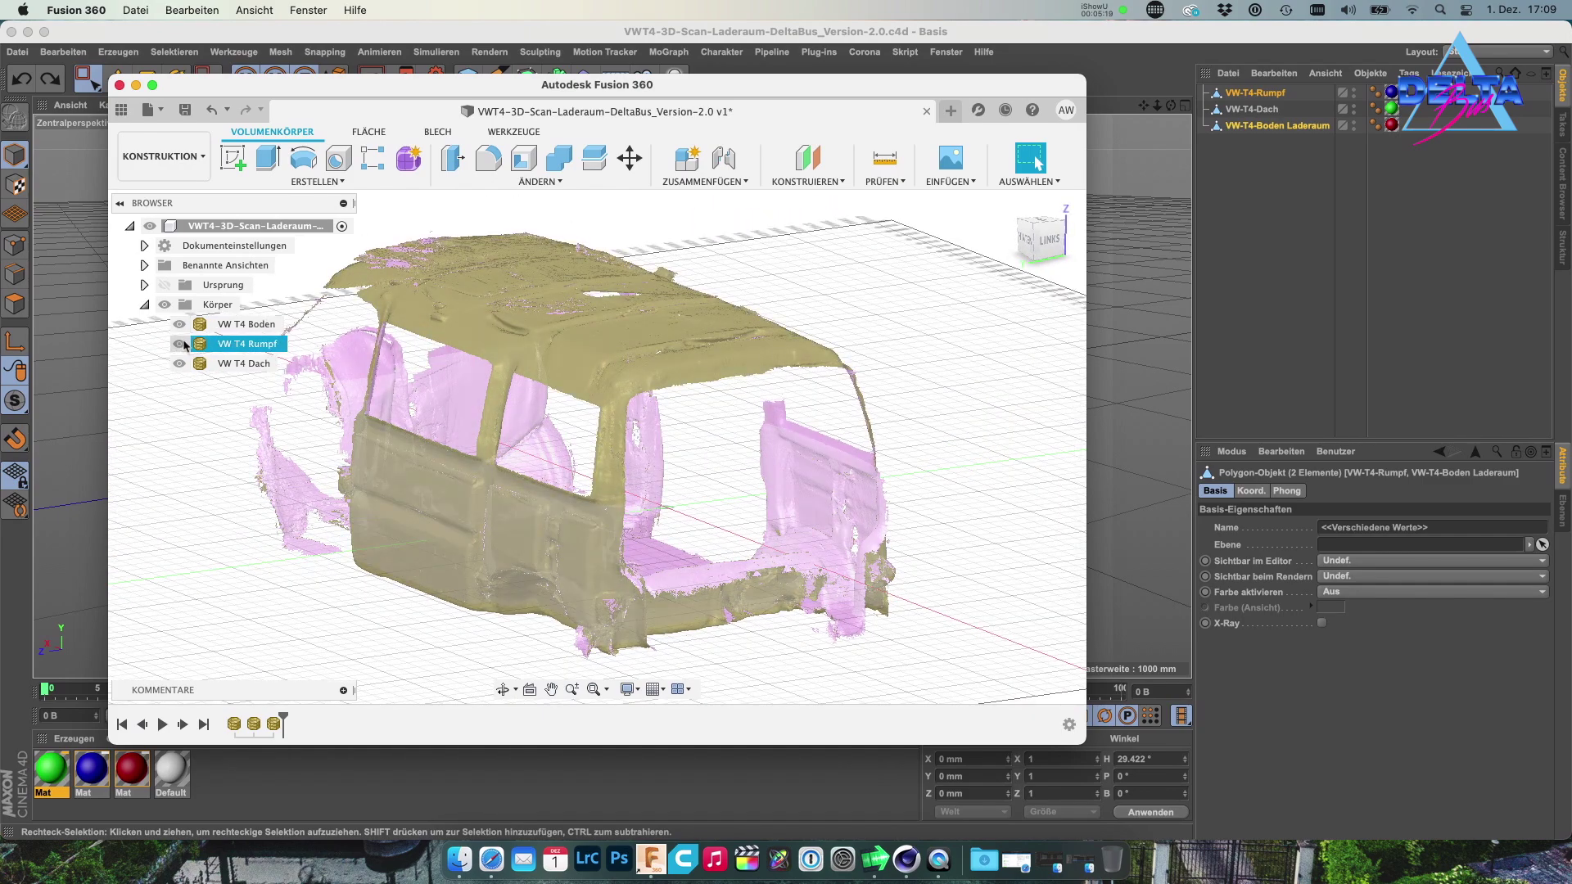
click(182, 344)
click(180, 325)
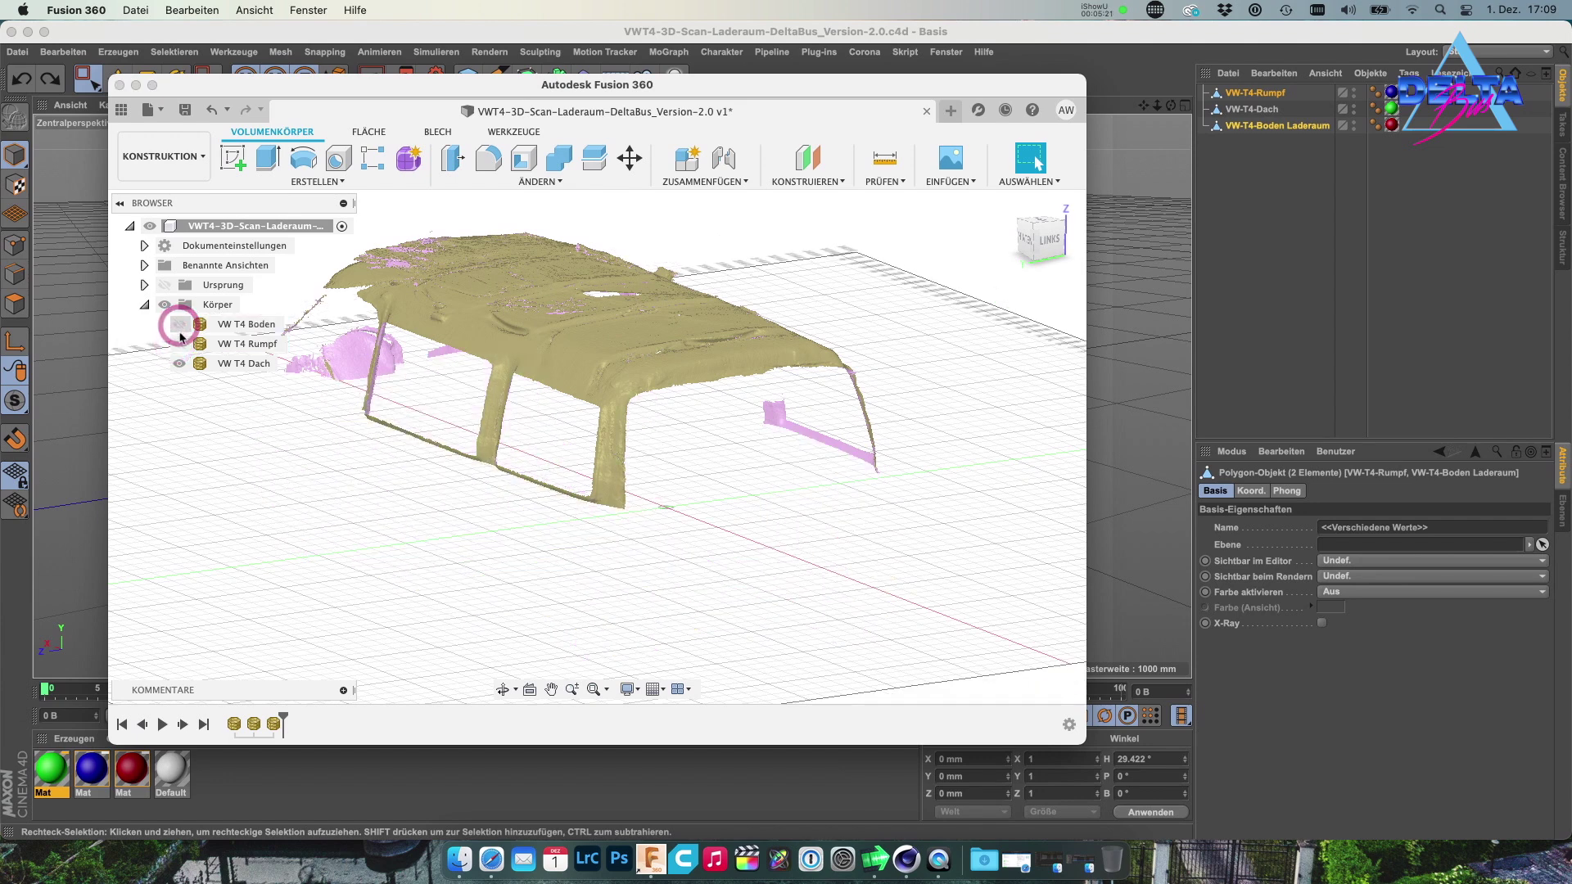
click(179, 324)
click(179, 364)
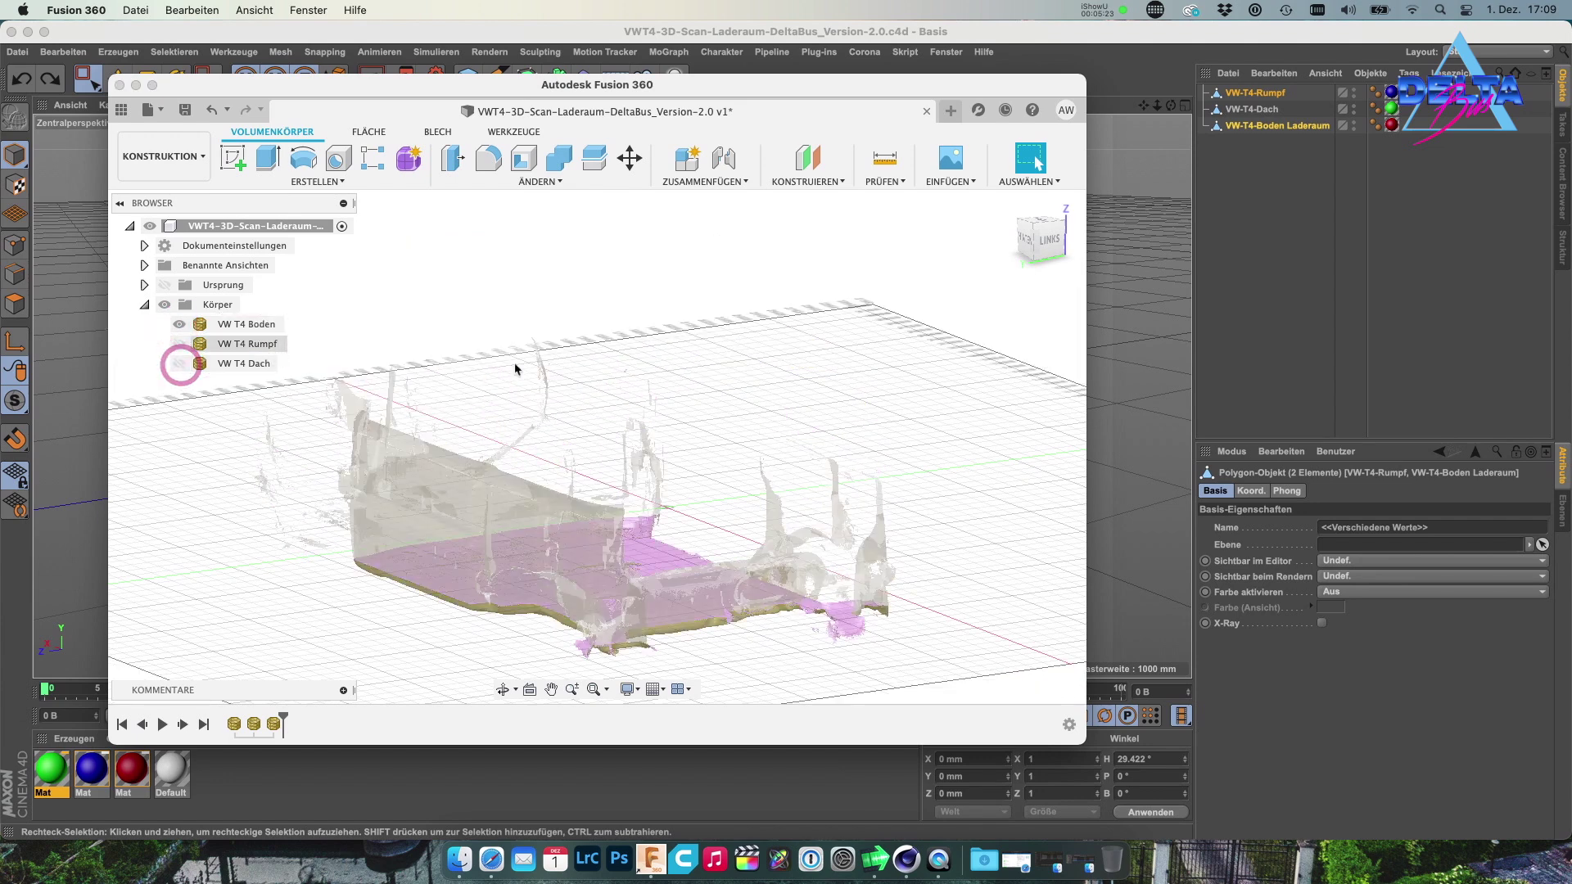
mouse_move(1041, 240)
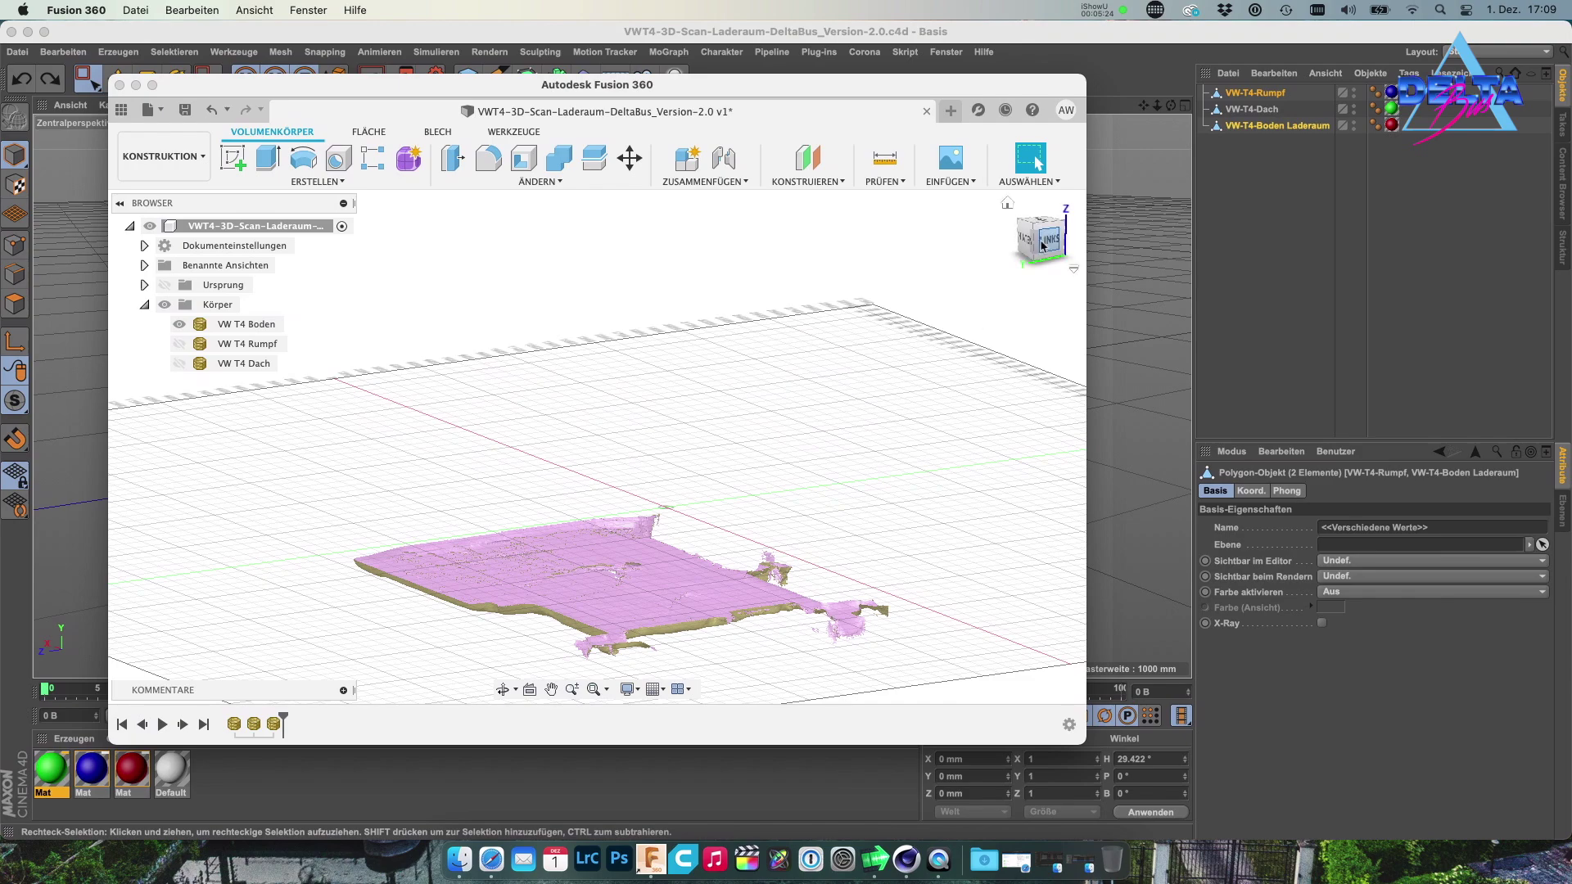
mouse_move(1033, 246)
mouse_down()
mouse_move(1054, 260)
mouse_move(863, 237)
mouse_move(870, 224)
mouse_move(877, 267)
mouse_move(1078, 274)
mouse_move(1085, 260)
mouse_up()
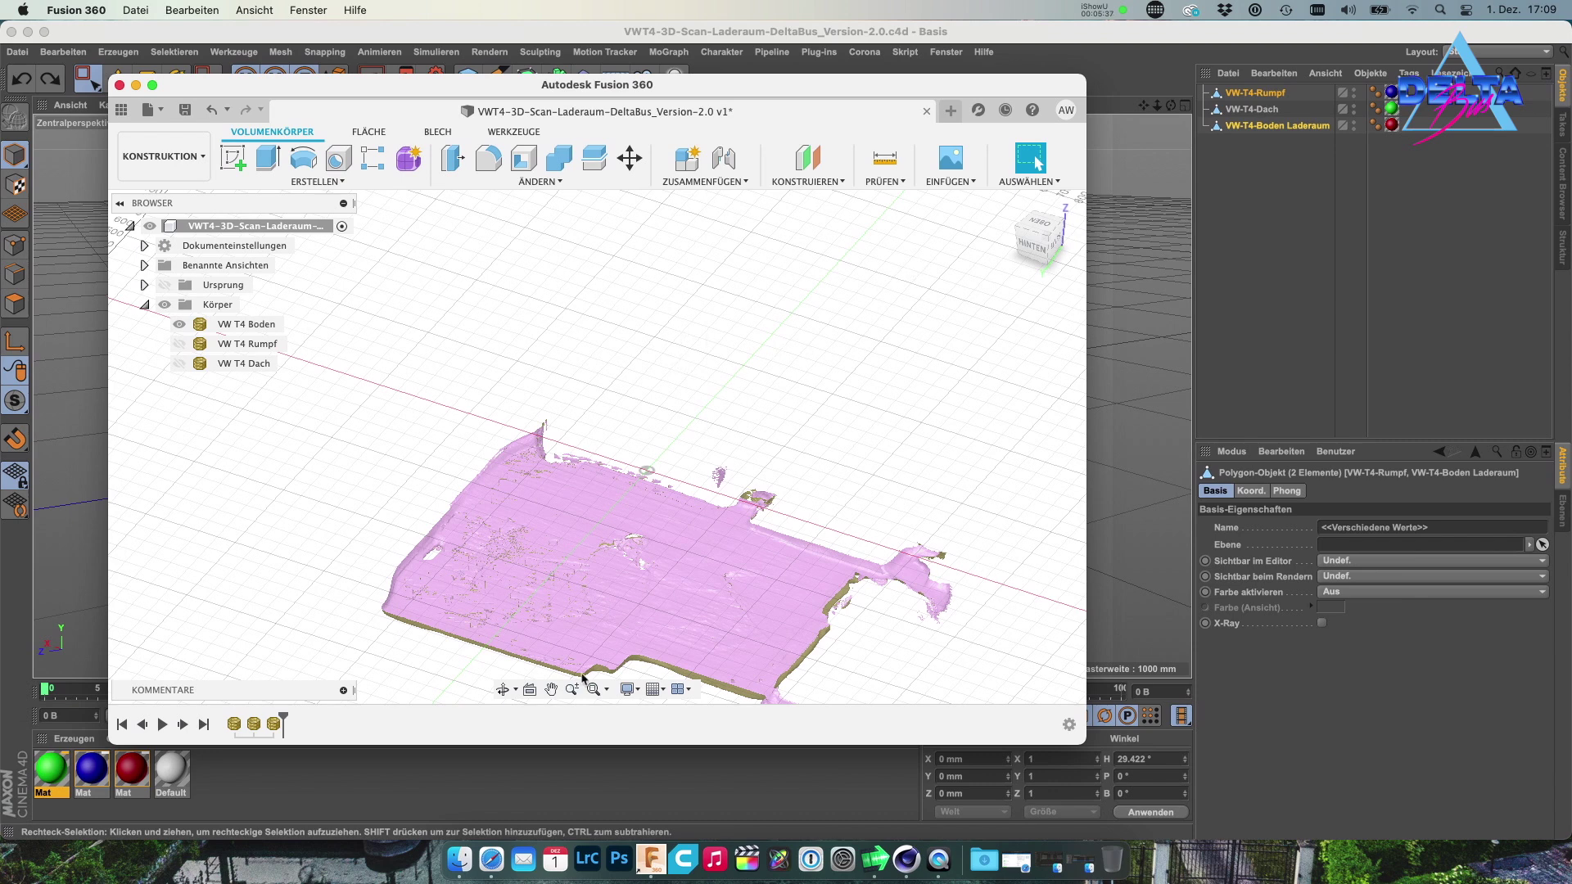
click(551, 697)
drag(639, 428, 587, 307)
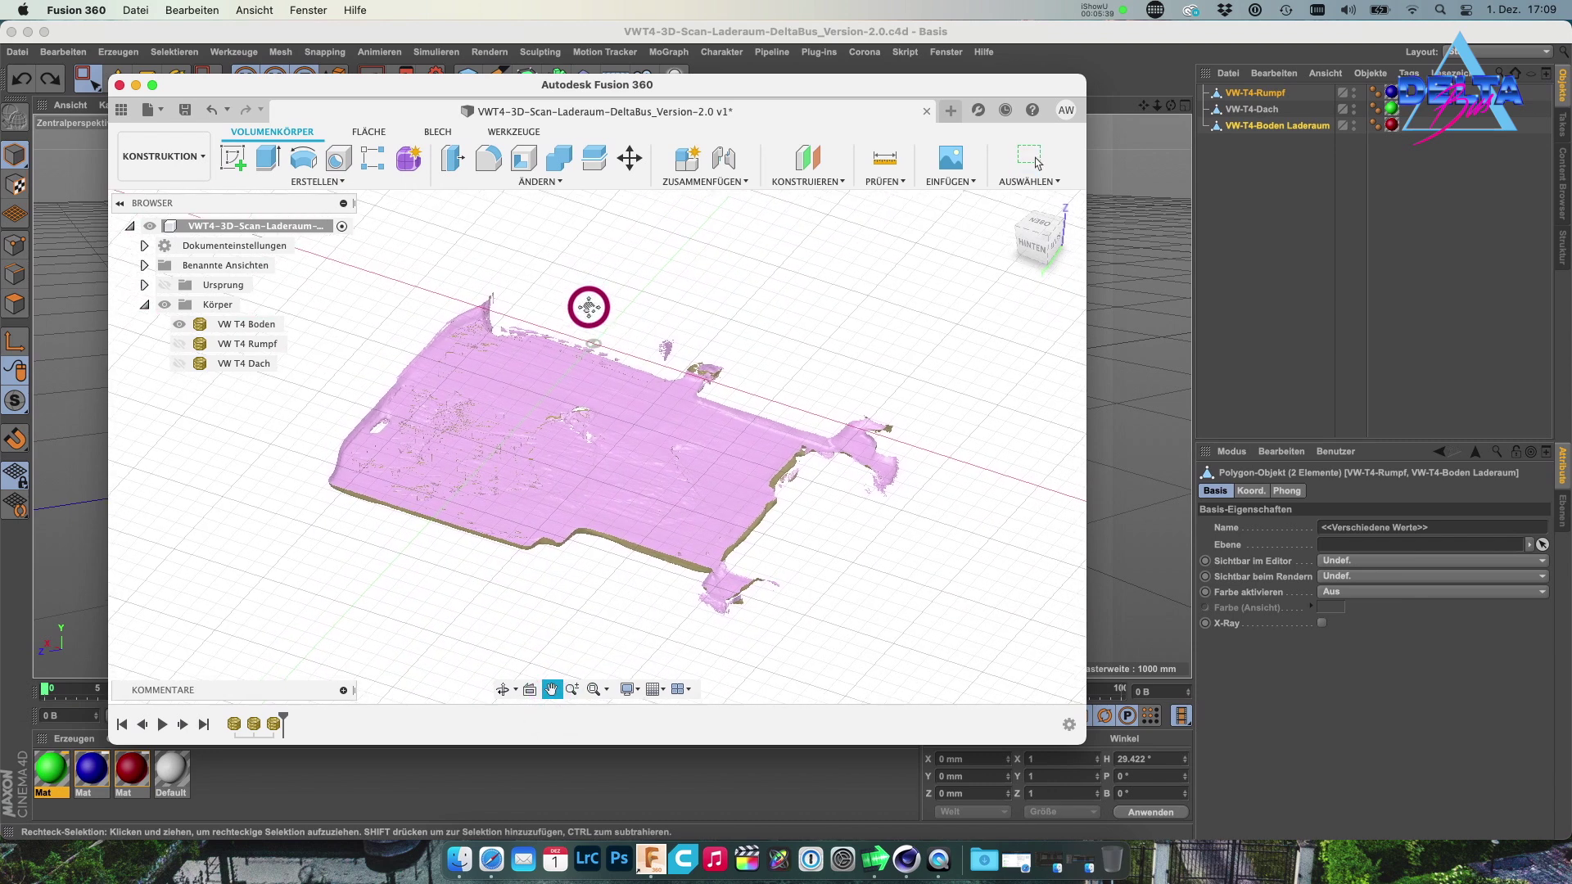
scroll(577, 453, up, 3)
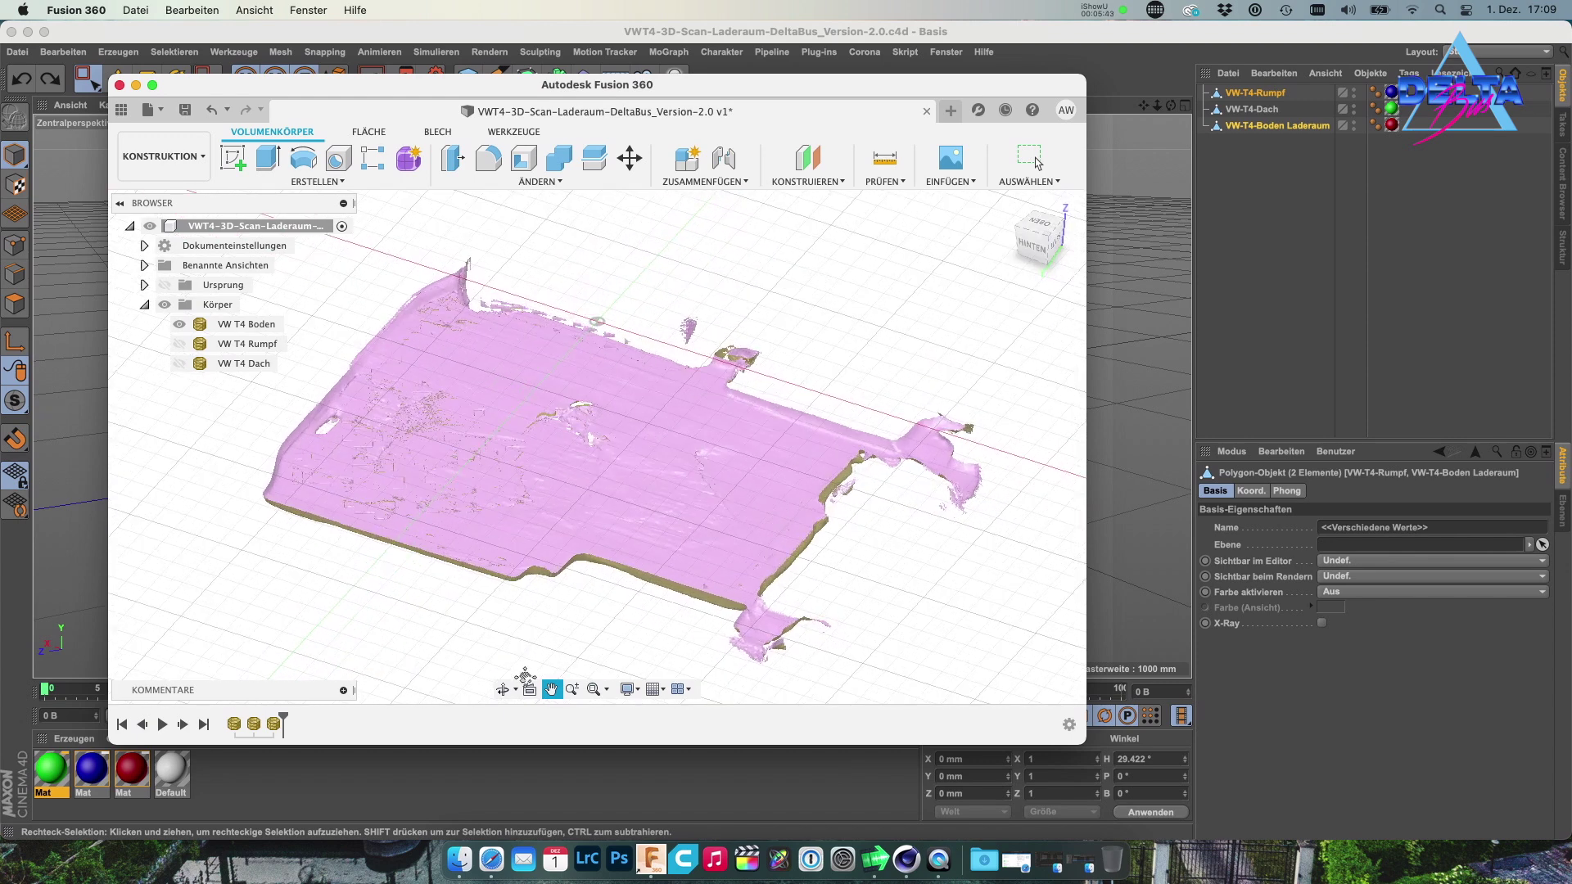
click(551, 688)
drag(835, 94, 969, 102)
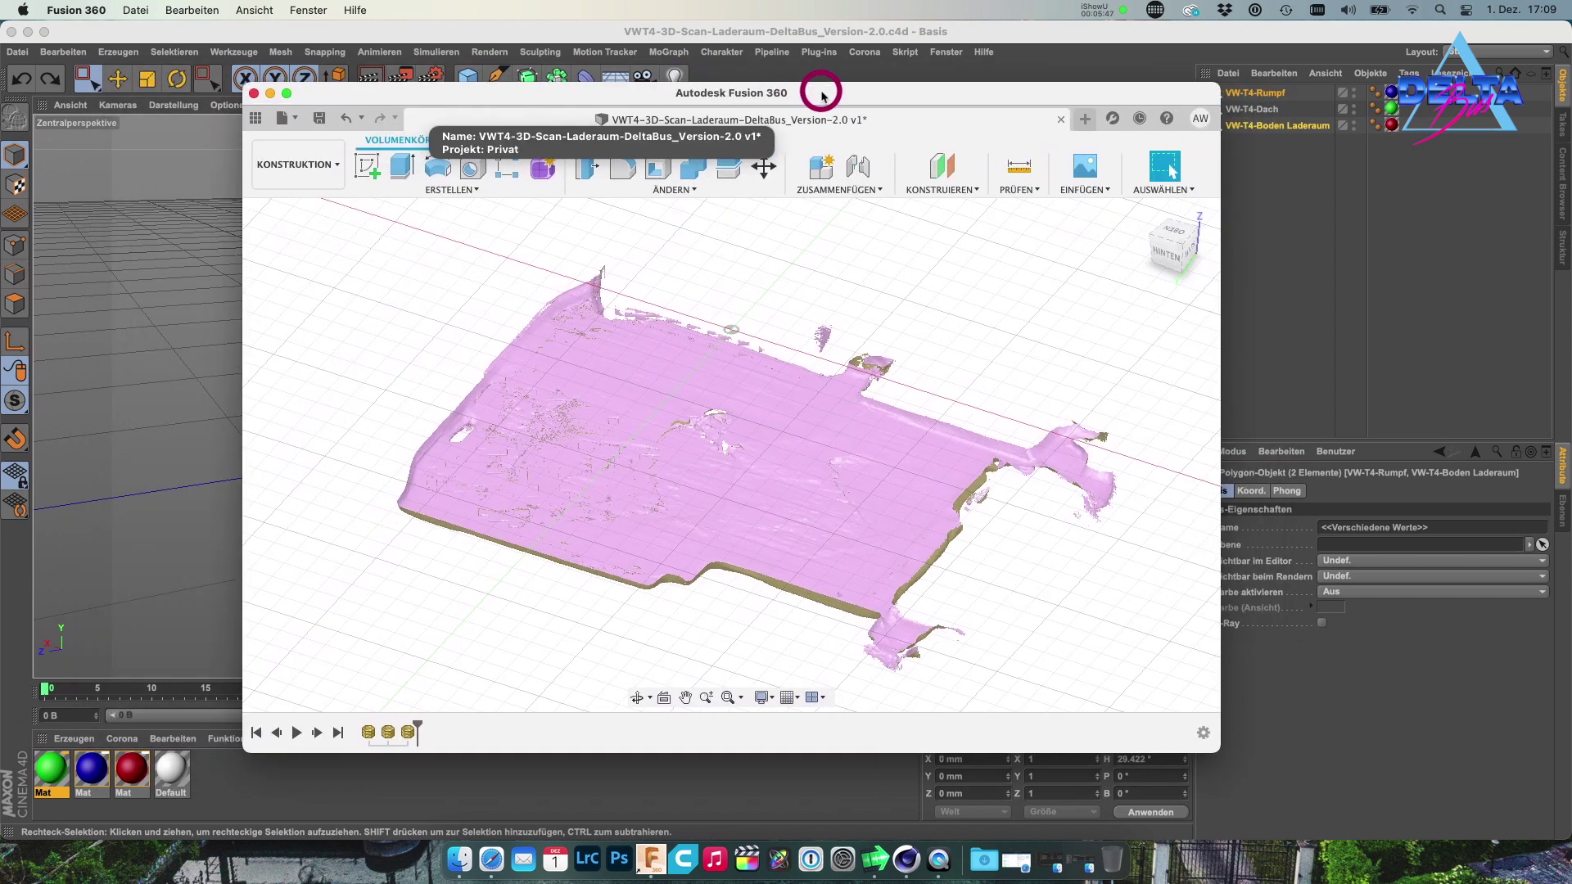
Close the Cinema 4D document and quit Cinema 4D via CINEMA 4D beenden
click(13, 35)
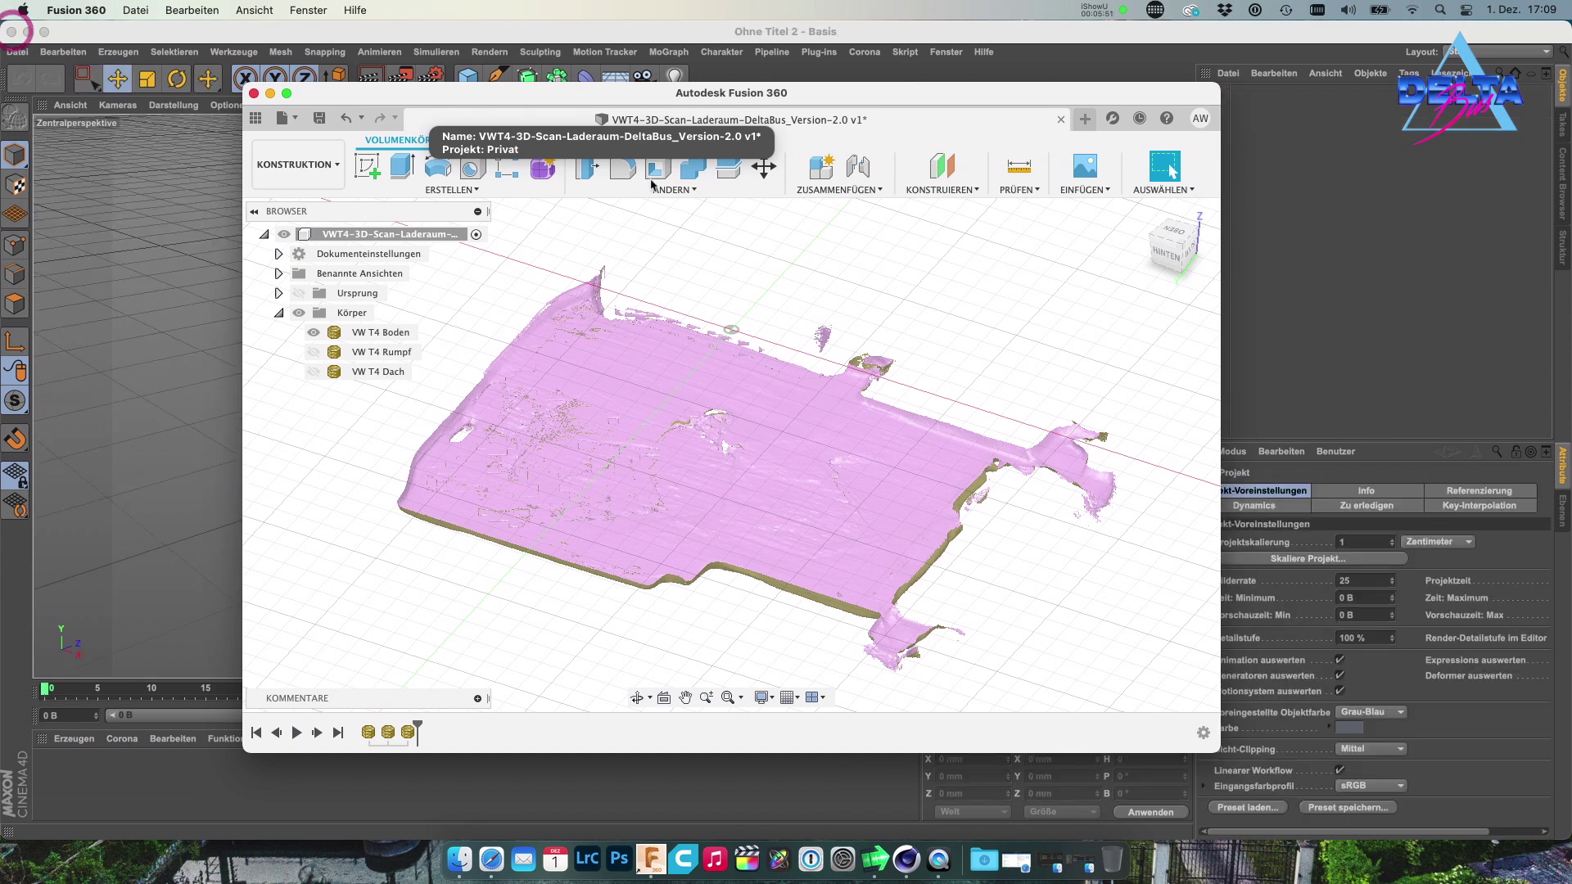
click(473, 39)
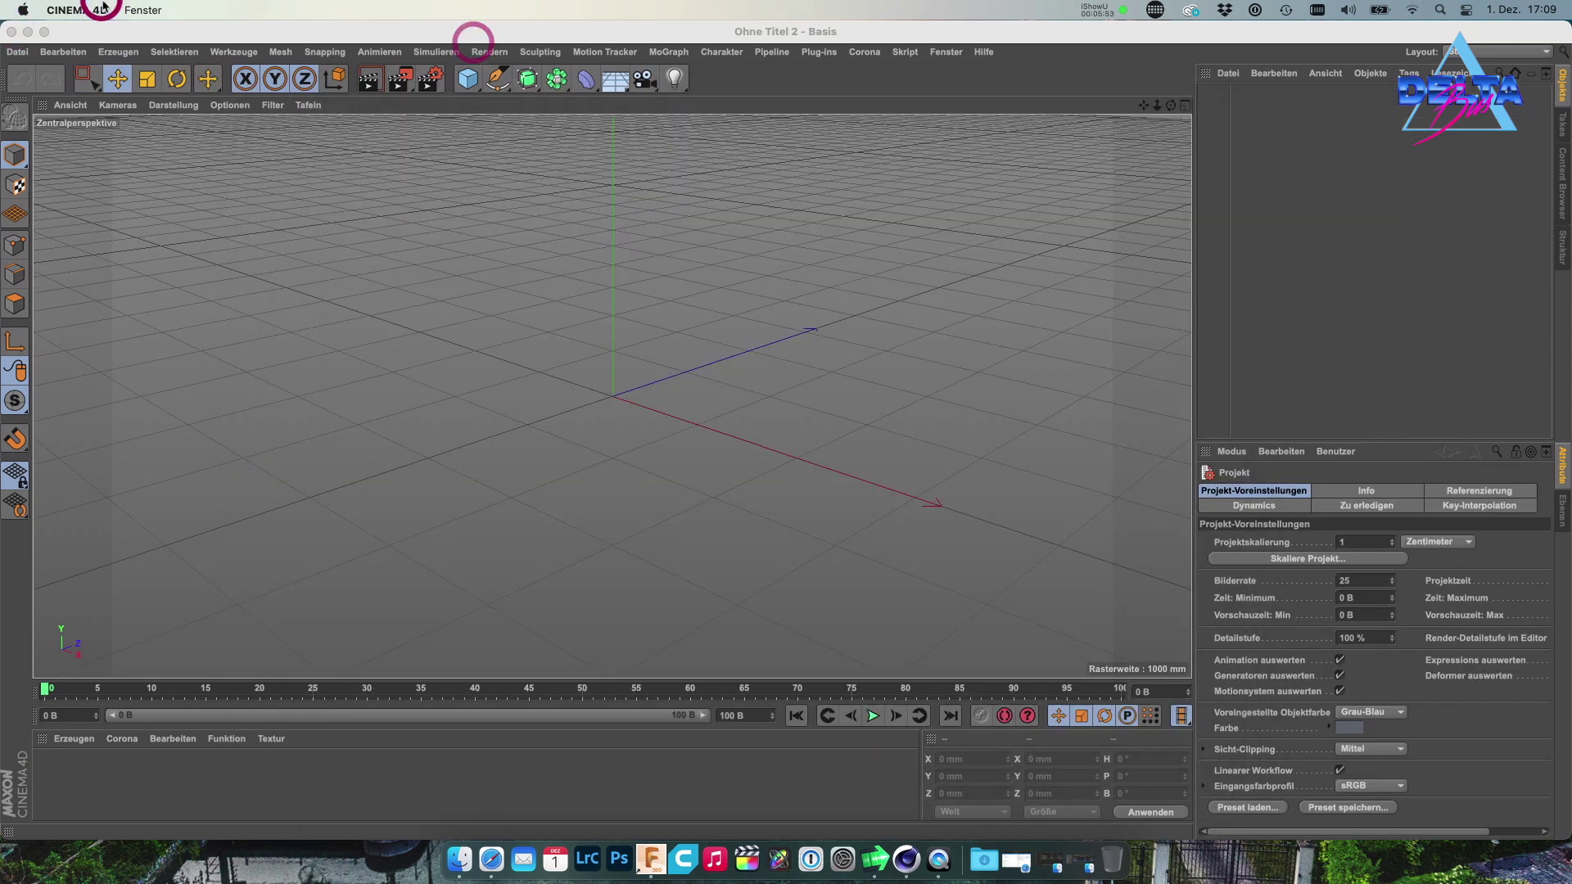
click(77, 10)
click(123, 178)
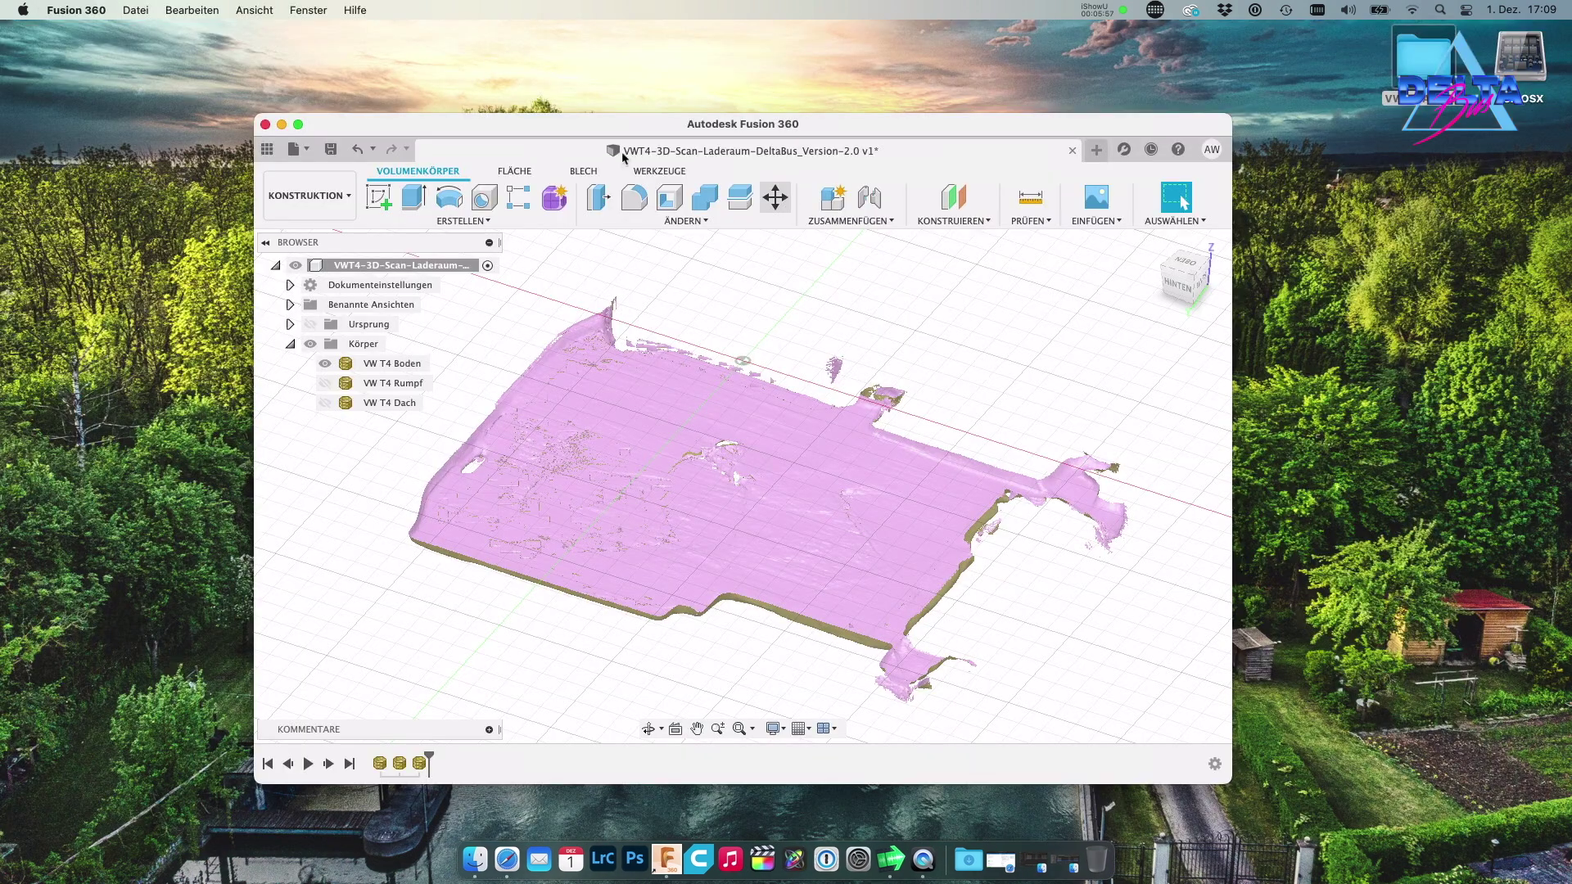
Enlarge the Fusion 360 window to fill the screen and select the roof body VW T4 Dach
drag(407, 124, 161, 37)
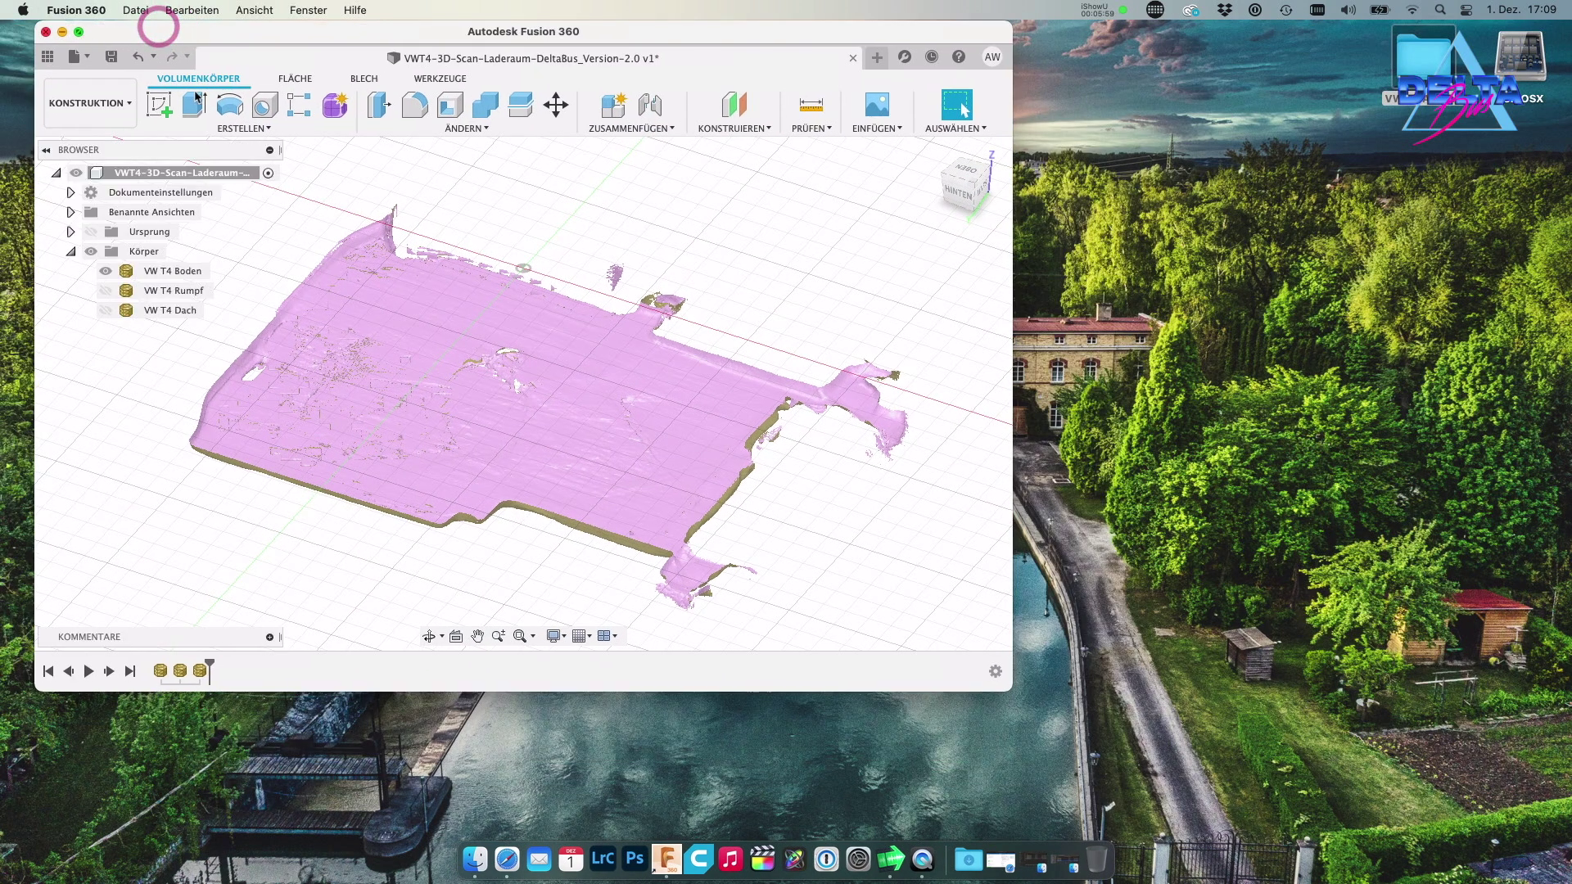
drag(1015, 692, 1563, 834)
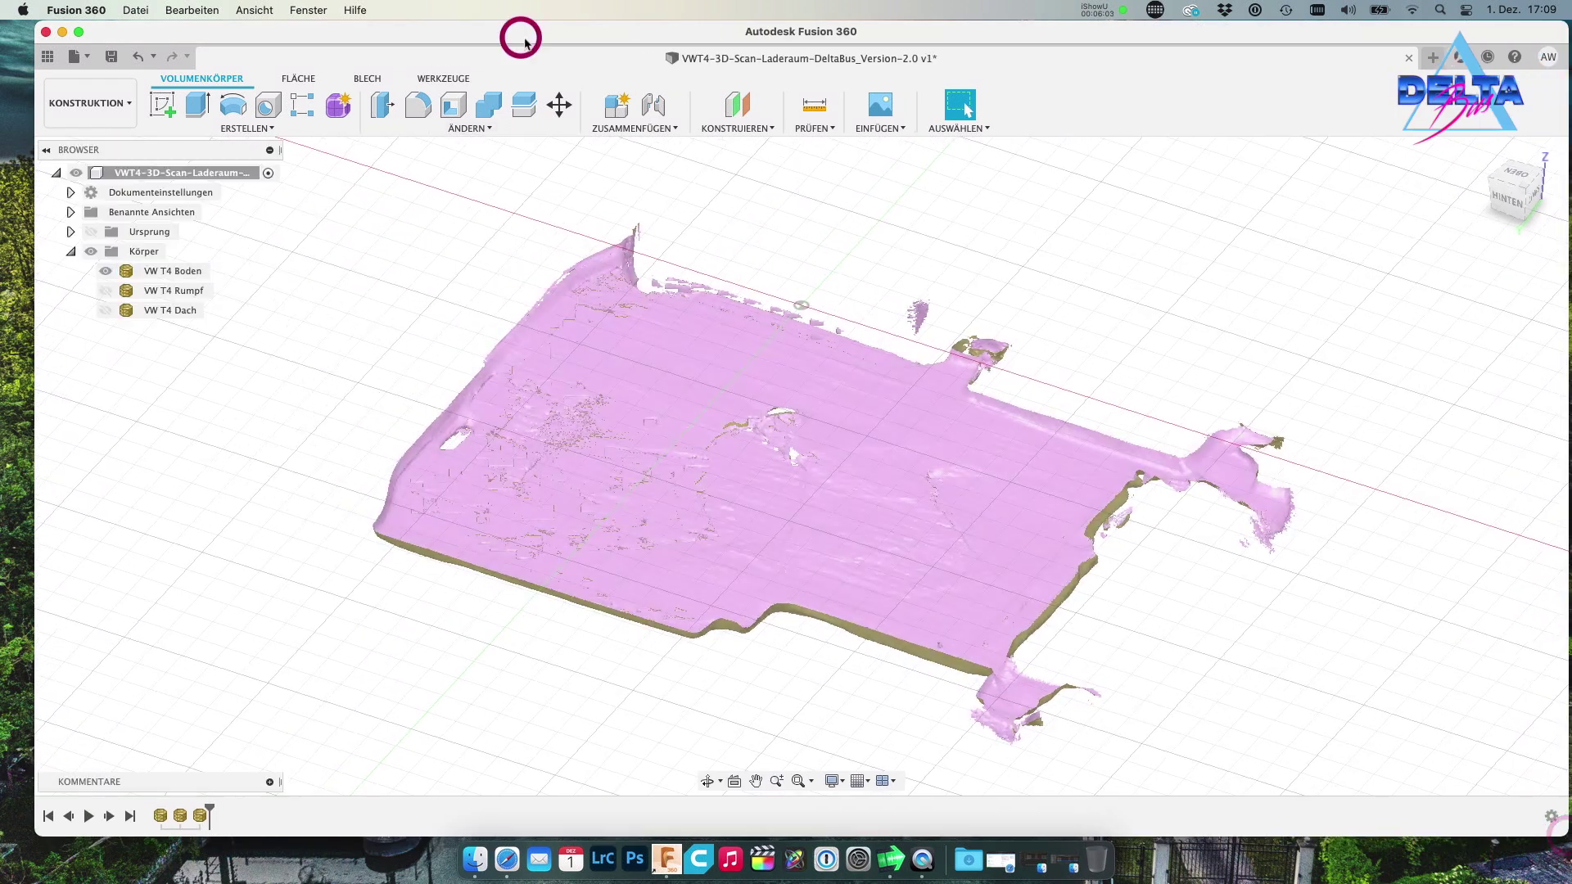
drag(524, 35, 496, 34)
drag(136, 311, 154, 272)
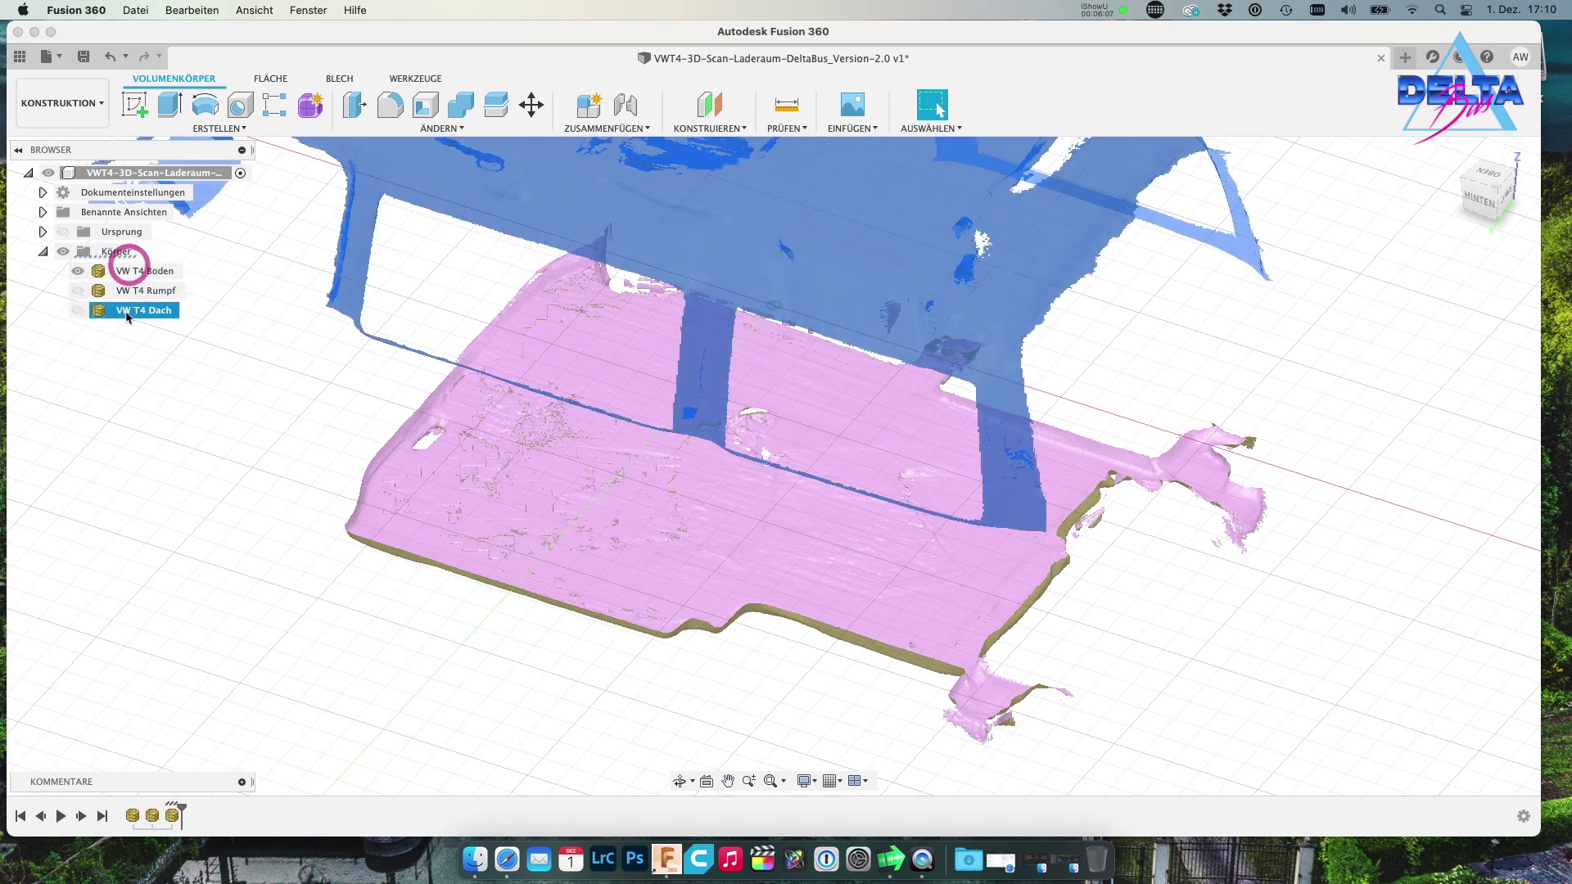
drag(154, 272, 120, 266)
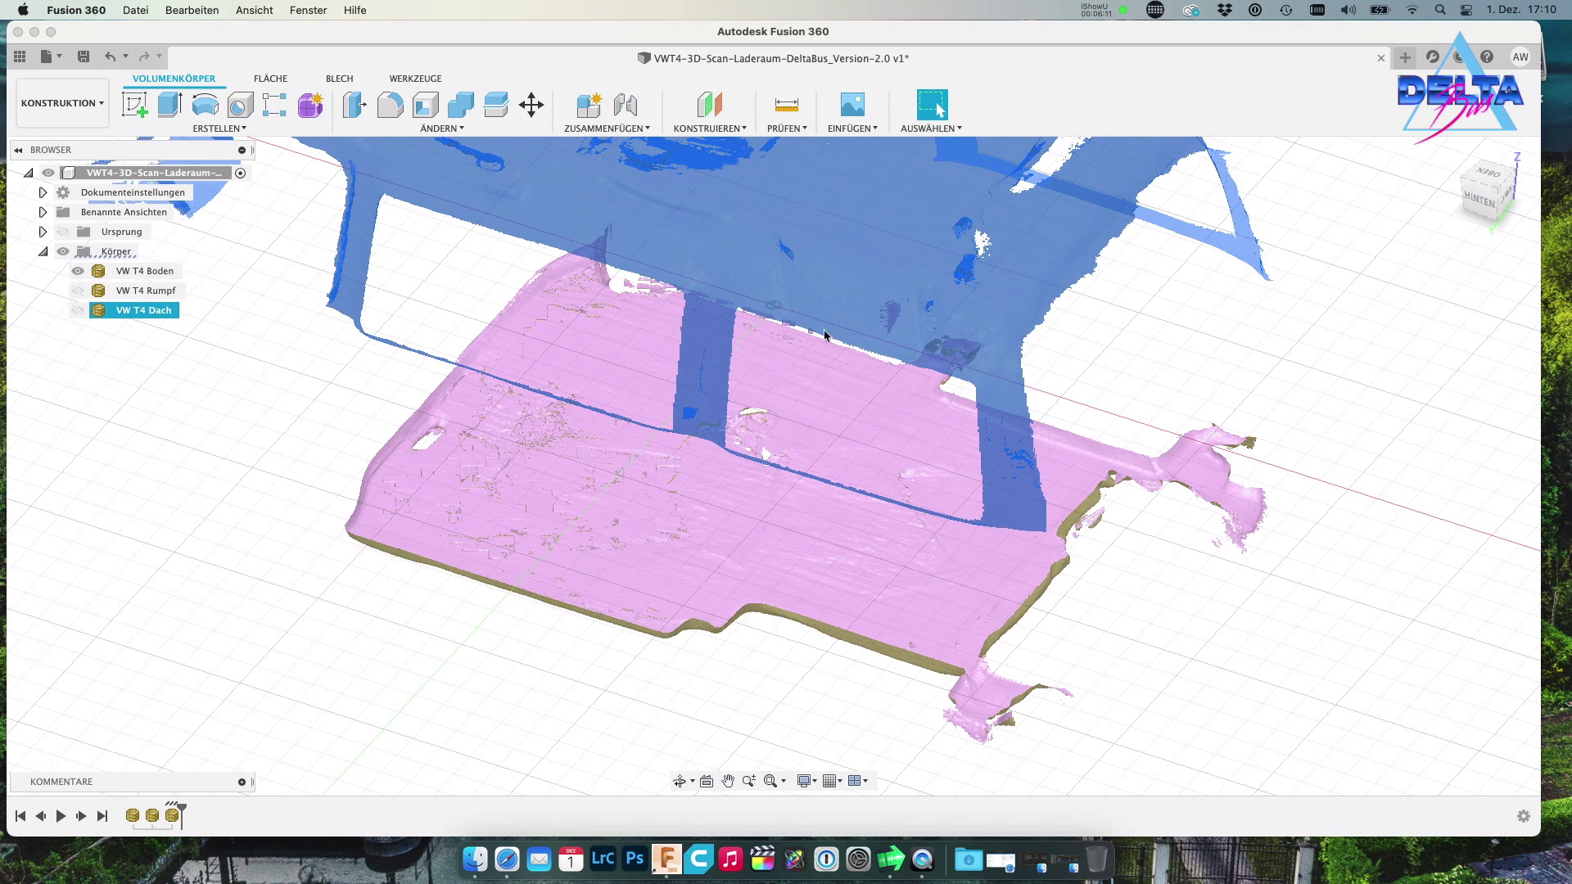
mouse_move(1487, 192)
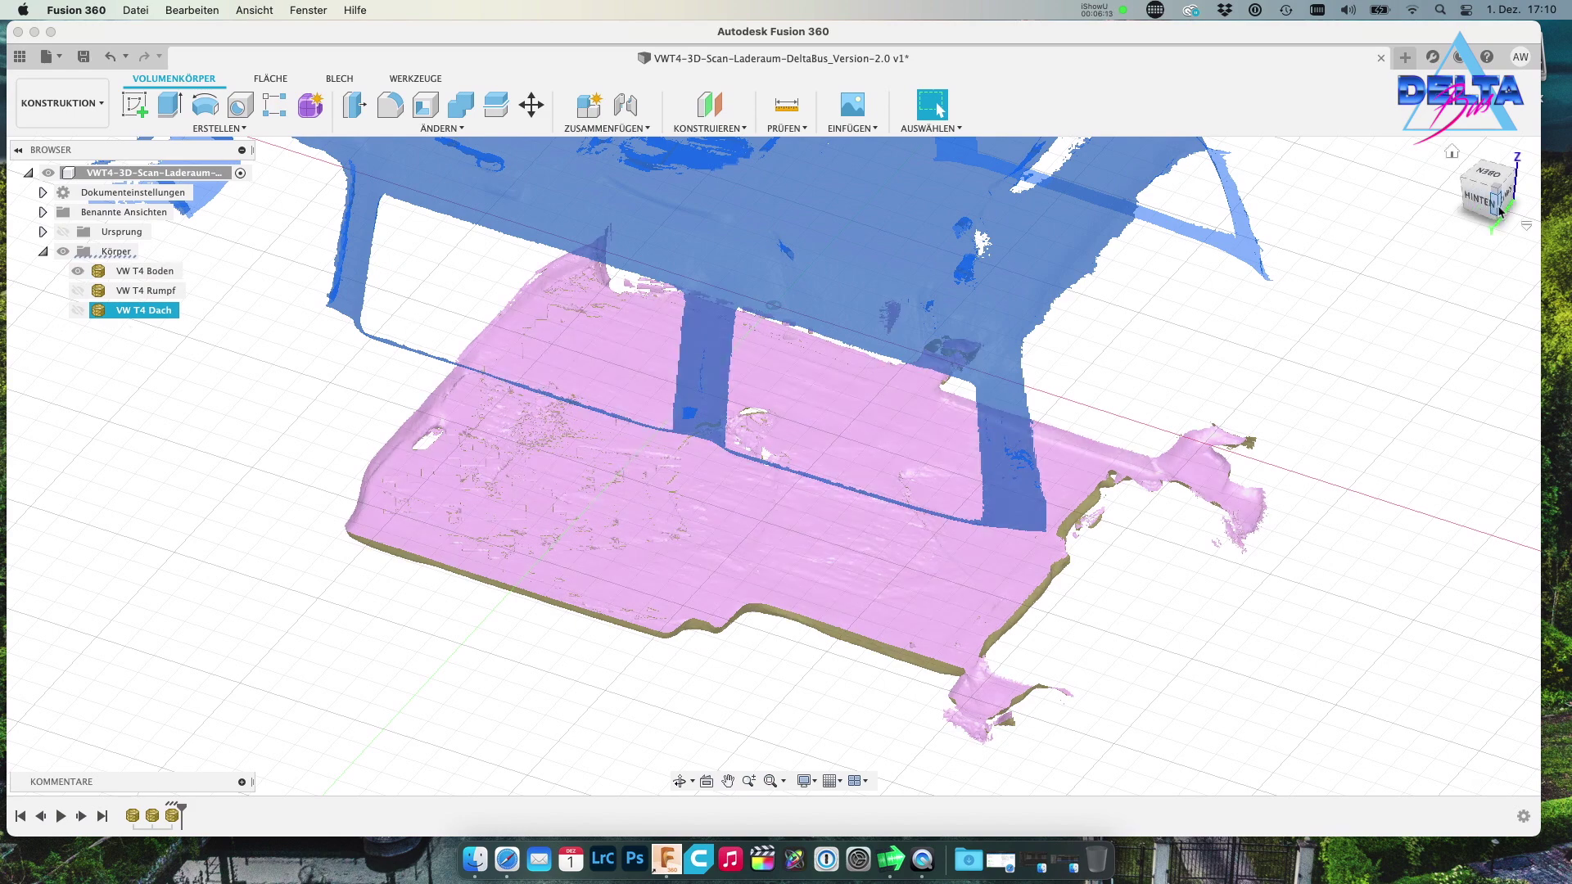
Show the roof and body meshes with the floor and view the whole van from the rear
click(1455, 180)
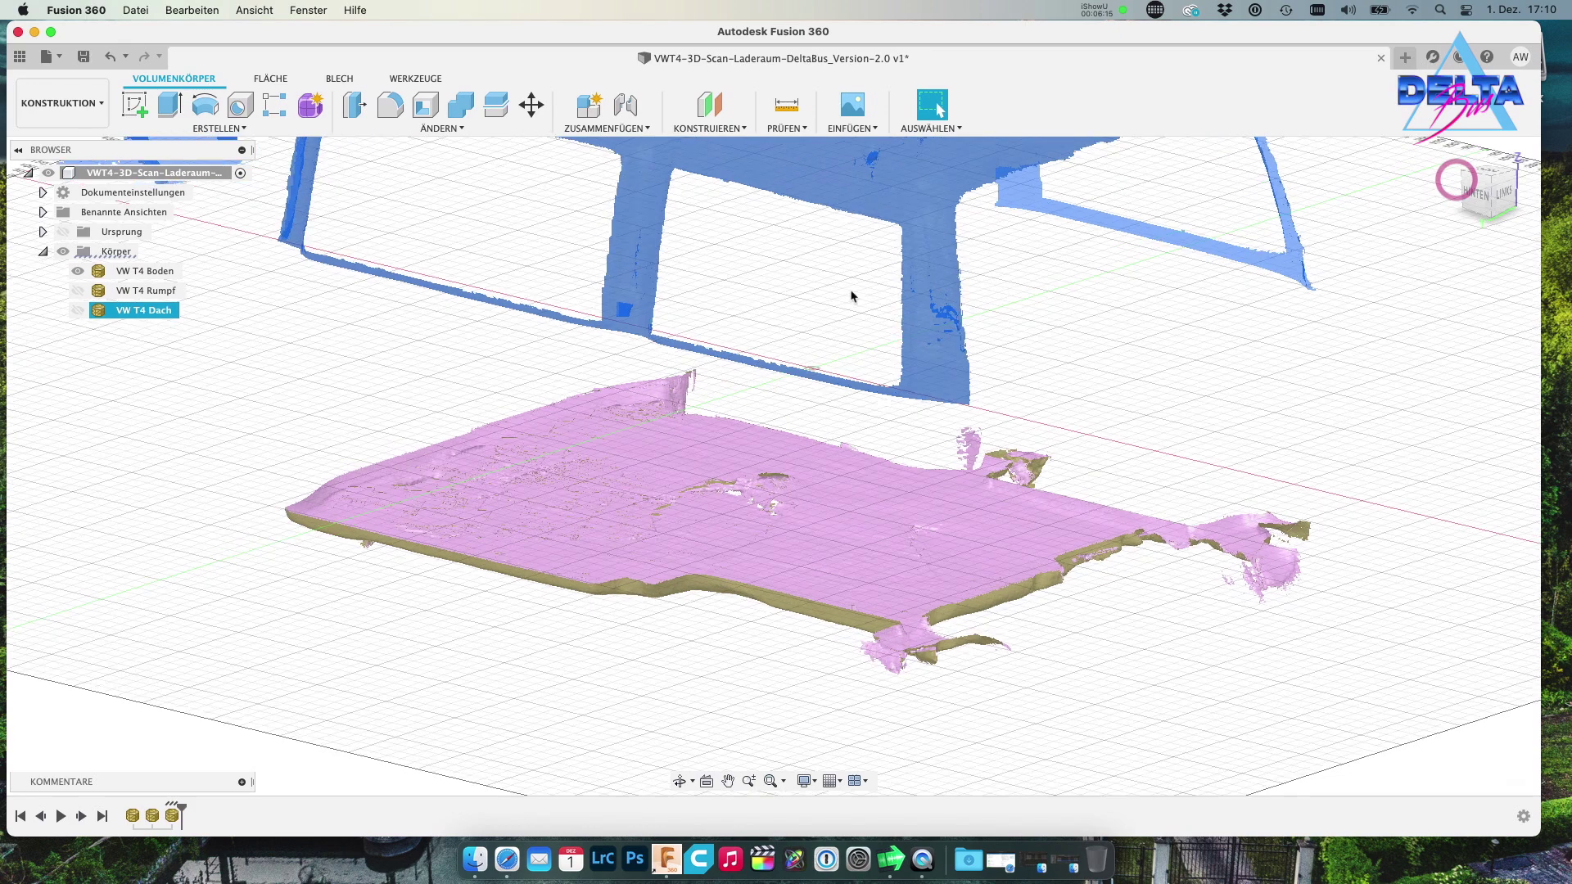
click(728, 781)
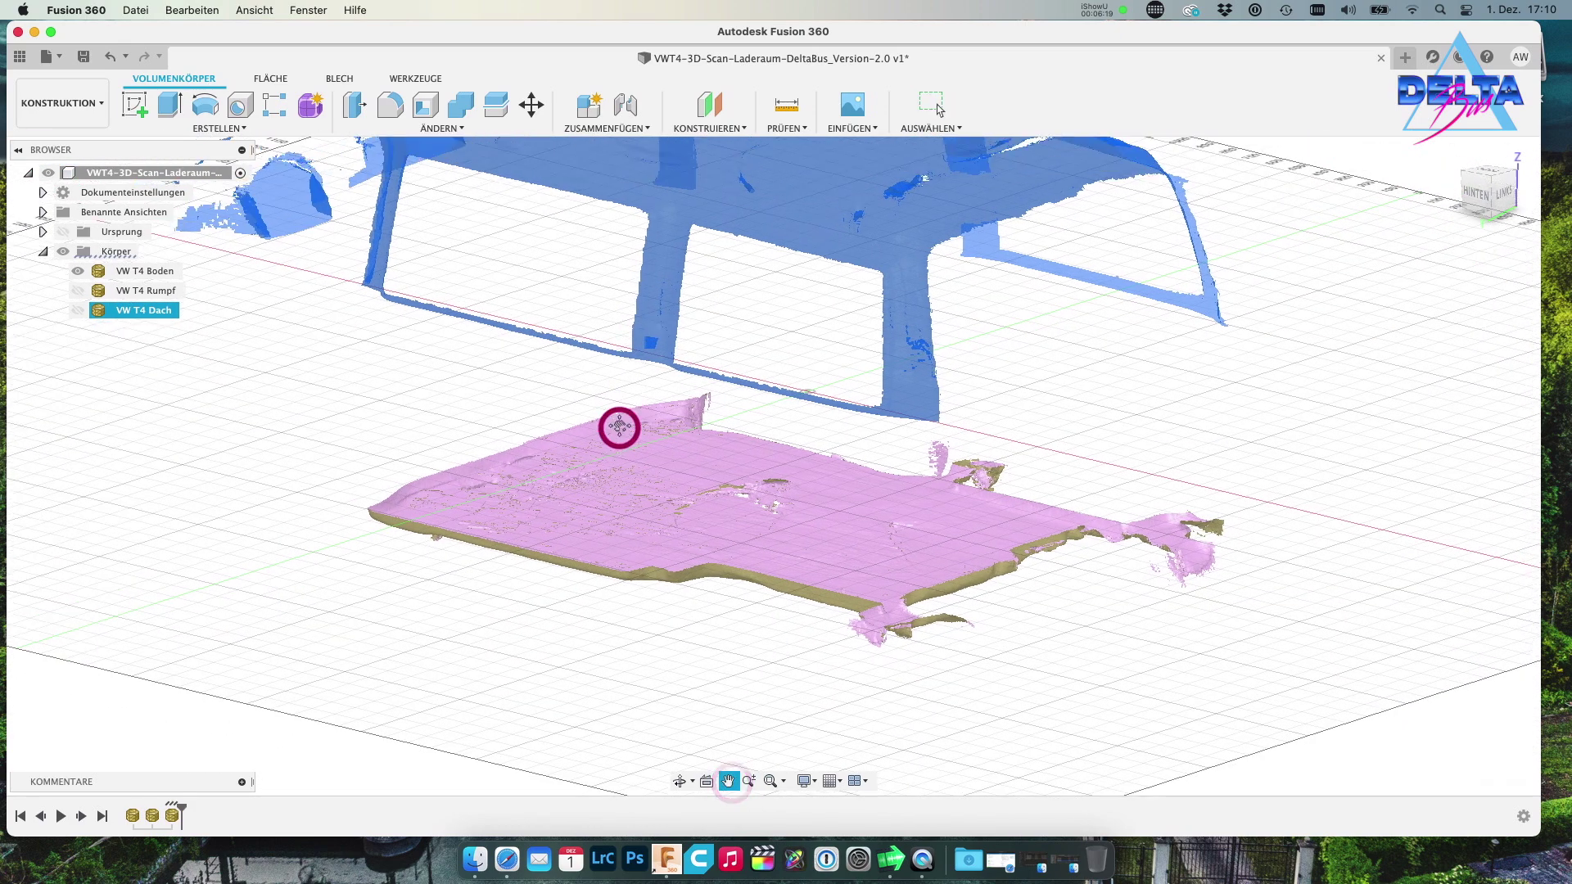
drag(642, 331, 615, 470)
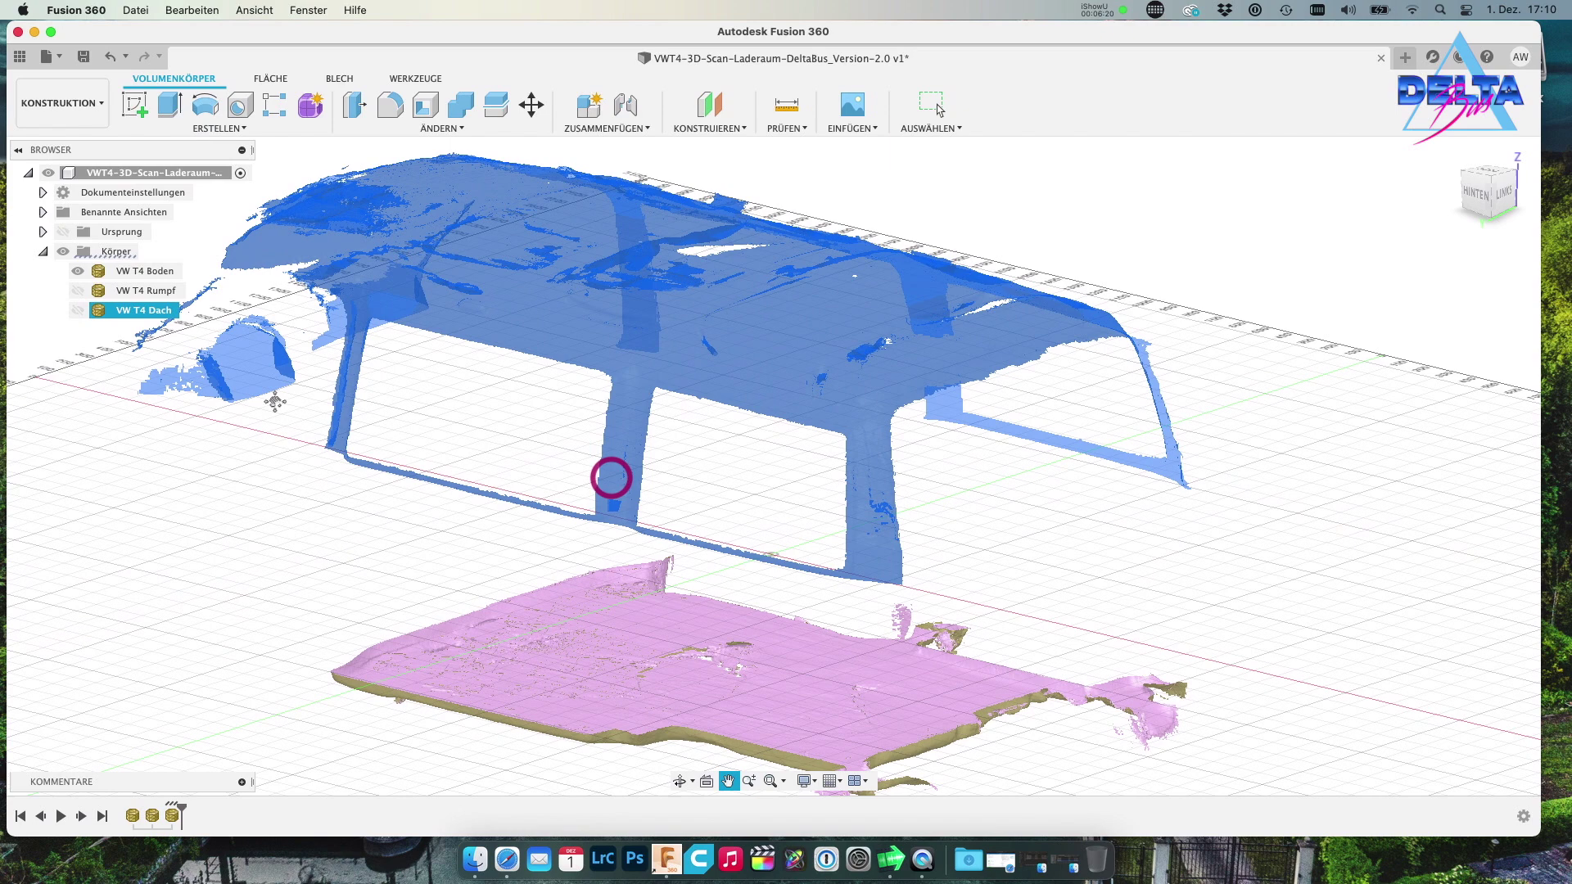
key(Escape)
click(78, 291)
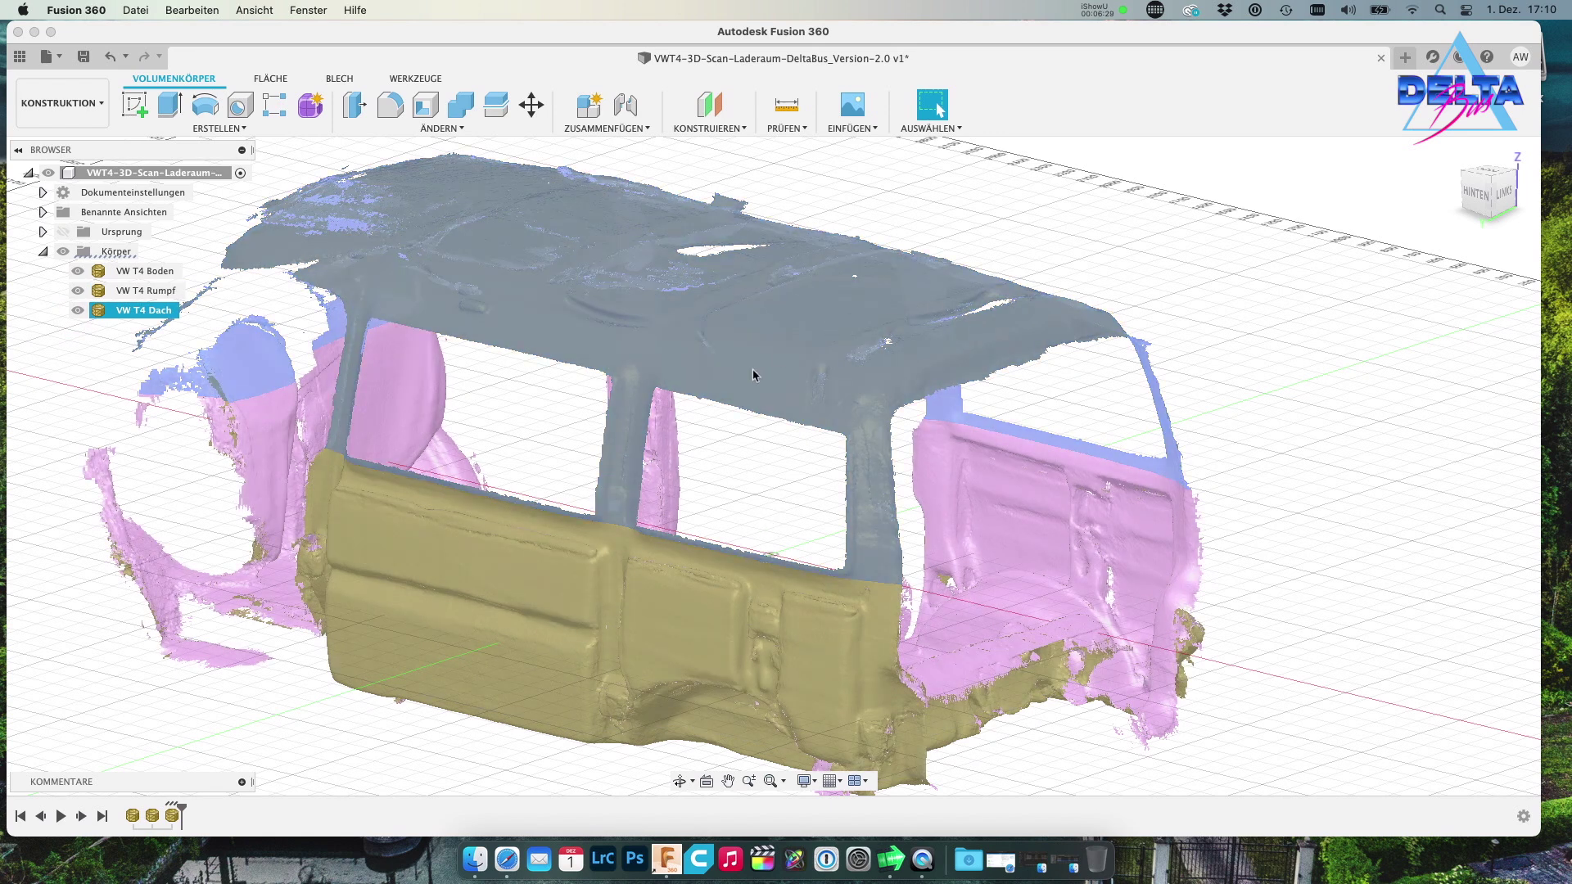
mouse_move(1488, 203)
shift+middle_down()
mouse_move(1358, 203)
mouse_move(1331, 175)
mouse_move(1431, 242)
mouse_move(1530, 205)
mouse_move(49, 200)
mouse_move(1492, 199)
mouse_move(1487, 231)
mouse_move(98, 218)
mouse_move(1526, 288)
mouse_move(1510, 183)
mouse_move(1121, 183)
mouse_move(1151, 172)
mouse_move(1196, 175)
mouse_move(1190, 210)
mouse_move(1225, 197)
mouse_move(1139, 309)
shift+middle_up()
scroll(984, 424, up, 3)
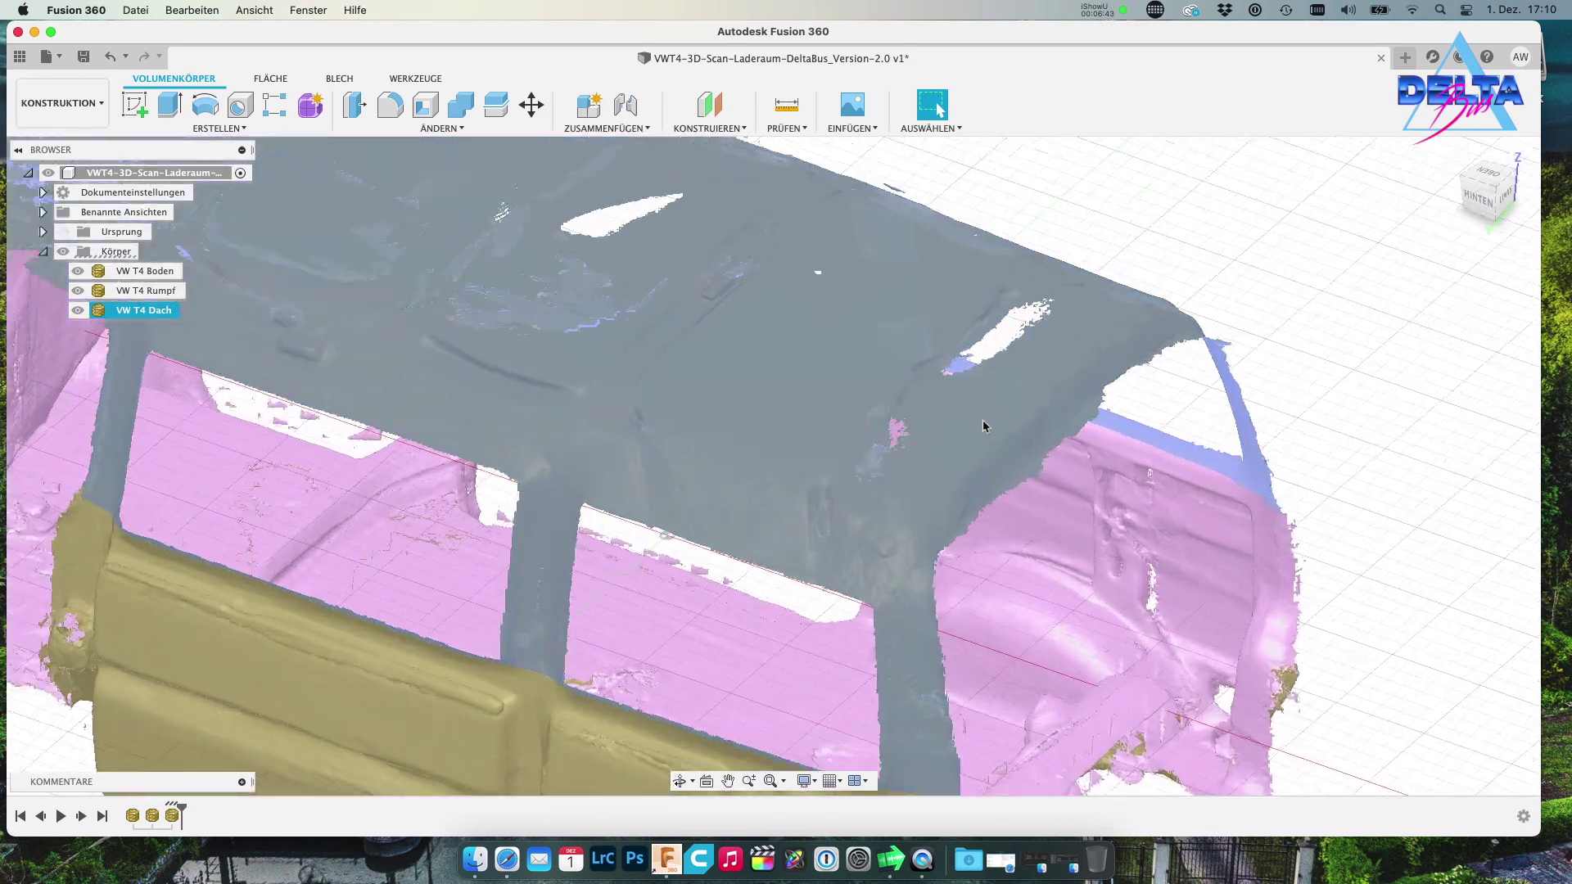
scroll(997, 418, down, 2)
Save version 2, hide VW T4 Rumpf and Dach, and frame the VW T4 Boden floor
key(super+s)
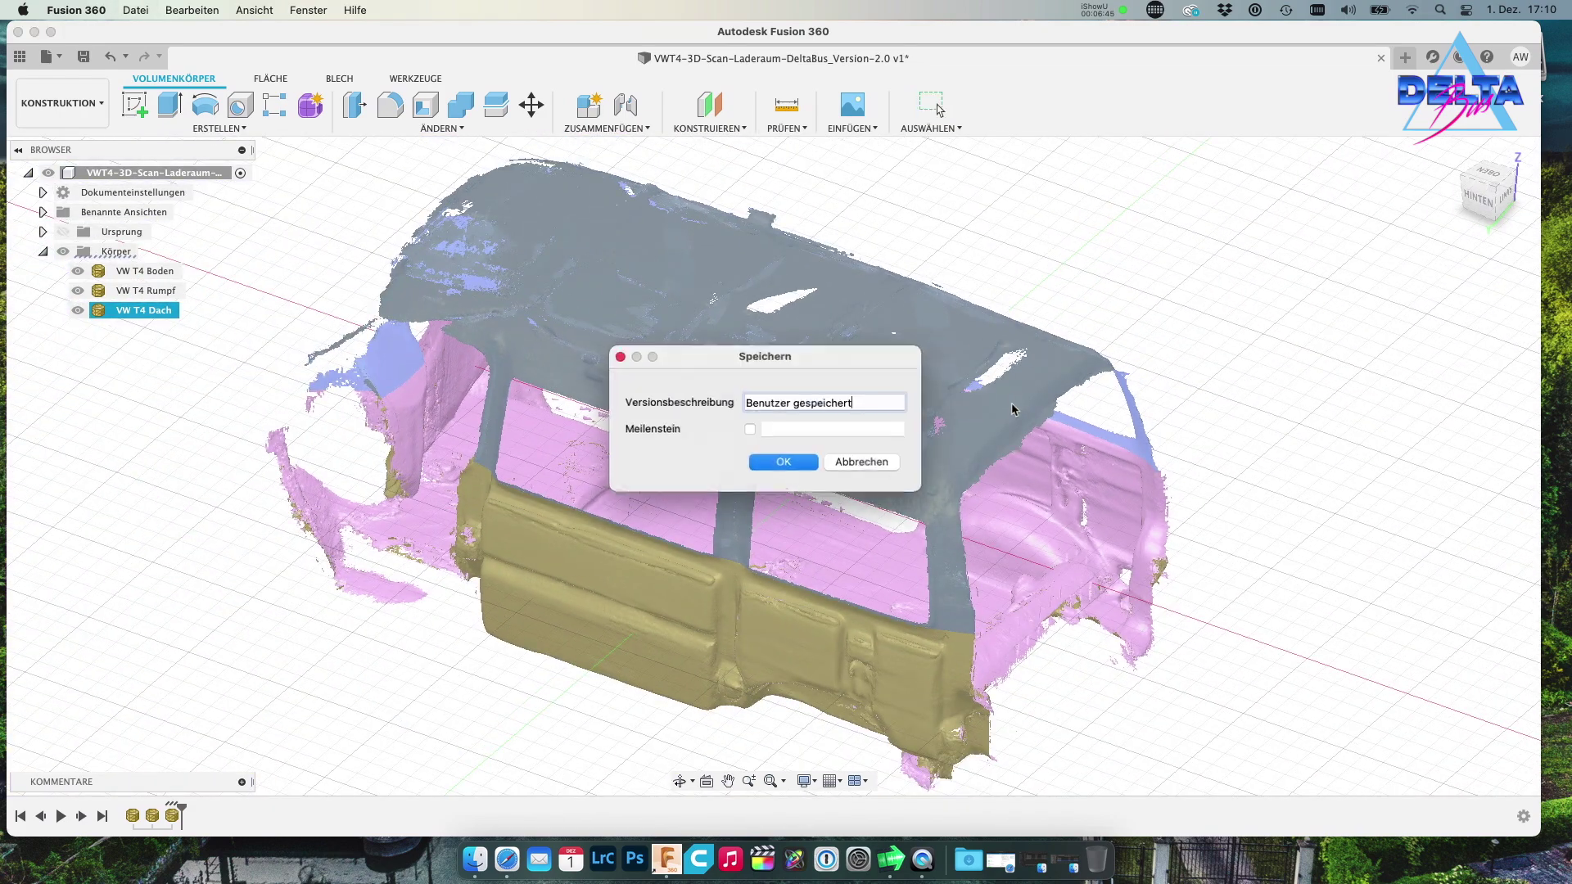
click(785, 463)
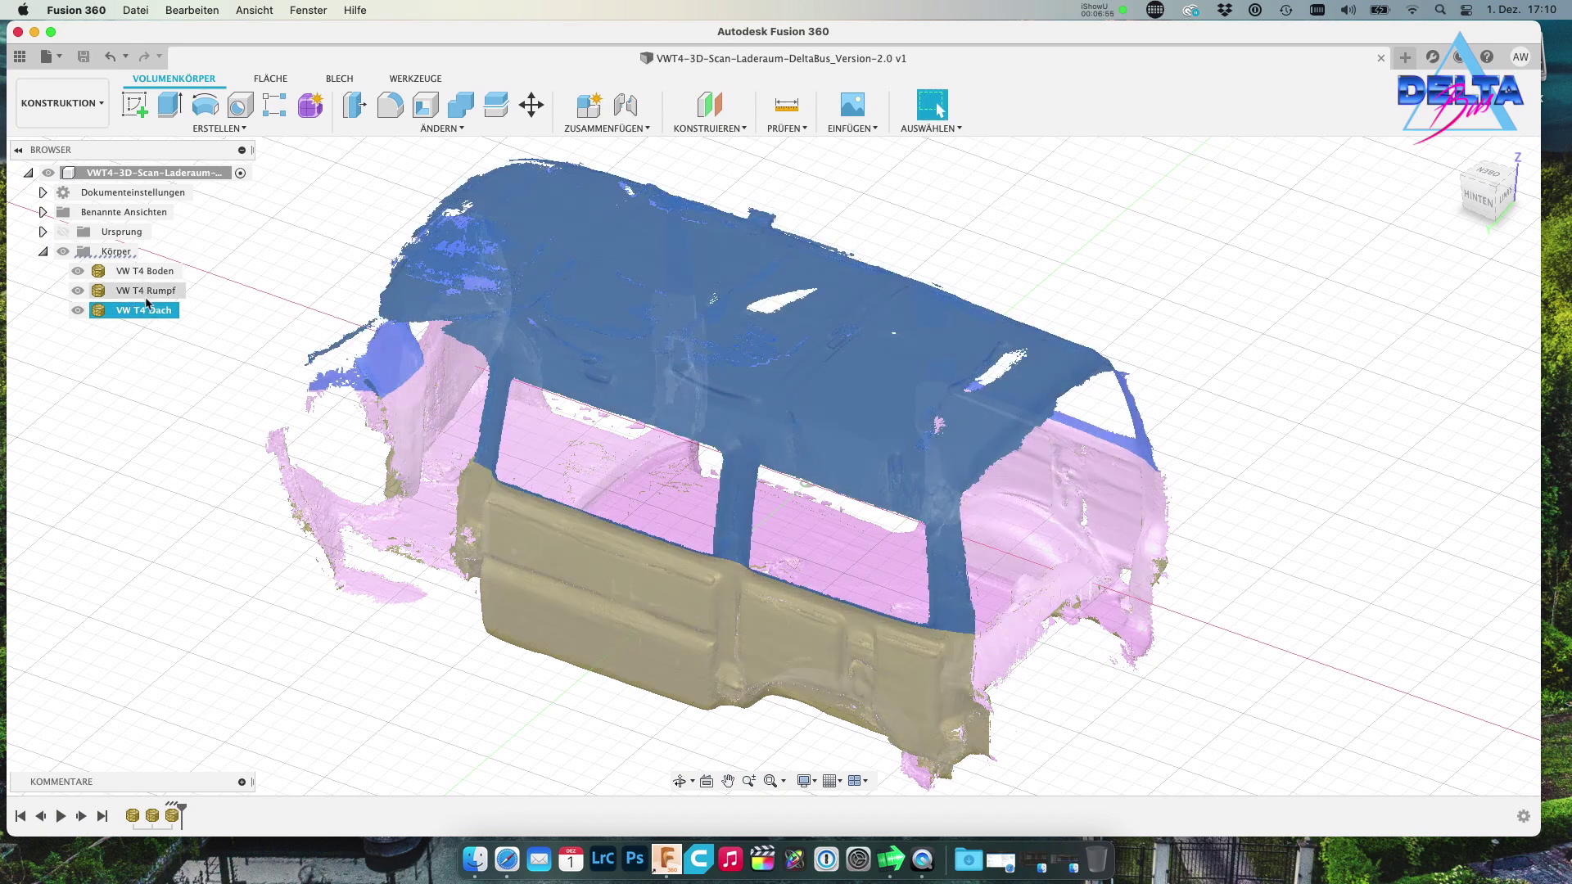
click(80, 292)
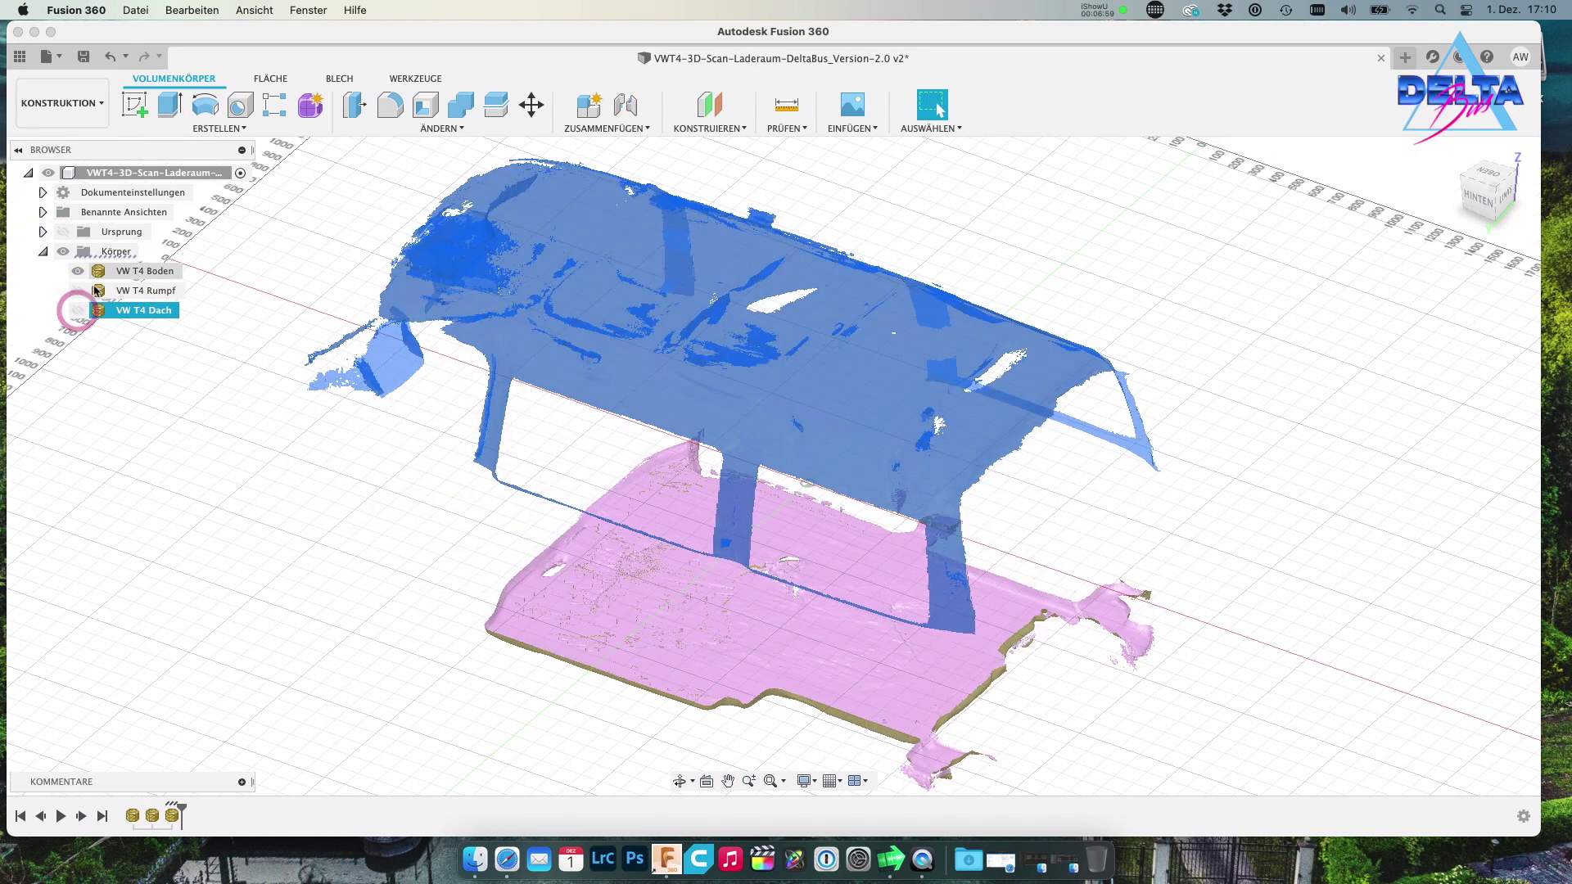
click(330, 584)
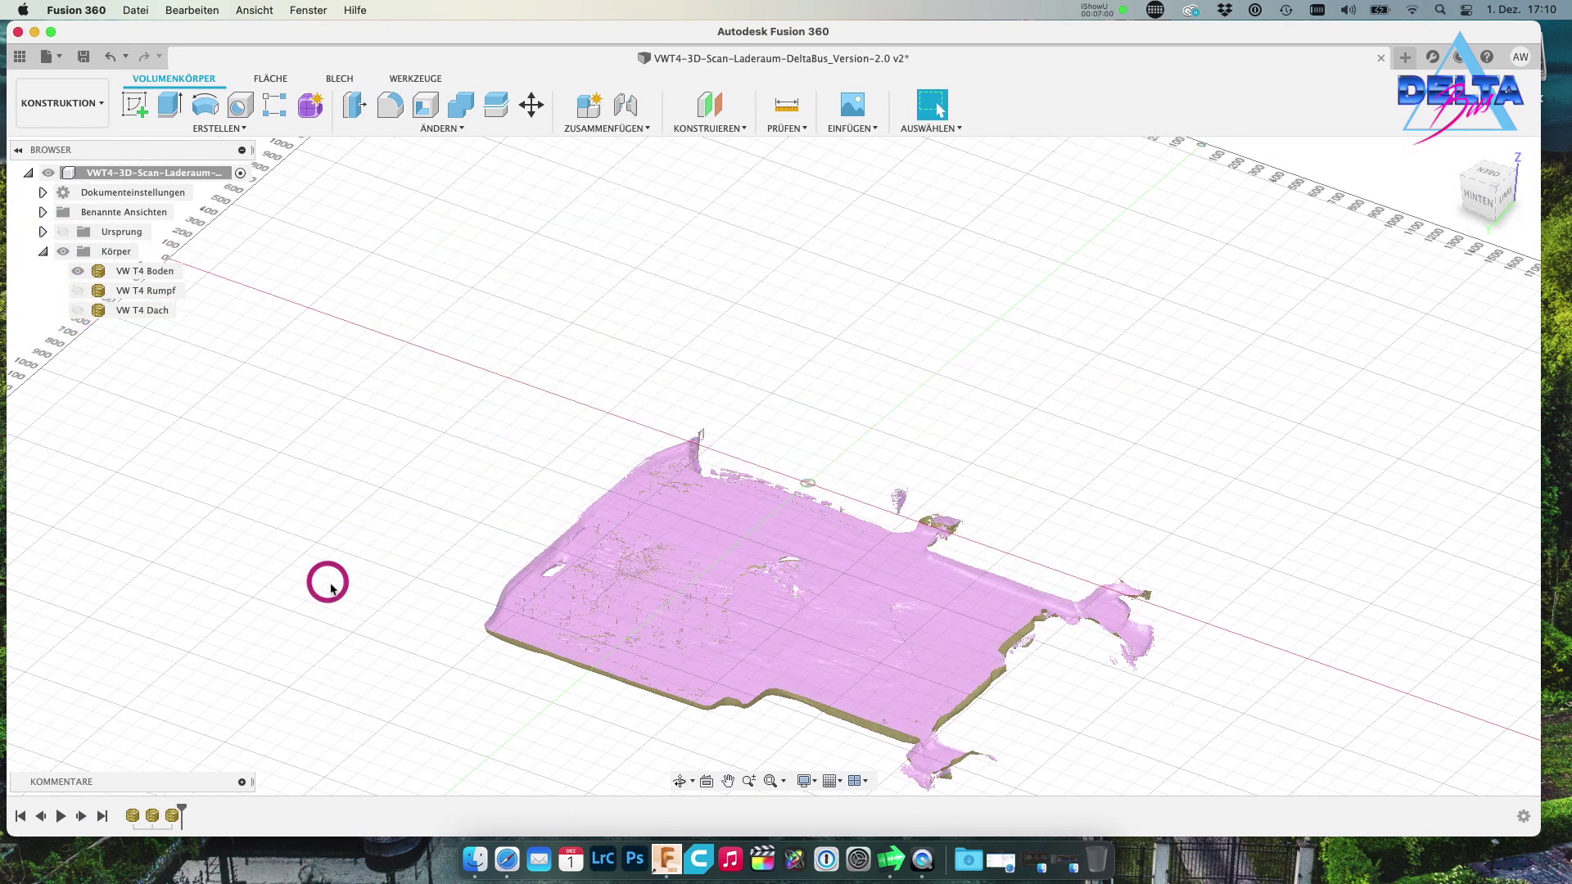
click(152, 271)
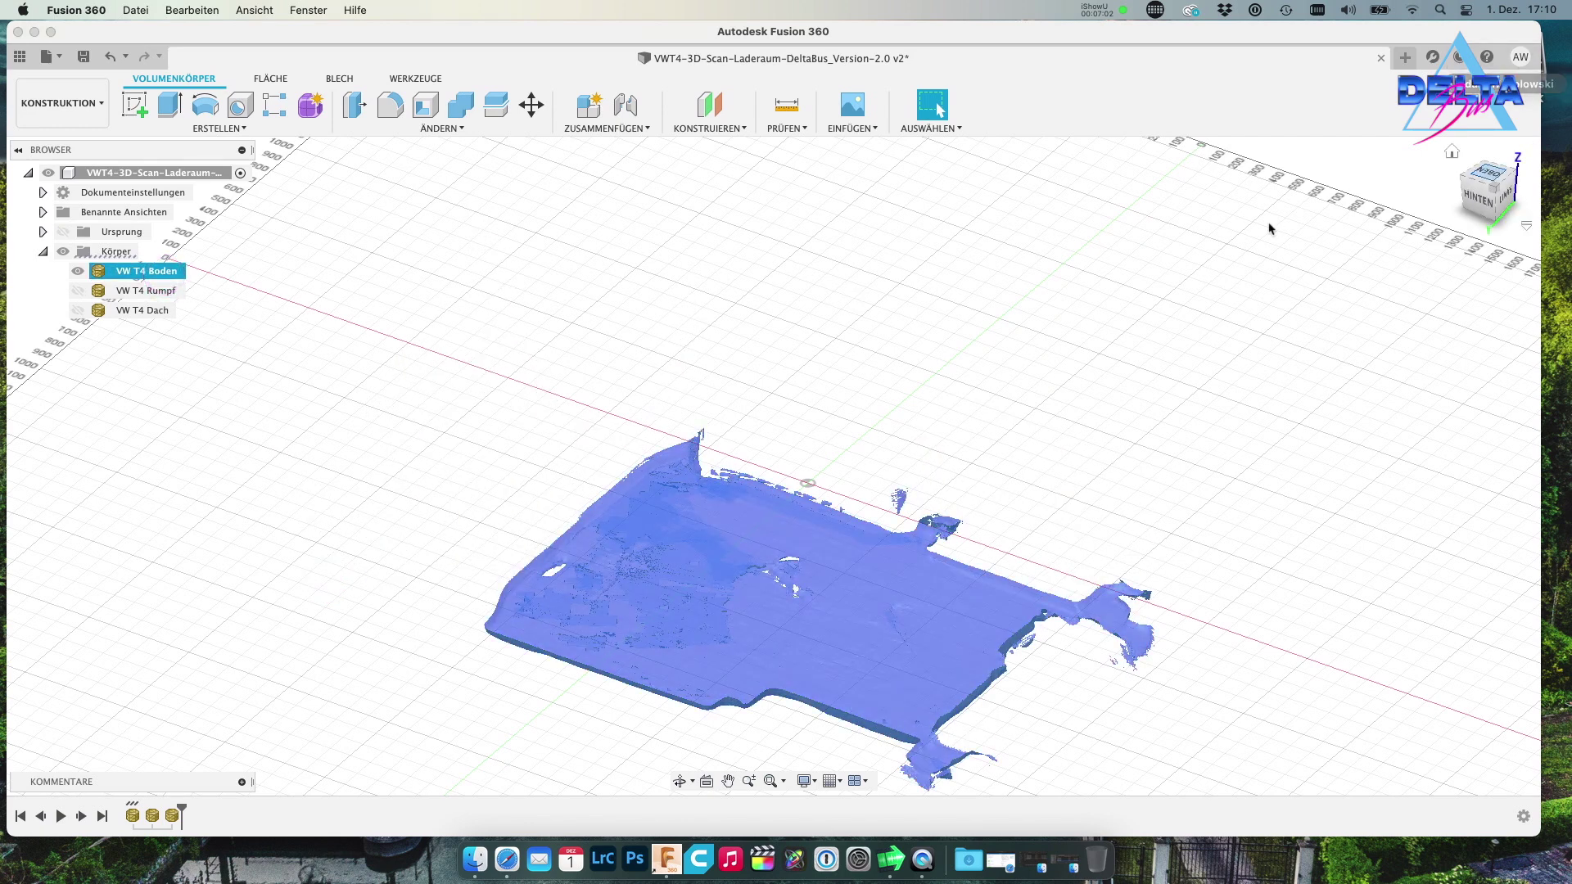
click(728, 780)
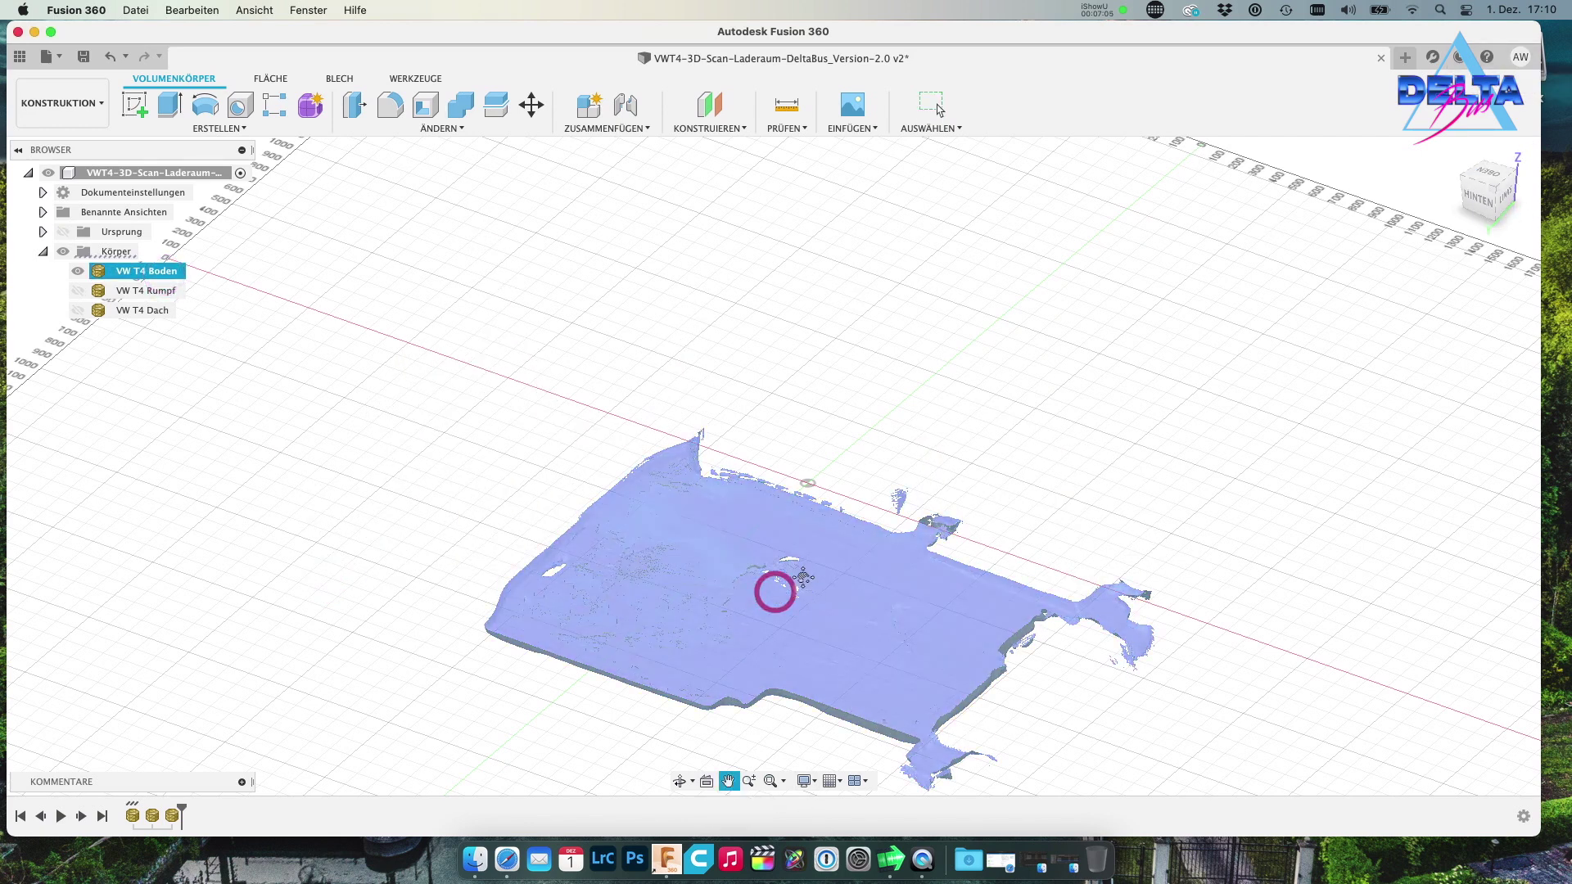
drag(749, 644, 700, 456)
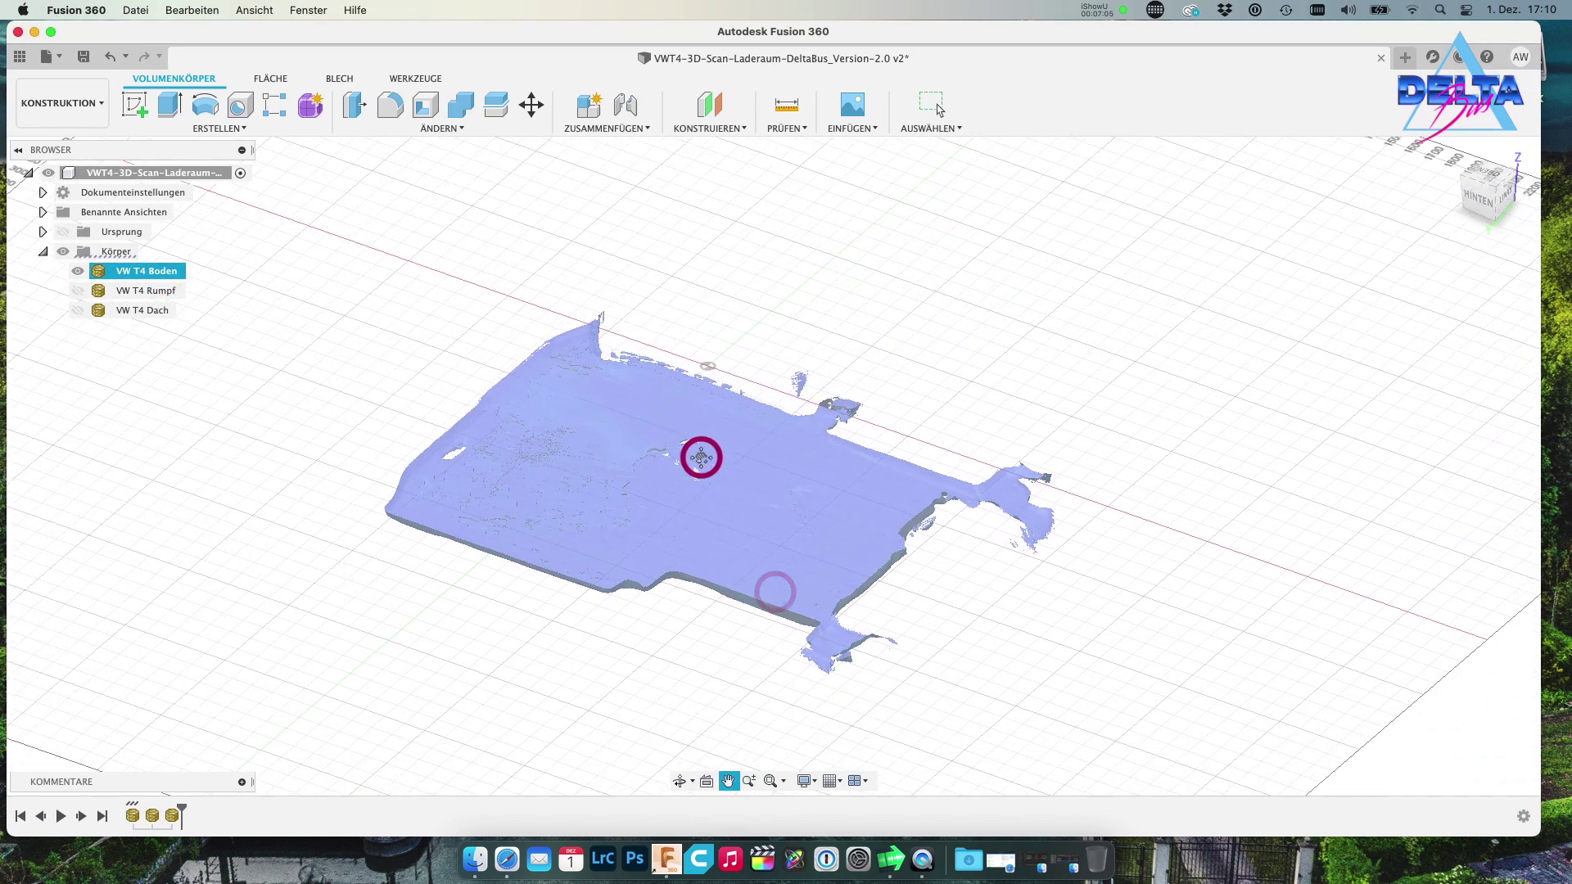
Start an offset plane on the floor scan and drag it down to about −290 mm
click(718, 99)
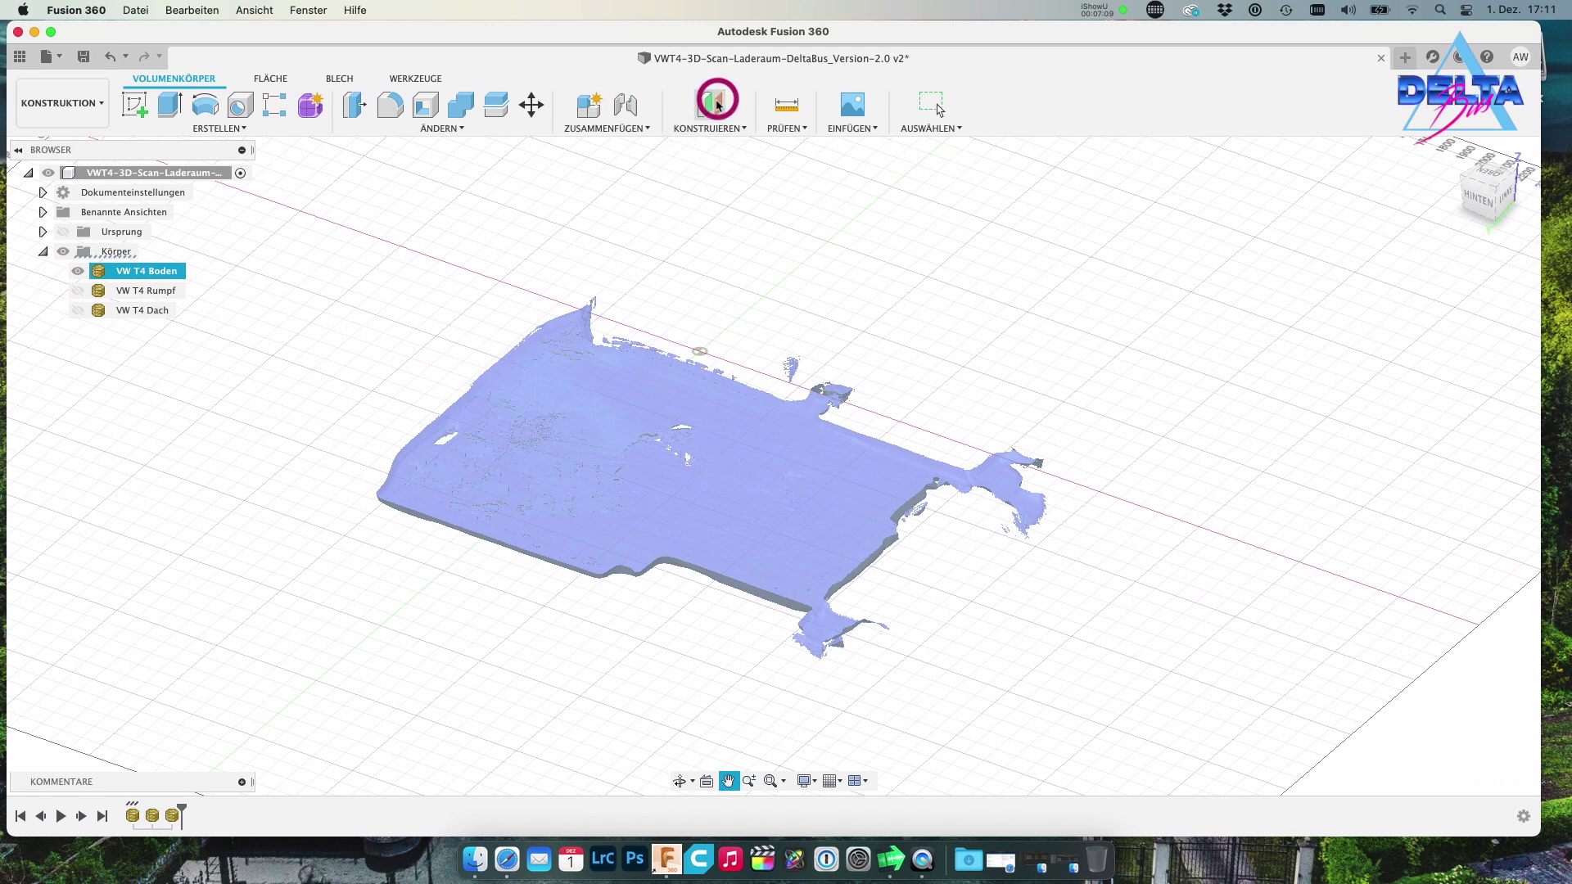
click(614, 352)
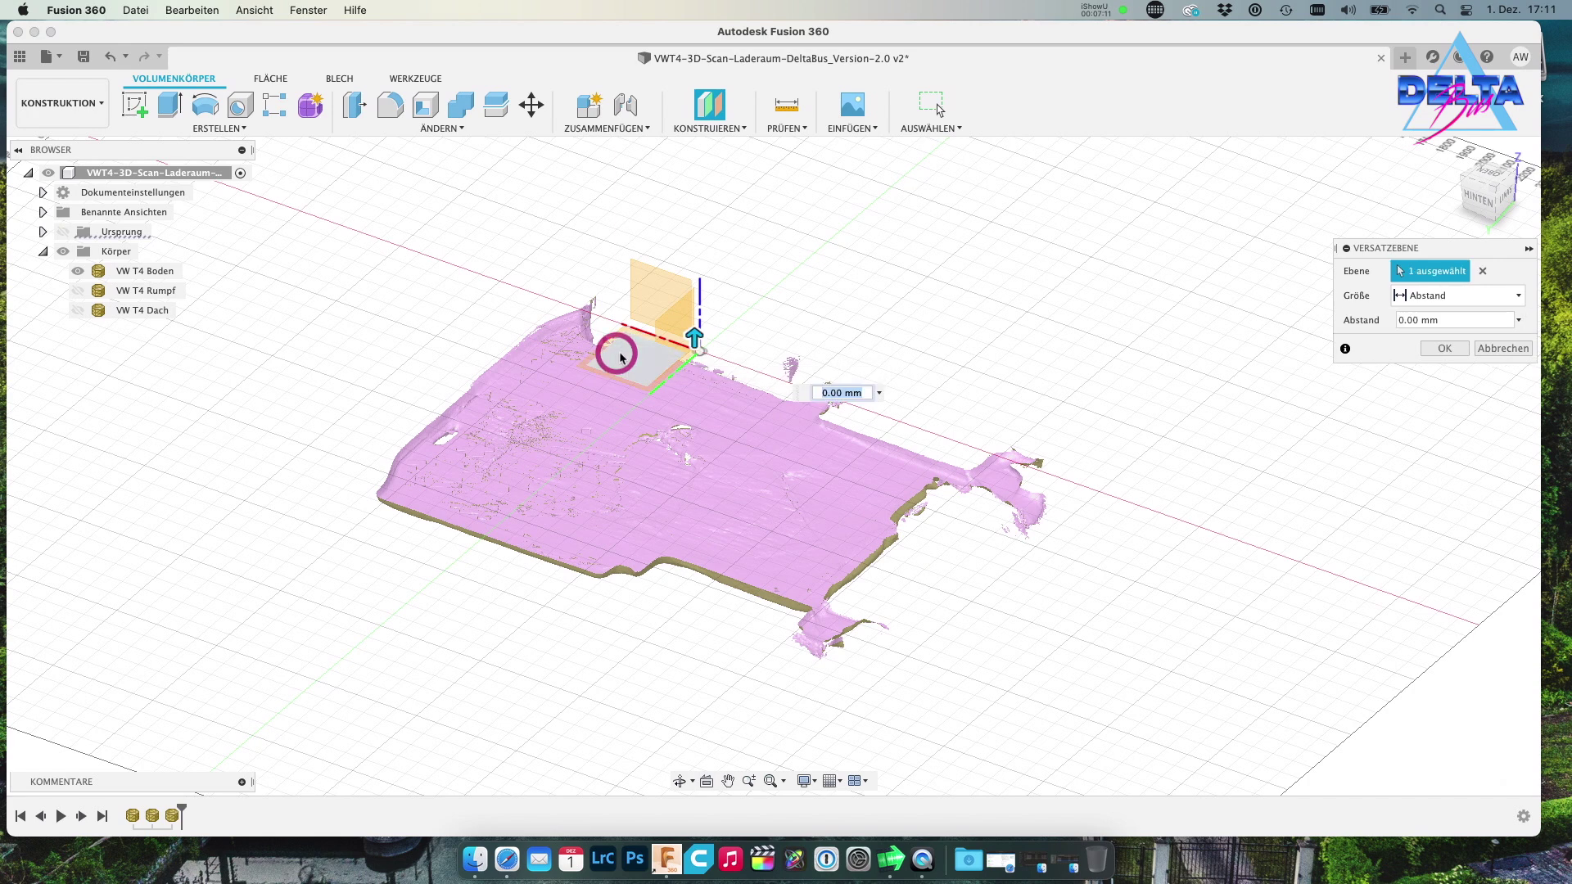
drag(694, 338, 705, 425)
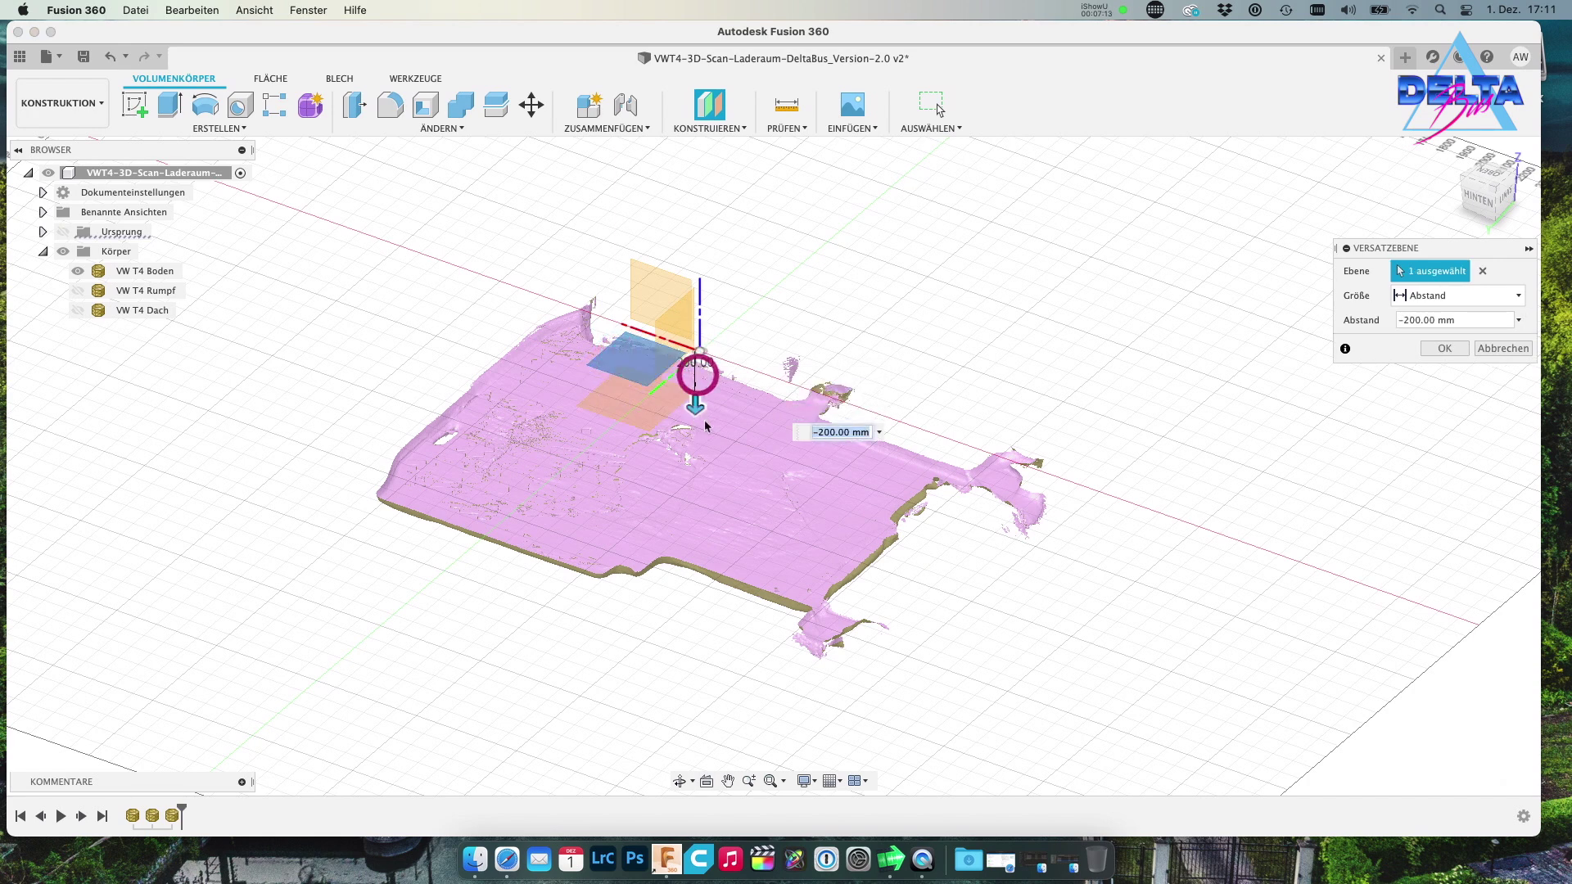
click(1477, 198)
scroll(565, 524, up, 2)
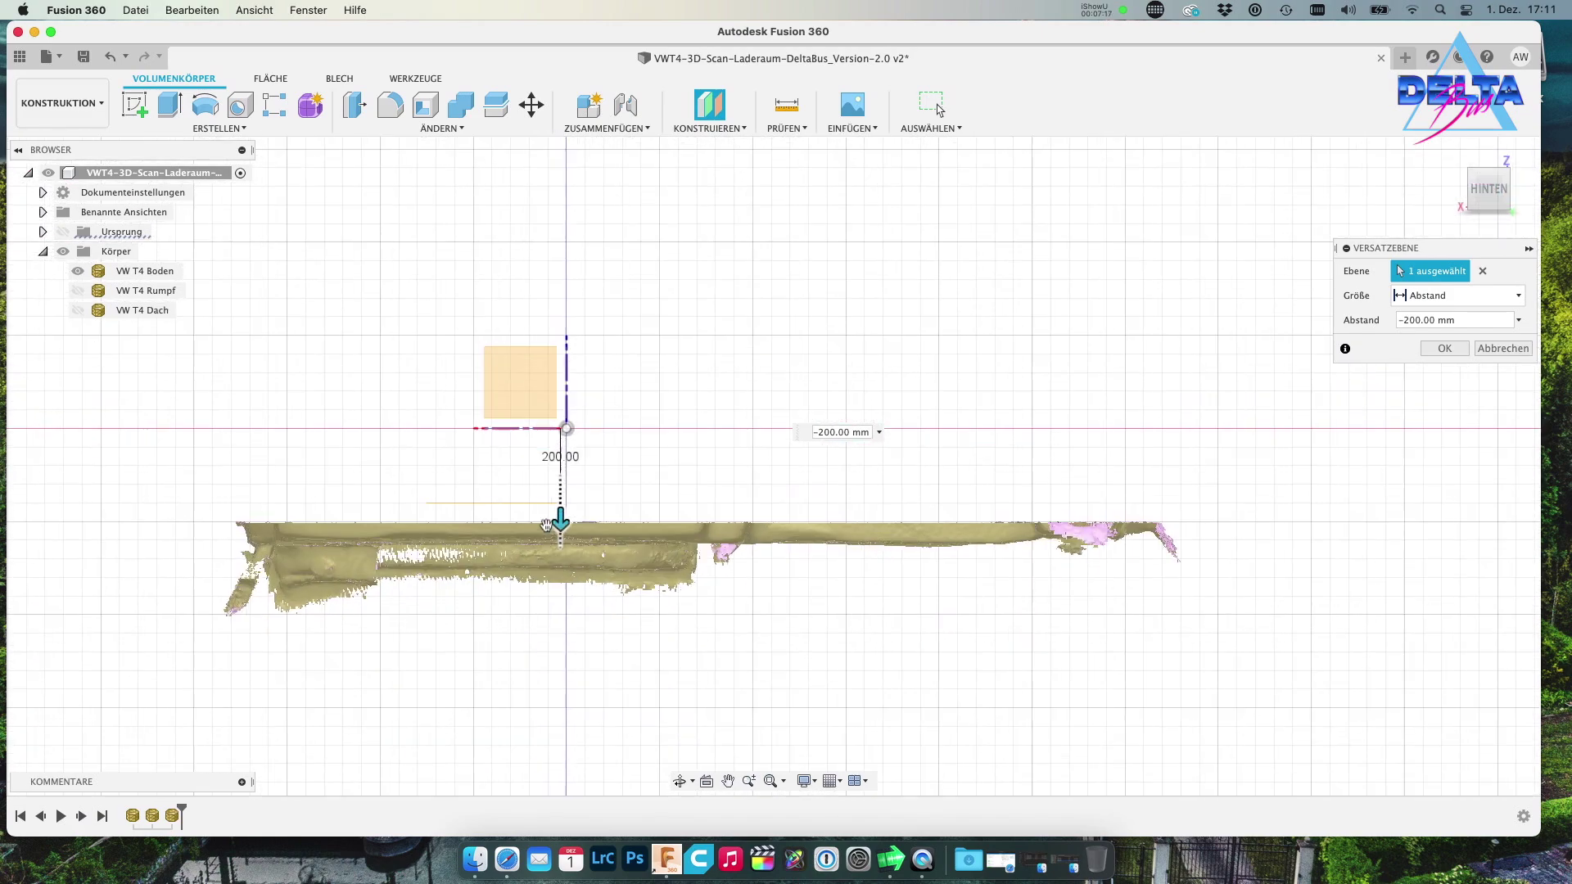
scroll(569, 524, up, 3)
scroll(575, 525, up, 5)
drag(578, 493, 576, 547)
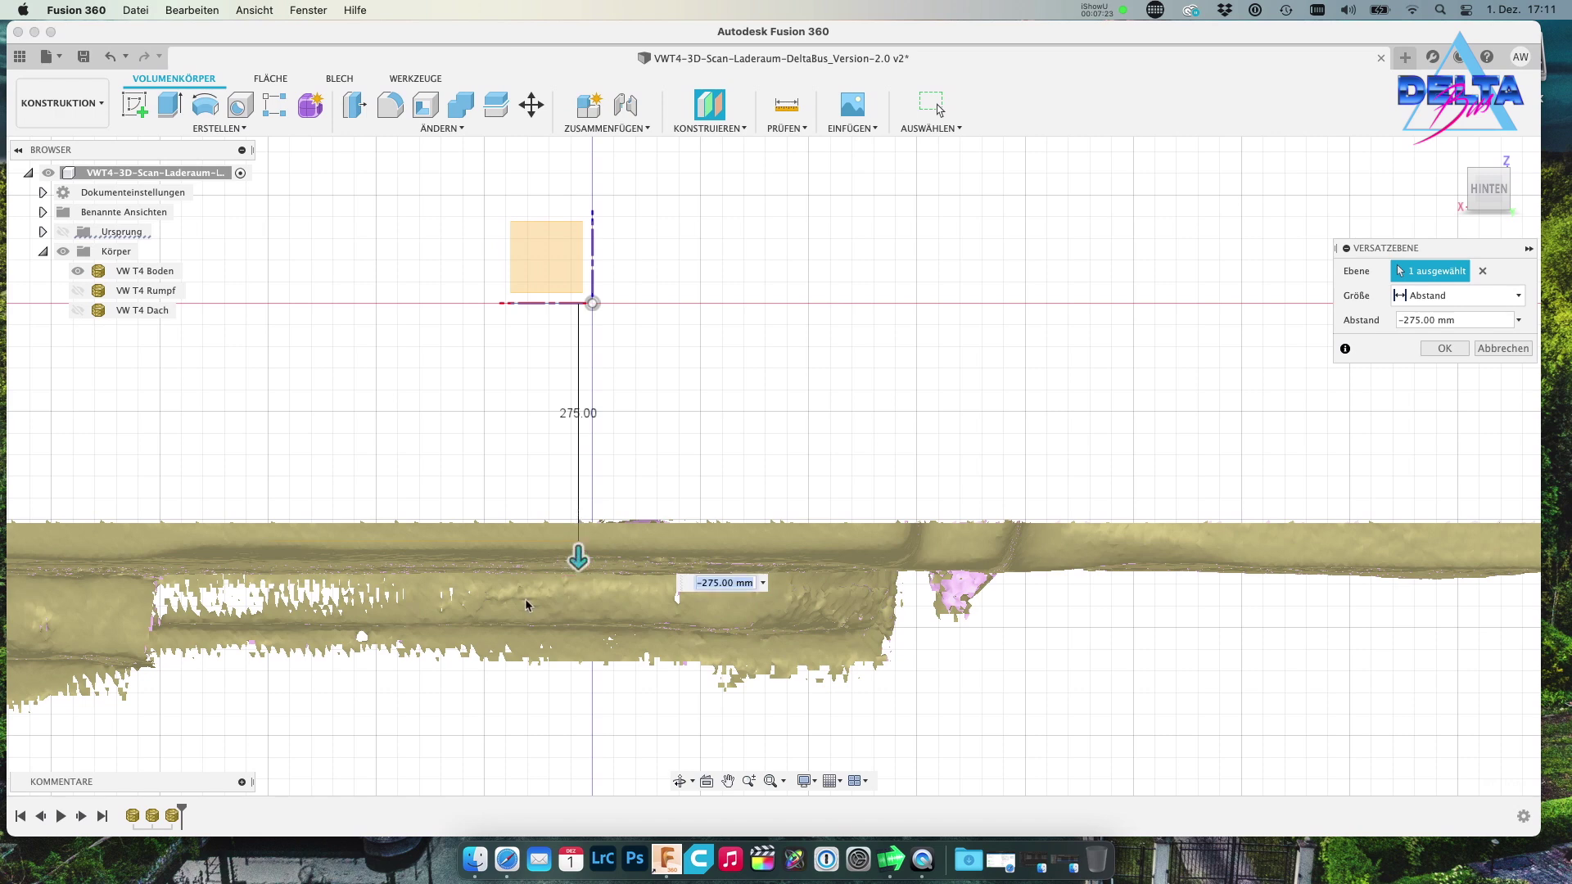
scroll(564, 603, up, 1)
scroll(597, 540, up, 4)
scroll(571, 521, up, 3)
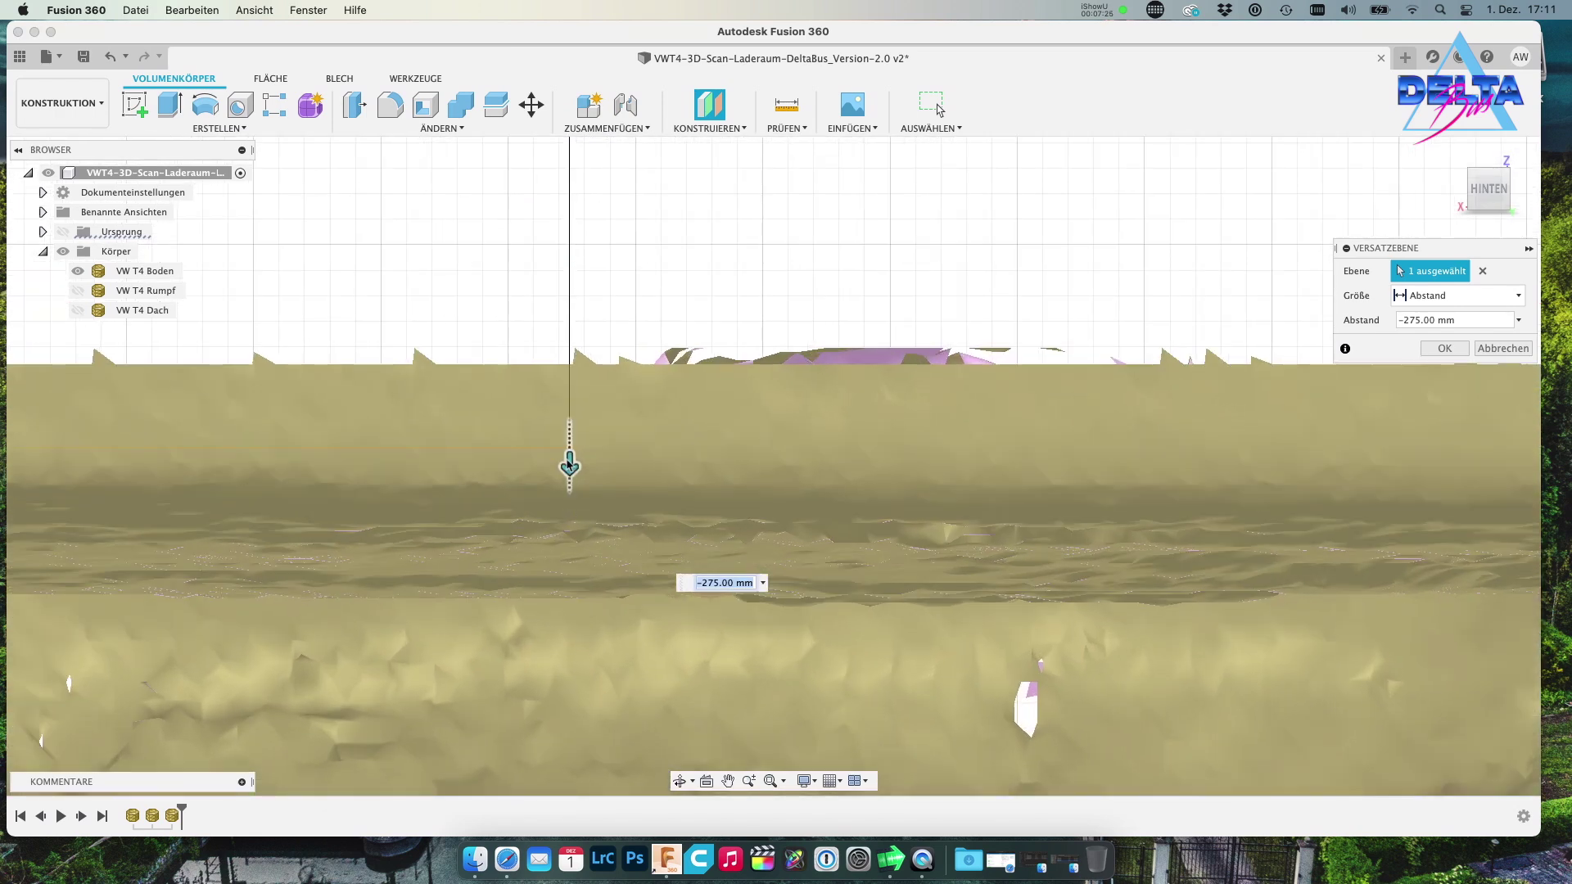
drag(570, 466, 568, 525)
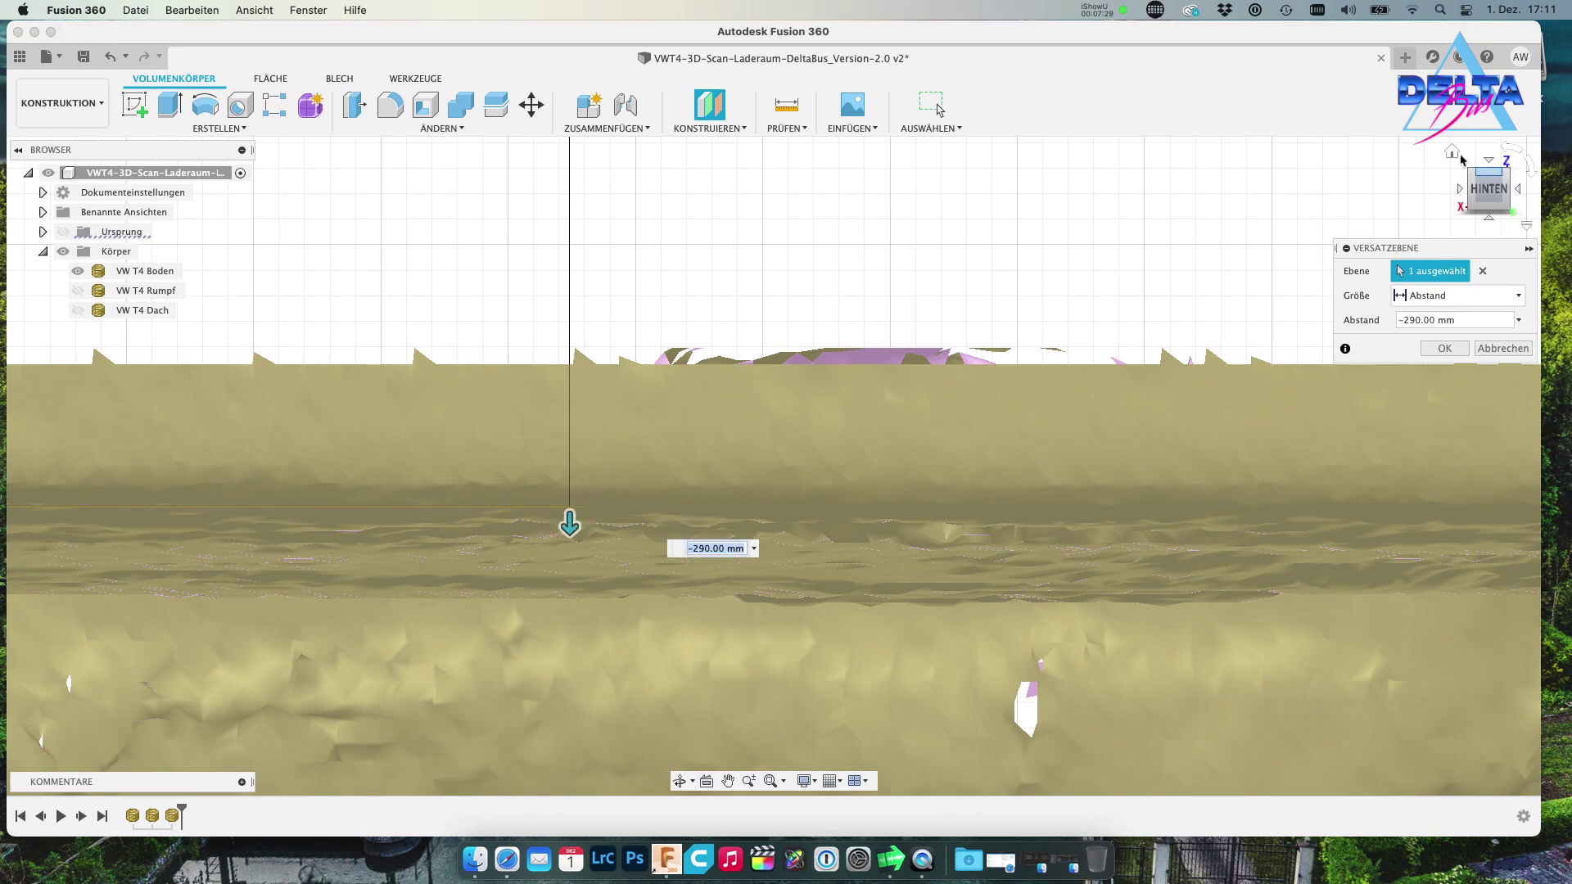
Adjust the offset plane's distance to −250 mm and create the plane
click(1447, 152)
scroll(867, 507, up, 2)
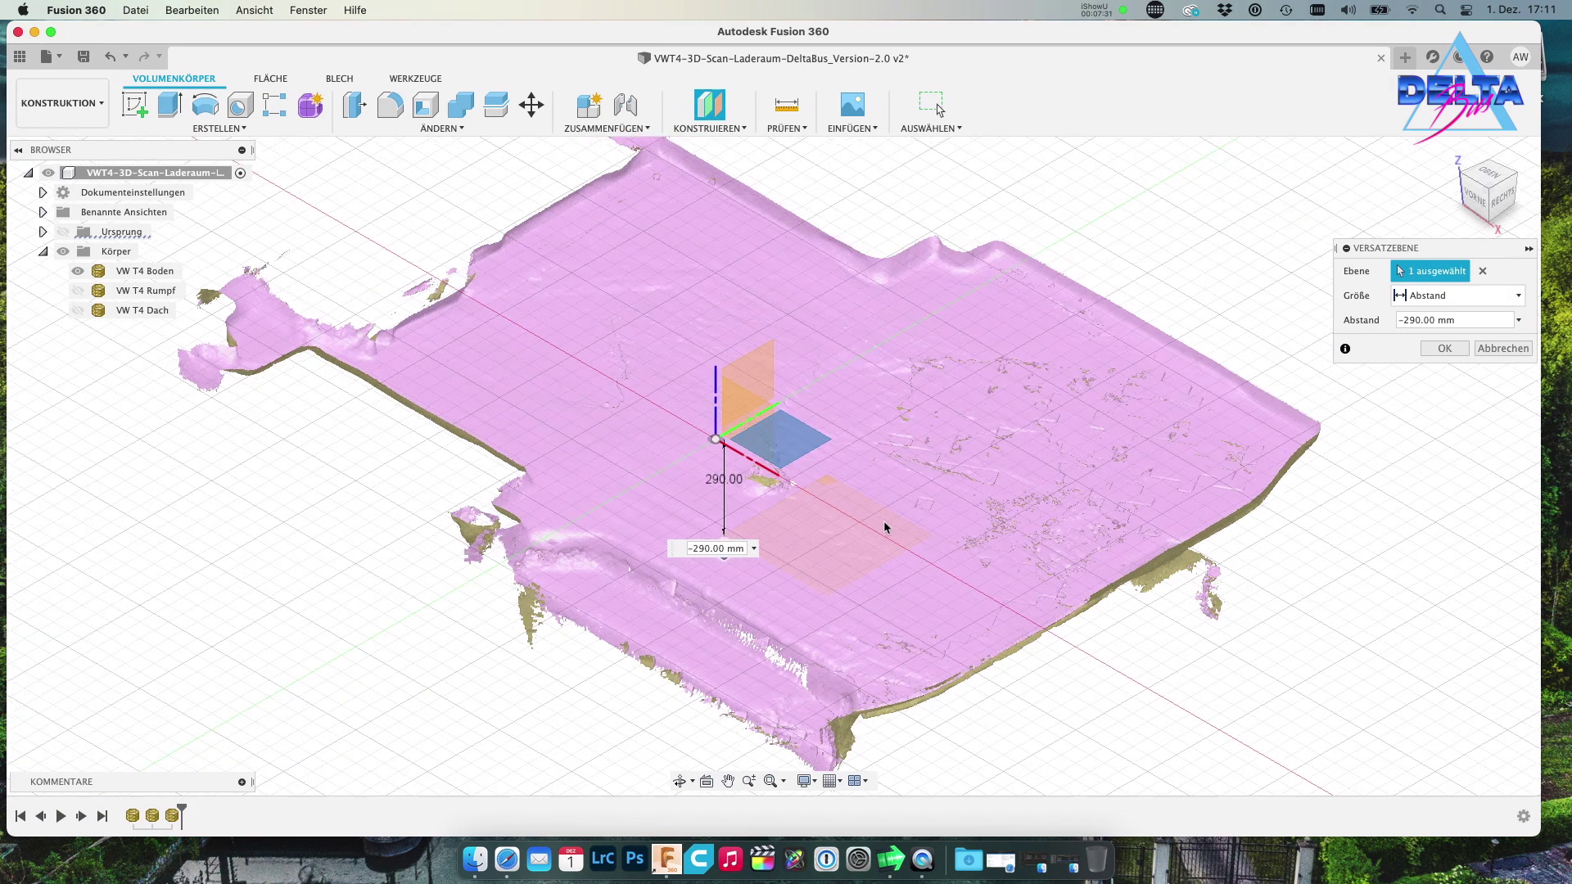
scroll(818, 557, up, 2)
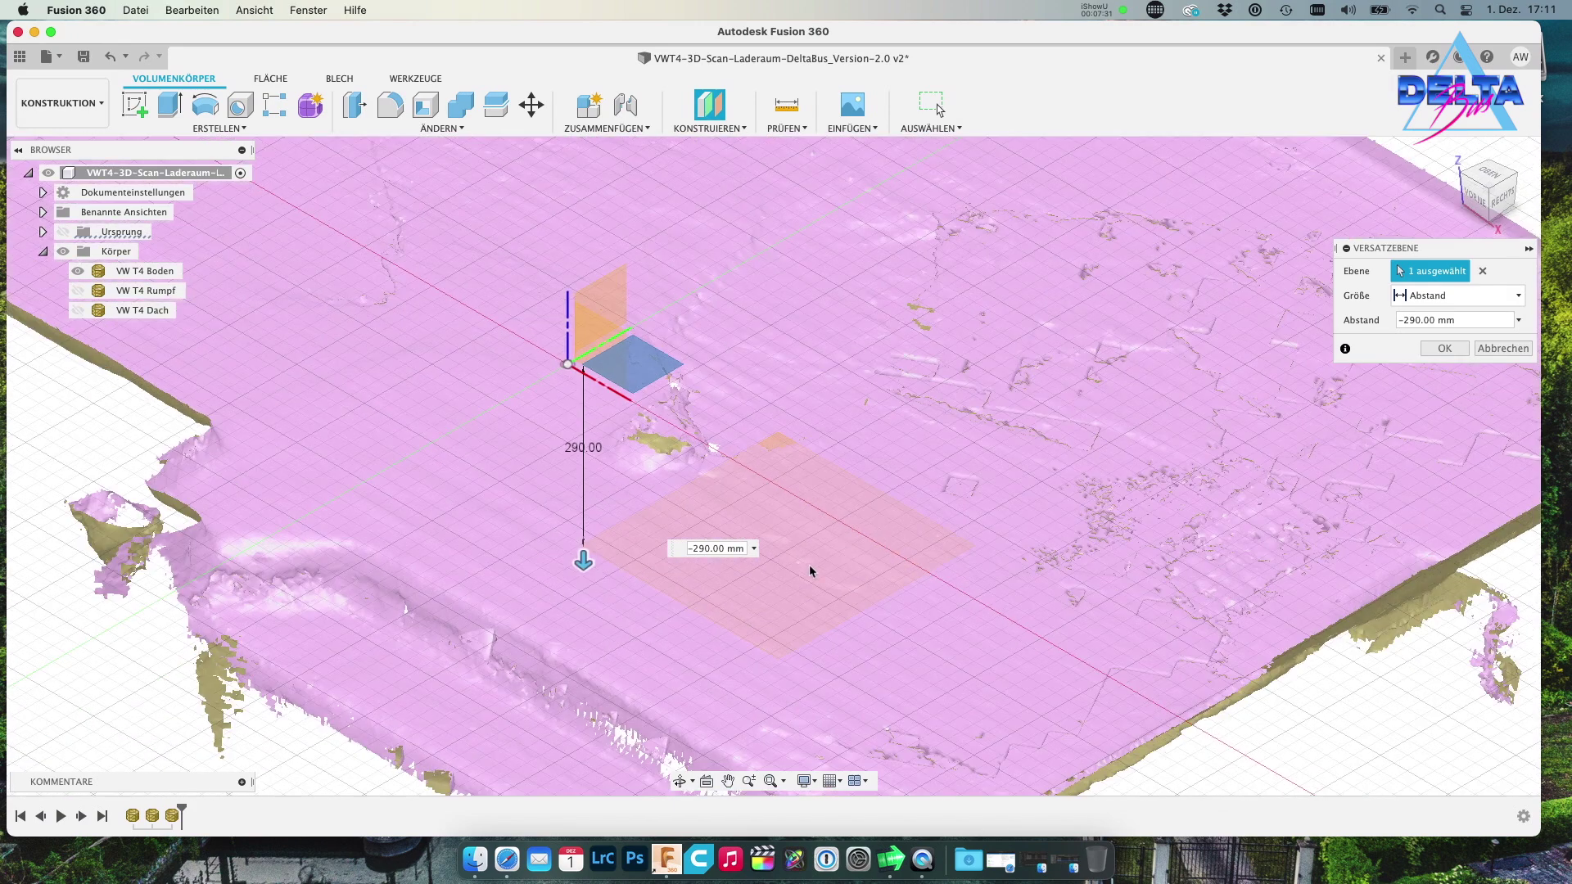
double_click(701, 547)
triple_click(710, 548)
text(-280)
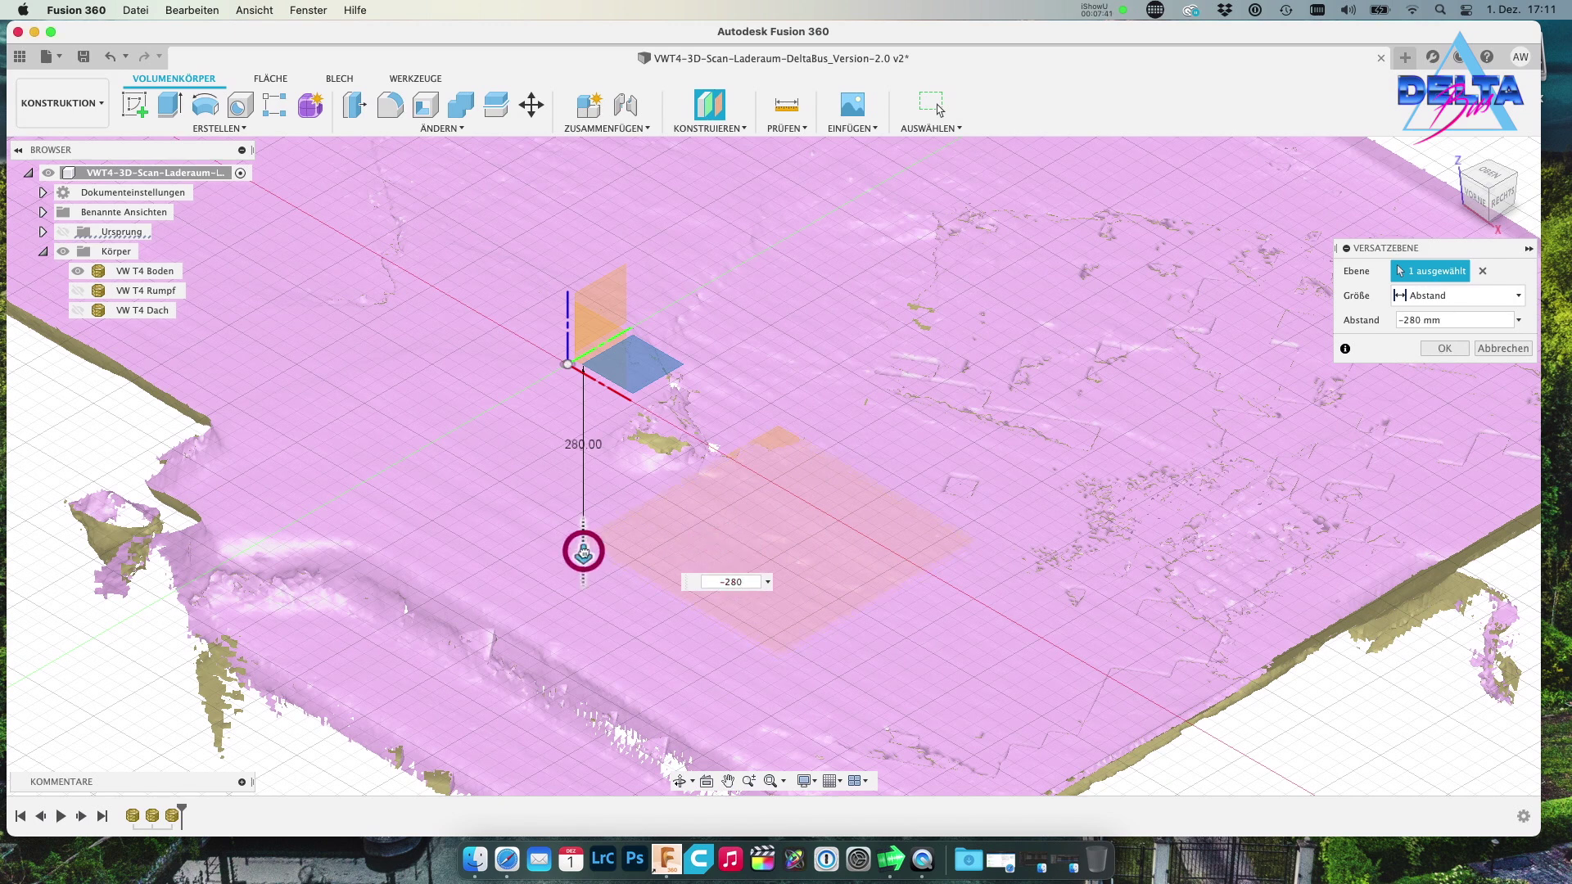
mouse_move(584, 555)
mouse_down()
mouse_move(584, 532)
mouse_move(588, 545)
mouse_up()
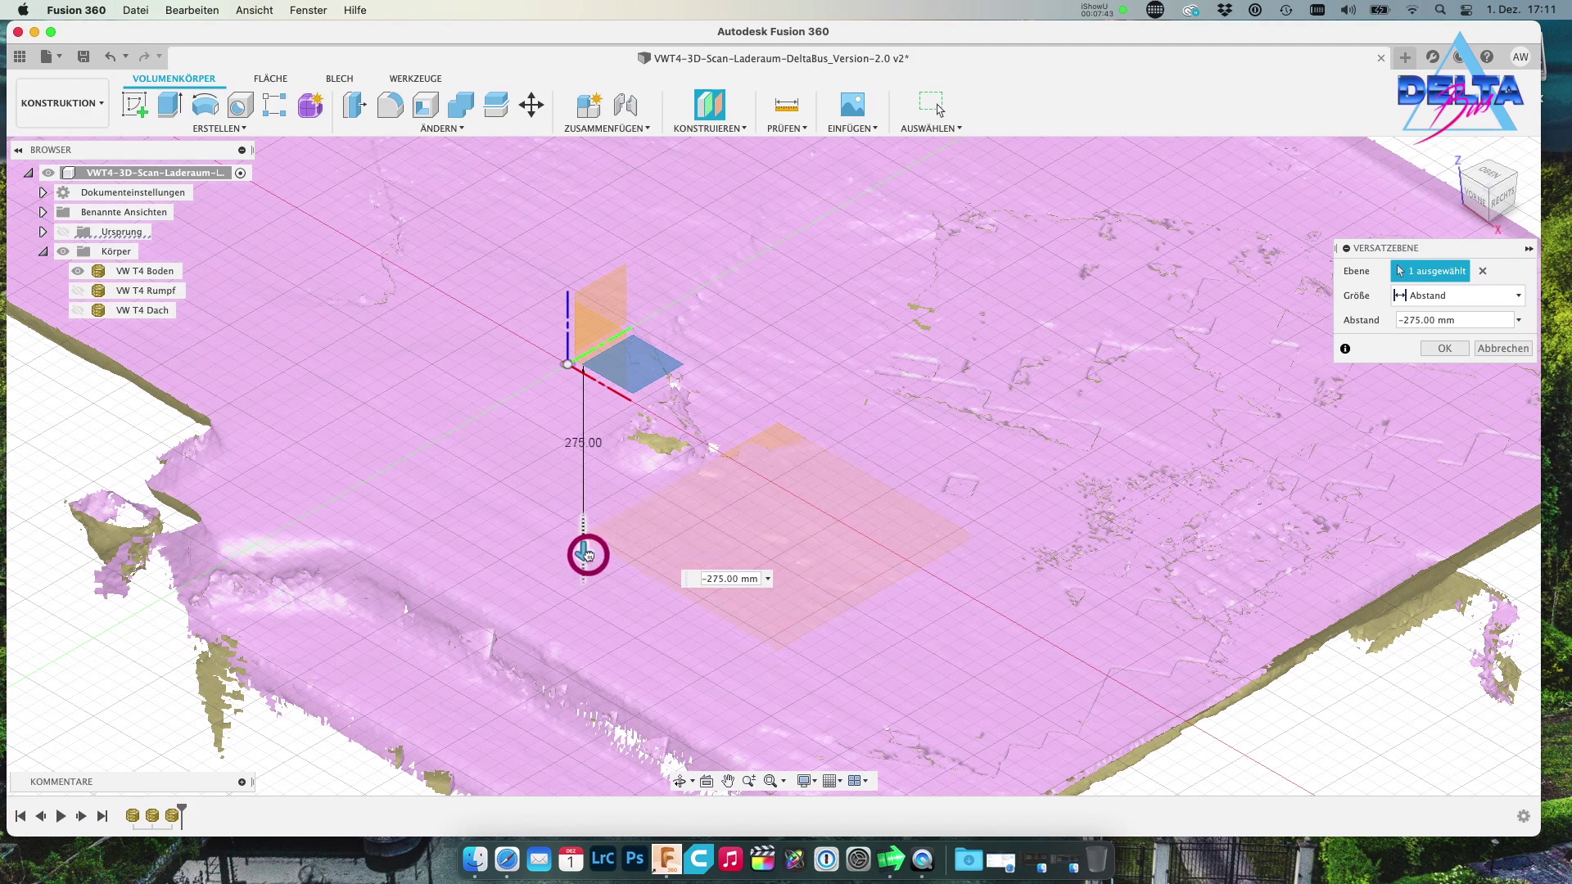
scroll(722, 618, up, 3)
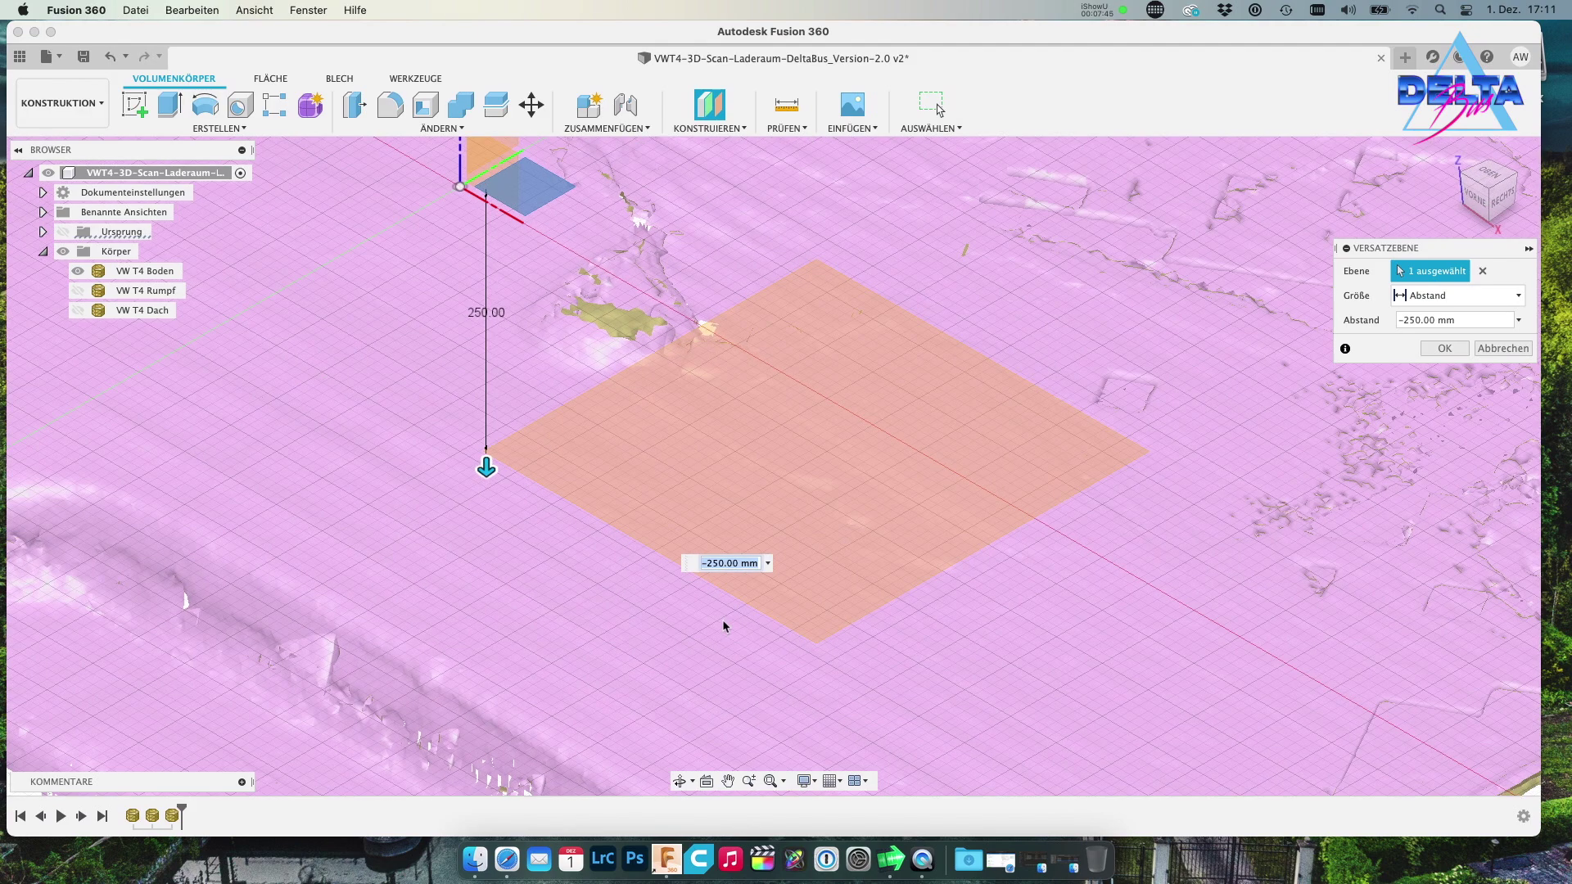
scroll(725, 615, down, 5)
scroll(731, 610, down, 3)
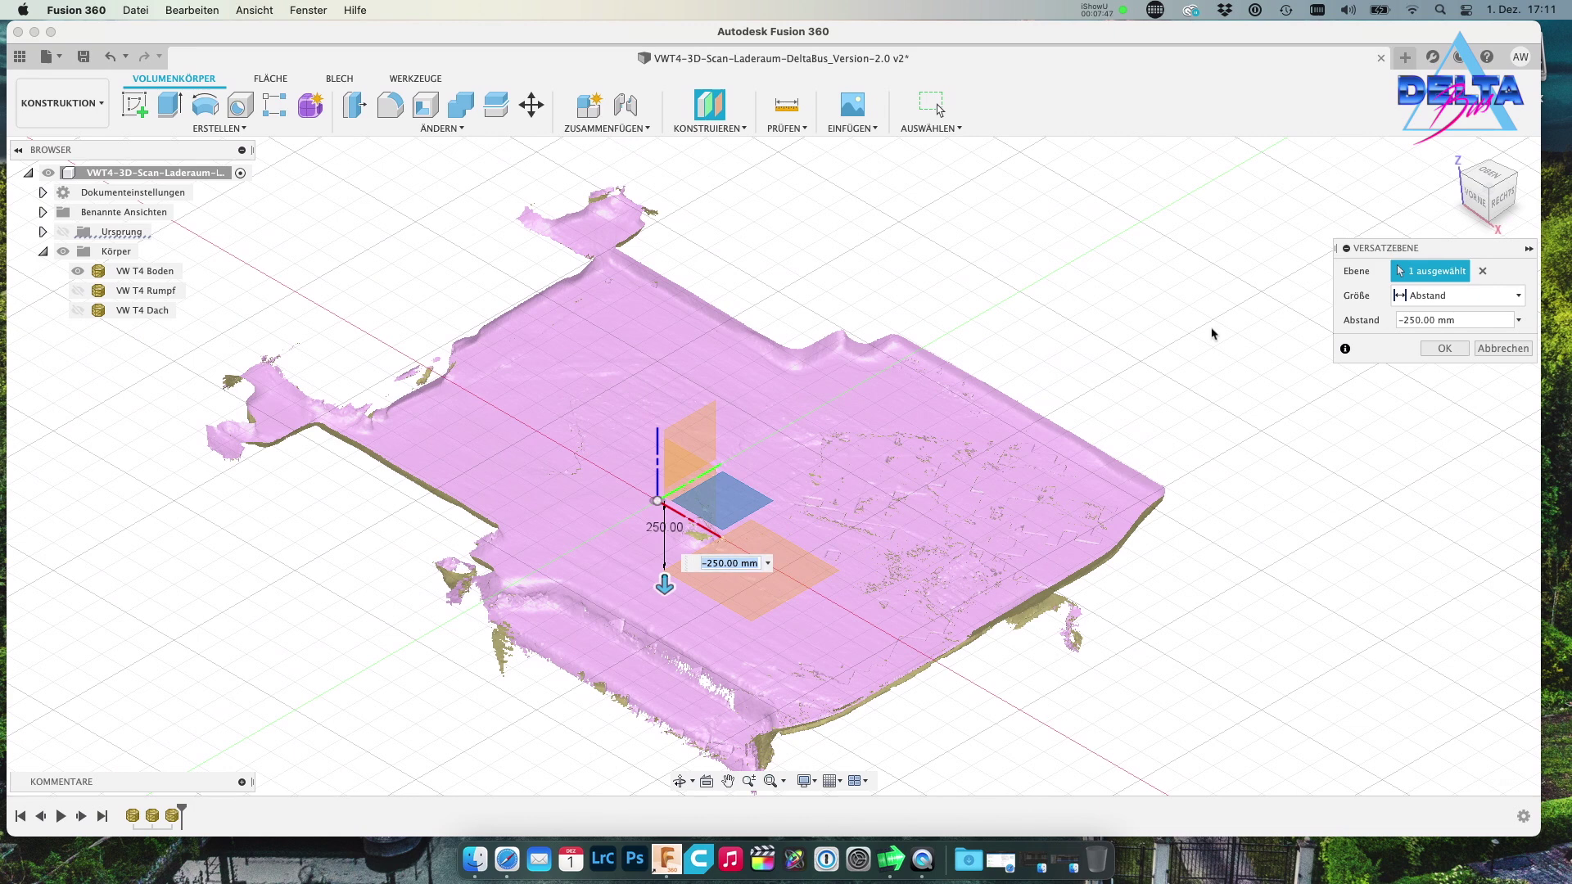
click(1442, 349)
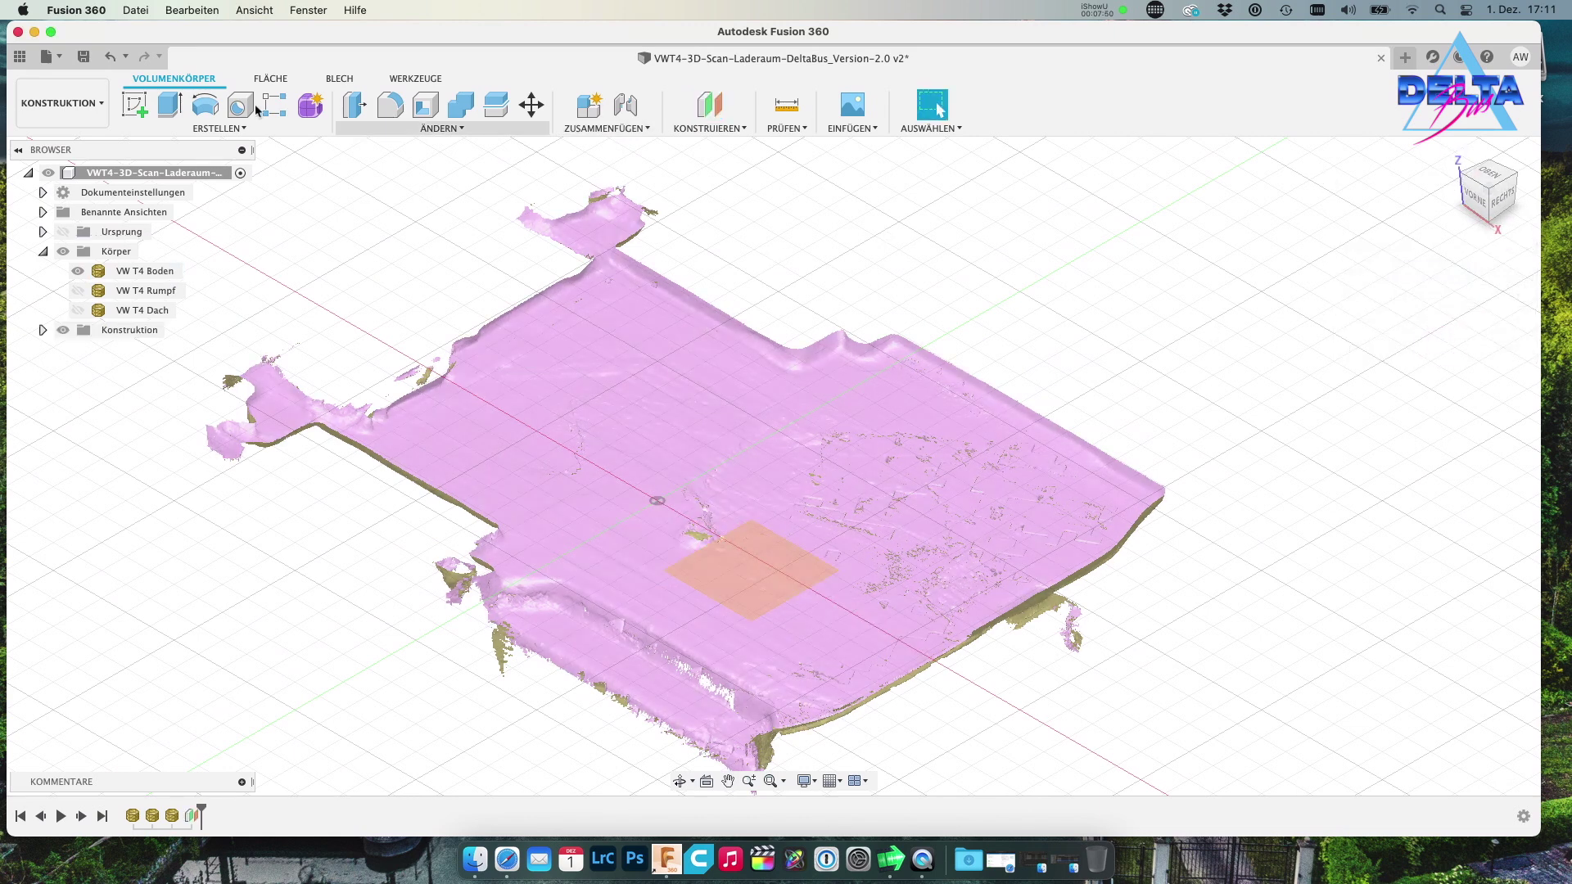
Begin a sketch on the −250 mm offset plane and frame the VW T4 Boden floor scan
click(142, 120)
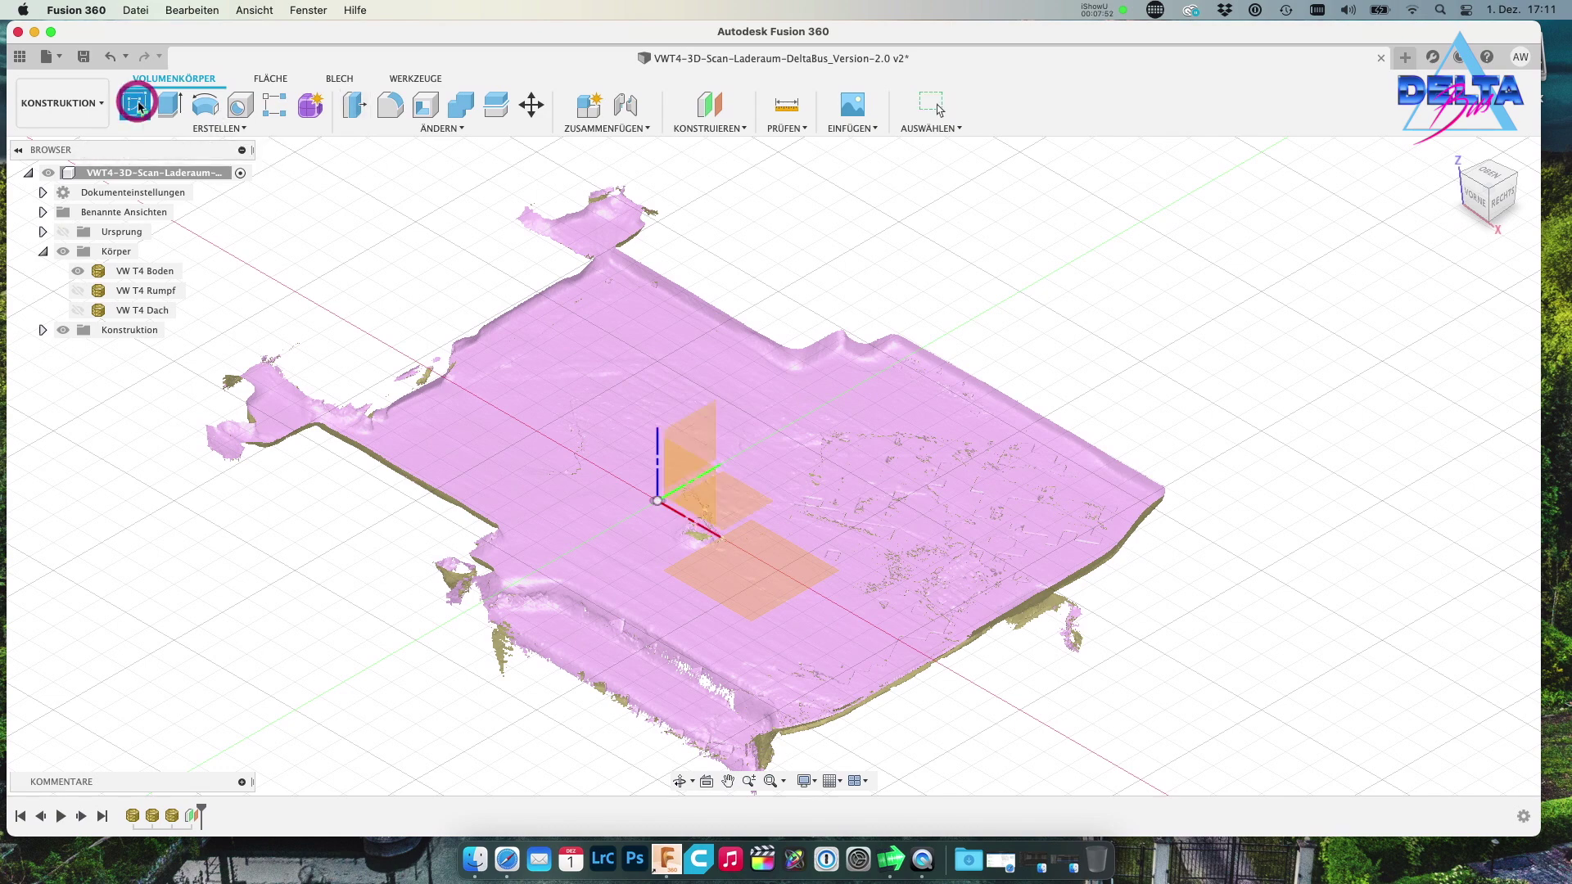
click(743, 553)
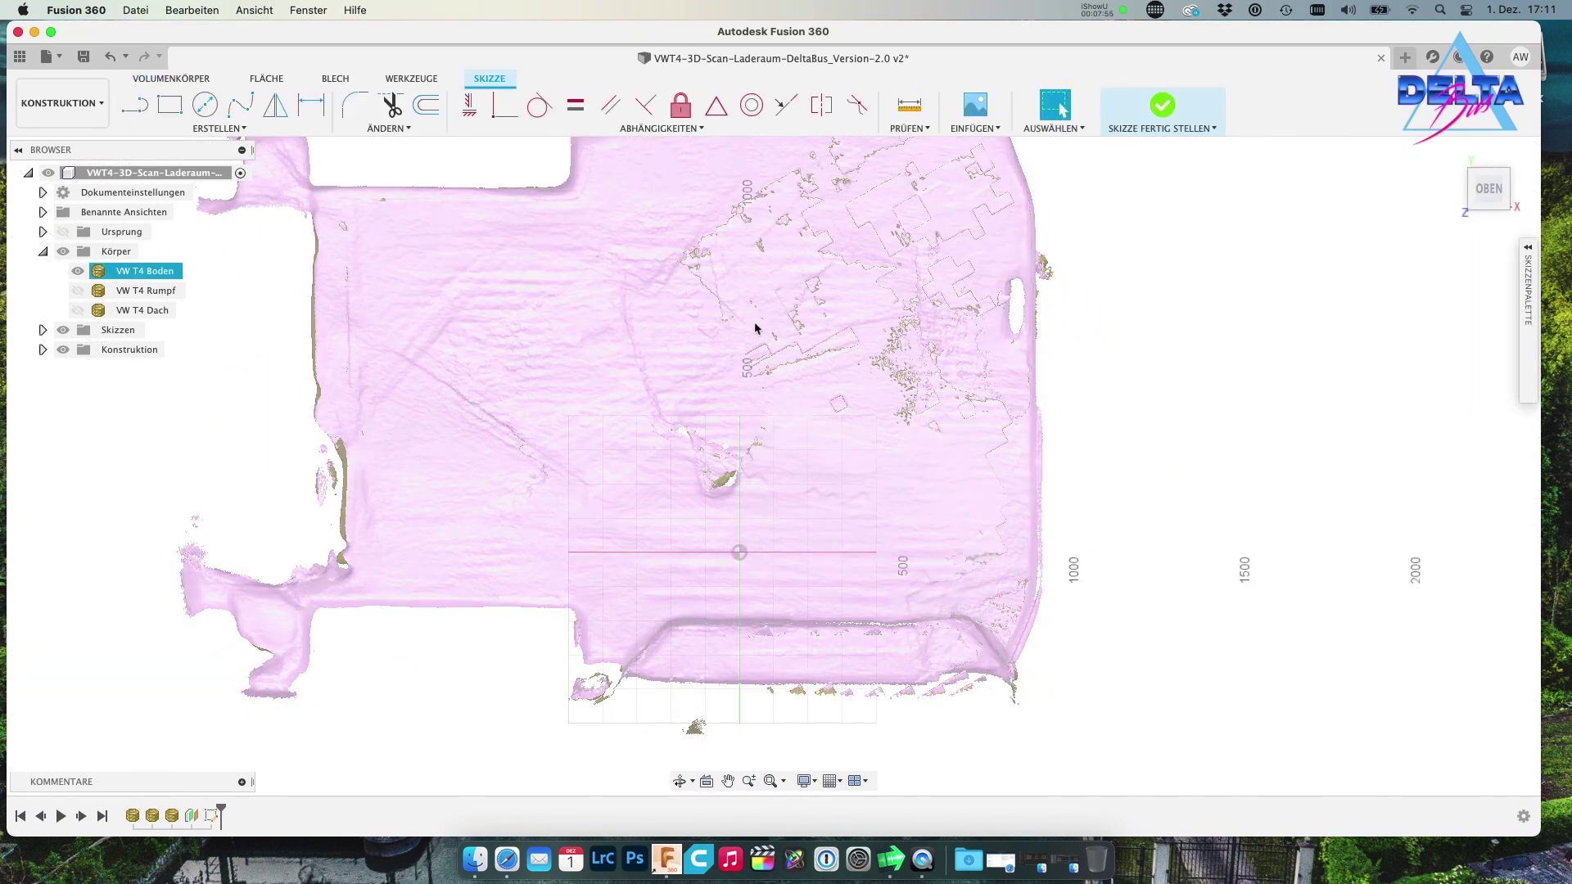
scroll(684, 193, up, 3)
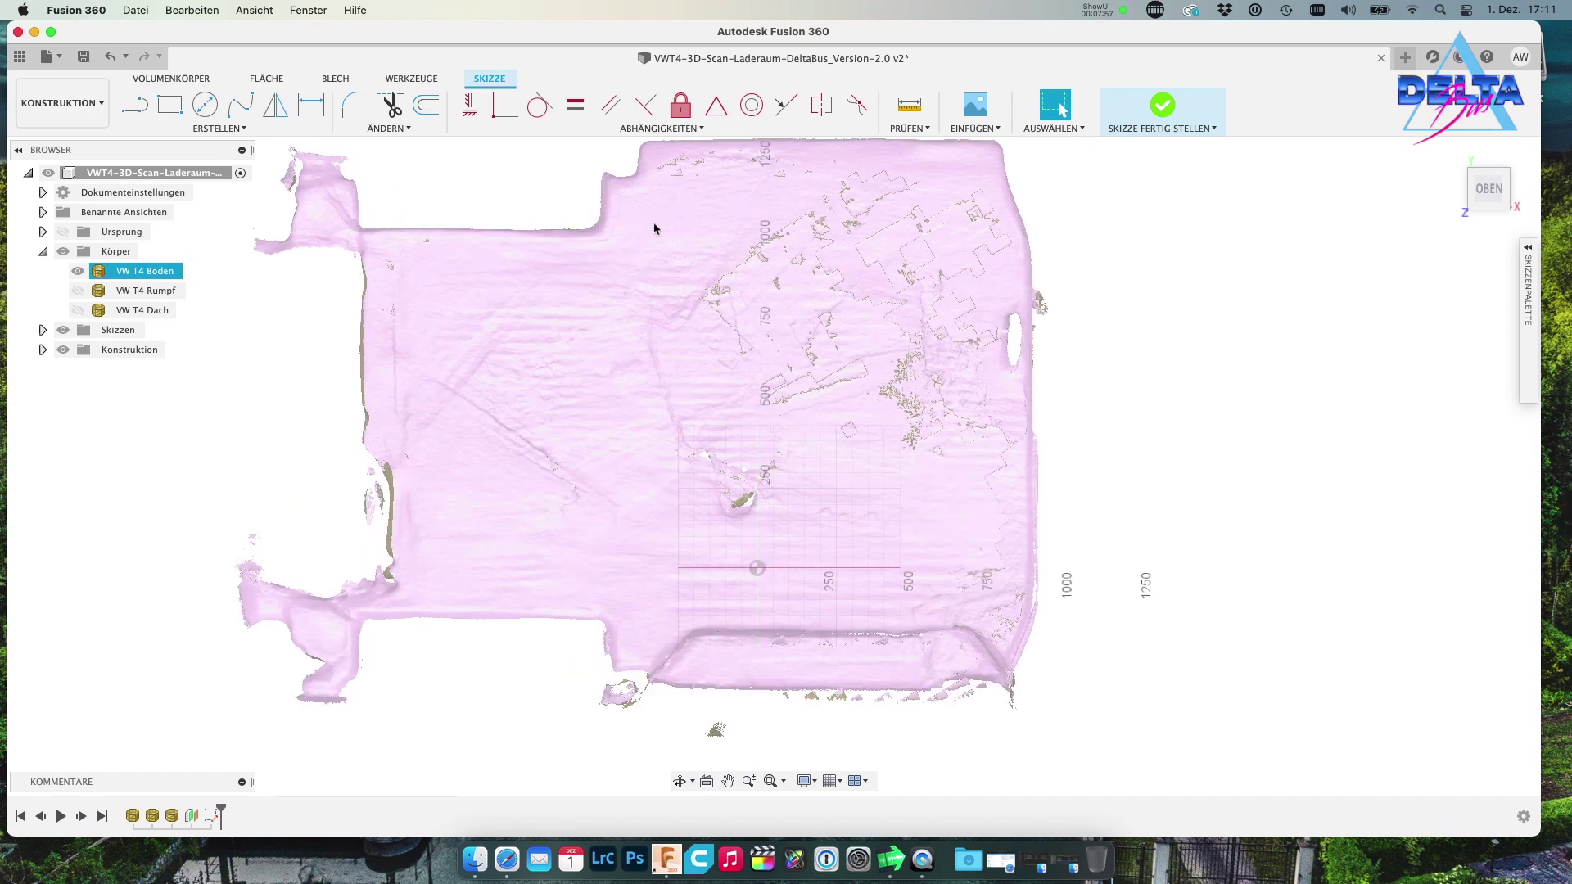
key(Escape)
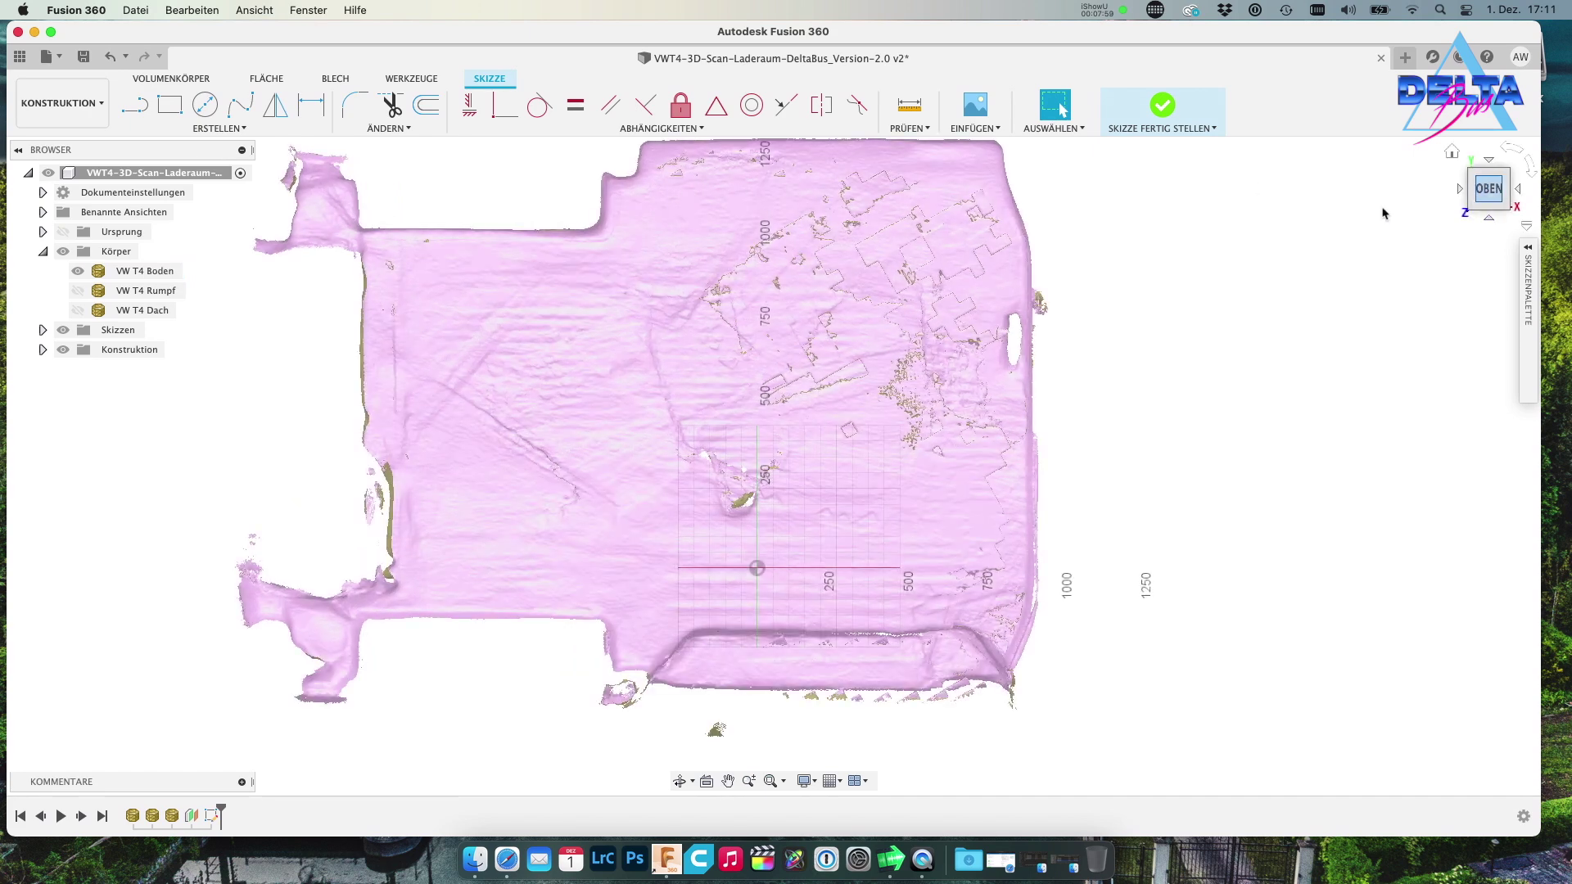
click(1027, 250)
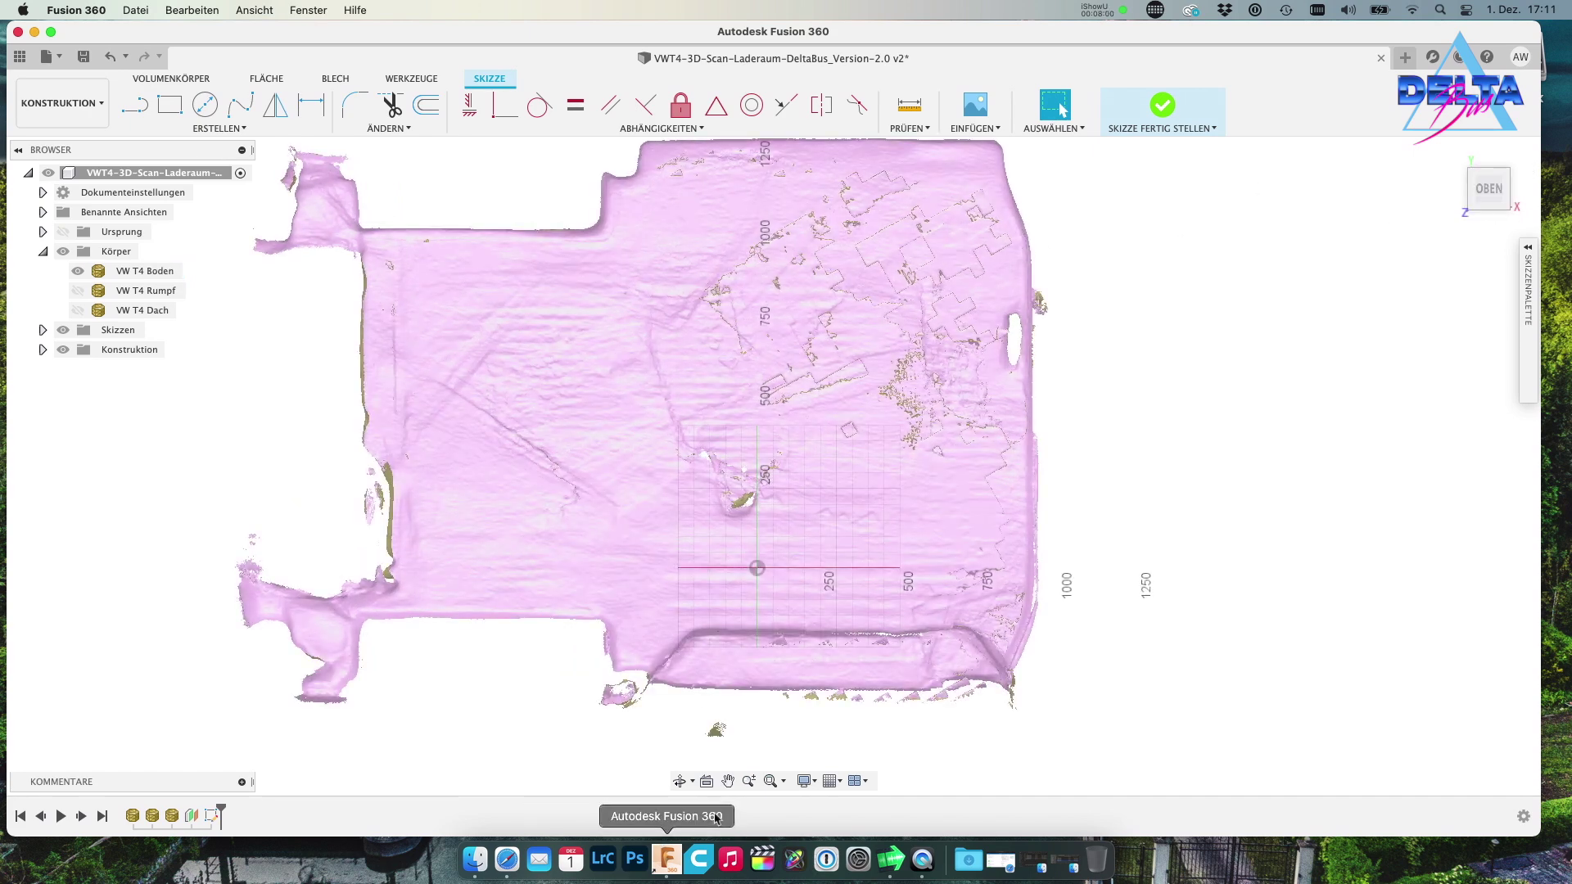
click(729, 780)
drag(727, 531, 729, 571)
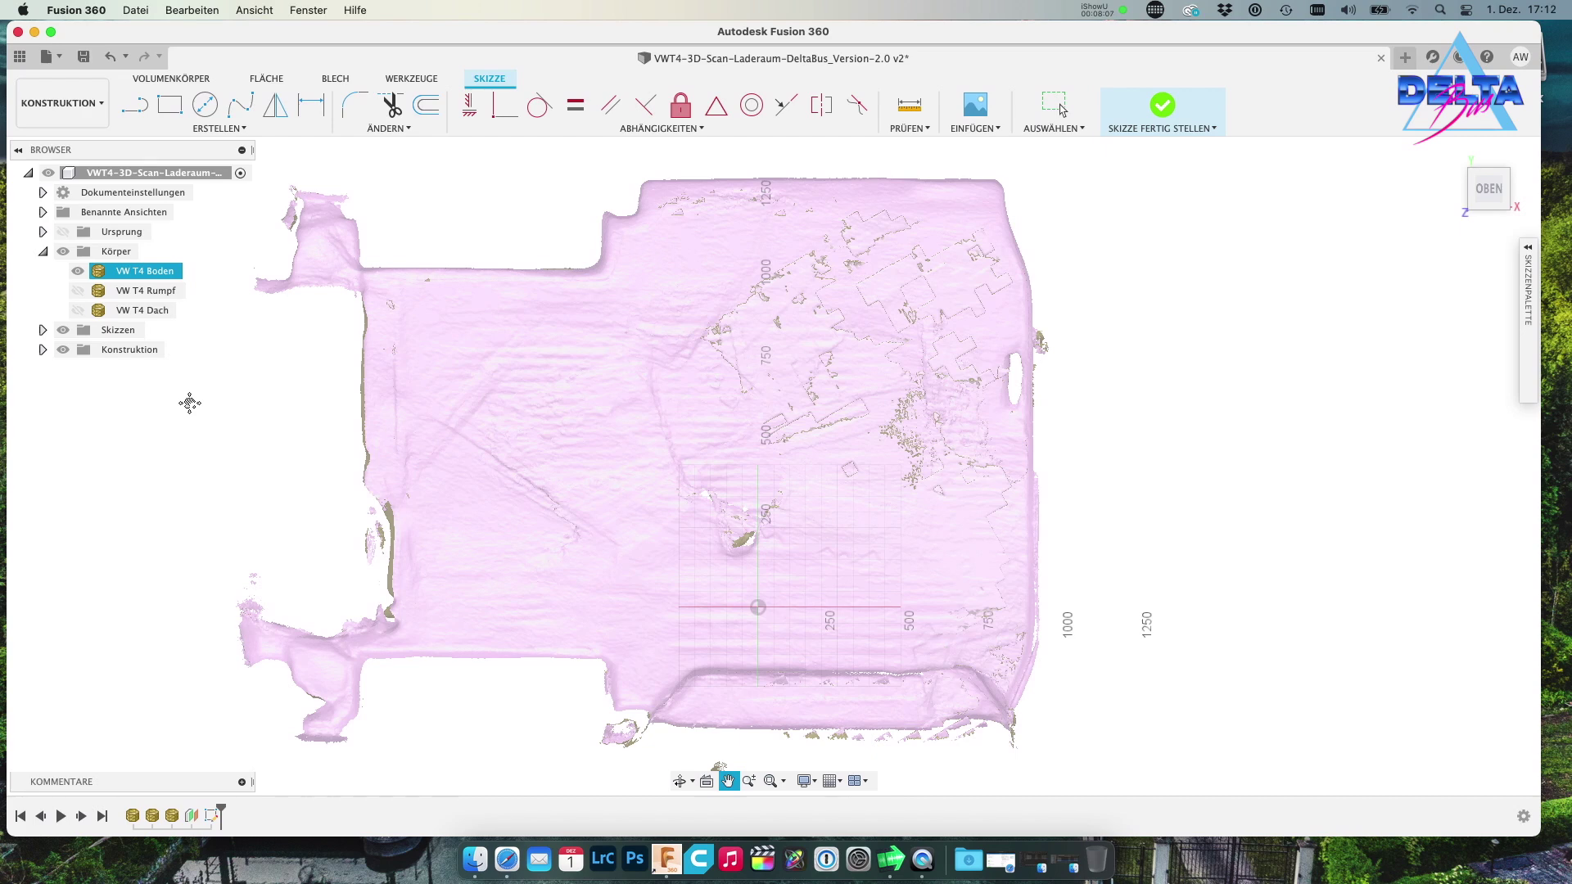
key(Escape)
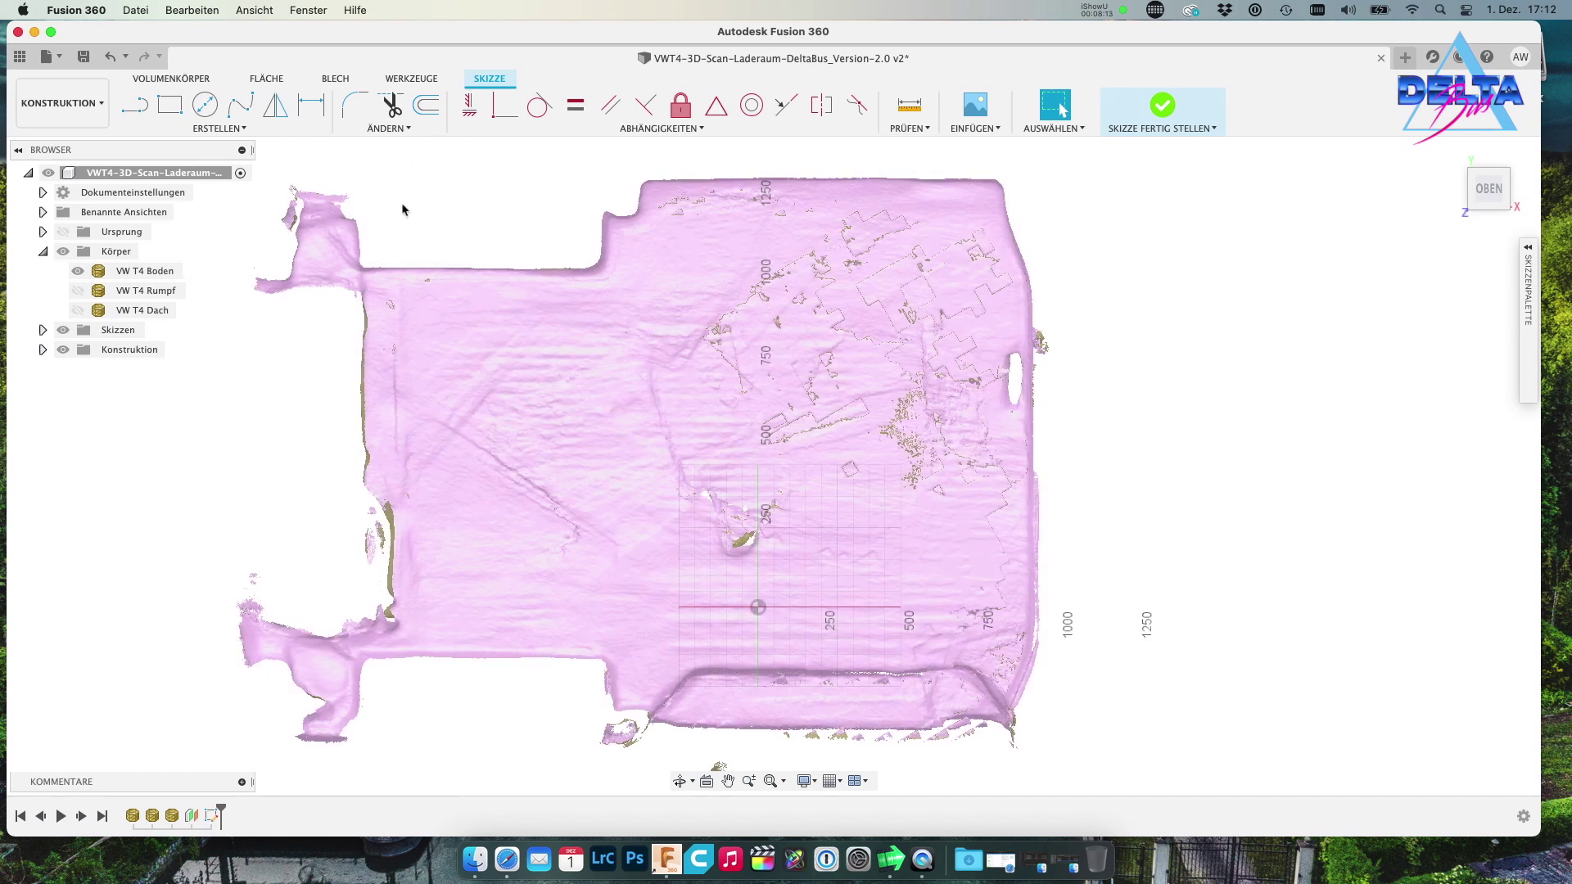
Draw the main floor rectangle and a 100×150 mm rectangle at the top notch
click(172, 109)
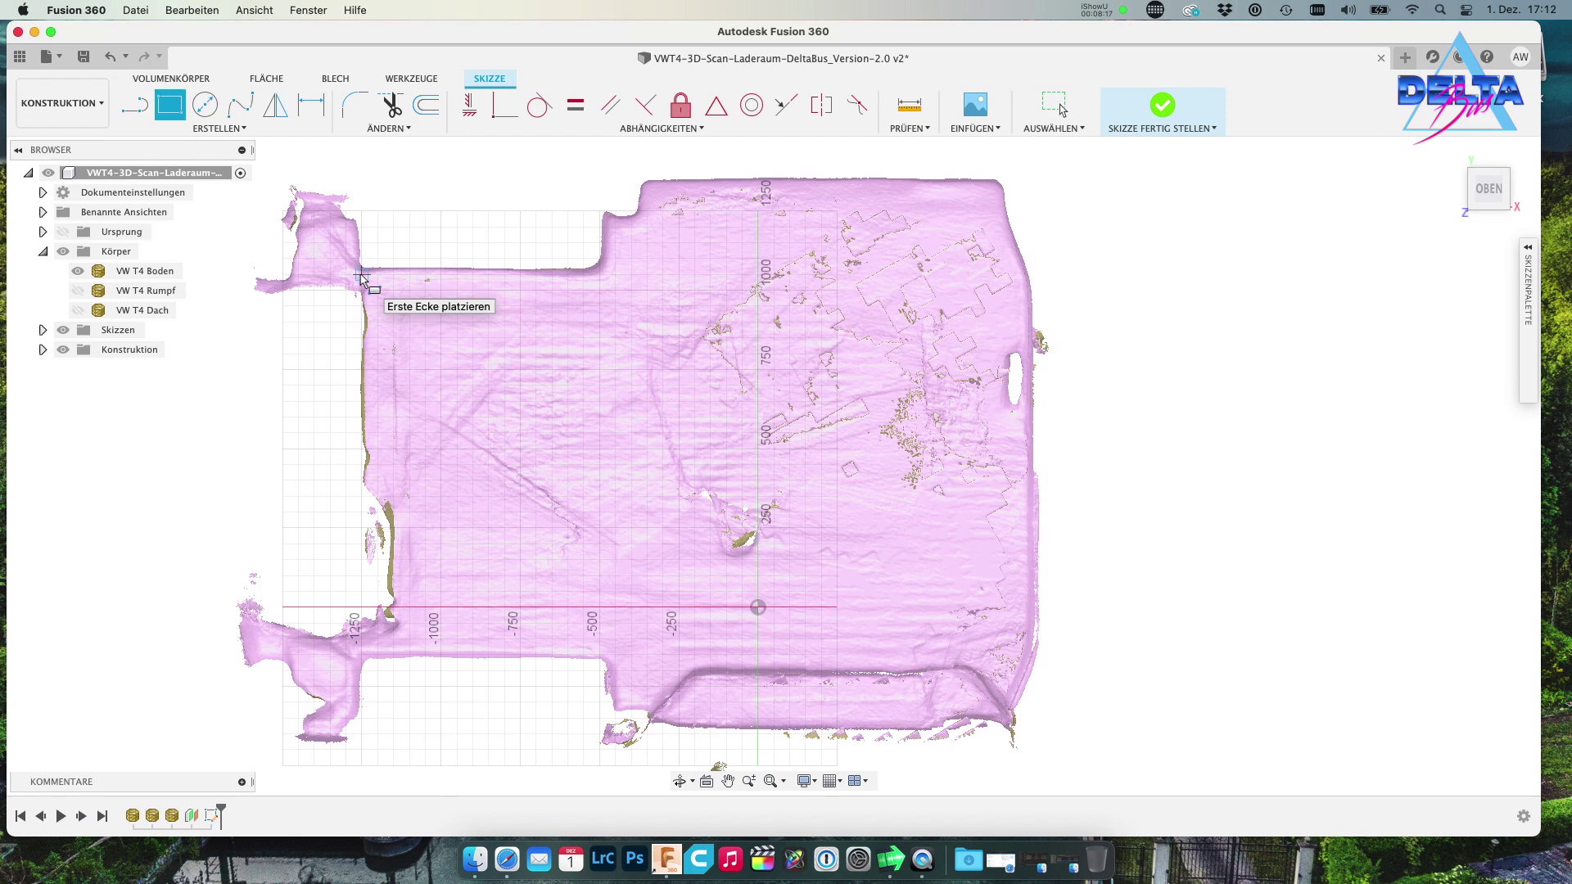
click(361, 274)
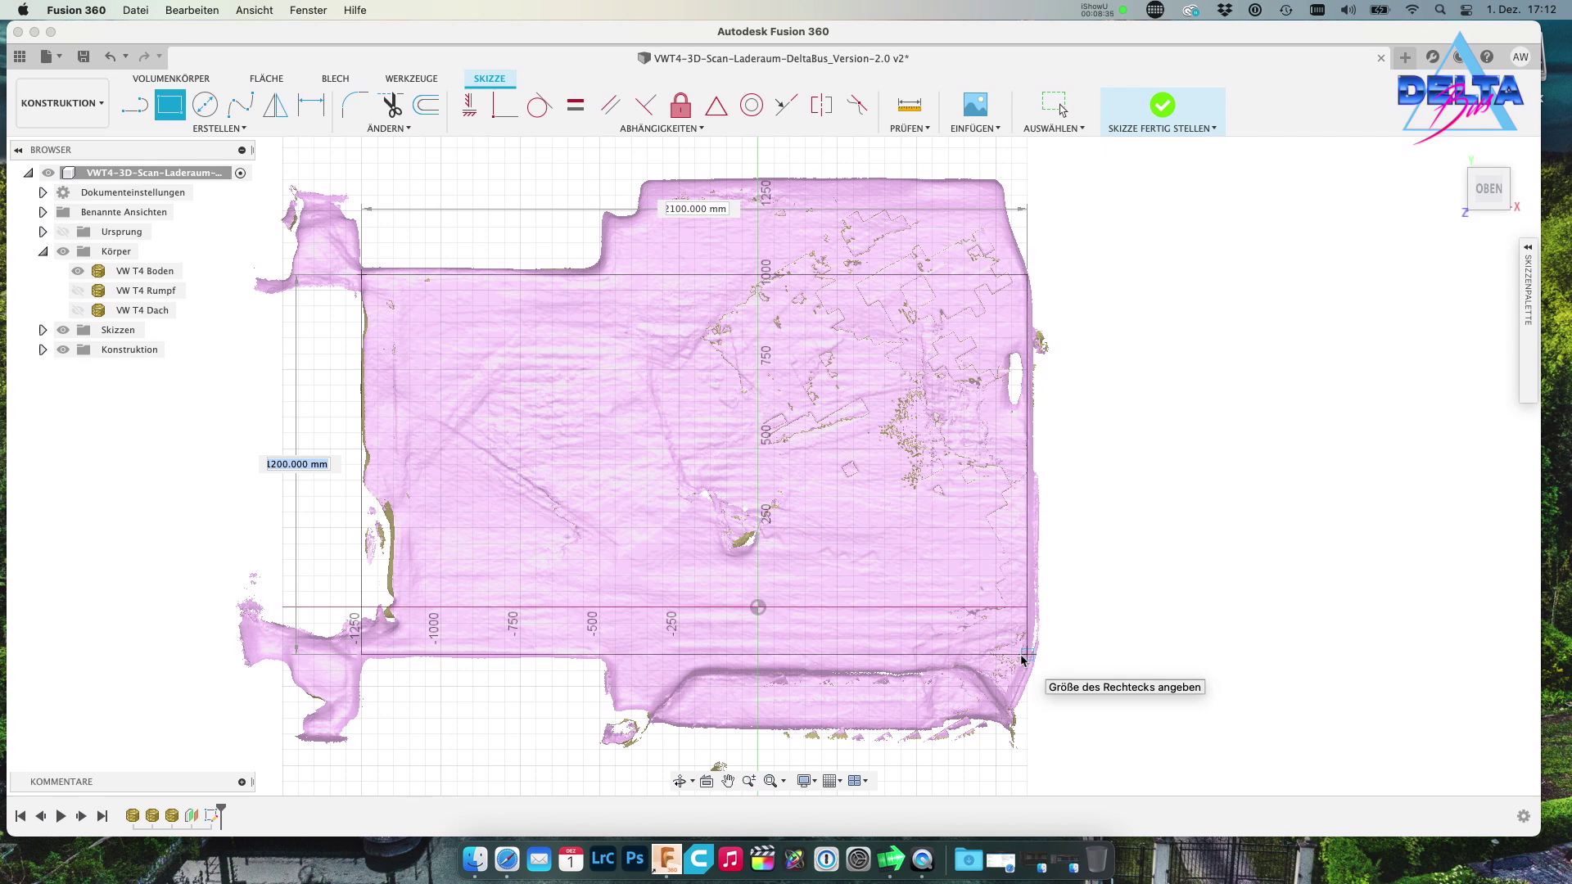
click(1021, 659)
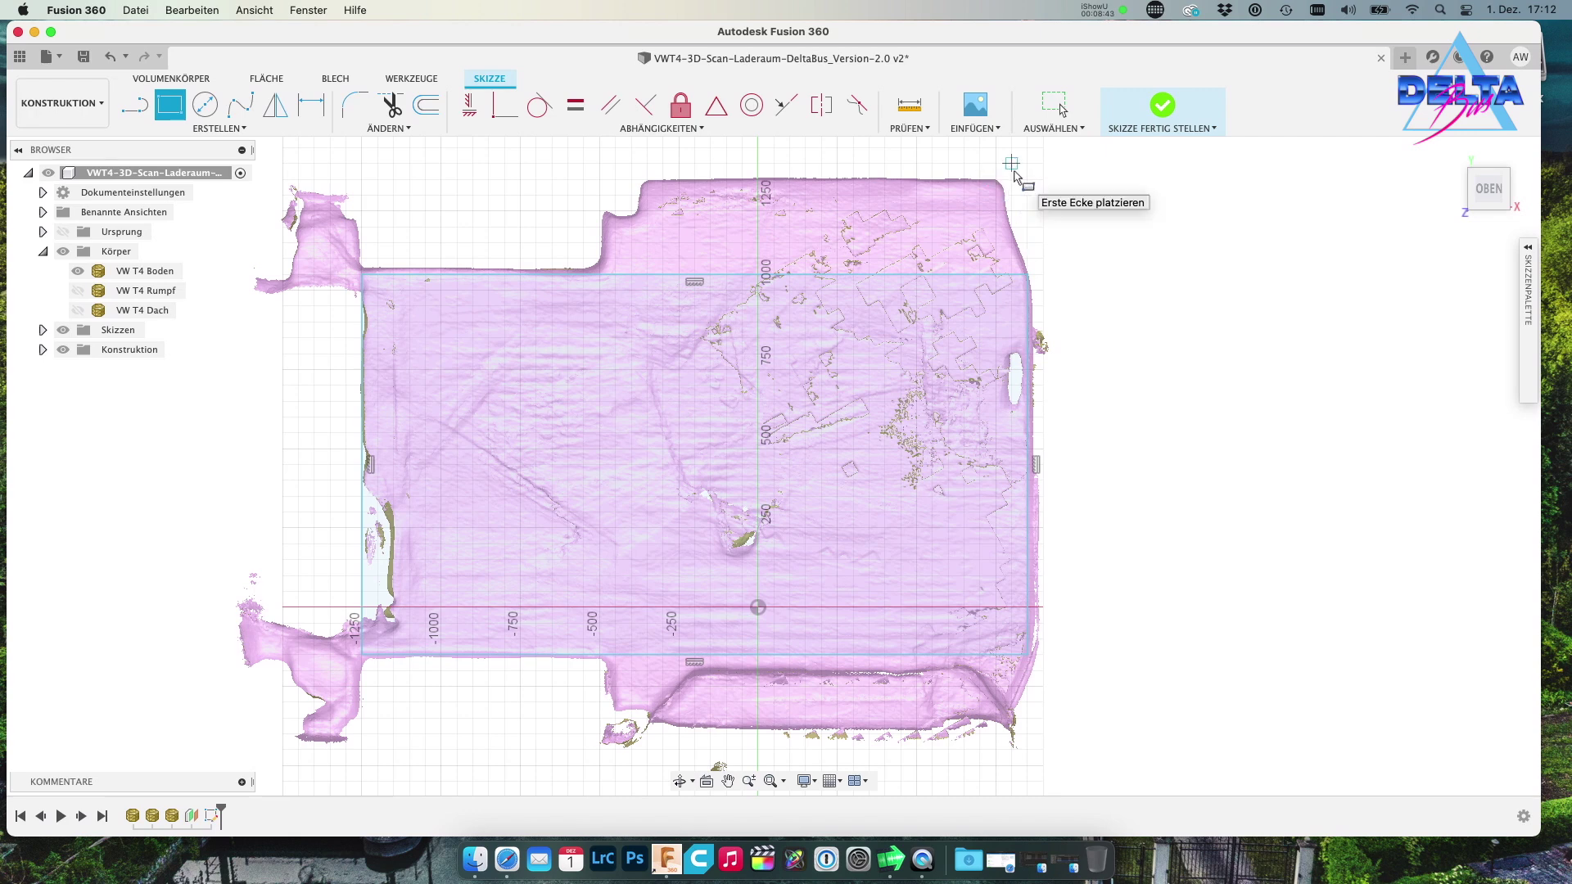
click(616, 227)
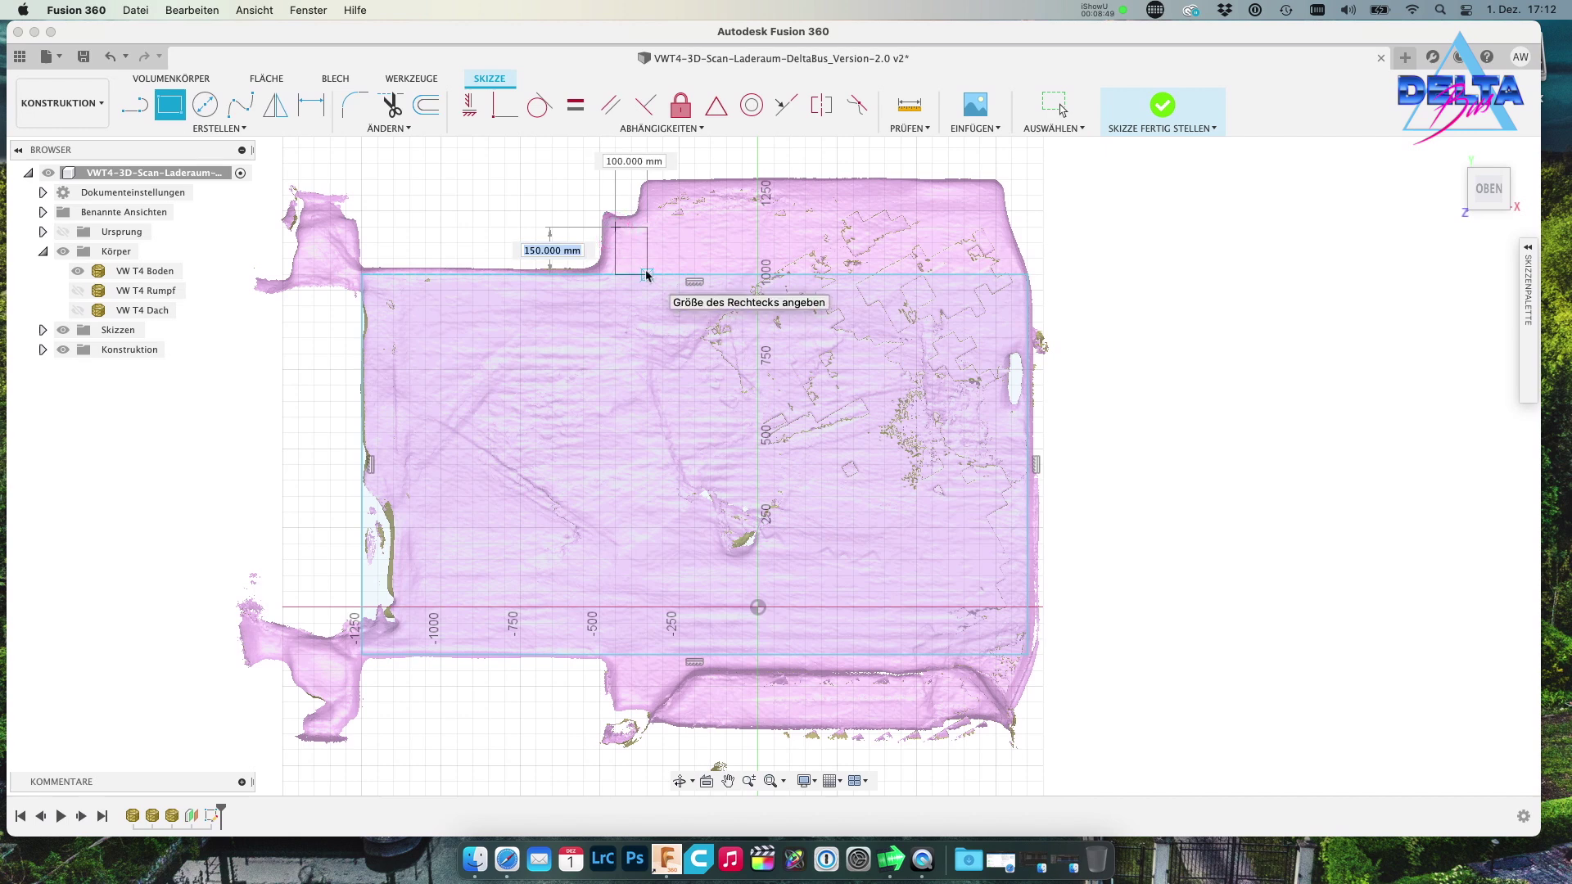
click(647, 275)
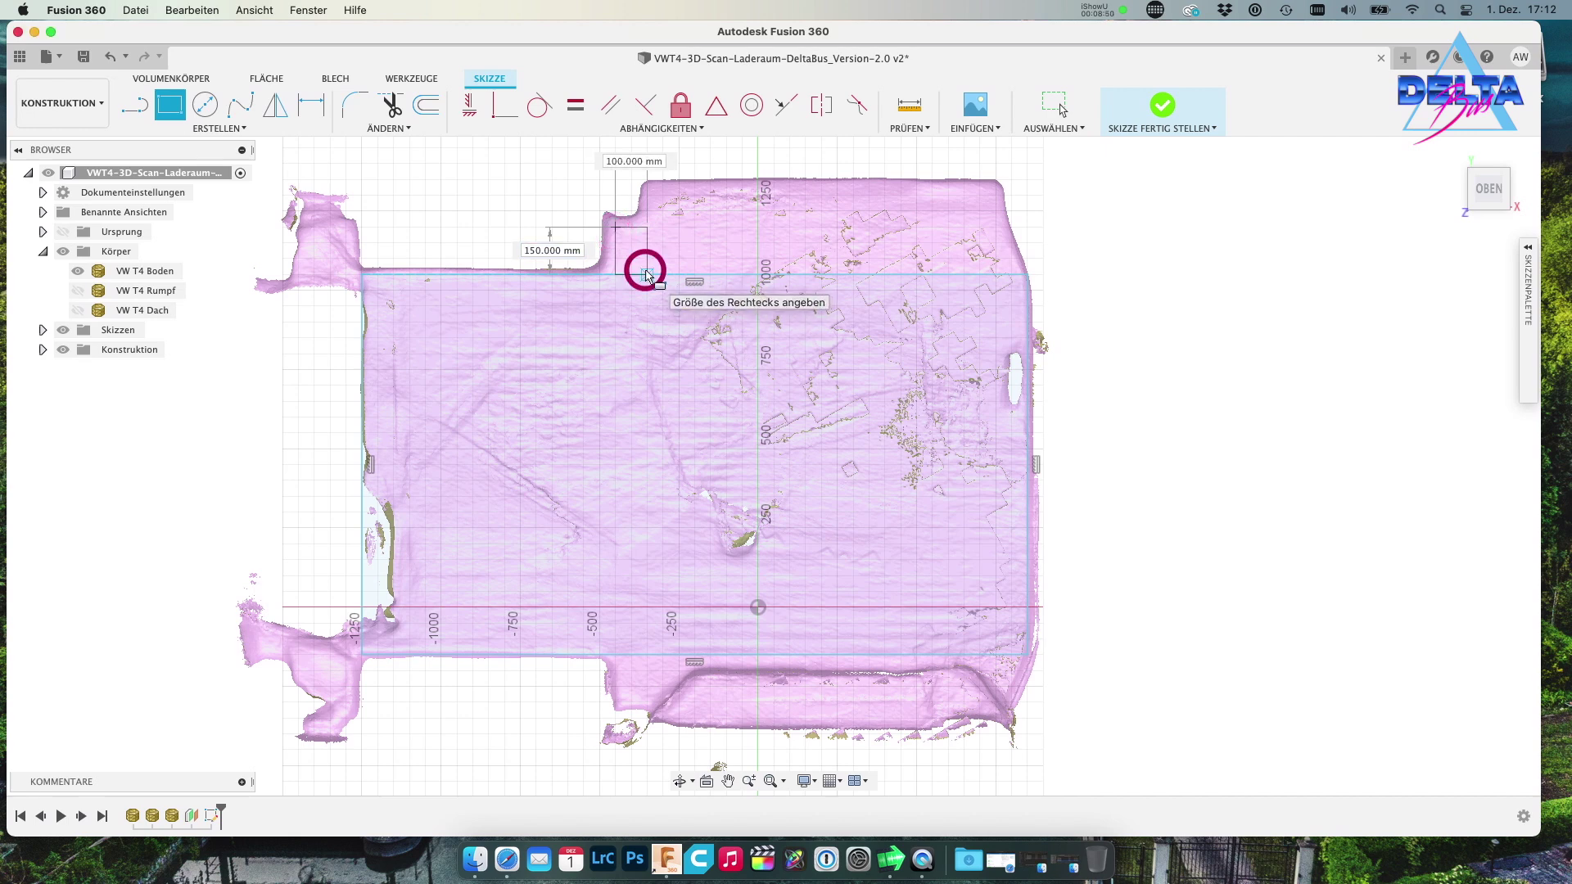
Add the upper floor section rectangle and a 100×150 mm rectangle at the bottom notch
click(646, 178)
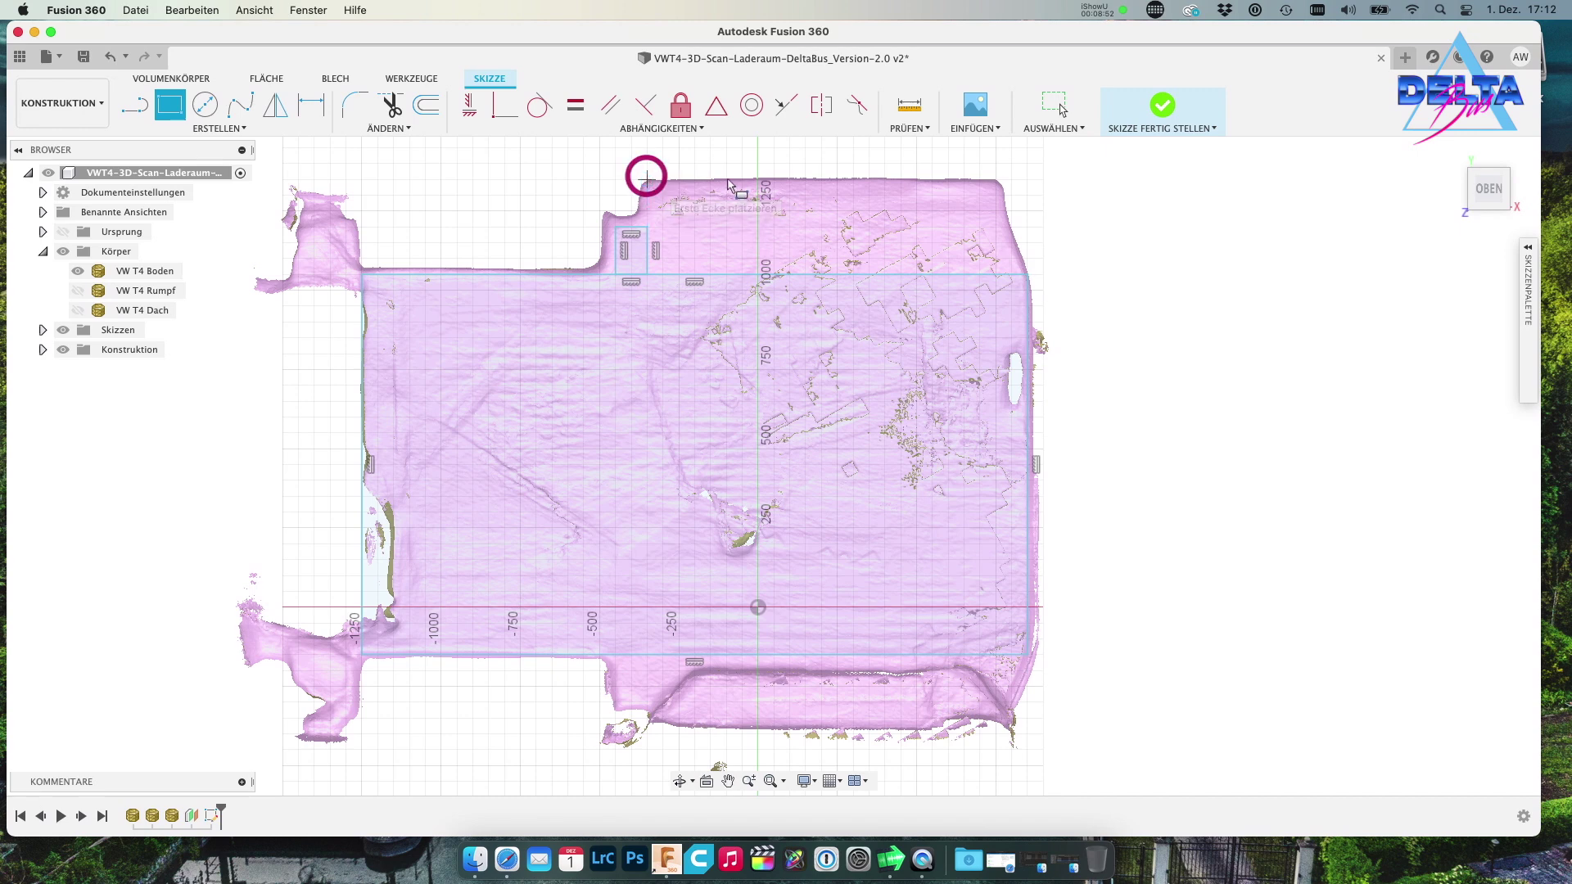
click(996, 182)
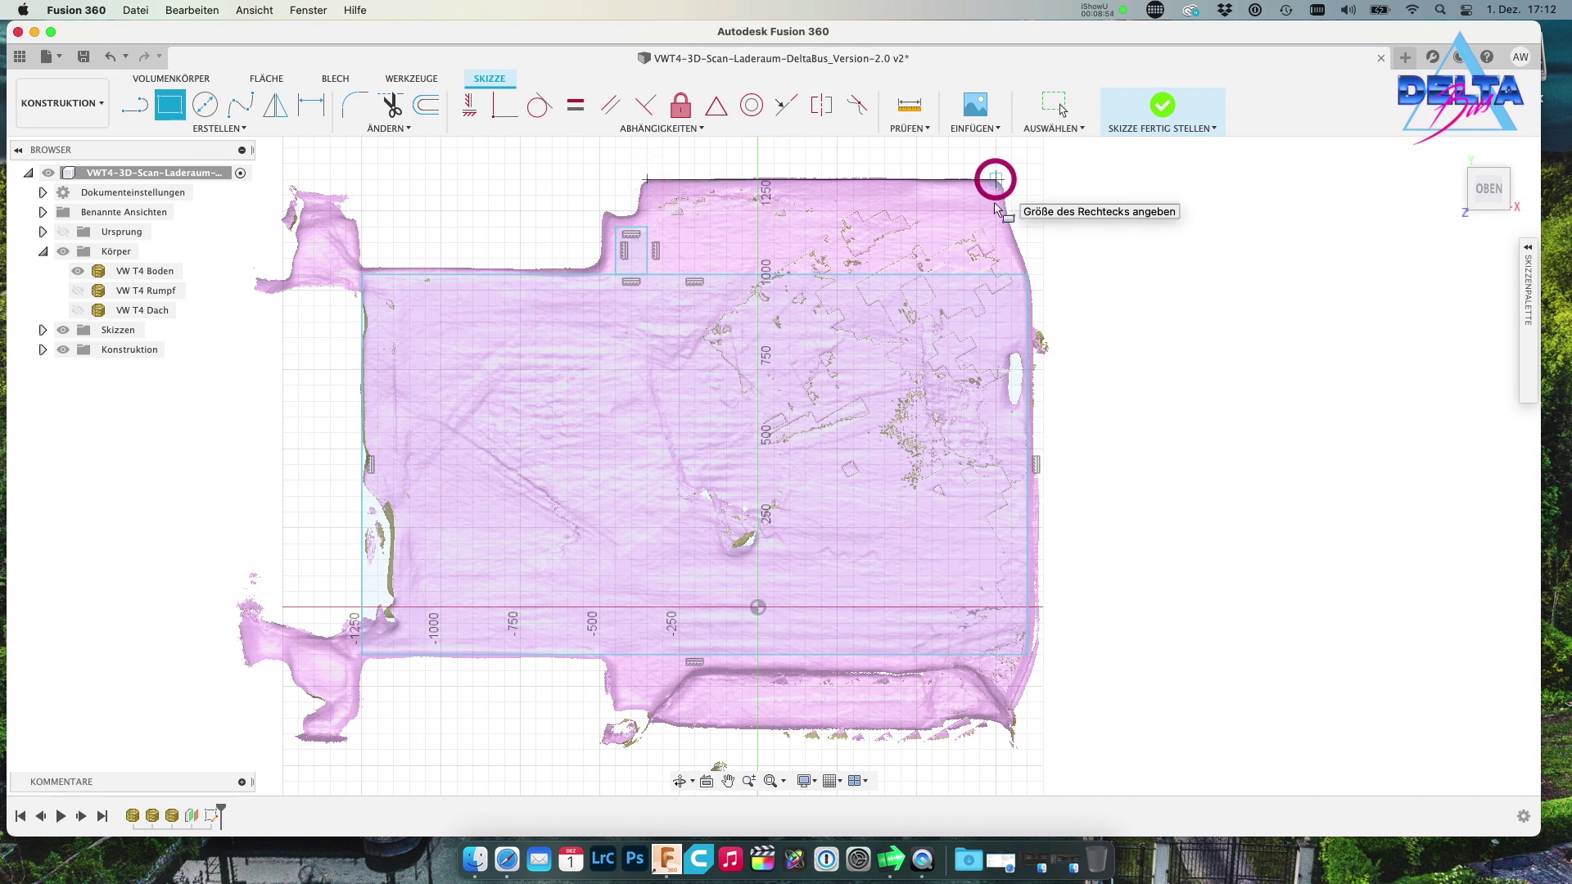
click(1003, 280)
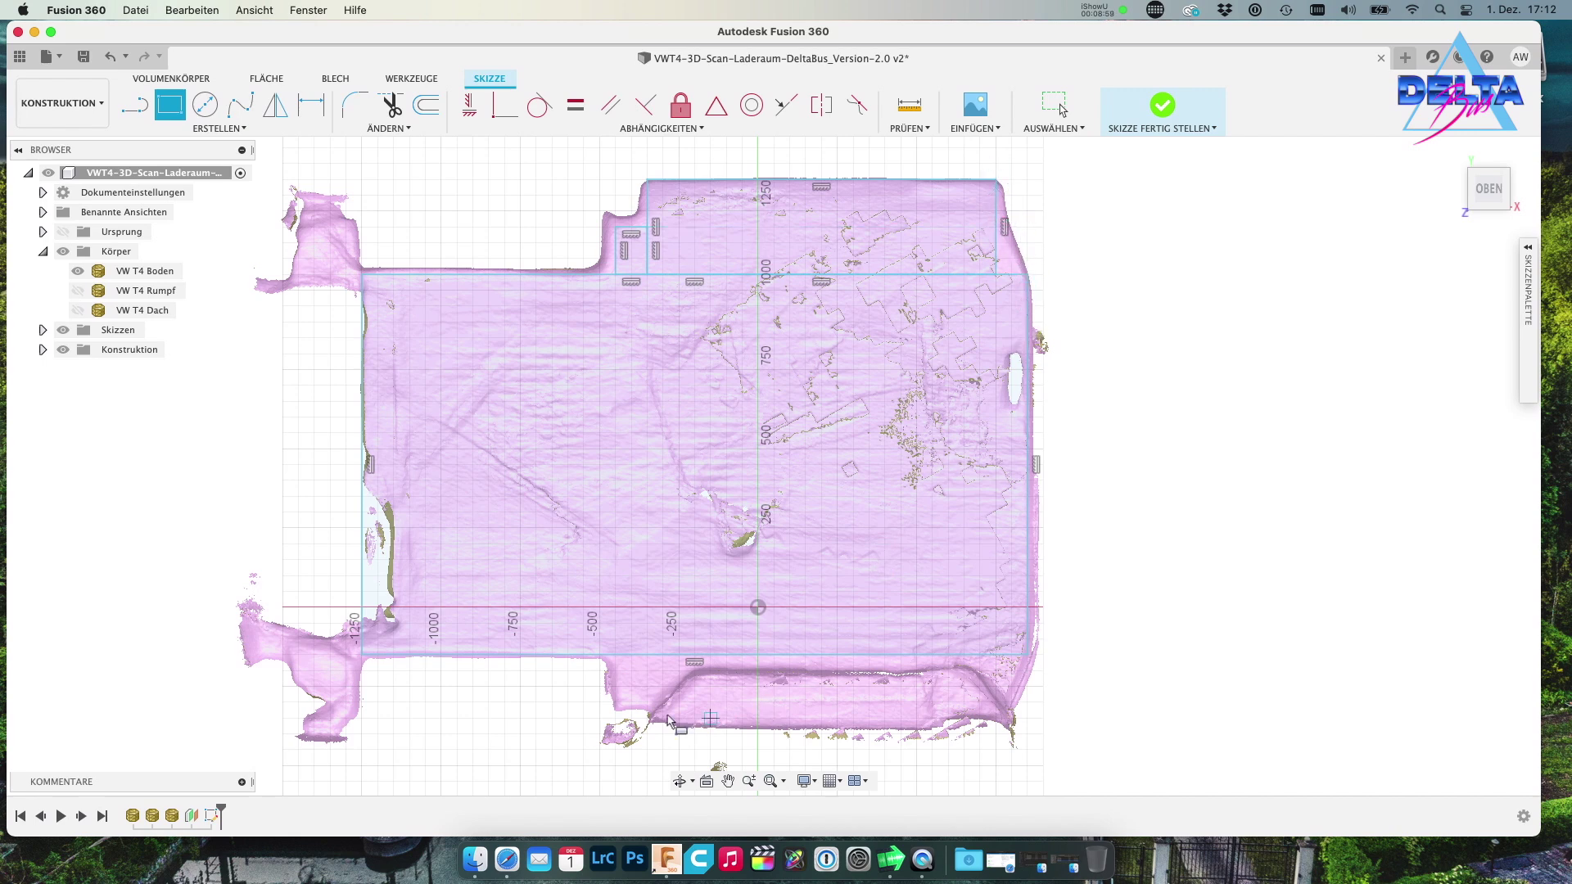
click(615, 655)
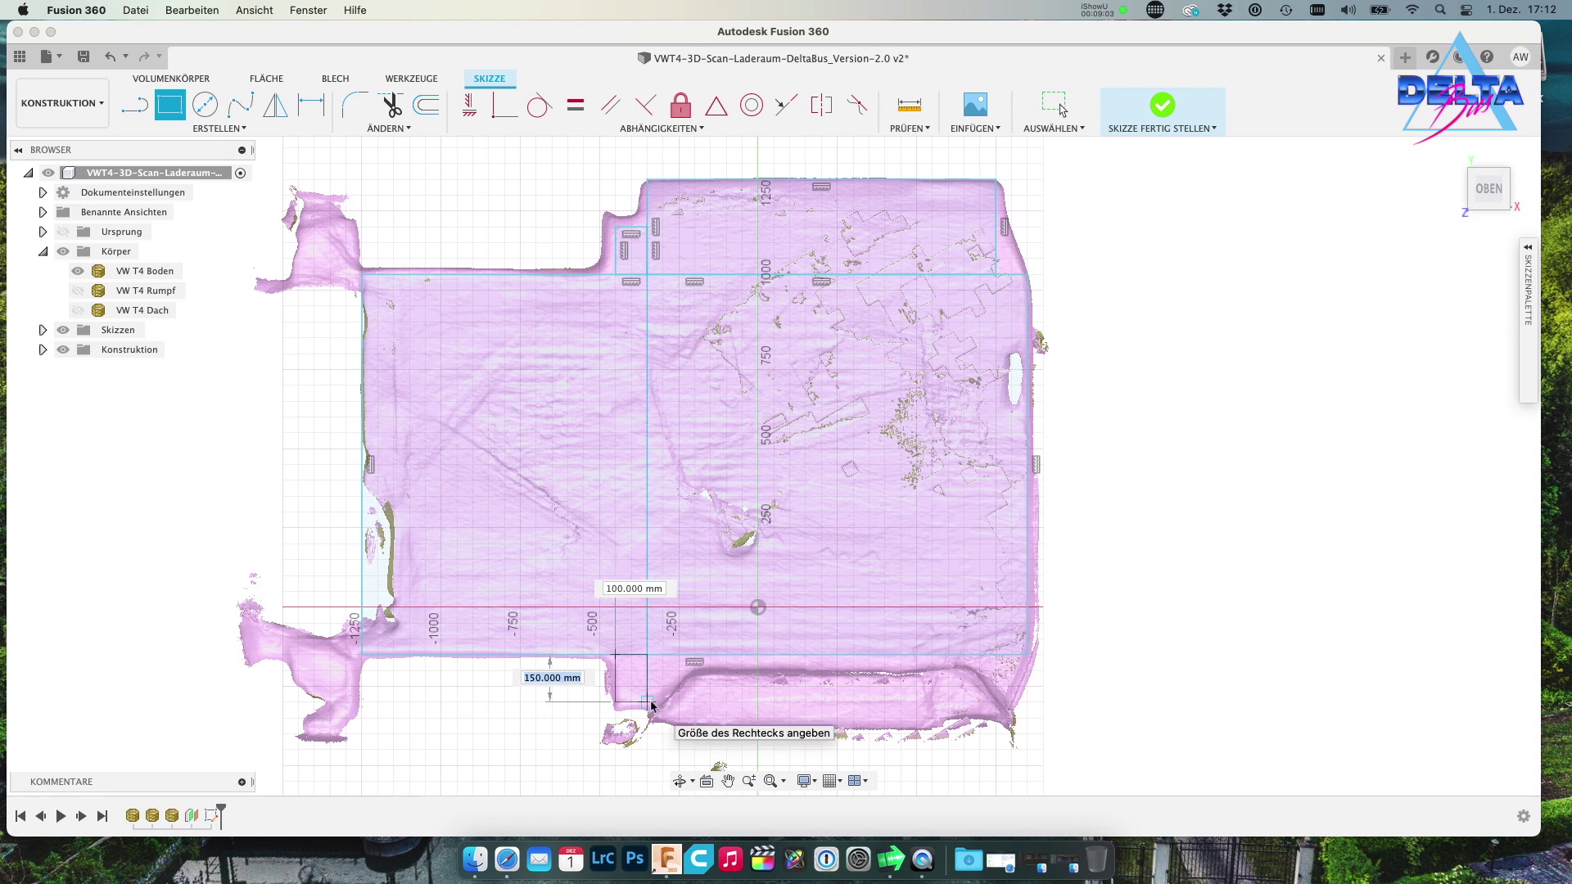
click(649, 702)
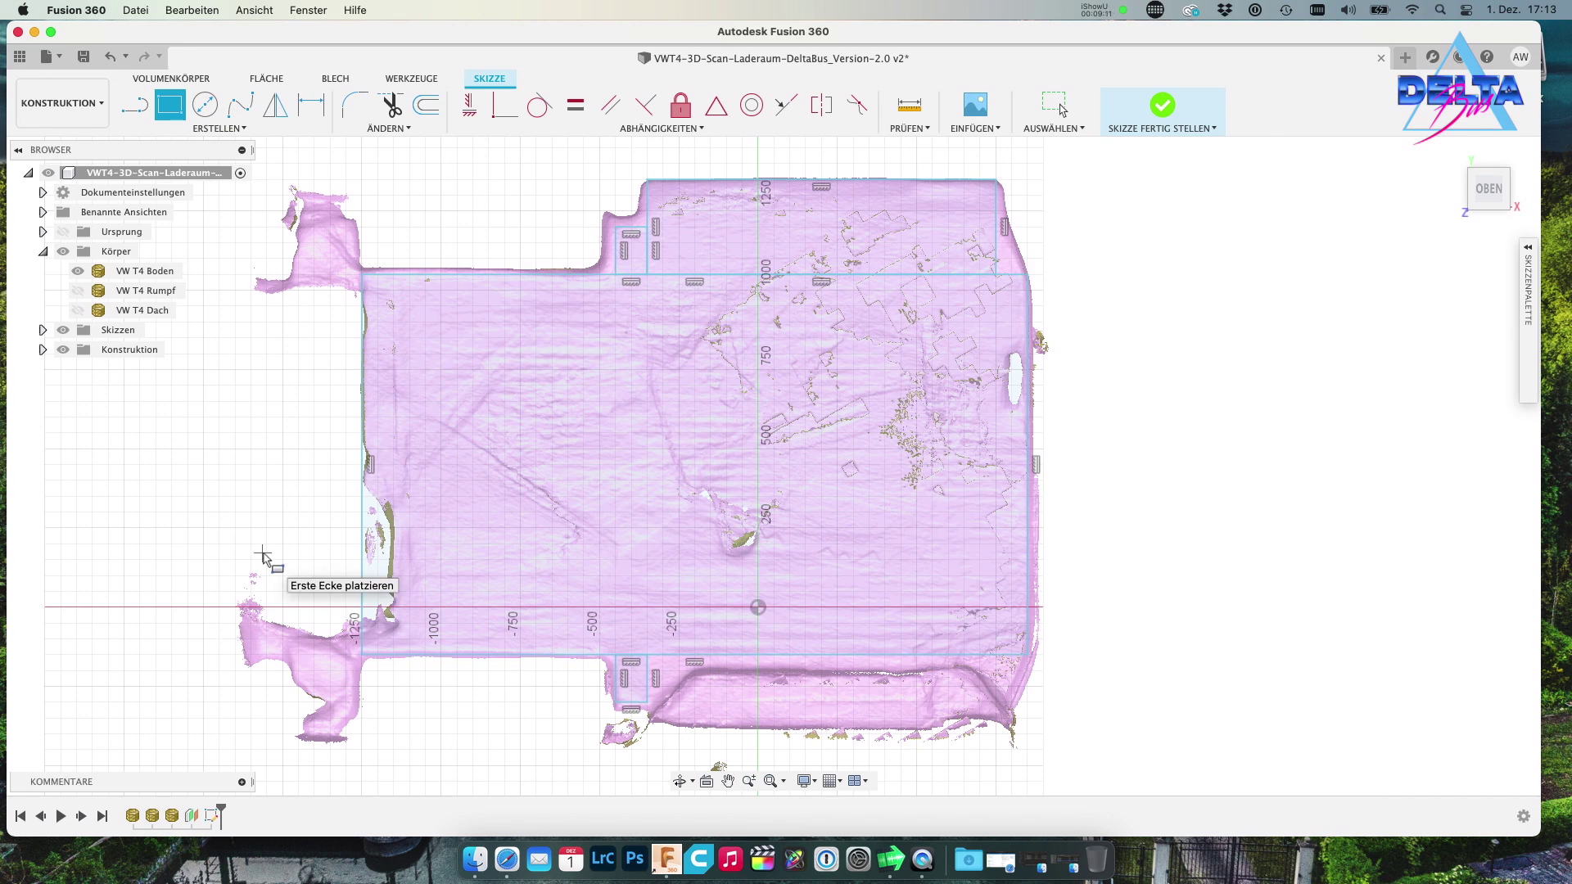
click(910, 104)
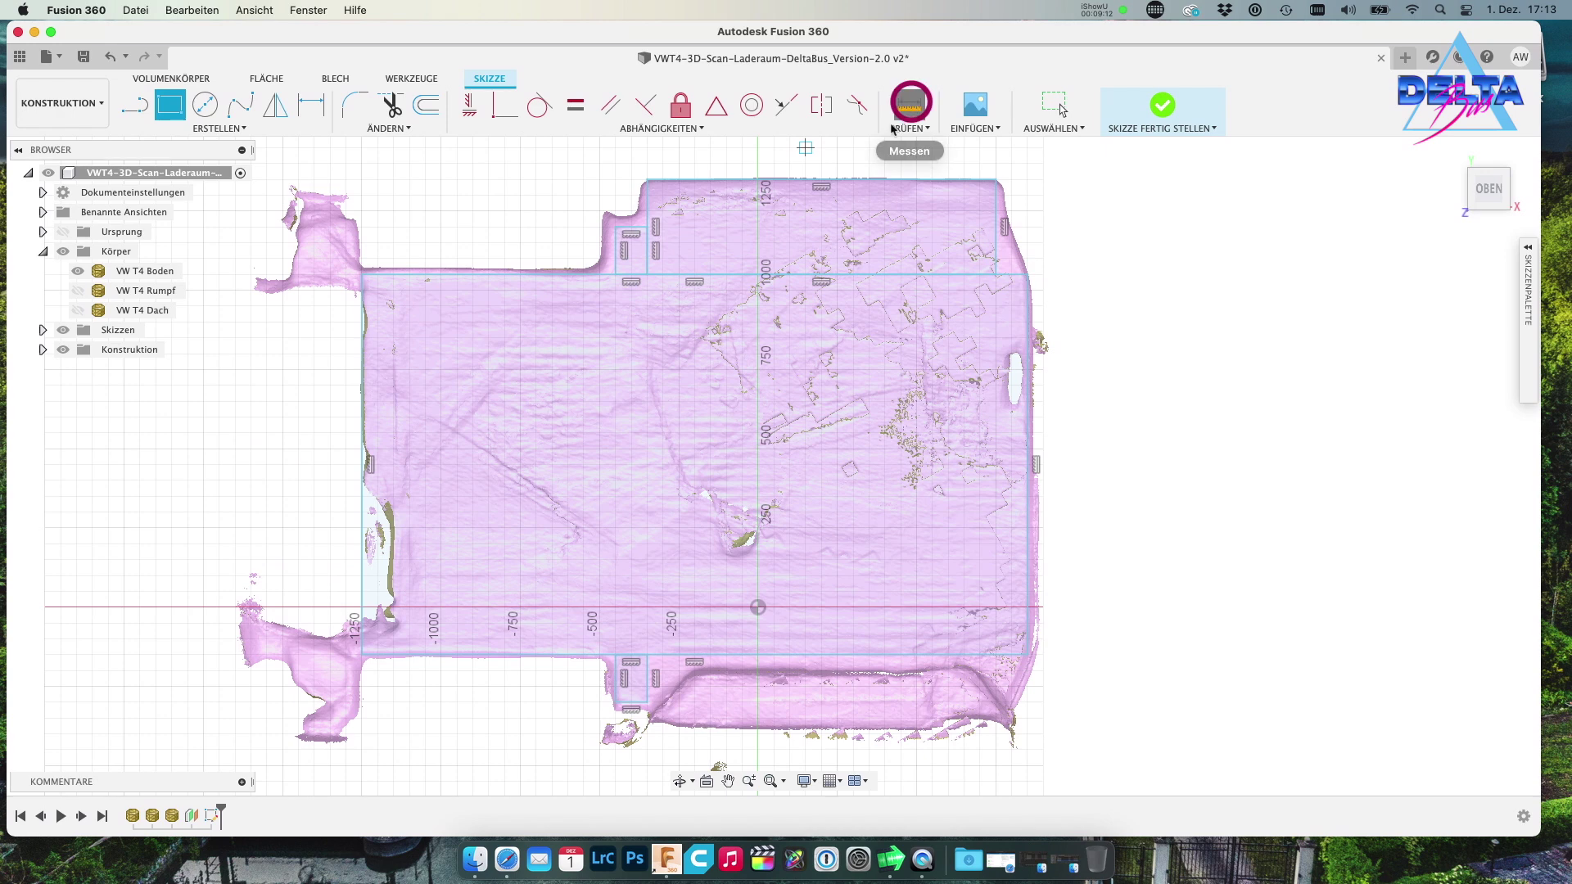
Measure from the outline's top edge to the bottom rectangle edge, reading 1500.00 mm
click(719, 181)
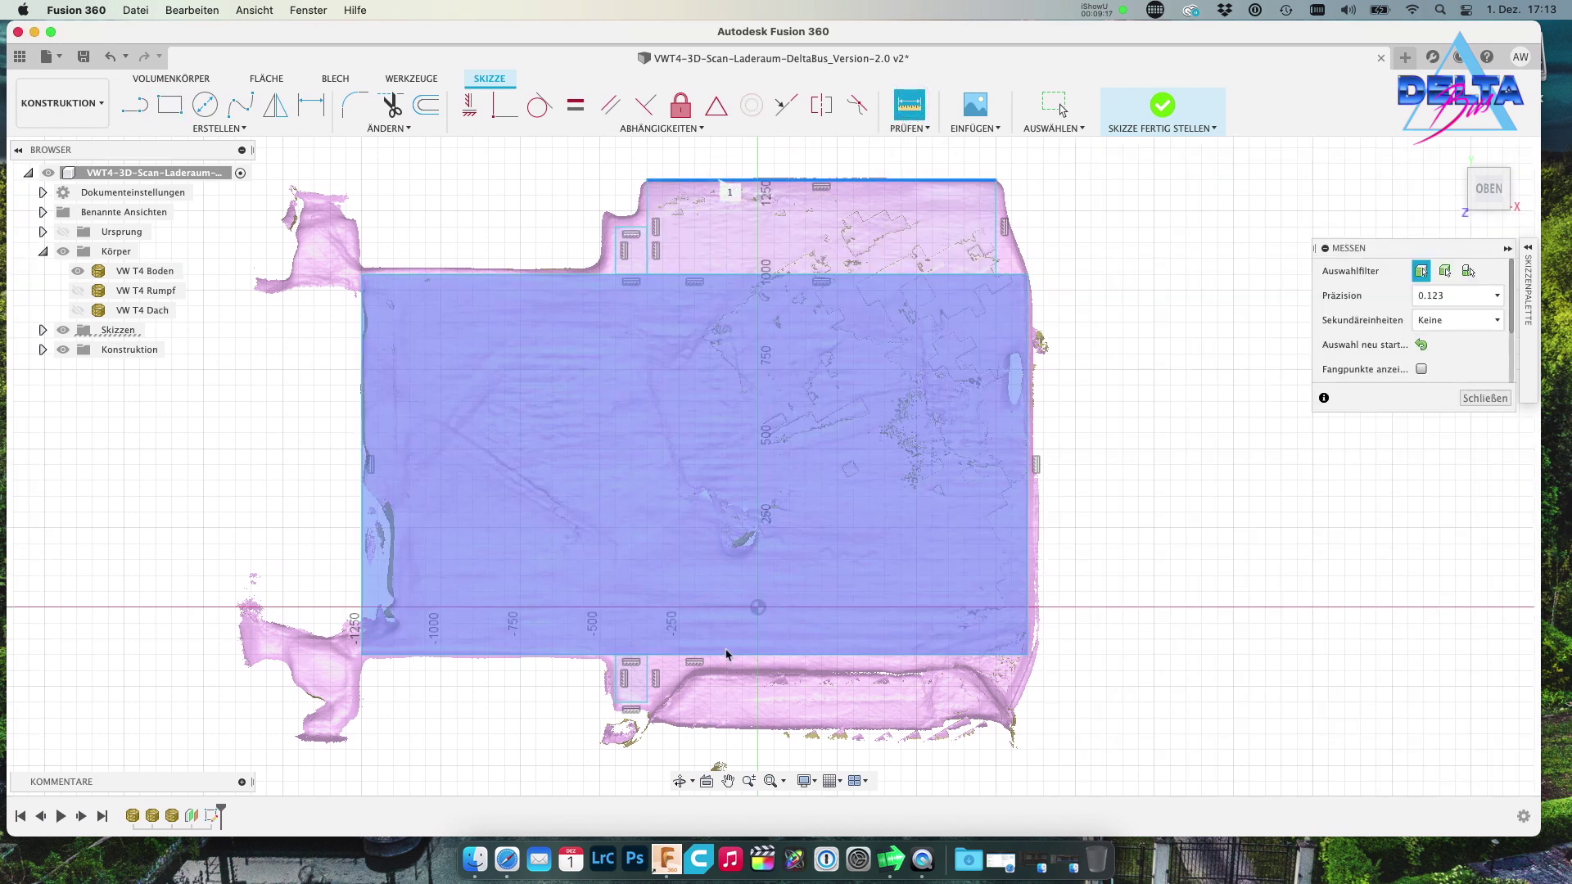
click(726, 655)
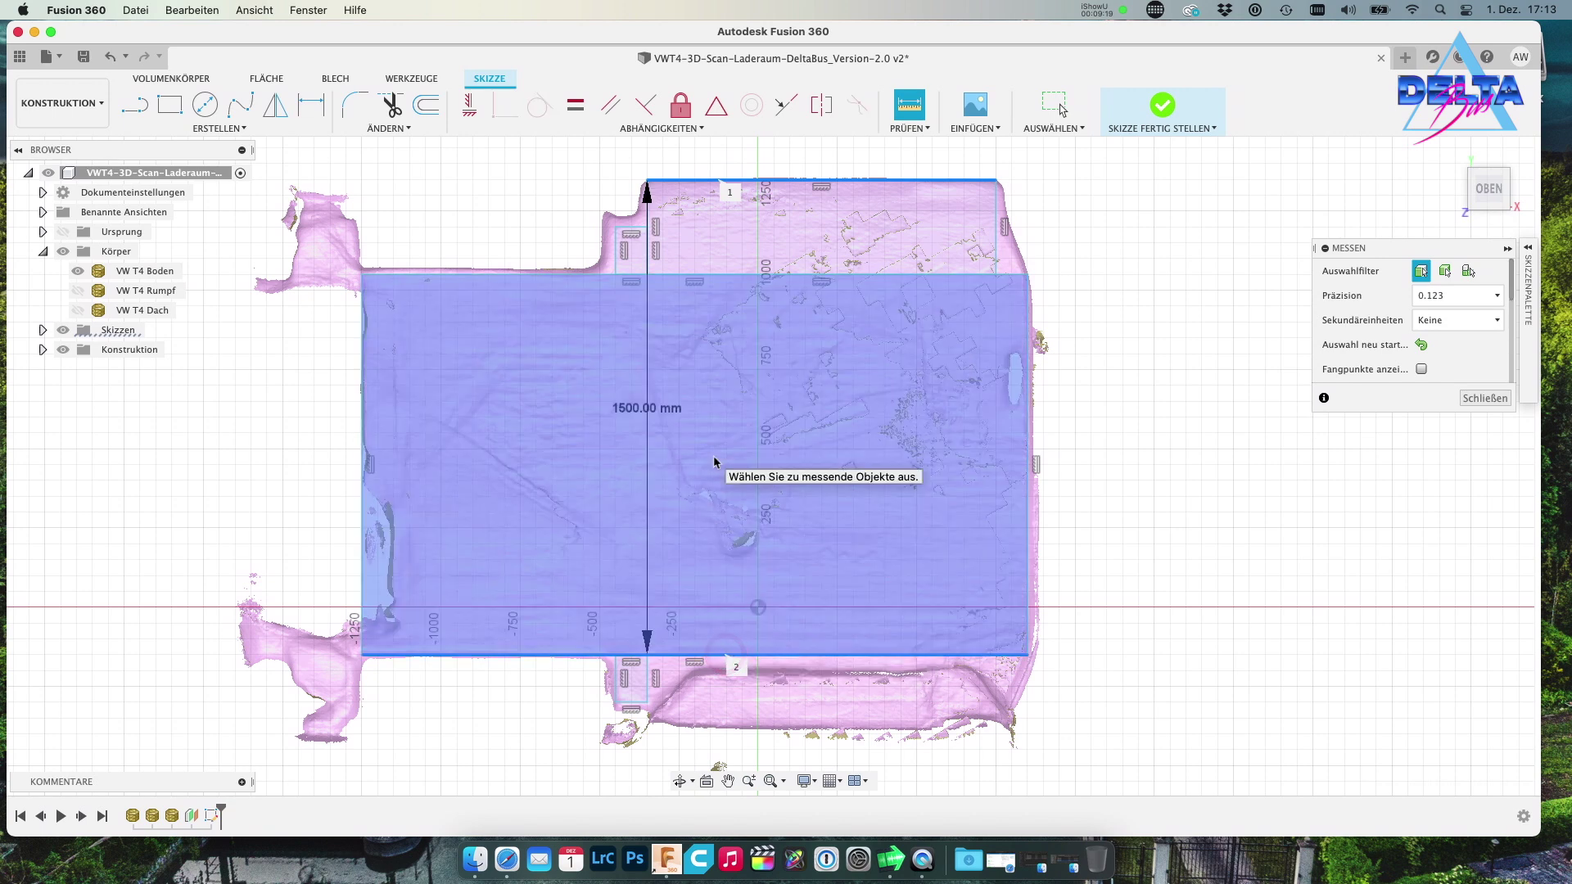
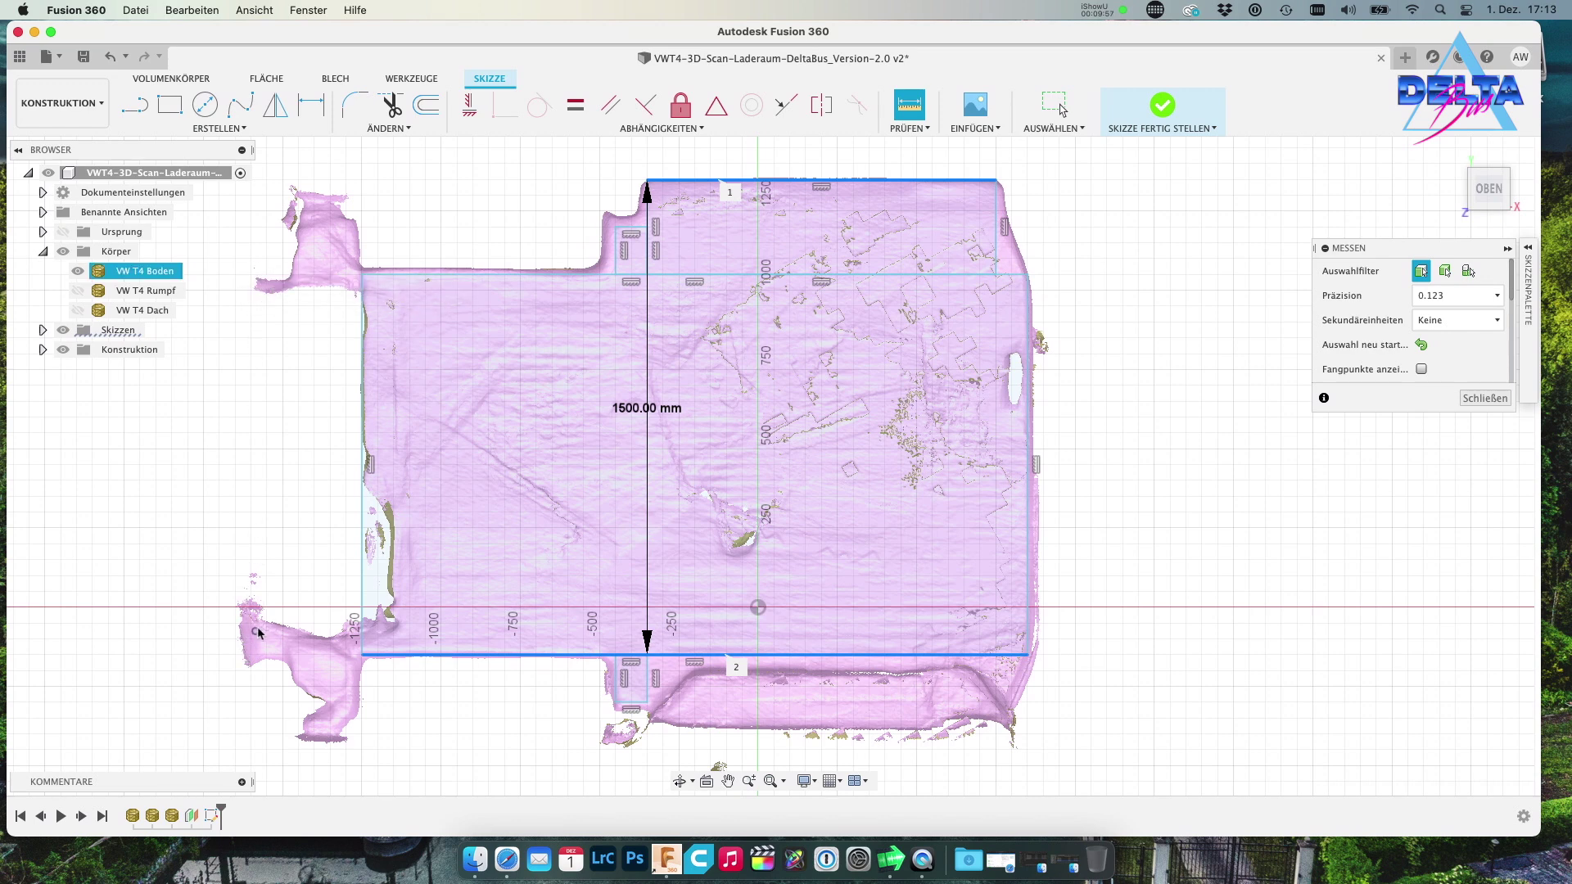
Draw a 400 × 1200 mm 2-point rectangle anchored at the cargo floor's lower-left end
click(170, 104)
click(361, 654)
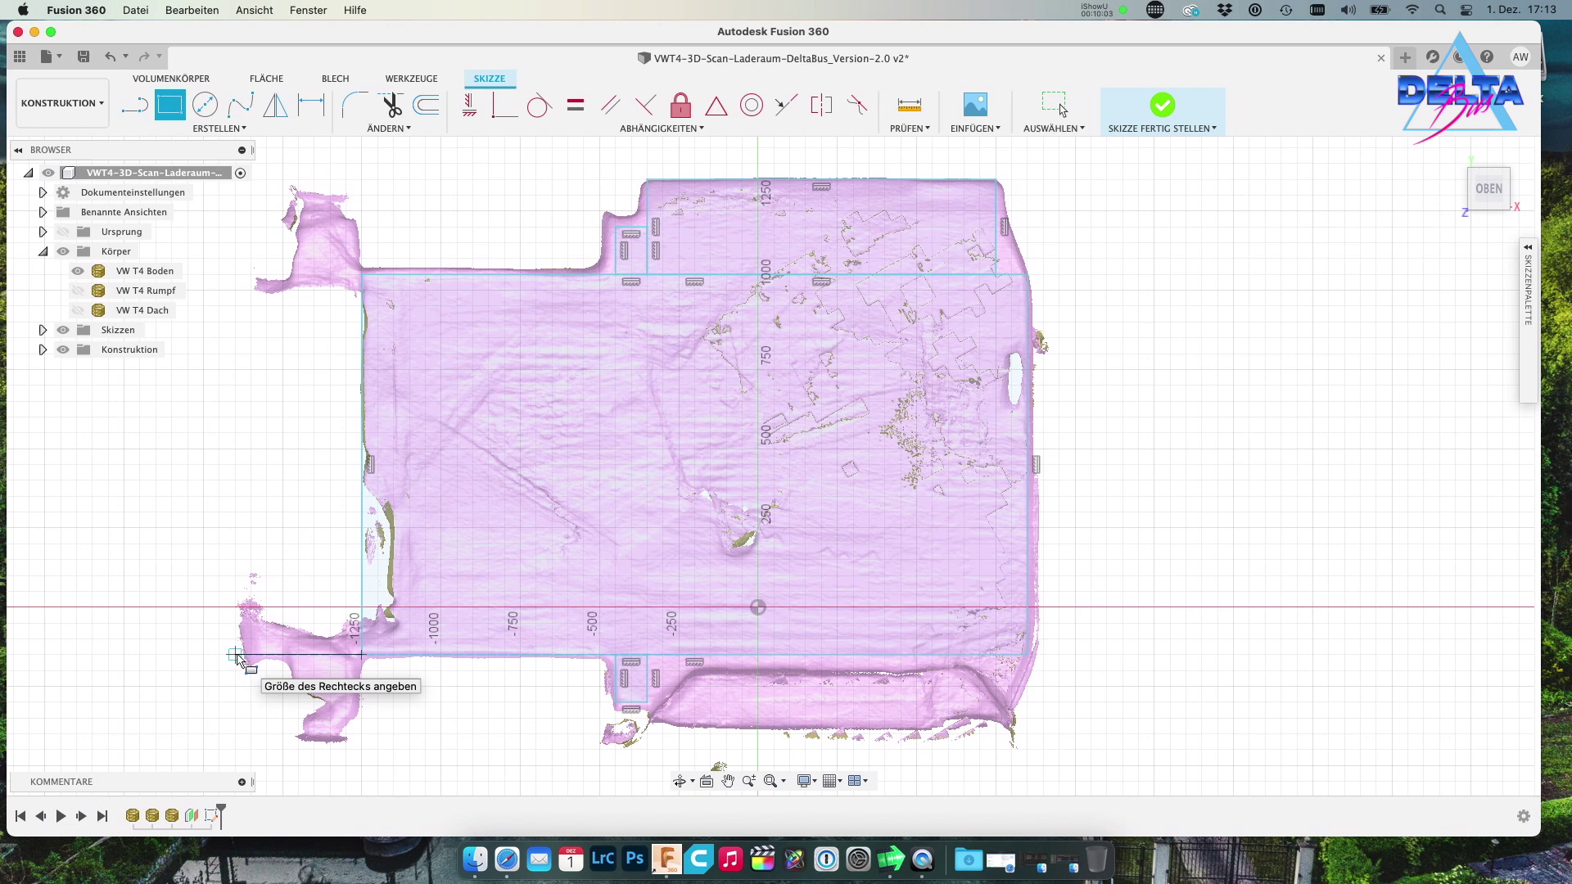
click(236, 642)
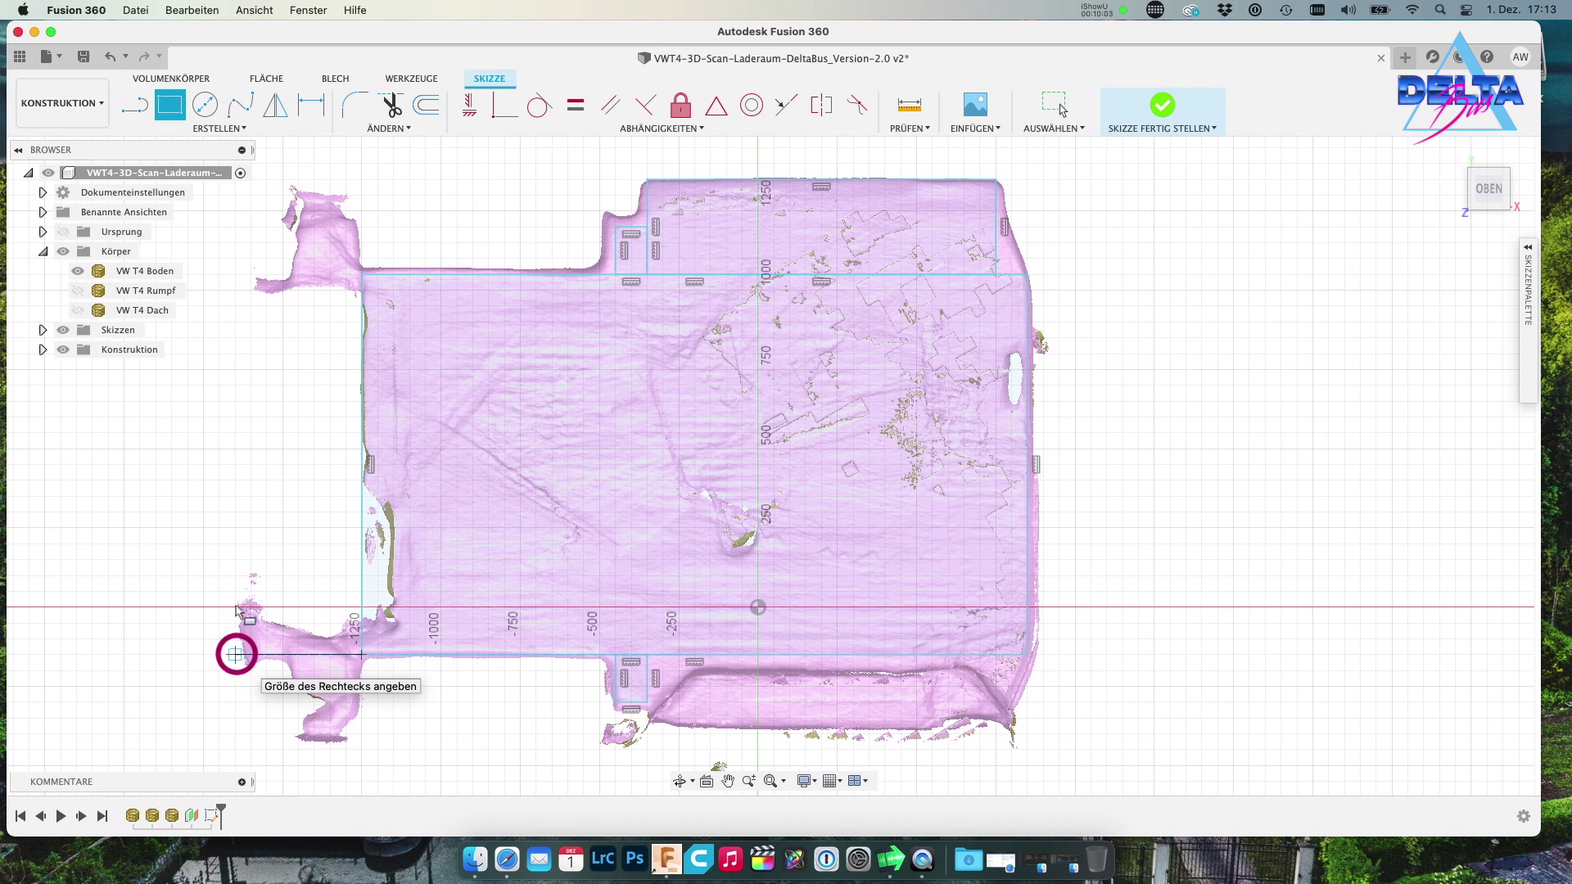
click(236, 275)
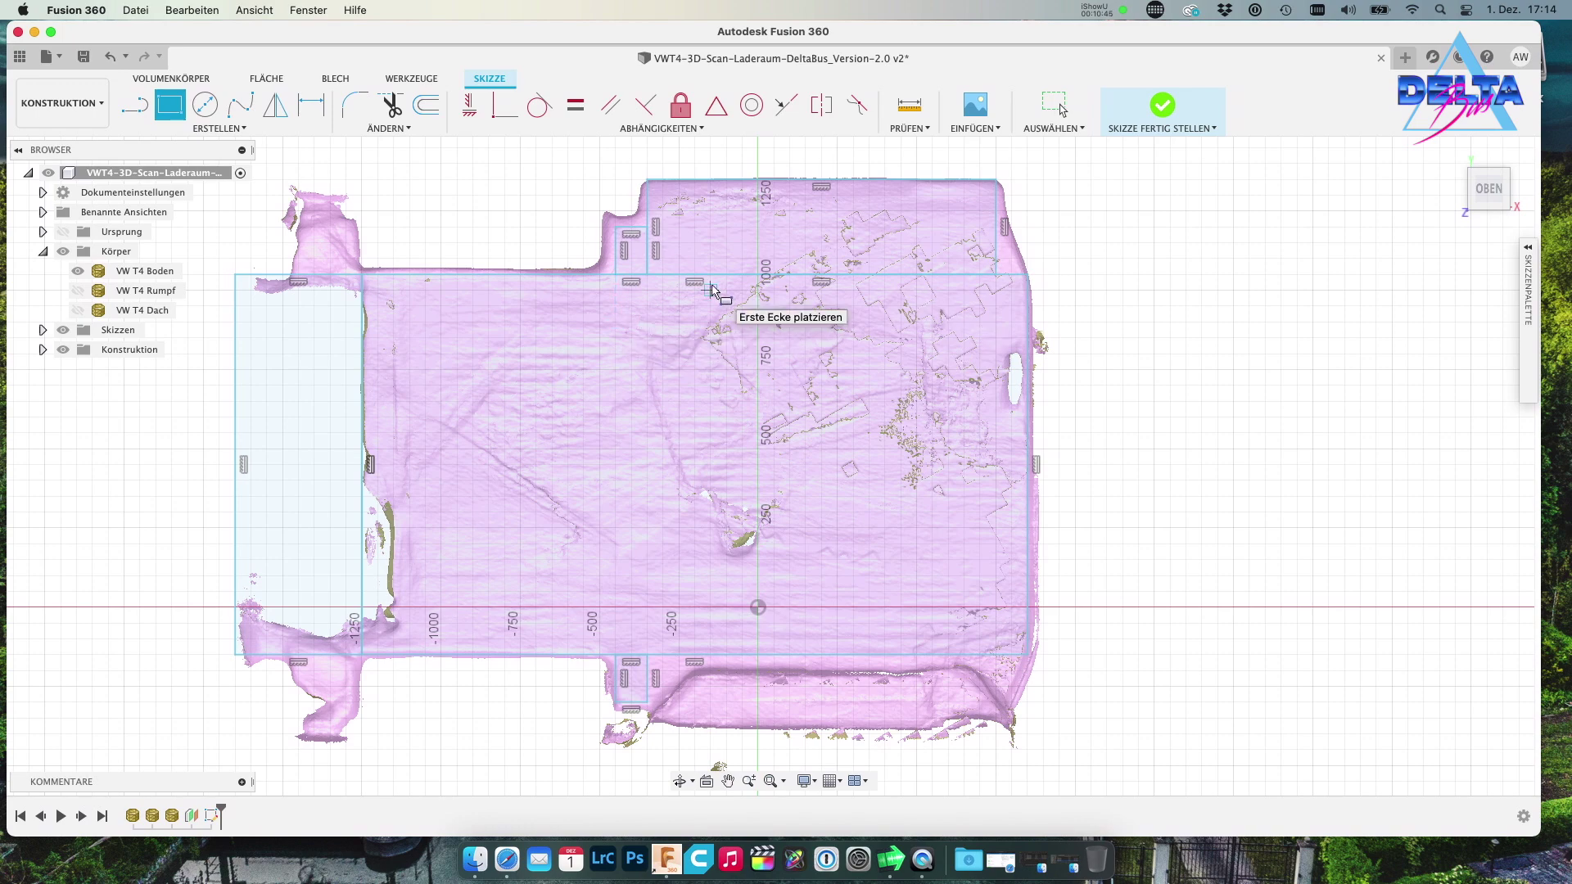
From the home view, show the VW T4 Rumpf and VW T4 Dach scans and orbit to the van's left side
click(1453, 152)
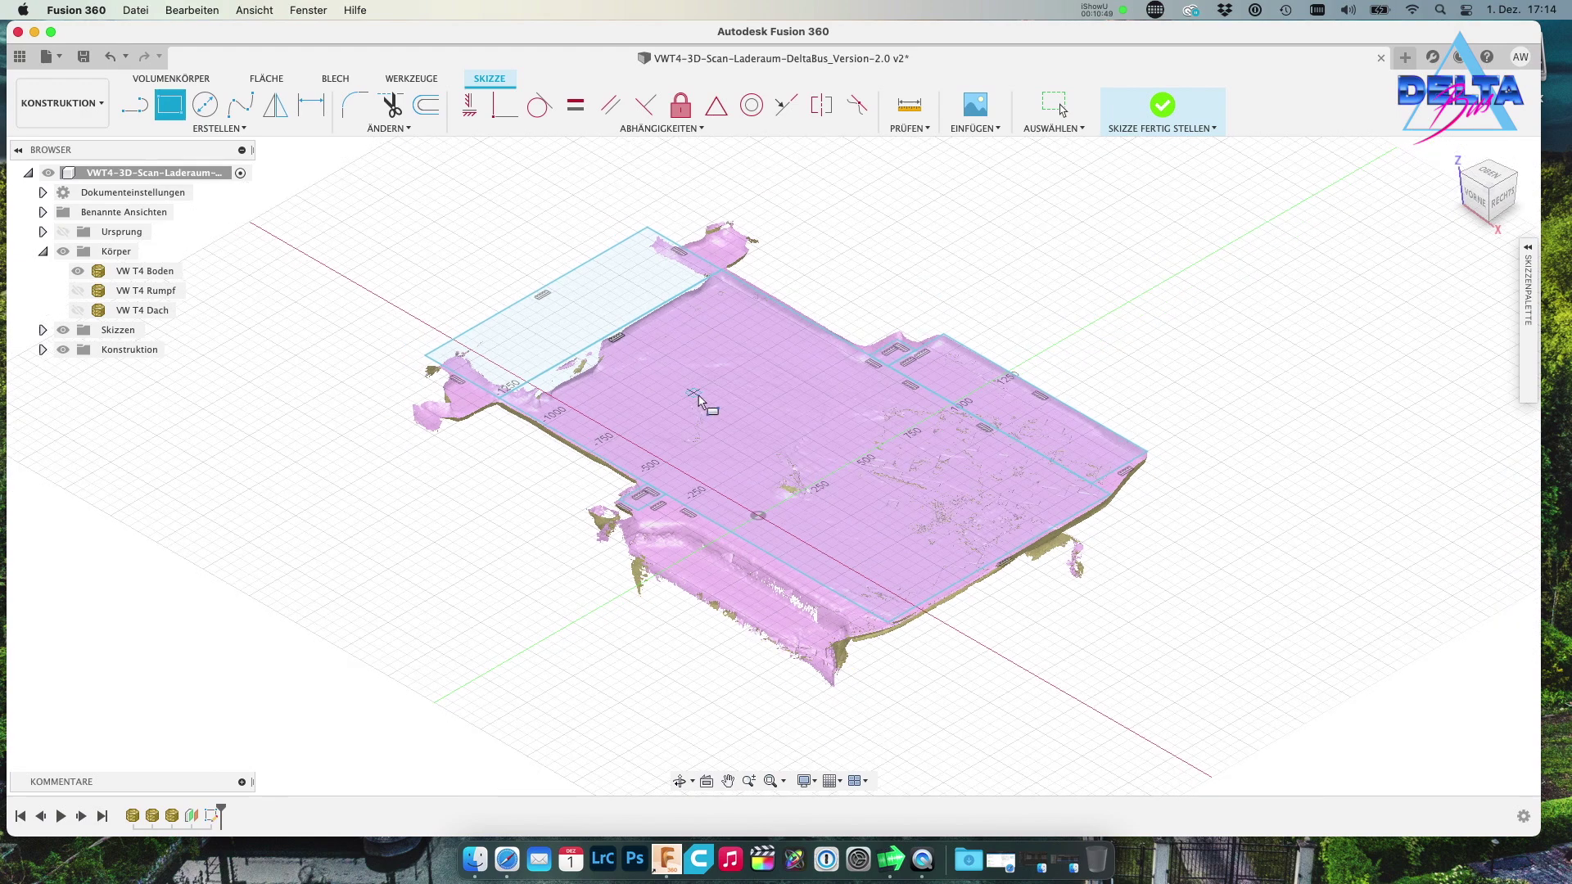
scroll(720, 381, up, 2)
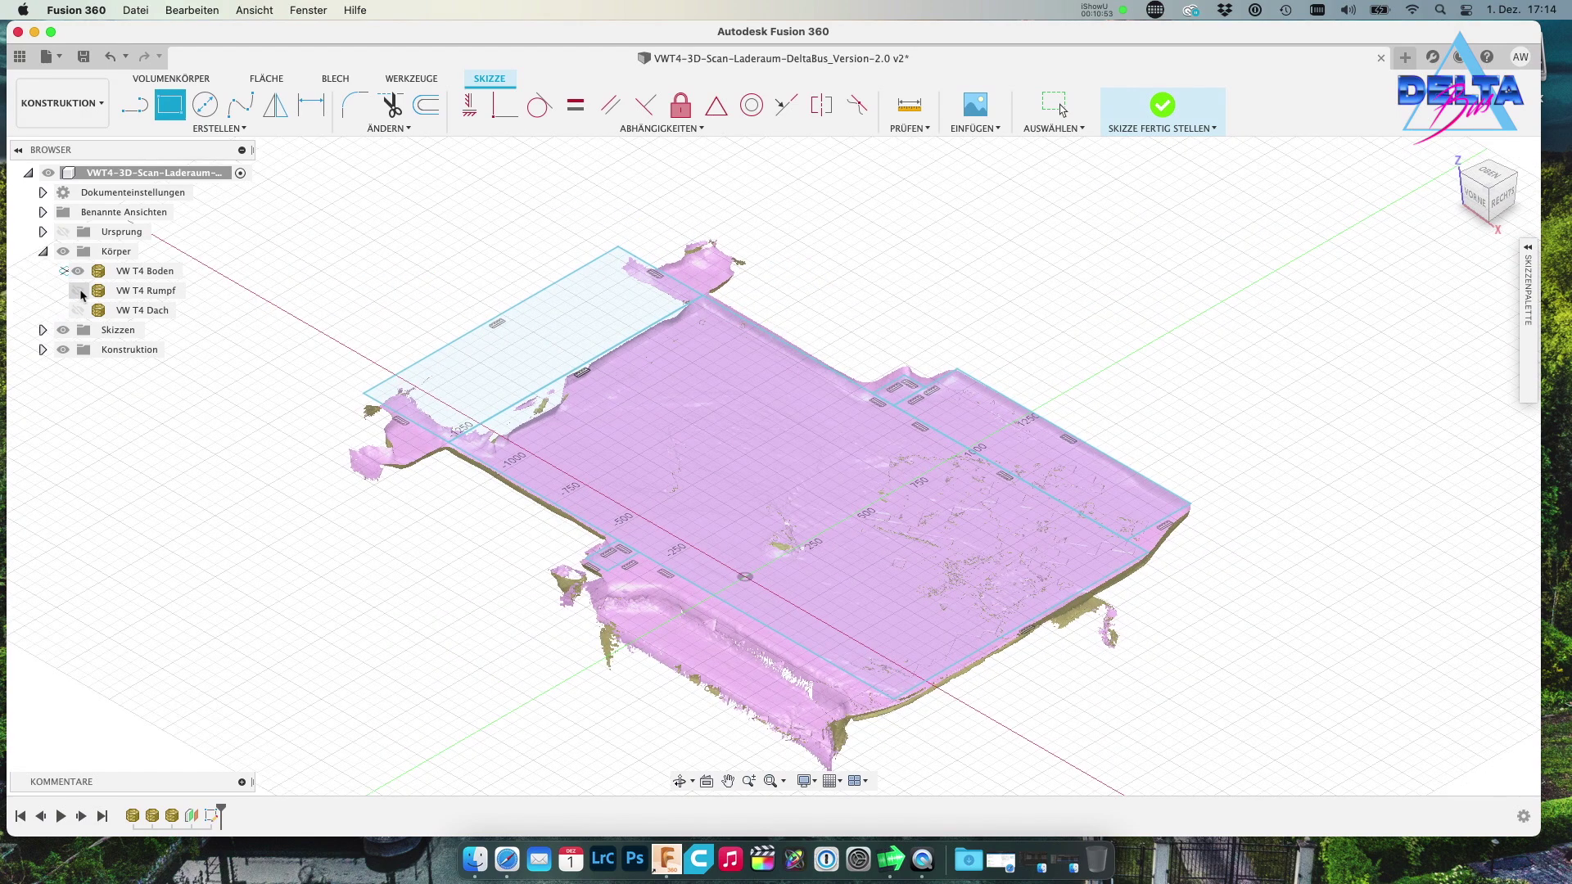
click(78, 291)
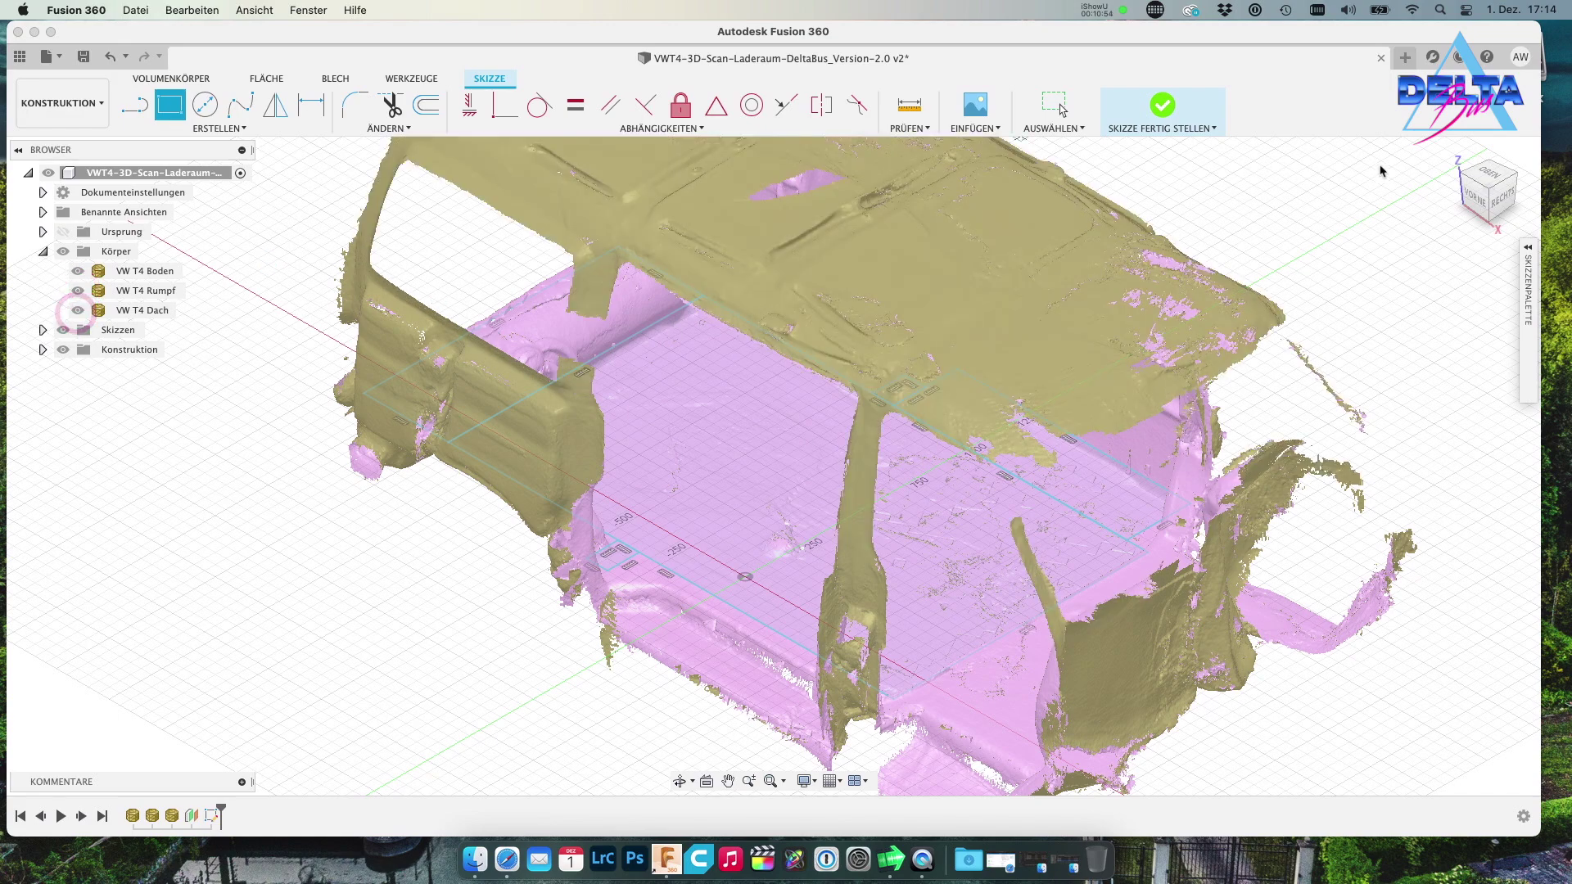
click(1487, 203)
mouse_move(1487, 204)
mouse_down()
mouse_move(770, 186)
mouse_move(775, 165)
mouse_move(744, 183)
mouse_move(952, 203)
mouse_move(785, 203)
mouse_move(744, 185)
mouse_up()
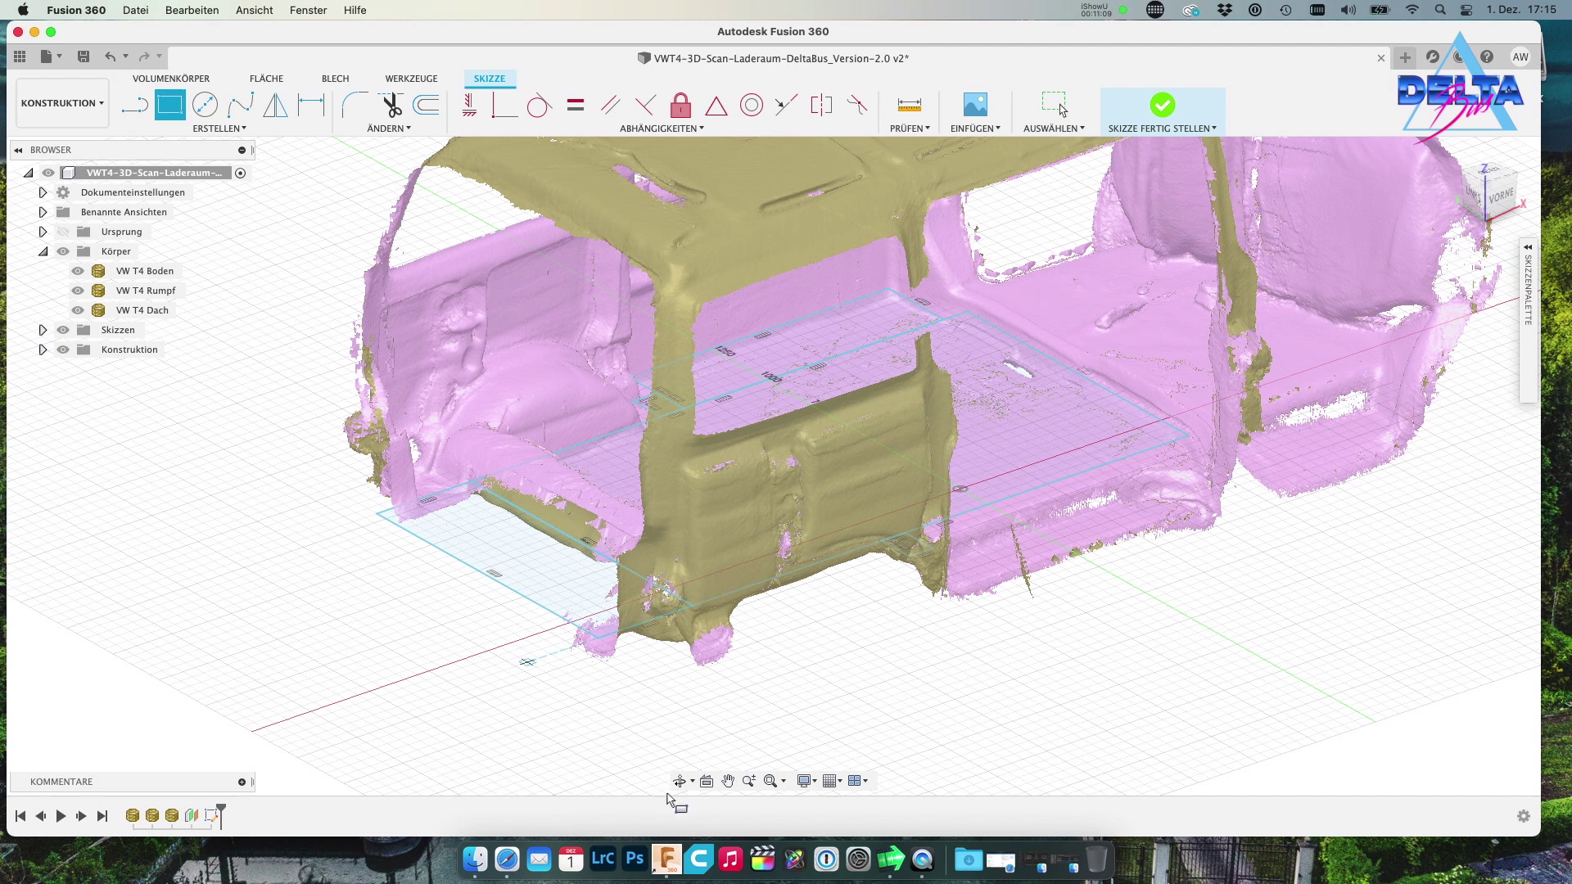
Pan and zoom to centre the floor sketch within the van body and roof
click(728, 781)
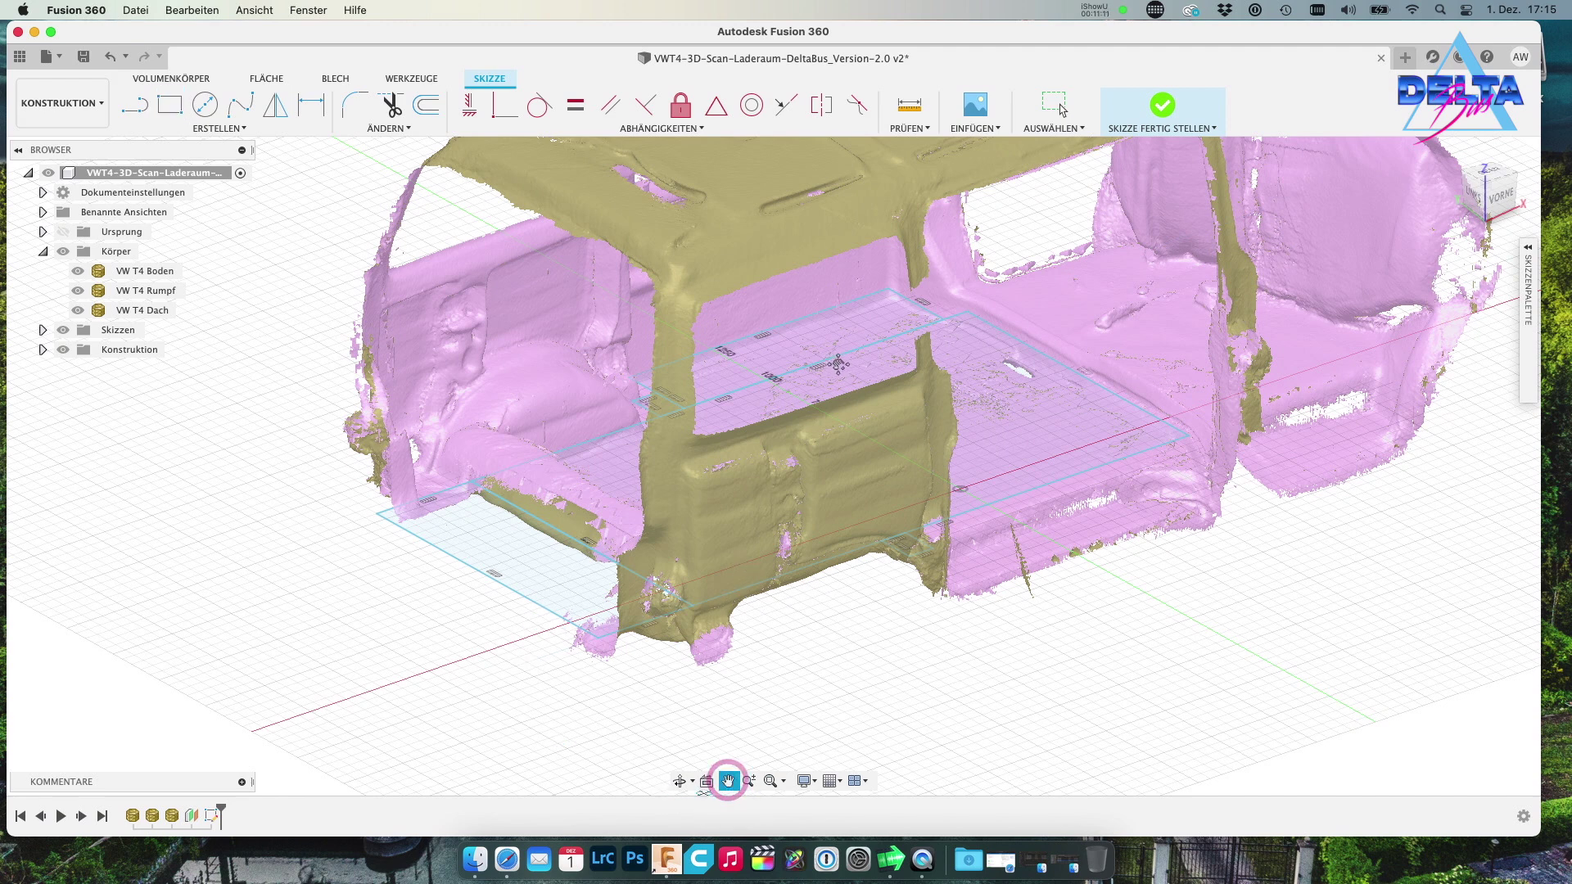
drag(835, 364, 636, 449)
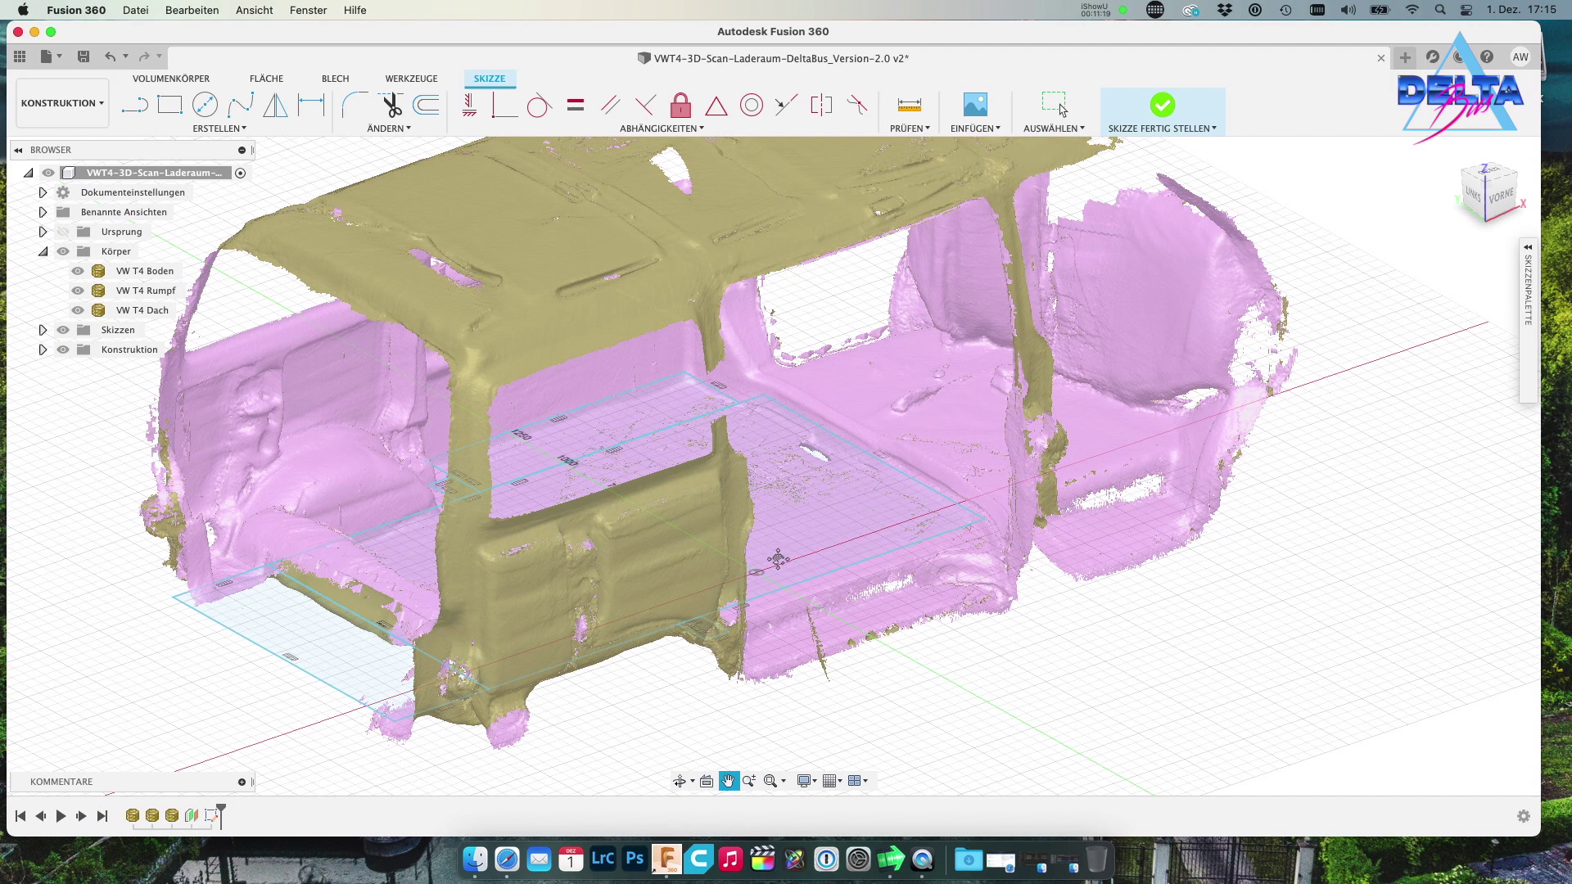
scroll(784, 558, up, 2)
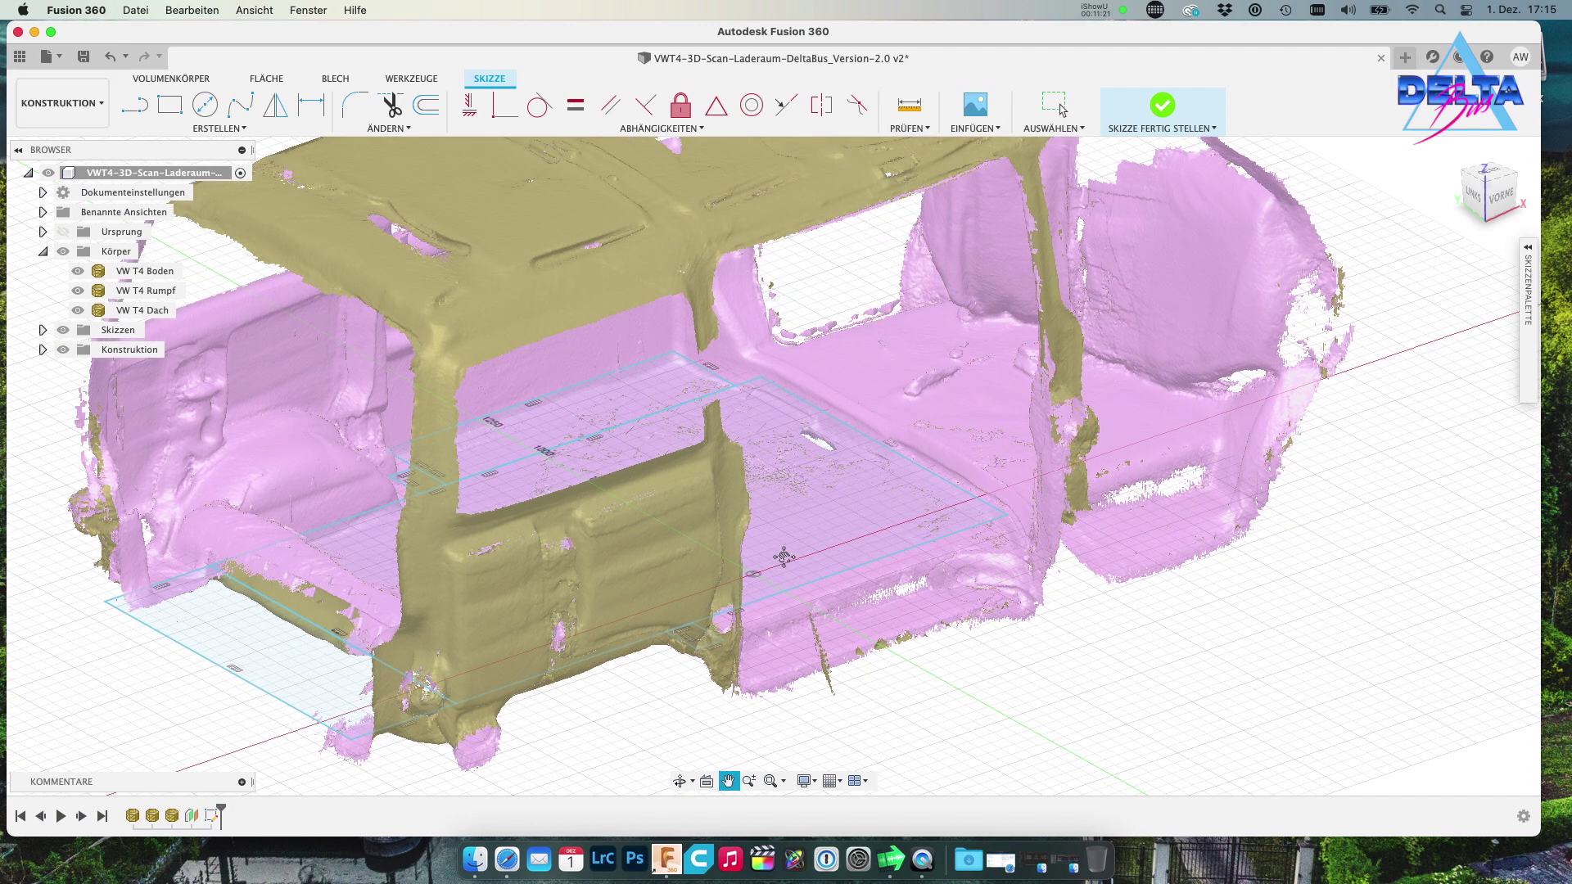
scroll(769, 538, down, 2)
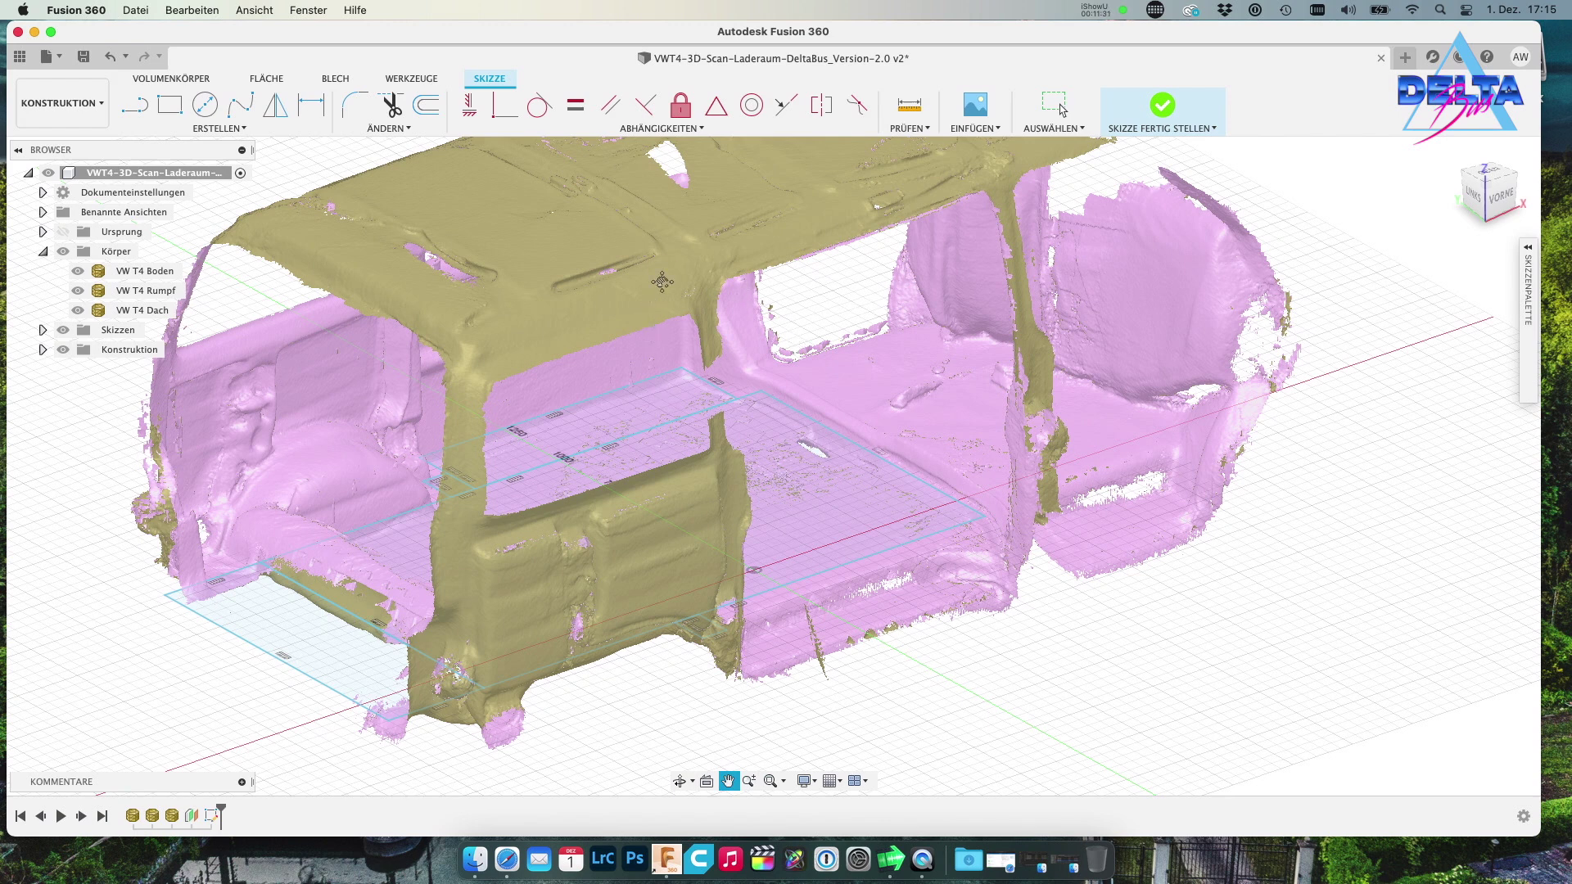
scroll(688, 340, up, 3)
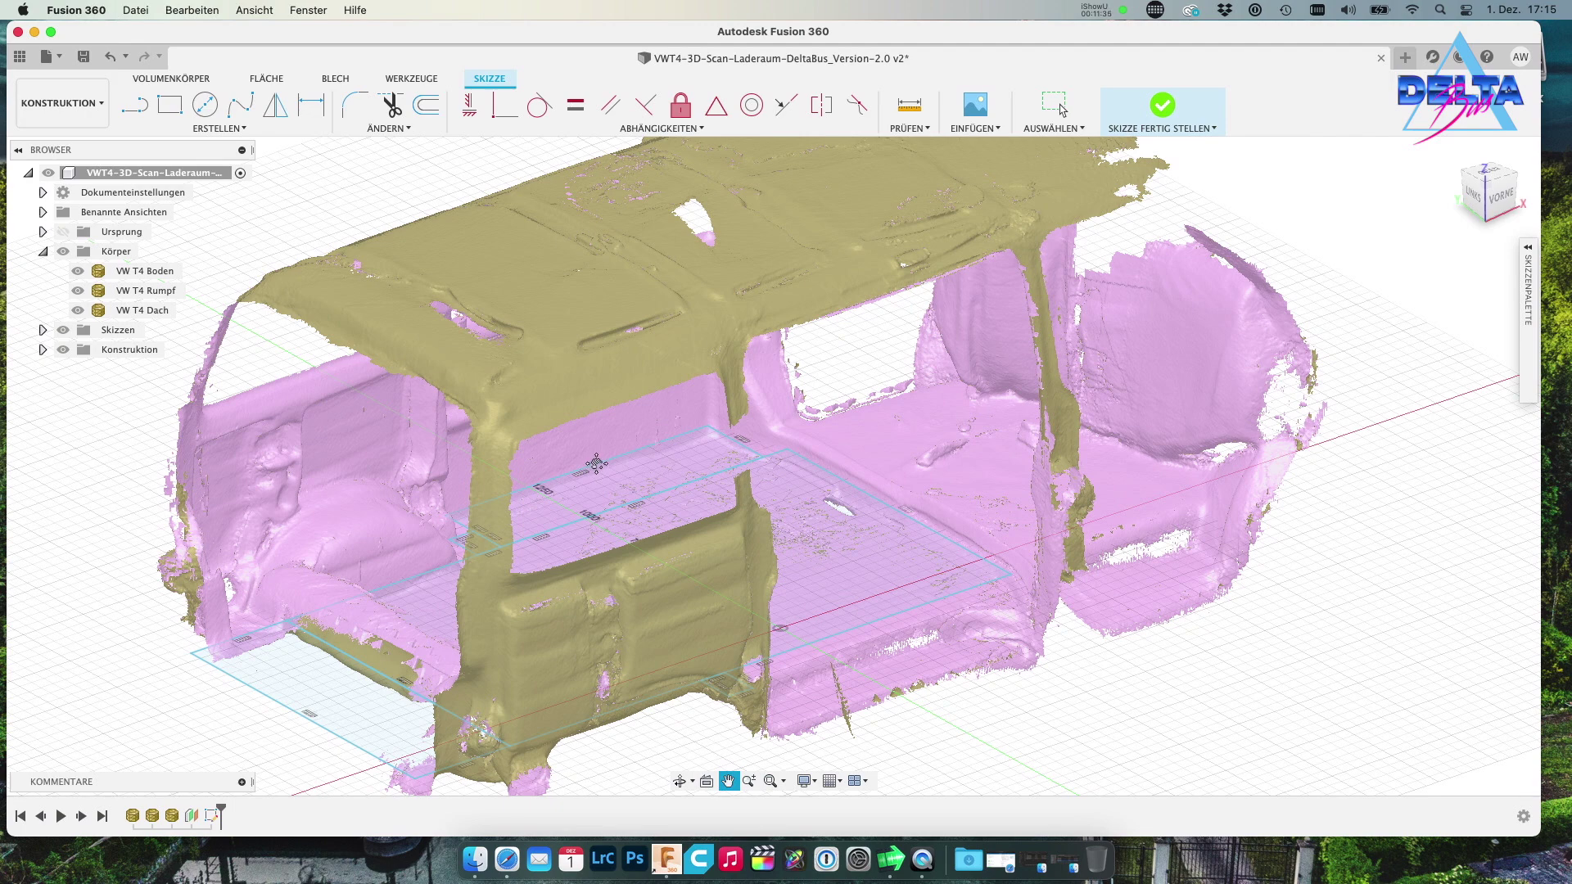
scroll(596, 464, up, 2)
scroll(596, 464, down, 3)
scroll(643, 464, down, 2)
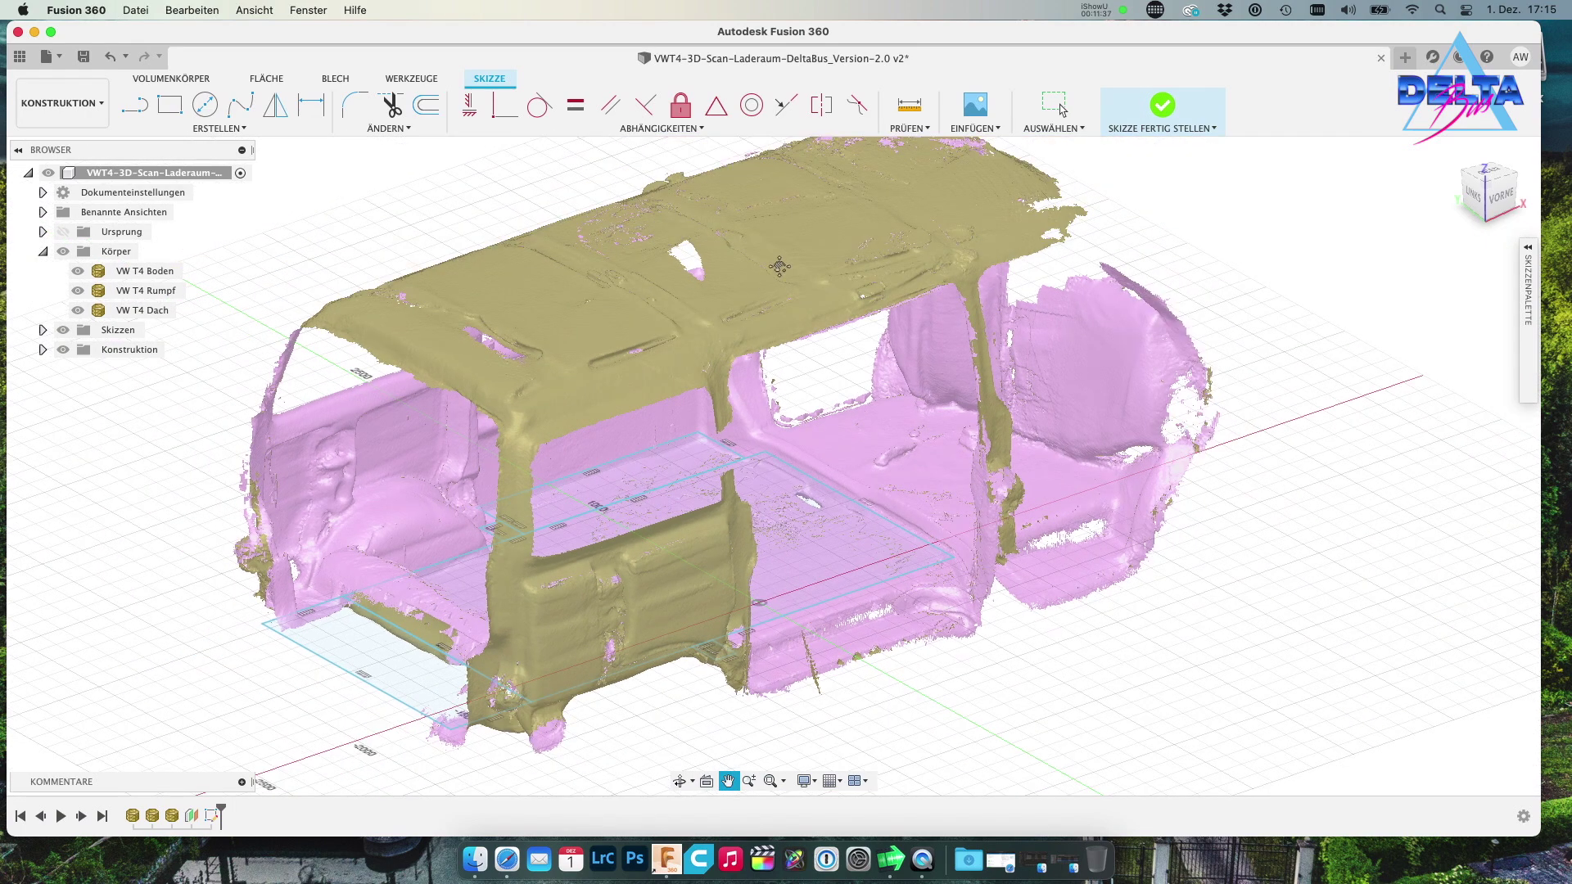
middle_drag(778, 266, 825, 282)
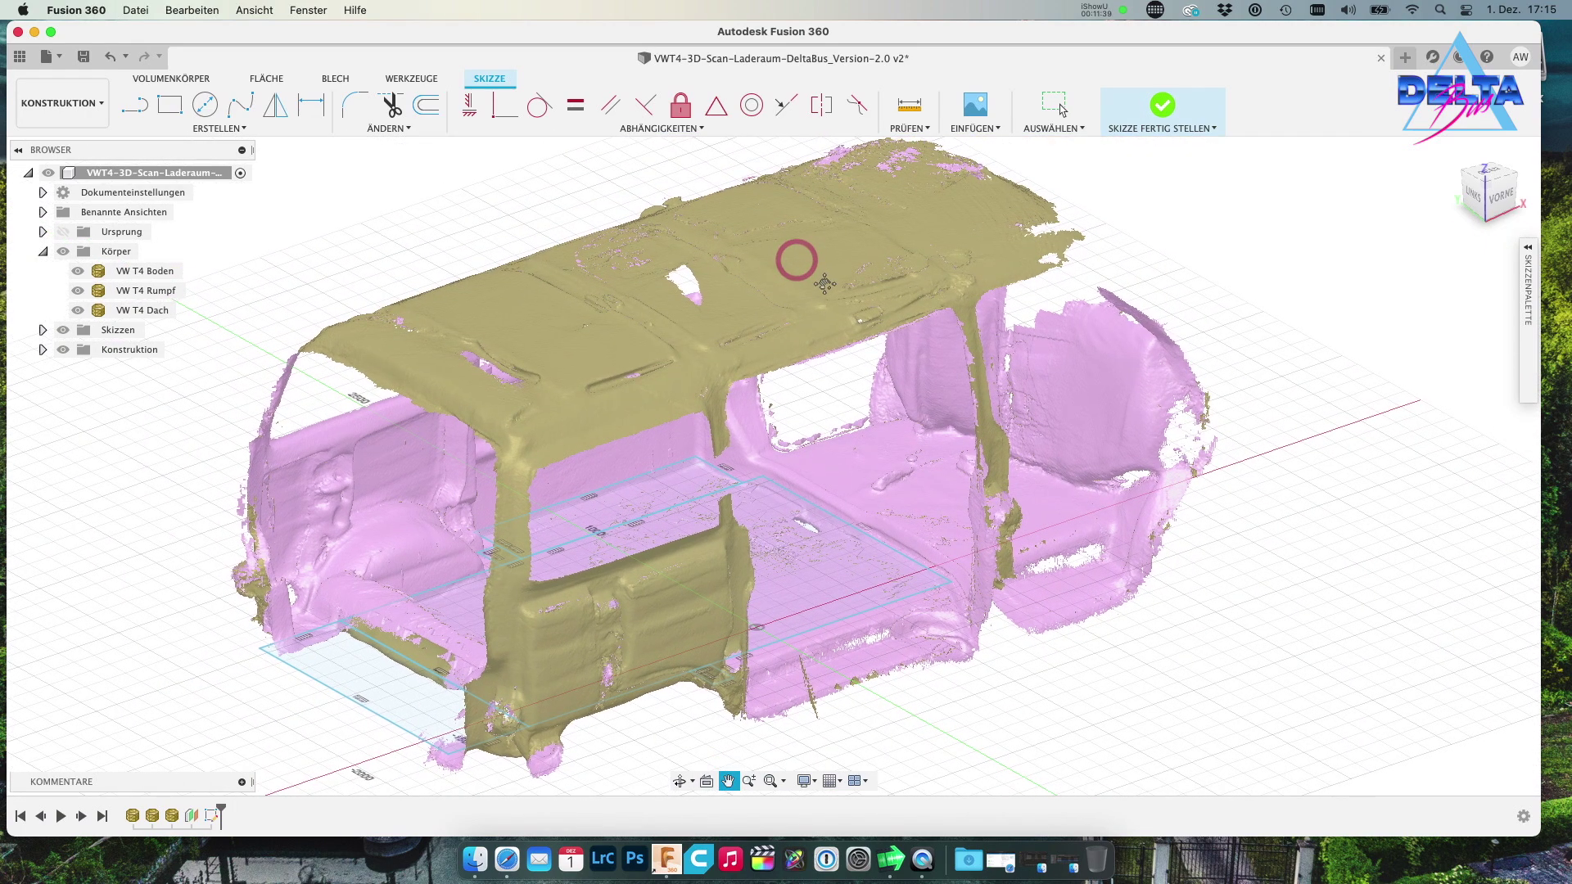
scroll(824, 283, up, 2)
scroll(824, 284, down, 3)
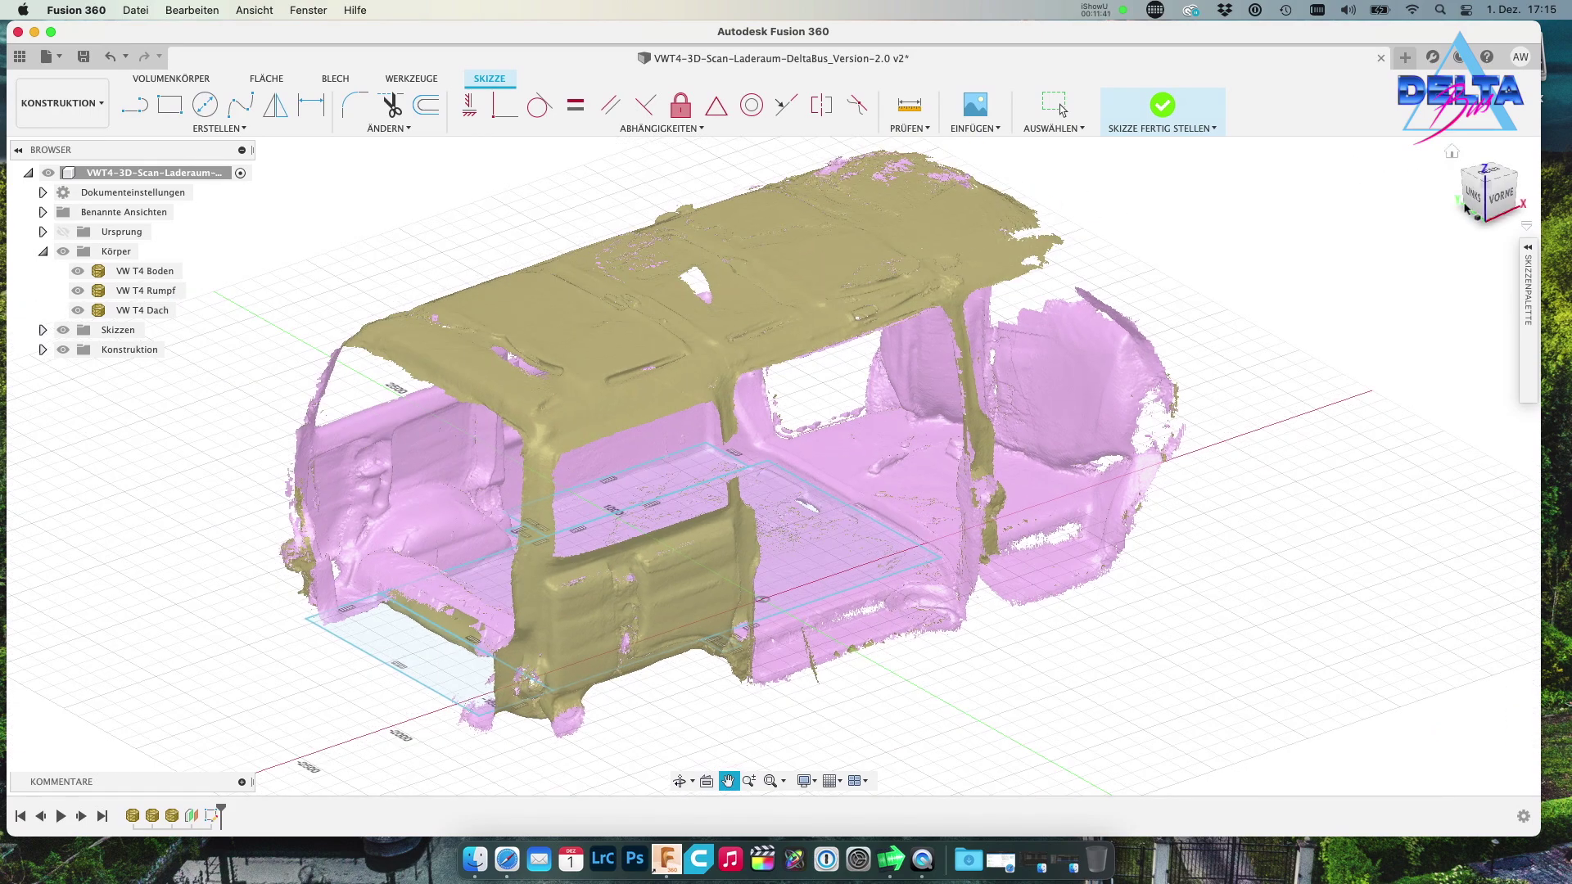
Orbit the van, view it straight from the front, then return to the home view
mouse_move(1465, 185)
mouse_down()
mouse_move(1527, 190)
mouse_move(118, 172)
mouse_up()
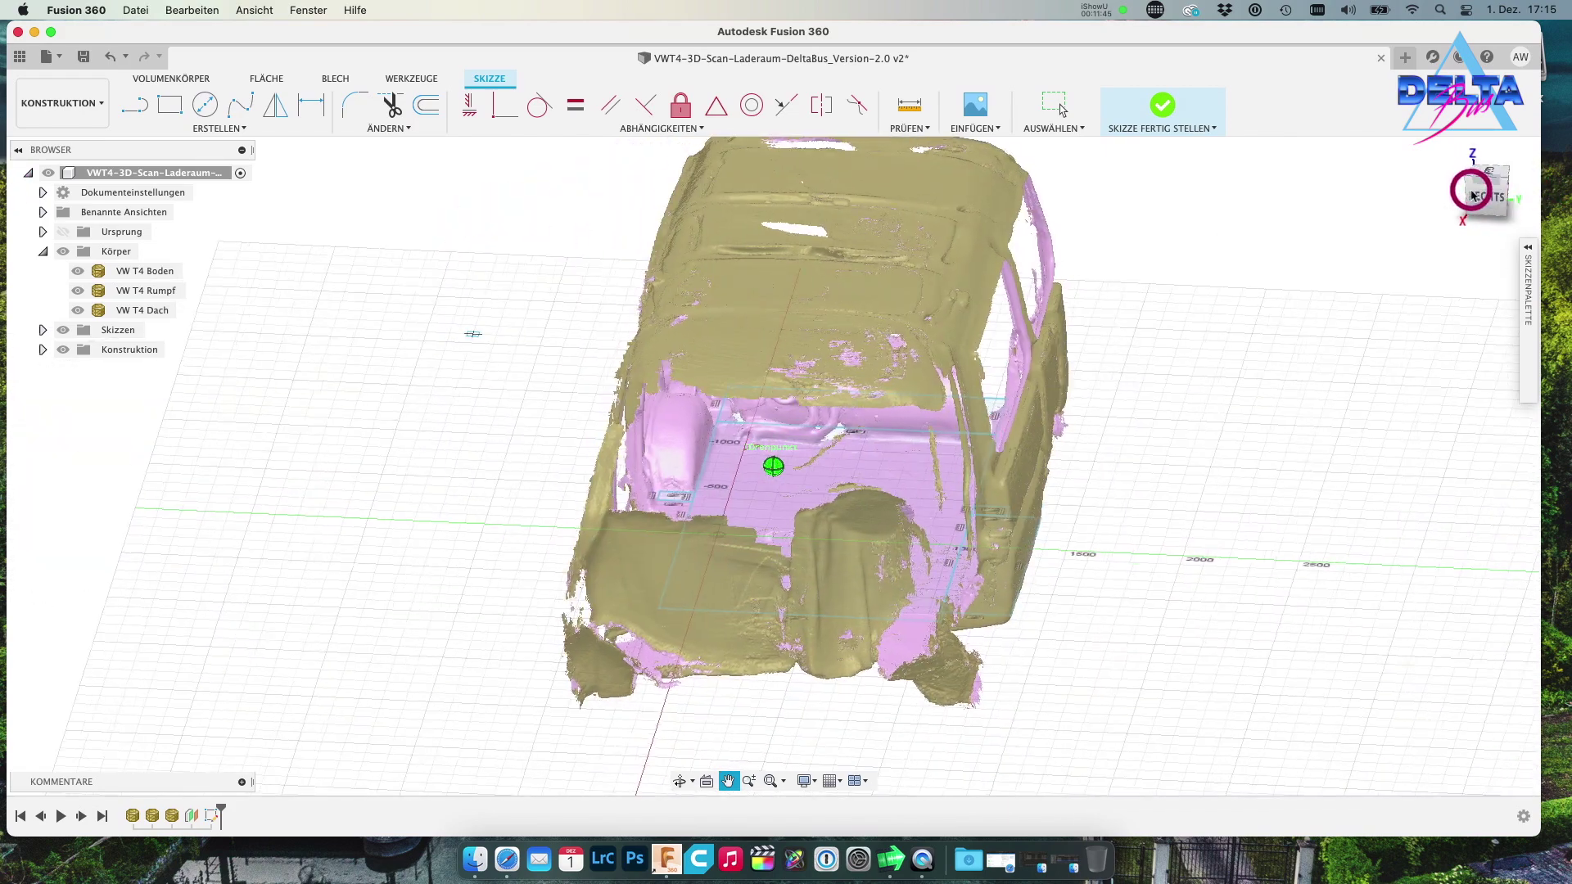
click(119, 171)
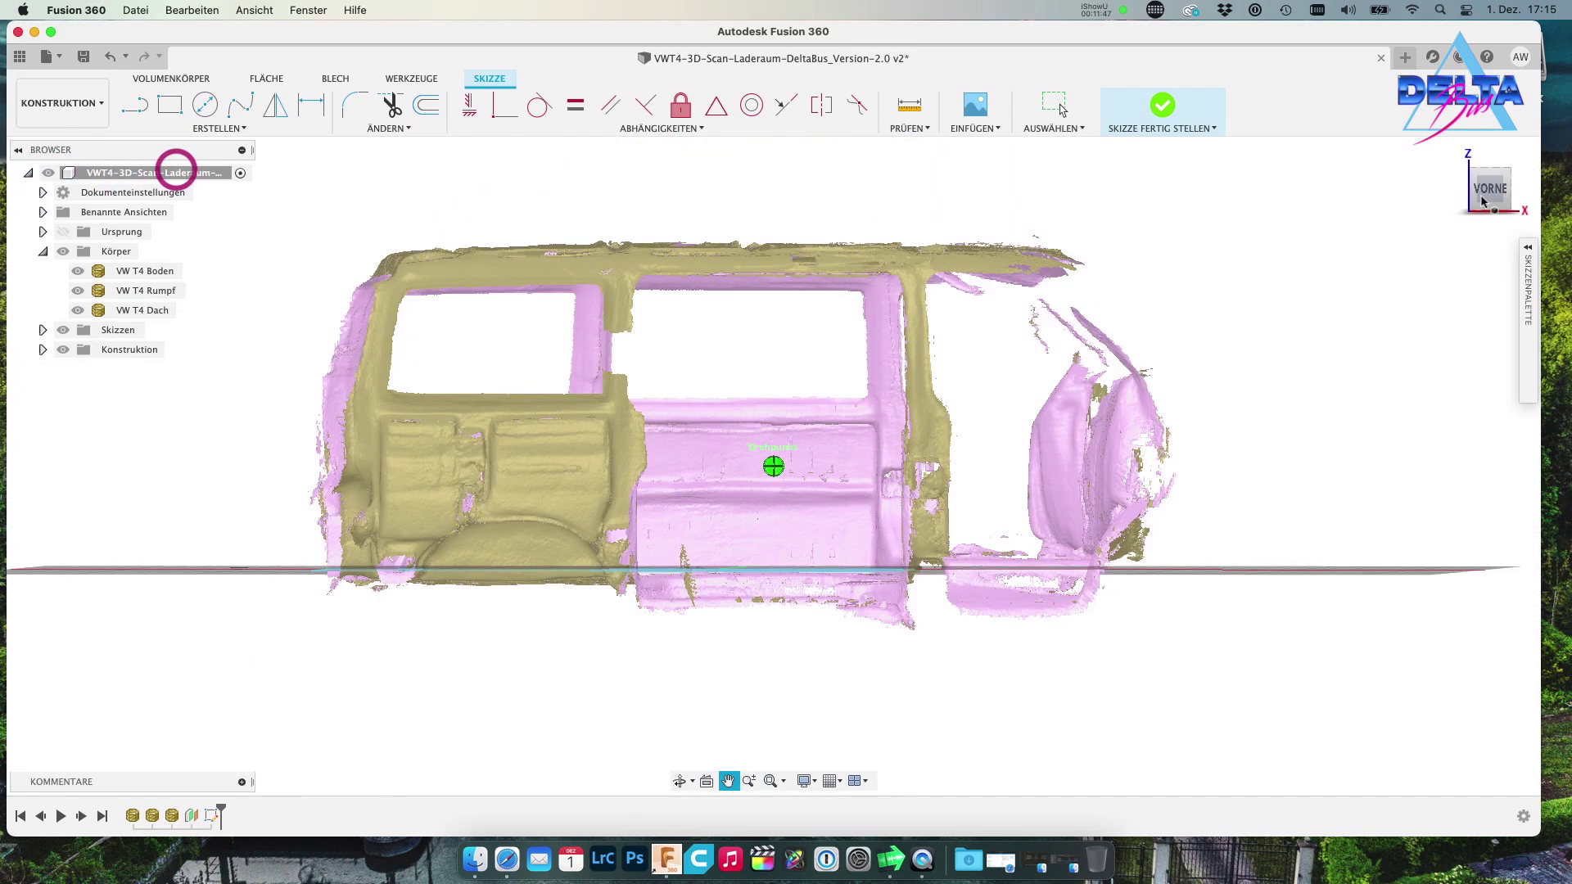
click(1452, 153)
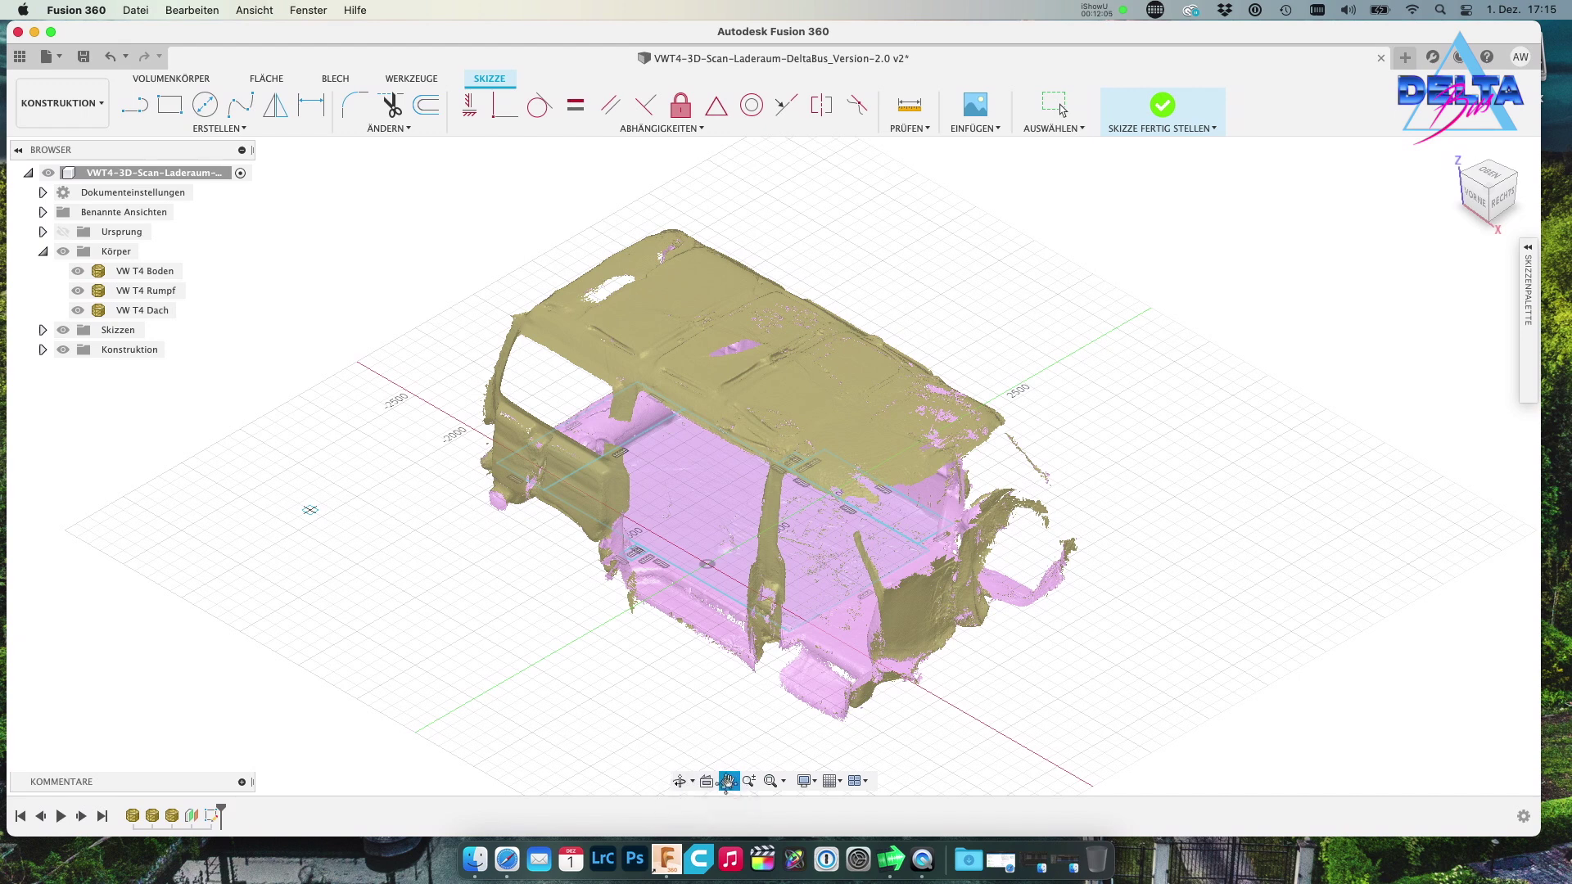
Zoom in, orbit around the van and pan for a closer look at the floor rectangles
click(728, 780)
key(r)
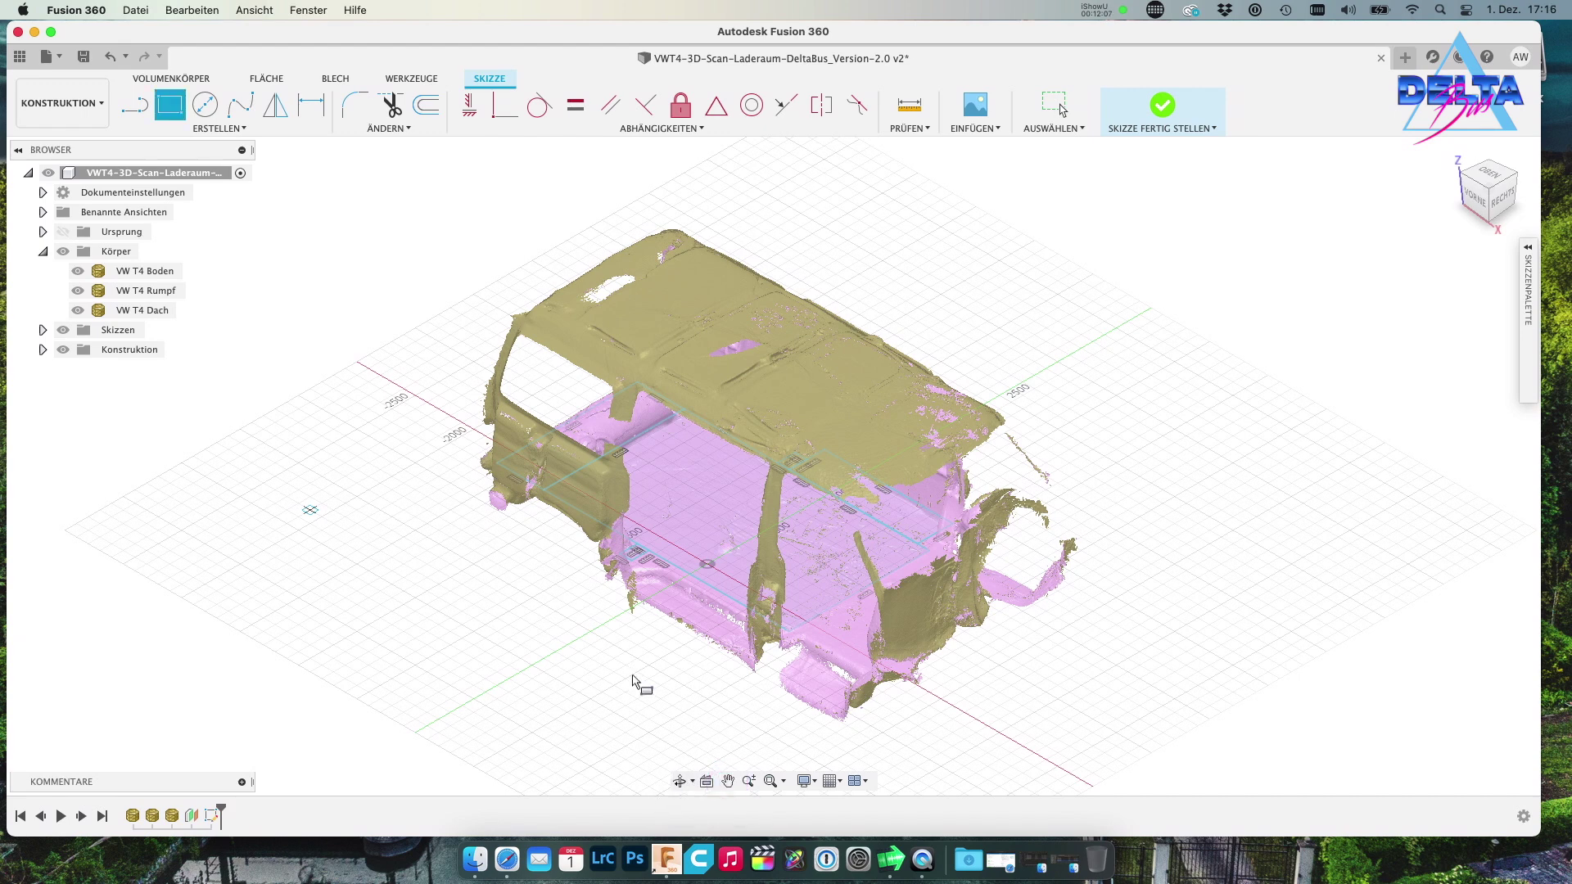
scroll(913, 443, up, 2)
scroll(913, 443, up, 2)
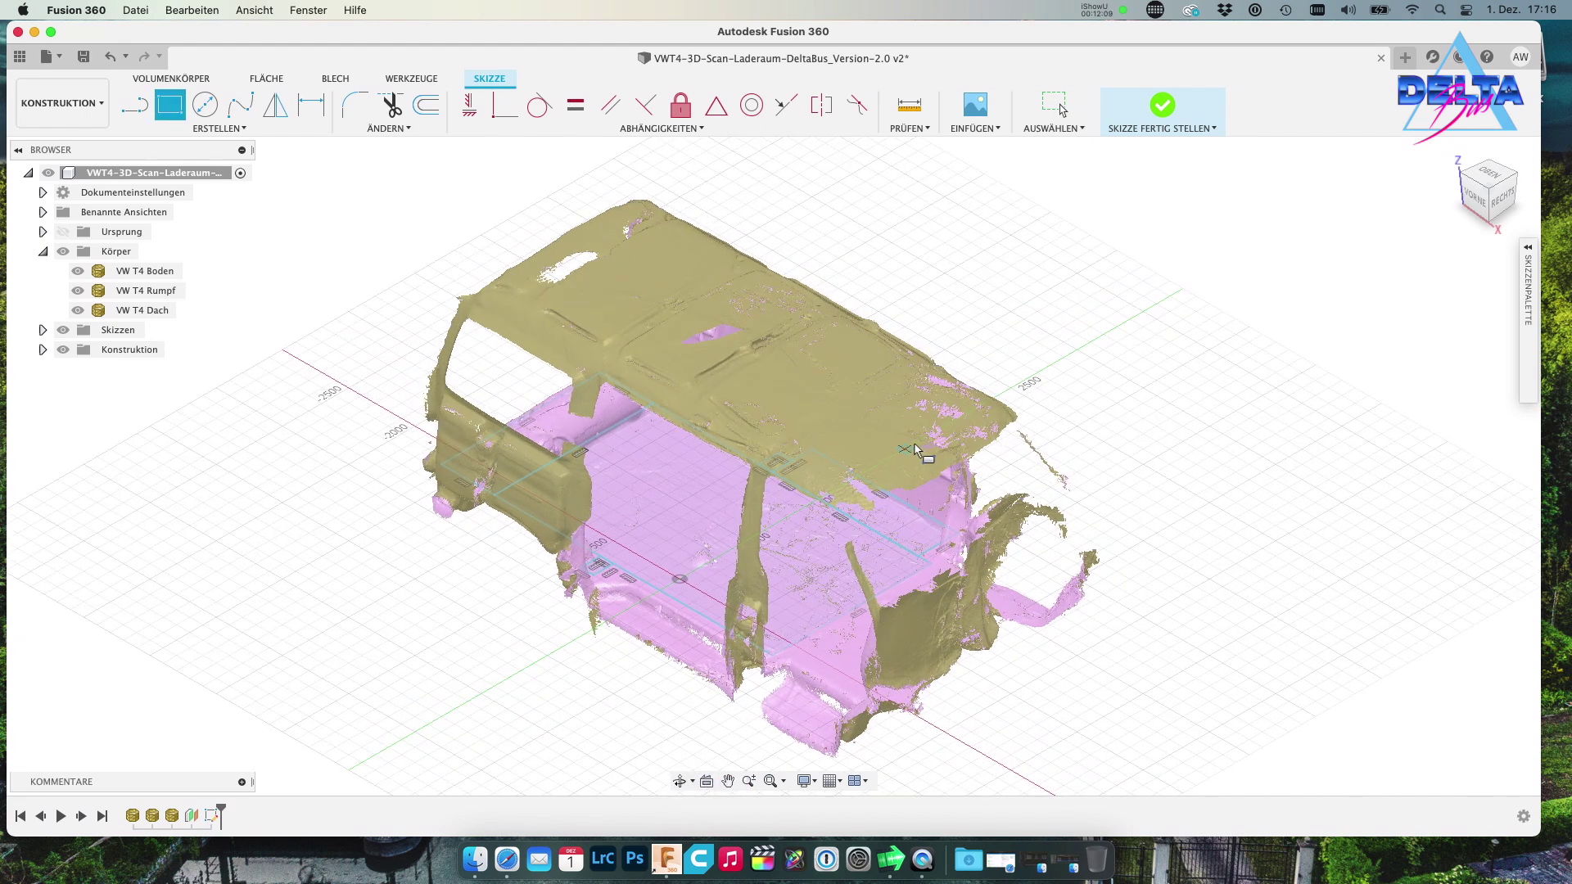
scroll(914, 443, up, 2)
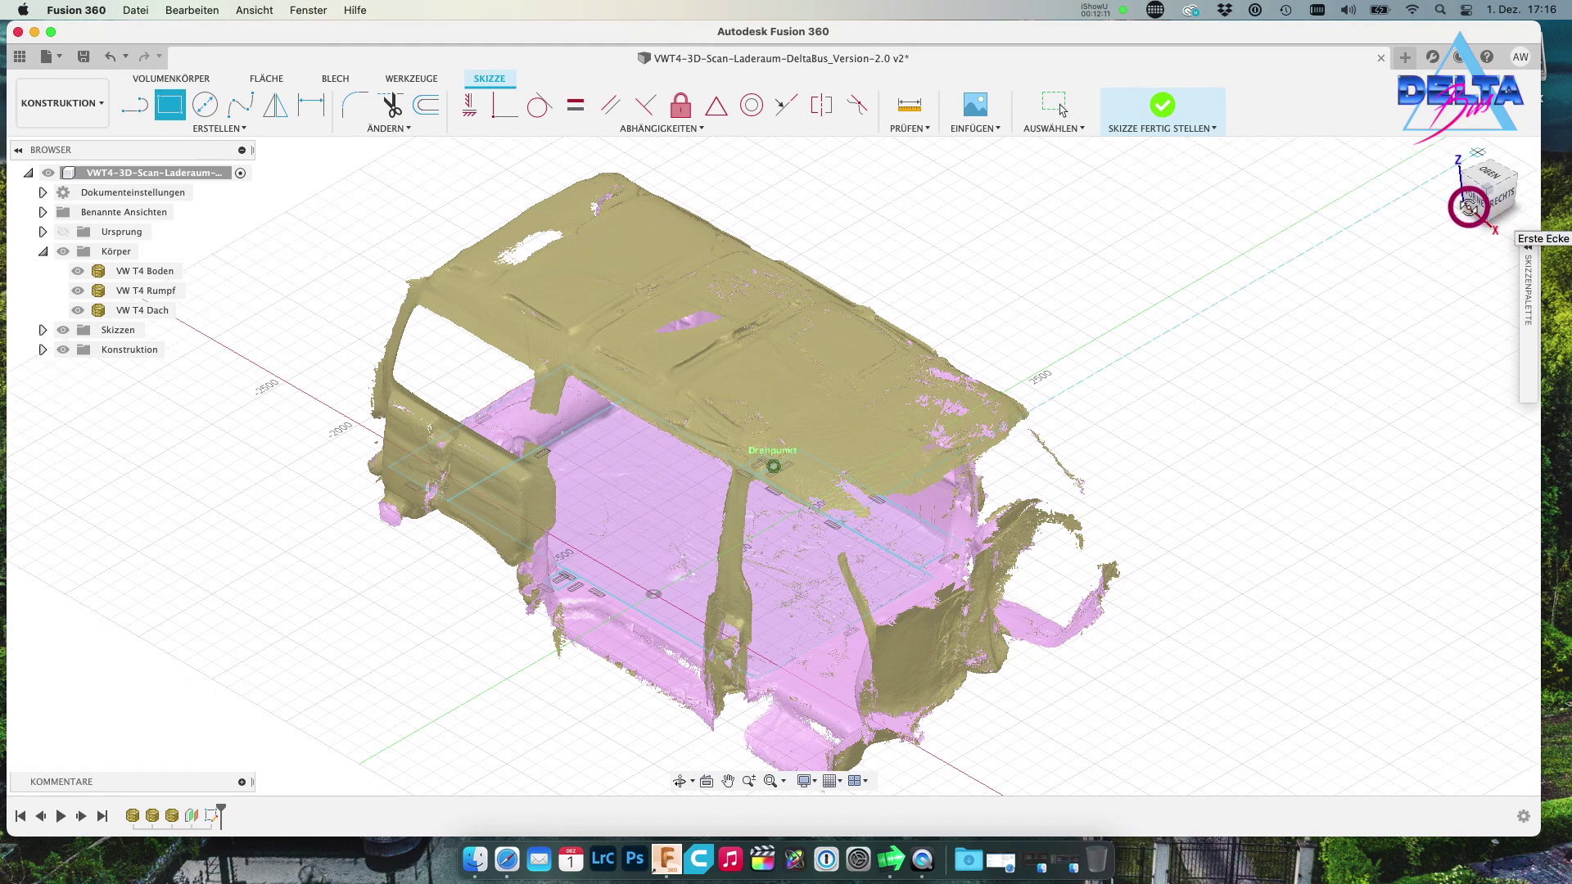
mouse_move(1473, 200)
mouse_down()
mouse_move(1351, 204)
mouse_move(1315, 193)
mouse_move(1329, 168)
mouse_move(1305, 189)
mouse_move(1544, 193)
mouse_move(46, 193)
mouse_move(1484, 213)
mouse_move(1154, 193)
mouse_move(1168, 169)
mouse_move(1124, 183)
mouse_up()
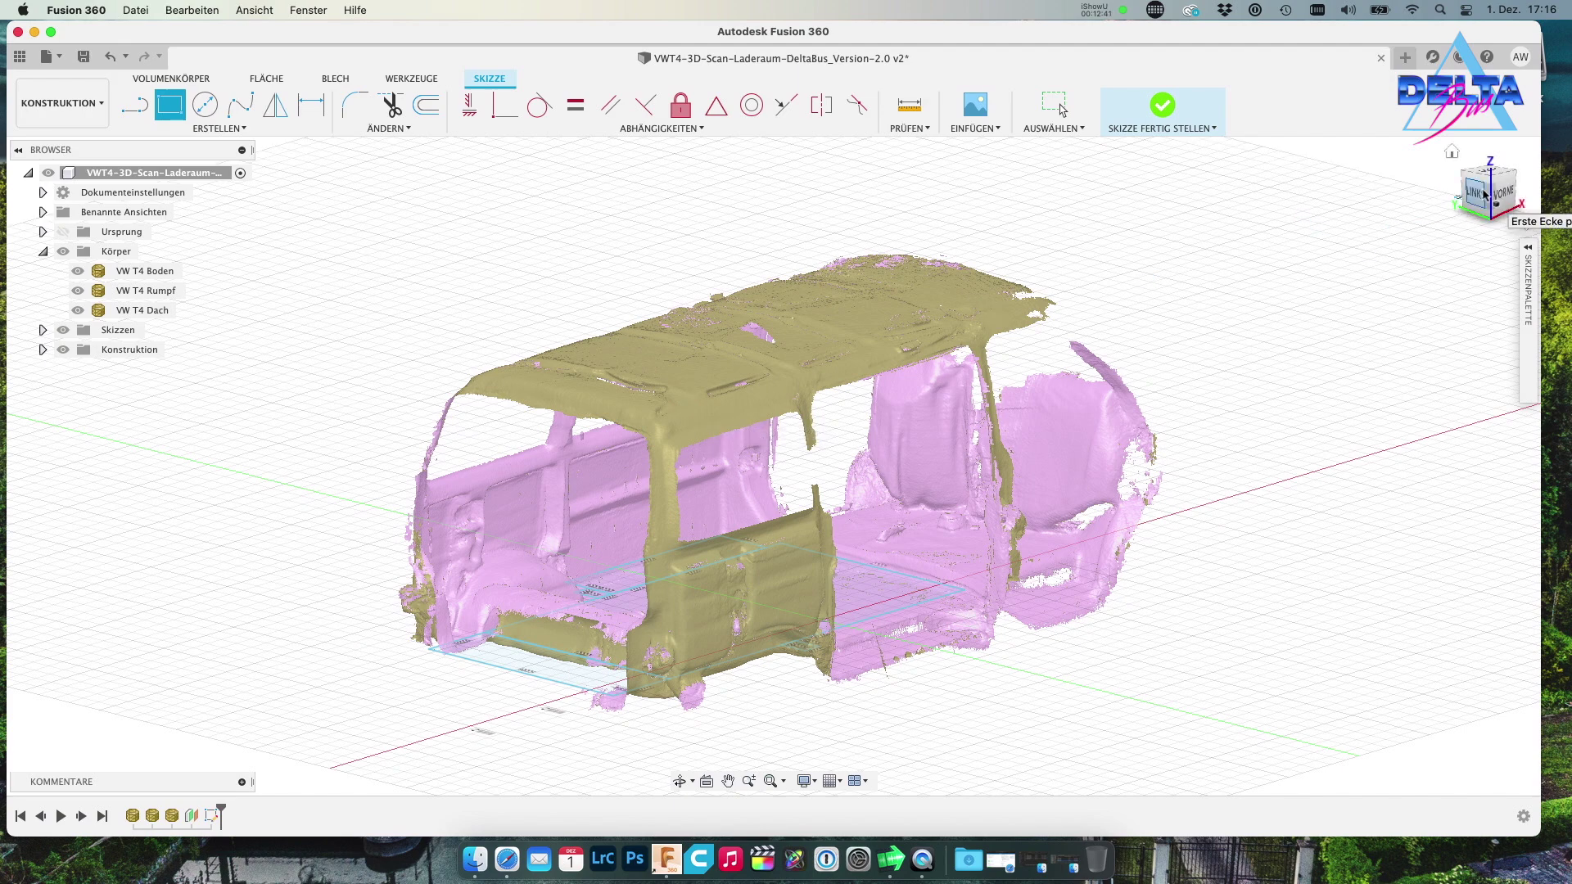
drag(1483, 203, 1498, 211)
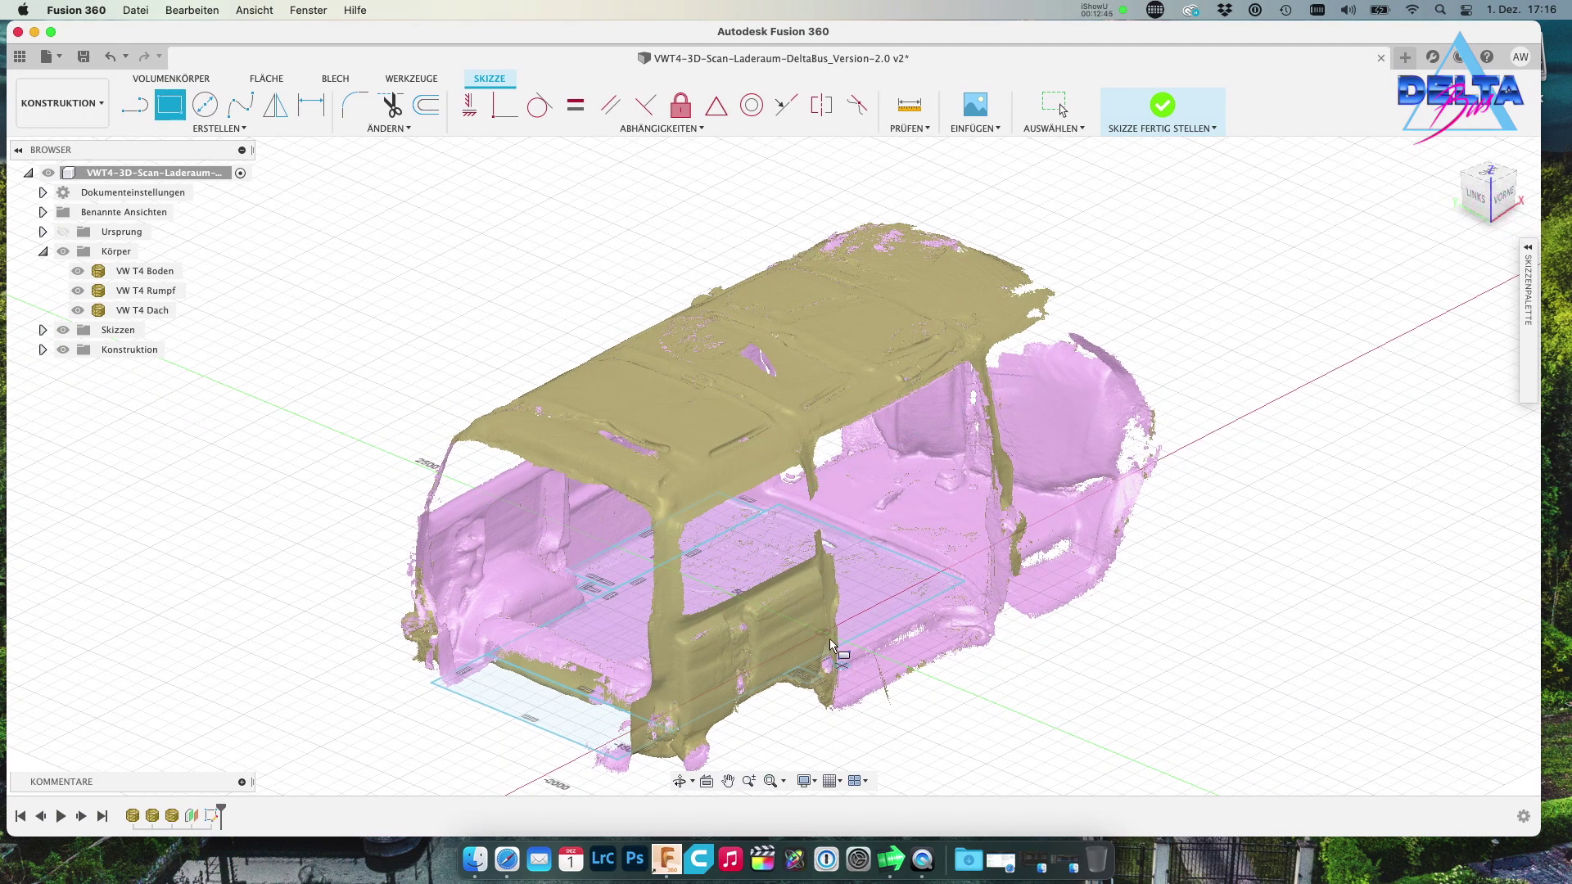
click(727, 780)
drag(748, 555, 724, 521)
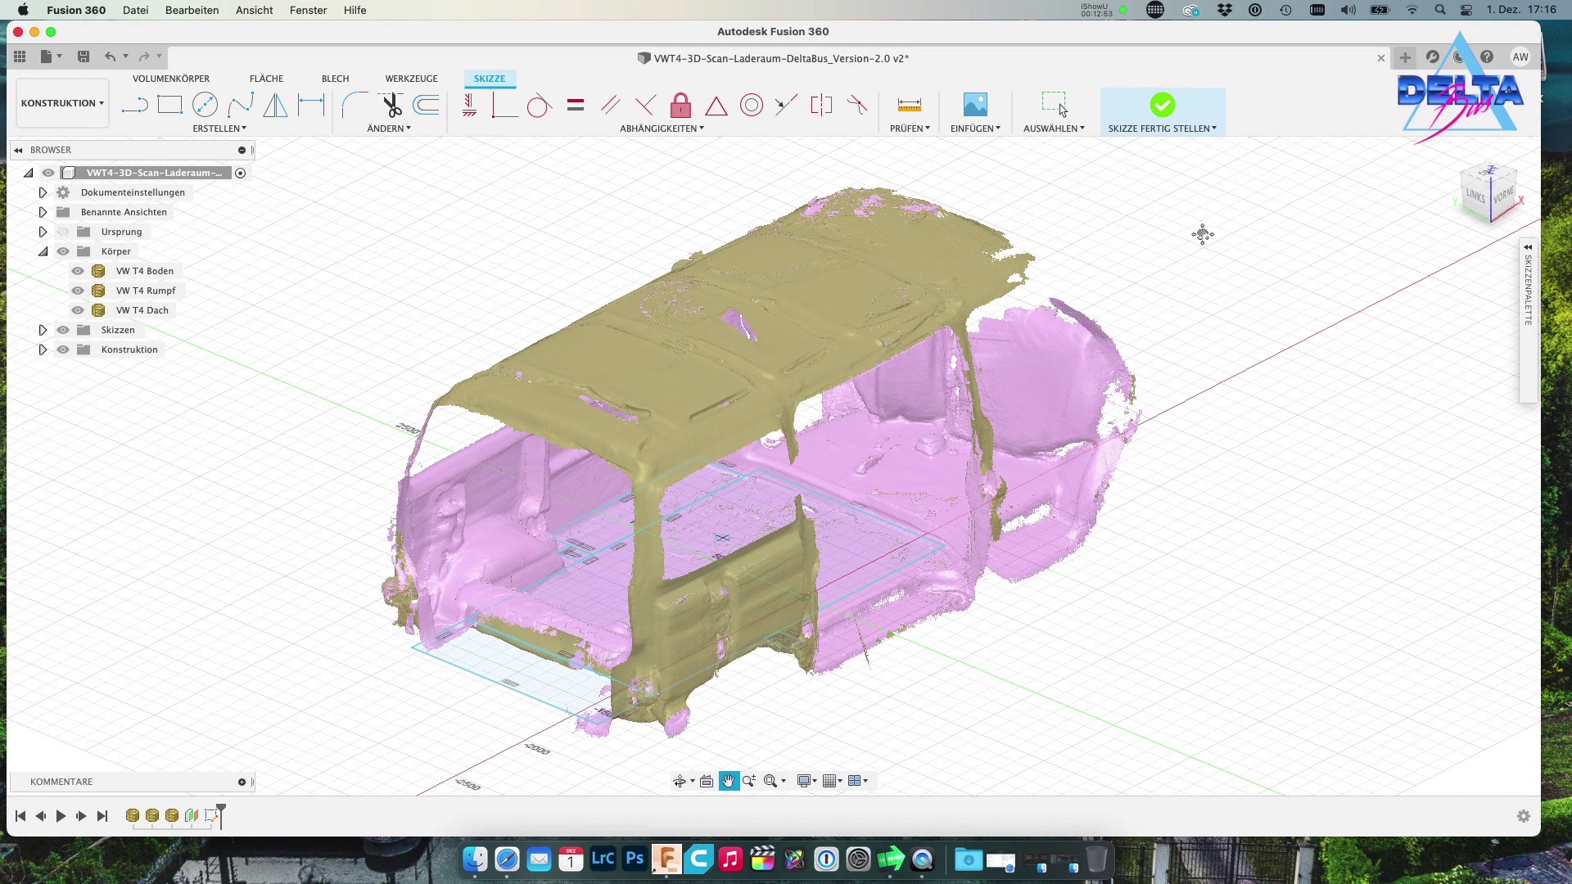
Orbit around the van to rear, top-down and low left-side views of the floor sketch
mouse_move(1488, 190)
mouse_move(1494, 204)
mouse_down()
mouse_move(1273, 207)
mouse_move(1253, 188)
mouse_up()
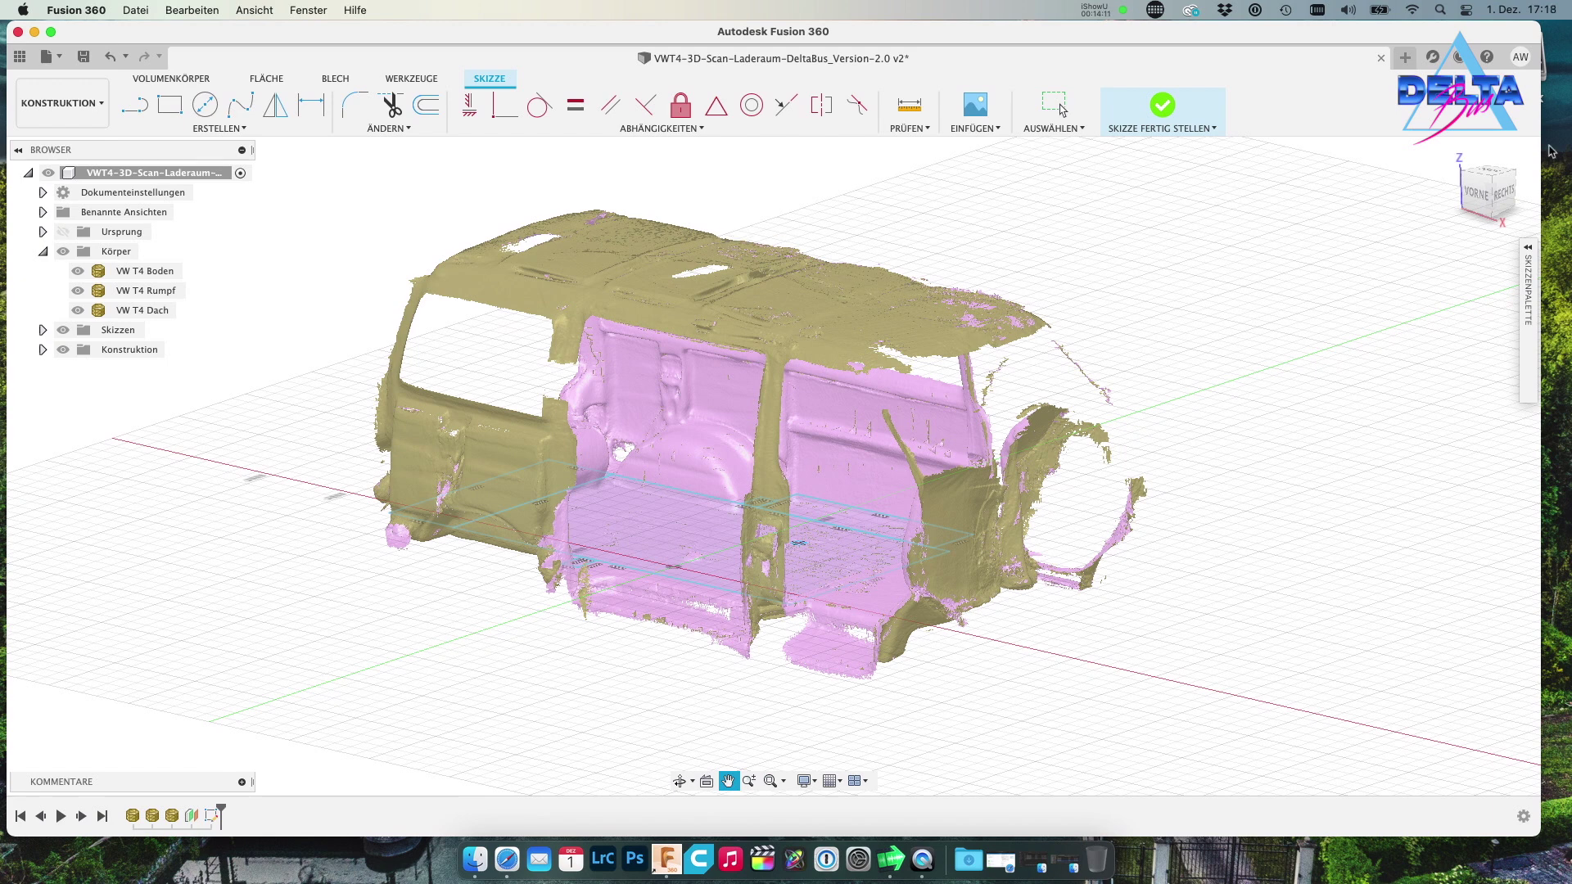
click(1477, 194)
drag(1477, 194, 1245, 178)
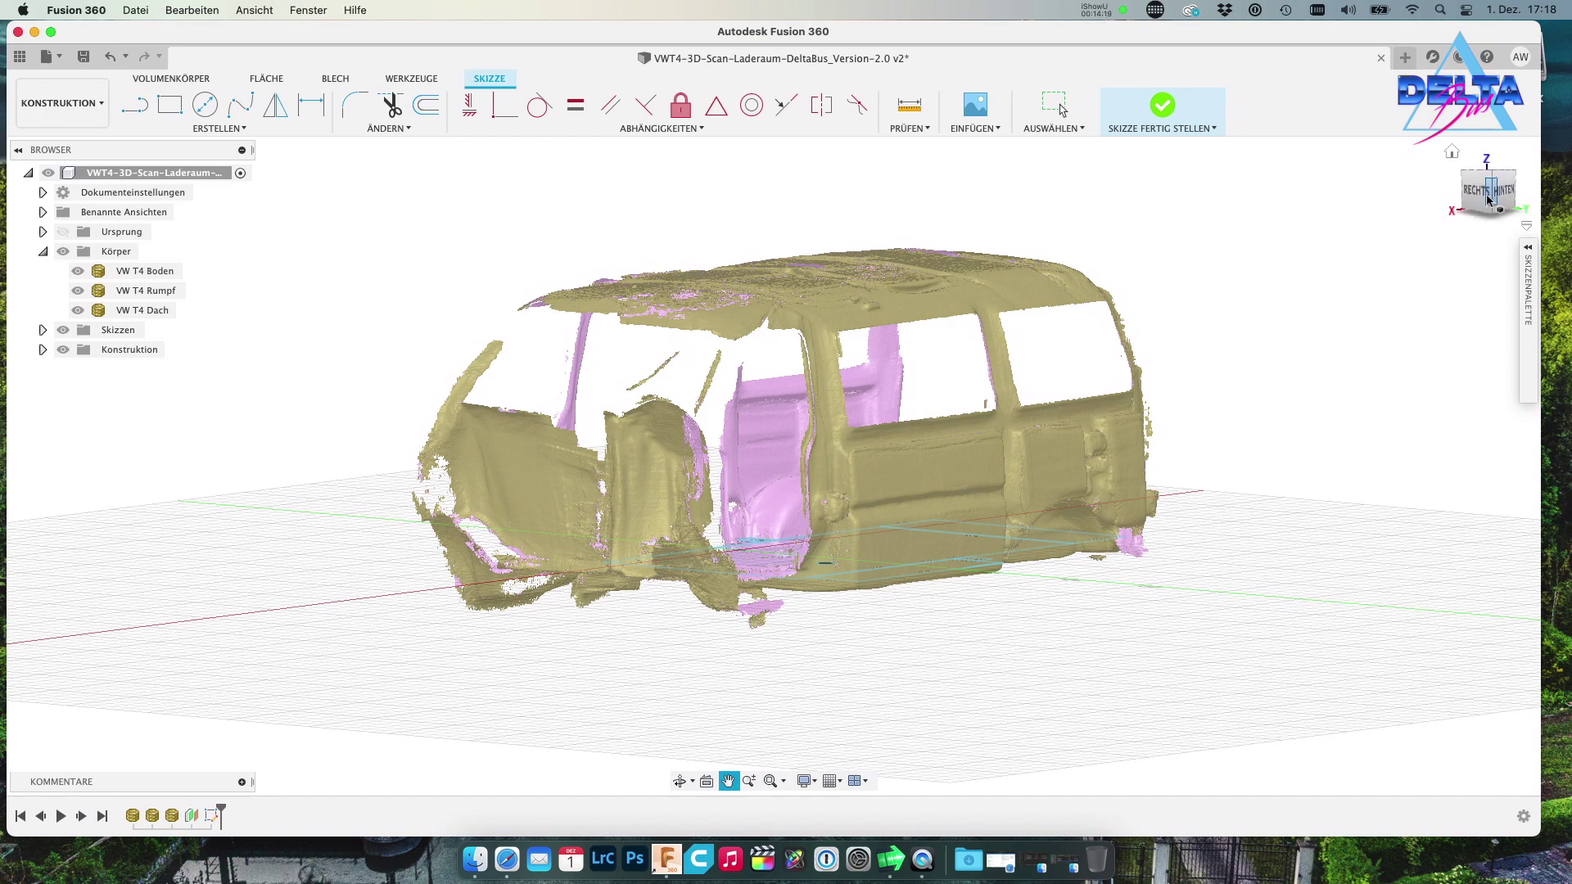
mouse_move(1425, 206)
mouse_down()
mouse_move(1220, 222)
mouse_move(1113, 208)
mouse_move(1329, 200)
mouse_move(1449, 217)
mouse_move(42, 232)
mouse_move(96, 225)
mouse_move(10, 197)
mouse_up()
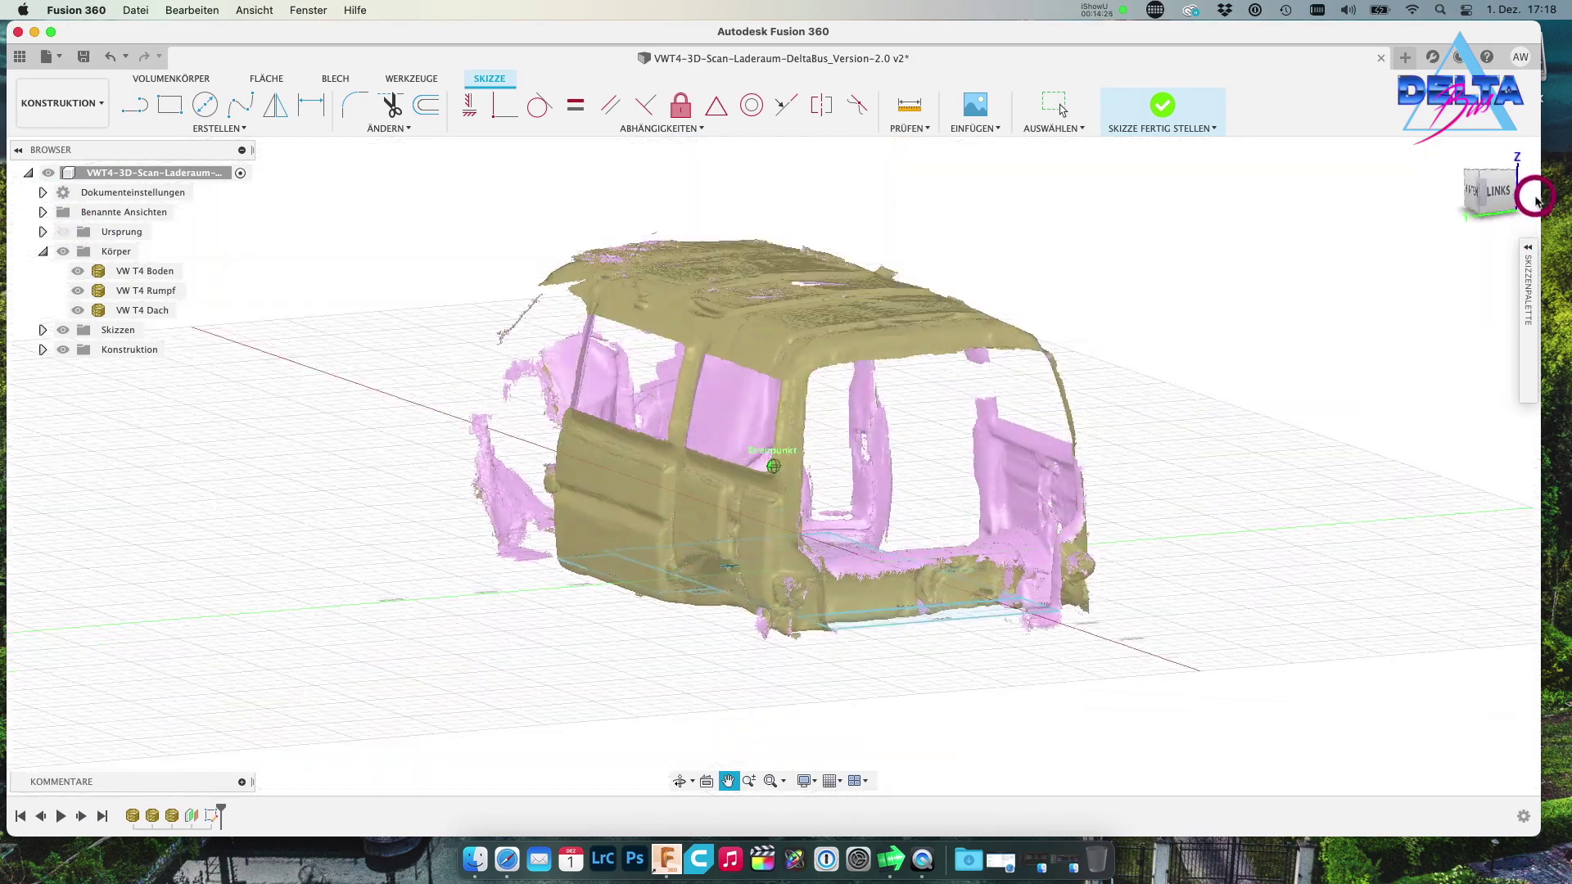
mouse_move(1555, 197)
mouse_down()
mouse_move(1117, 48)
mouse_move(1172, 10)
mouse_up()
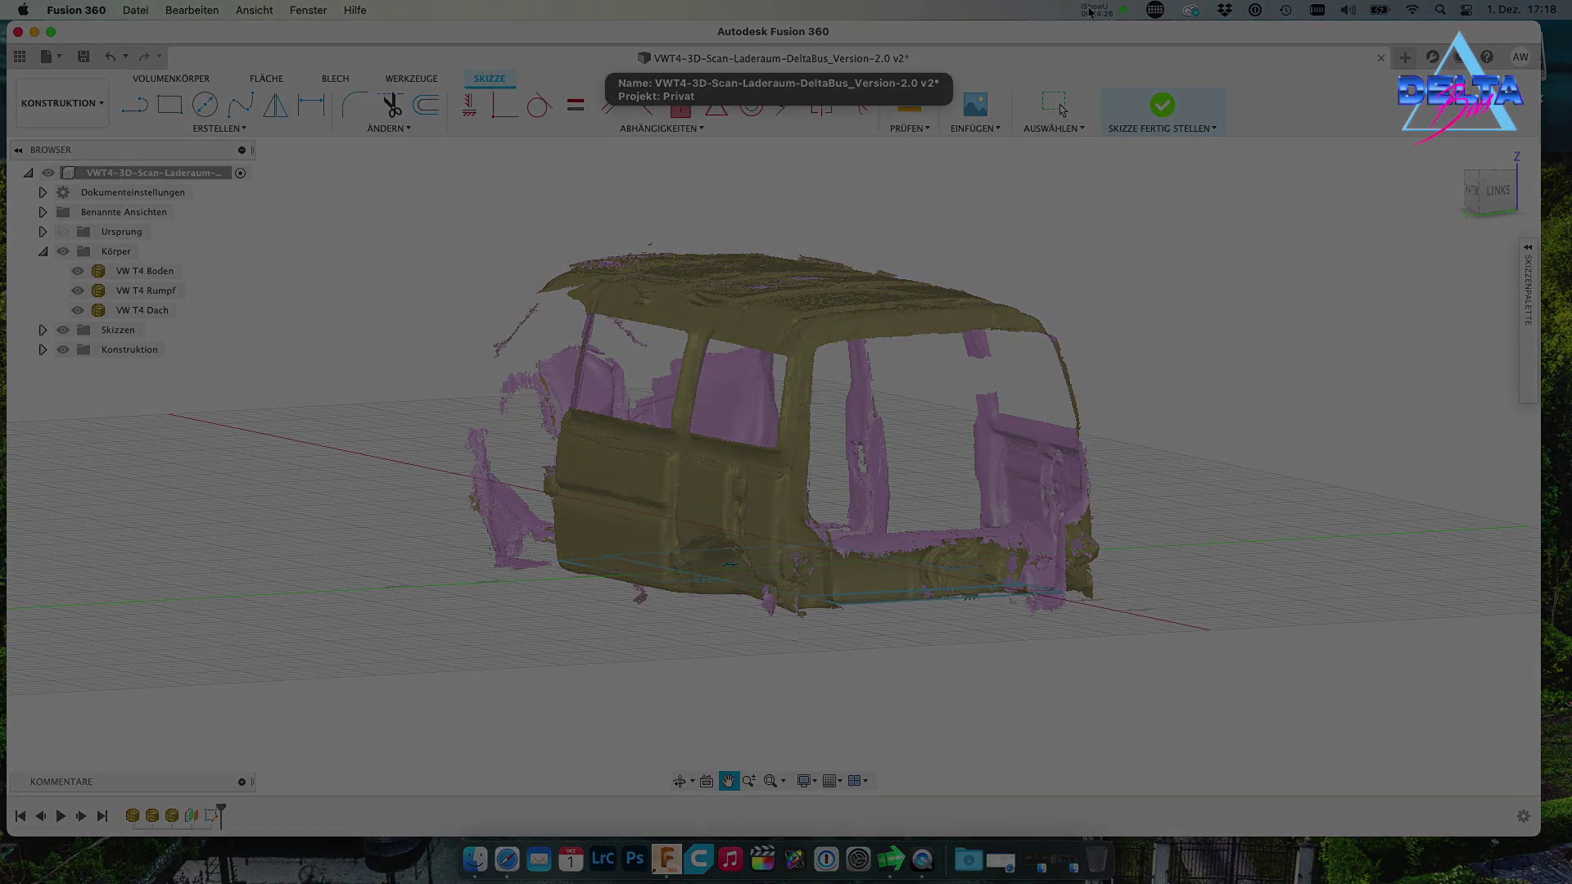